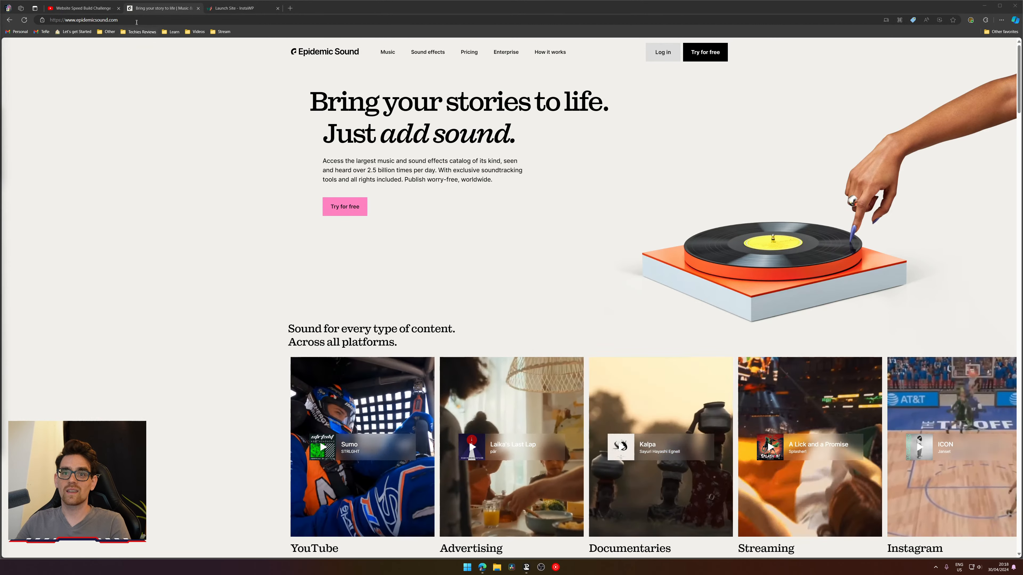
# - Review the Website Speed Build Challenge video page and its pinned comment with the one-click website link
pyautogui.click(77, 7)
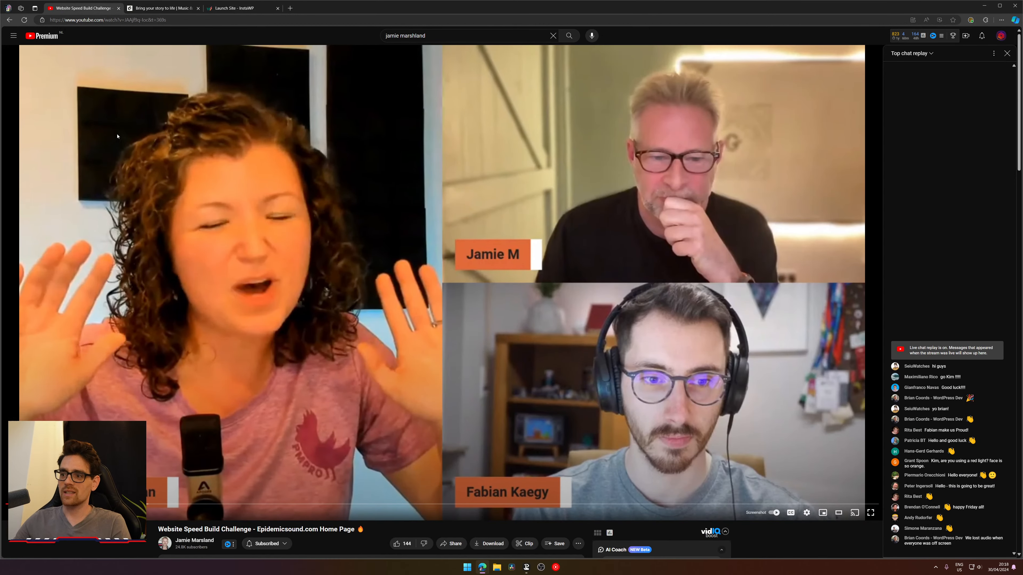
pyautogui.scroll(-4, 694, 192)
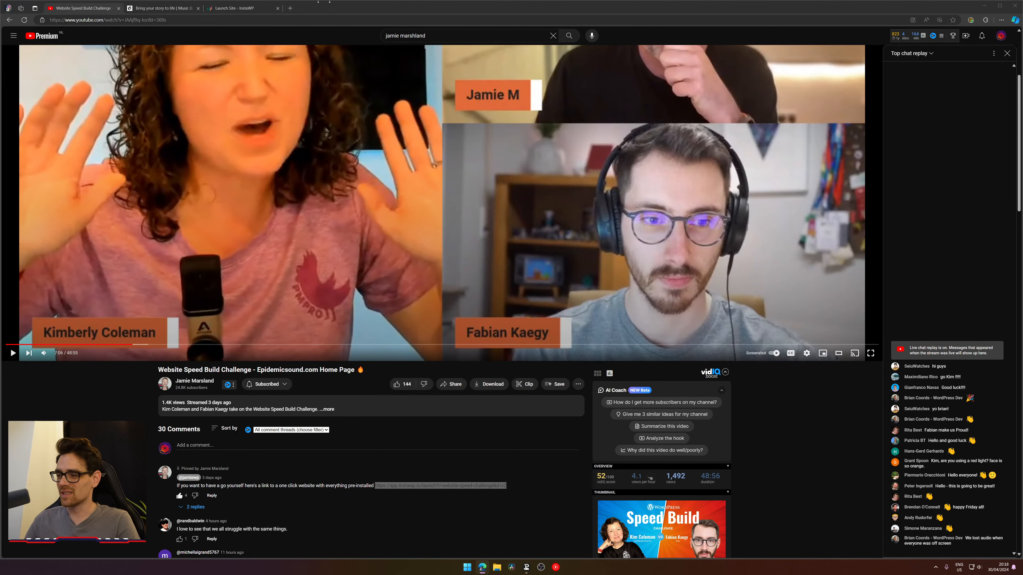
pyautogui.scroll(4, 518, 301)
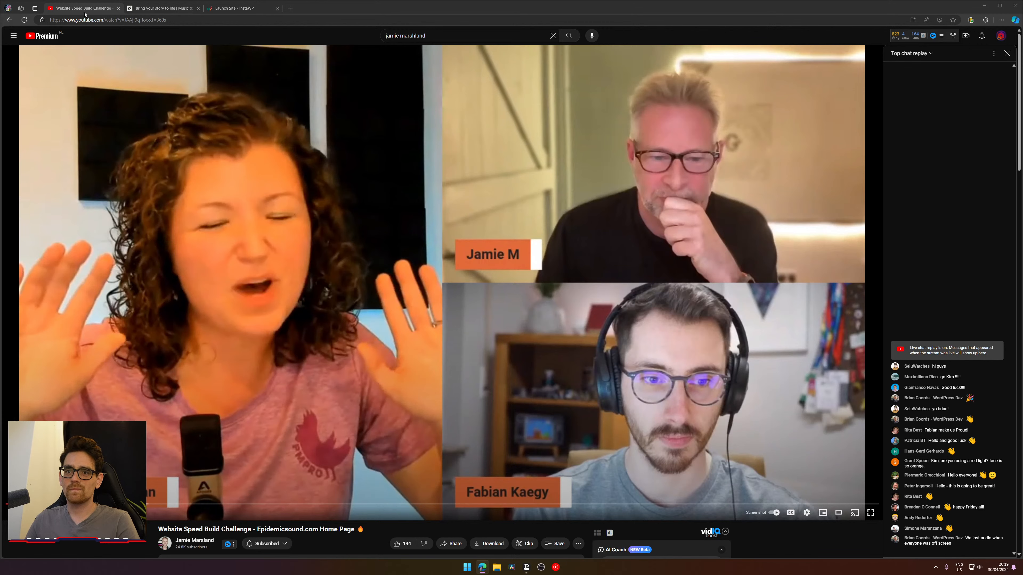
pyautogui.scroll(-8, 203, 320)
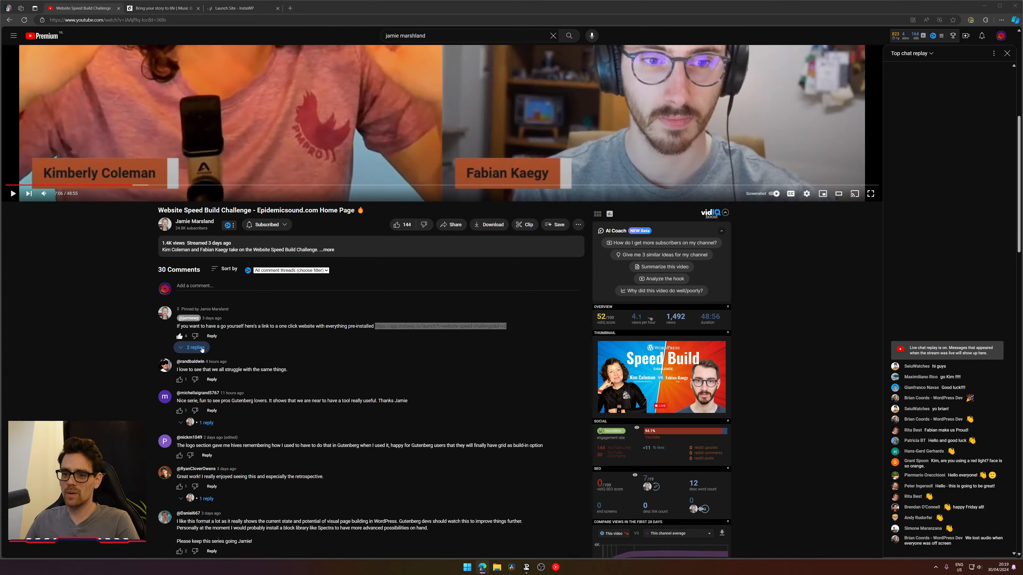
pyautogui.click(360, 334)
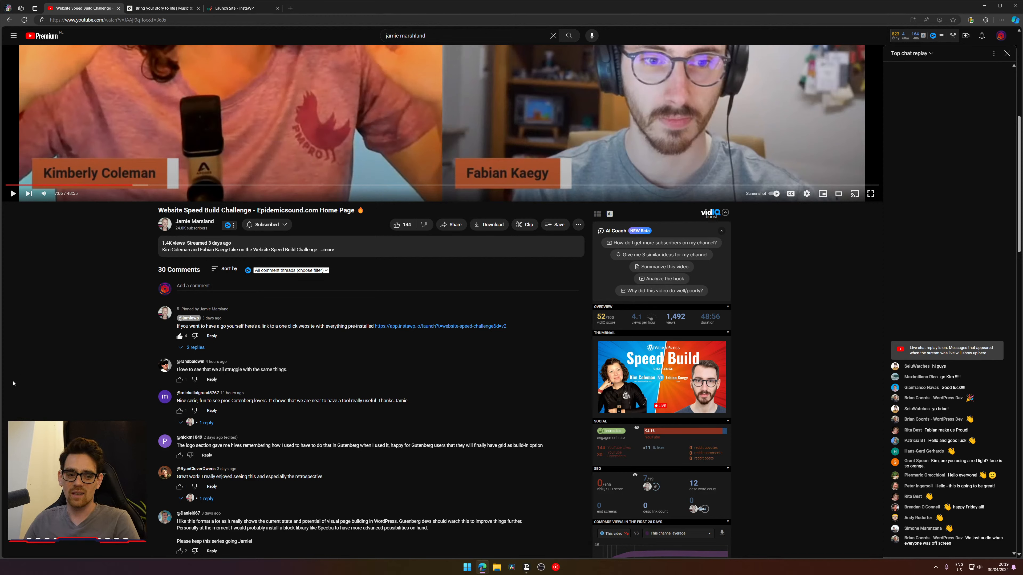
pyautogui.scroll(8, 224, 184)
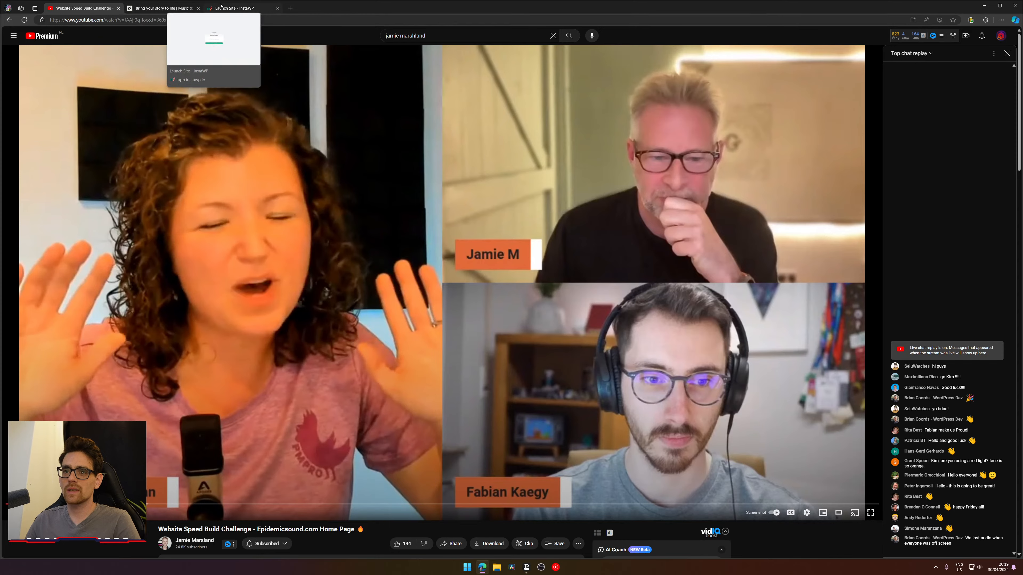
# - Examine the Epidemic Sound home page from hero to latest news, including the content-type carousel
pyautogui.click(163, 8)
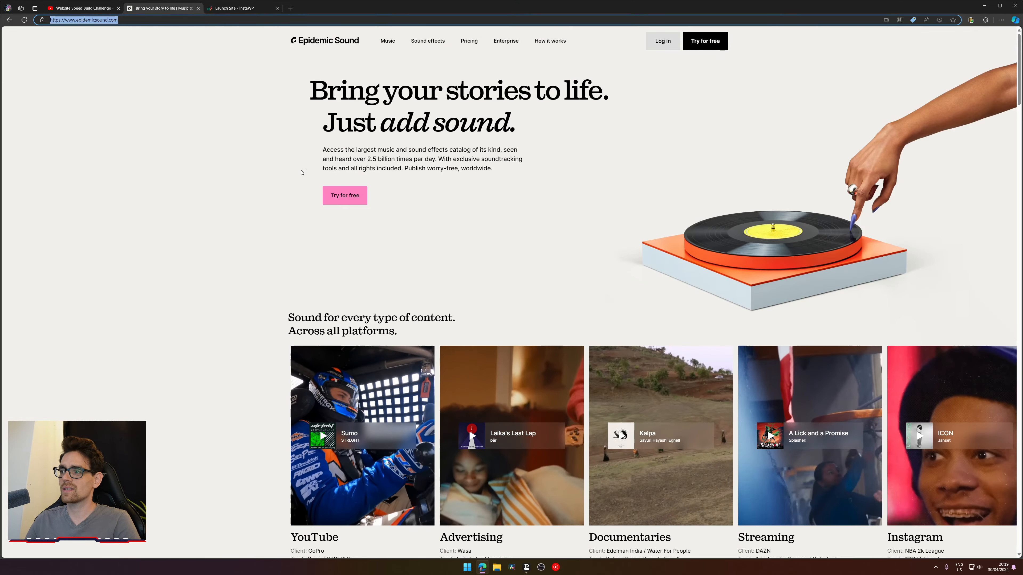
pyautogui.scroll(-2, 311, 253)
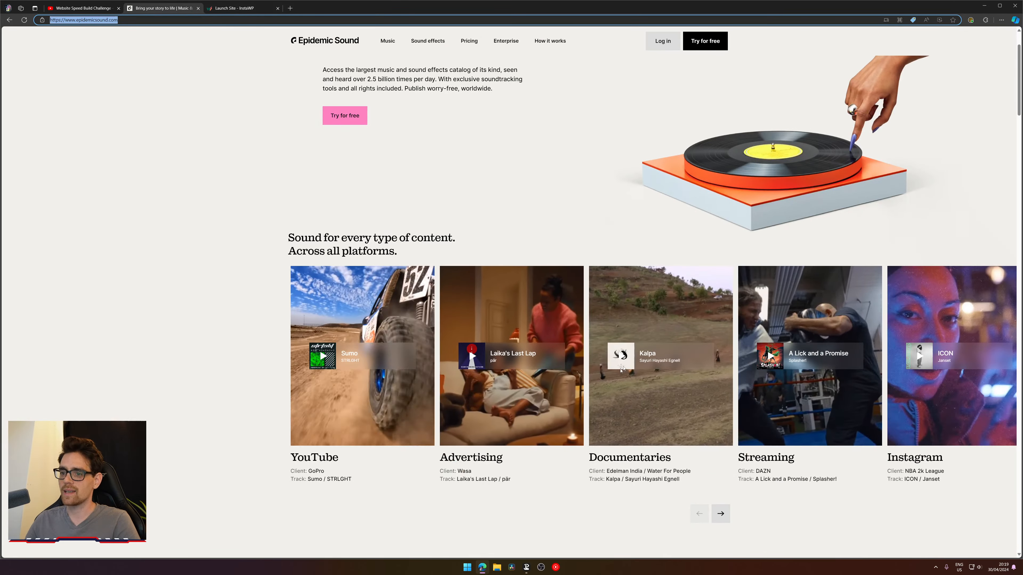
pyautogui.click(721, 514)
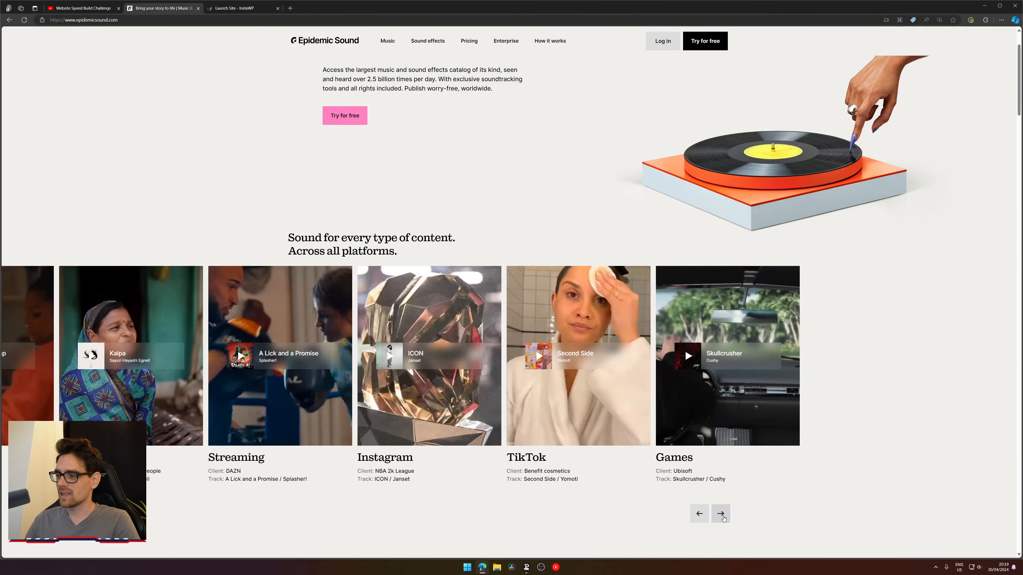
pyautogui.click(700, 514)
pyautogui.scroll(-15, 334, 262)
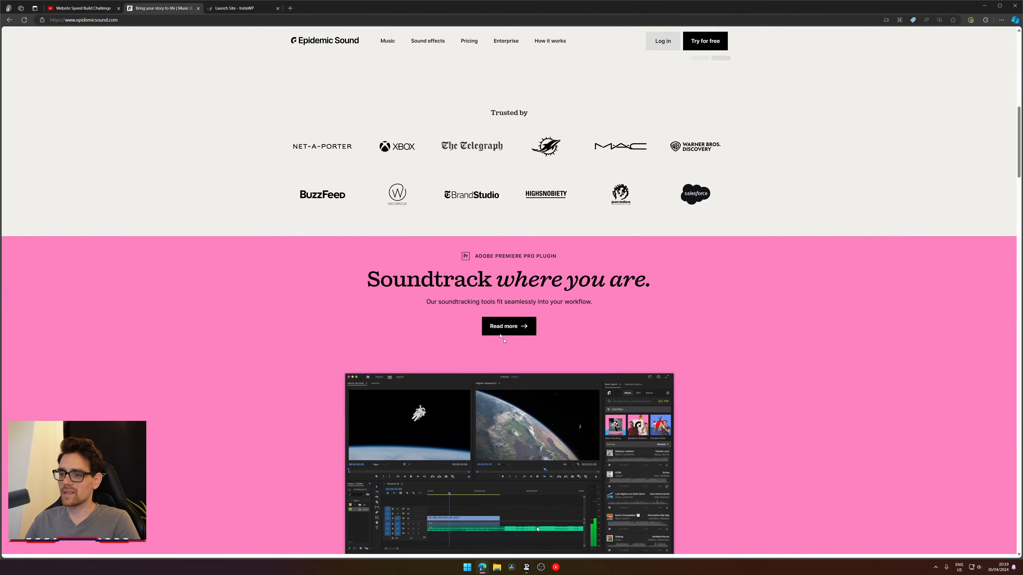
pyautogui.scroll(-14, 335, 262)
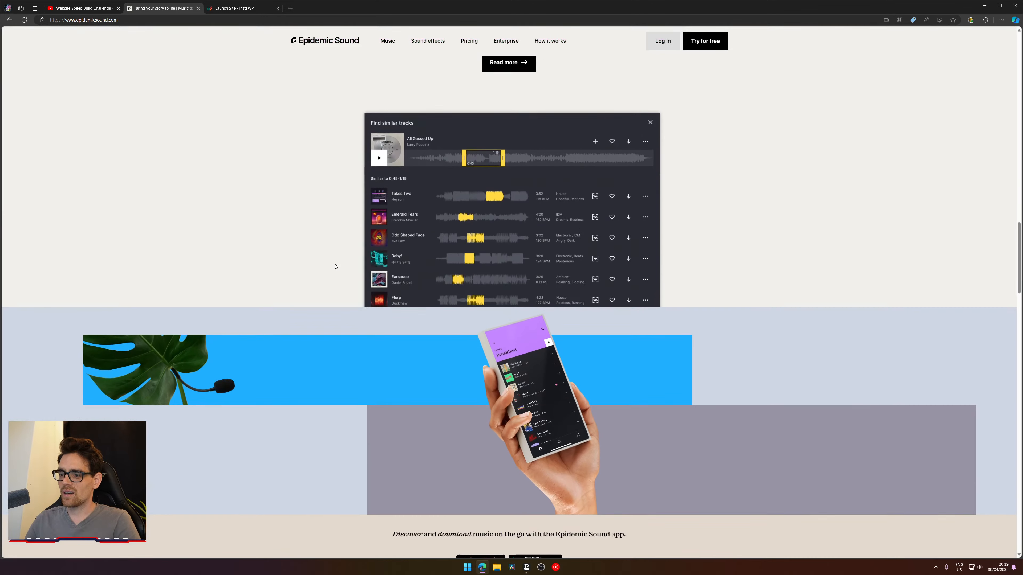
pyautogui.scroll(3, 346, 269)
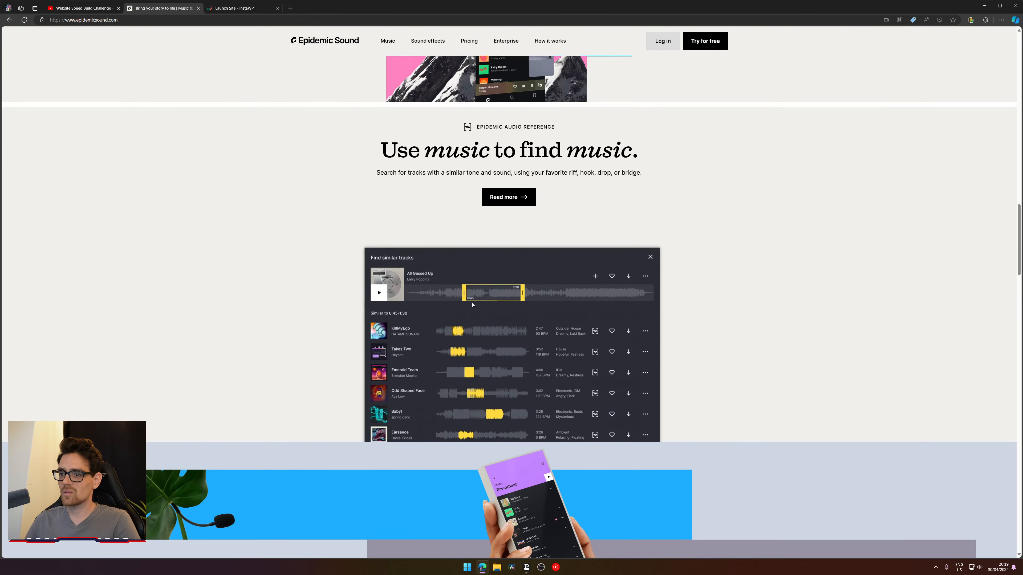
pyautogui.scroll(-12, 469, 293)
pyautogui.scroll(-10, 469, 293)
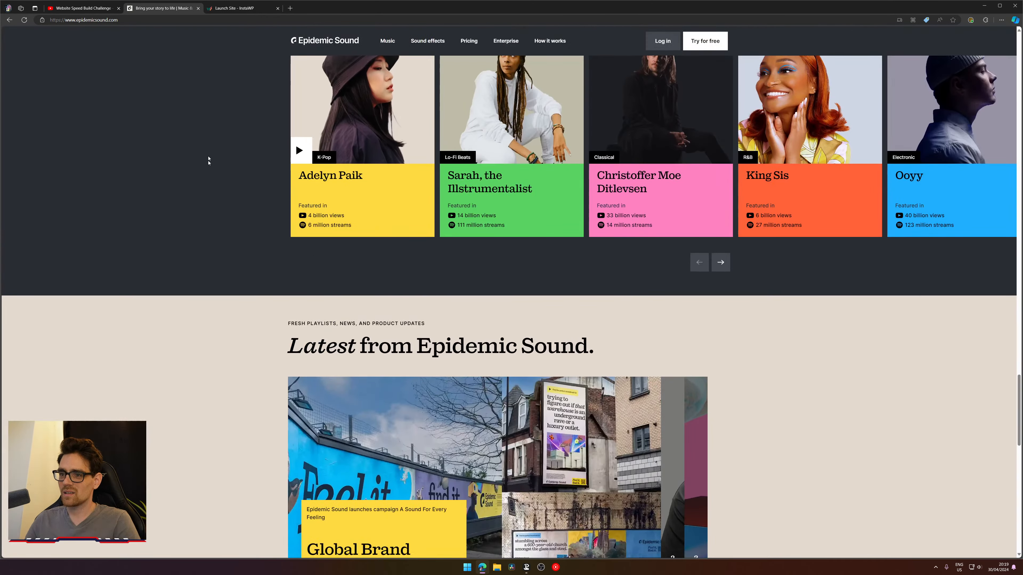
pyautogui.scroll(20, 250, 331)
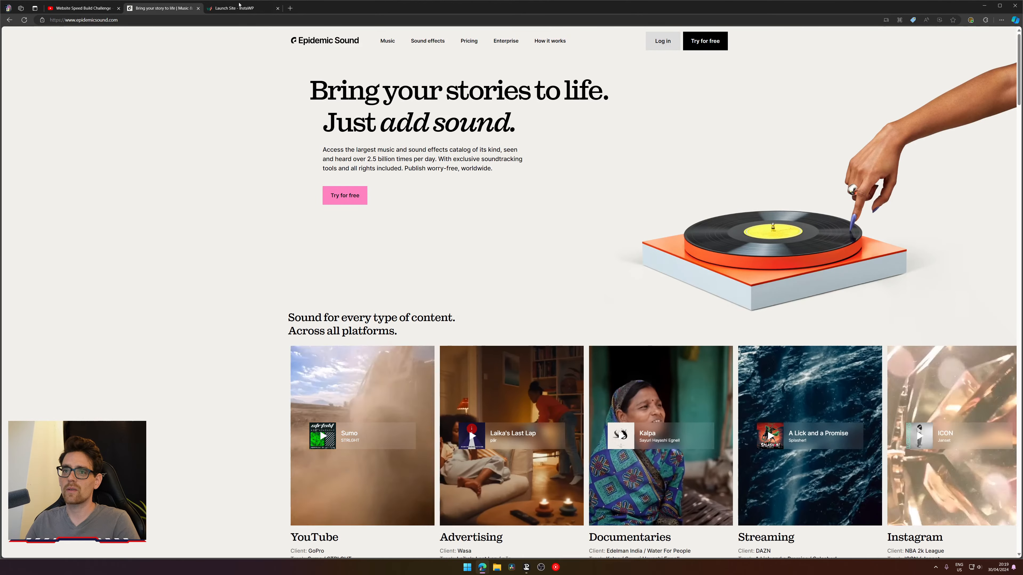
# - Launch the InstaWP Website Speed Challenge demo site and close the launch page once the WordPress dashboard is open
pyautogui.click(239, 5)
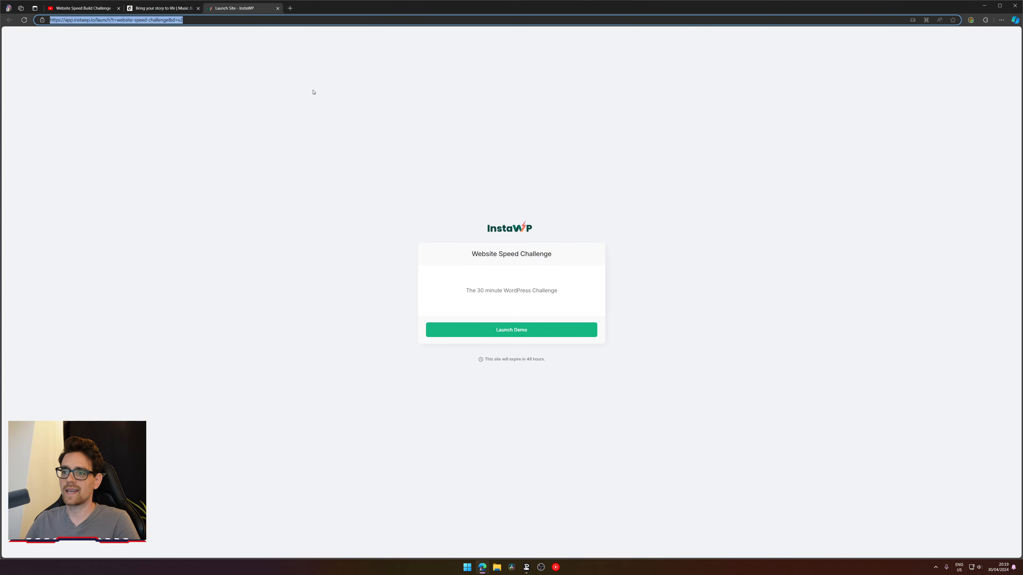
pyautogui.click(515, 330)
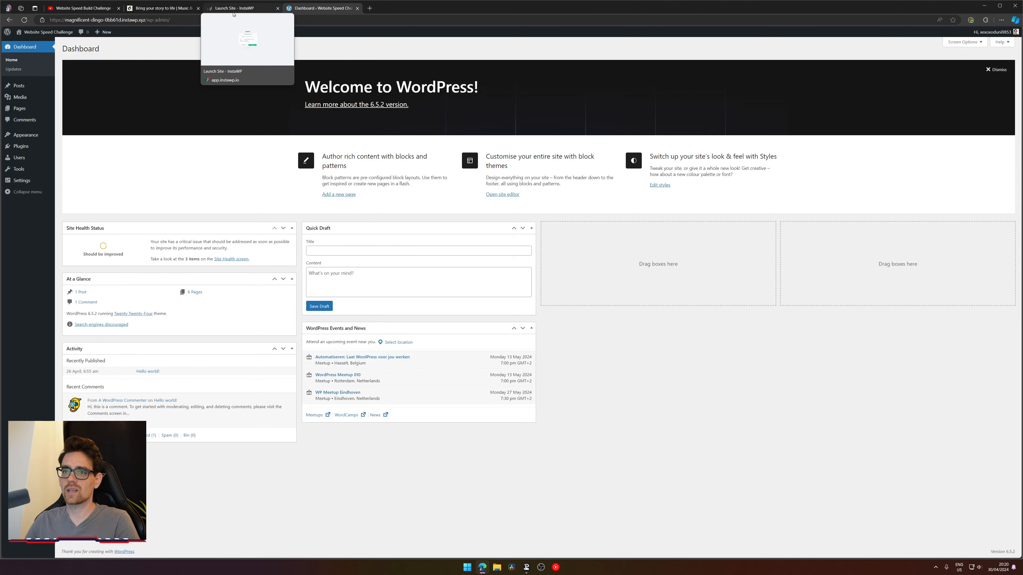
pyautogui.middleClick(233, 14)
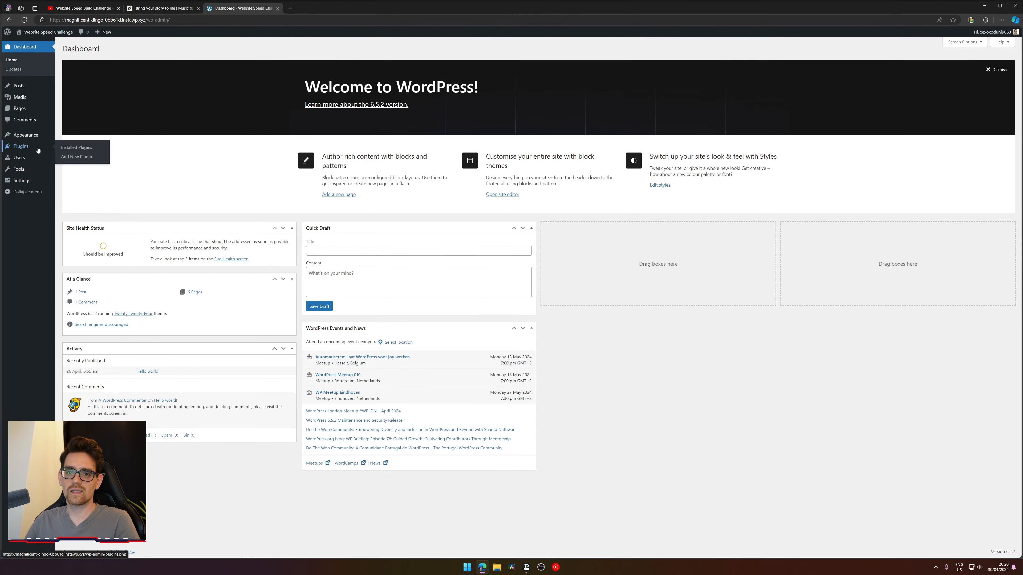
# - Find the Spectra – WordPress Gutenberg Blocks plugin by searching for "spectra", then install and activate it
pyautogui.click(21, 146)
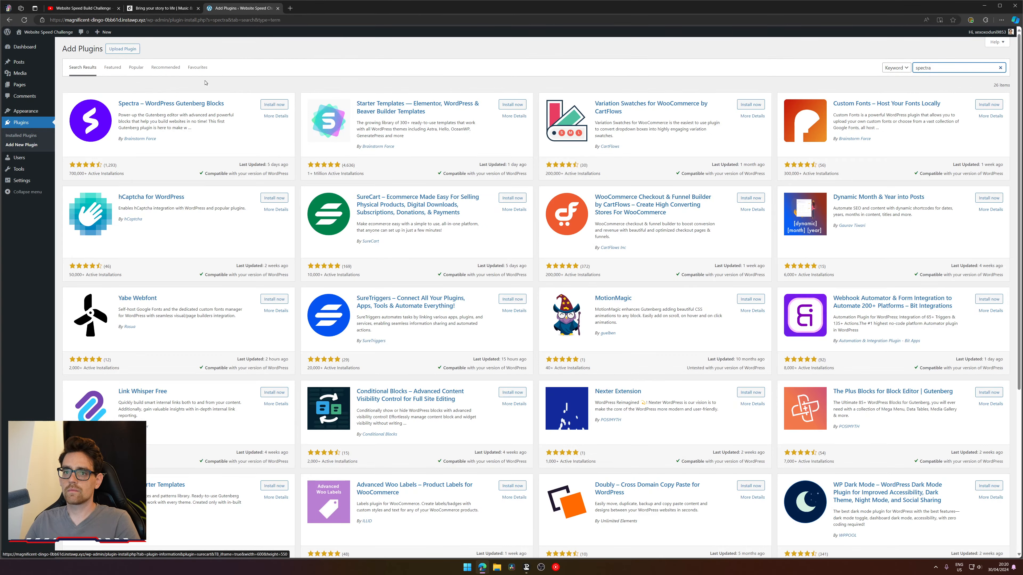
pyautogui.click(276, 105)
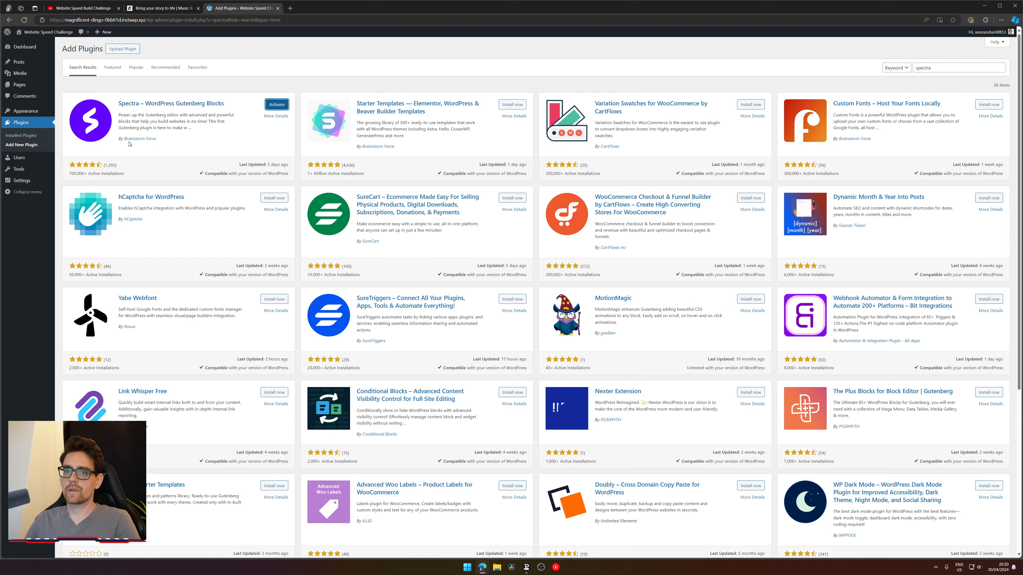
pyautogui.click(276, 105)
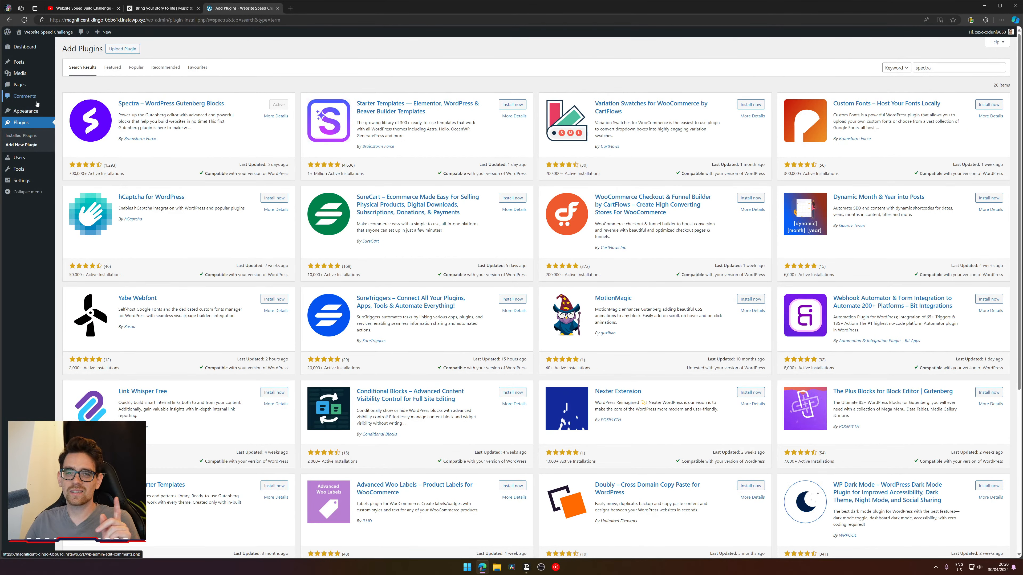
pyautogui.click(63, 114)
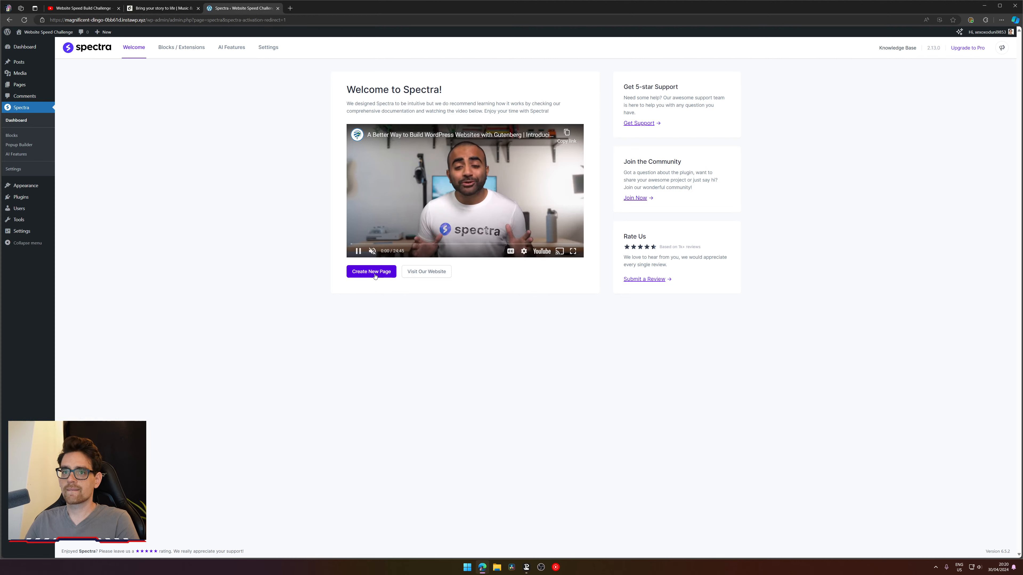
# - Open the page for adding new WordPress themes and preview the Astra theme
pyautogui.moveTo(32, 183)
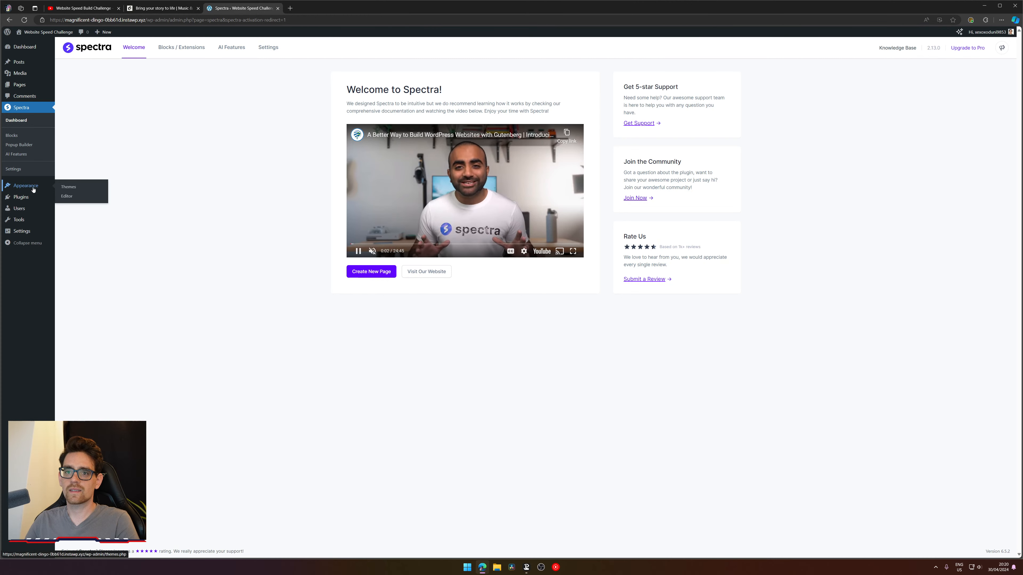
pyautogui.click(83, 190)
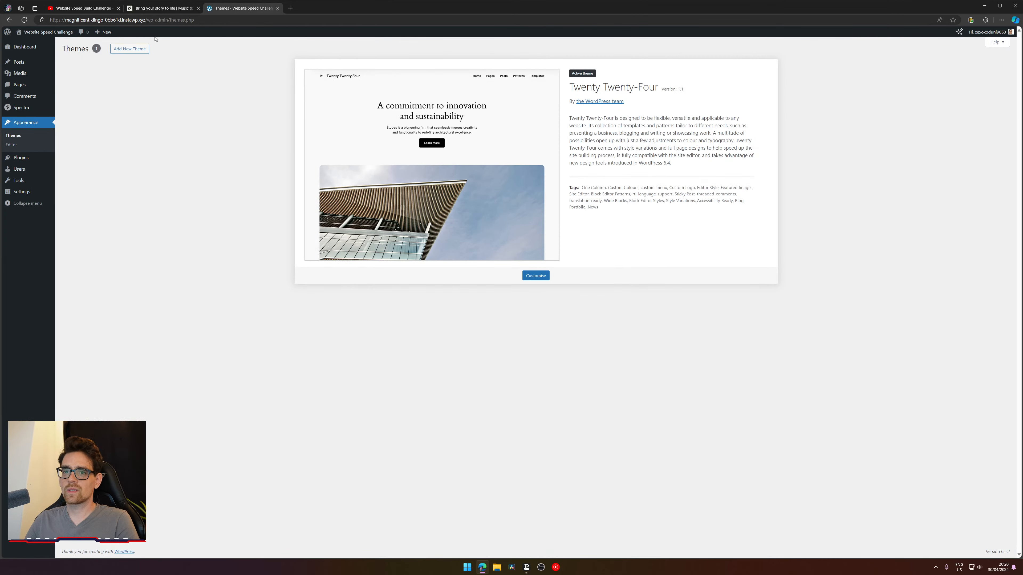
pyautogui.click(127, 49)
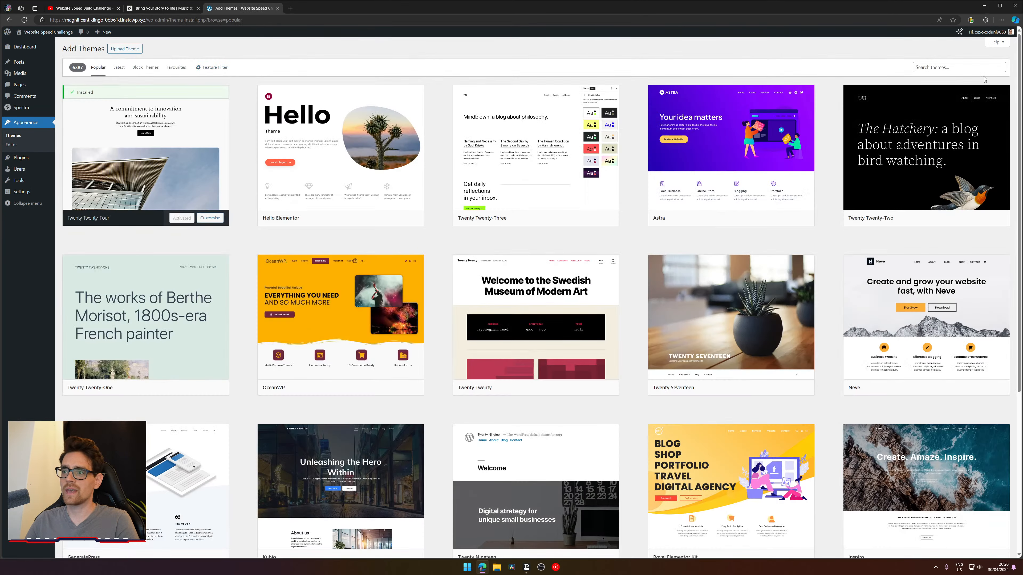
pyautogui.click(707, 211)
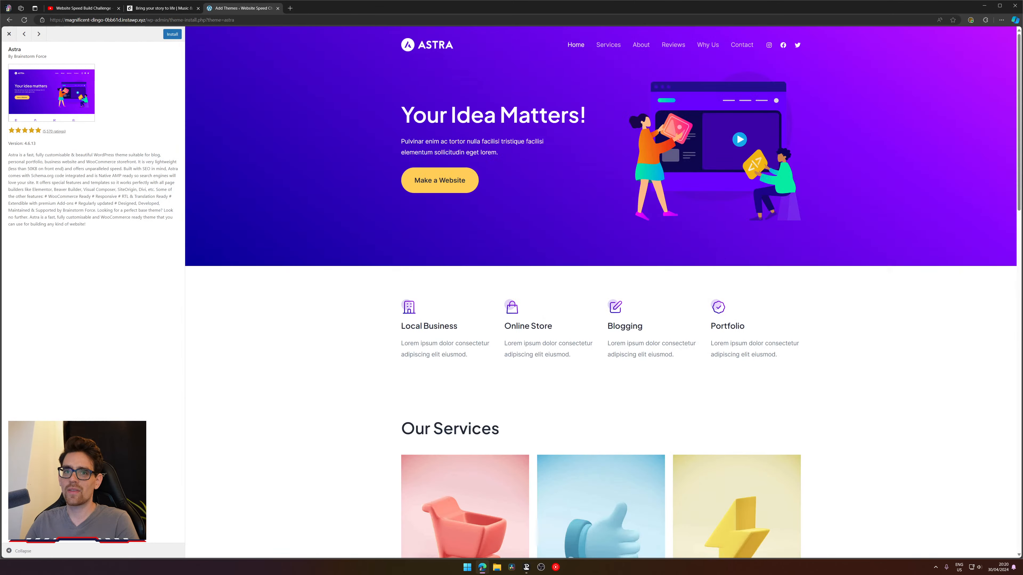
pyautogui.scroll(-8, 611, 219)
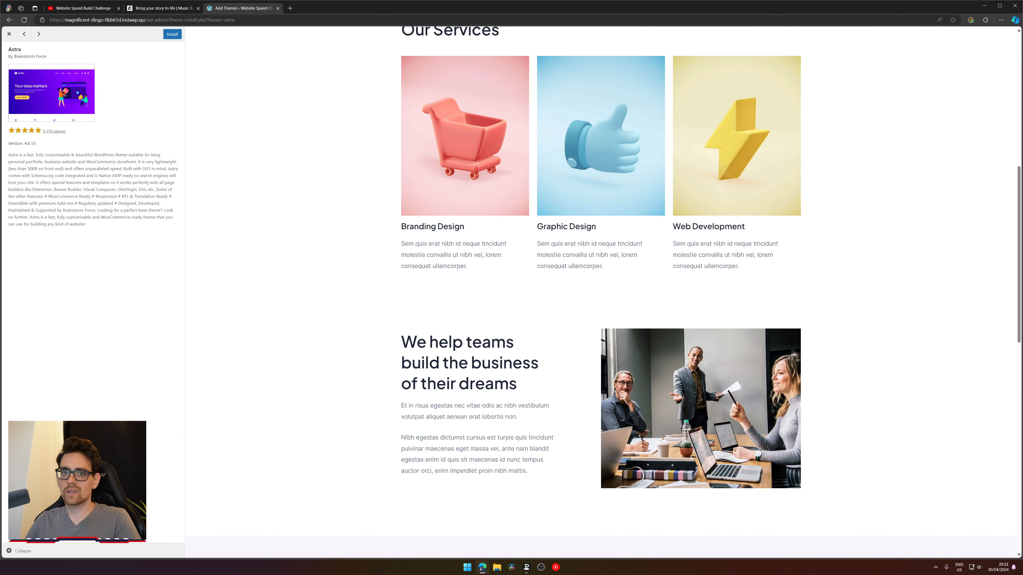
# - Search the web for "spectra FSE theme" and read the article introducing the Spectra One block theme
pyautogui.hotkey('ctrl', 't')
pyautogui.write('spectra')
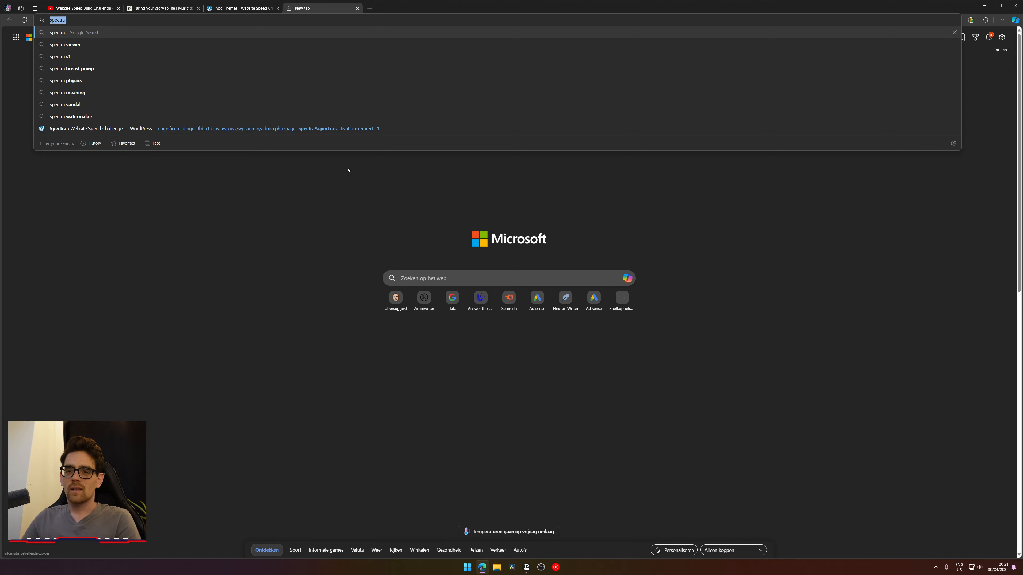
pyautogui.write('FSE theme')
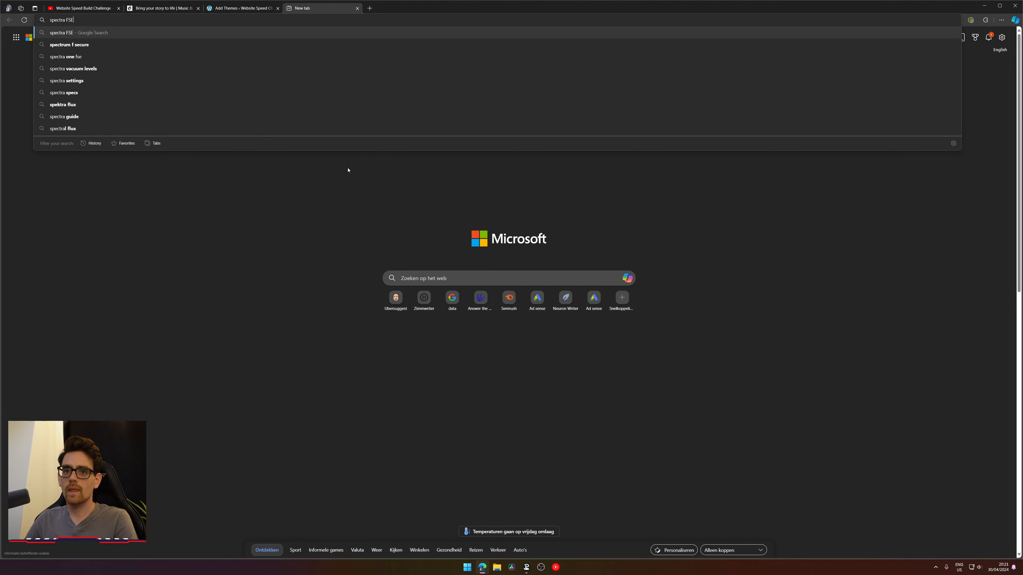
pyautogui.press('Return')
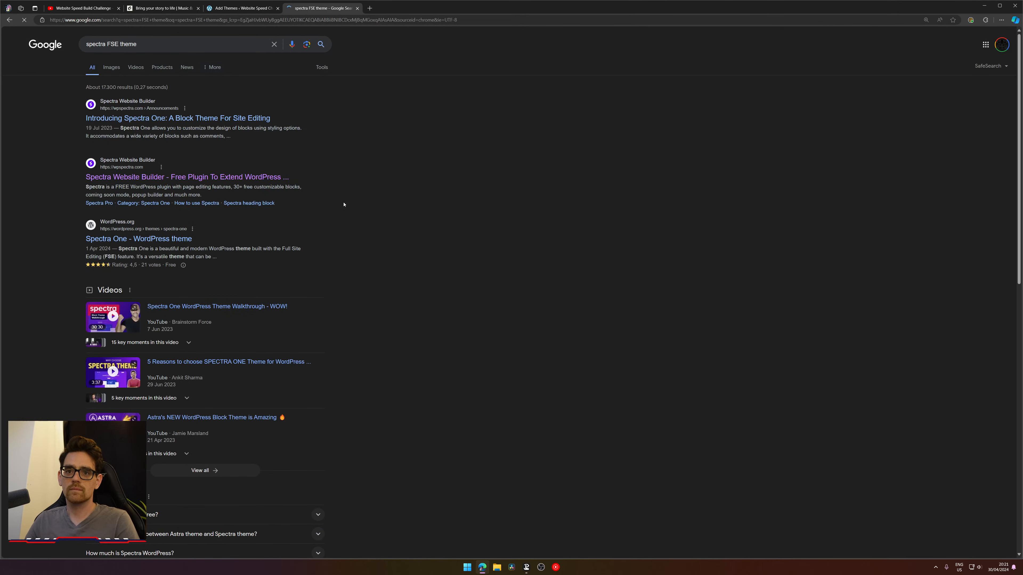
pyautogui.click(220, 119)
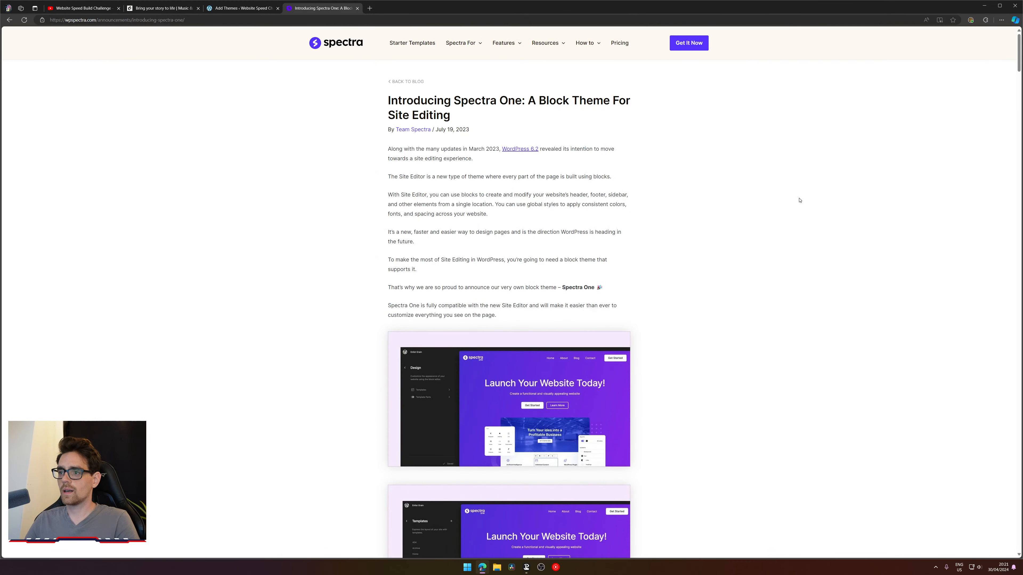
pyautogui.scroll(-5, 799, 200)
# - Return to WordPress, leave the Astra preview, search the themes for "spectra", and install and activate Spectra One
pyautogui.click(242, 8)
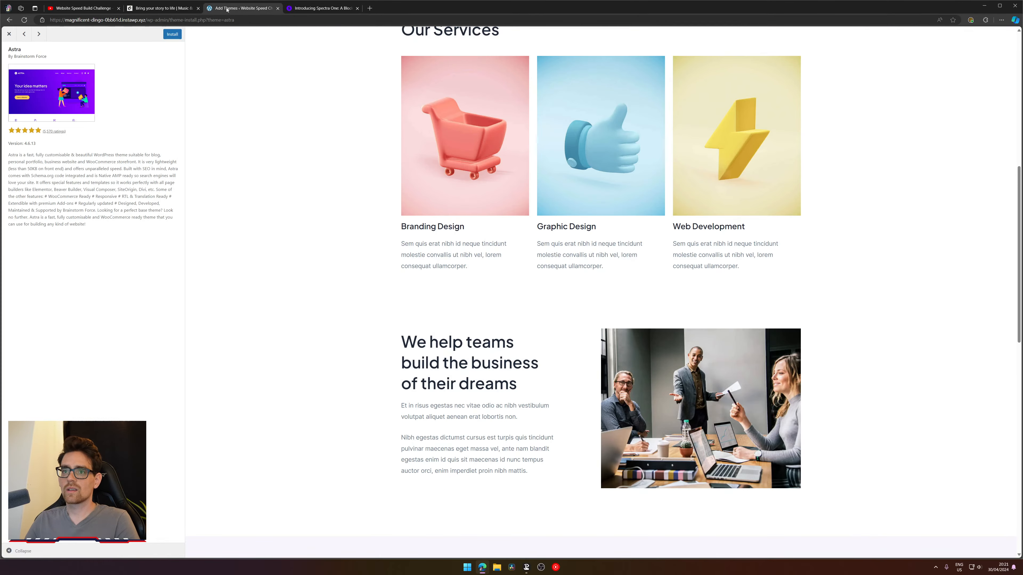
pyautogui.click(173, 8)
pyautogui.click(241, 8)
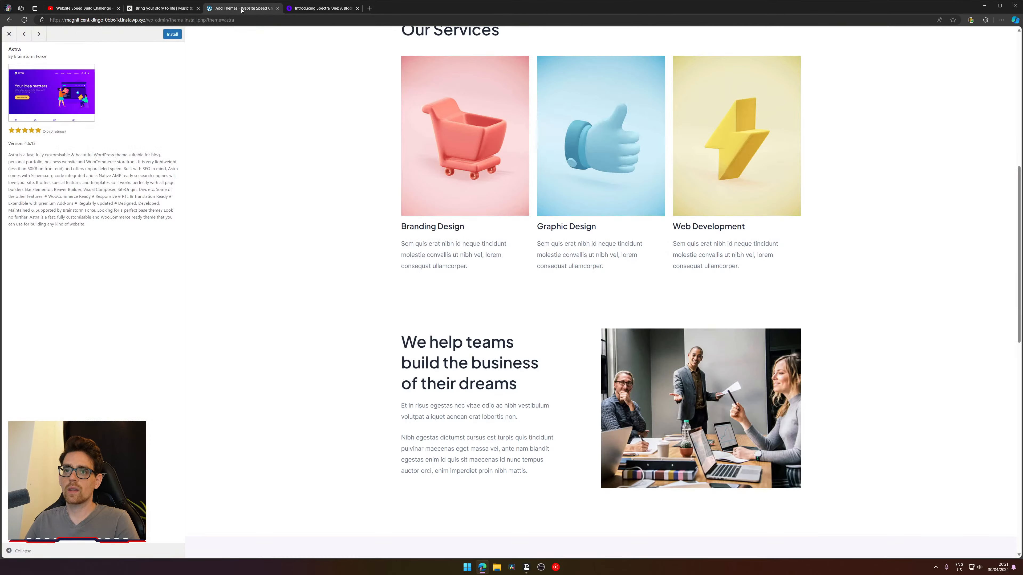
pyautogui.click(8, 34)
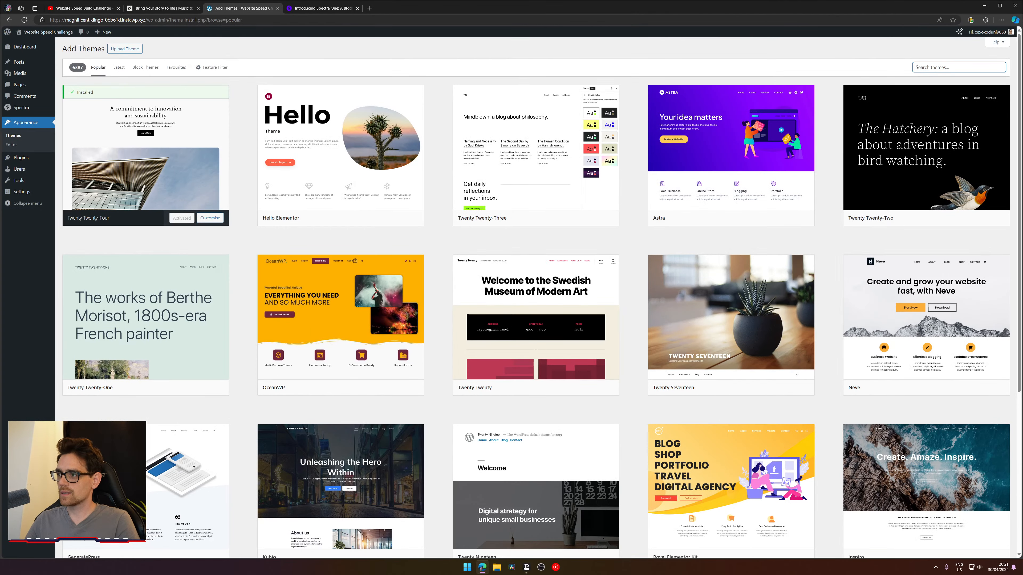
pyautogui.write('spectra')
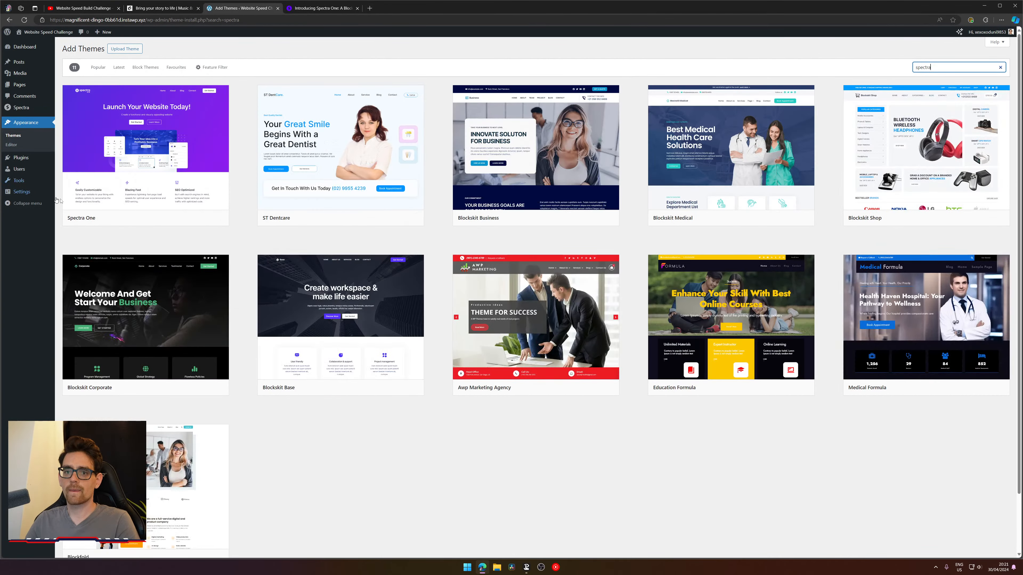
pyautogui.click(190, 218)
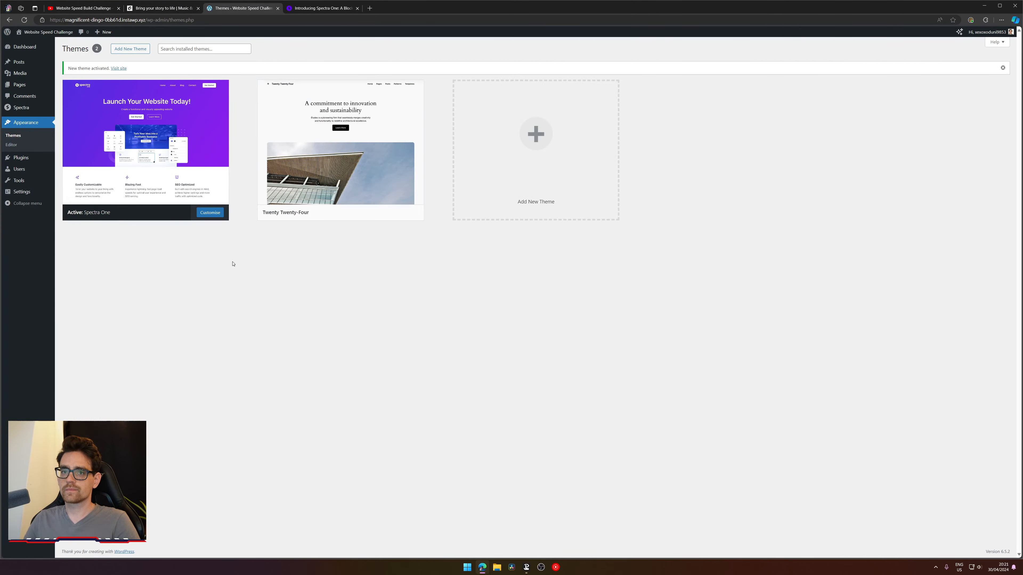
# - Open the demo site's front end in a new tab and look through the default Spectra One home page
pyautogui.middleClick(61, 33)
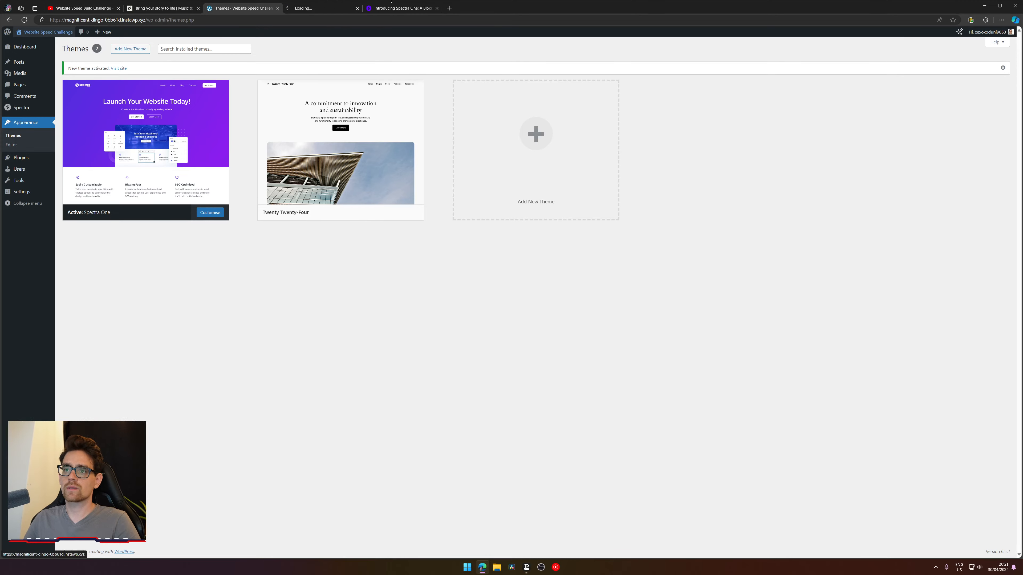
pyautogui.click(331, 8)
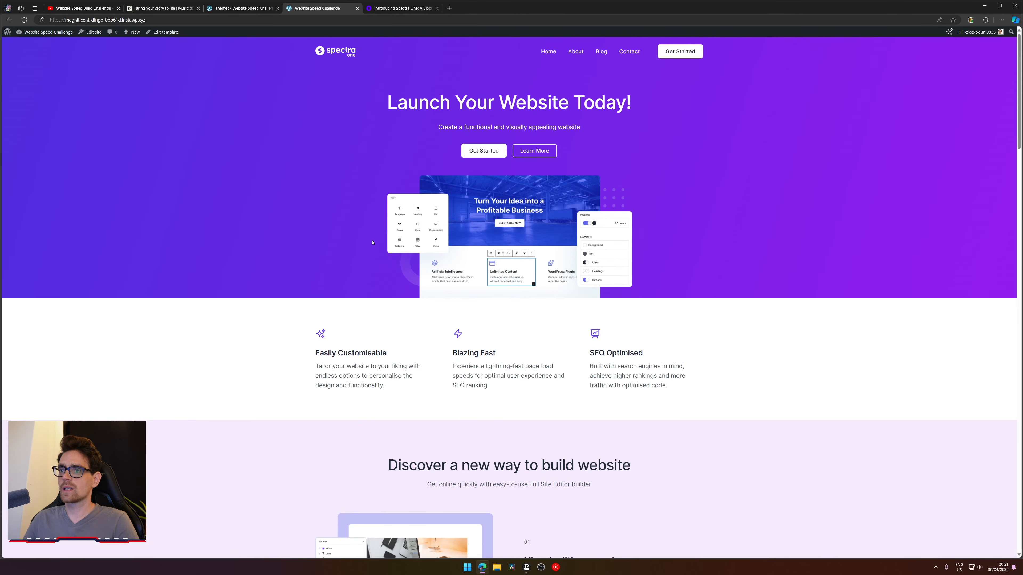
pyautogui.scroll(-20, 393, 75)
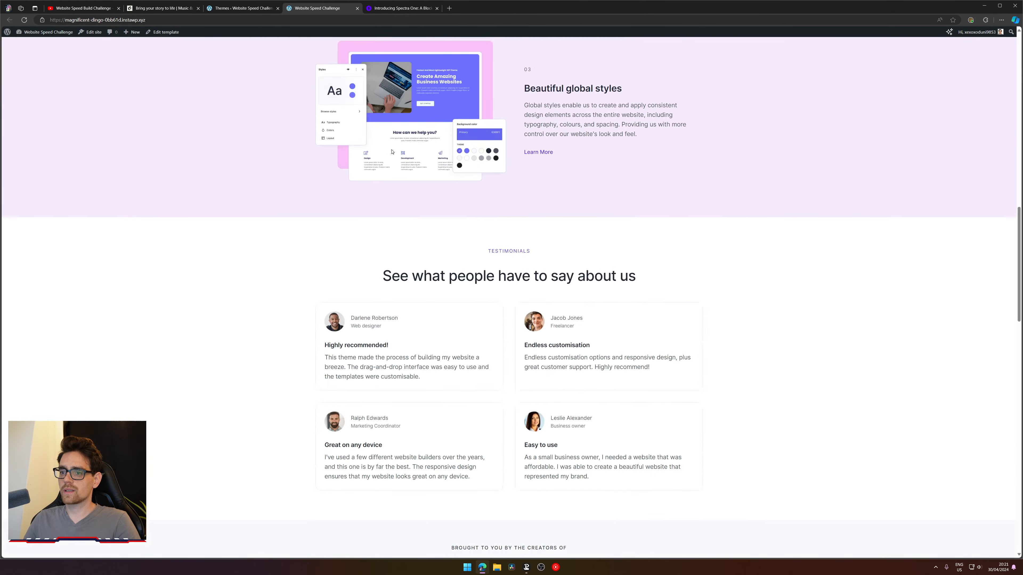
pyautogui.scroll(-4, 328, 201)
pyautogui.scroll(20, 354, 272)
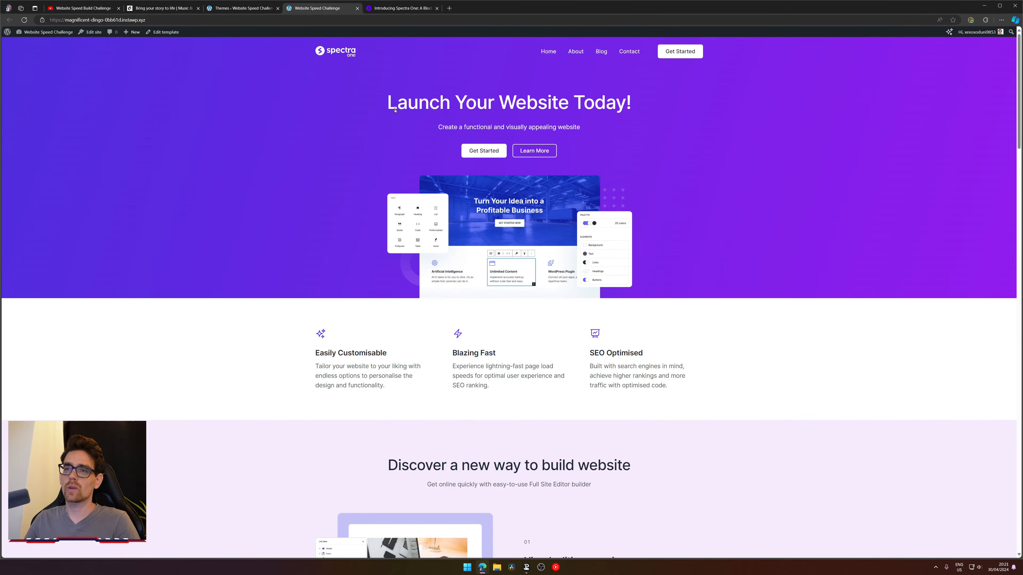
pyautogui.scroll(2, 312, 145)
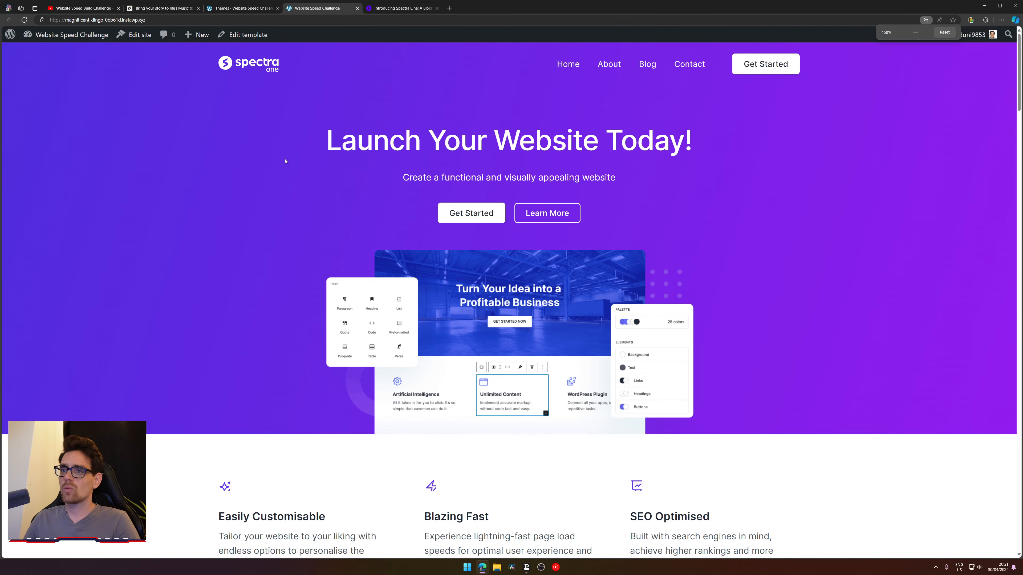
# - Close the Spectra One article and the Themes page, keeping only the Epidemic Sound page and the demo site open
pyautogui.hotkey('ctrl', 'shift', 'Tab')
pyautogui.hotkey('ctrl', 'shift', 'Tab')
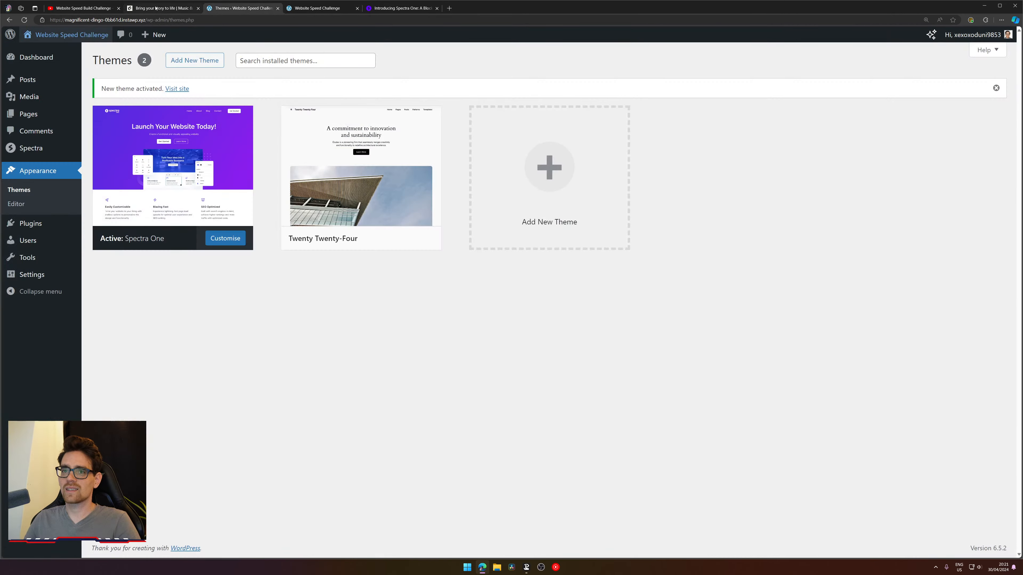
pyautogui.scroll(3, 292, 91)
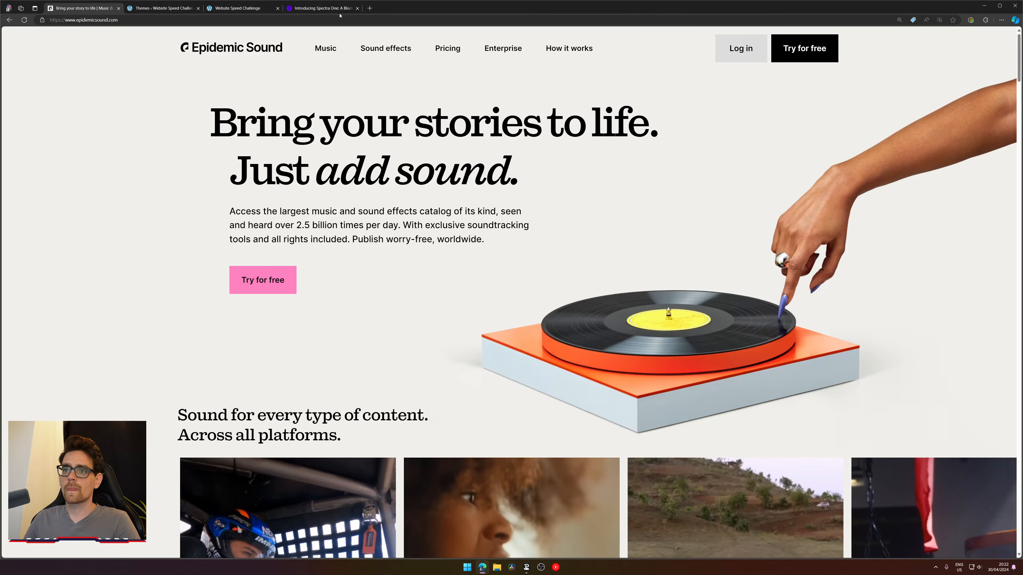
pyautogui.click(333, 8)
pyautogui.middleClick(334, 8)
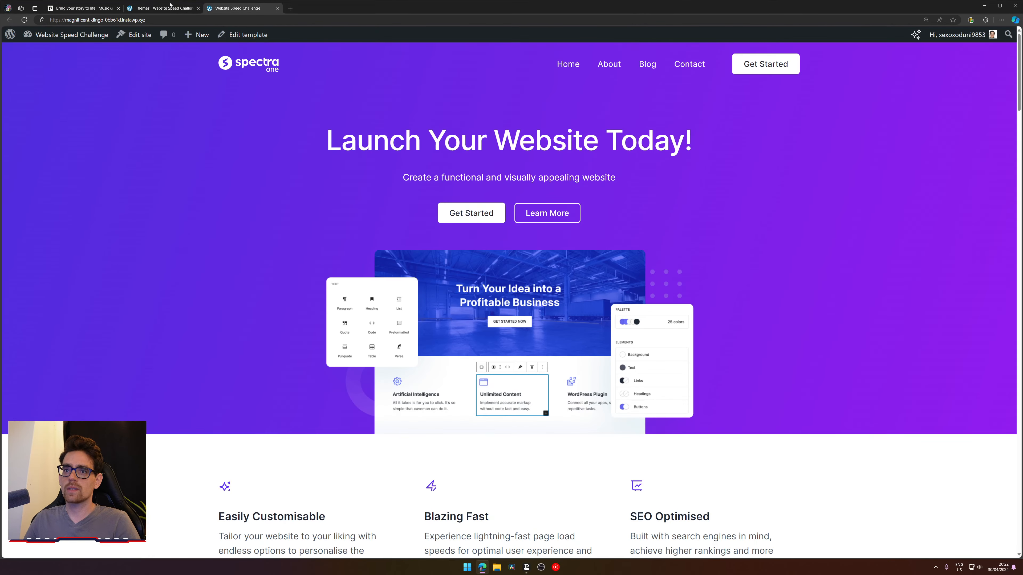
pyautogui.middleClick(148, 11)
pyautogui.press('super')
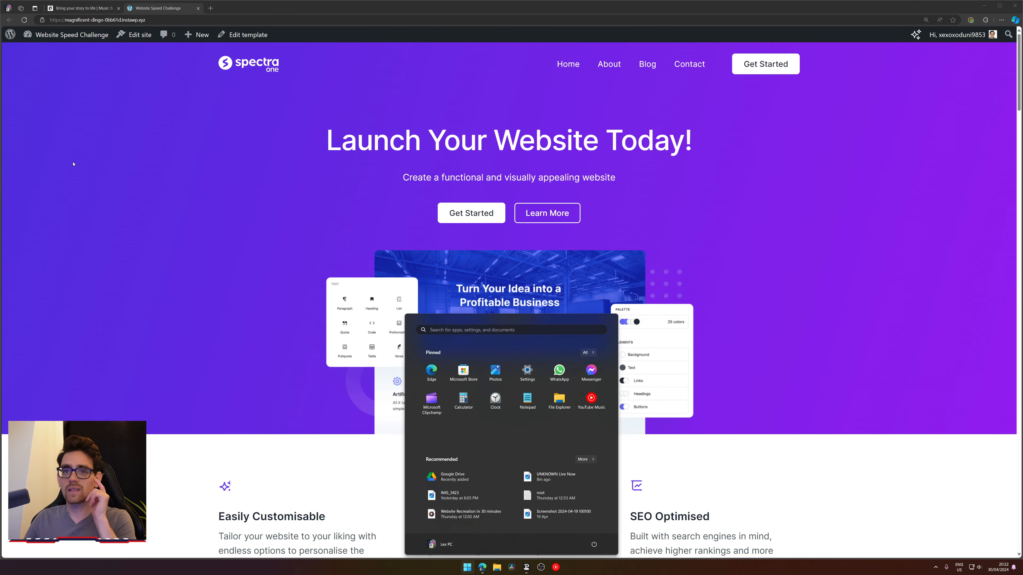
# - Search the web for "timer" in a new browser tab
pyautogui.click(211, 7)
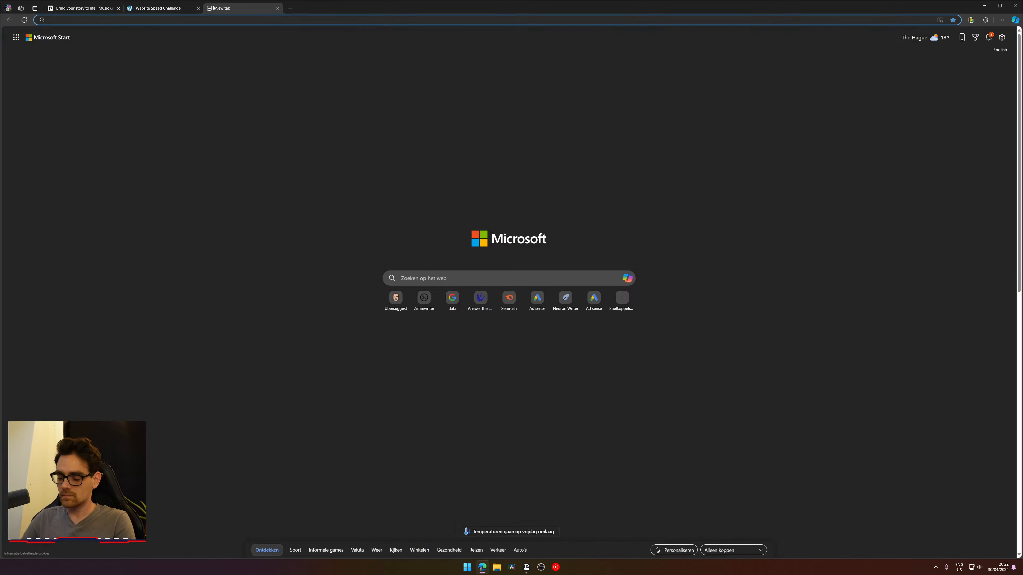
pyautogui.write('times')
pyautogui.press('Return')
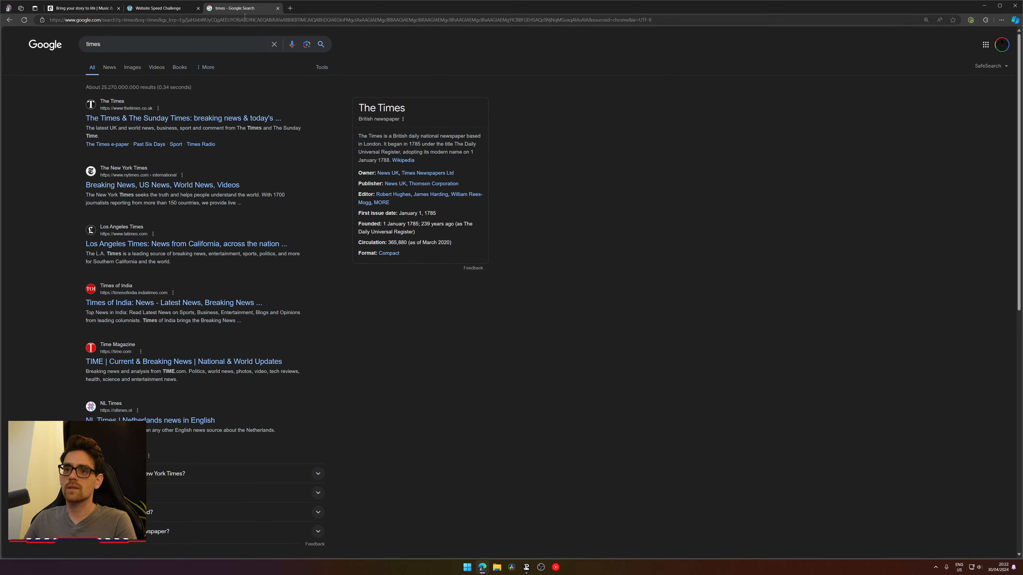
pyautogui.click(245, 16)
pyautogui.write('timer')
pyautogui.press('Return')
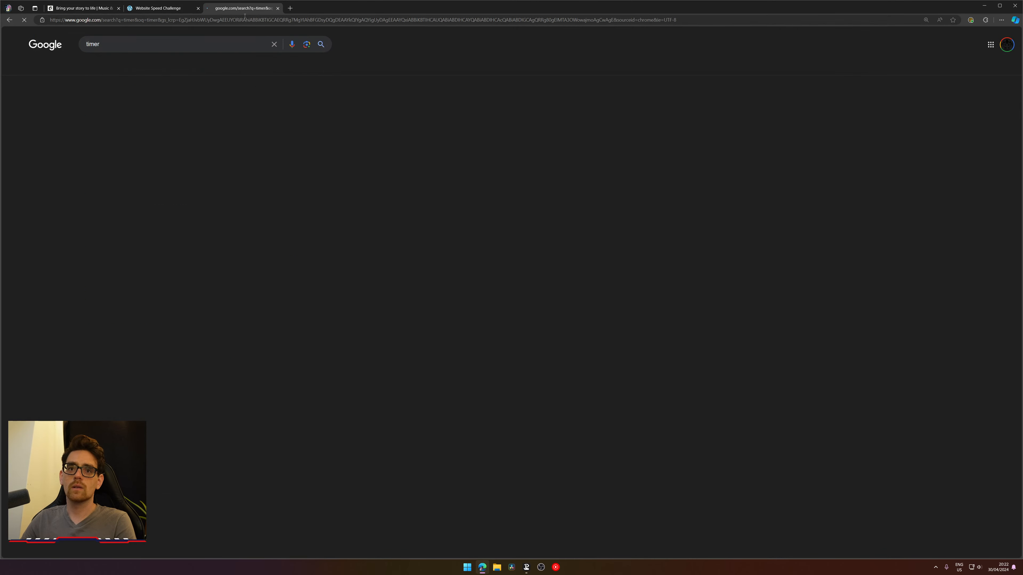
# - Set the online countdown timer to 30 minutes and start it
pyautogui.click(101, 163)
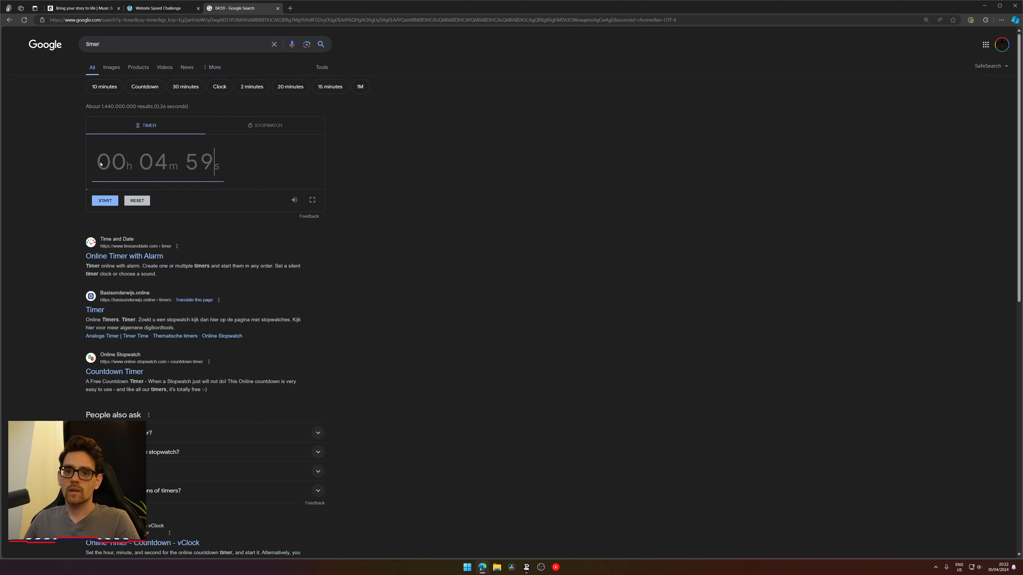
pyautogui.press('BackSpace')
pyautogui.press('BackSpace')
pyautogui.press('BackSpace')
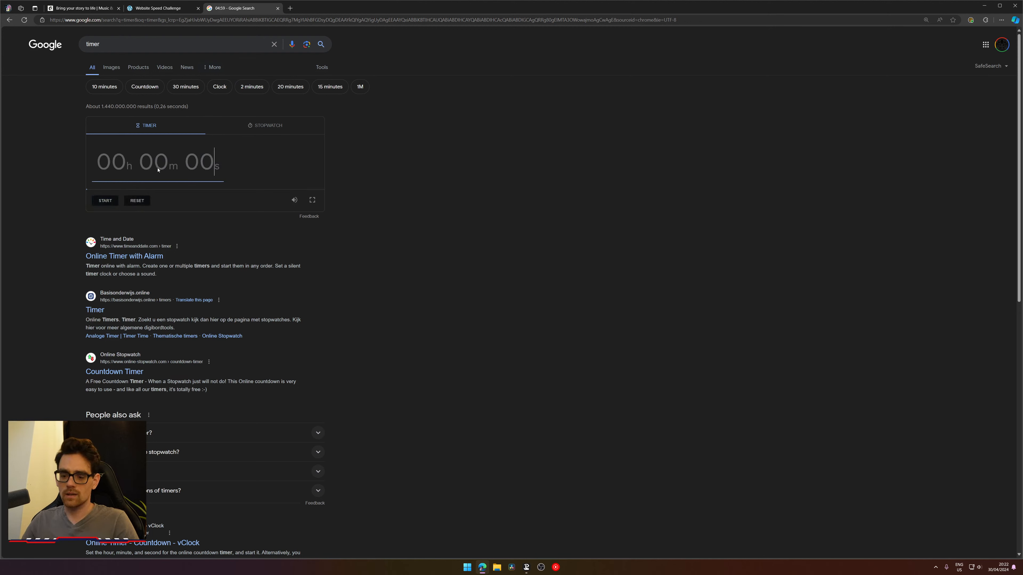
pyautogui.write('3000')
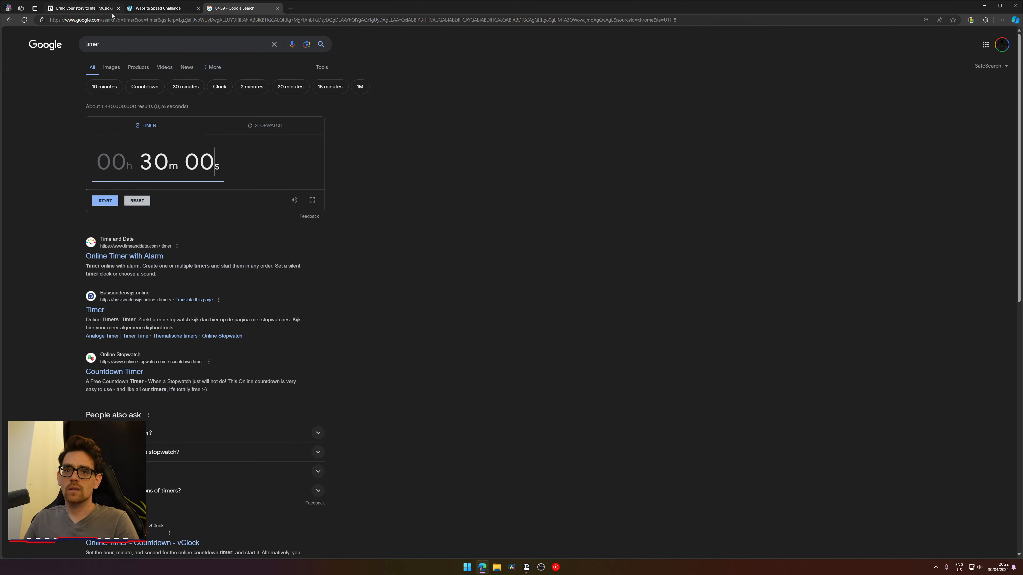
pyautogui.click(105, 201)
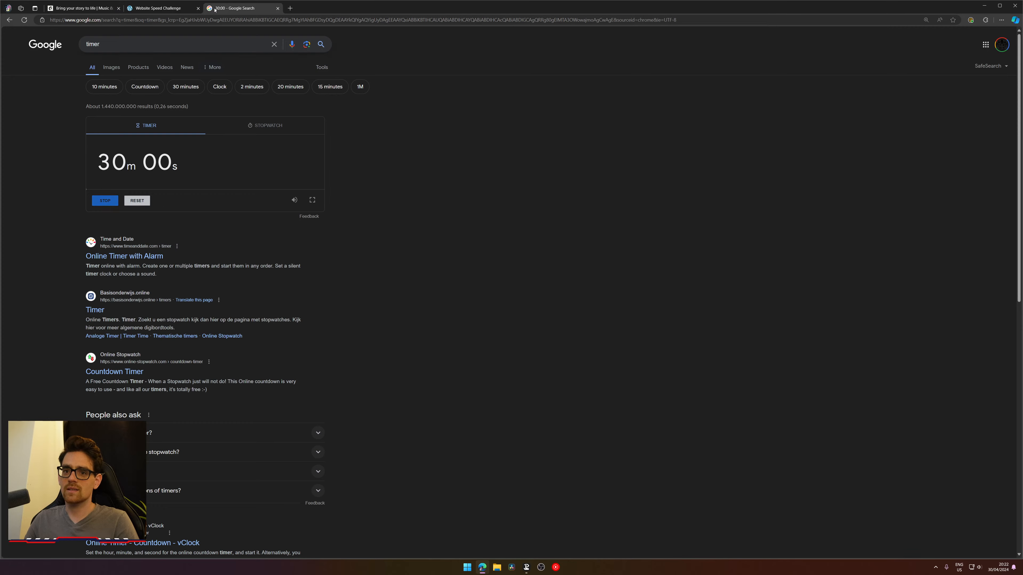
# - Move the running timer into its own window on the other display and lower the system volume
pyautogui.moveTo(222, 8); pyautogui.dragTo(329, 19)
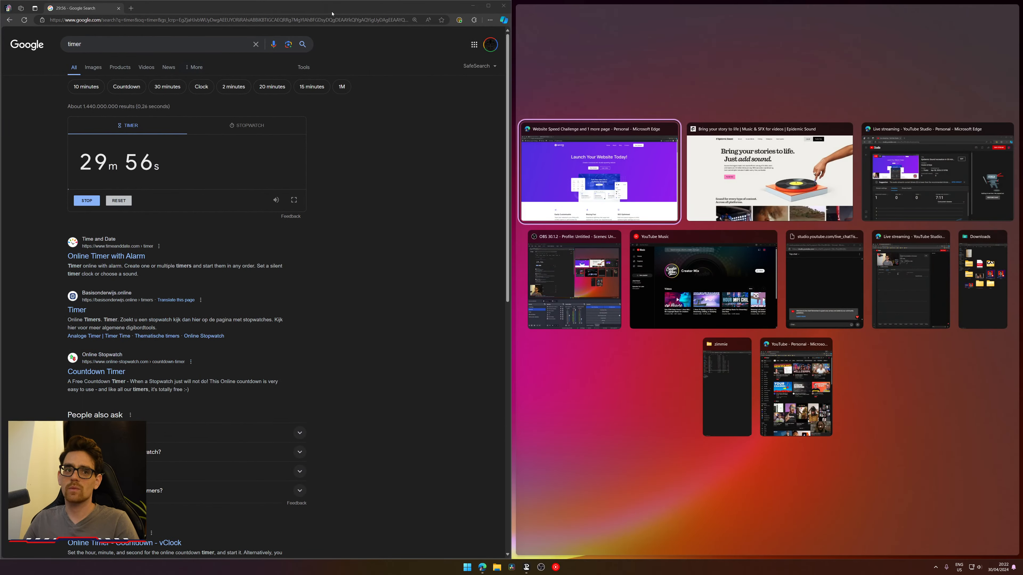
pyautogui.press('super+Left')
pyautogui.press('super+Left')
pyautogui.press('super+Left')
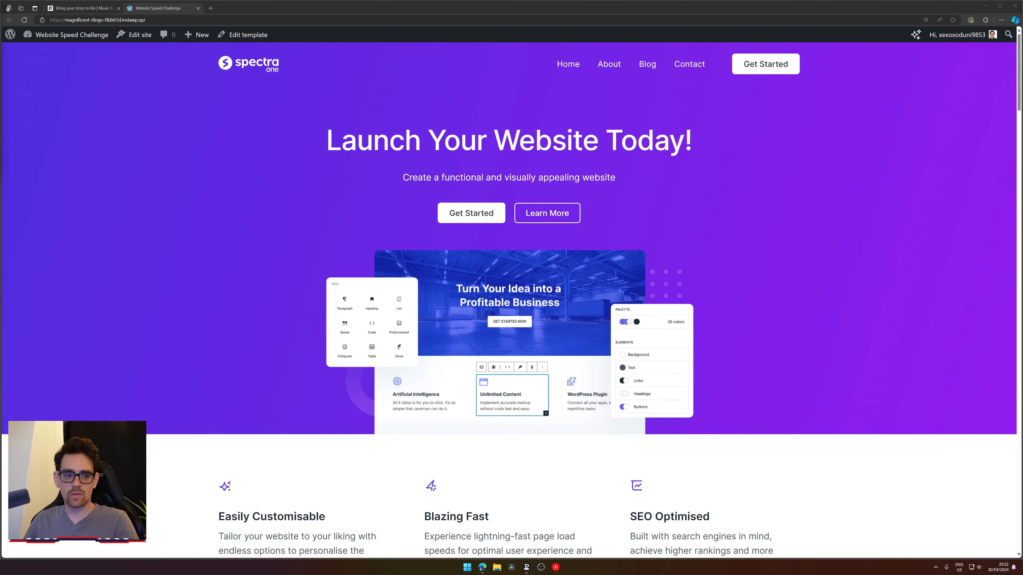
pyautogui.press('XF86AudioLowerVolume')
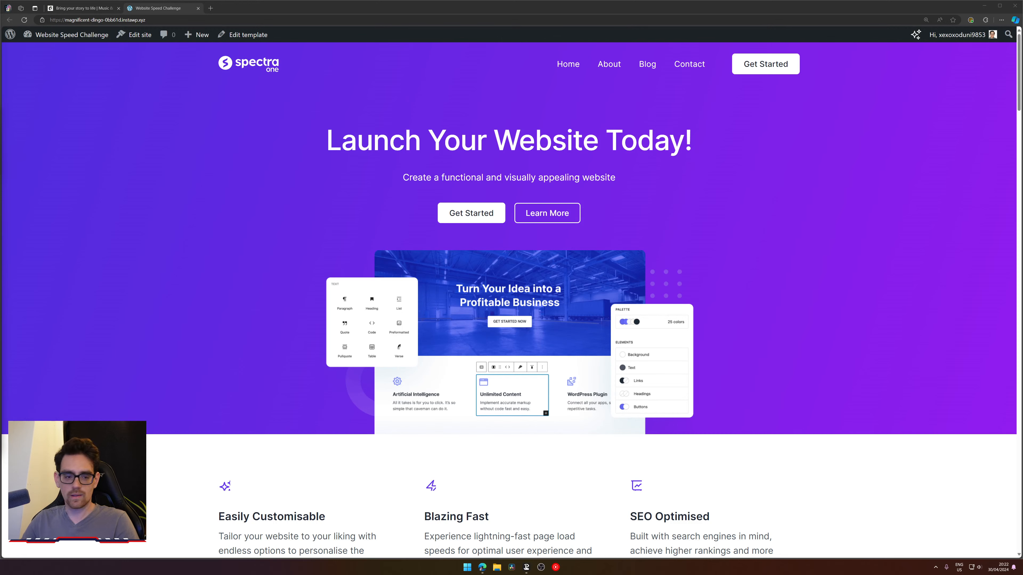
pyautogui.press('XF86AudioLowerVolume')
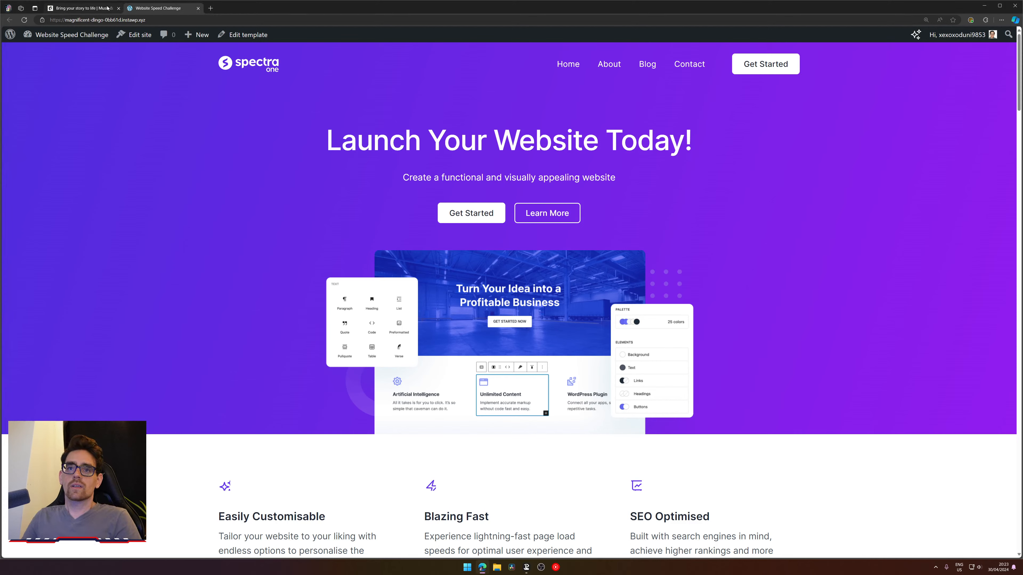
# - Check the upper part of the Epidemic Sound home page, and return to the demo site
pyautogui.click(83, 8)
pyautogui.scroll(-4, 168, 85)
pyautogui.scroll(4, 168, 85)
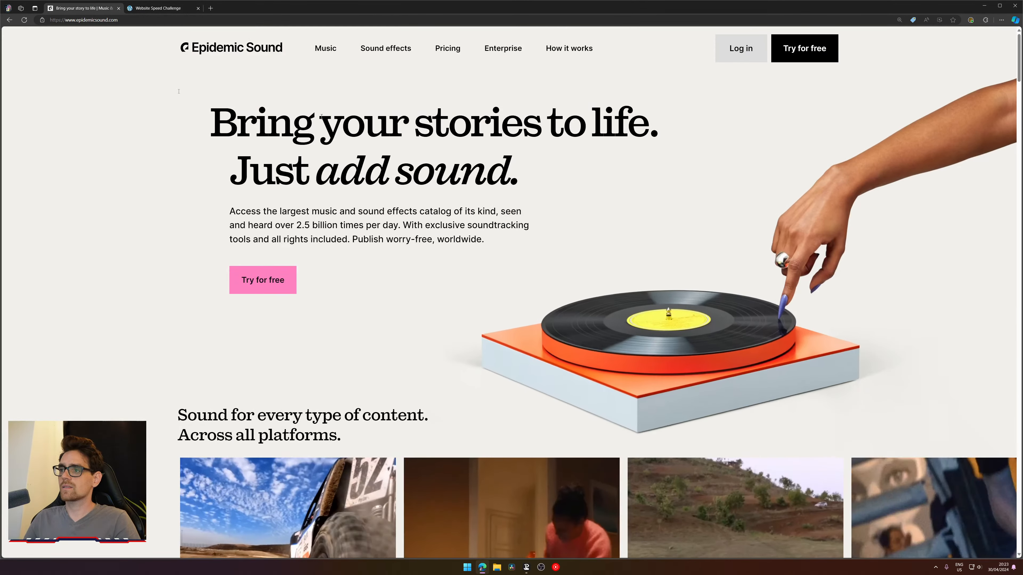
pyautogui.hotkey('ctrl', 'Tab')
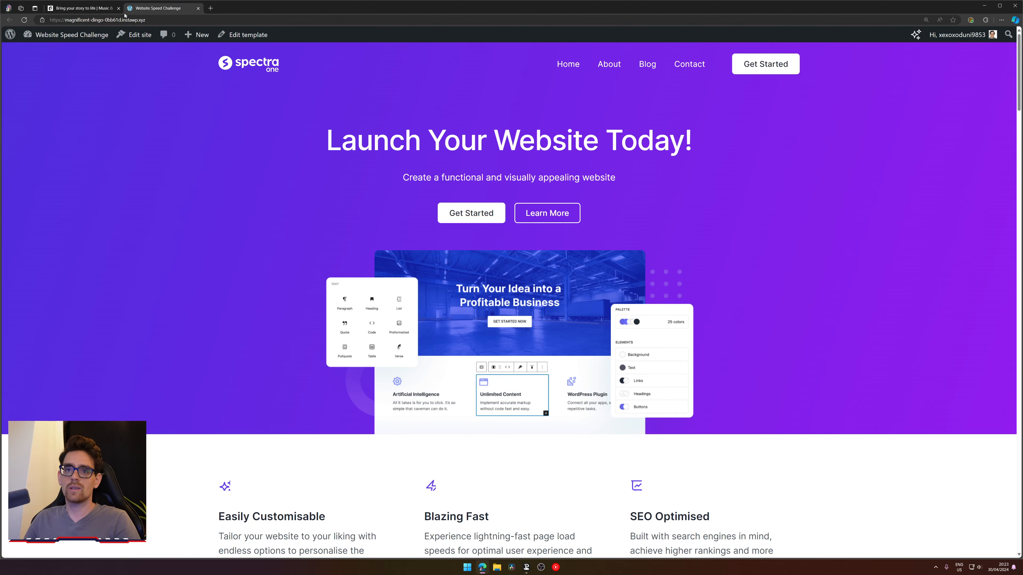
# - Open the Header template part from the site editor's patterns for editing and dismiss the welcome message
pyautogui.click(135, 35)
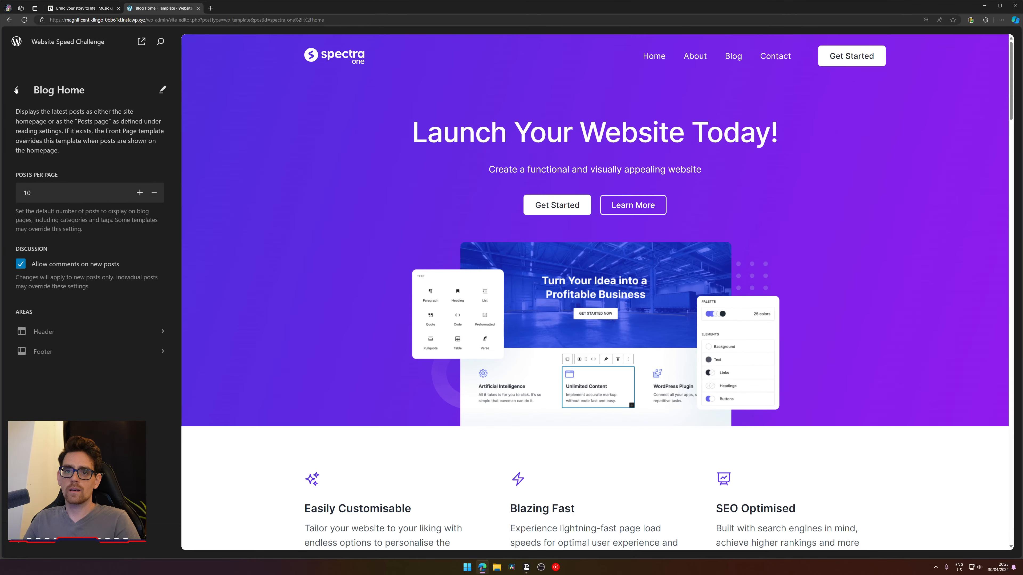
pyautogui.click(16, 90)
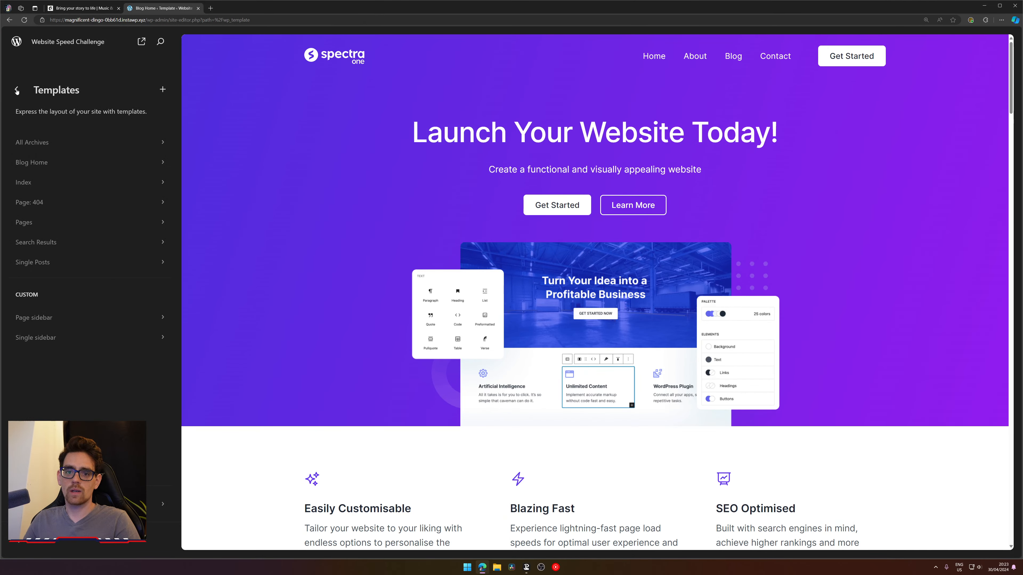
pyautogui.click(16, 89)
pyautogui.click(76, 231)
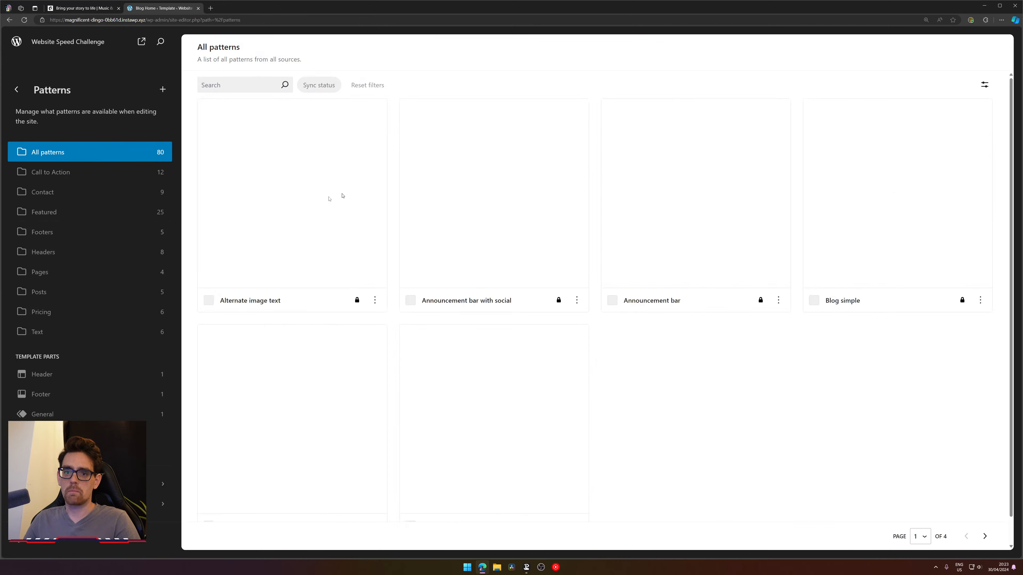
pyautogui.click(65, 374)
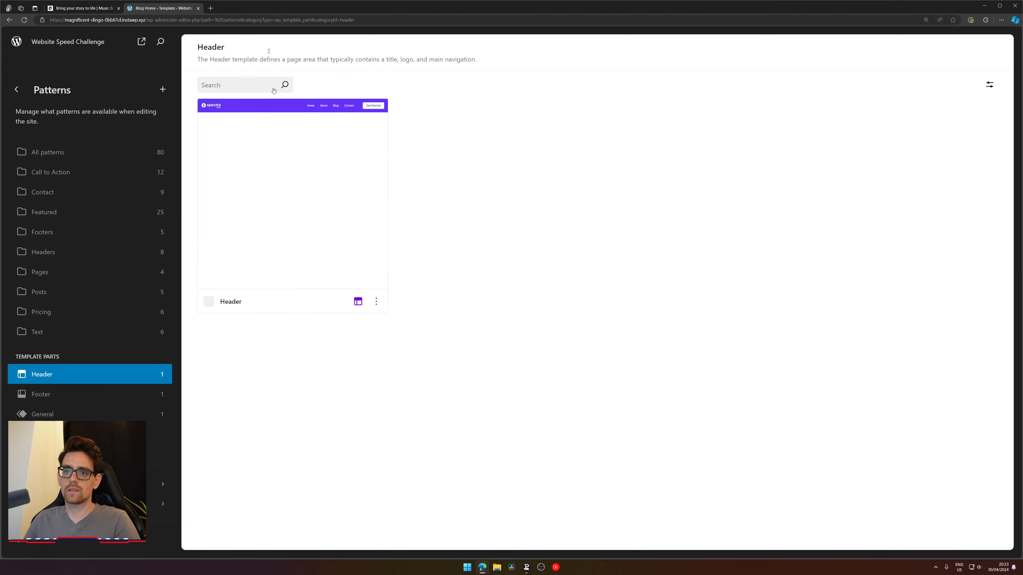
pyautogui.click(302, 139)
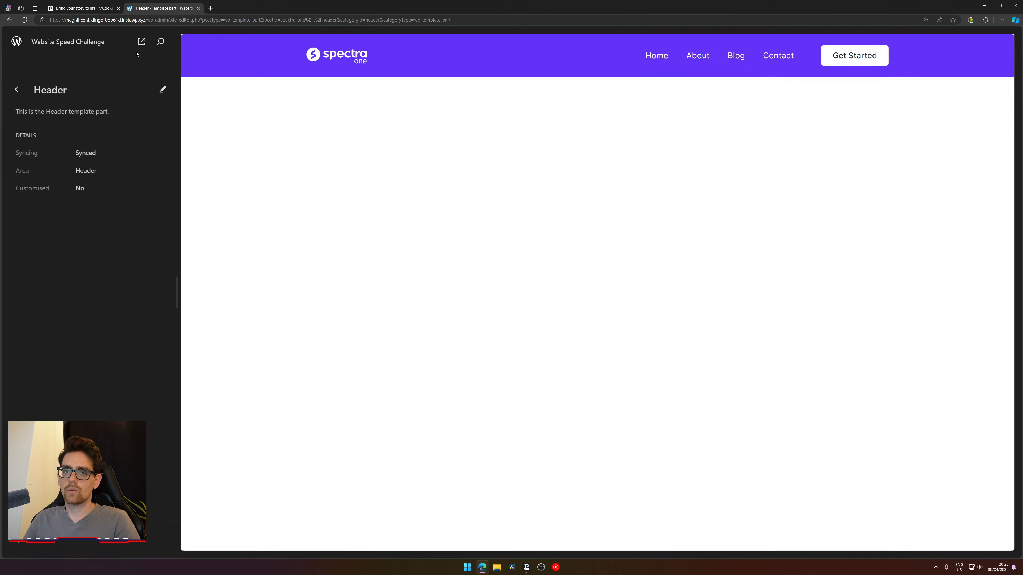
pyautogui.click(162, 88)
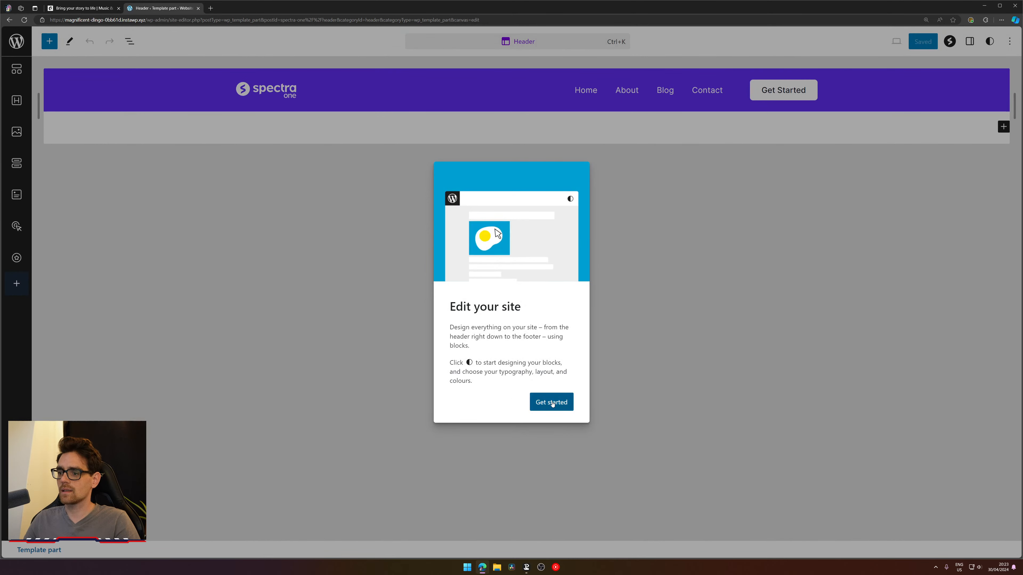
pyautogui.click(552, 403)
# - Examine the Epidemic Sound header's layout and scrolling behaviour as a reference, and return to the header editor
pyautogui.click(80, 6)
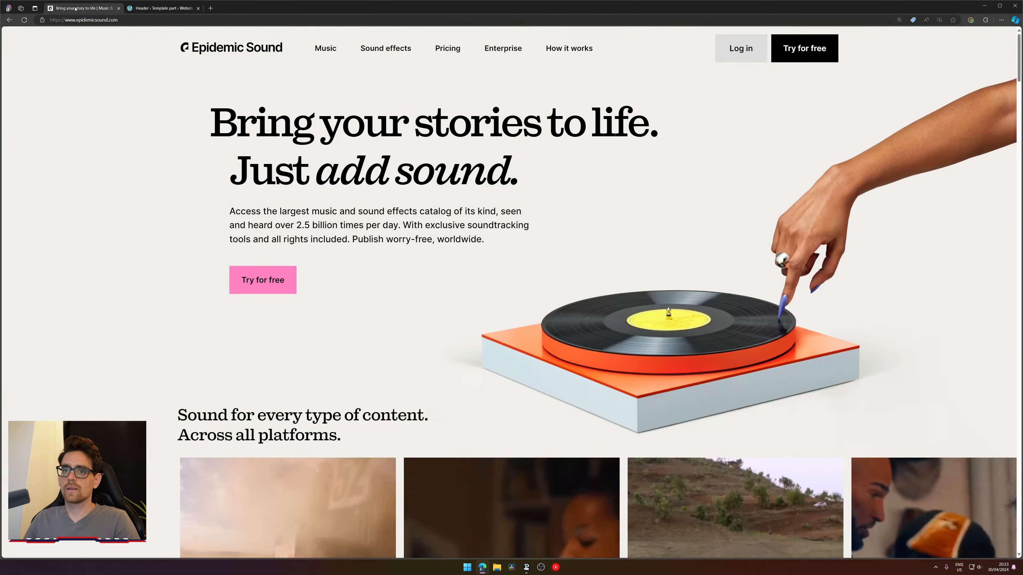
pyautogui.scroll(-4, 356, 324)
pyautogui.scroll(4, 356, 324)
pyautogui.scroll(-5, 302, 323)
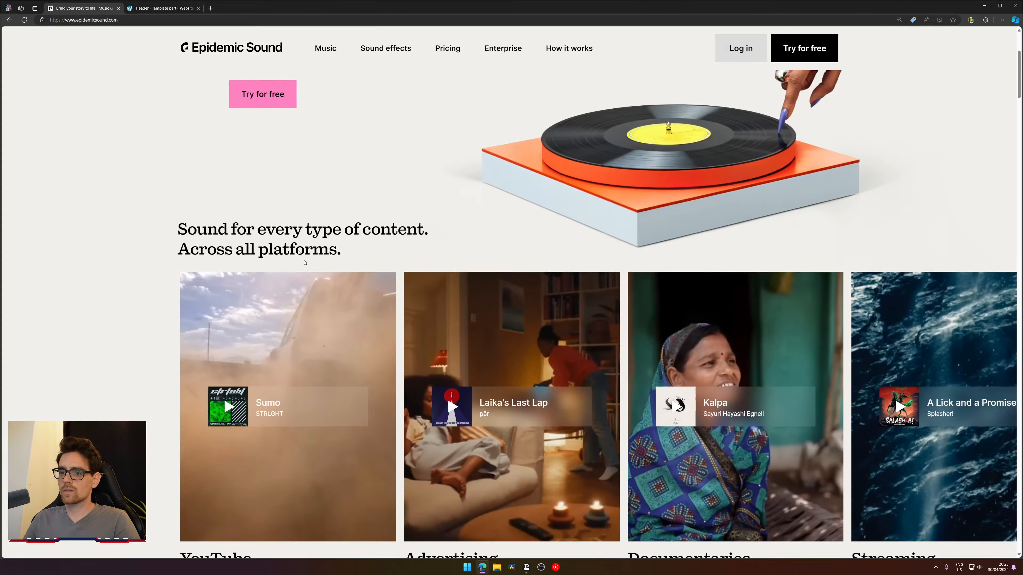
pyautogui.scroll(5, 321, 183)
pyautogui.click(164, 7)
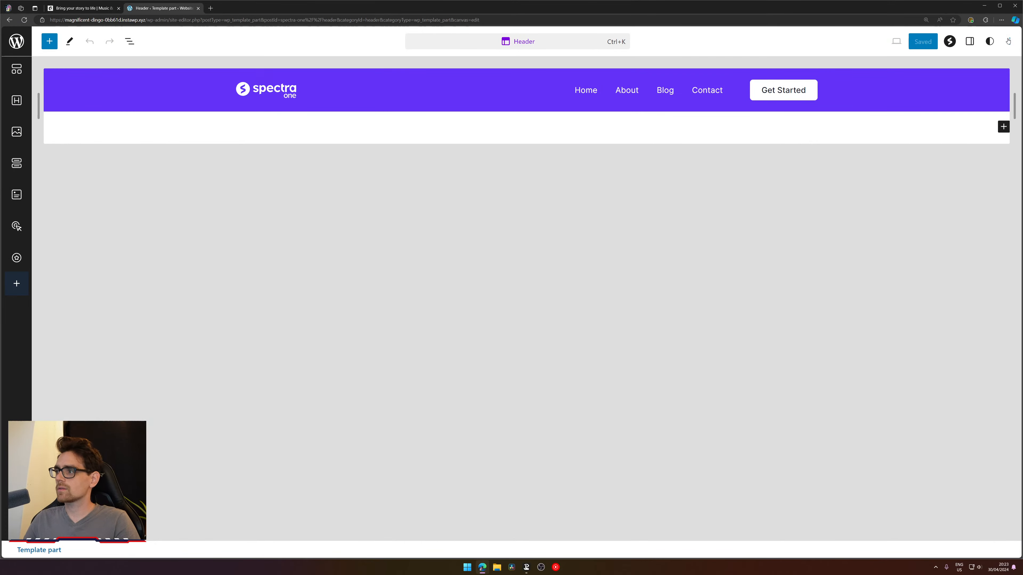
# - Open the global Styles settings, dismiss their introduction guide, and check the Spectra page settings before returning to Styles
pyautogui.click(989, 41)
pyautogui.click(560, 393)
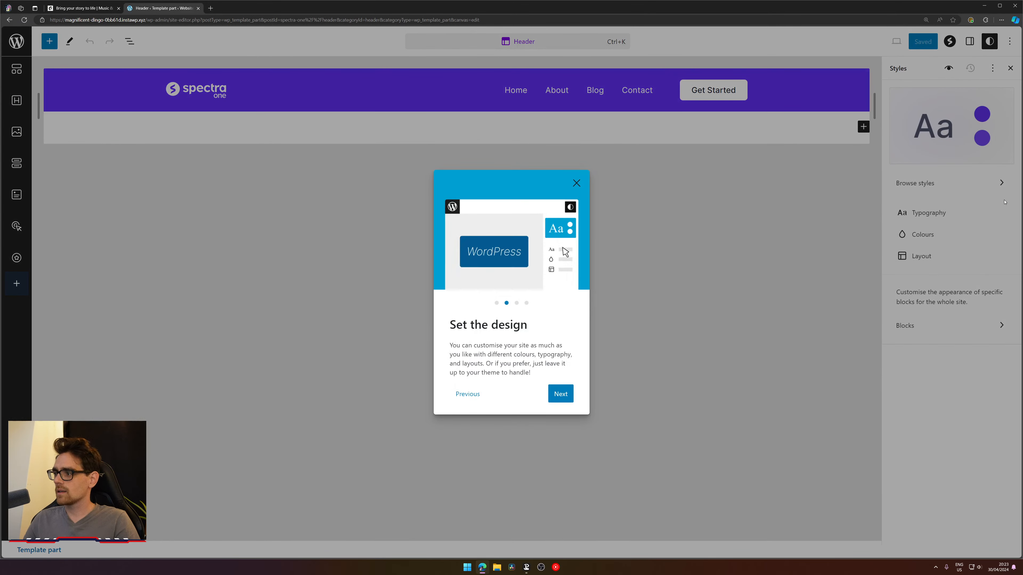
pyautogui.click(561, 394)
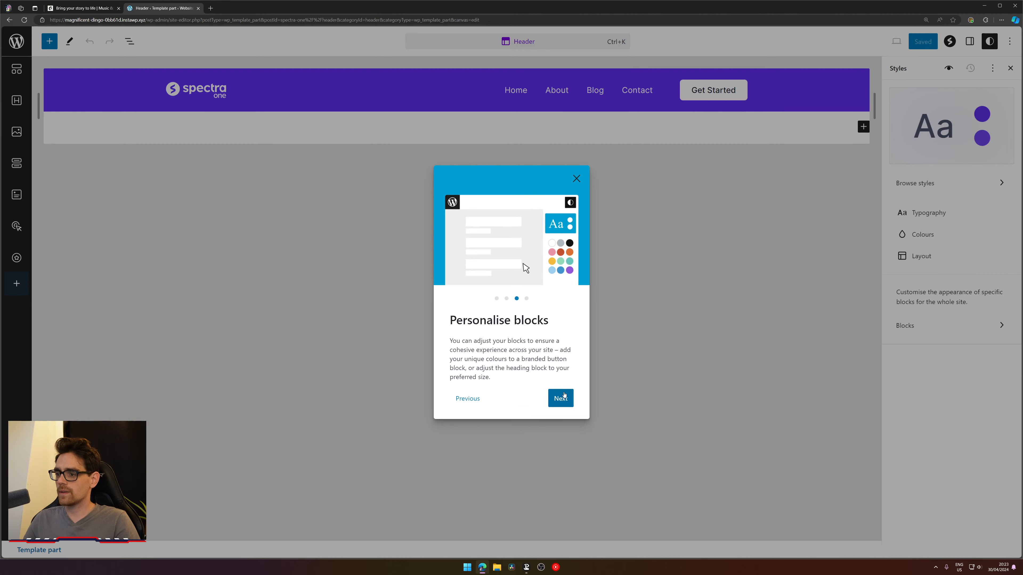
pyautogui.click(583, 175)
pyautogui.click(949, 42)
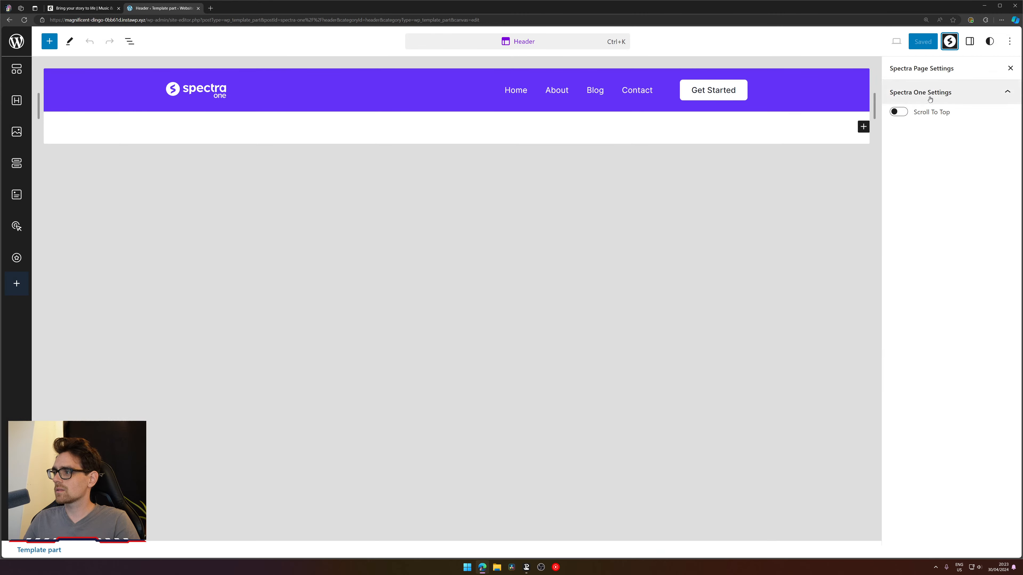
pyautogui.click(989, 41)
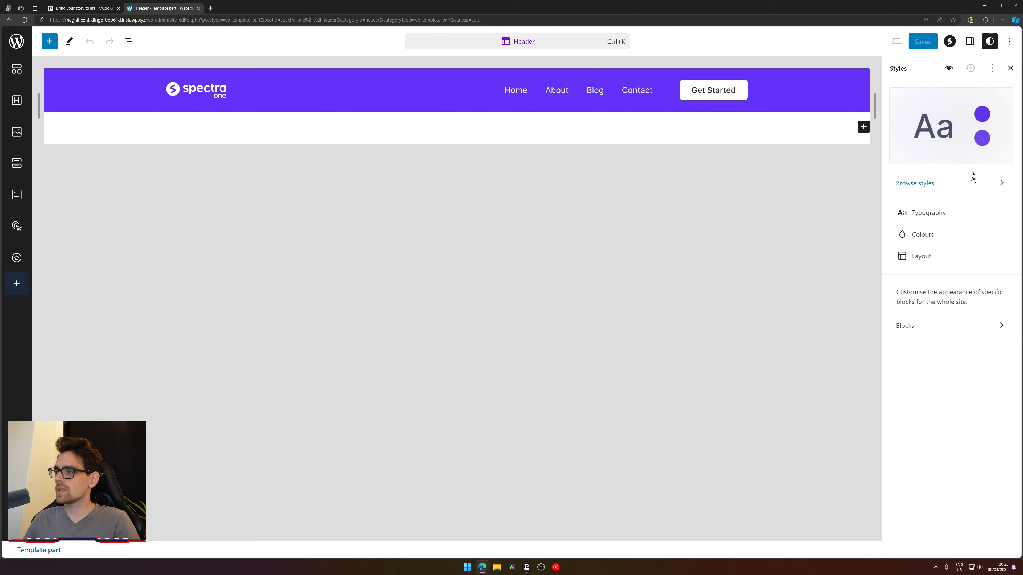
# - Check the available style variations, and open the palette within the global colour settings
pyautogui.click(960, 178)
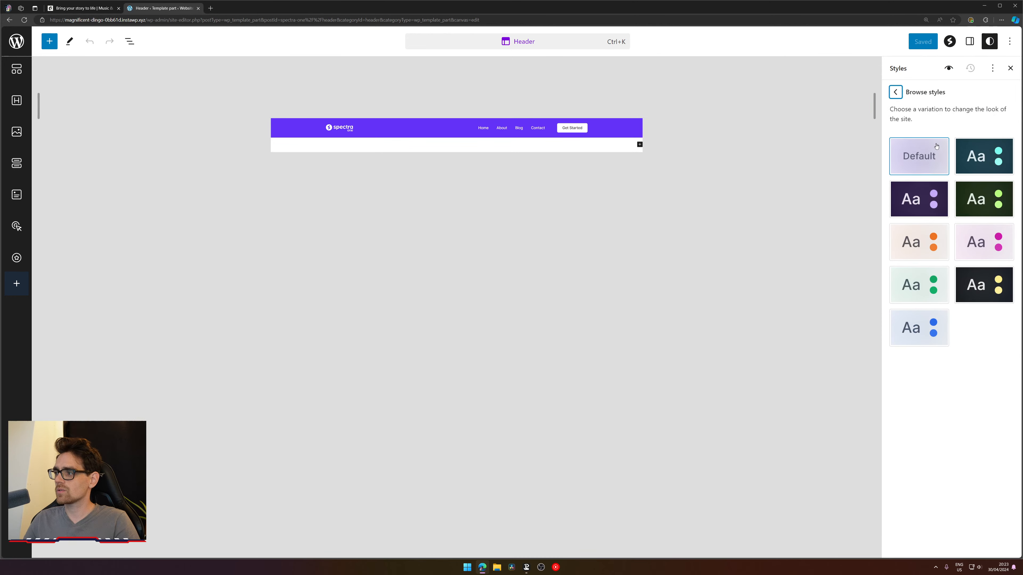
pyautogui.click(895, 92)
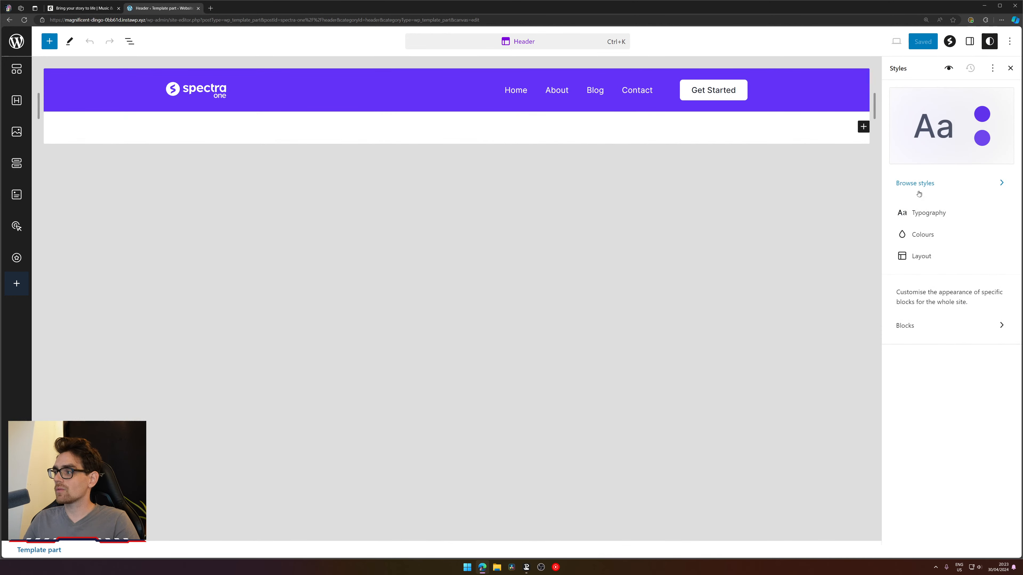
pyautogui.click(926, 235)
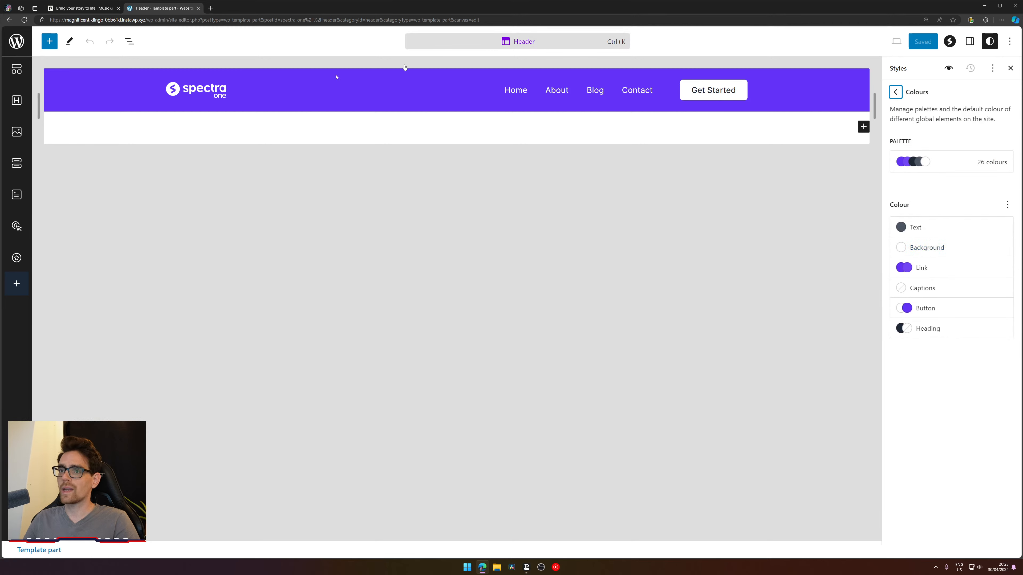
pyautogui.click(92, 8)
pyautogui.click(148, 8)
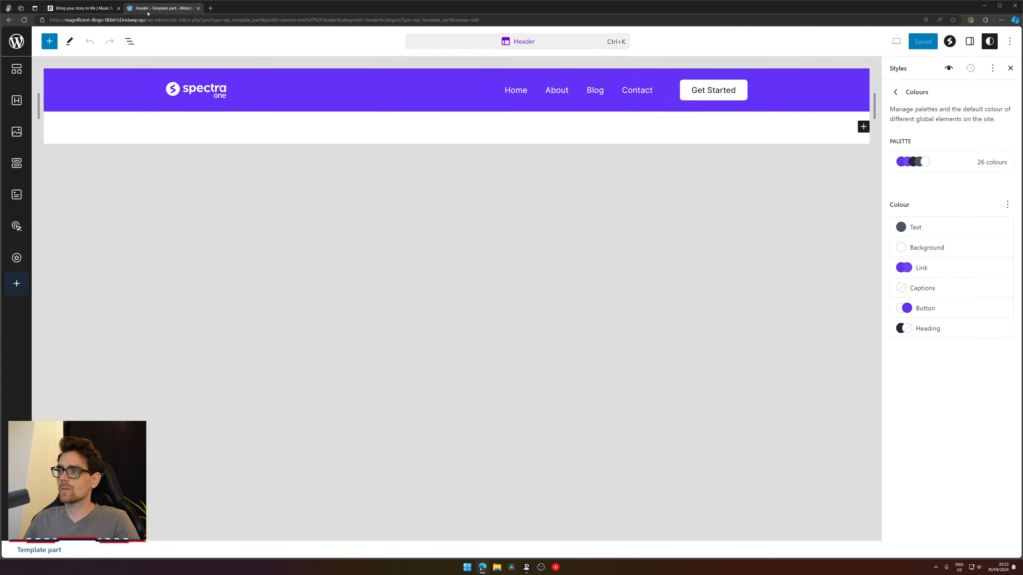
pyautogui.click(913, 162)
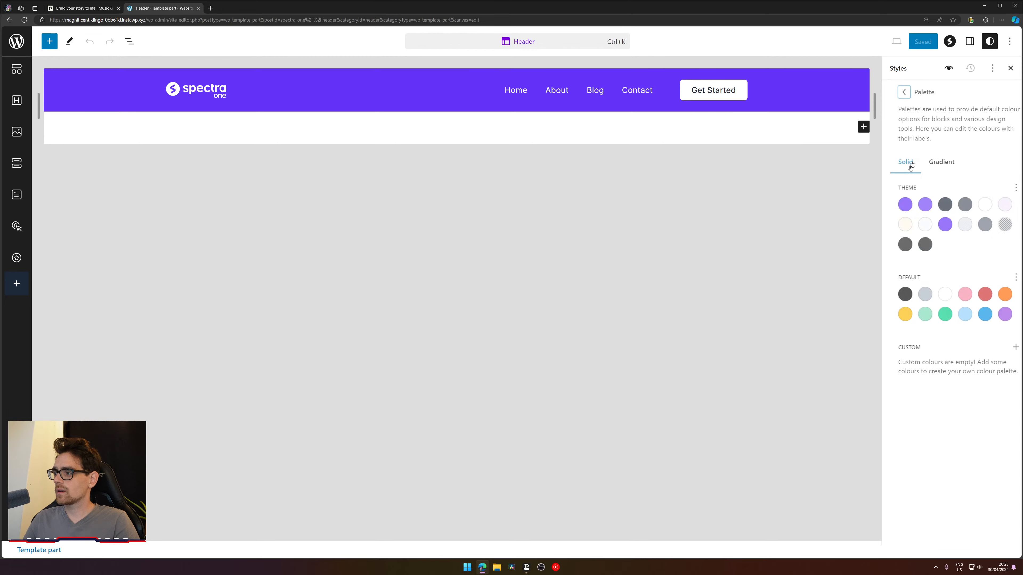
# - Check the colours on the Epidemic Sound home page, and set the first theme palette colour to #fff
pyautogui.click(896, 205)
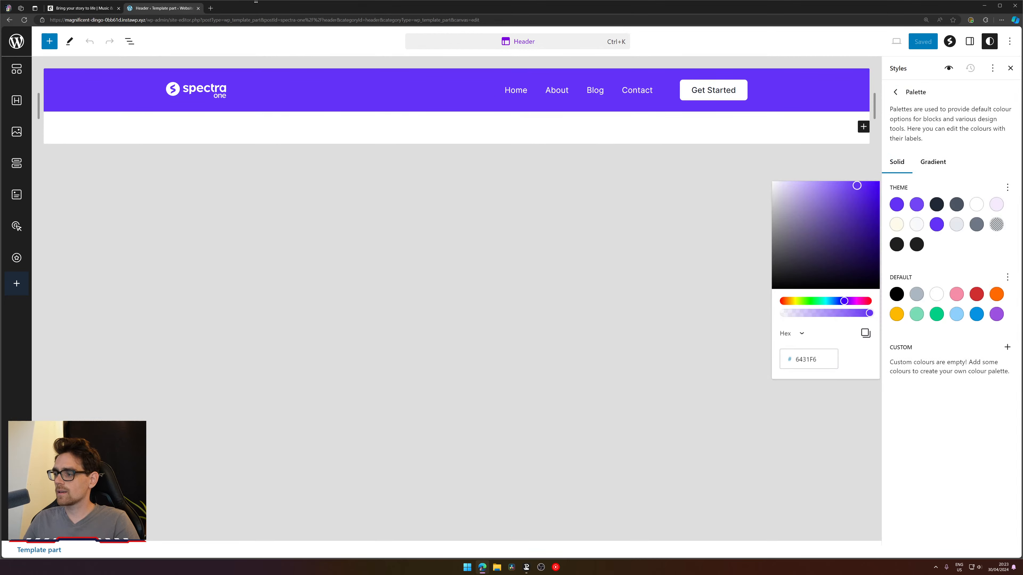
pyautogui.click(83, 9)
pyautogui.click(178, 8)
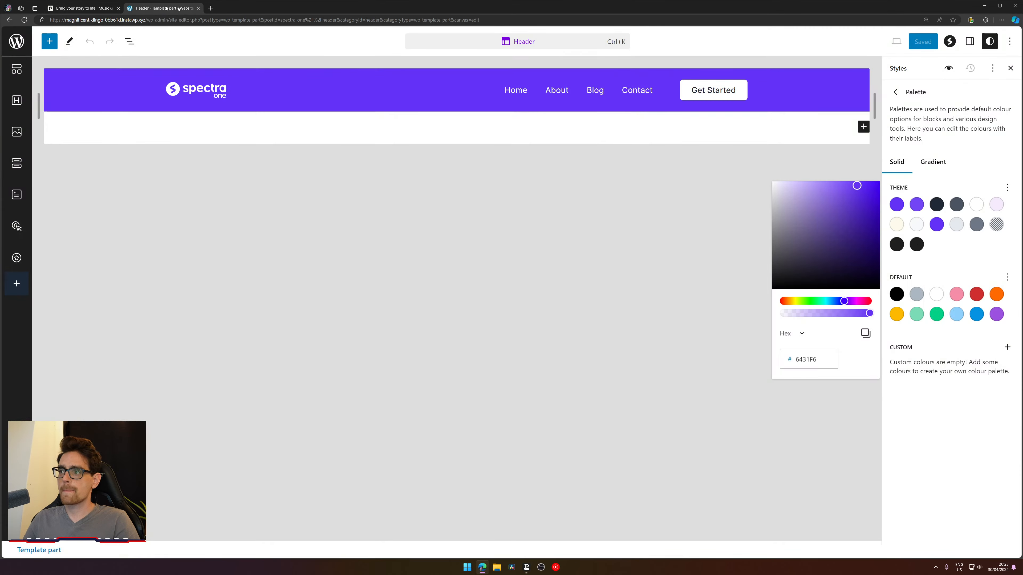
pyautogui.click(102, 4)
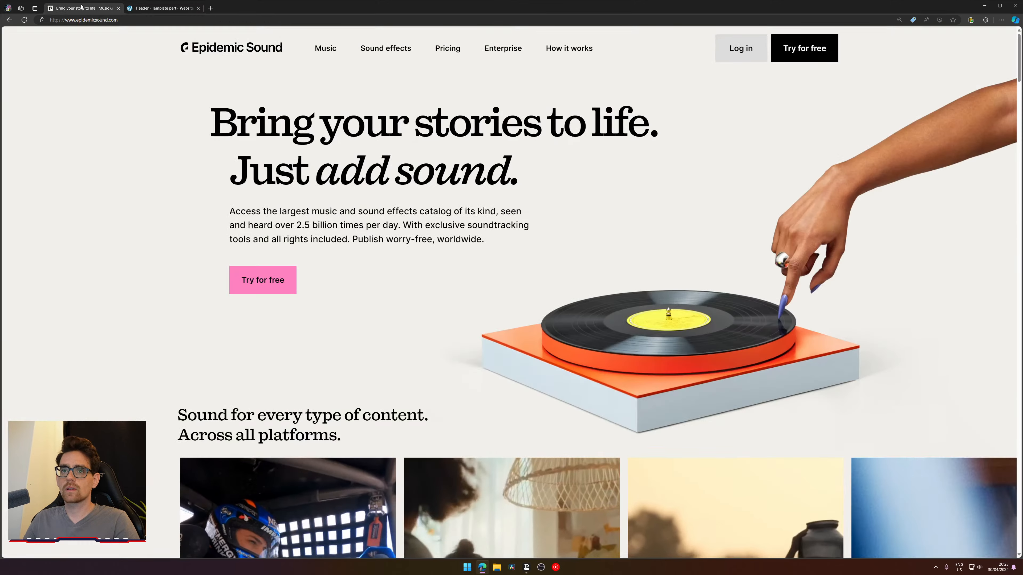
pyautogui.scroll(-10, 474, 340)
pyautogui.scroll(6, 474, 339)
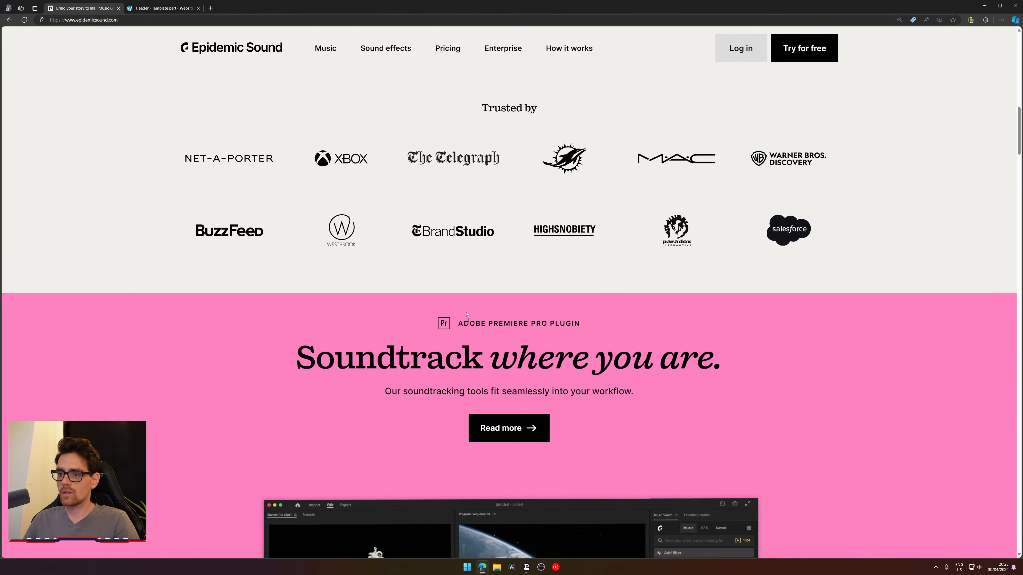
pyautogui.click(181, 6)
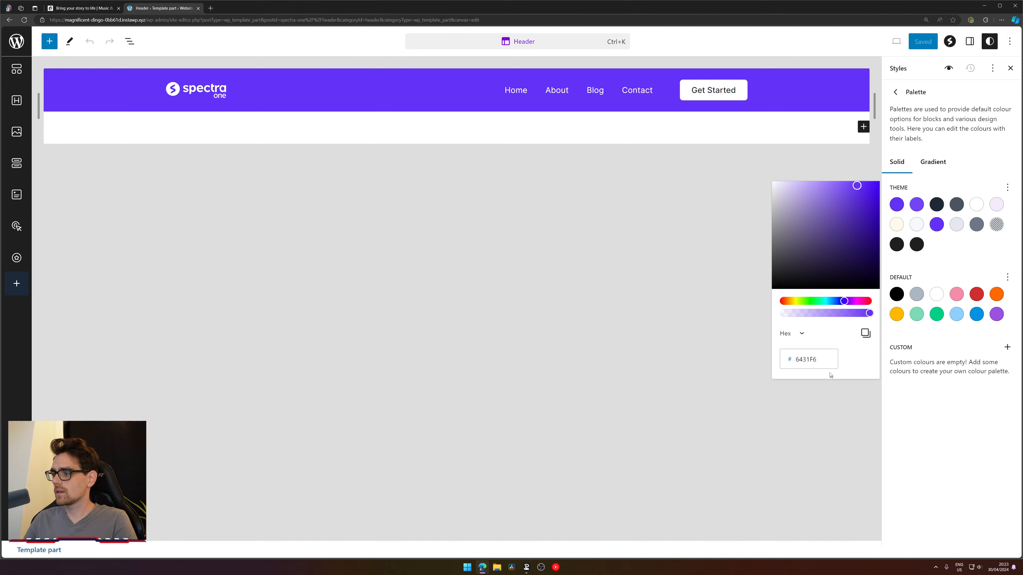
pyautogui.click(810, 359)
pyautogui.write('ffff')
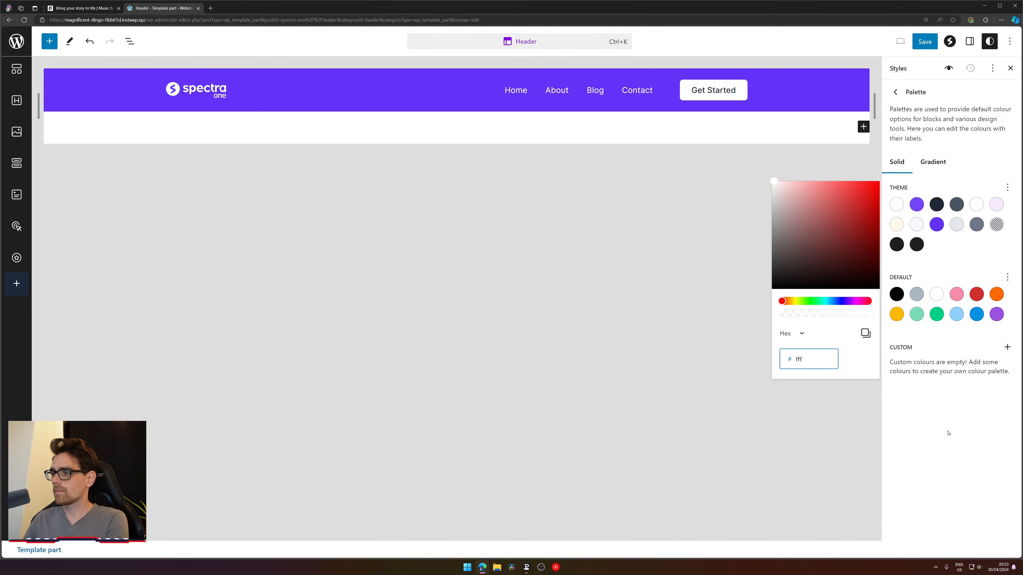
pyautogui.click(948, 433)
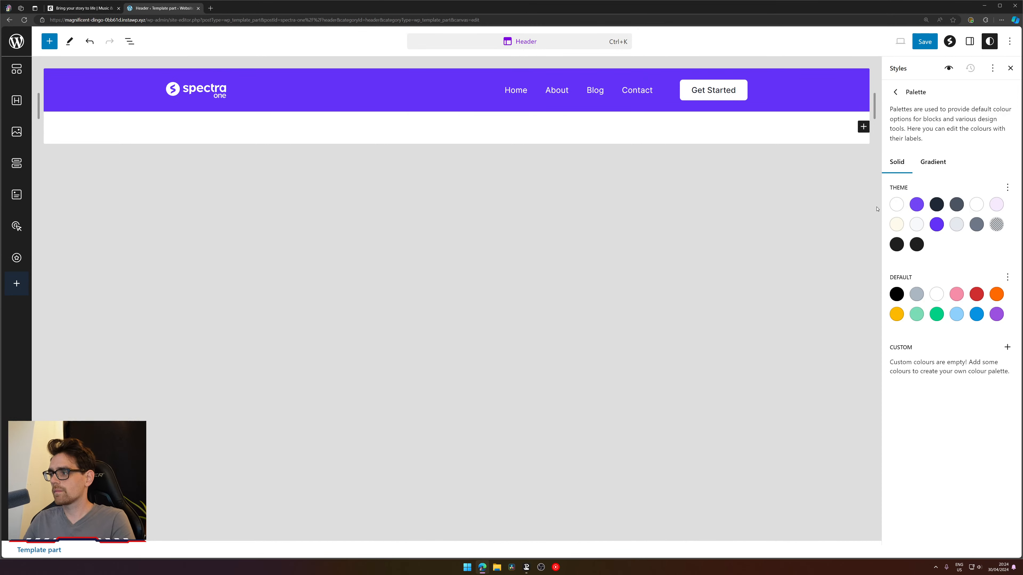
# - Open the second theme palette colour for editing, and inspect the Epidemic Sound hero heading's element and style rules
pyautogui.click(917, 206)
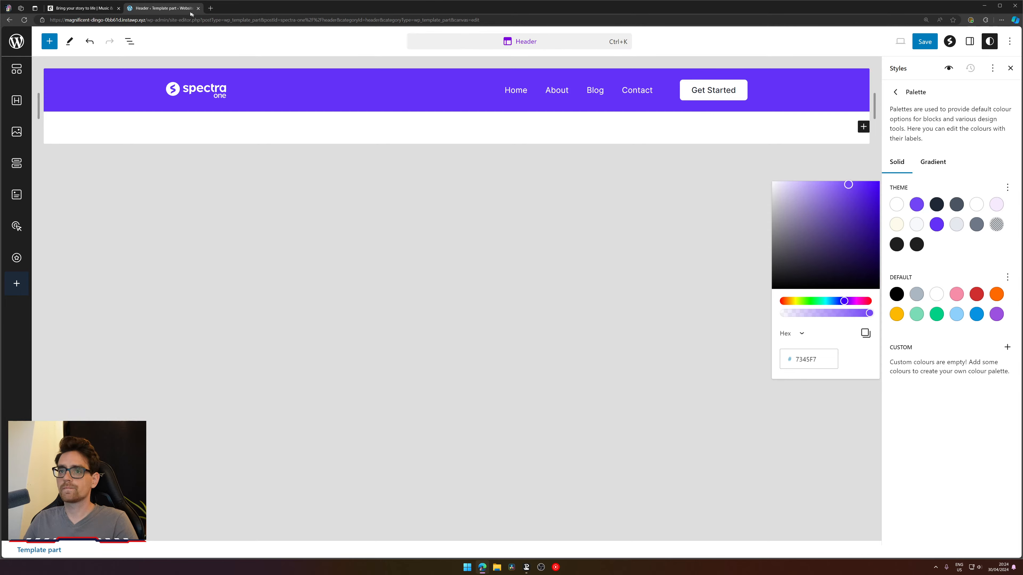
pyautogui.click(69, 10)
pyautogui.scroll(10, 604, 101)
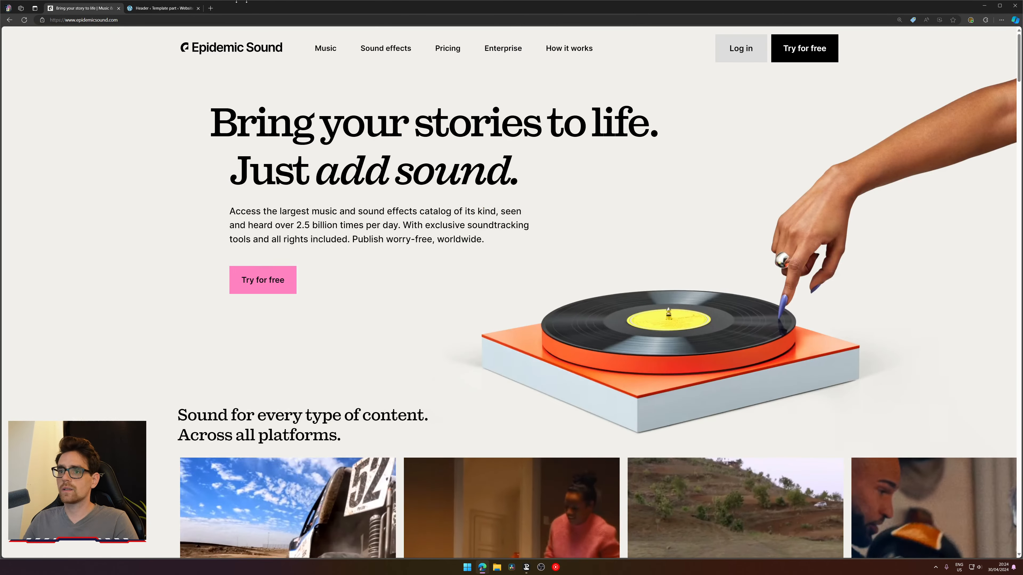
pyautogui.rightClick(257, 125)
pyautogui.click(297, 308)
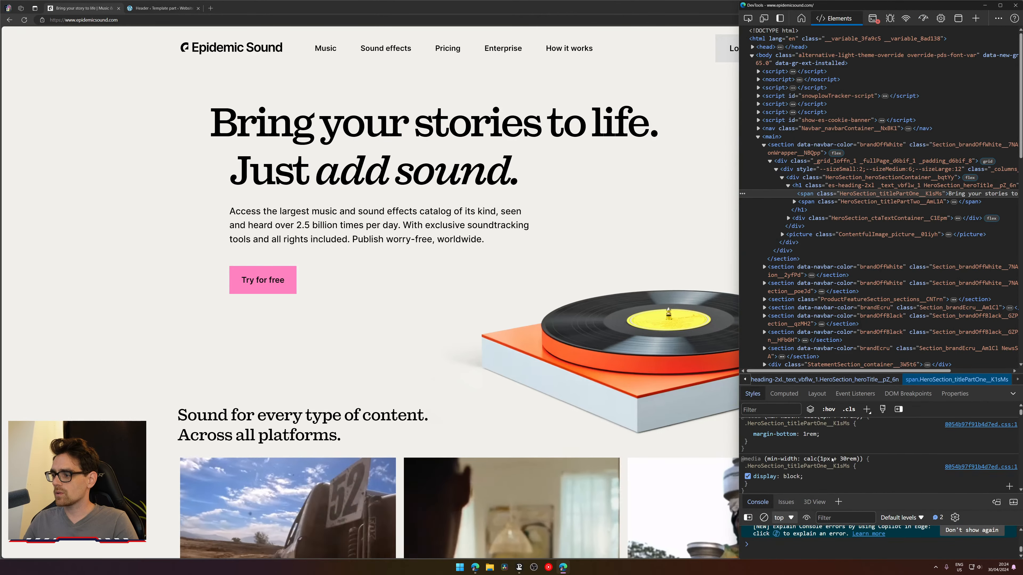
pyautogui.scroll(-1, 832, 460)
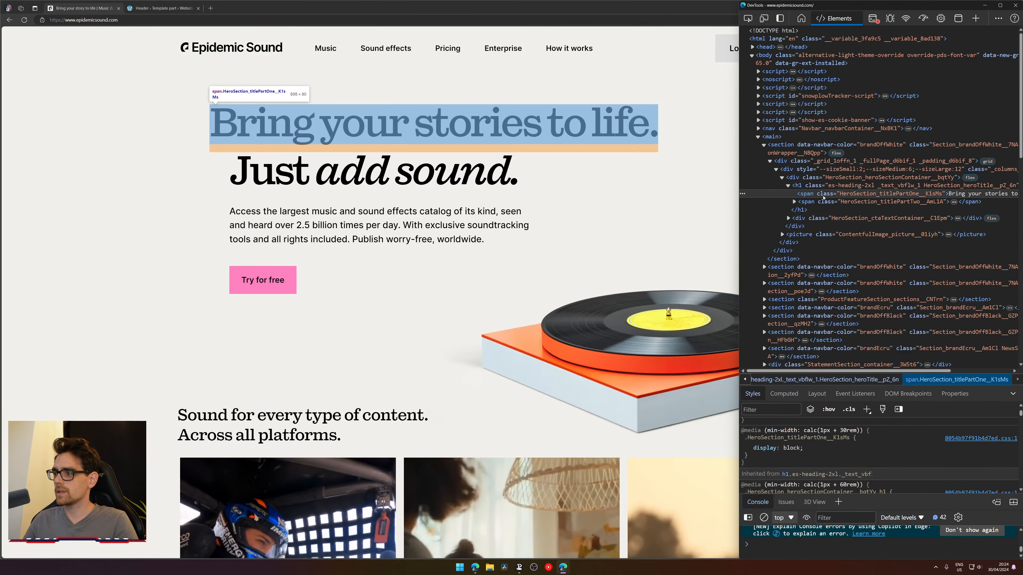
pyautogui.click(821, 186)
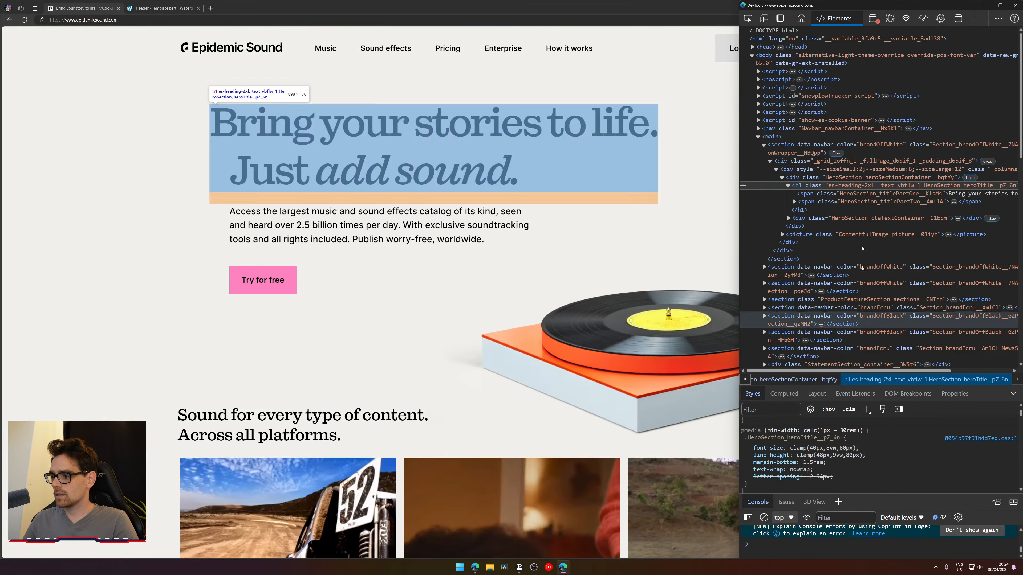
# - Look up the Epidemic Sound hero paragraph's computed text colour, and set the second theme palette colour to #000000
pyautogui.rightClick(446, 213)
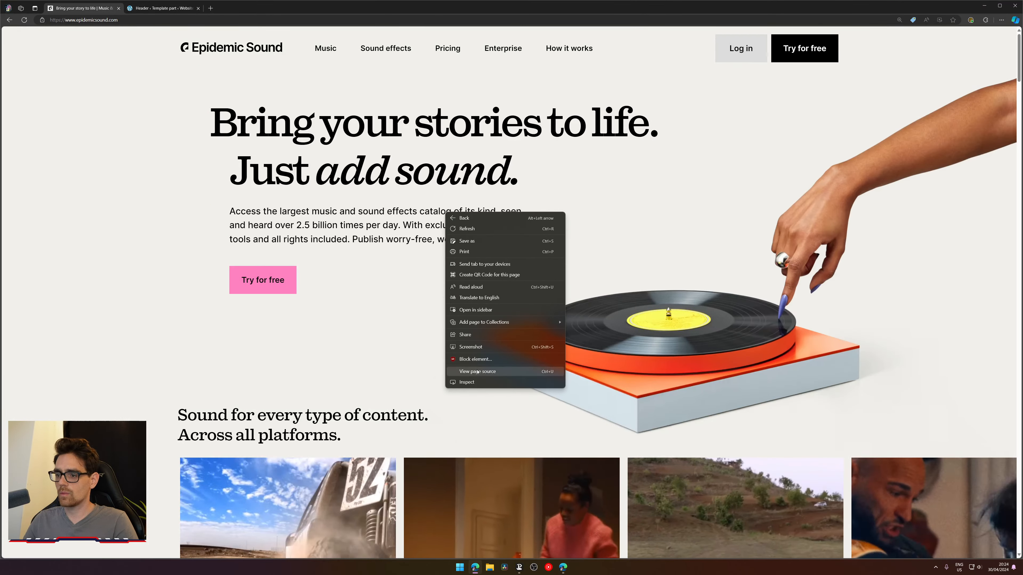
pyautogui.click(466, 382)
pyautogui.click(784, 394)
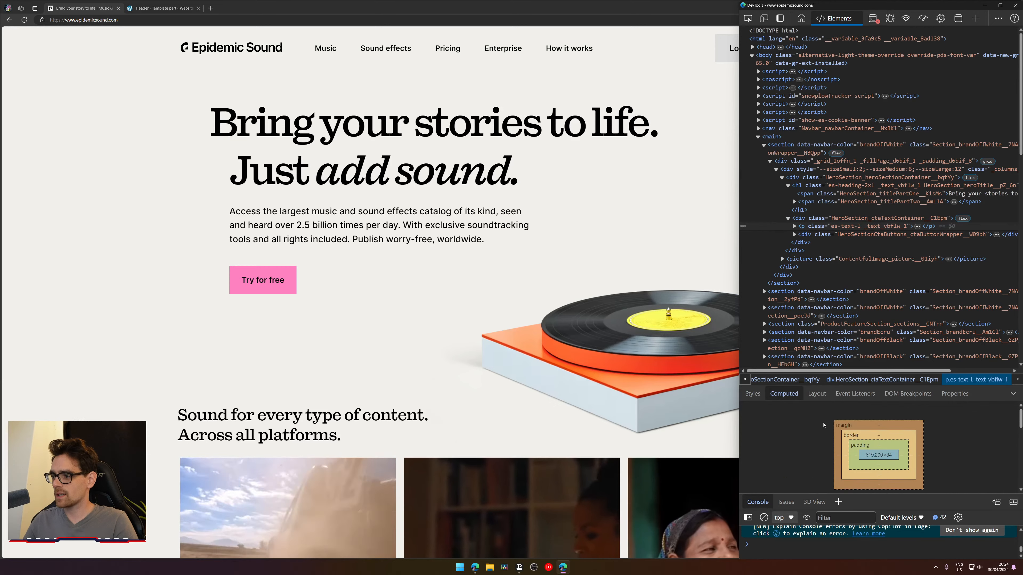
pyautogui.scroll(-5, 824, 425)
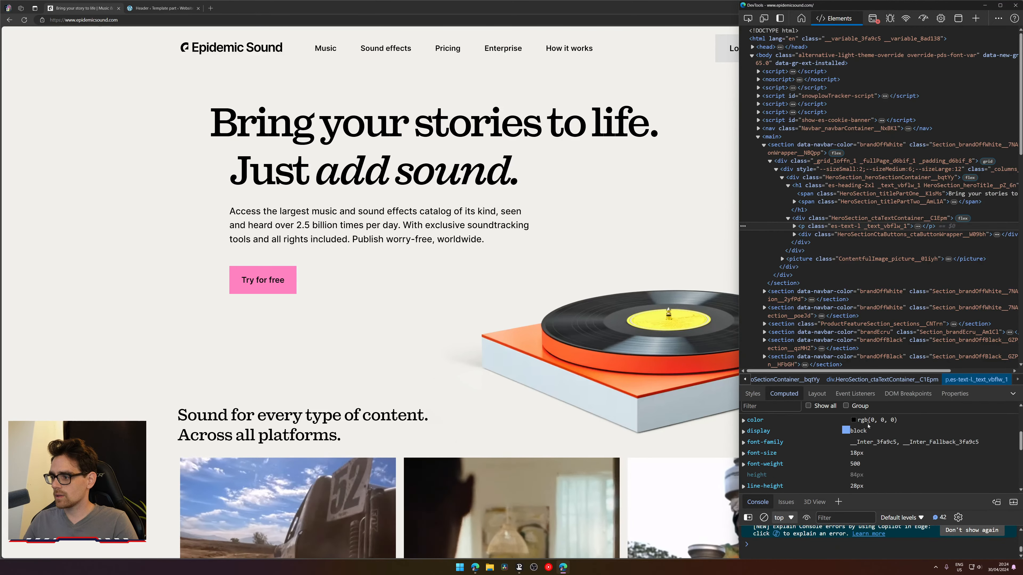
pyautogui.click(868, 421)
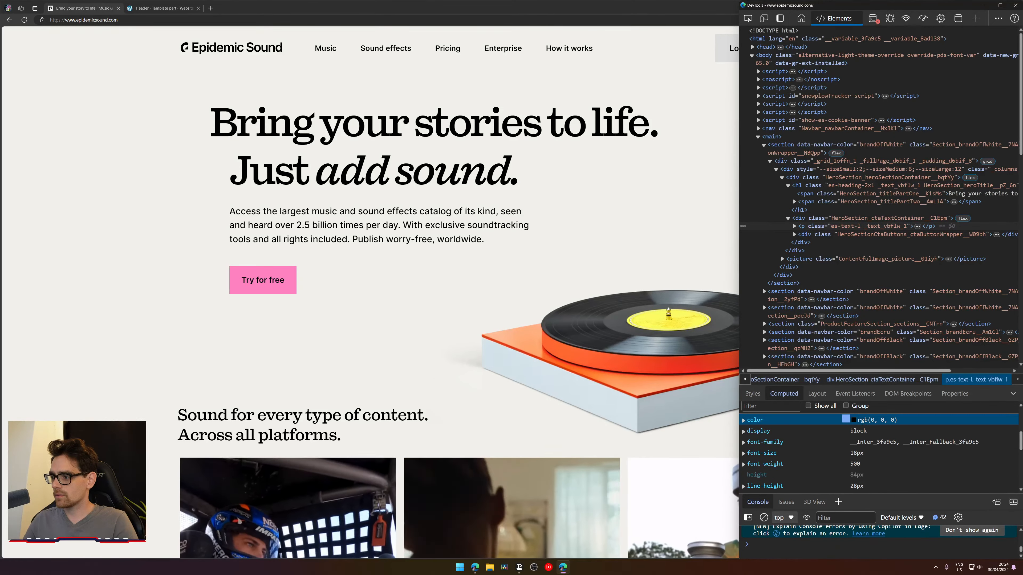
pyautogui.click(162, 6)
pyautogui.moveTo(854, 285); pyautogui.dragTo(735, 328)
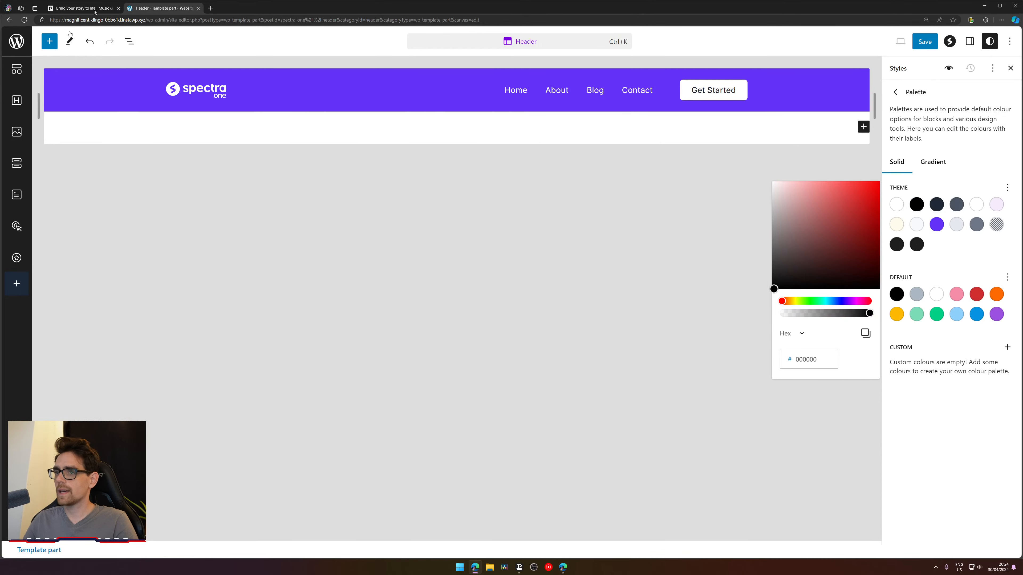
# - Inspect the pink Try for free button on the Epidemic Sound page and examine its computed background colour
pyautogui.click(81, 8)
pyautogui.rightClick(227, 269)
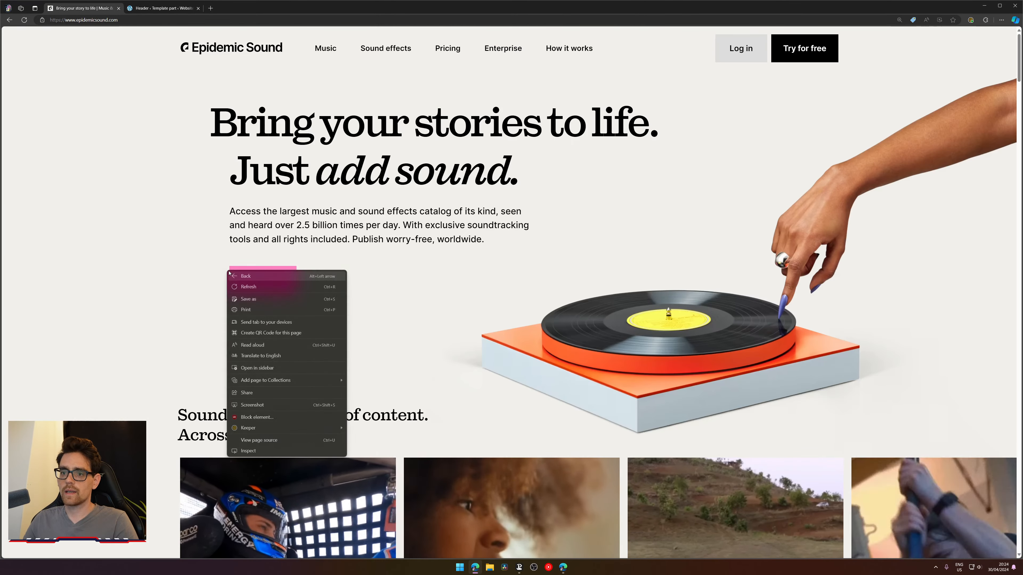
pyautogui.click(225, 269)
pyautogui.rightClick(242, 276)
pyautogui.click(266, 349)
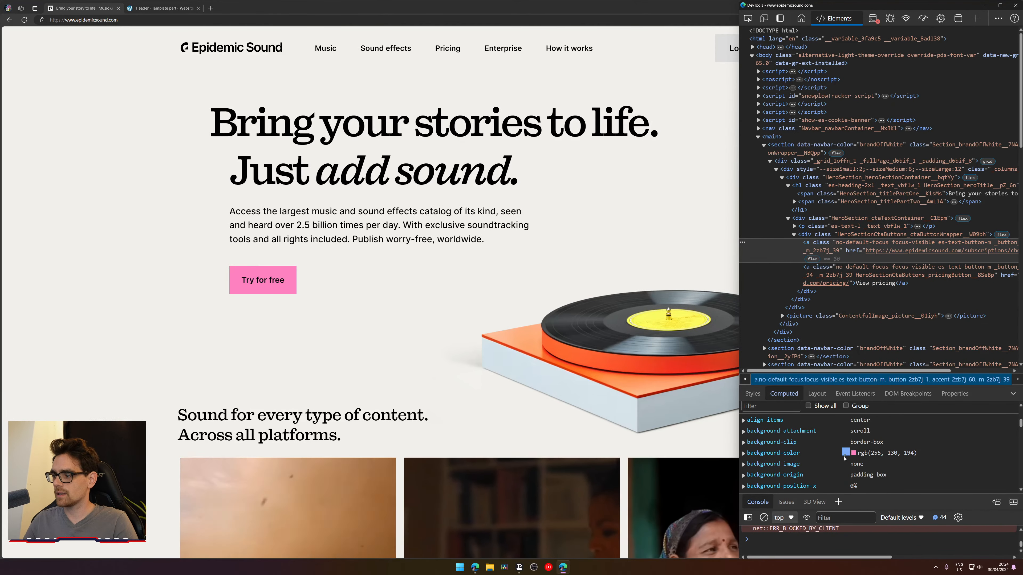
pyautogui.click(846, 453)
pyautogui.click(845, 456)
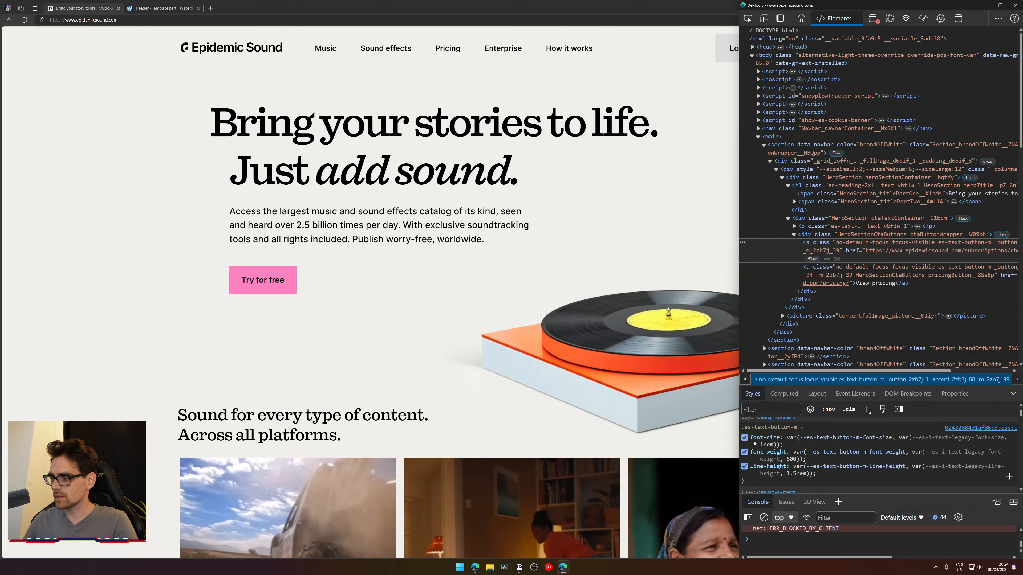
pyautogui.click(784, 394)
pyautogui.scroll(10, 920, 461)
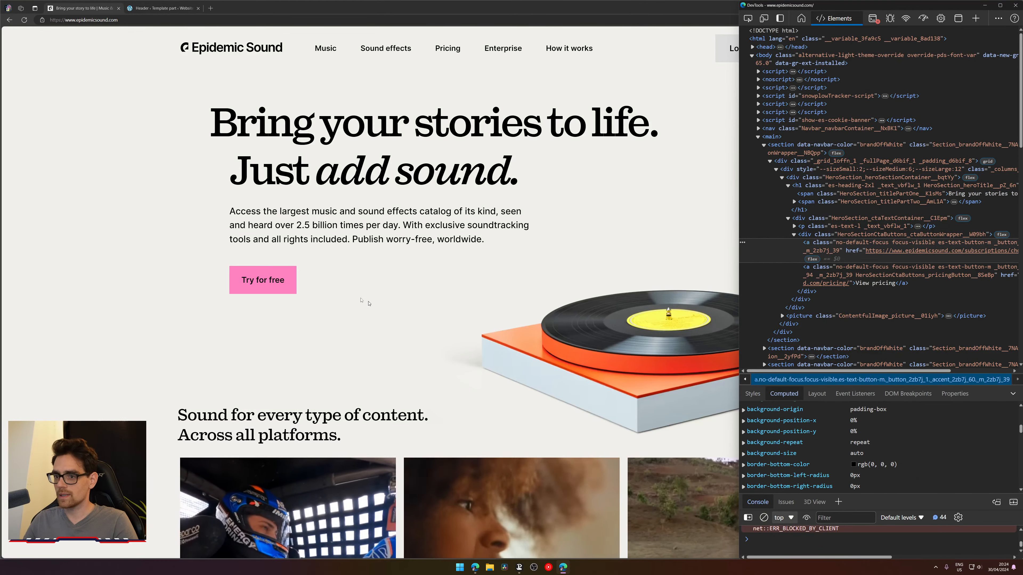
pyautogui.scroll(-5, 948, 435)
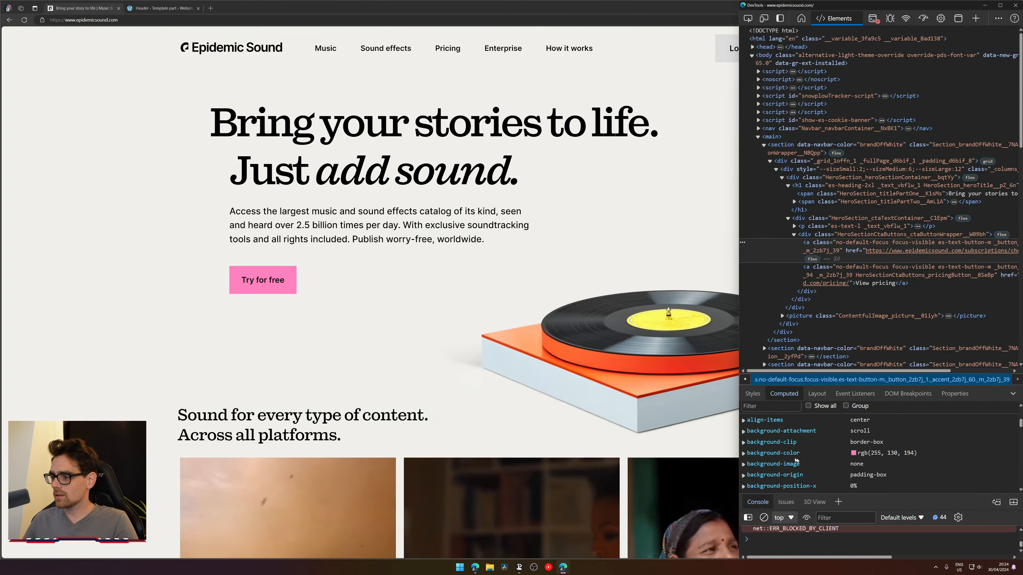
pyautogui.click(743, 453)
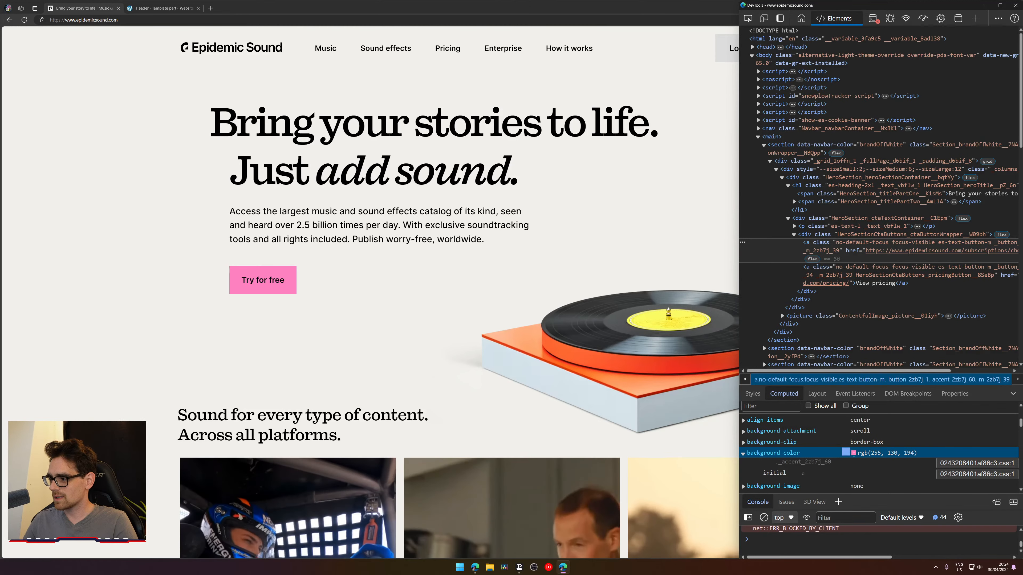
# - Trace the button's background to its accent colour variable and select the hex value #ff82c2 for copying
pyautogui.click(846, 453)
pyautogui.scroll(-2, 843, 452)
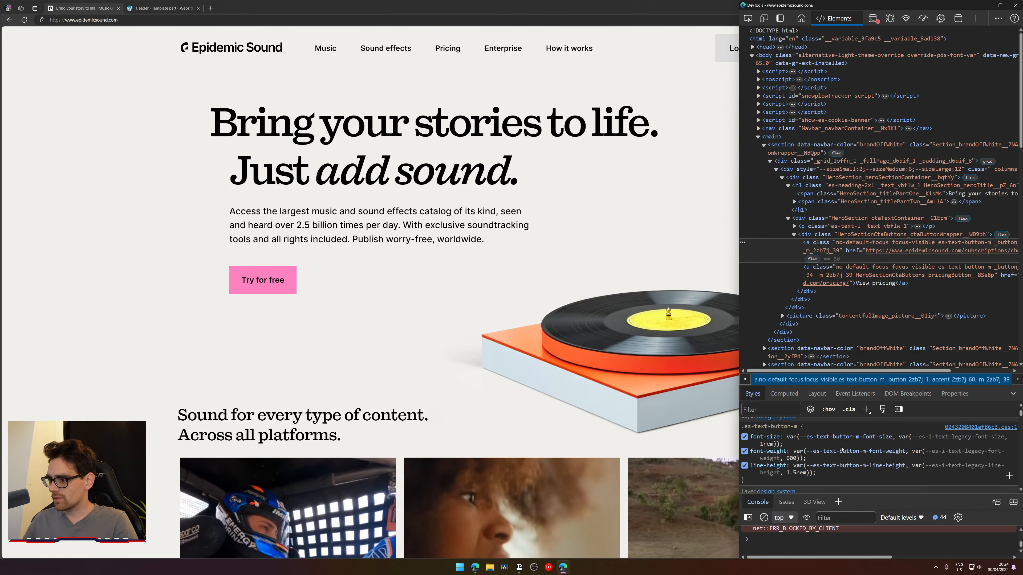
pyautogui.scroll(1, 844, 453)
pyautogui.scroll(-5, 844, 463)
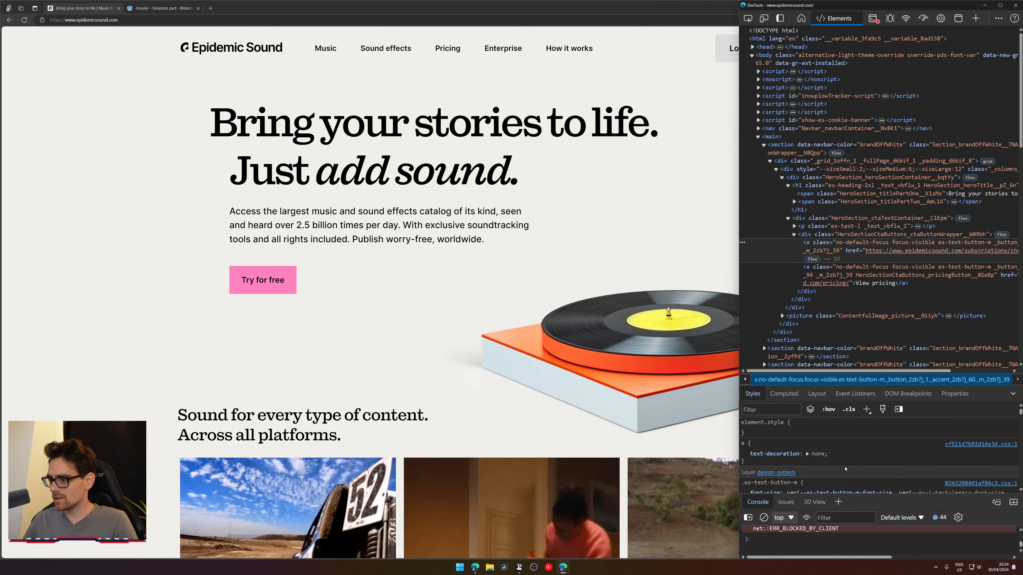
pyautogui.scroll(-1, 846, 470)
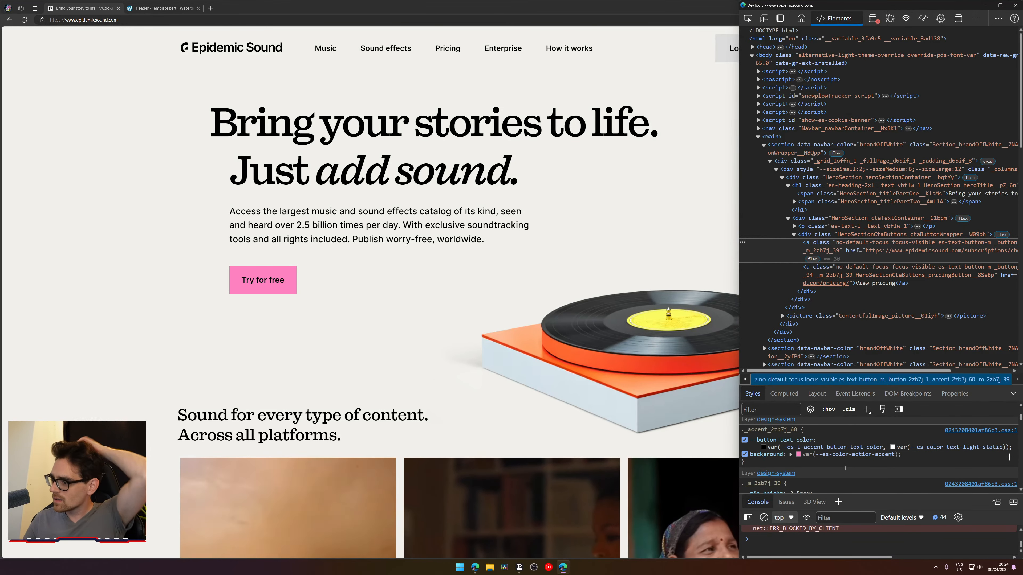
pyautogui.click(854, 455)
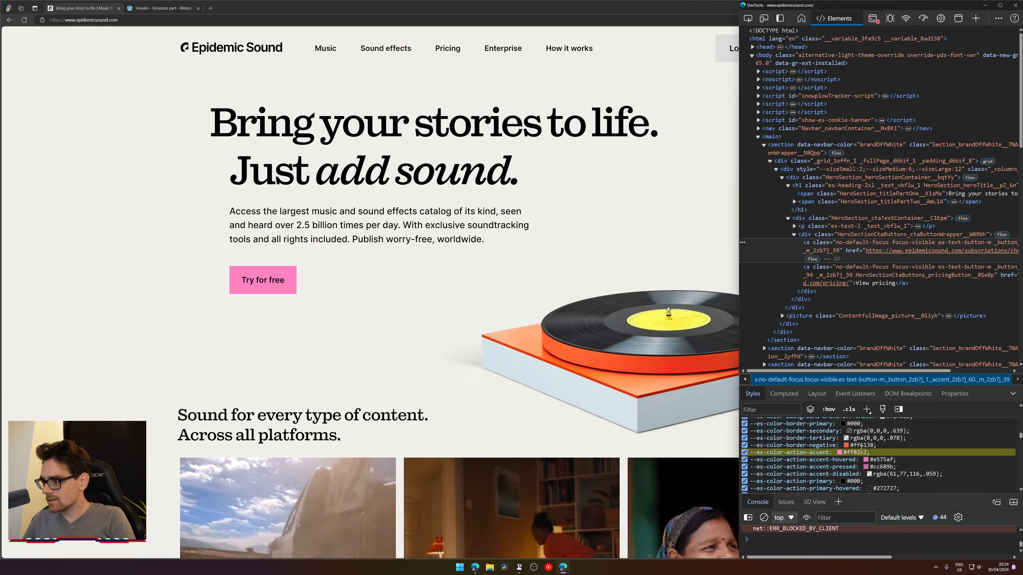
pyautogui.click(853, 453)
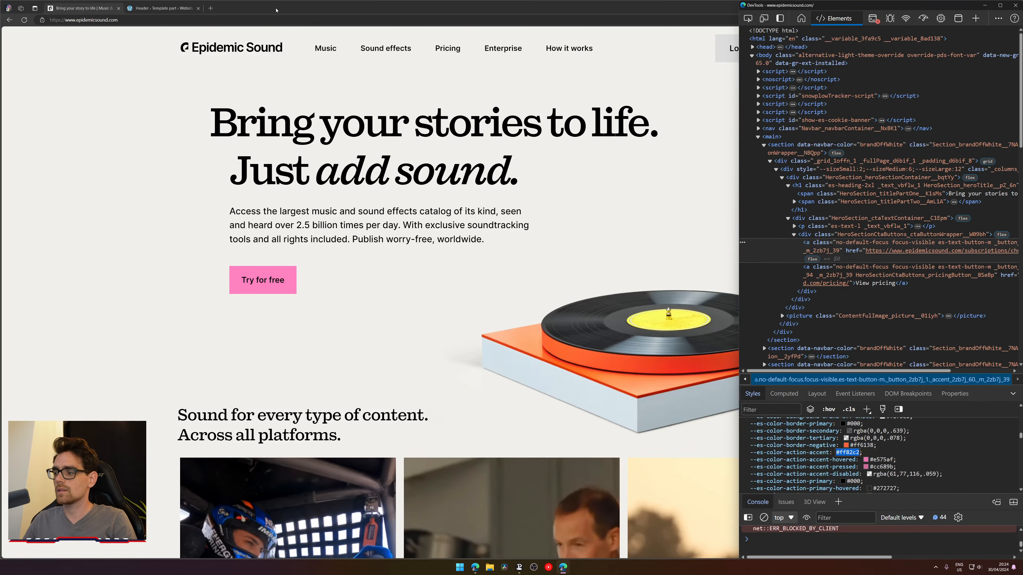
# - Return to the WordPress site editor and set the sixth theme palette colour to the copied accent hex #ff82c2
pyautogui.click(164, 8)
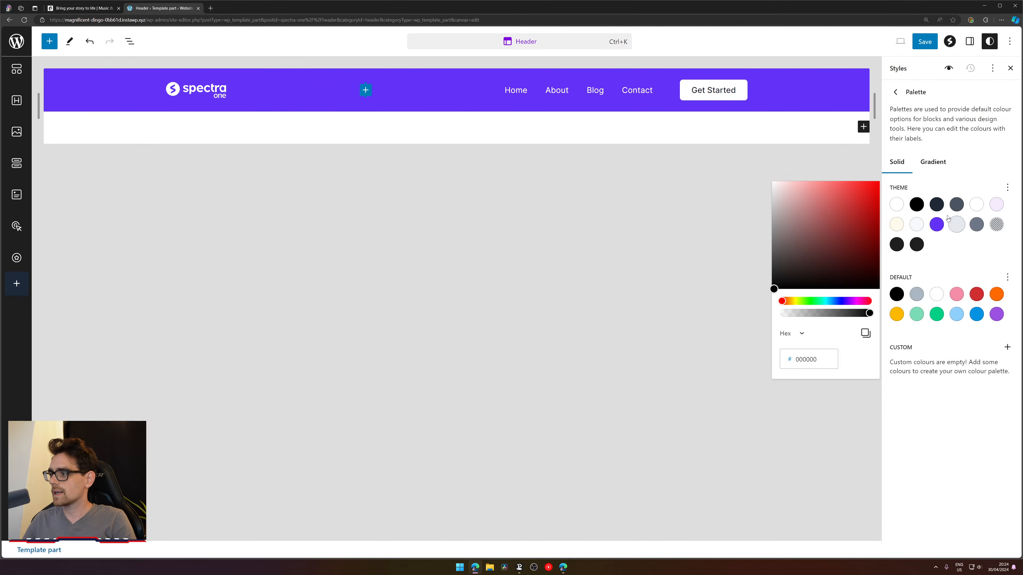
pyautogui.doubleClick(810, 359)
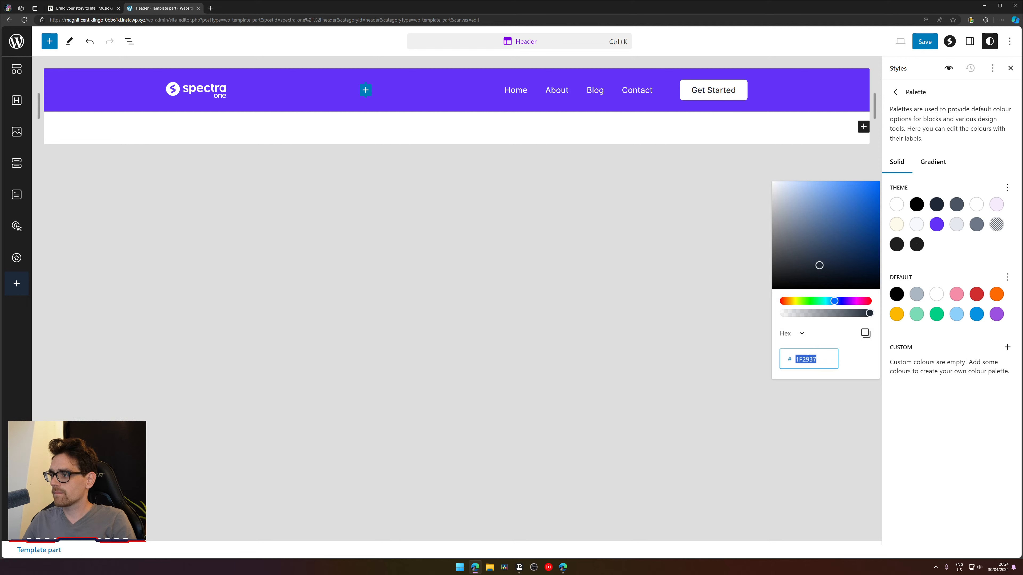
pyautogui.click(937, 226)
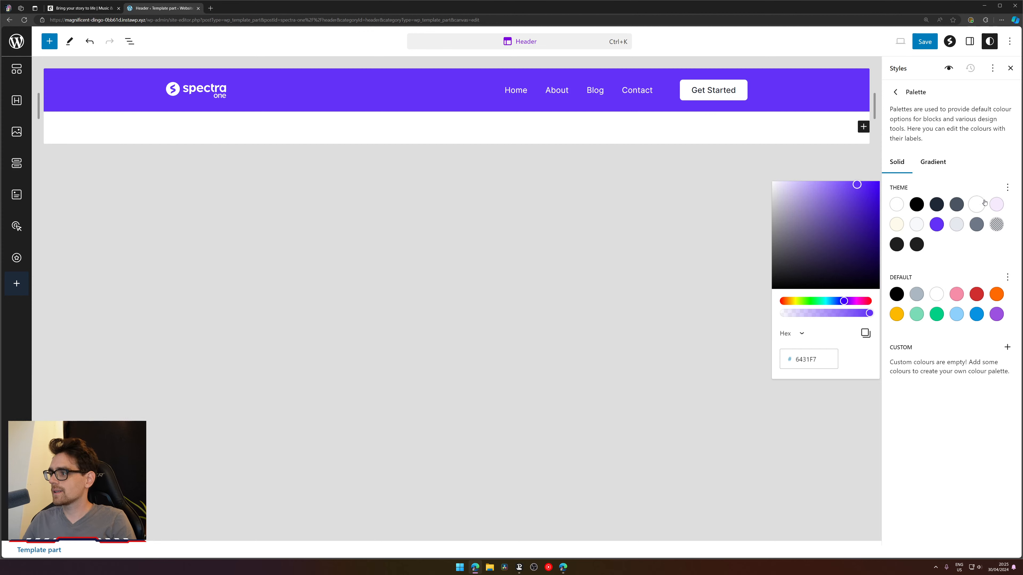
pyautogui.click(996, 205)
pyautogui.click(996, 205)
pyautogui.click(805, 359)
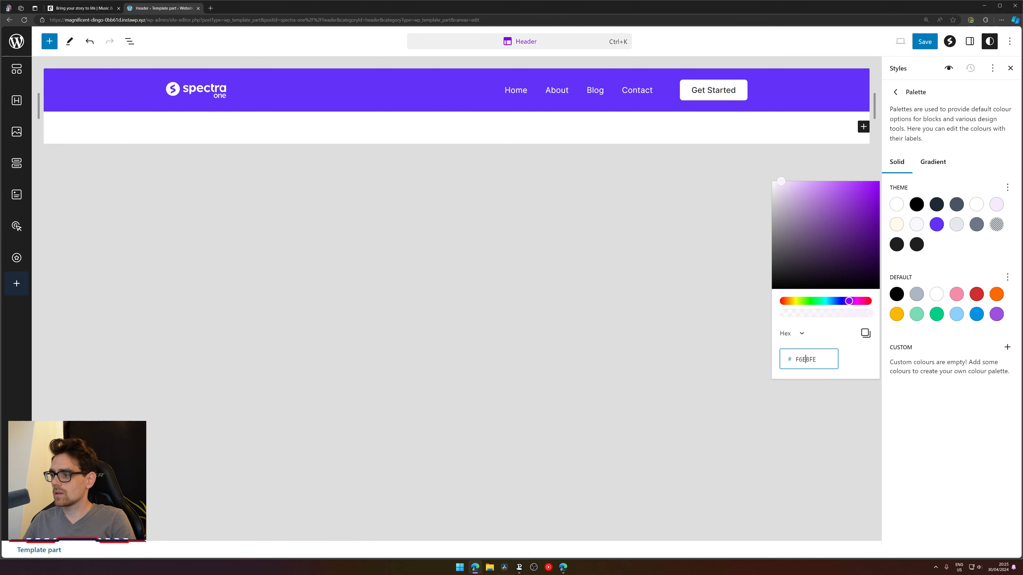
pyautogui.hotkey('ctrl', 'a')
pyautogui.hotkey('ctrl', 'v')
pyautogui.click(587, 406)
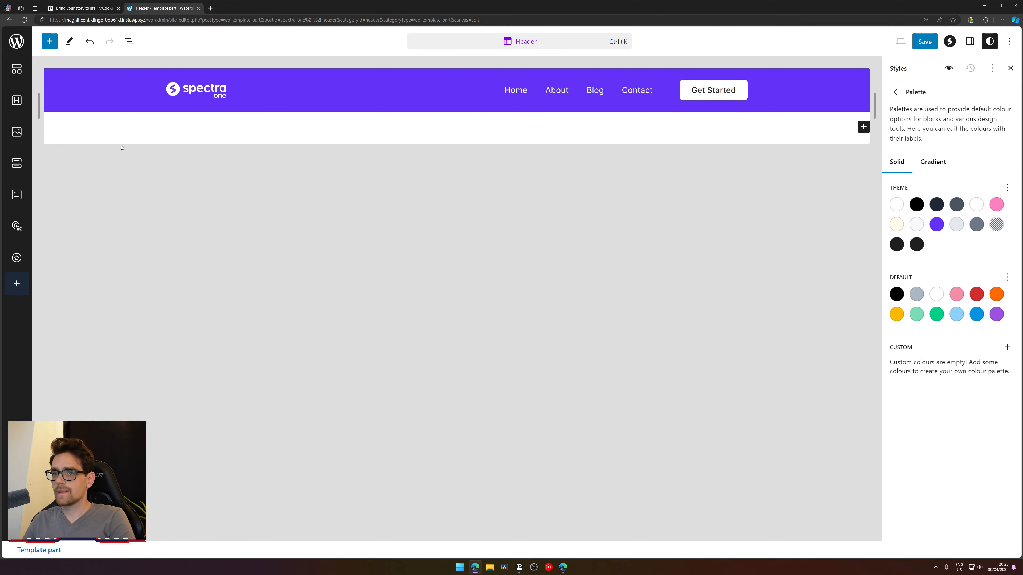
# - Delete the Spectra logo image and the rows holding the menu and Get Started button, leaving only the header's outer group
pyautogui.click(195, 93)
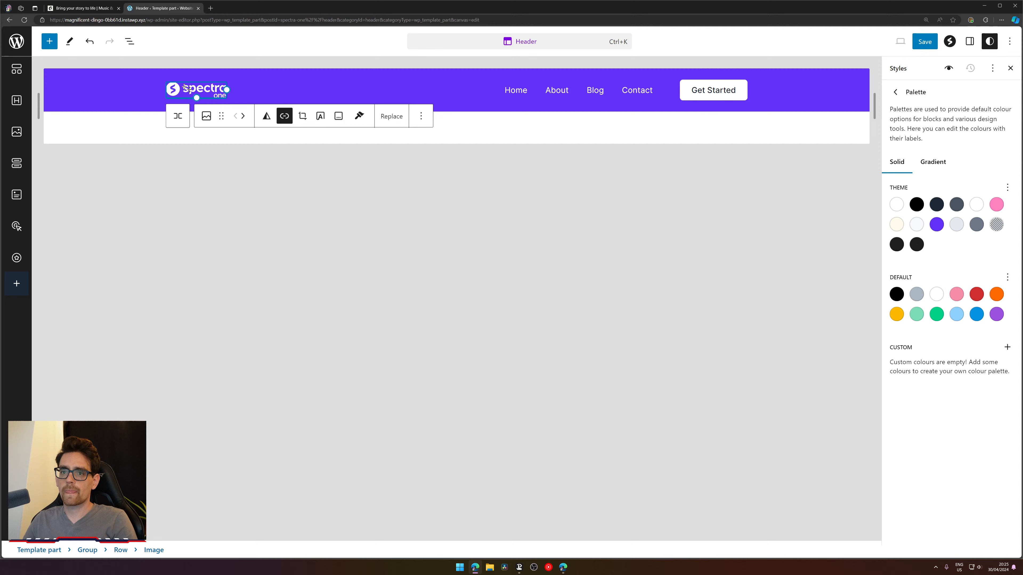
pyautogui.click(131, 42)
pyautogui.press('Delete')
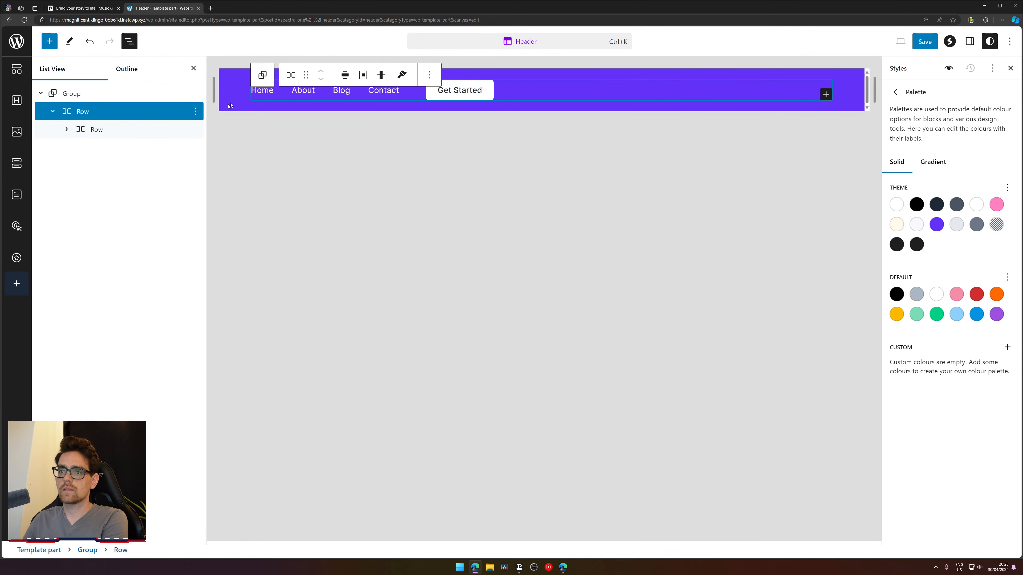
pyautogui.click(142, 94)
pyautogui.click(142, 111)
pyautogui.press('Delete')
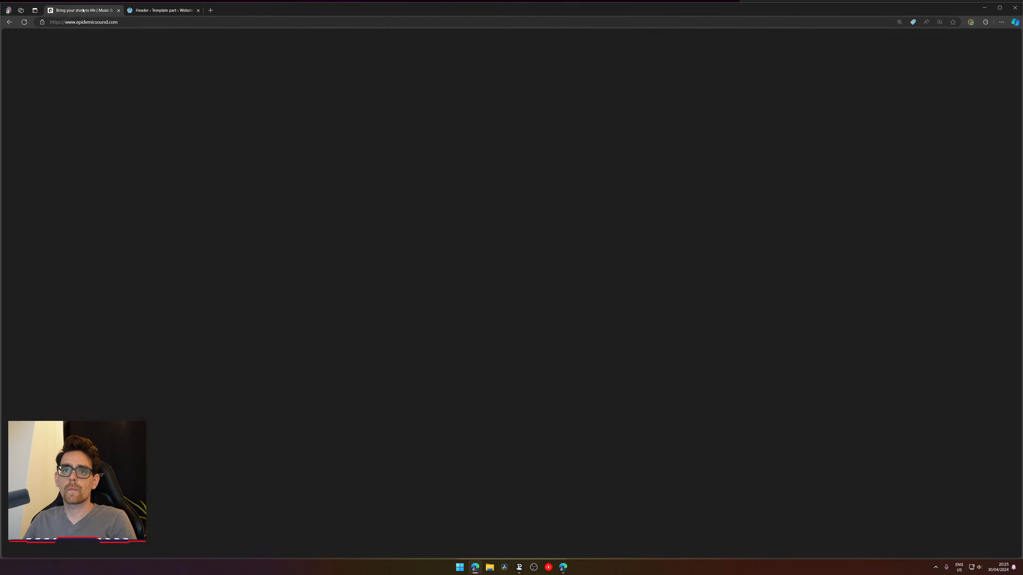
# - Review the original Epidemic Sound header, and set the header group's background to the first theme palette colour
pyautogui.scroll(-6, 436, 131)
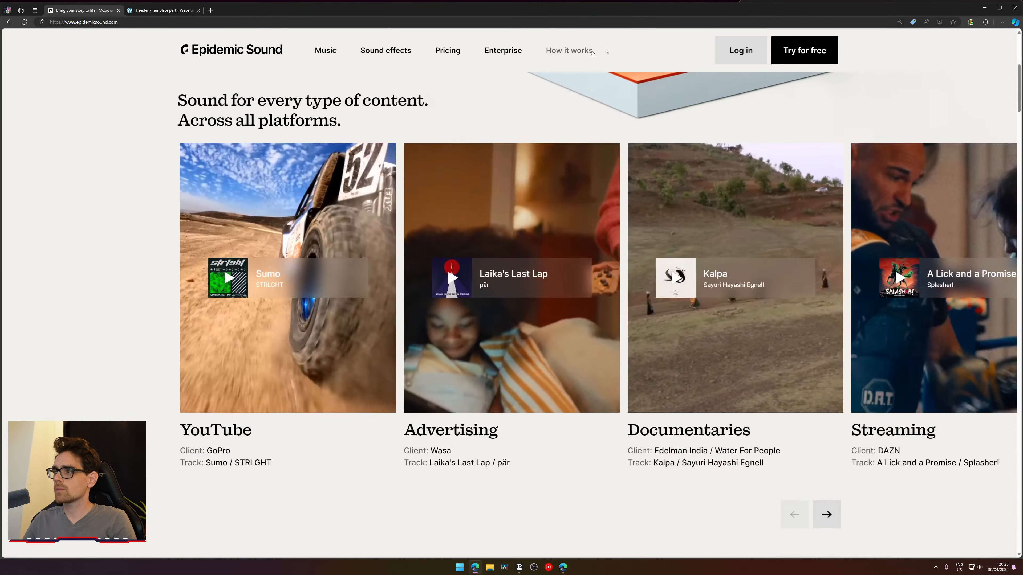
pyautogui.scroll(4, 605, 169)
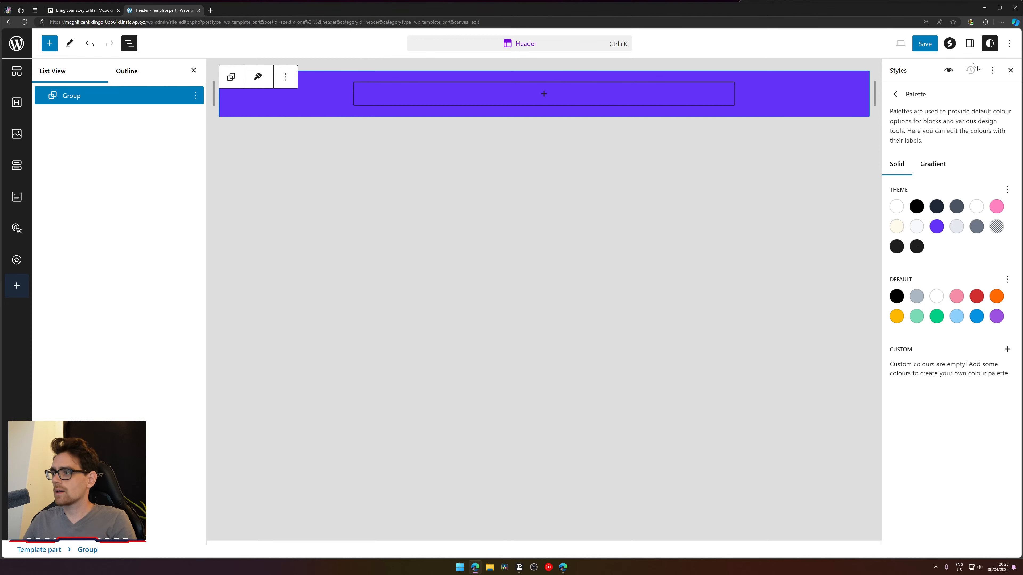
pyautogui.click(251, 88)
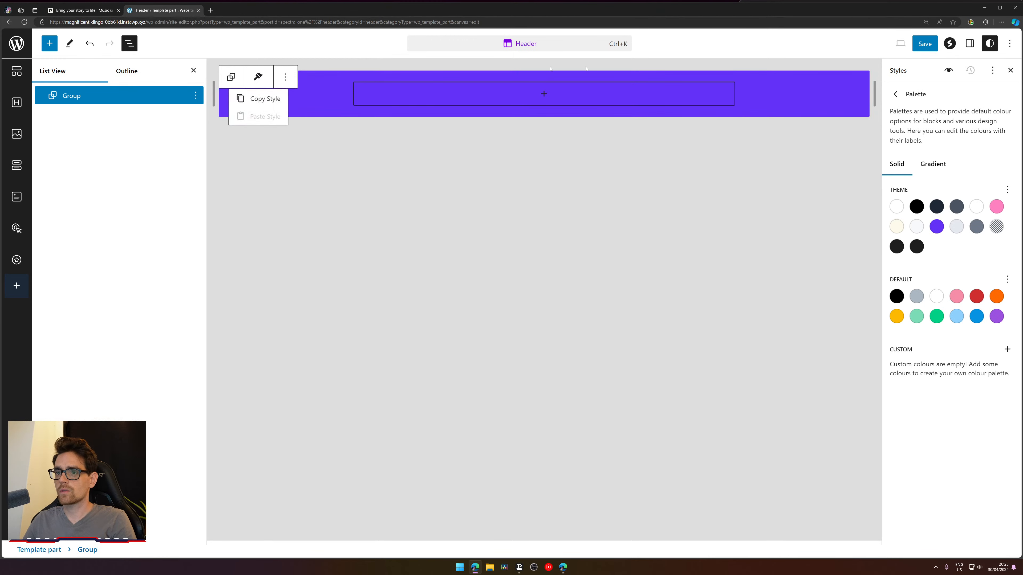
pyautogui.click(895, 94)
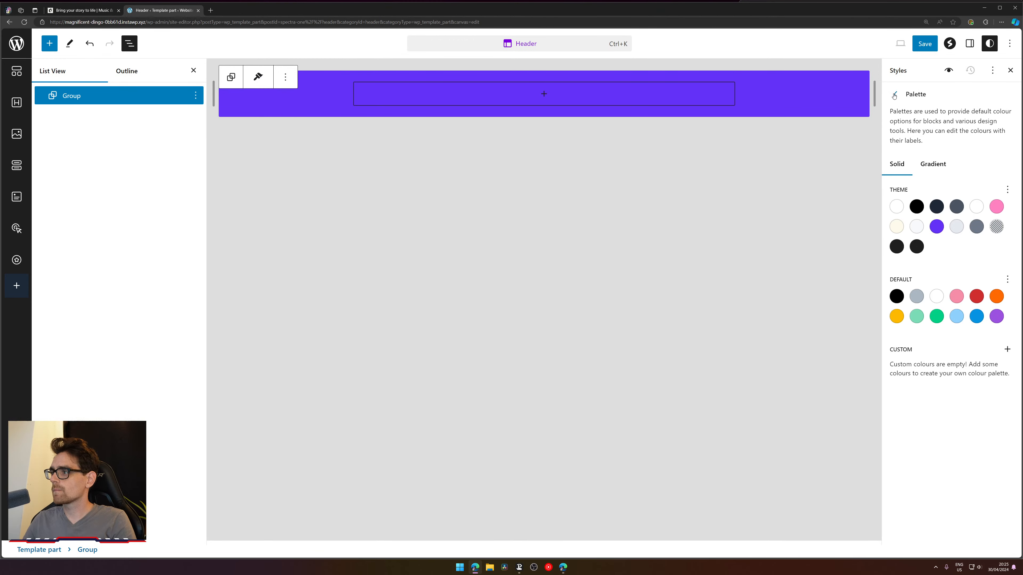
pyautogui.click(970, 43)
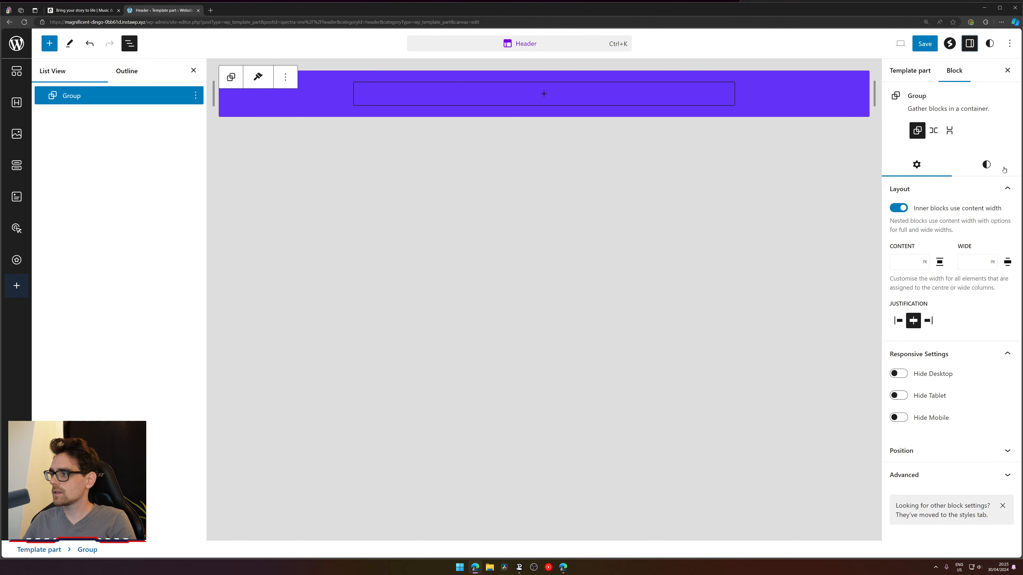
pyautogui.click(986, 165)
pyautogui.click(903, 233)
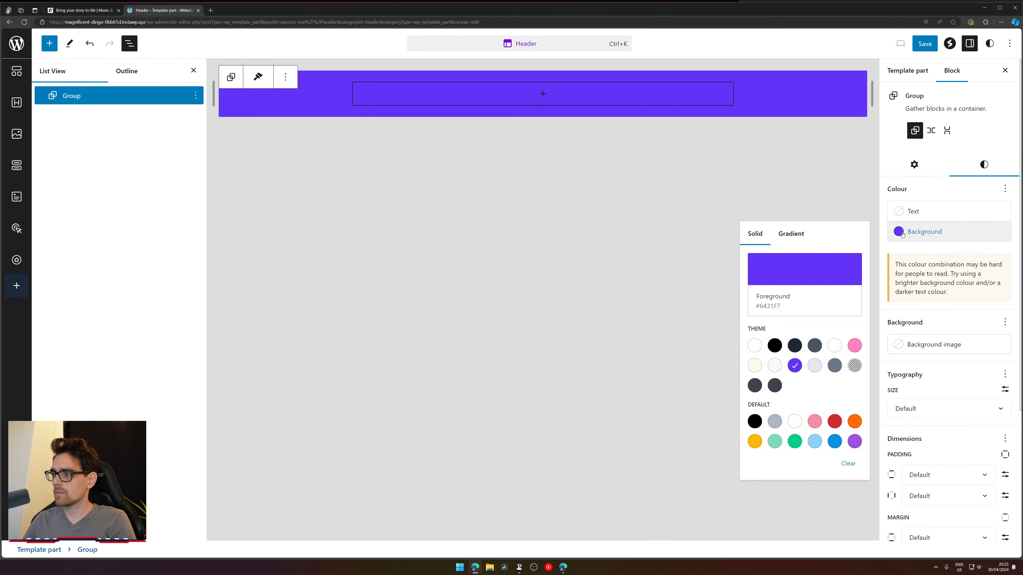
pyautogui.click(755, 345)
pyautogui.click(286, 113)
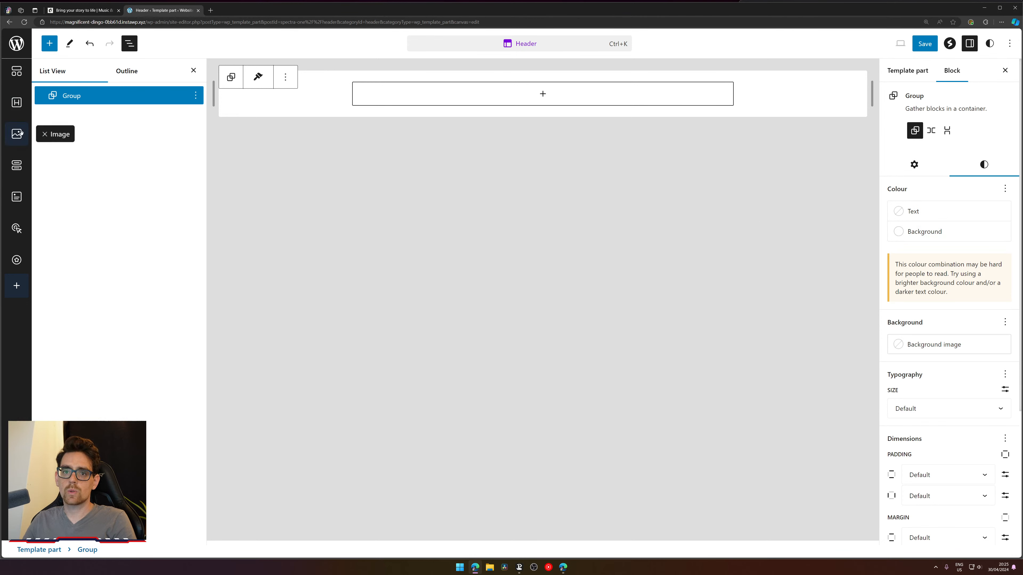
# - Insert a Site Logo block in the header group and assign it epidemiclogo.png from the media library
pyautogui.click(50, 42)
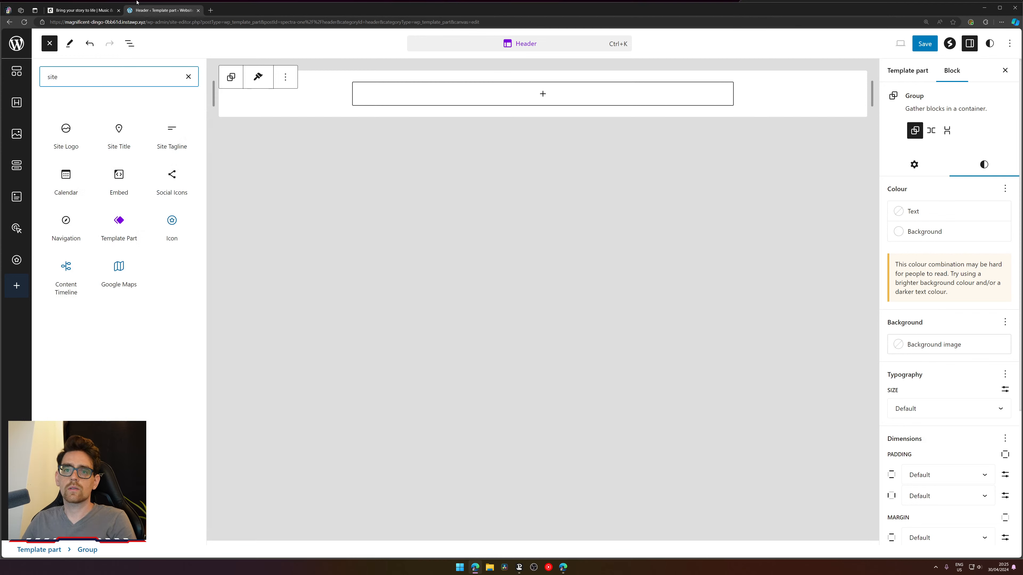
pyautogui.moveTo(67, 133); pyautogui.dragTo(456, 100)
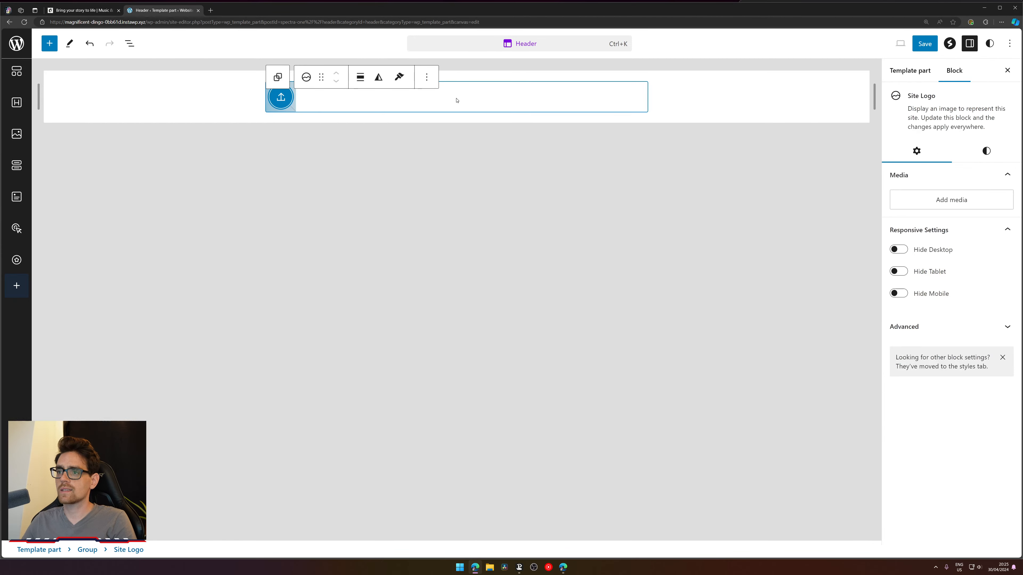
pyautogui.click(281, 97)
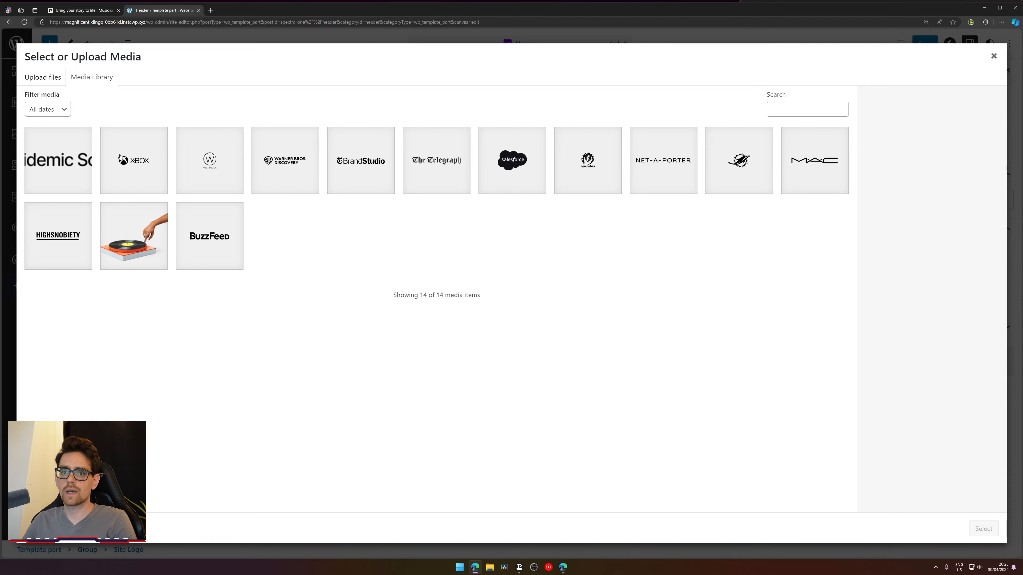
pyautogui.click(44, 163)
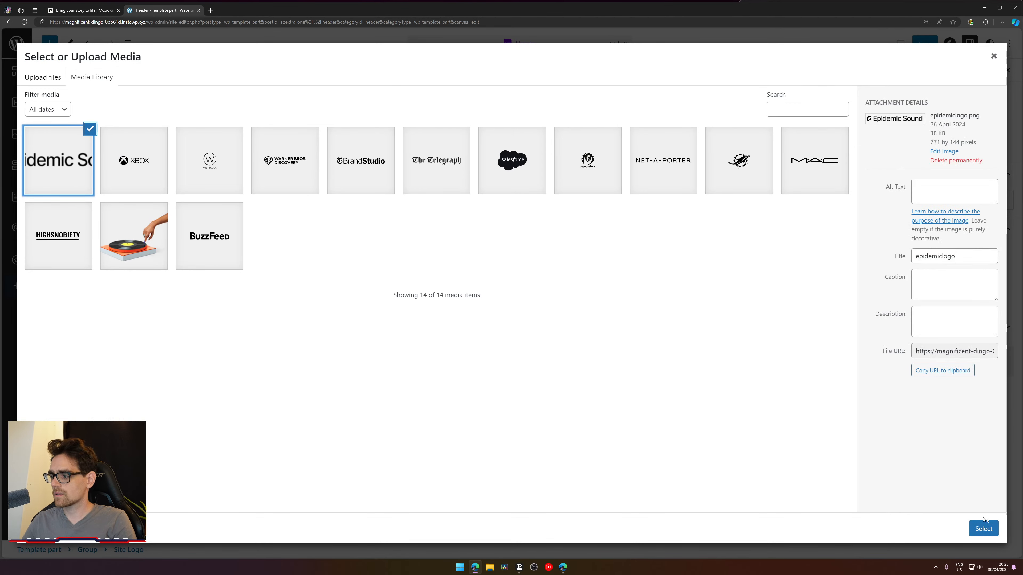
pyautogui.click(983, 528)
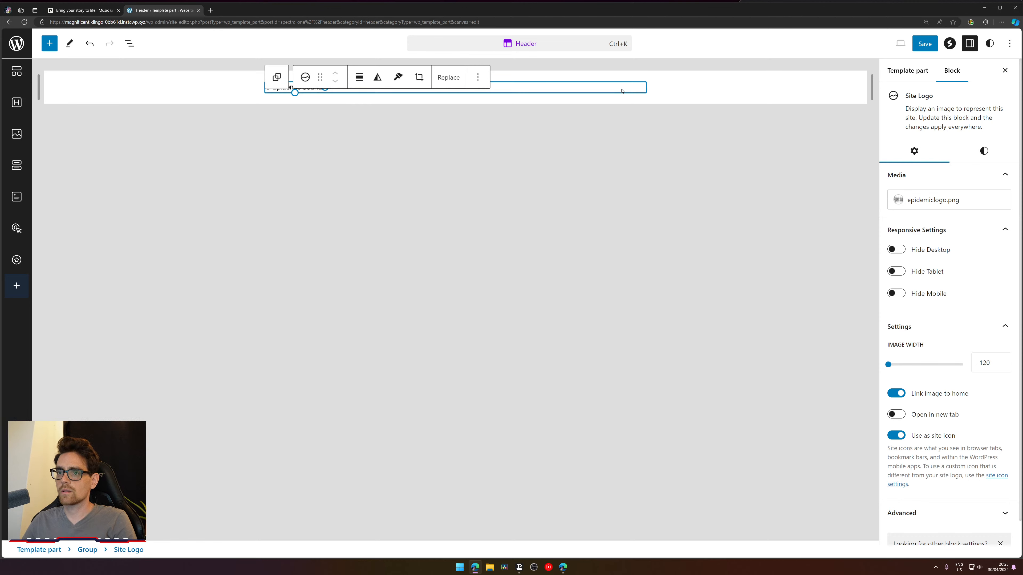
# - Add a Spectra Container block to the header group and move the site logo inside it
pyautogui.click(49, 43)
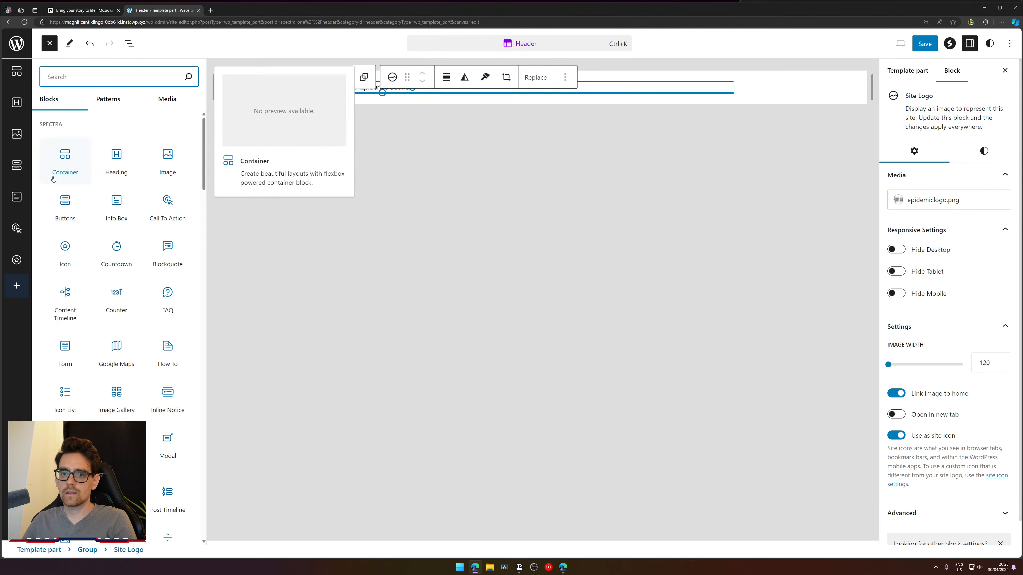
pyautogui.moveTo(78, 172); pyautogui.dragTo(517, 87)
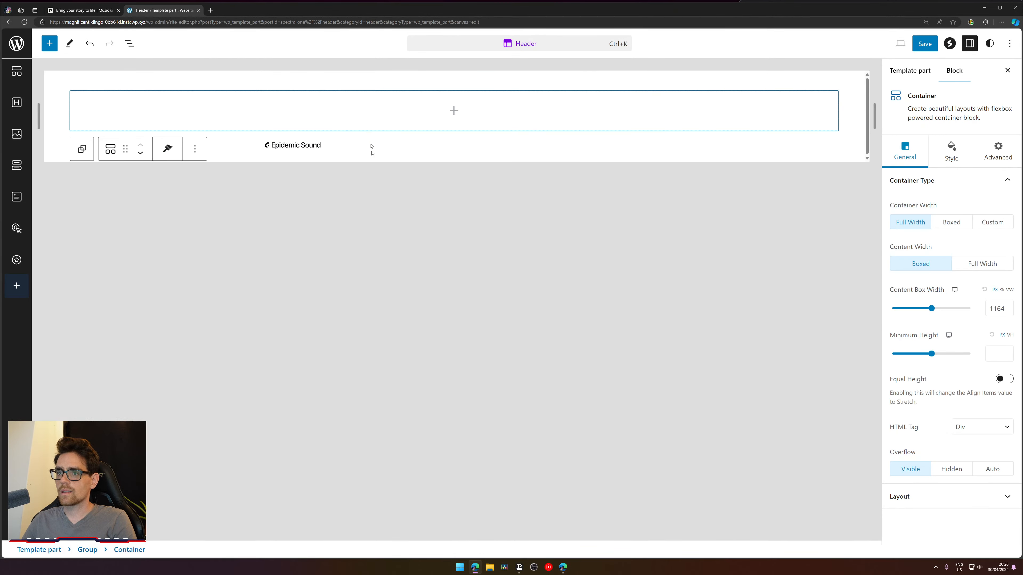
pyautogui.click(298, 147)
pyautogui.moveTo(314, 128); pyautogui.dragTo(262, 103)
# - Set the container's width to Boxed and its HTML tag to Header
pyautogui.click(130, 43)
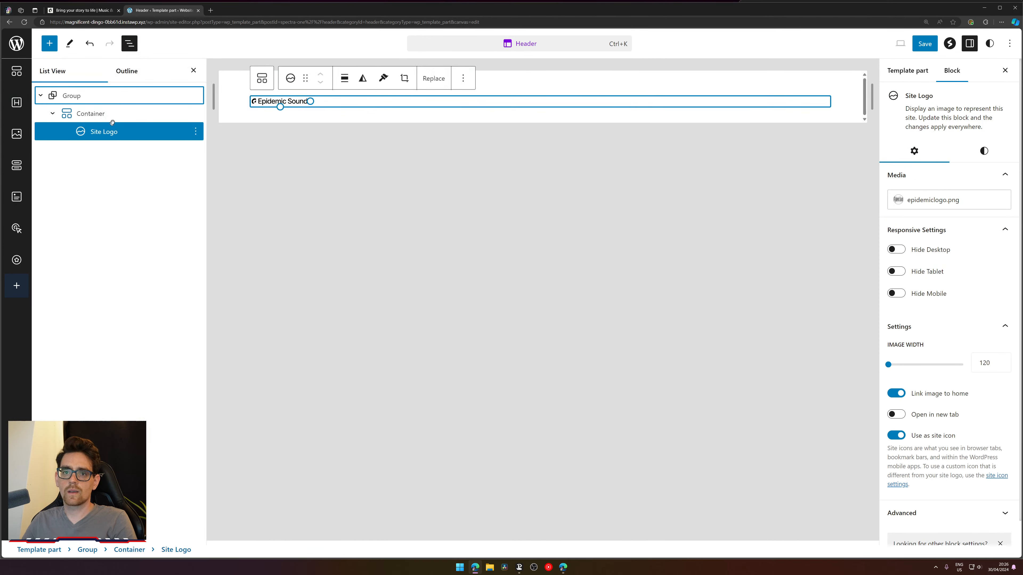
pyautogui.click(100, 113)
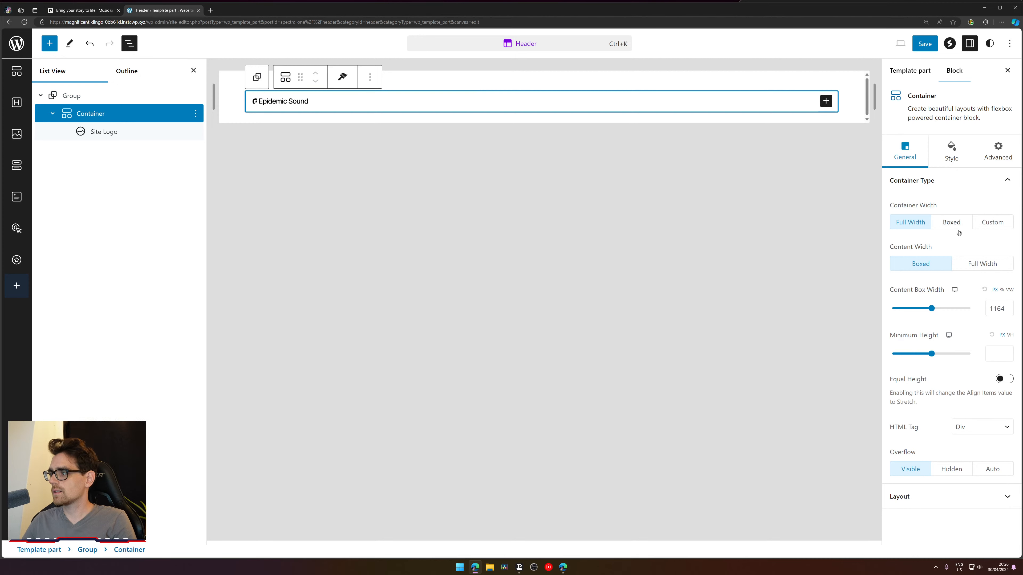
pyautogui.click(942, 227)
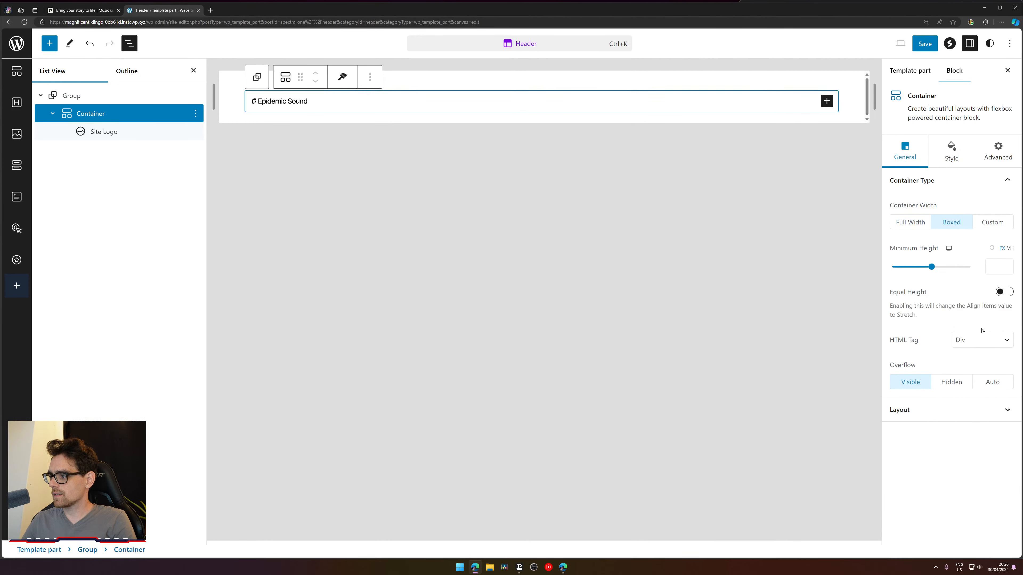
pyautogui.click(983, 340)
pyautogui.click(979, 362)
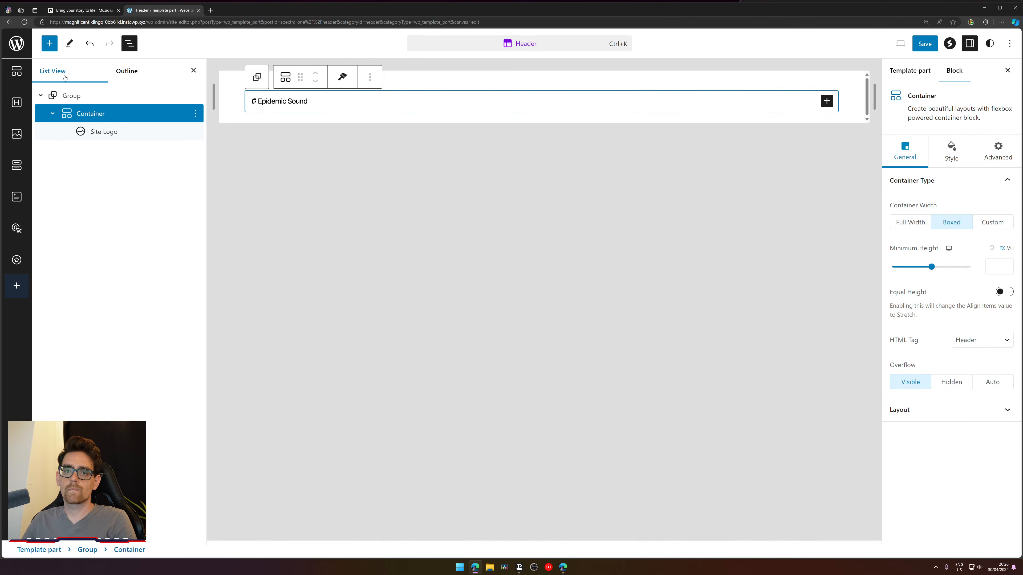
# - Insert a Navigation block in the header and nest it inside the container below the Site Logo
pyautogui.click(49, 44)
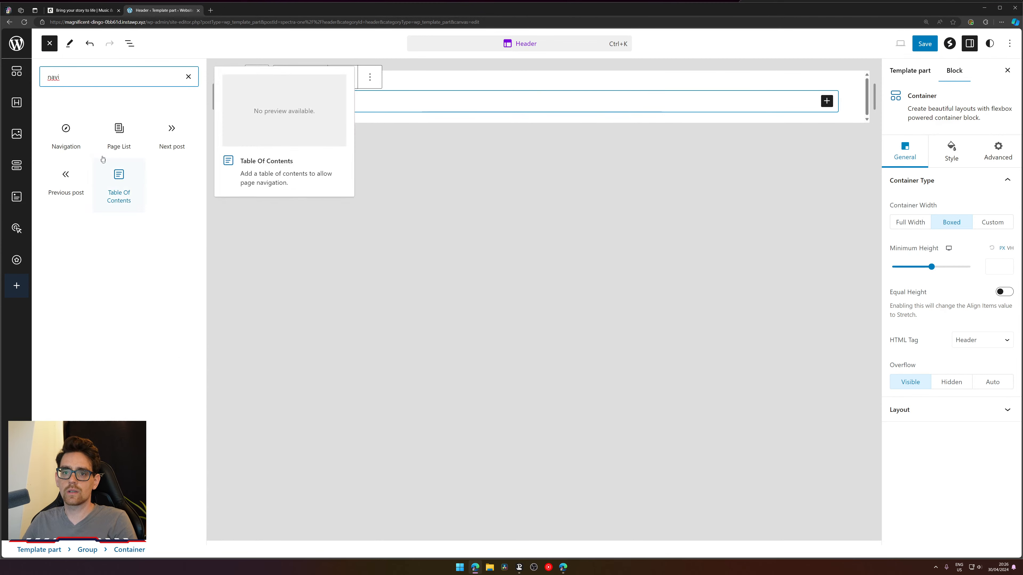
pyautogui.moveTo(66, 133); pyautogui.dragTo(392, 112)
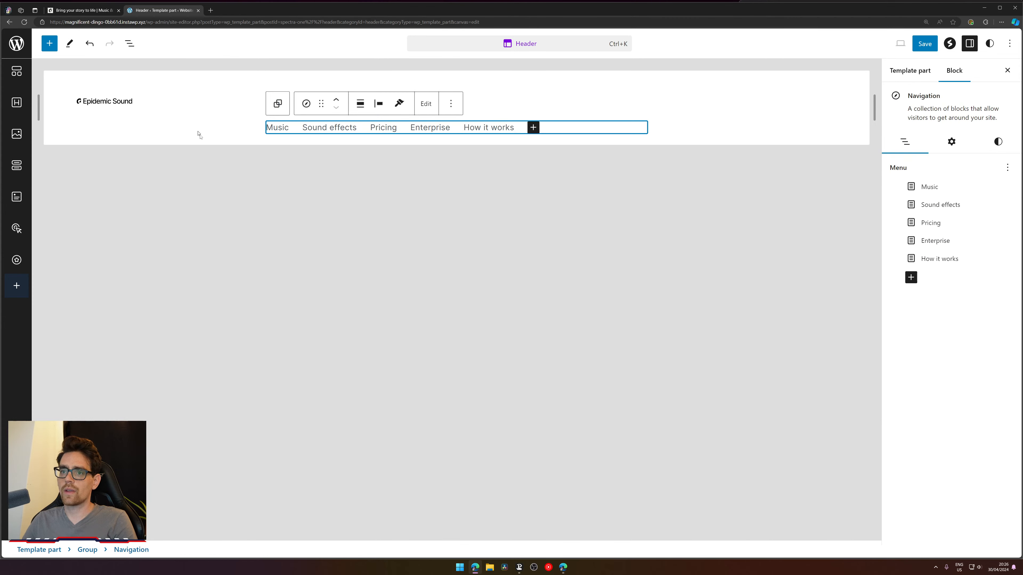
pyautogui.click(199, 134)
pyautogui.click(123, 109)
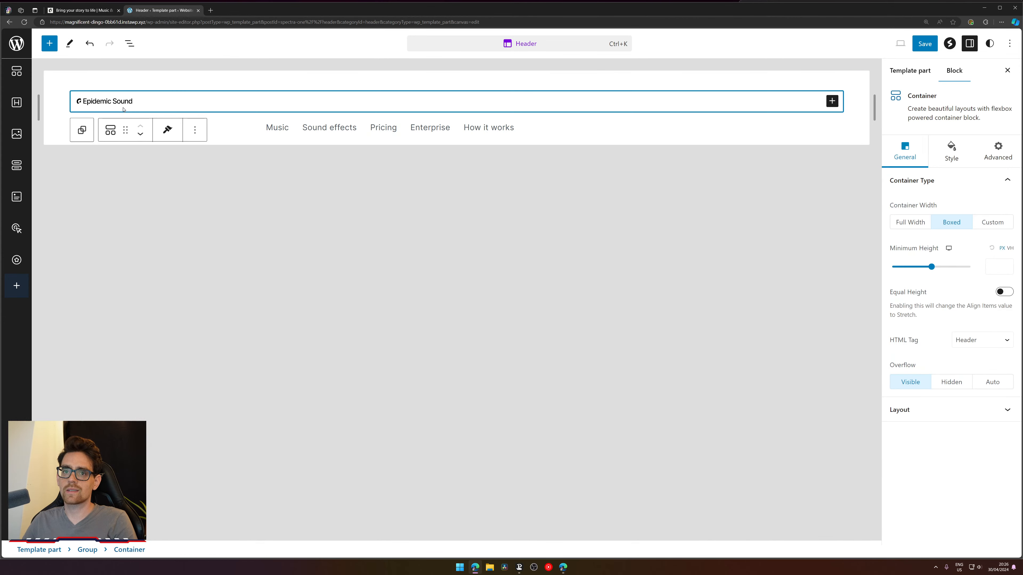
pyautogui.click(279, 123)
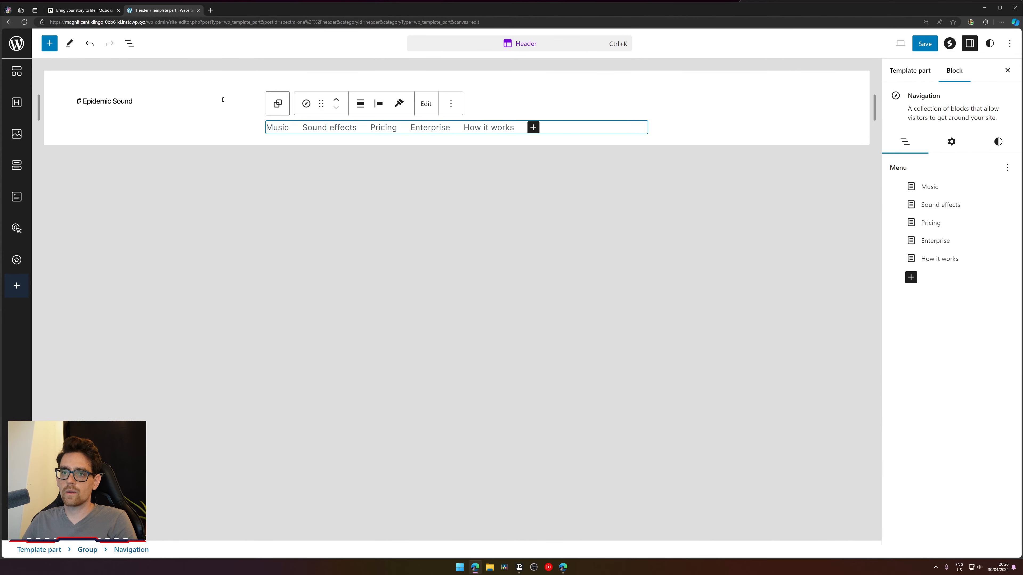
pyautogui.click(129, 44)
pyautogui.click(52, 114)
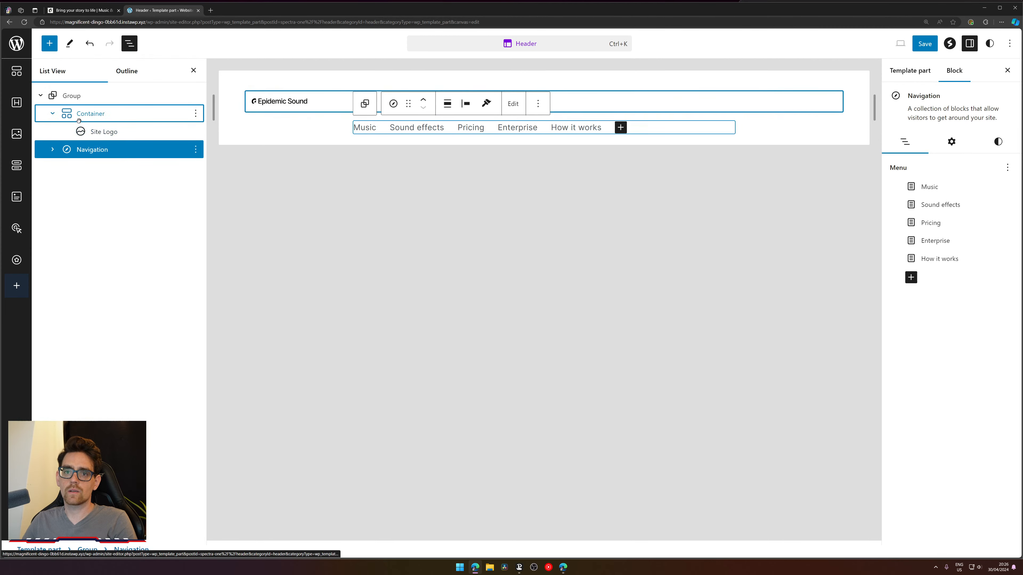
pyautogui.moveTo(93, 149); pyautogui.dragTo(115, 141)
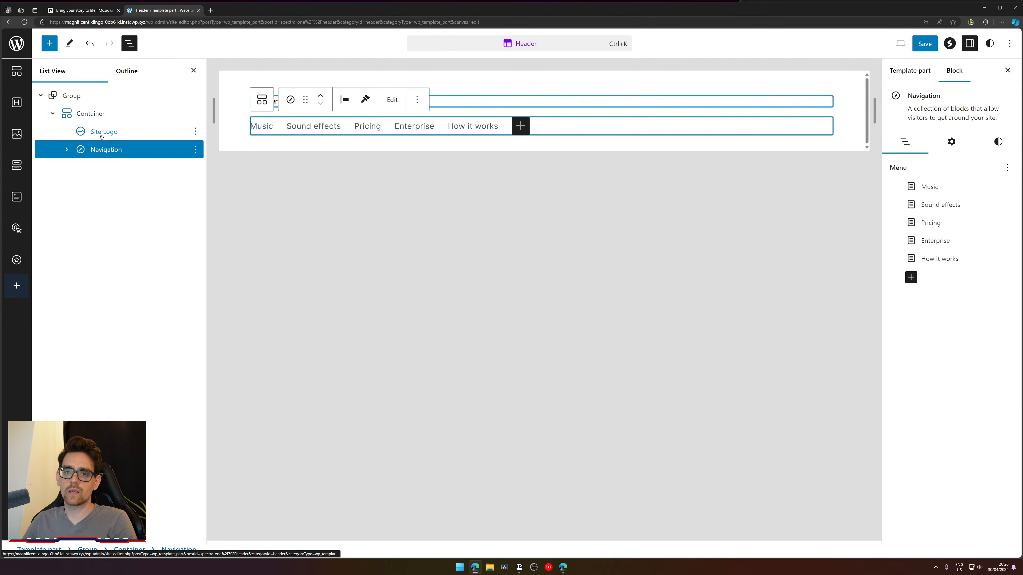
# - Set the header container's Align Items layout option to Stretch
pyautogui.click(69, 114)
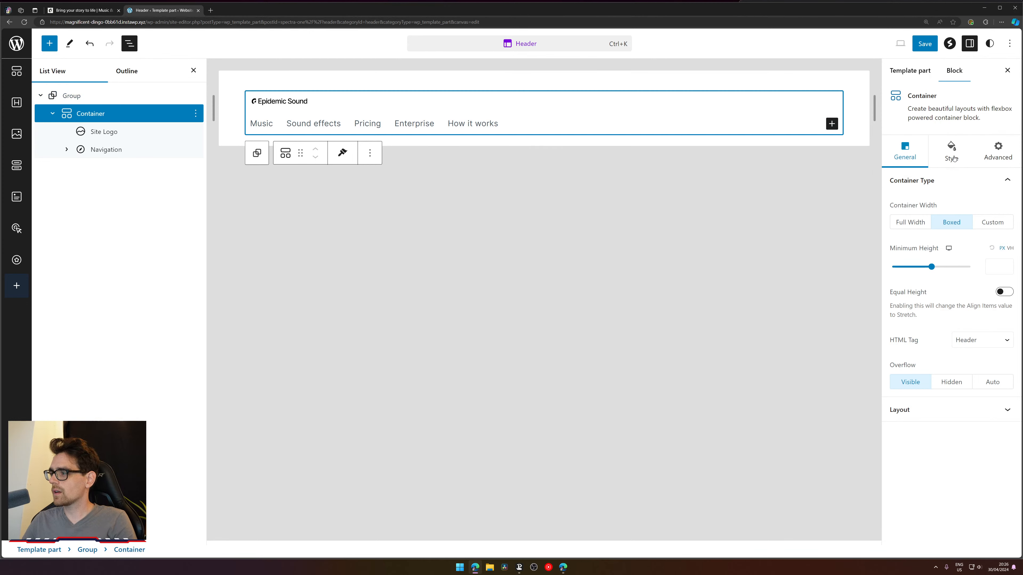
pyautogui.click(947, 415)
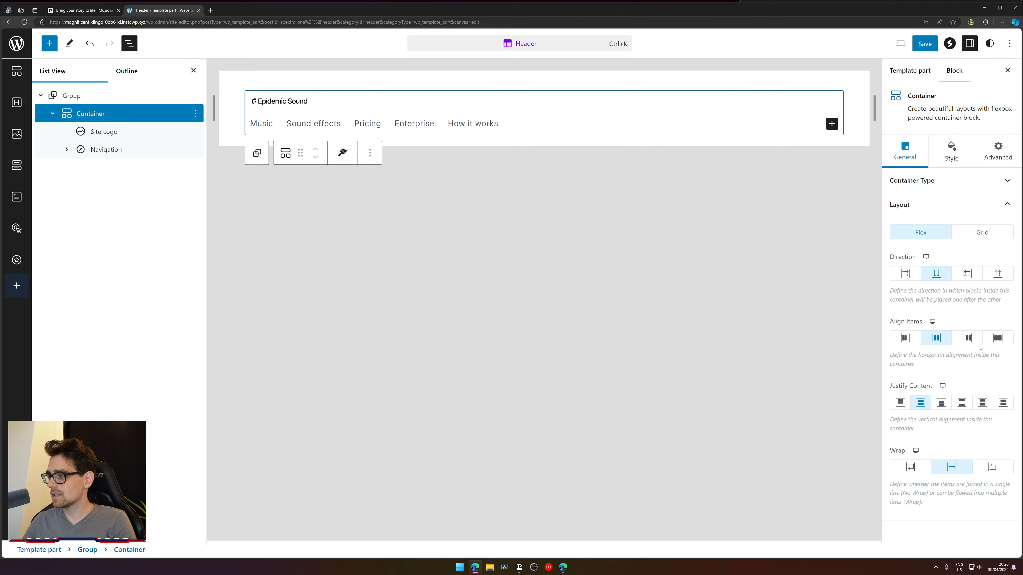
pyautogui.click(999, 339)
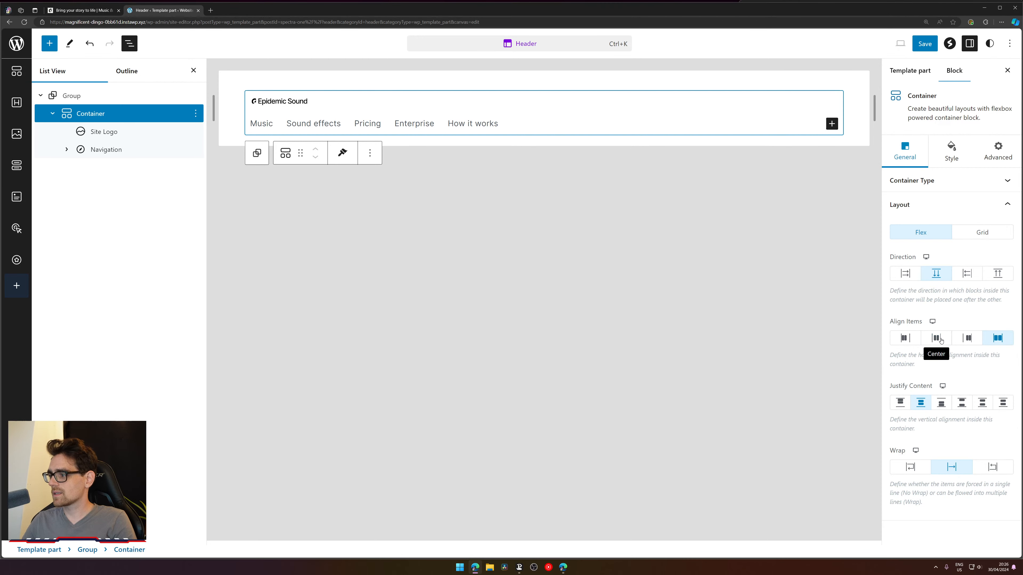
# - Set the header container's Direction to Row and compare the layout with the Epidemic Sound home page's header
pyautogui.click(906, 275)
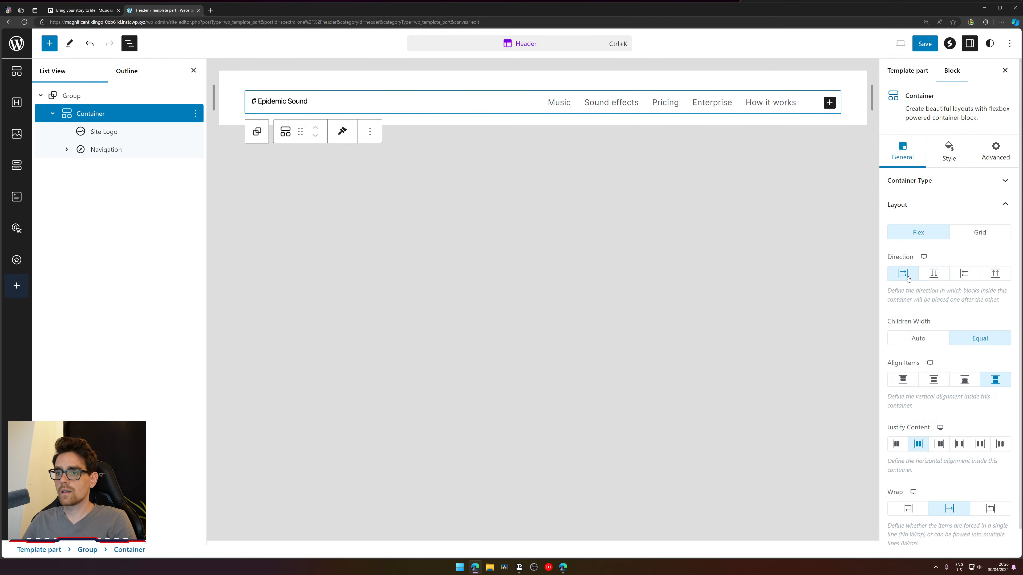
pyautogui.click(83, 10)
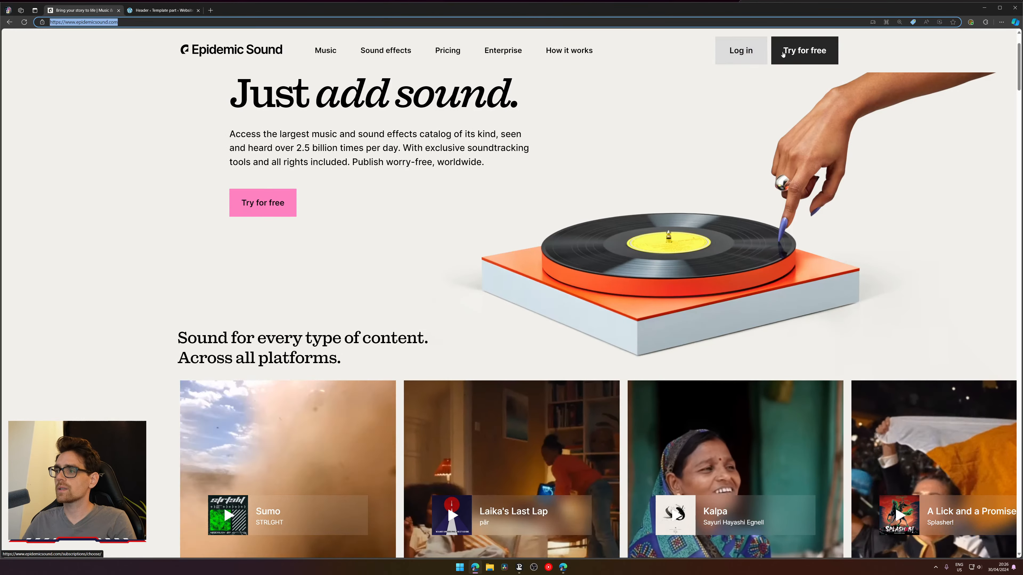
pyautogui.click(141, 10)
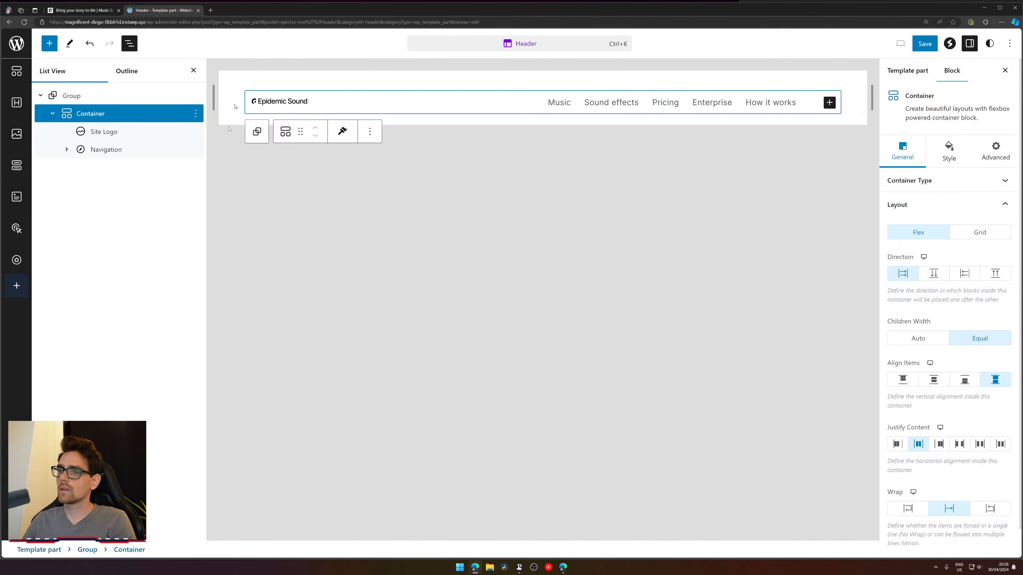
pyautogui.click(106, 149)
pyautogui.keyDown('shift'); pyautogui.click(121, 131); pyautogui.keyUp('shift')
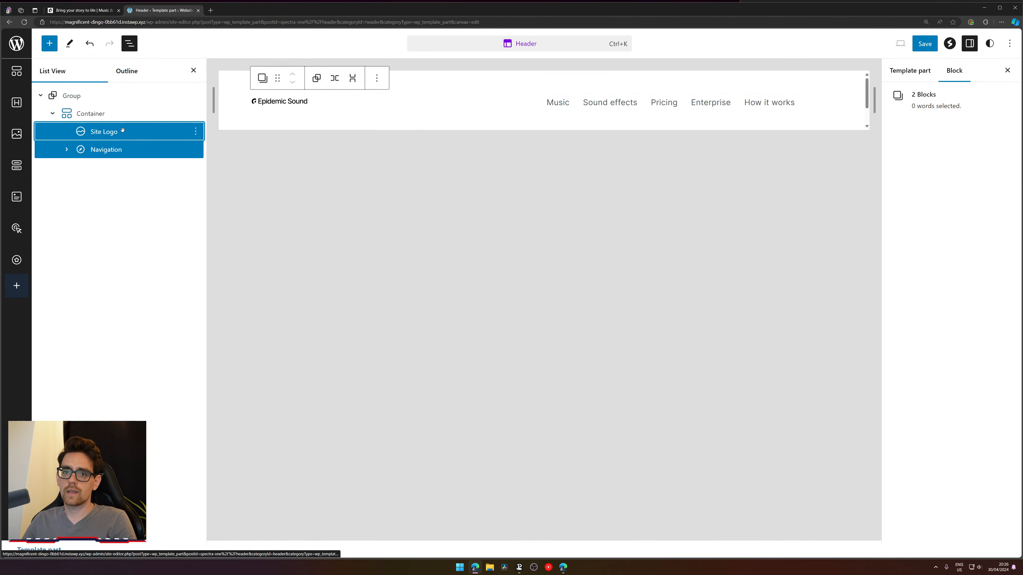
pyautogui.rightClick(126, 137)
pyautogui.click(265, 80)
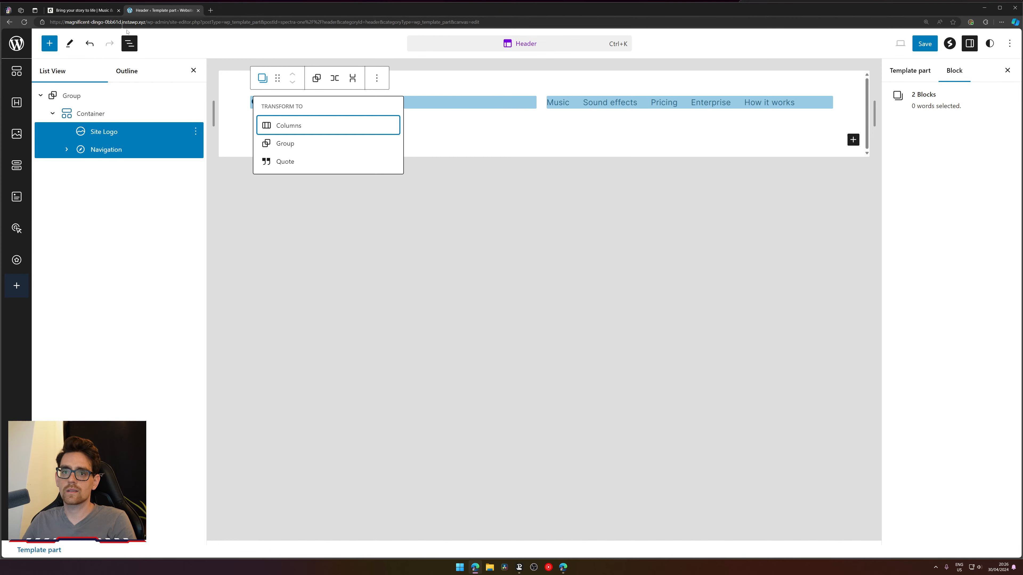
# - Add a second Spectra Container block after the header container, inside the same group
pyautogui.click(101, 117)
pyautogui.click(194, 115)
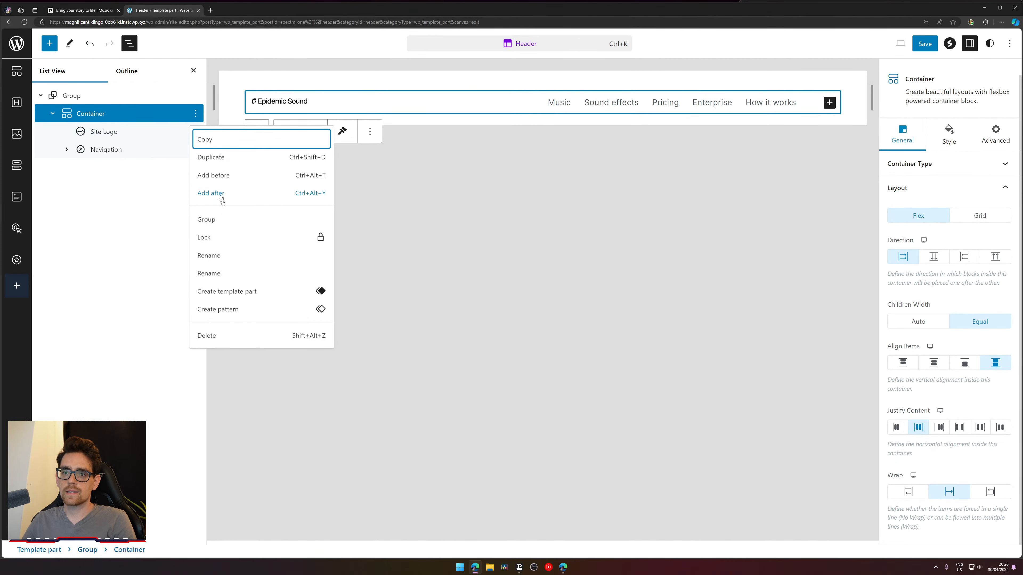
pyautogui.click(214, 178)
pyautogui.write('/c')
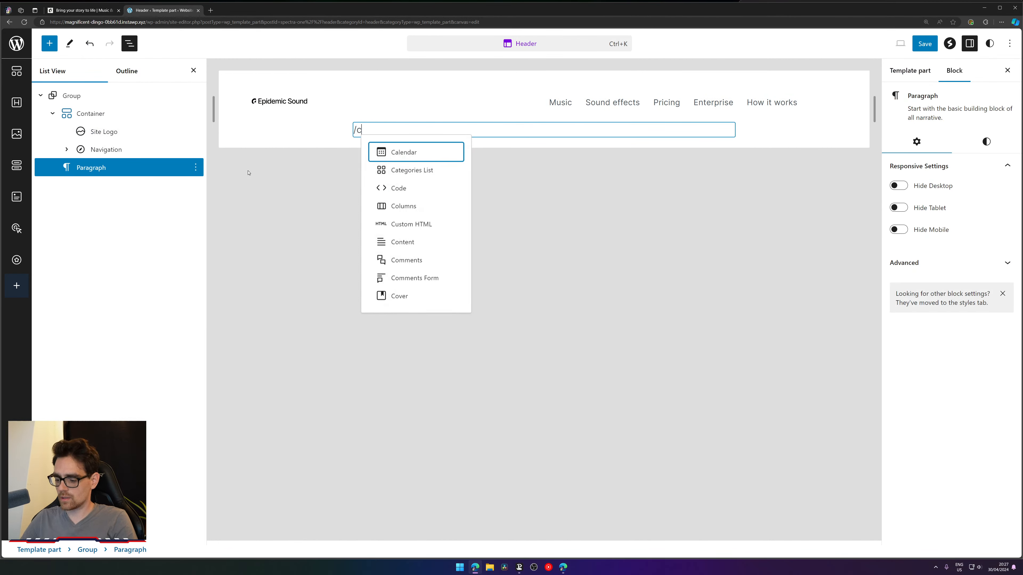
pyautogui.write('onit')
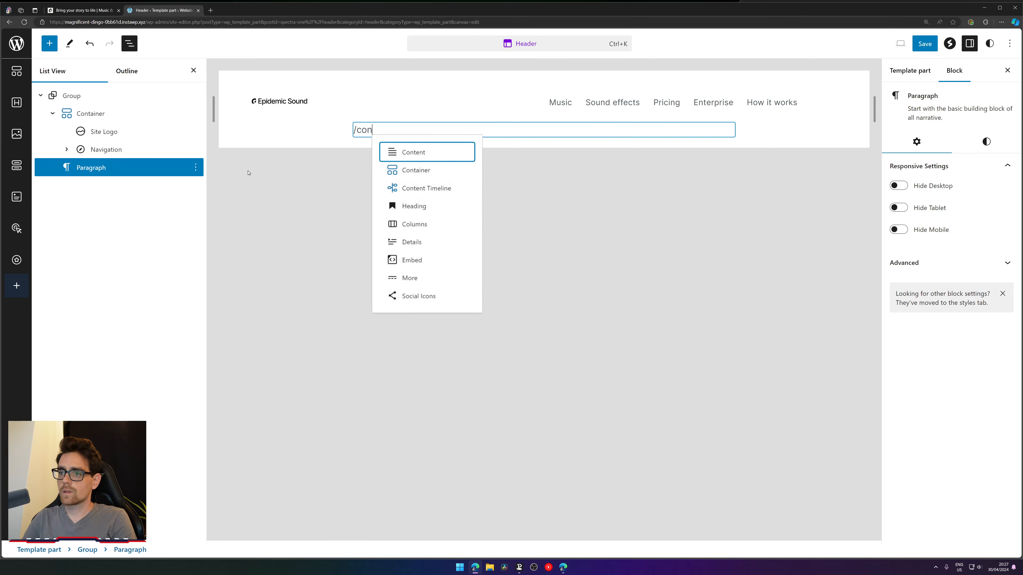
pyautogui.press('Down')
pyautogui.press('Return')
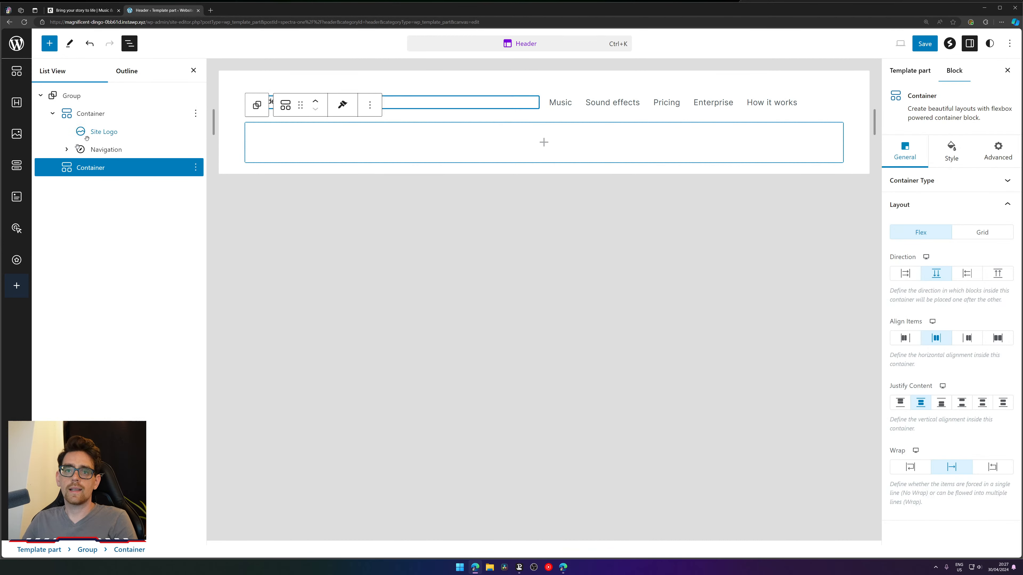
# - Find Spectra's Buttons block in the block library and insert it into the new container
pyautogui.click(52, 43)
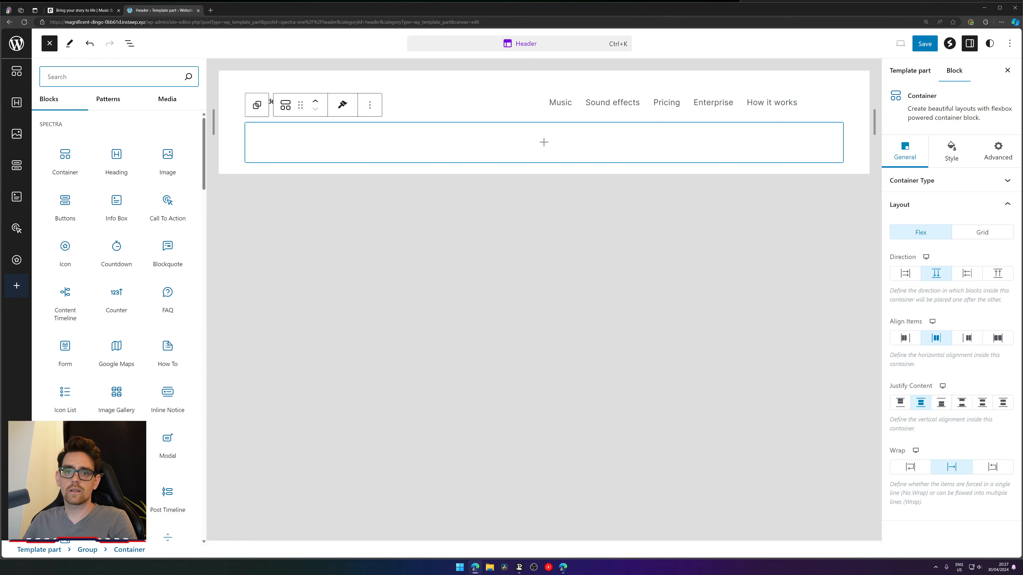
pyautogui.write('button')
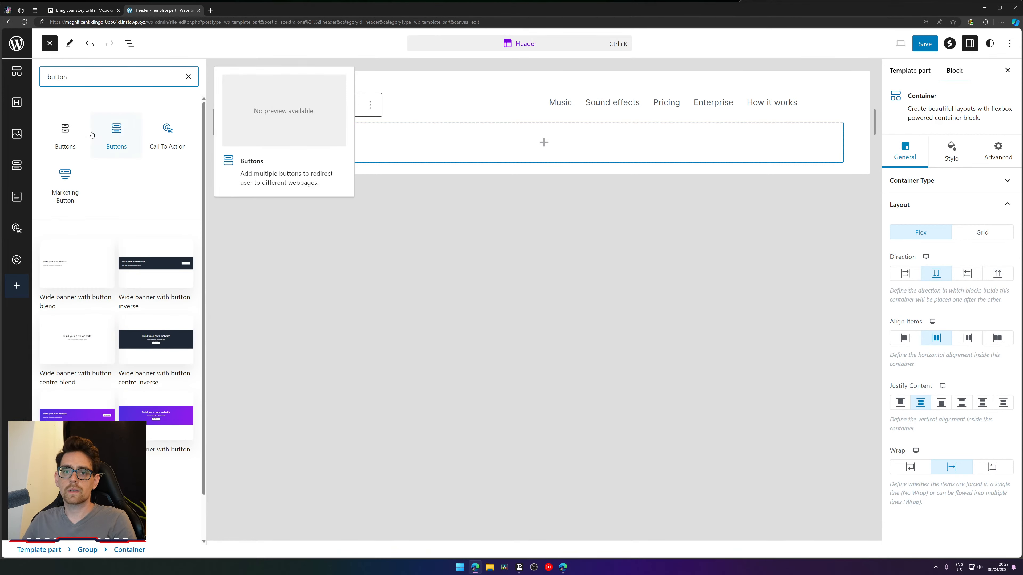
pyautogui.click(119, 137)
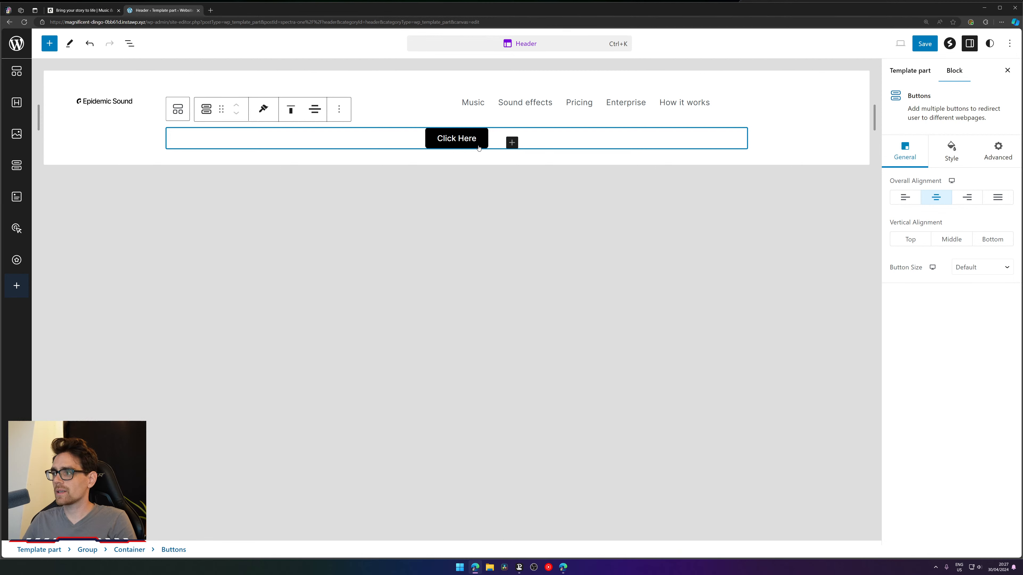
# - Check the reference site's button shape, apply the filled square-cornered preset to the button, and duplicate that button
pyautogui.click(459, 143)
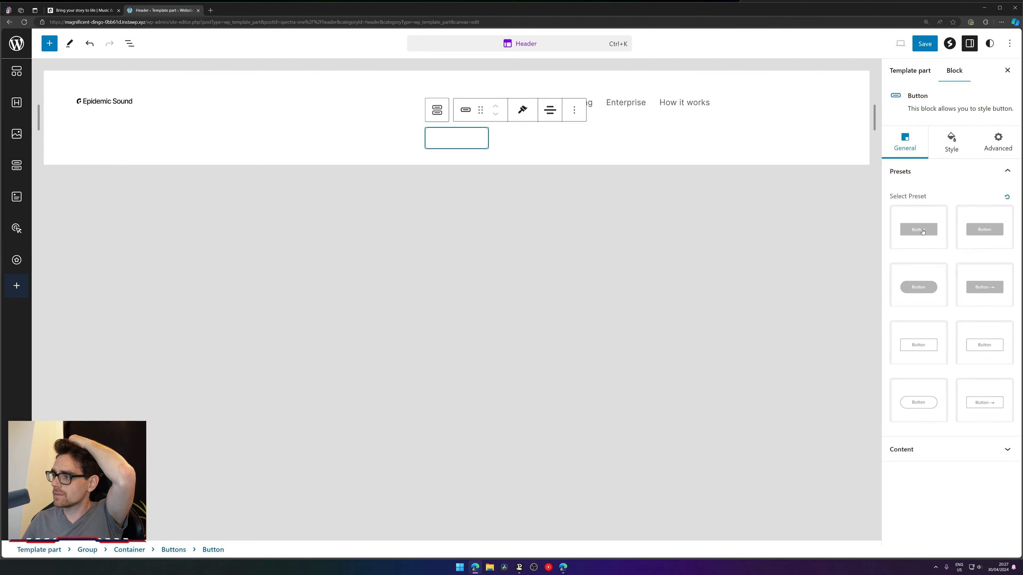
pyautogui.click(82, 10)
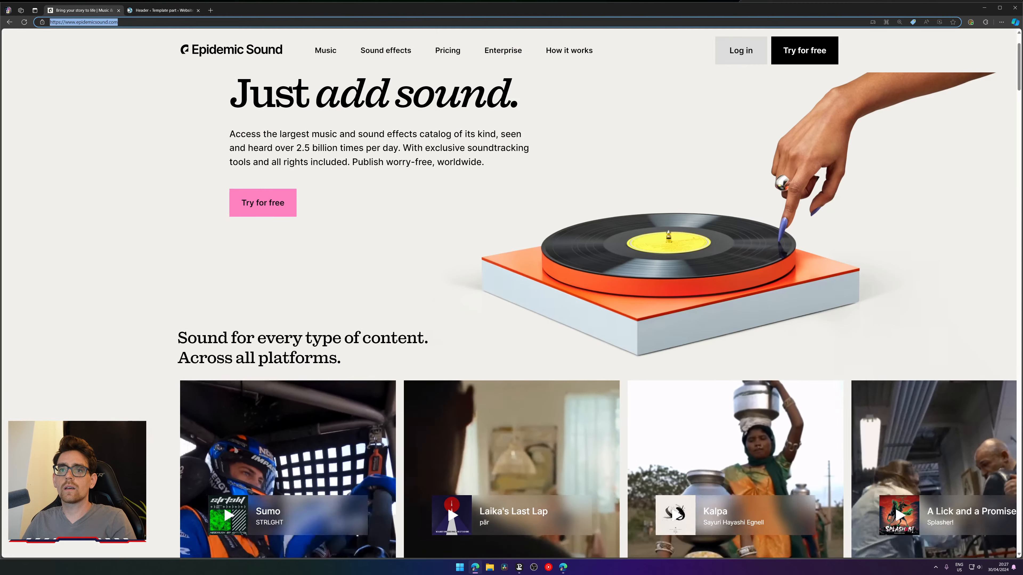
pyautogui.click(168, 11)
pyautogui.click(919, 222)
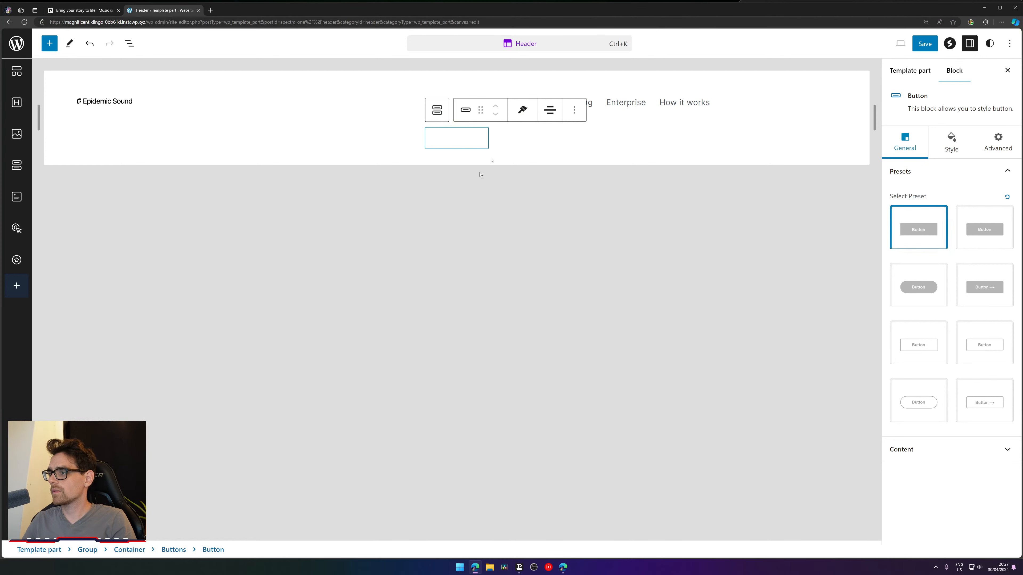
pyautogui.click(573, 111)
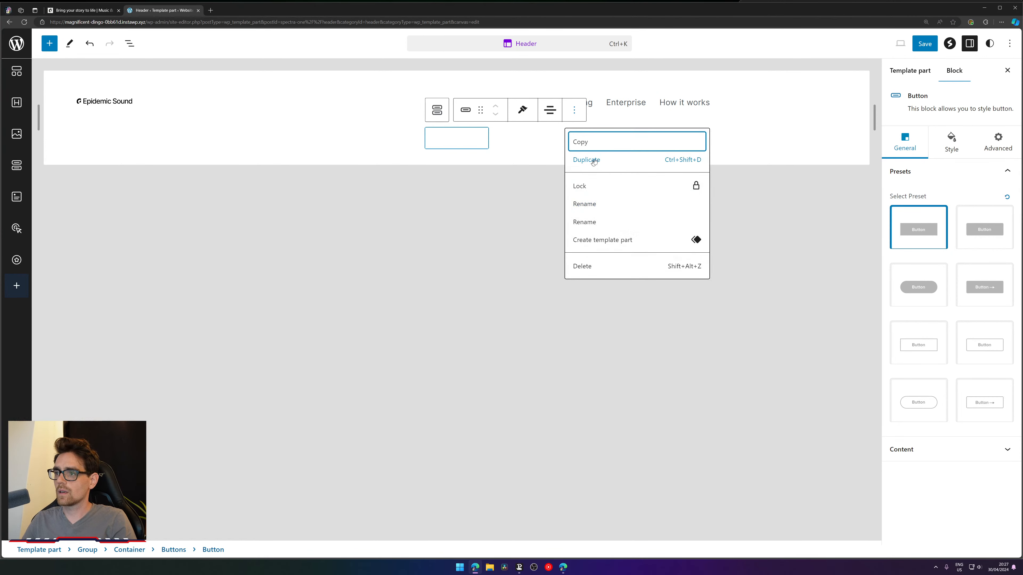
pyautogui.click(609, 170)
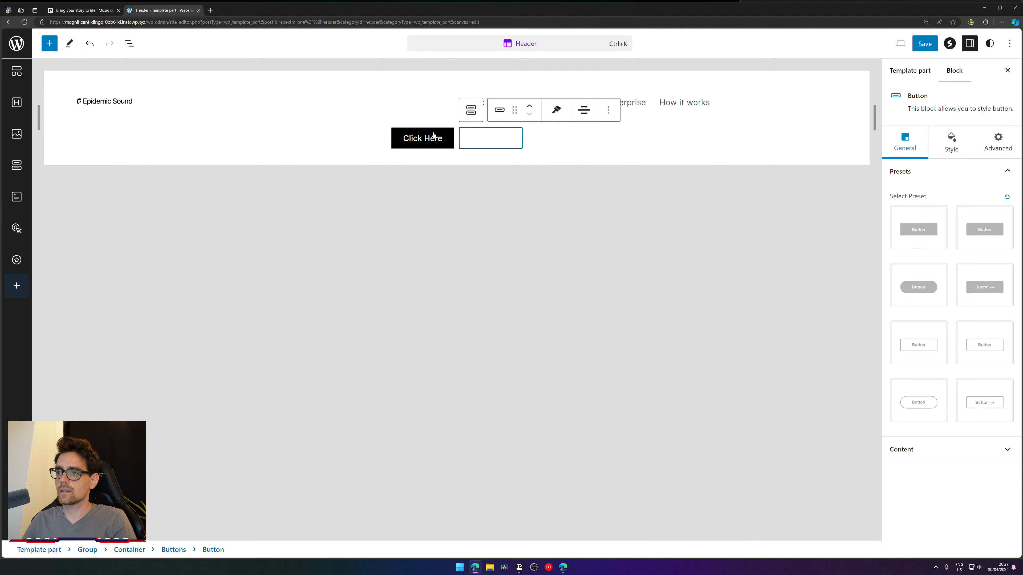
# - Try the outlined preset on the first button, restore its filled square-cornered preset, and save the header
pyautogui.click(926, 346)
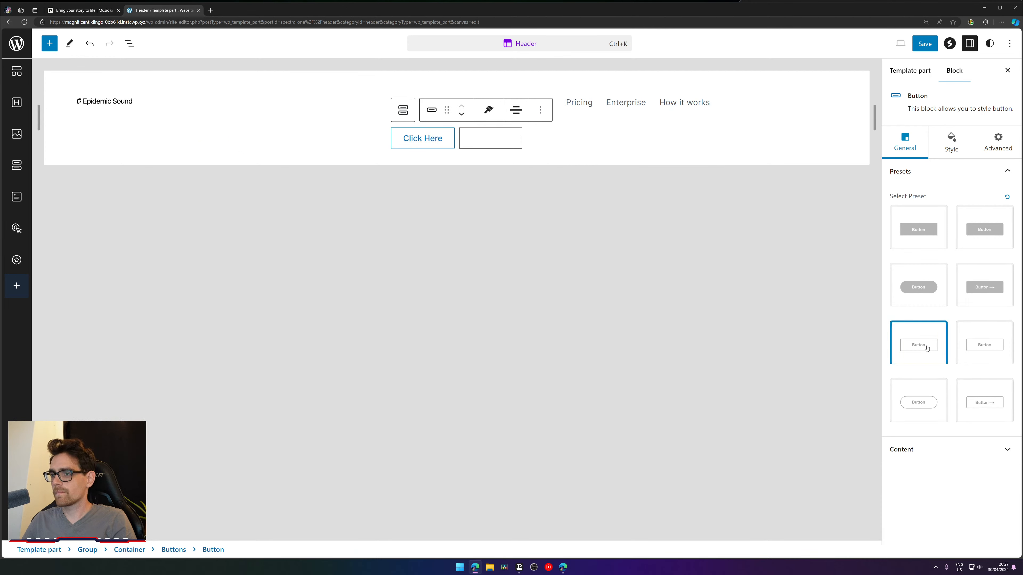
pyautogui.click(919, 227)
pyautogui.click(941, 150)
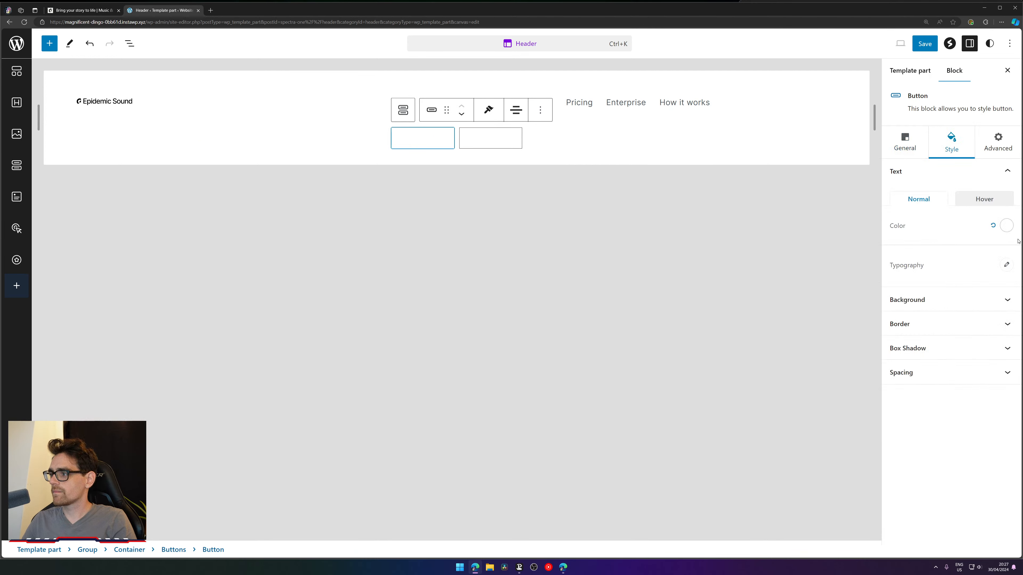
pyautogui.click(924, 43)
pyautogui.click(916, 44)
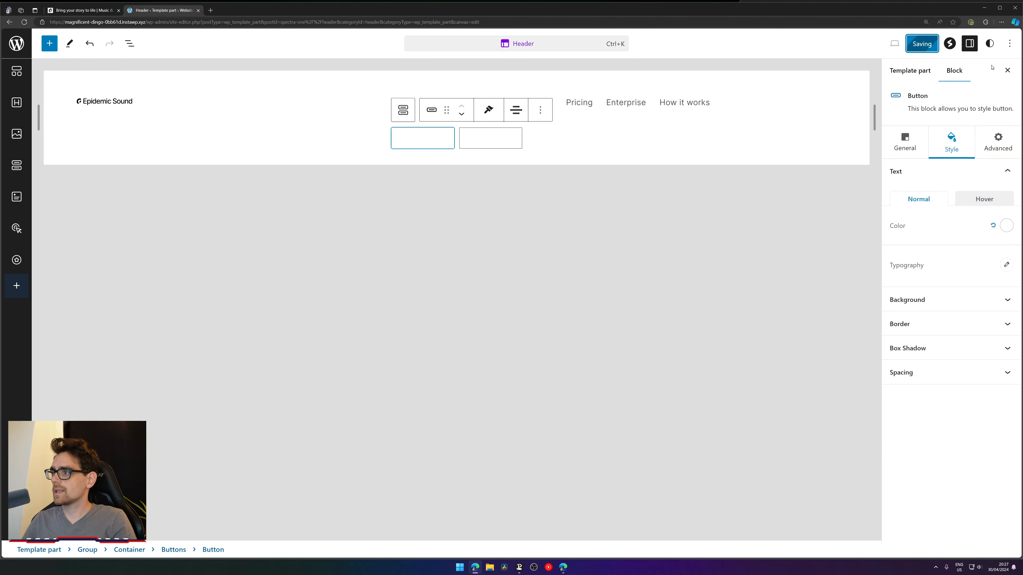
# - In the site-wide colour palette, set the first theme colour to hex 000, using the Epidemic Sound page's colours as reference
pyautogui.click(991, 43)
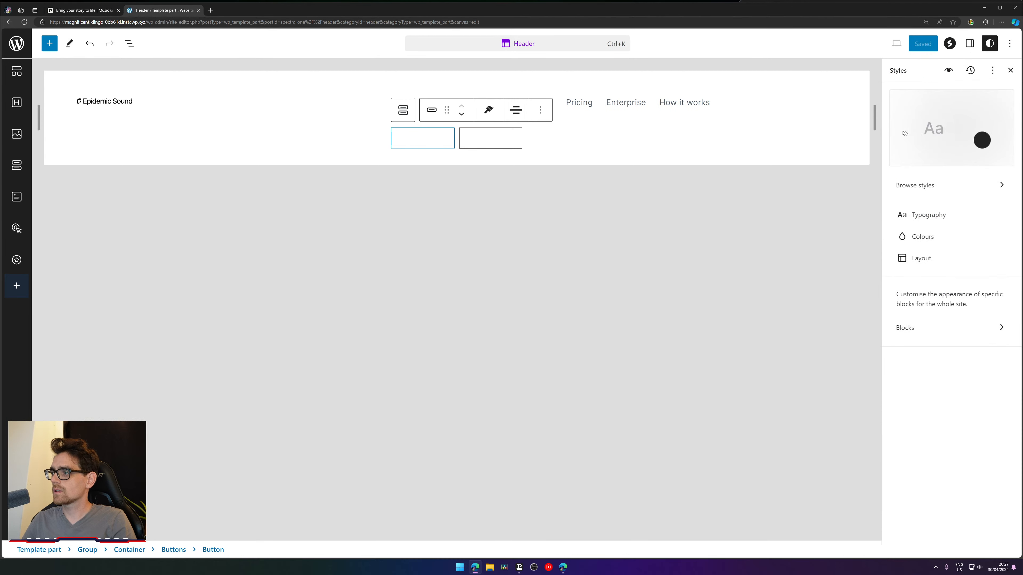
pyautogui.click(919, 237)
pyautogui.click(933, 232)
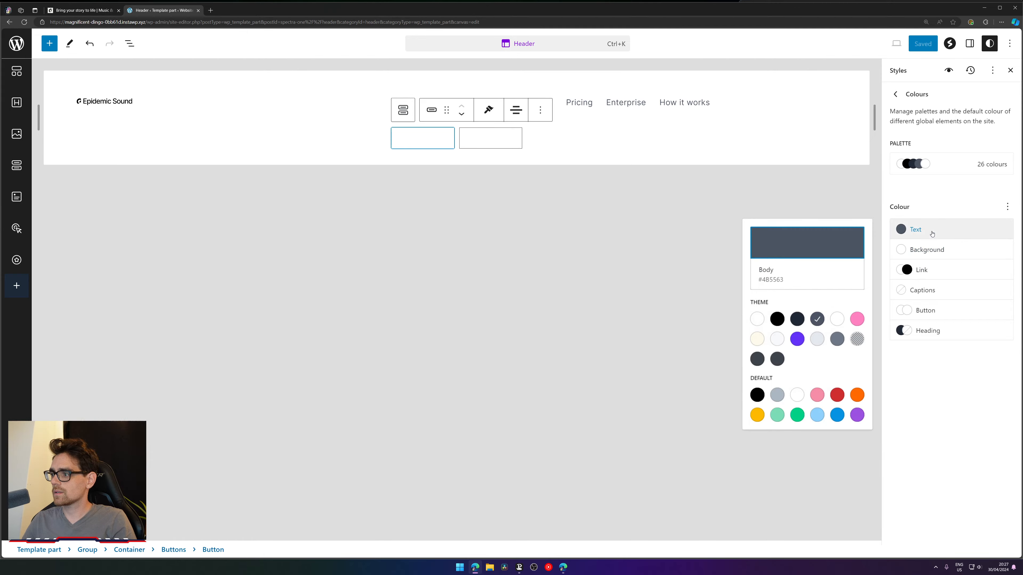
pyautogui.click(923, 175)
pyautogui.click(921, 166)
pyautogui.click(897, 206)
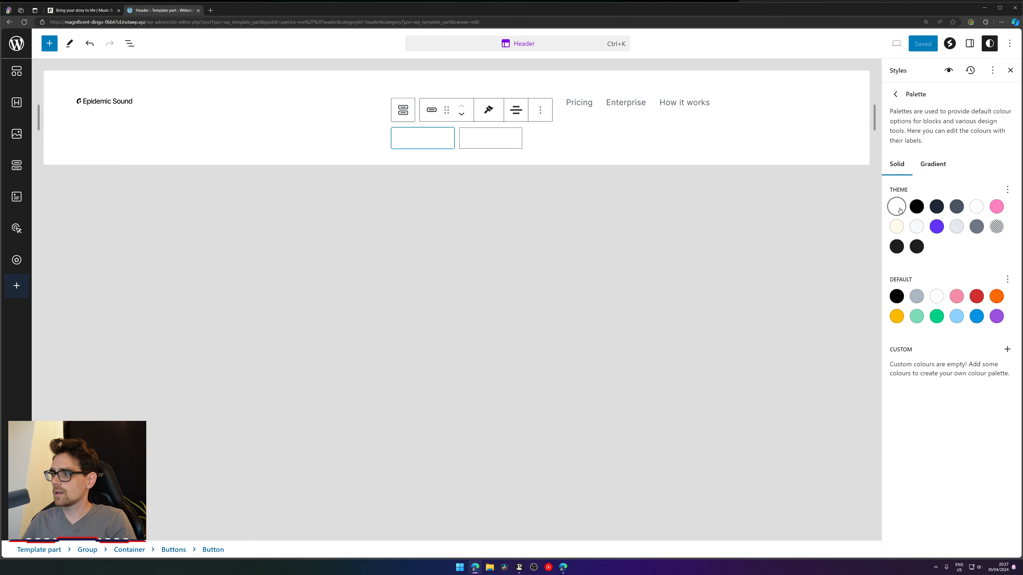
pyautogui.click(92, 13)
pyautogui.scroll(-15, 306, 288)
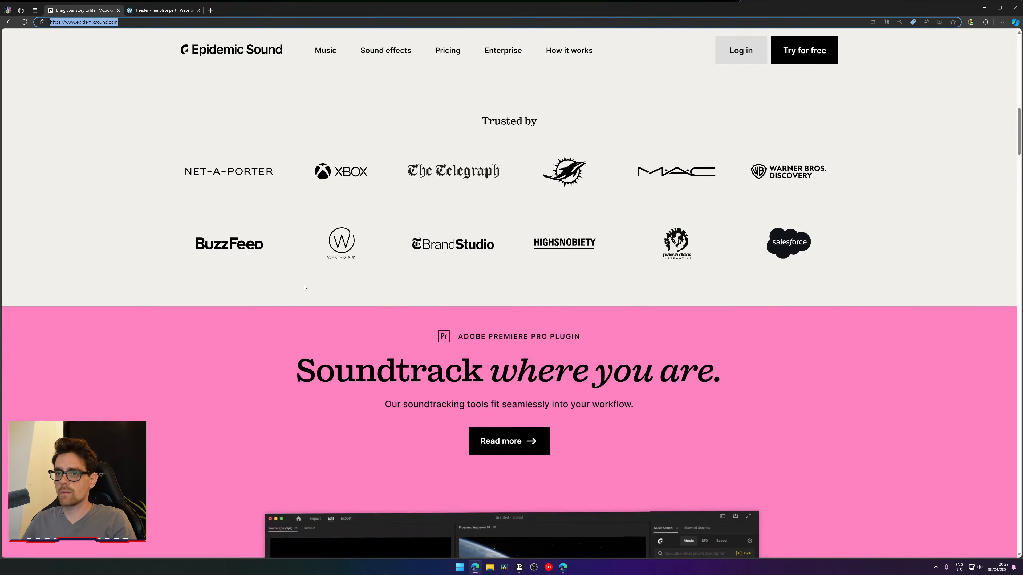
pyautogui.scroll(-10, 306, 287)
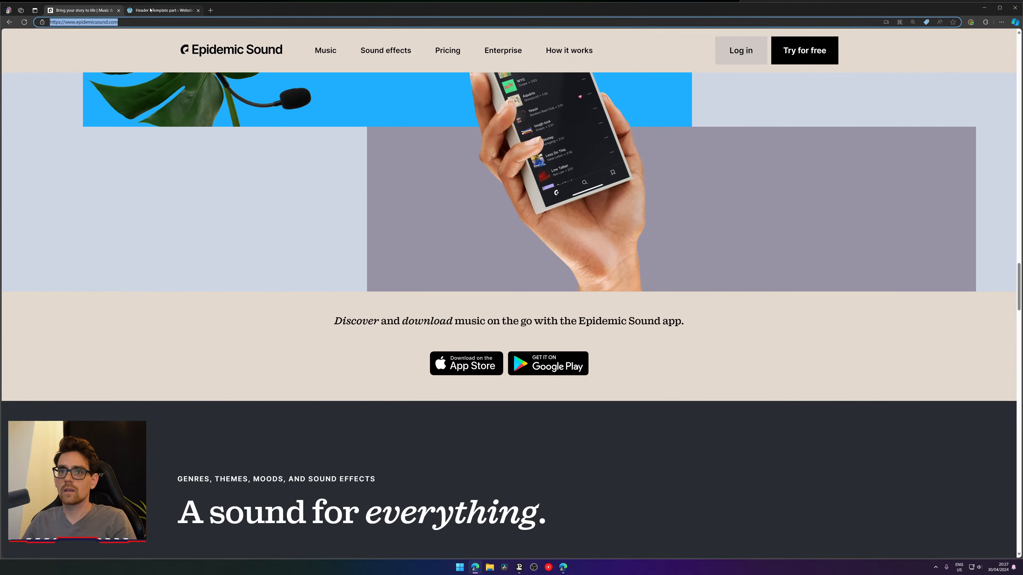
pyautogui.click(150, 10)
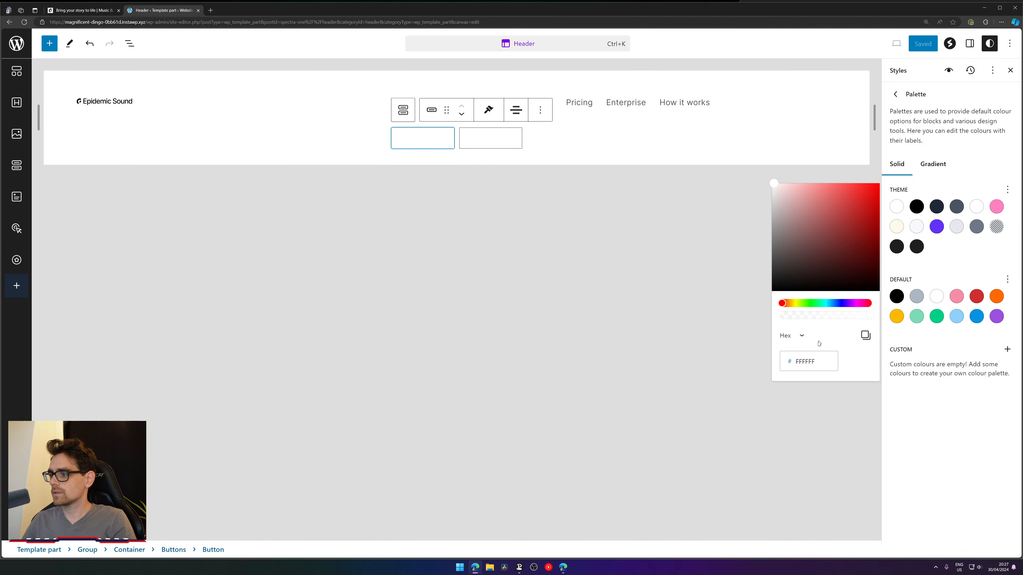
pyautogui.click(810, 361)
pyautogui.write('000')
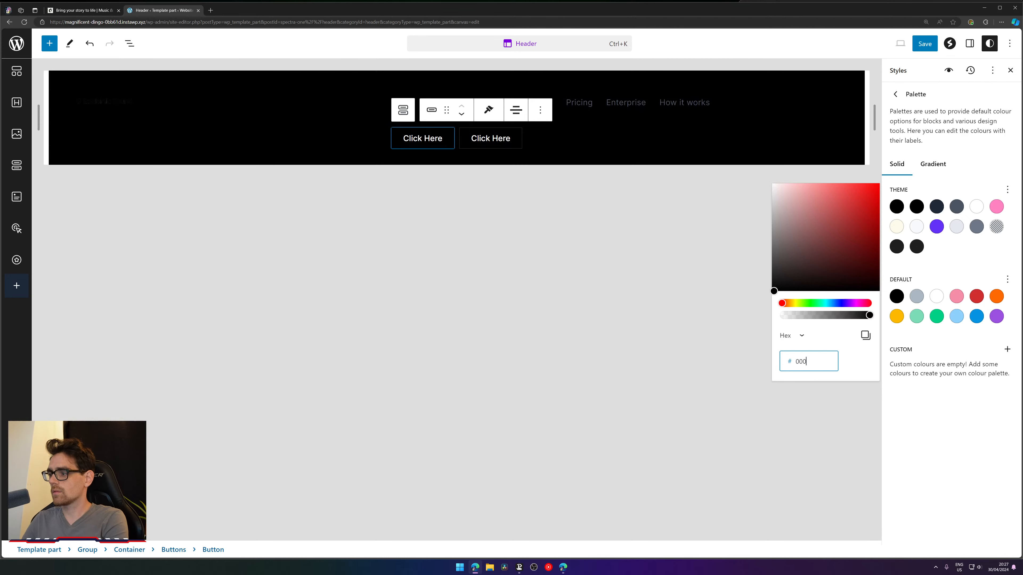
# - Set the palette's second theme colour to hex fff
pyautogui.click(918, 208)
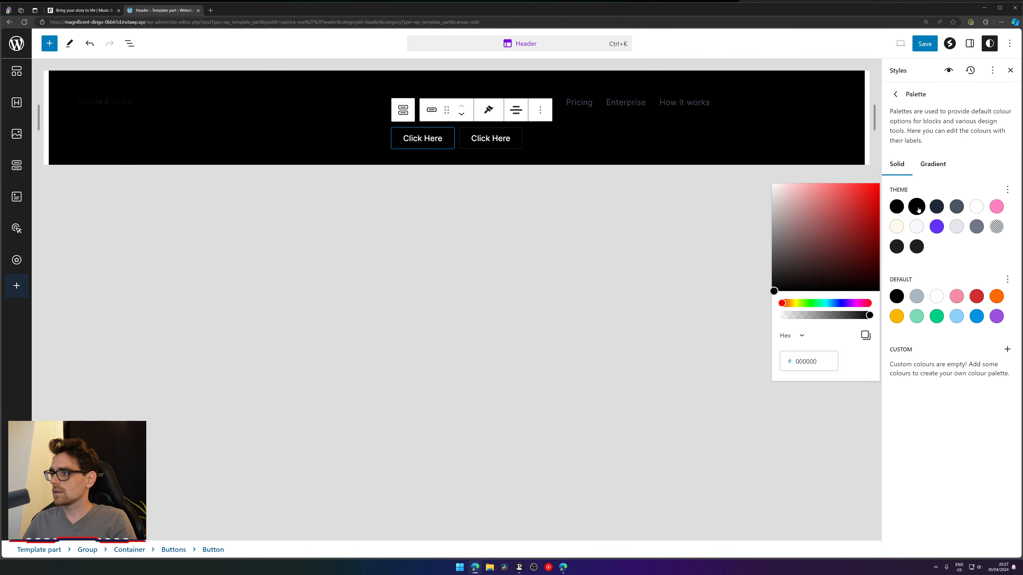
pyautogui.click(810, 362)
pyautogui.write('fff')
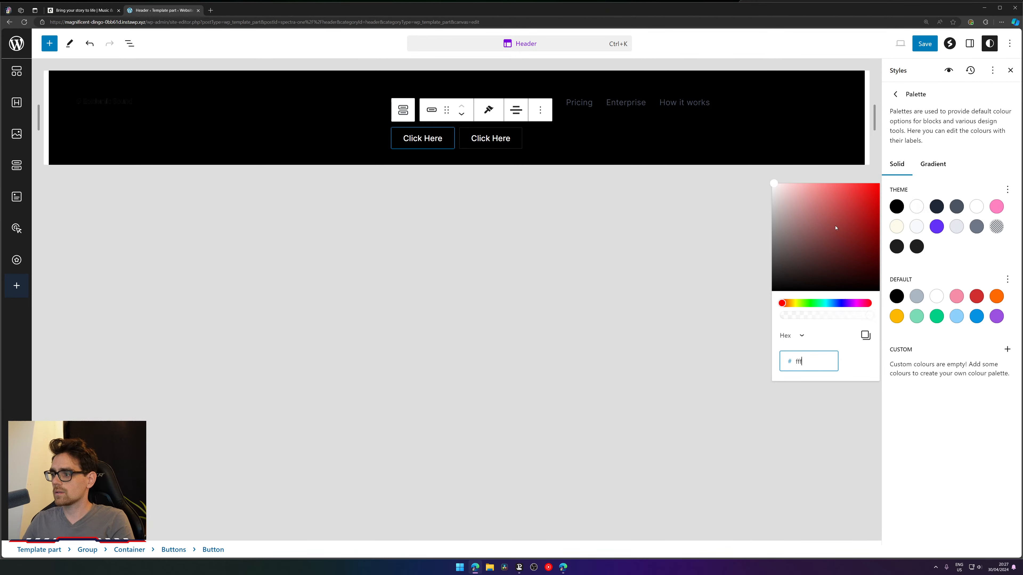
# - Select the header's outer Group block and set its background to the palette's second theme colour, white
pyautogui.click(196, 95)
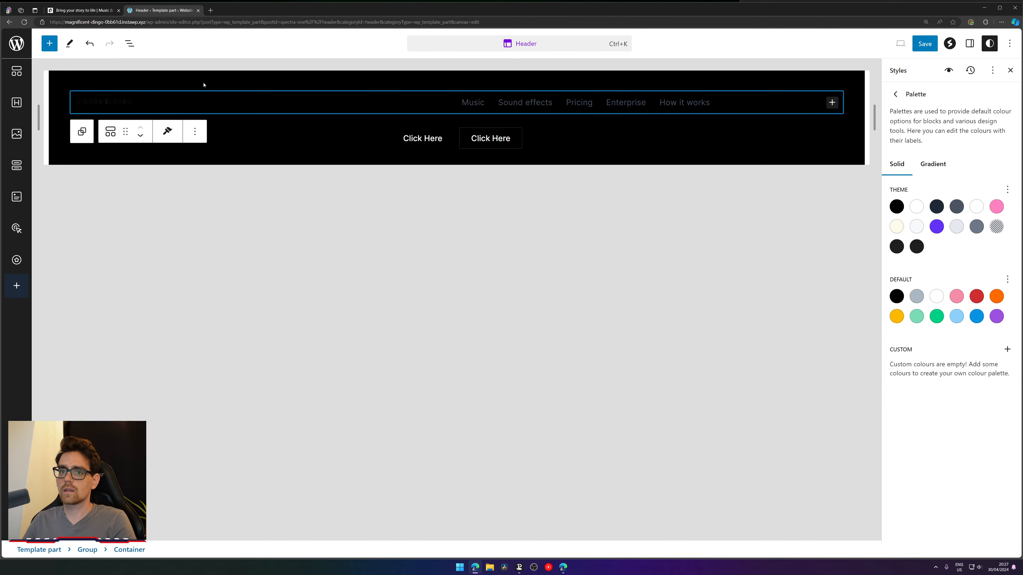
pyautogui.click(203, 85)
pyautogui.click(61, 77)
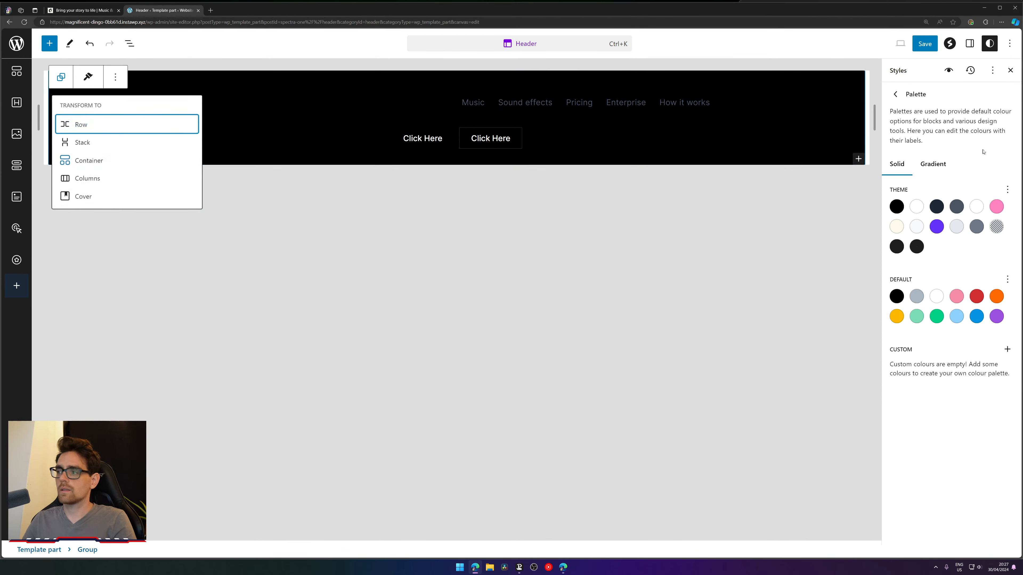
pyautogui.click(969, 43)
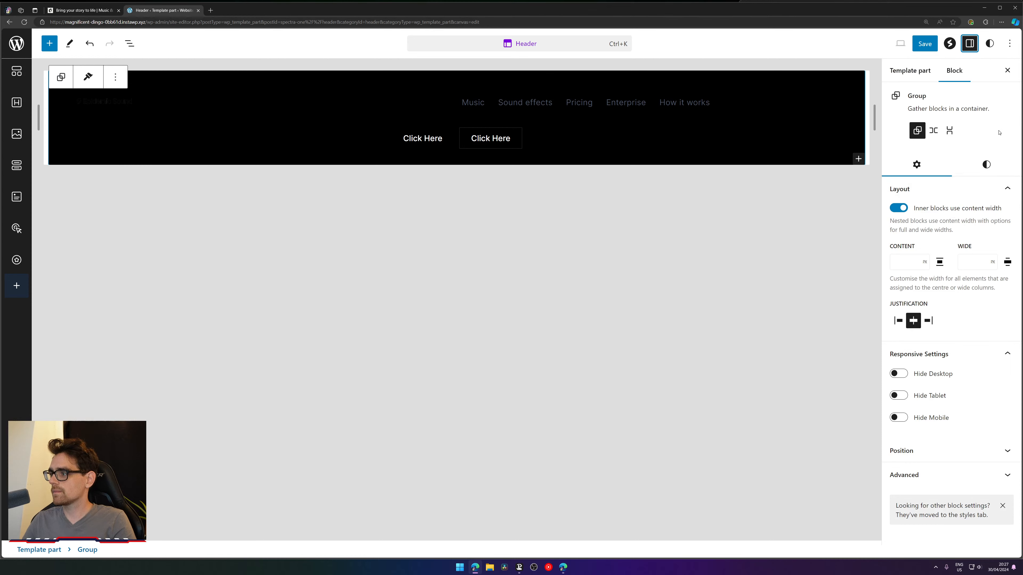
pyautogui.click(902, 231)
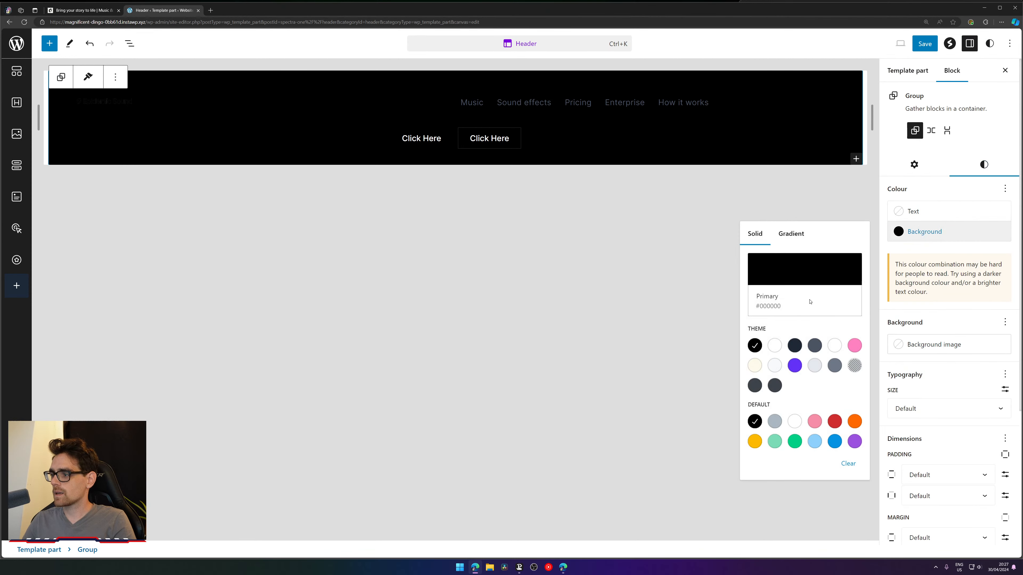
pyautogui.click(774, 346)
pyautogui.click(501, 276)
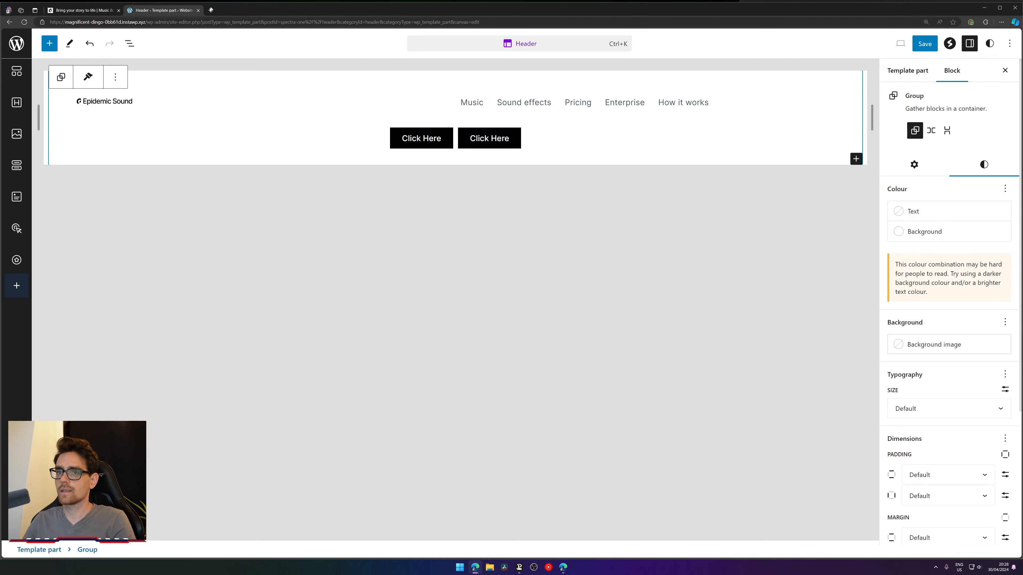
# - Check the Log in button on the Epidemic Sound page, and try light grey E6E9EF as the first header button's text colour
pyautogui.click(52, 10)
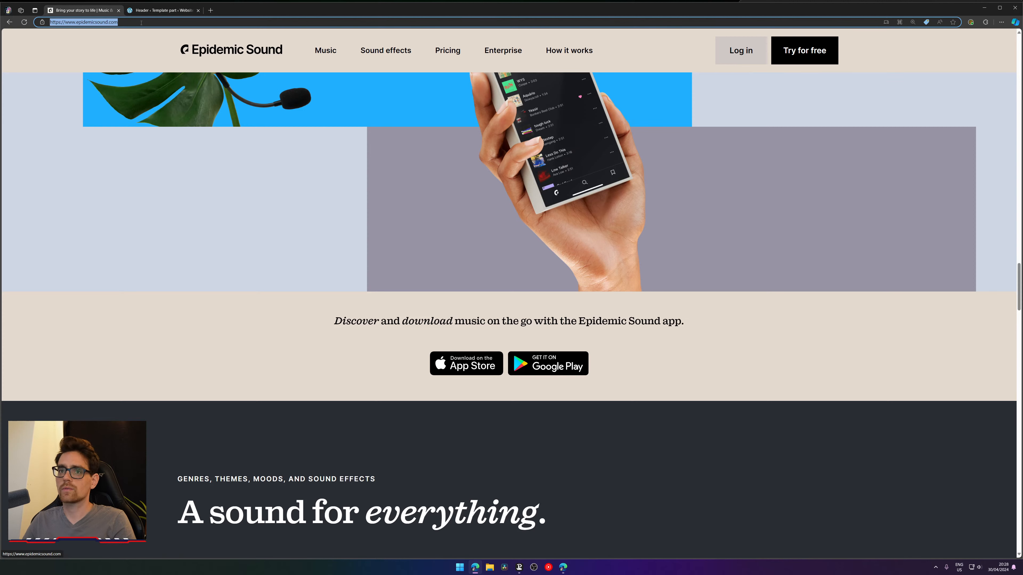
pyautogui.rightClick(747, 62)
pyautogui.click(768, 123)
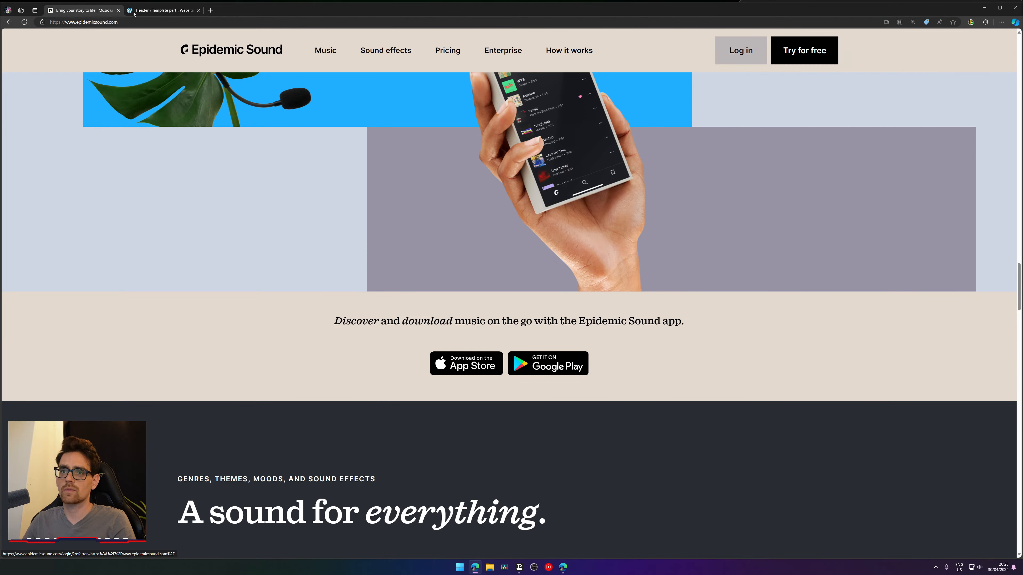
pyautogui.click(134, 11)
pyautogui.click(396, 146)
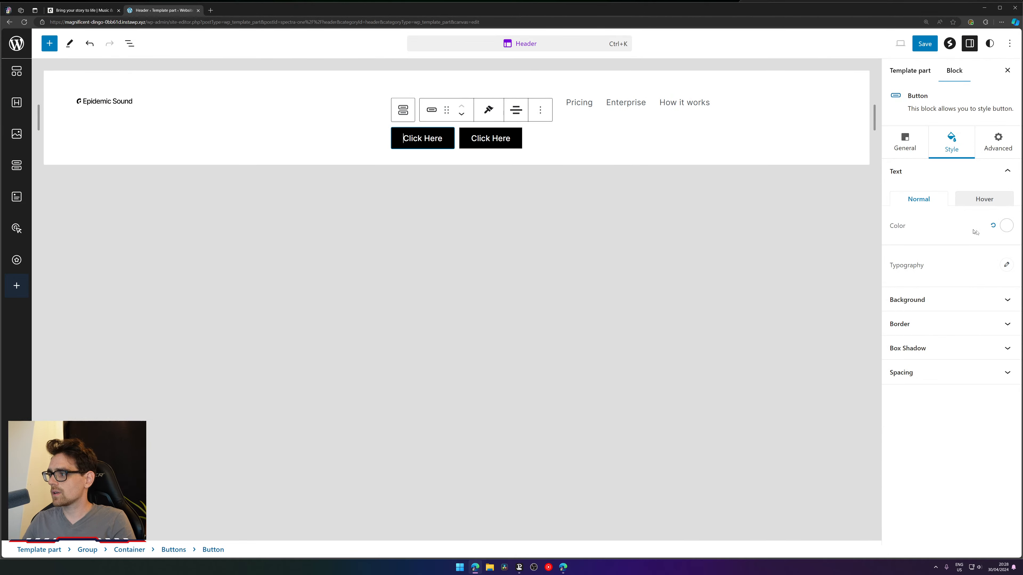
pyautogui.click(1006, 226)
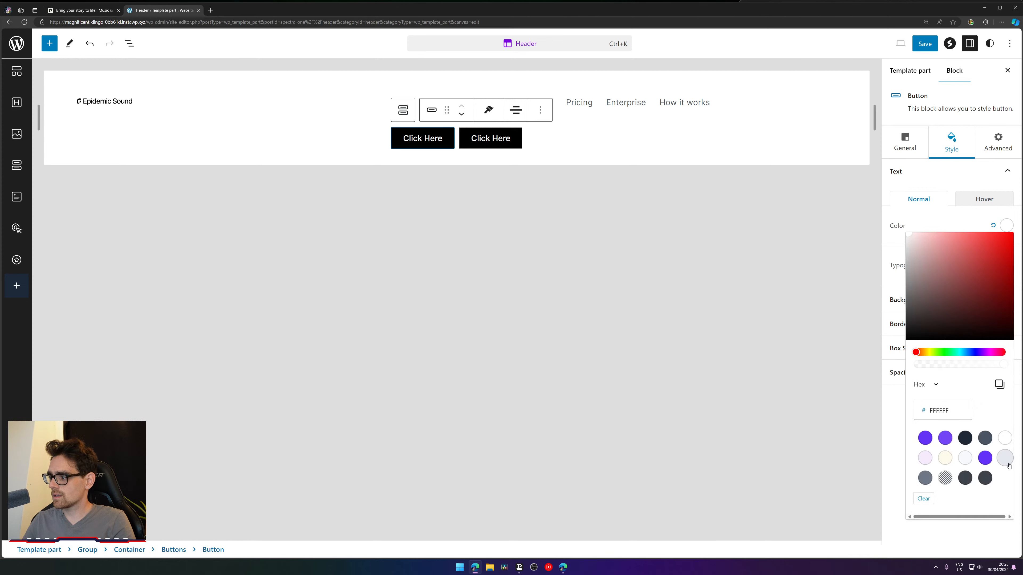
pyautogui.click(1005, 458)
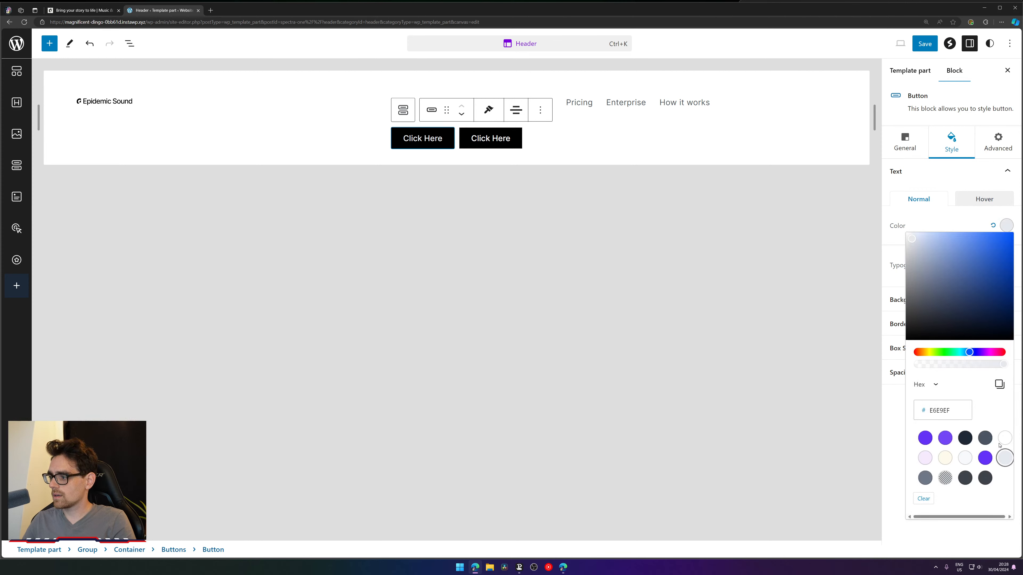
pyautogui.click(950, 221)
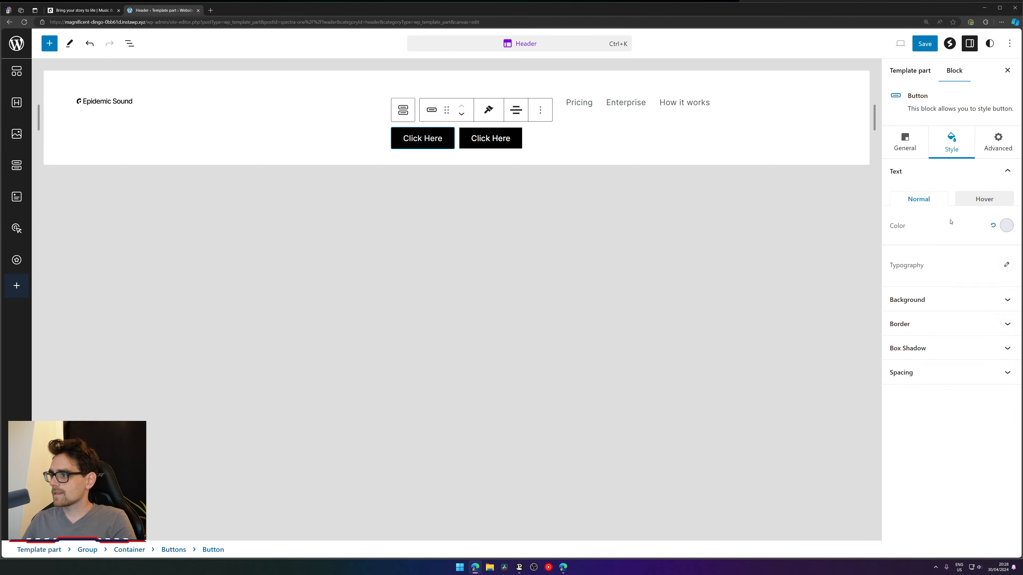
# - Try purple 7345F7 on the first button's text, and set the text colour to the purple in the first palette swatch
pyautogui.click(421, 162)
pyautogui.click(402, 138)
pyautogui.click(1005, 227)
pyautogui.click(945, 438)
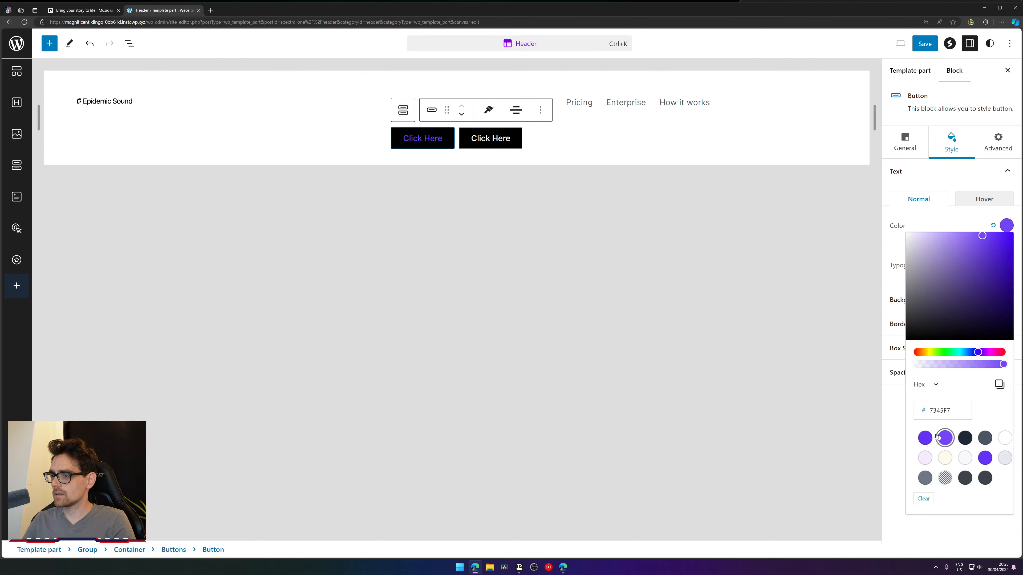
pyautogui.click(925, 437)
pyautogui.click(967, 210)
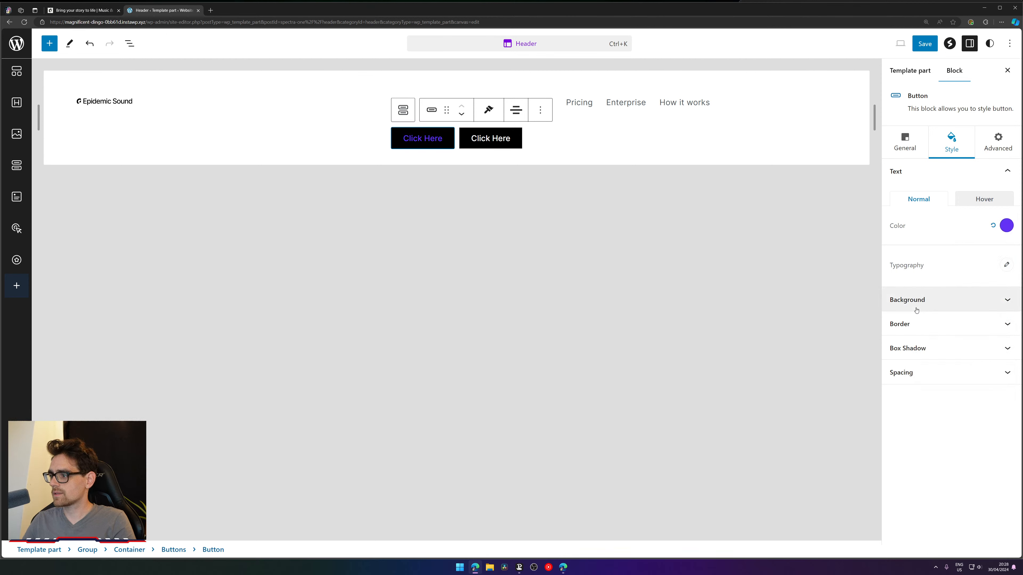
# - Set the first button's normal background colour to the light grey palette colour E6E9EF
pyautogui.click(919, 299)
pyautogui.click(1004, 291)
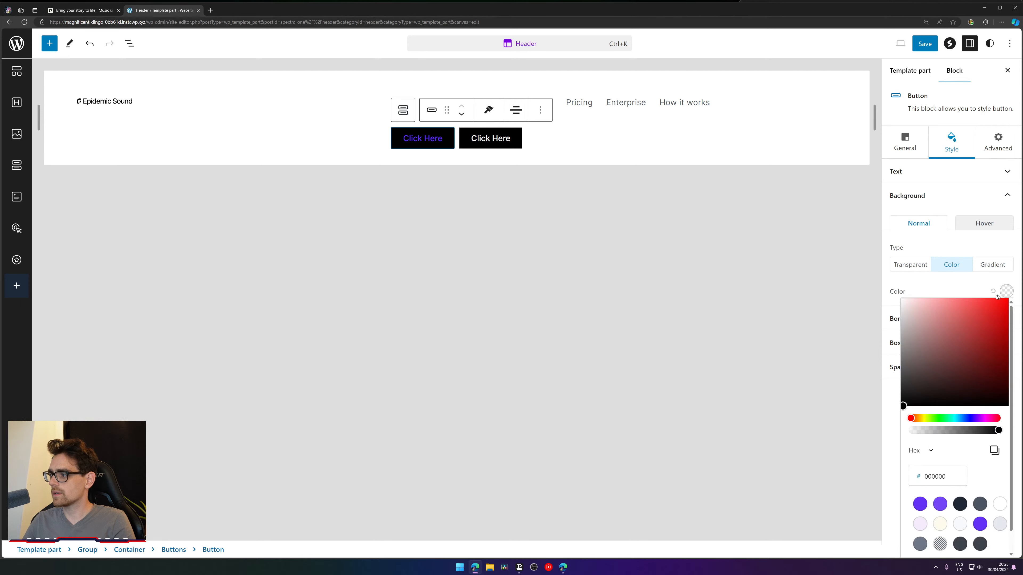
pyautogui.click(999, 524)
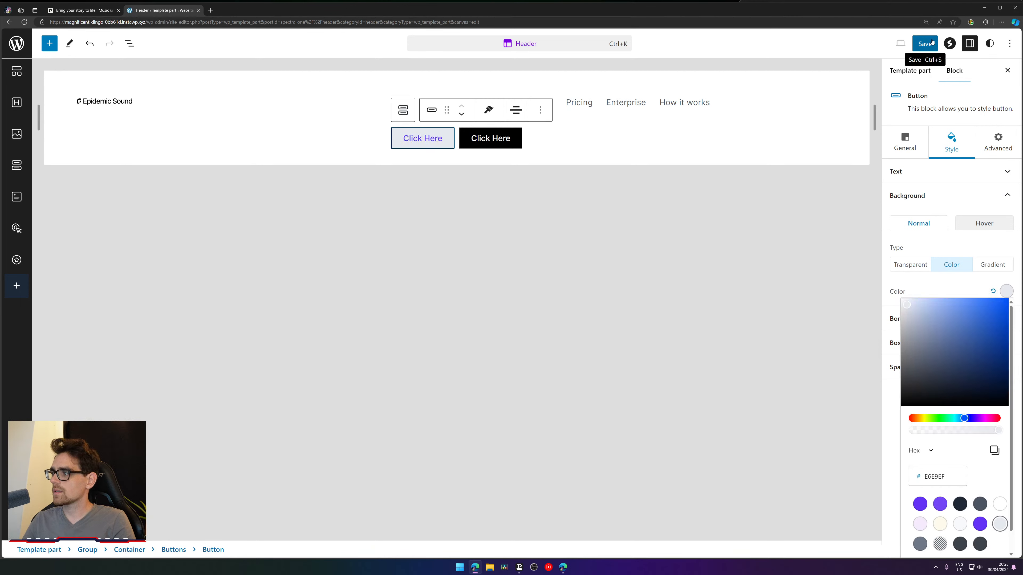
# - Open the site-wide colour palette in the global styles for editing
pyautogui.click(989, 43)
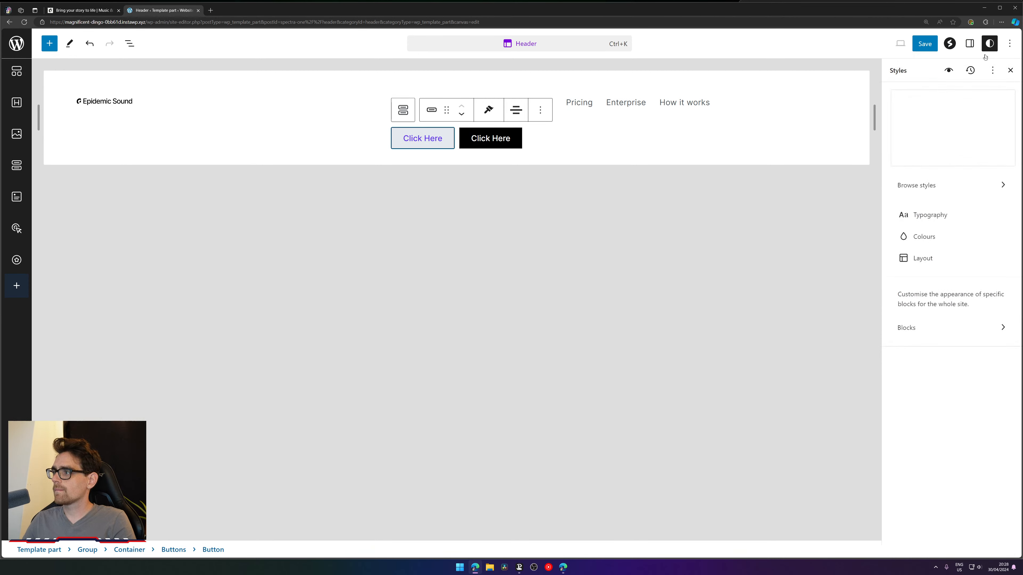
pyautogui.click(956, 237)
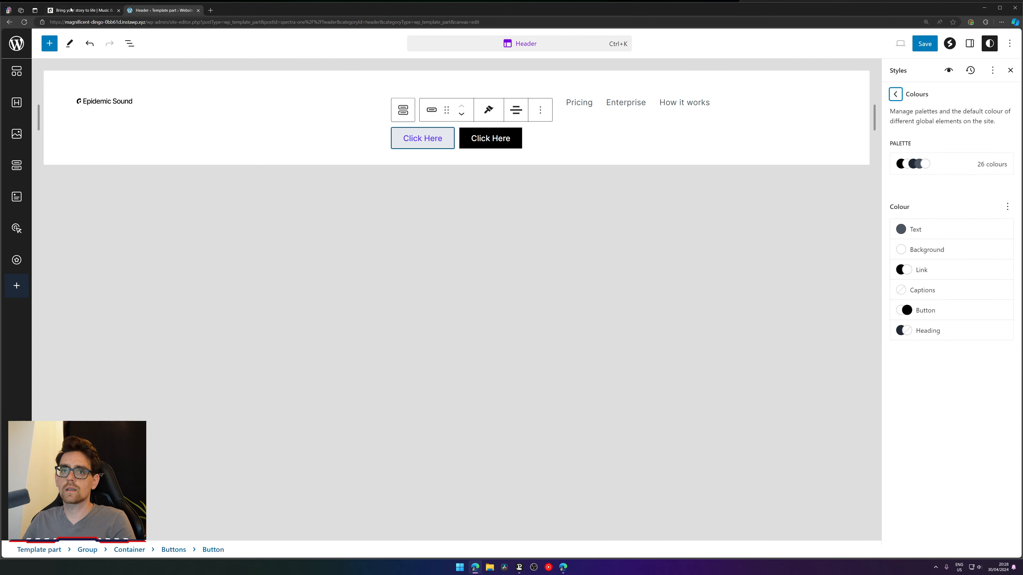
pyautogui.click(84, 10)
pyautogui.click(160, 11)
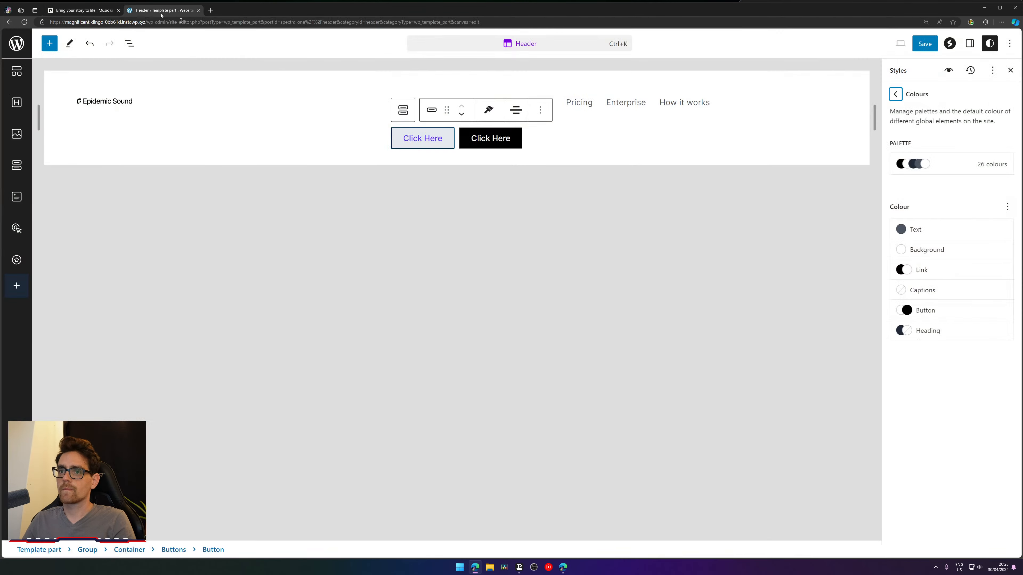
pyautogui.click(922, 169)
# - Inspect the Epidemic Sound page's Log in button in the developer tools and examine its parent container's styles and computed values for colours
pyautogui.click(85, 11)
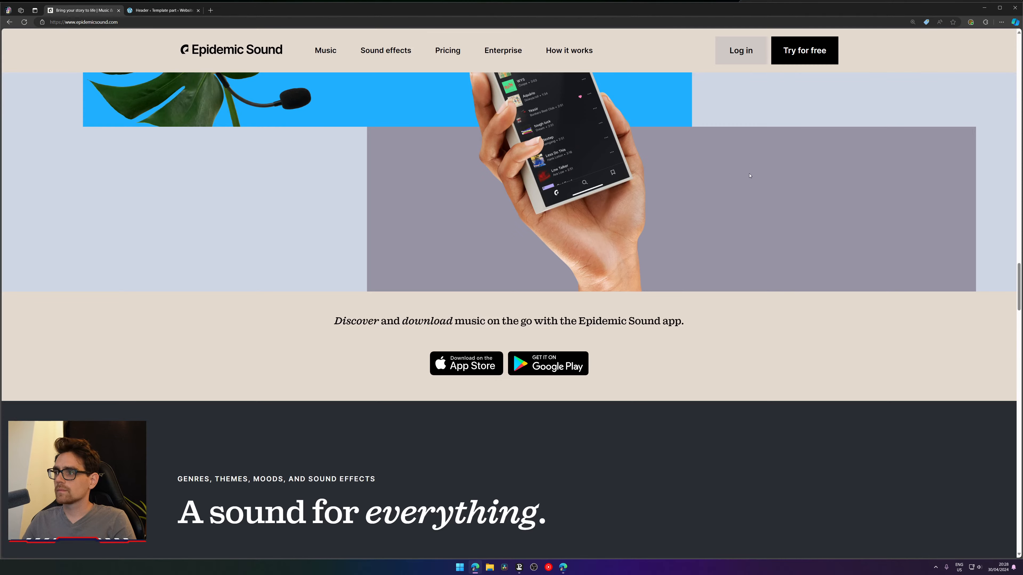
pyautogui.scroll(2, 750, 175)
pyautogui.rightClick(725, 57)
pyautogui.click(739, 169)
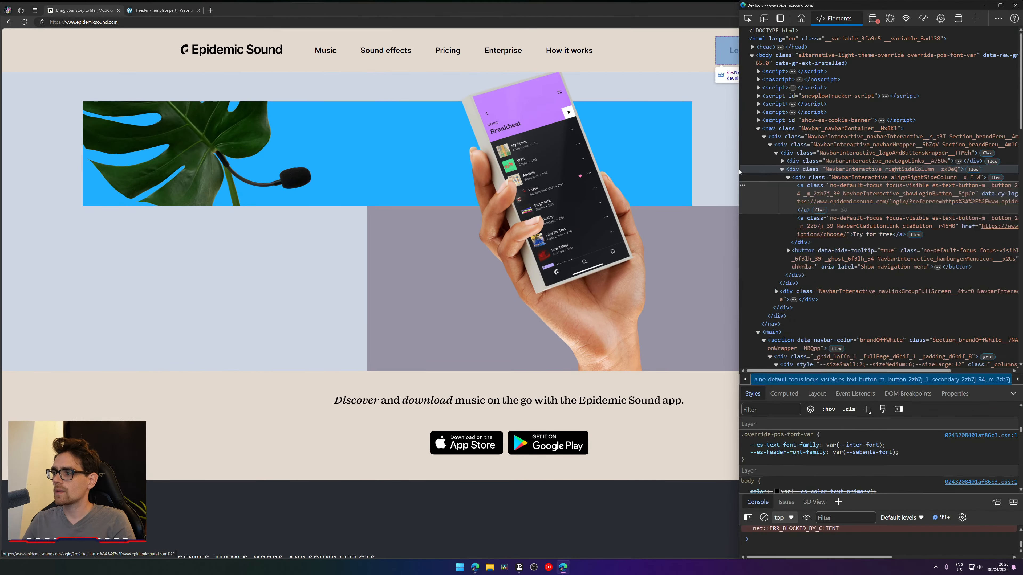
pyautogui.click(850, 177)
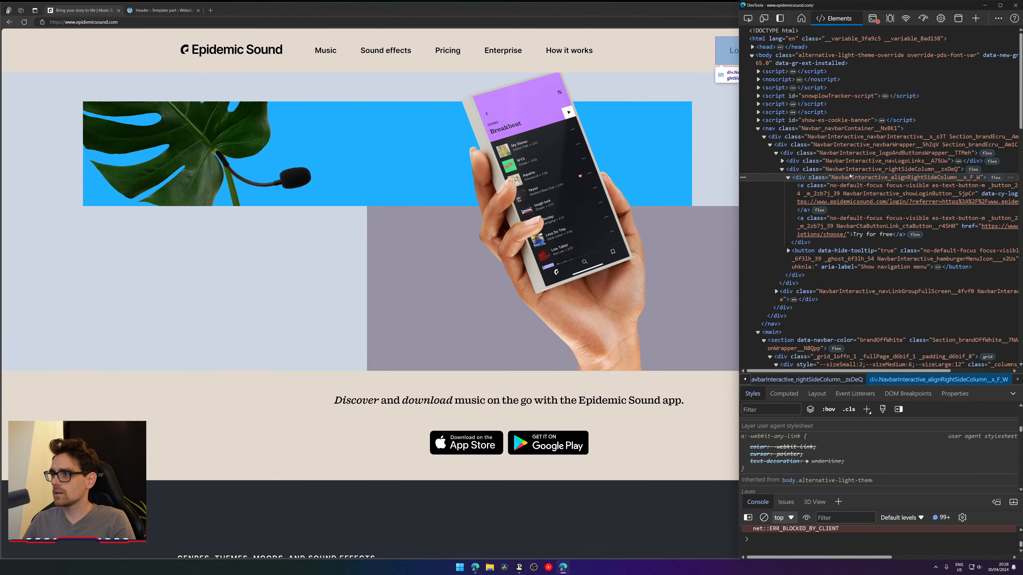
pyautogui.scroll(-3, 884, 468)
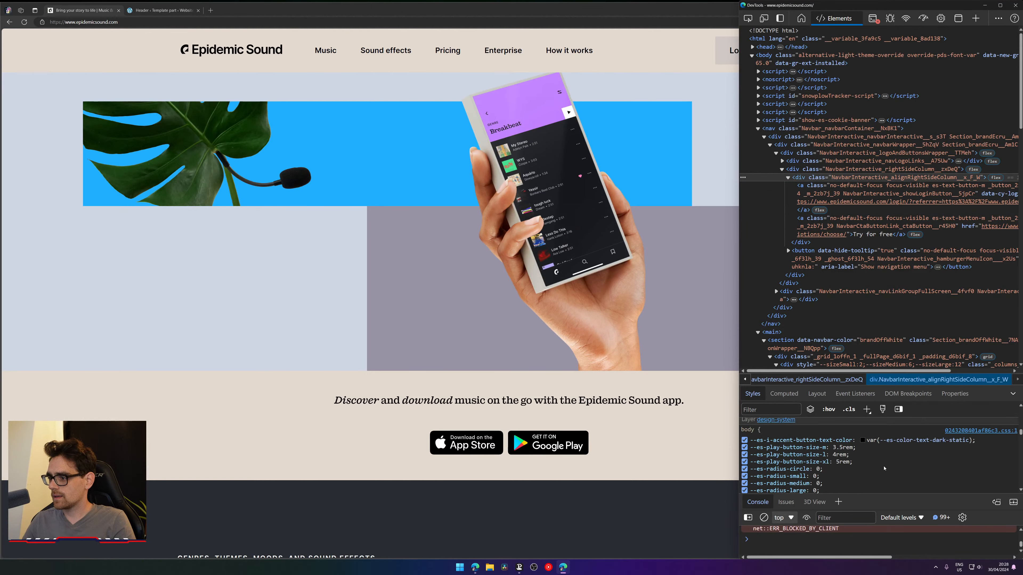
pyautogui.click(783, 394)
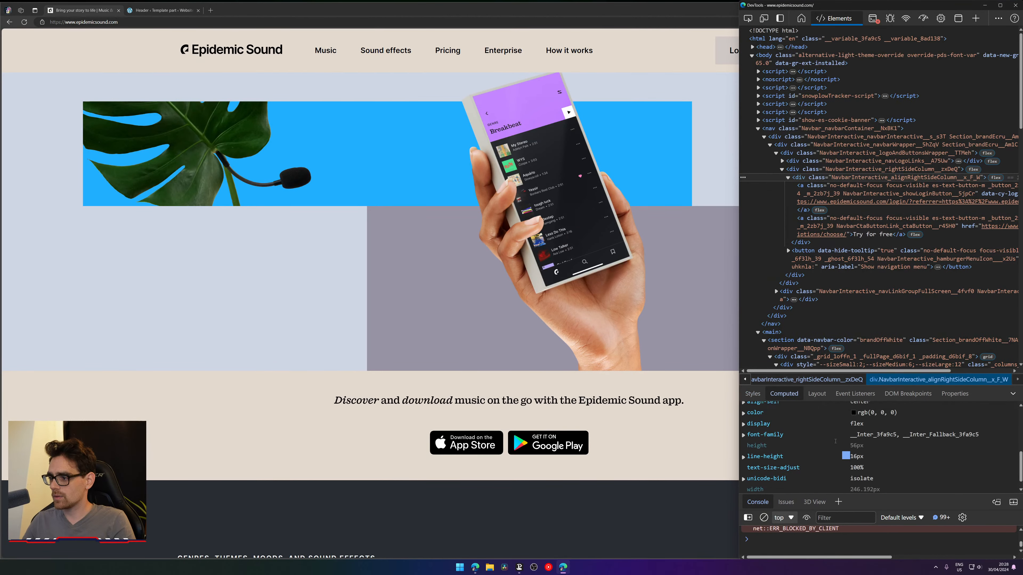
pyautogui.scroll(-2, 836, 441)
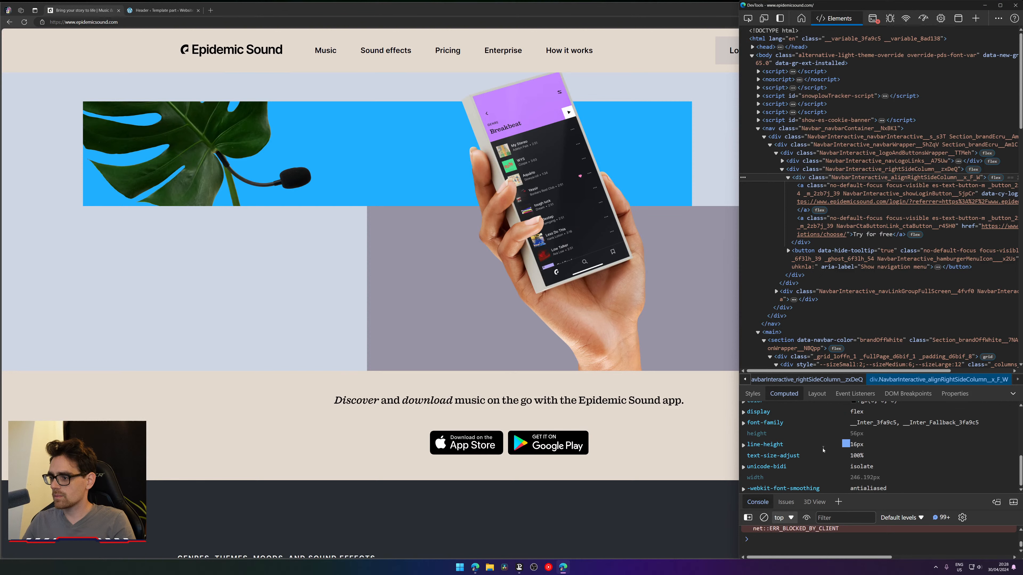
pyautogui.scroll(6, 817, 457)
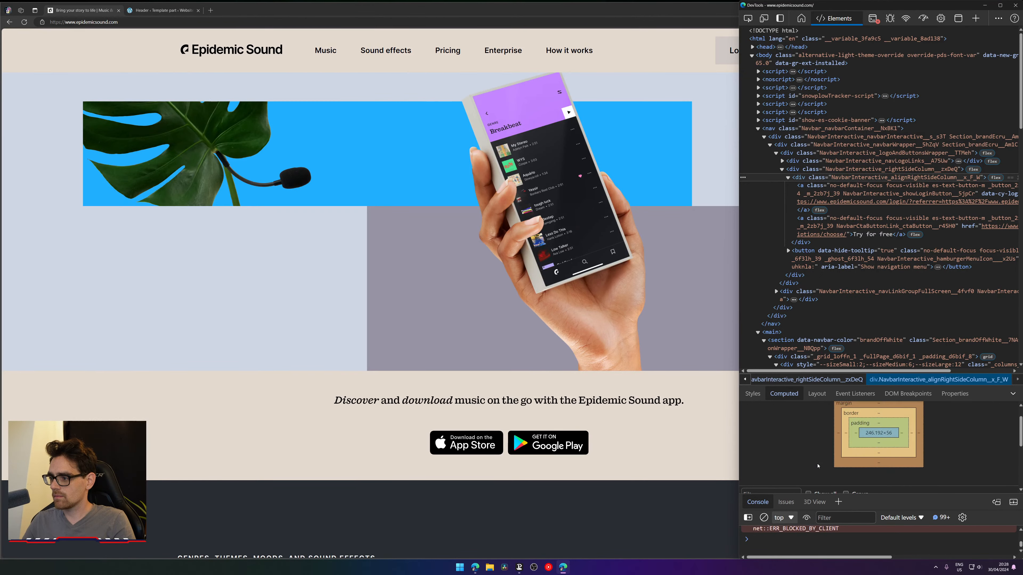
pyautogui.scroll(-3, 818, 464)
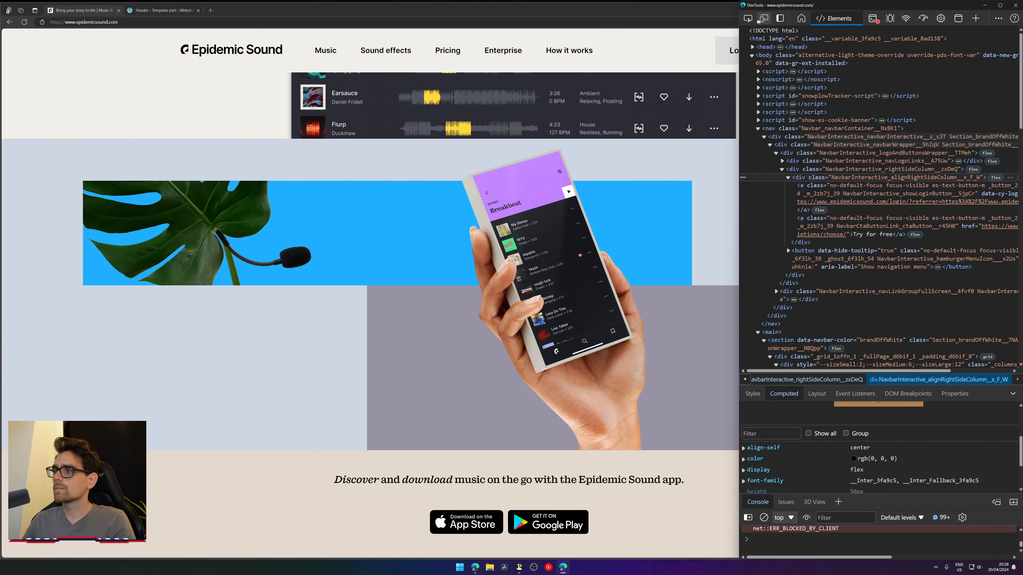
# - Examine the Log in link's colour styles and copy the hex #f1f0eb from the page's brand off-white background variable
pyautogui.click(849, 197)
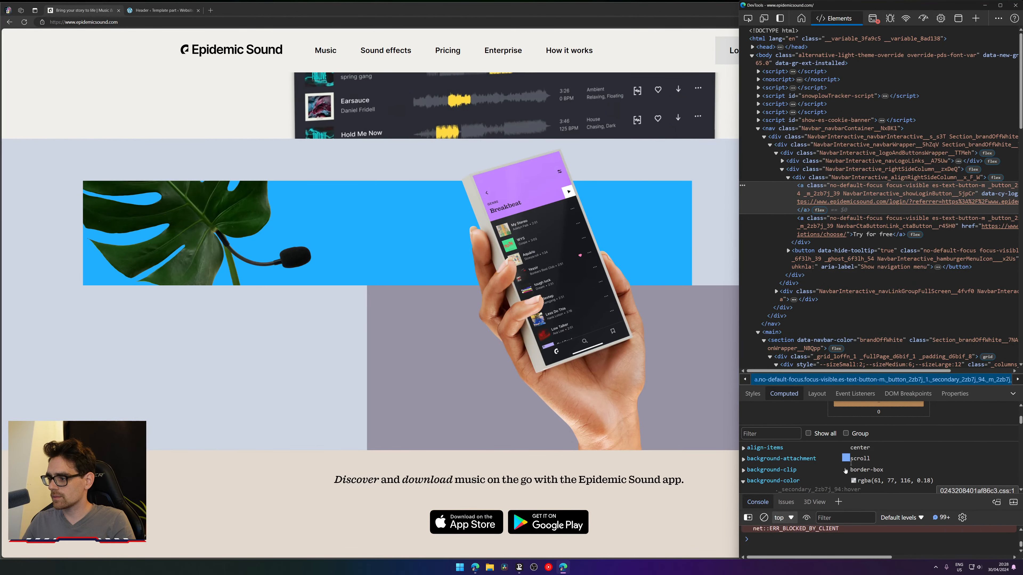
pyautogui.click(842, 481)
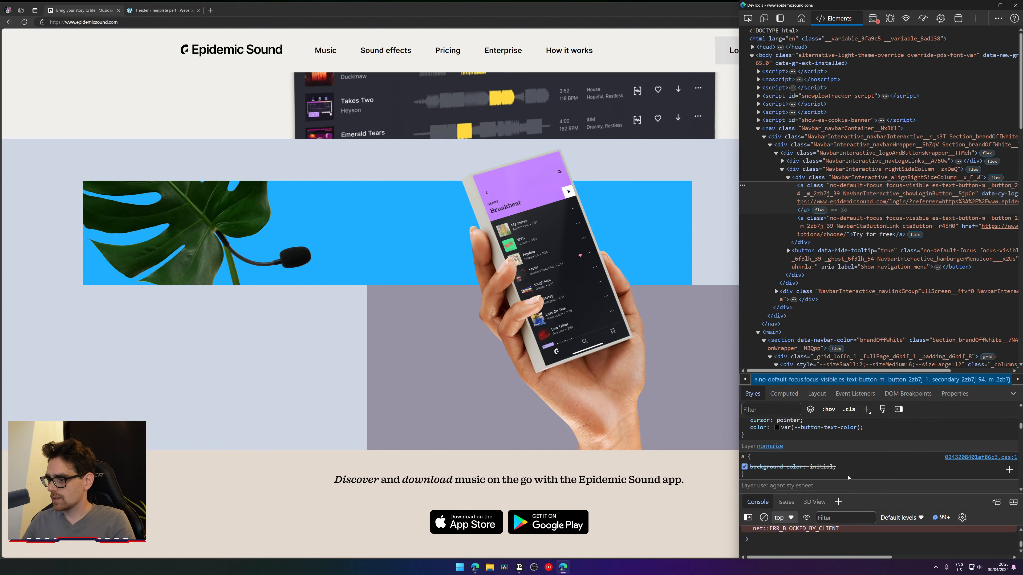
pyautogui.scroll(6, 850, 469)
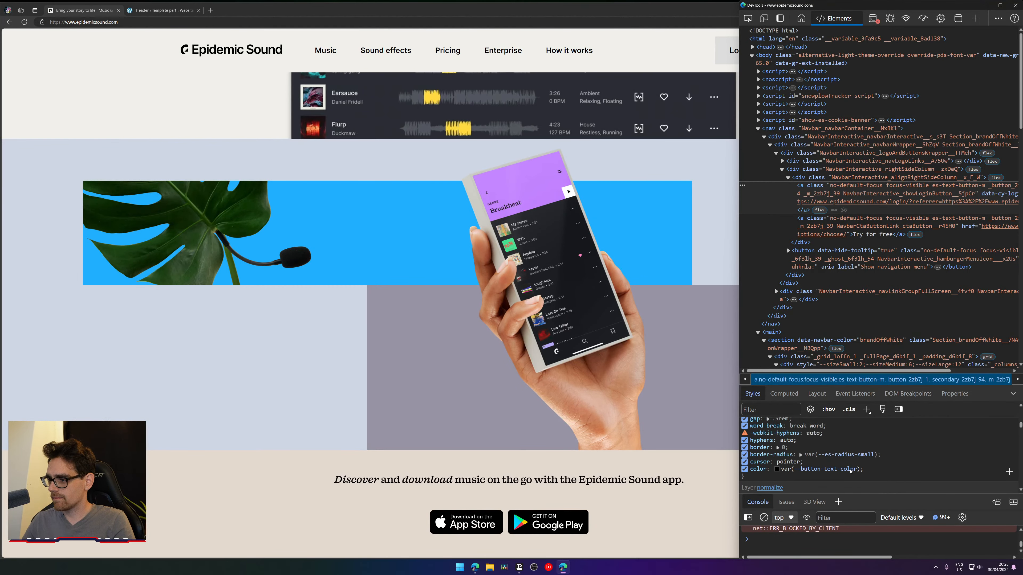
pyautogui.scroll(-6, 850, 472)
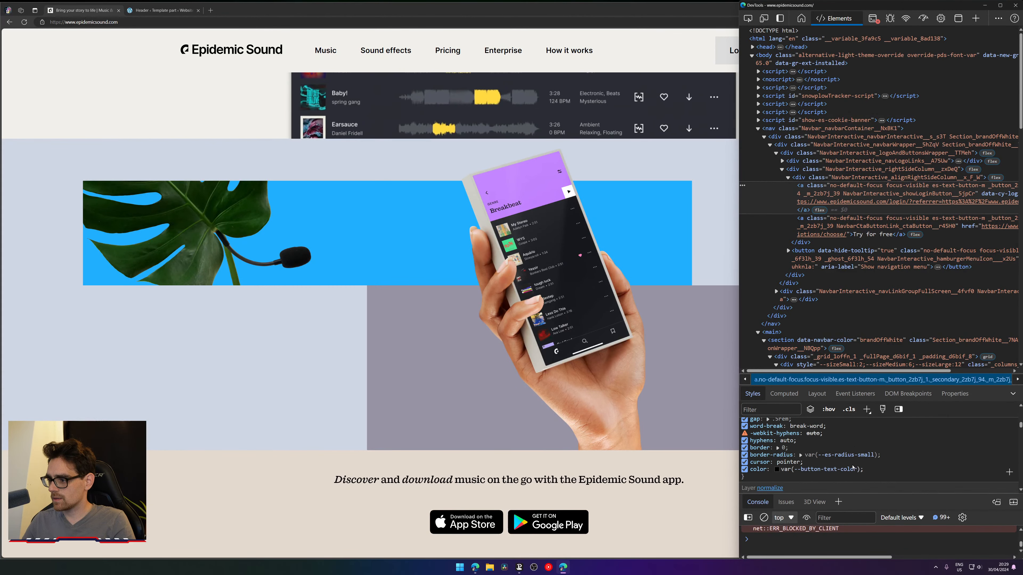
pyautogui.scroll(-2, 853, 467)
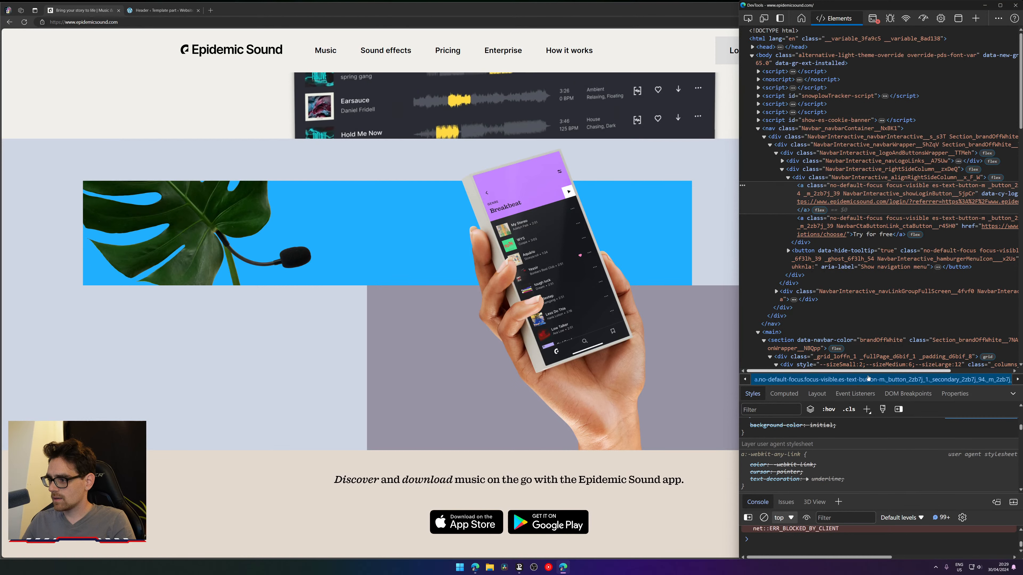
pyautogui.moveTo(870, 389); pyautogui.dragTo(873, 204)
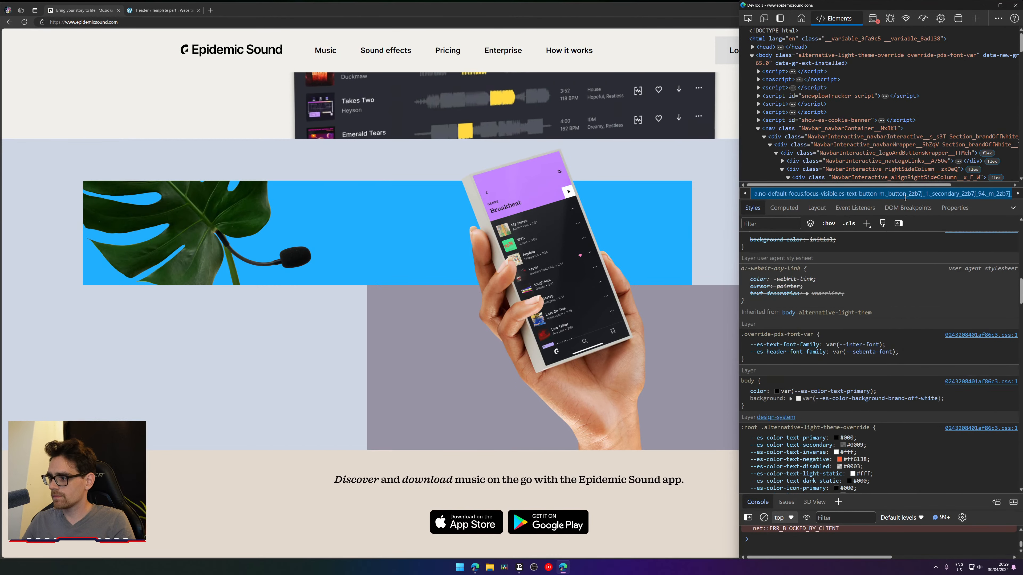
pyautogui.click(891, 398)
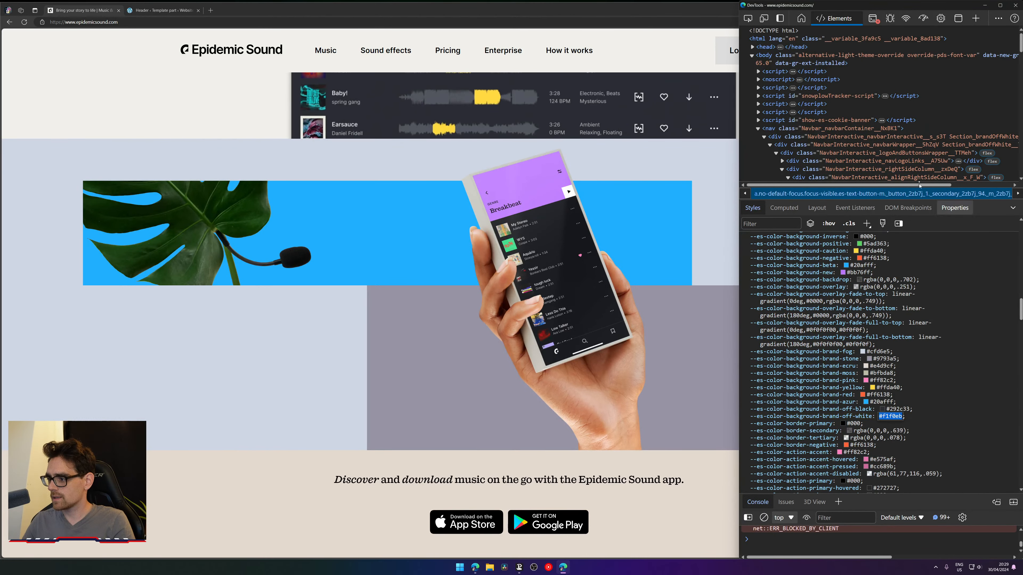
# - In the WordPress site-wide palette, set the fourth theme colour to hex F1F0EB
pyautogui.click(132, 11)
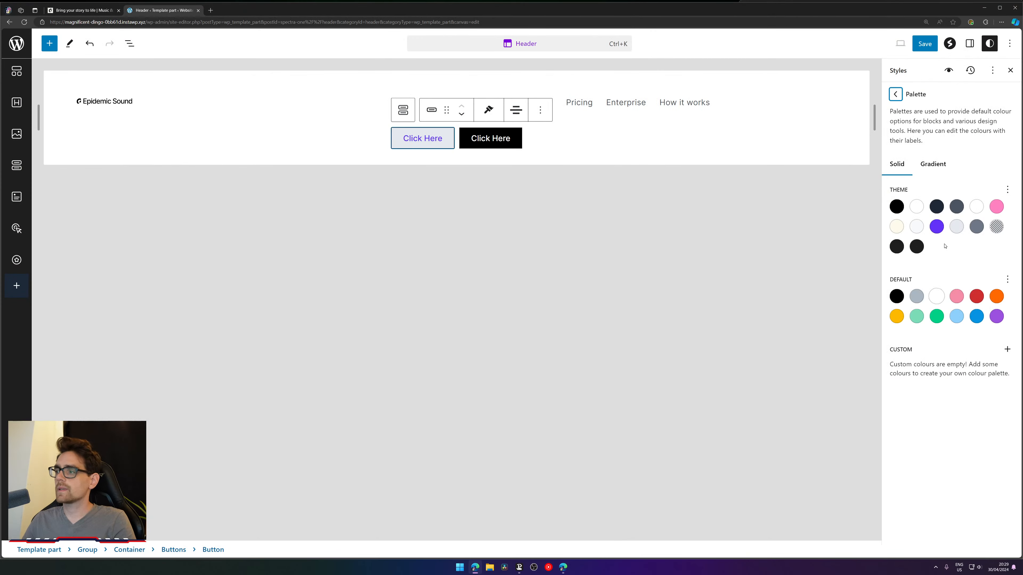
pyautogui.click(938, 207)
pyautogui.click(958, 207)
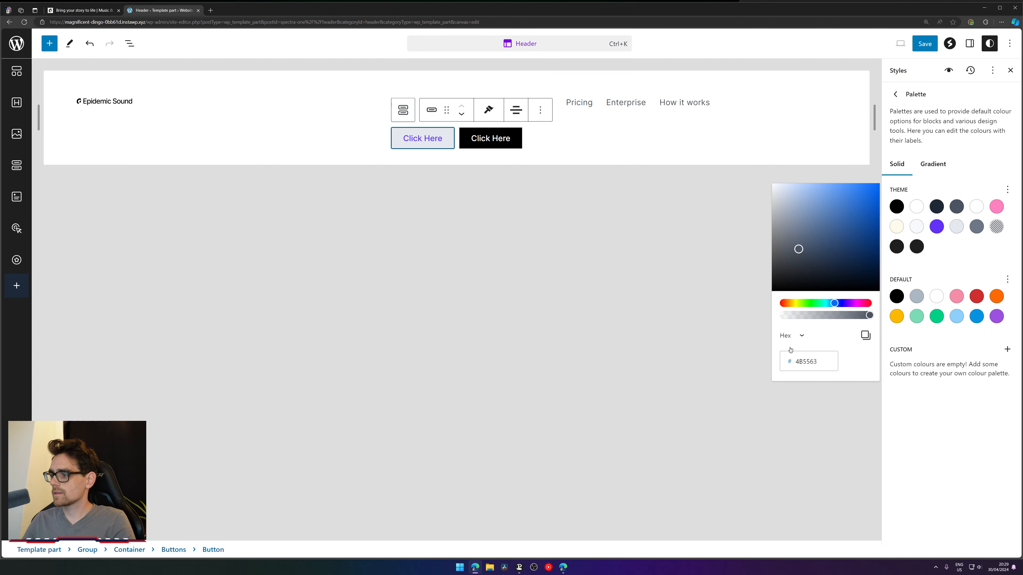
pyautogui.hotkey('ctrl', 'v')
pyautogui.hotkey('ctrl', 'a')
pyautogui.hotkey('ctrl', 'v')
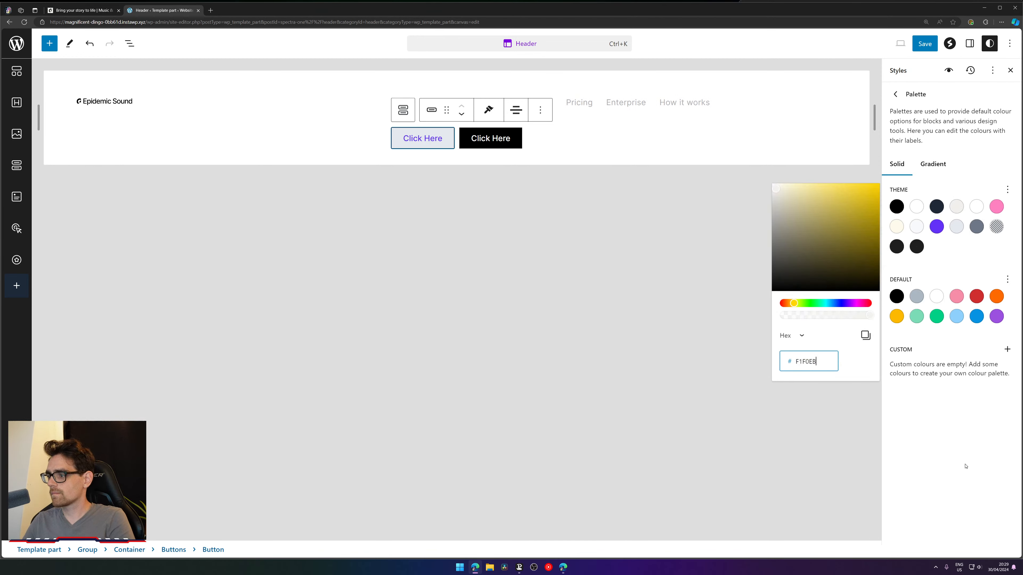
pyautogui.moveTo(967, 375); pyautogui.dragTo(963, 374)
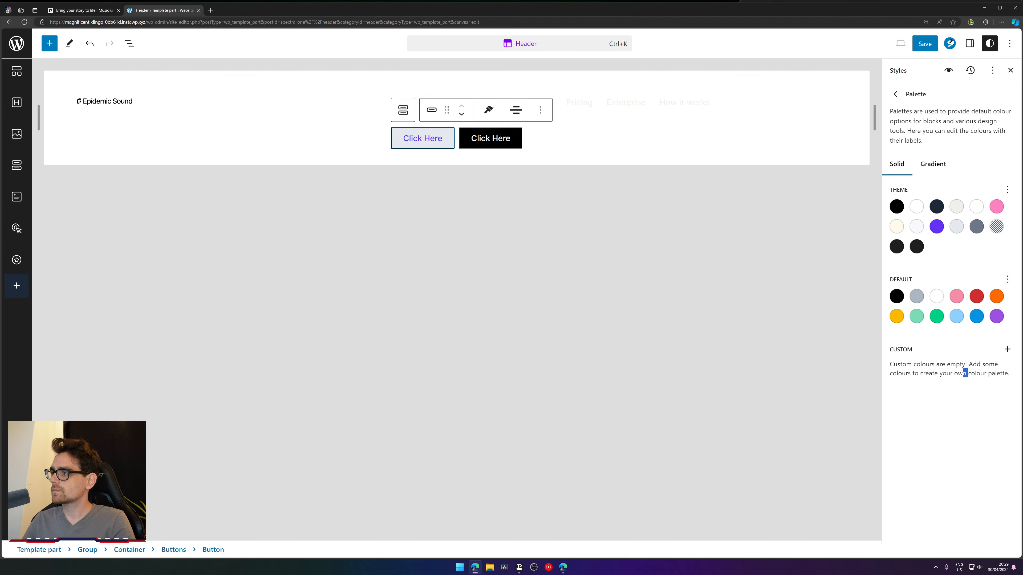
# - Try hex F1F0EB and the cream palette colour as the normal background of the first header button
pyautogui.click(970, 43)
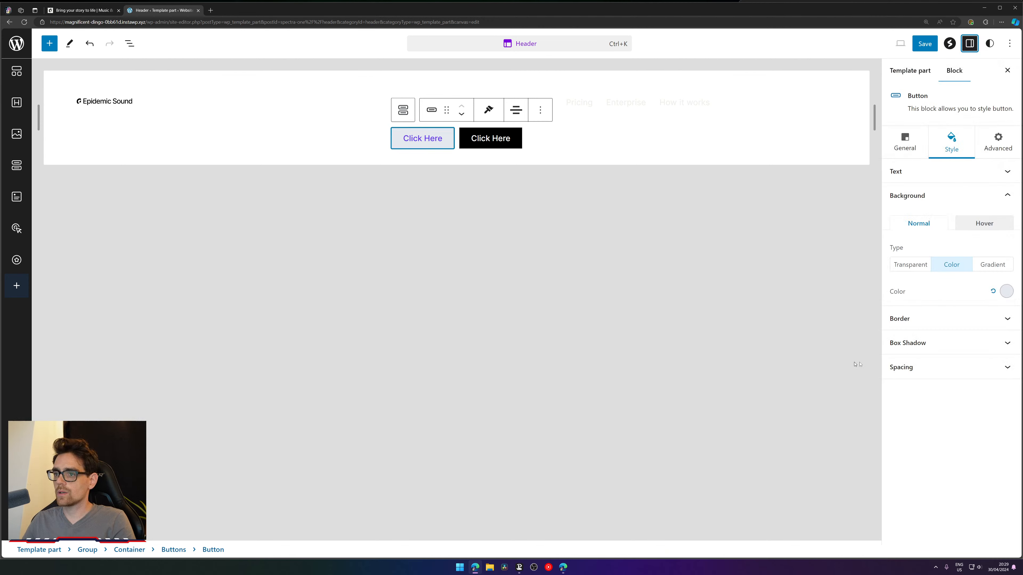
pyautogui.click(1003, 319)
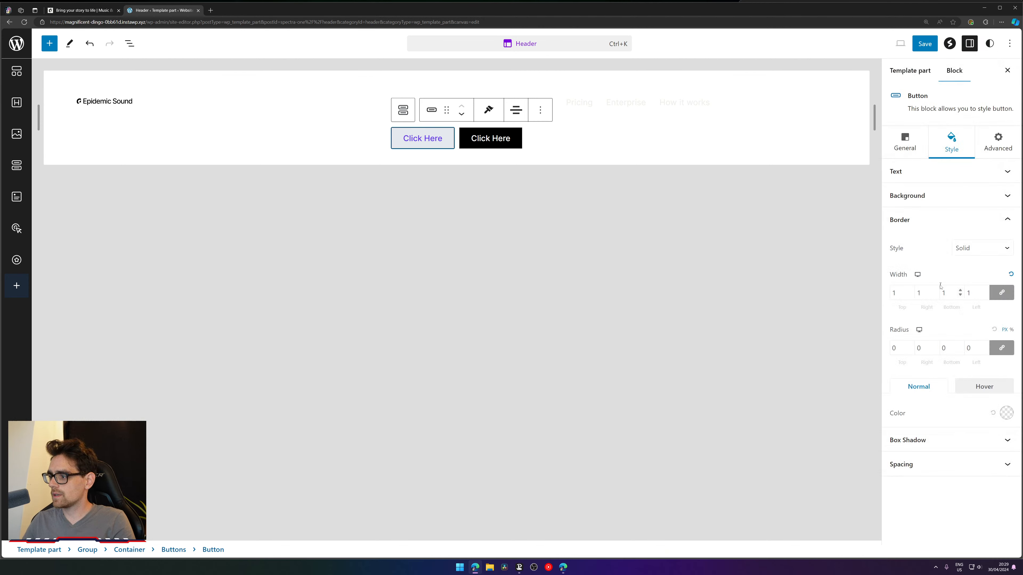
pyautogui.click(937, 202)
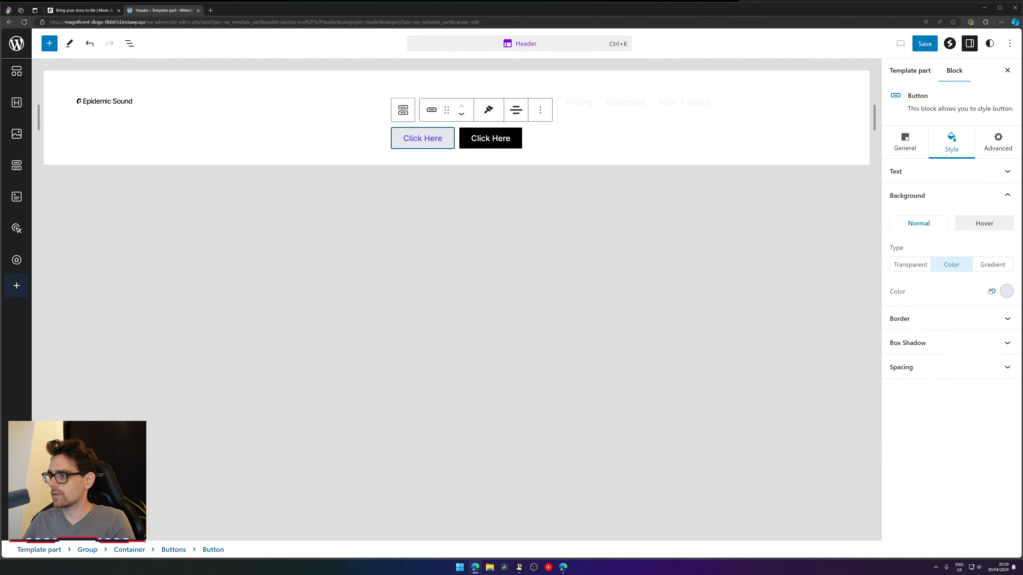
pyautogui.click(1007, 292)
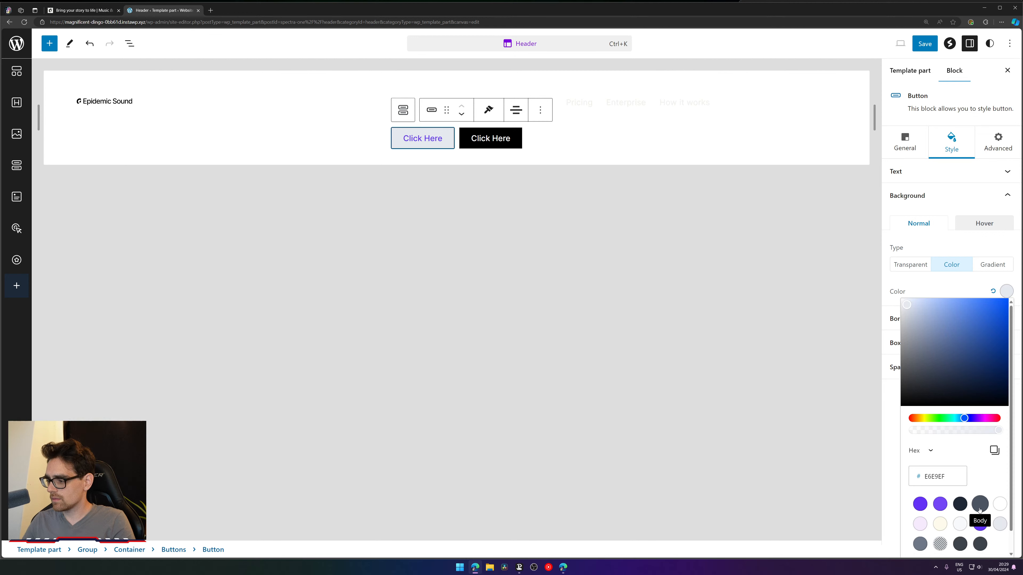
pyautogui.doubleClick(938, 477)
pyautogui.write('F1F0EB')
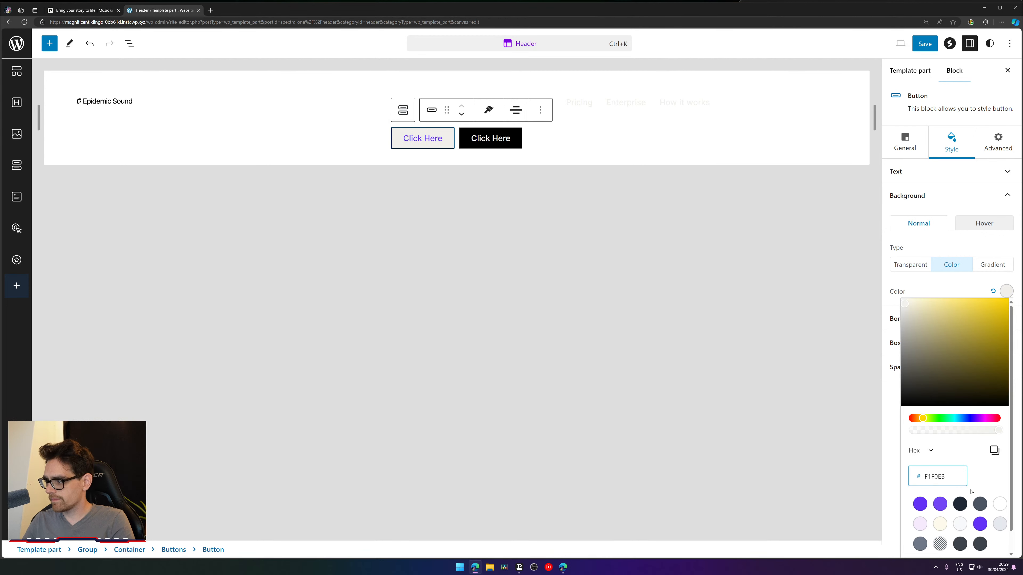
pyautogui.click(941, 525)
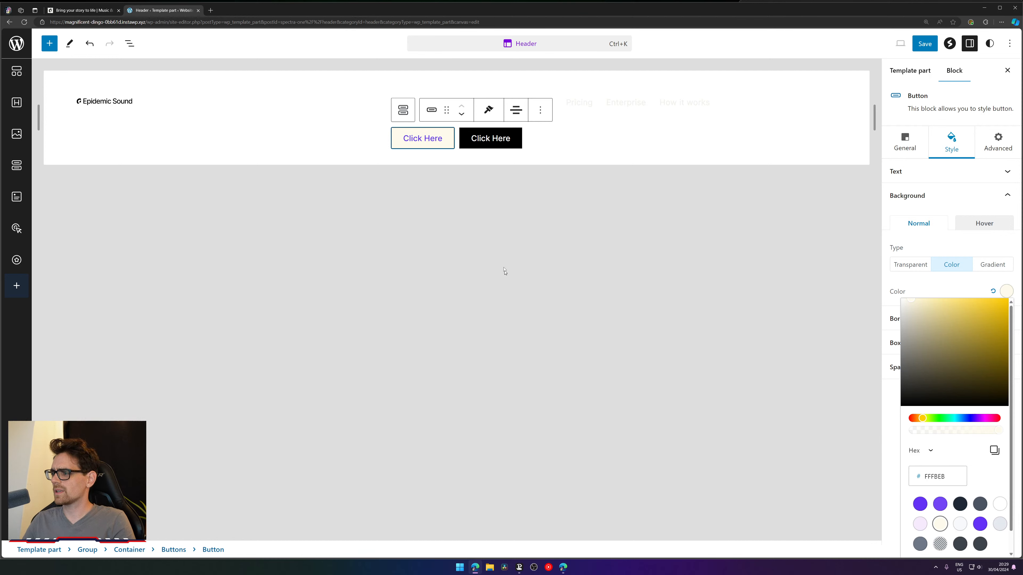
pyautogui.moveTo(931, 299); pyautogui.dragTo(930, 307)
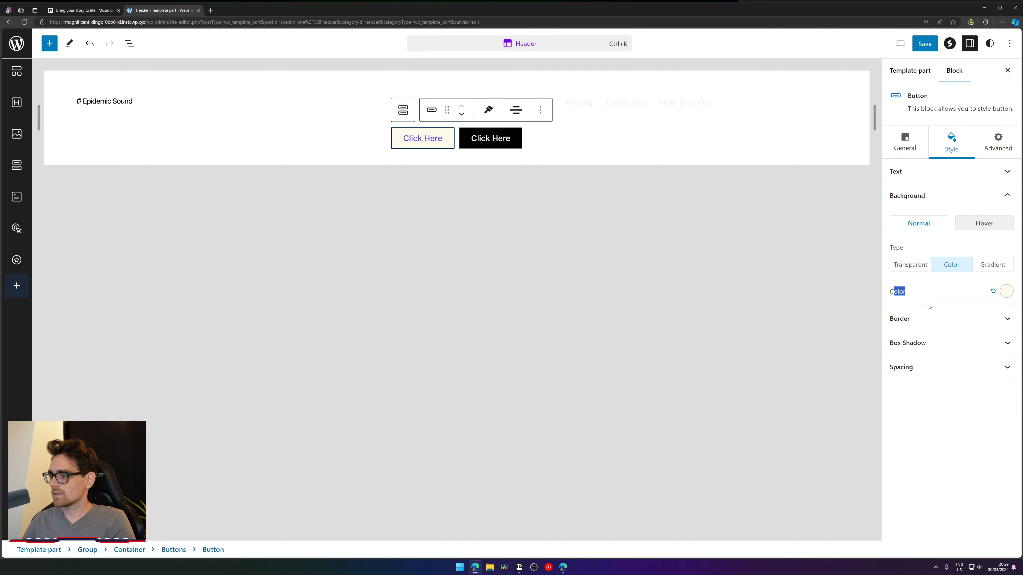
# - Inspect the Epidemic Sound page's Log in button and copy its computed background colour rgba(61, 77, 116, 0.18)
pyautogui.click(115, 3)
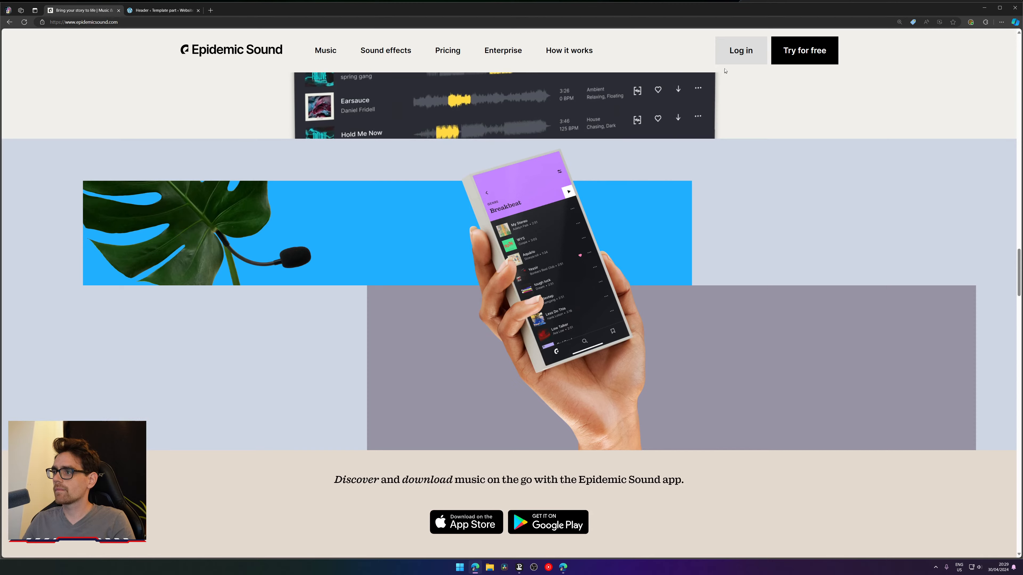
pyautogui.rightClick(729, 61)
pyautogui.click(748, 172)
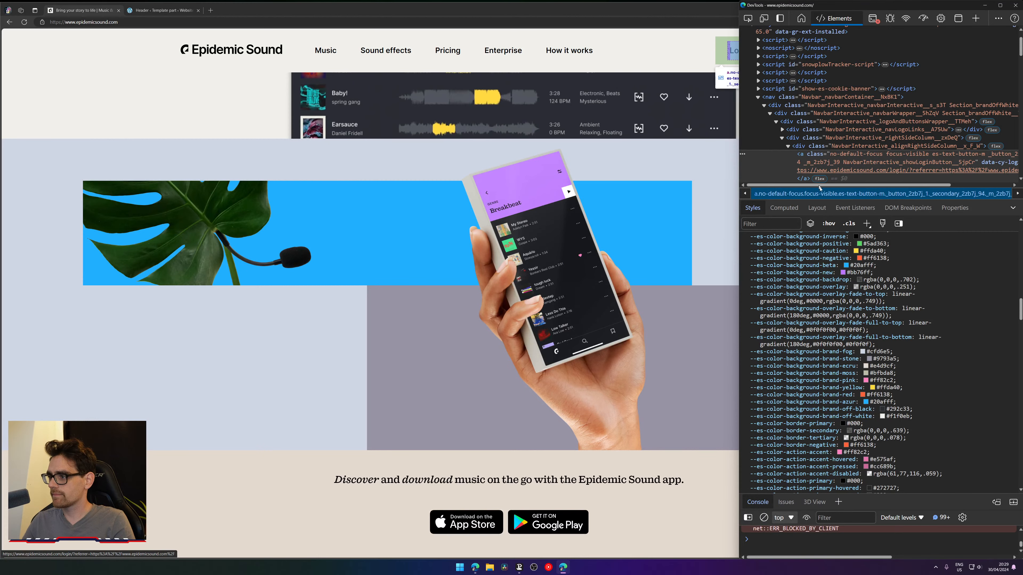
pyautogui.click(792, 209)
pyautogui.scroll(5, 902, 306)
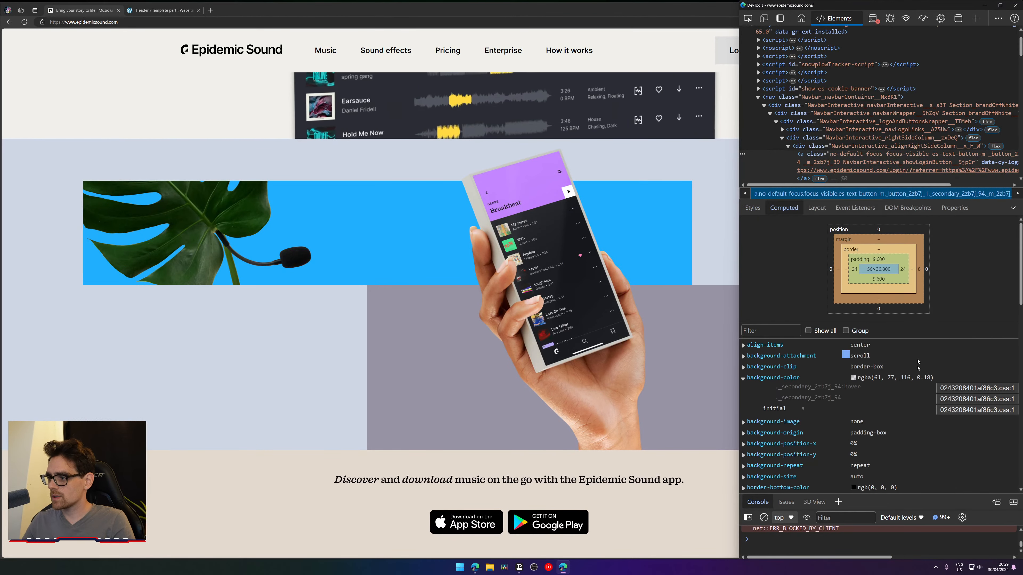
pyautogui.click(878, 378)
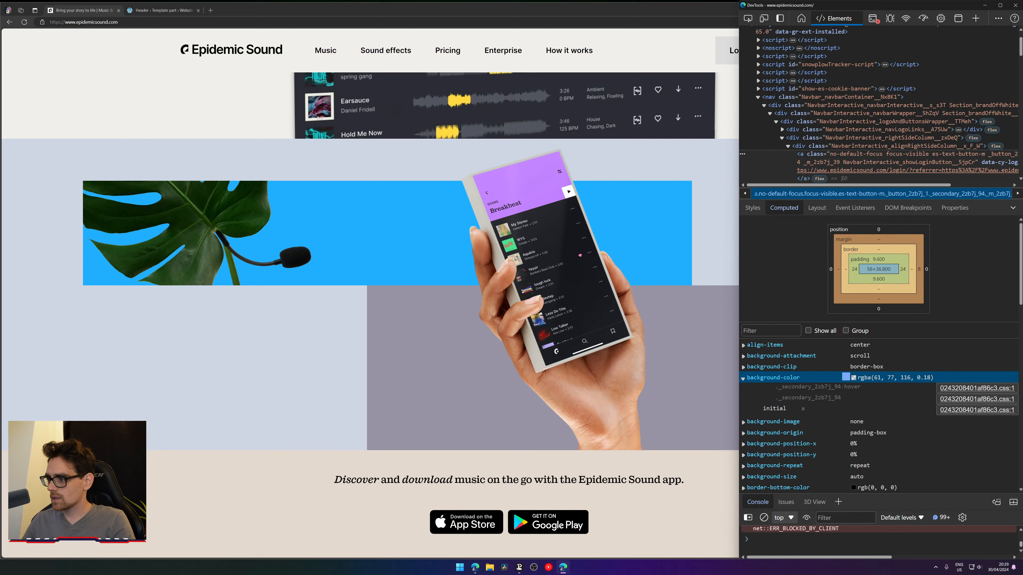
pyautogui.tripleClick(885, 379)
pyautogui.hotkey('ctrl', 'c')
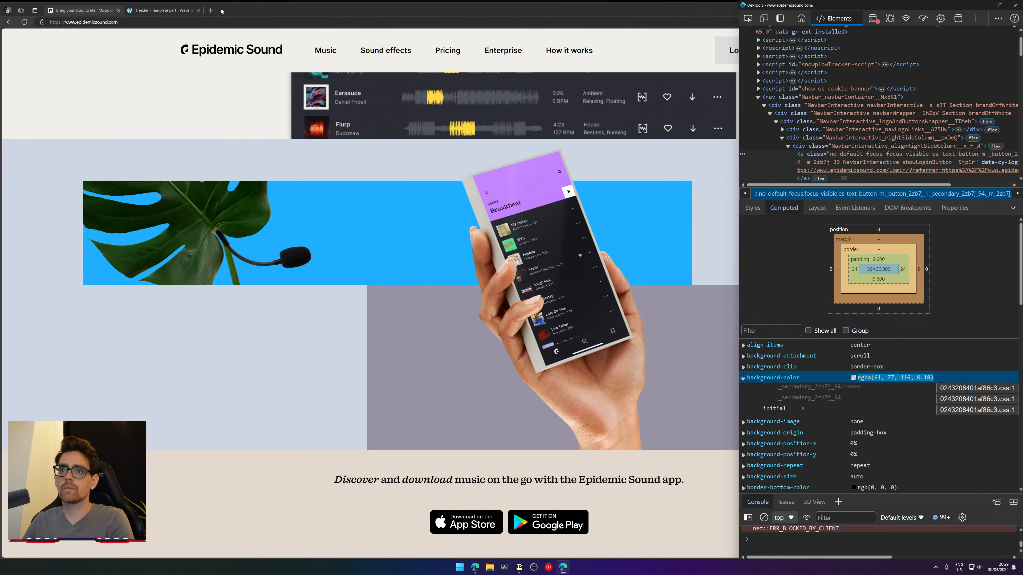
# - Search the web for "rgba(61, 77, 116, 0.18) to hex" and open the simplecss.eu RGBA to HEX Converter
pyautogui.click(211, 11)
pyautogui.hotkey('ctrl', 'v')
pyautogui.write('to ')
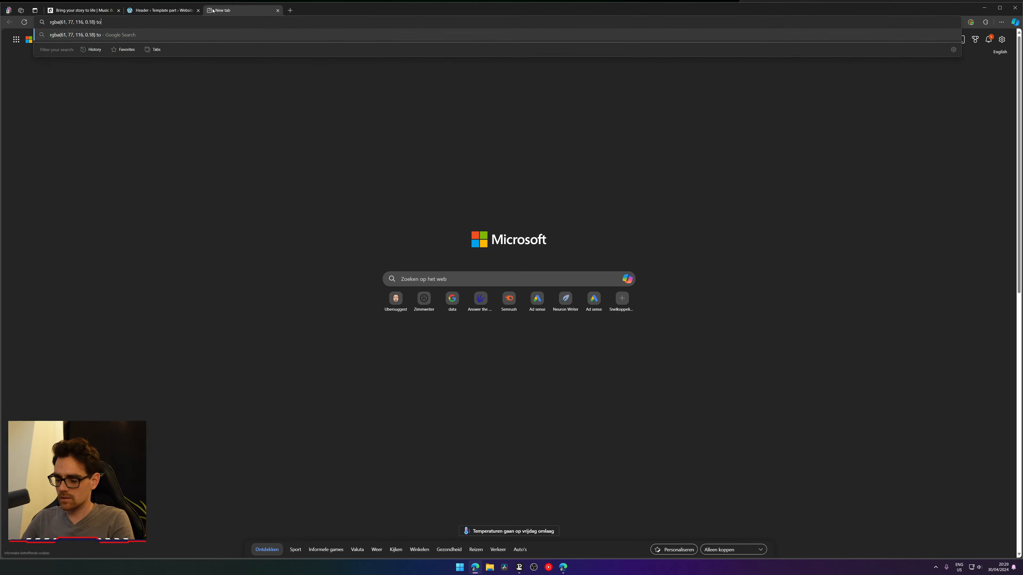
pyautogui.write('hex')
pyautogui.press('Return')
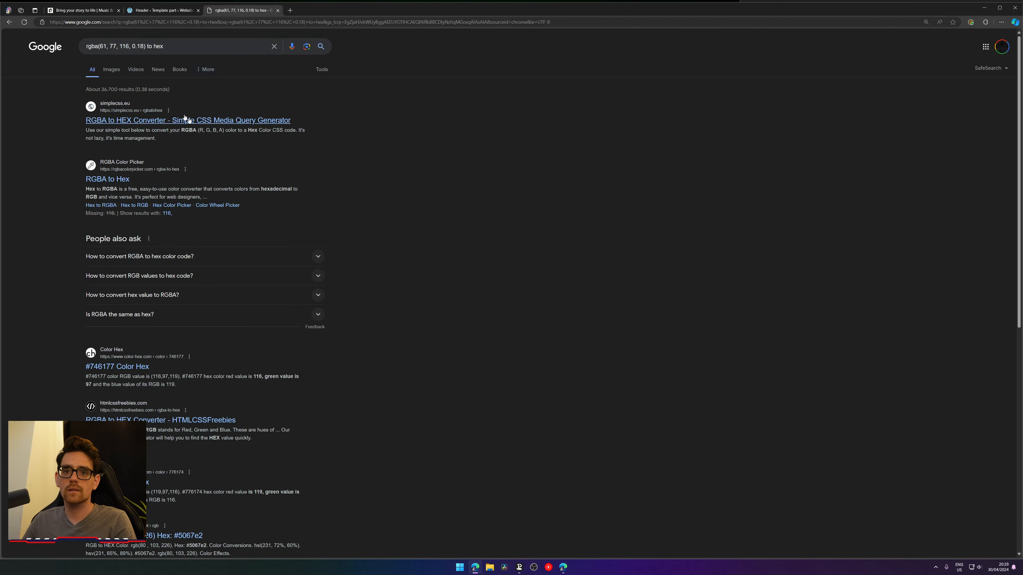
pyautogui.click(182, 120)
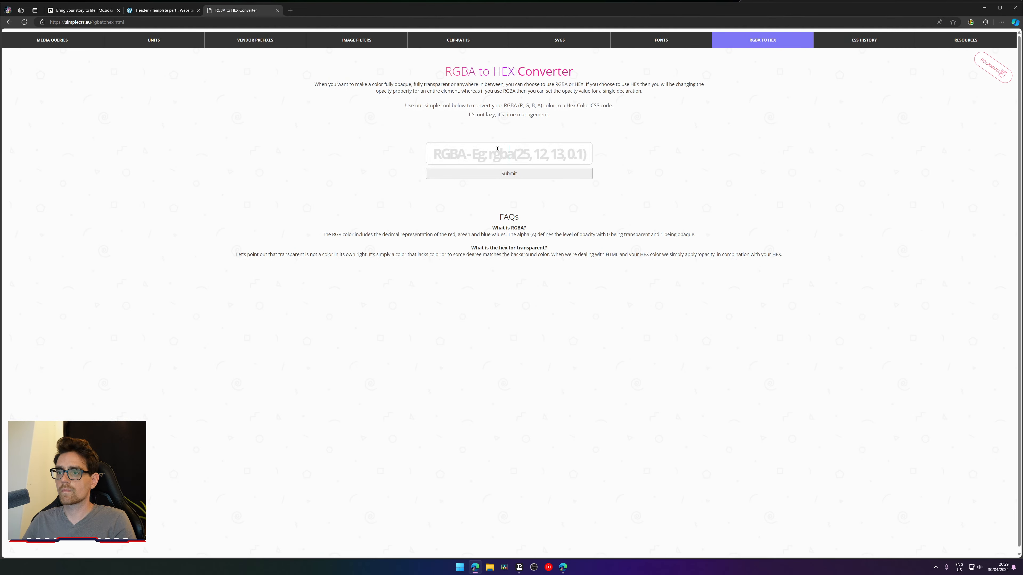
# - Convert rgba(61, 77, 116, 0.18) to hex, copy the code #3d4d74, and return to the Epidemic Sound page
pyautogui.hotkey('ctrl', 'v')
pyautogui.click(498, 173)
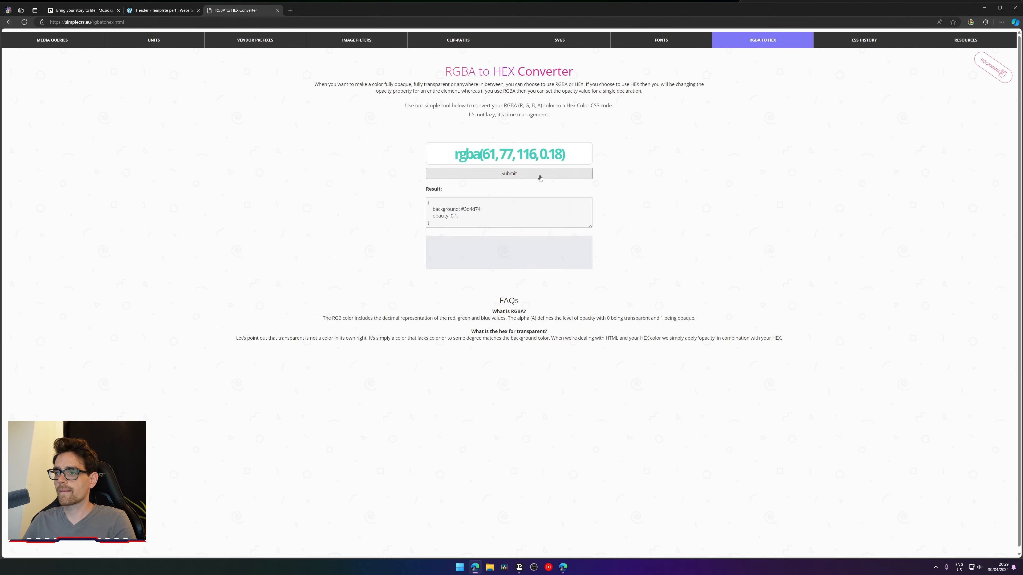
pyautogui.doubleClick(473, 208)
pyautogui.click(103, 10)
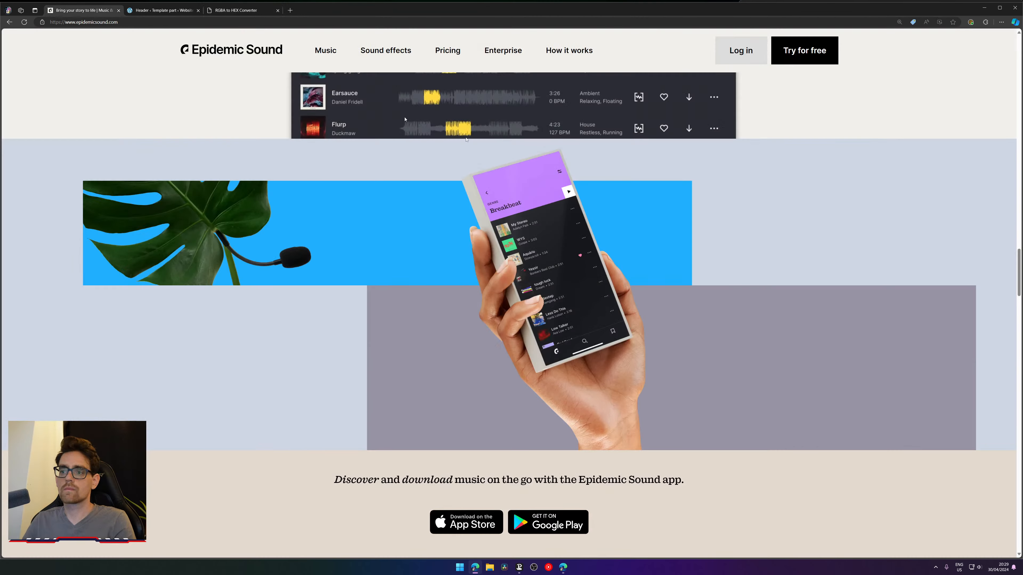
# - In the WordPress site-wide palette, set the fourth theme colour to hex 3D4D74 with zero opacity and save the site changes
pyautogui.click(160, 10)
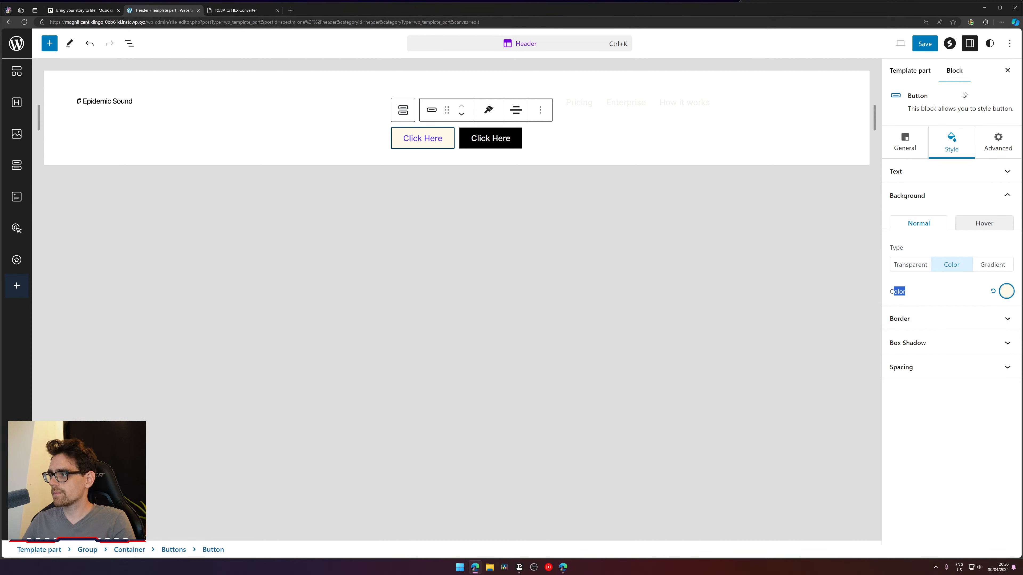
pyautogui.click(989, 43)
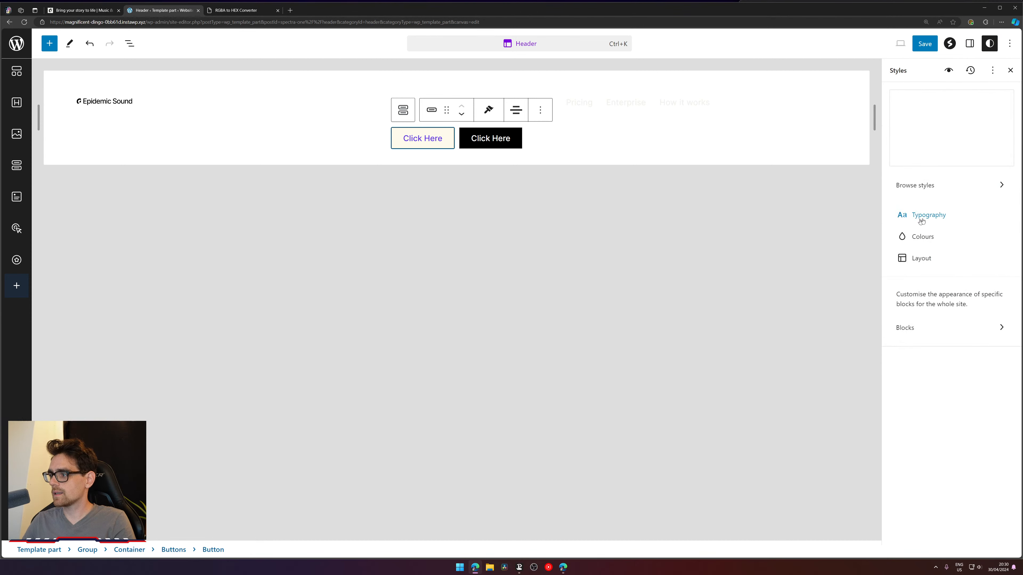
pyautogui.click(940, 235)
pyautogui.click(940, 165)
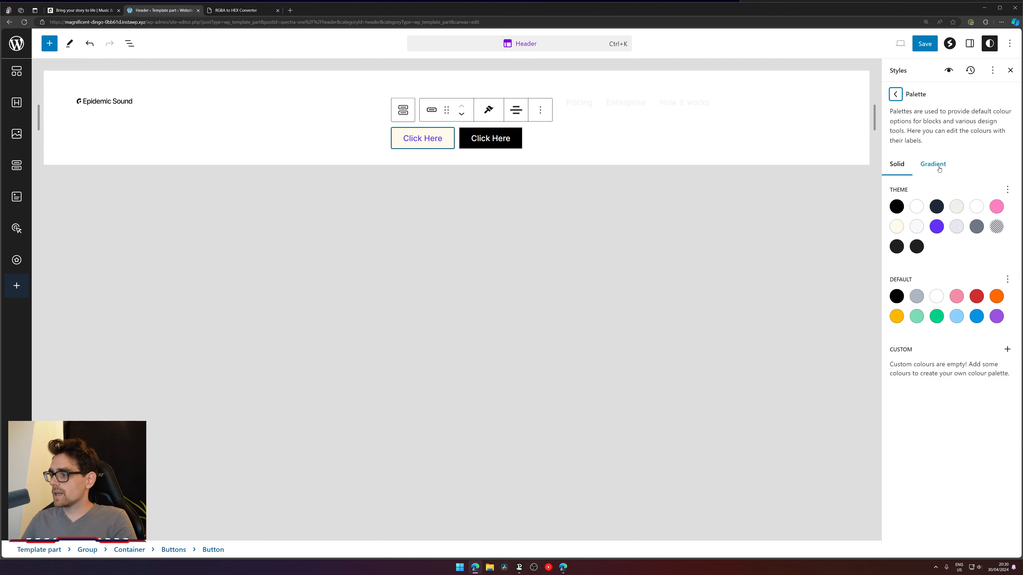
pyautogui.click(956, 206)
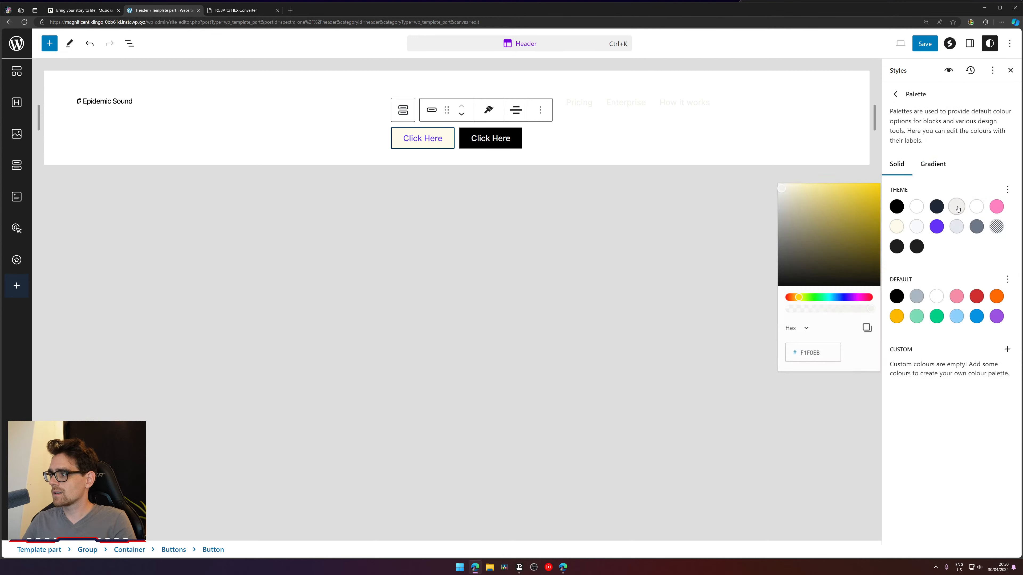
pyautogui.press('Return')
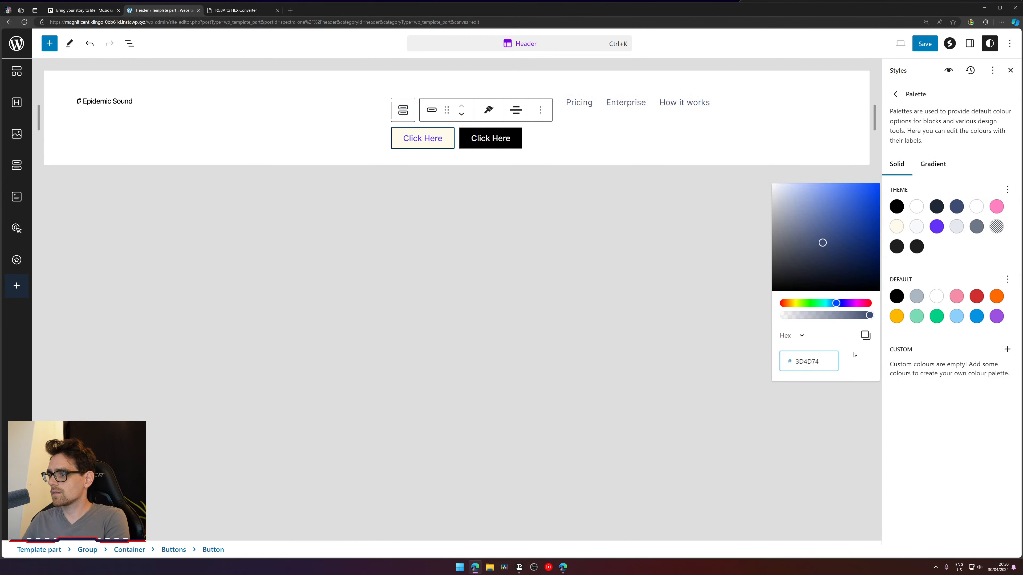
pyautogui.moveTo(870, 315); pyautogui.dragTo(789, 323)
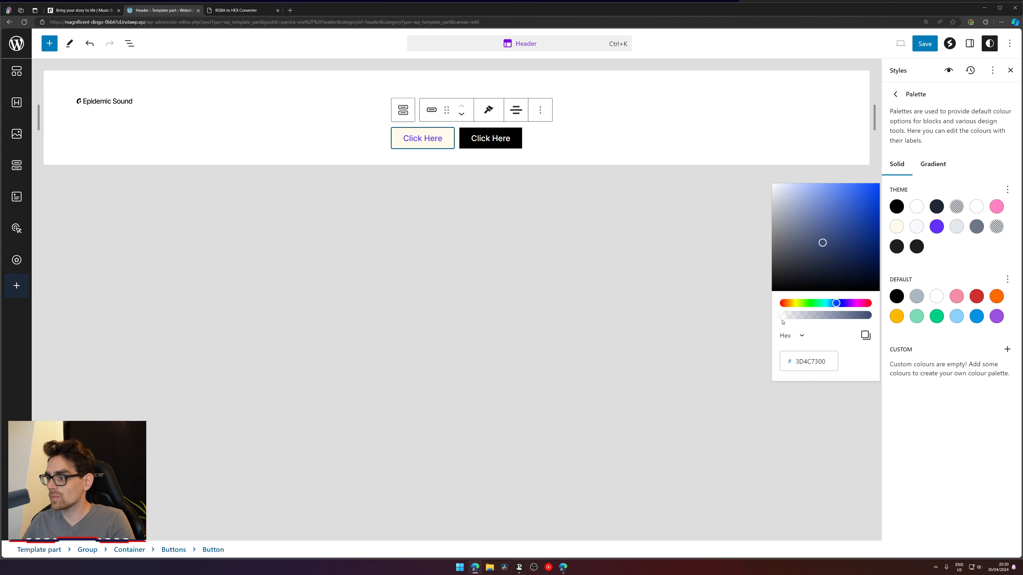
pyautogui.click(925, 43)
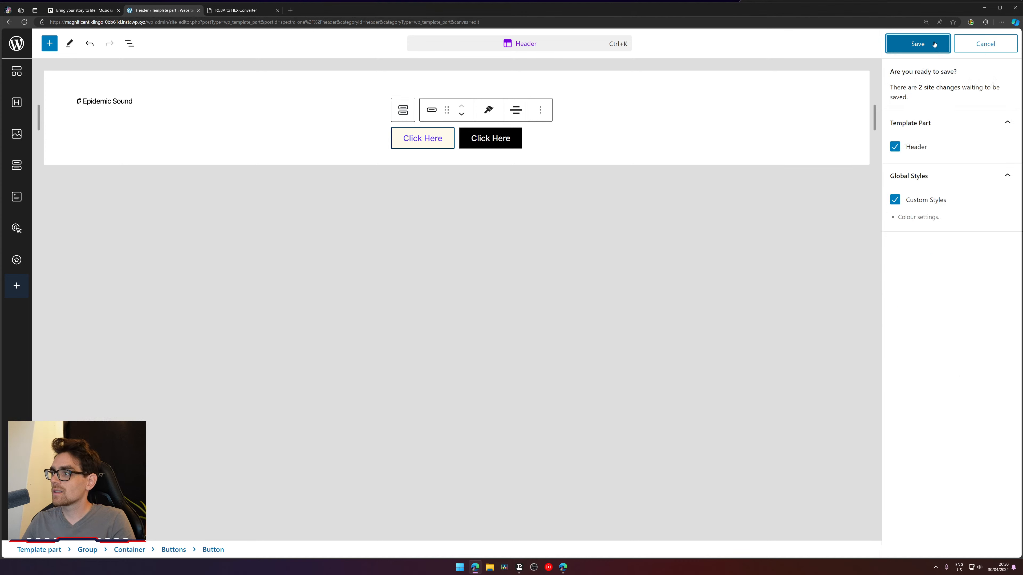
pyautogui.click(926, 41)
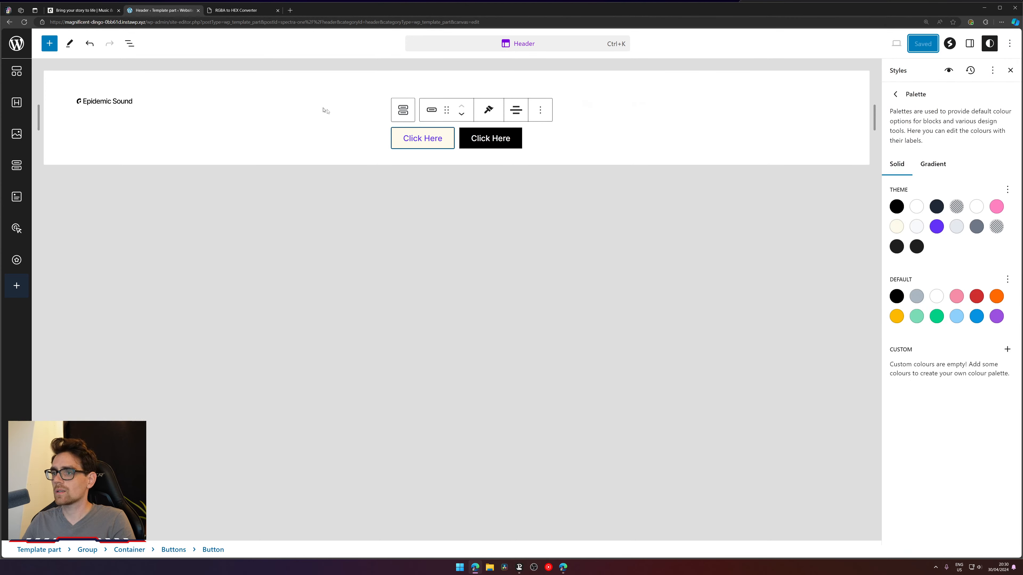
# - Set the first header button's normal background to hex 3D4D74 and lower its opacity until the code reads 3D4C7303
pyautogui.click(970, 44)
pyautogui.click(1005, 292)
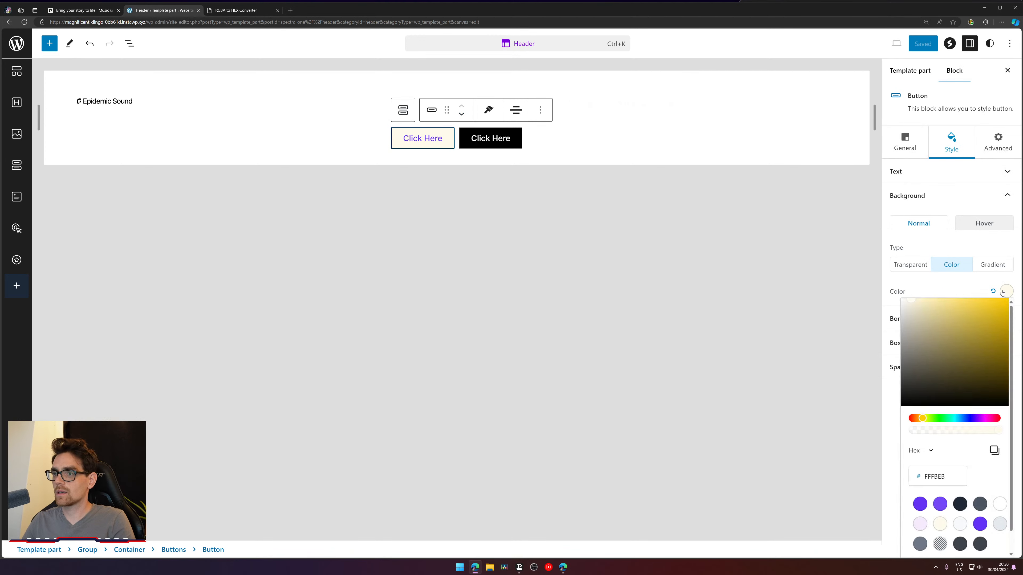
pyautogui.click(1004, 292)
pyautogui.click(1006, 291)
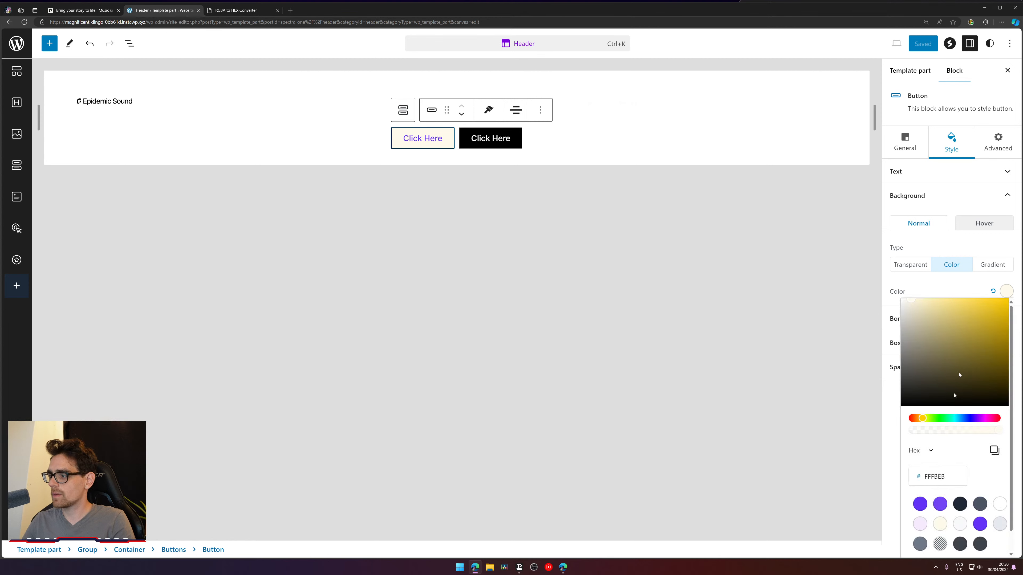
pyautogui.click(1002, 502)
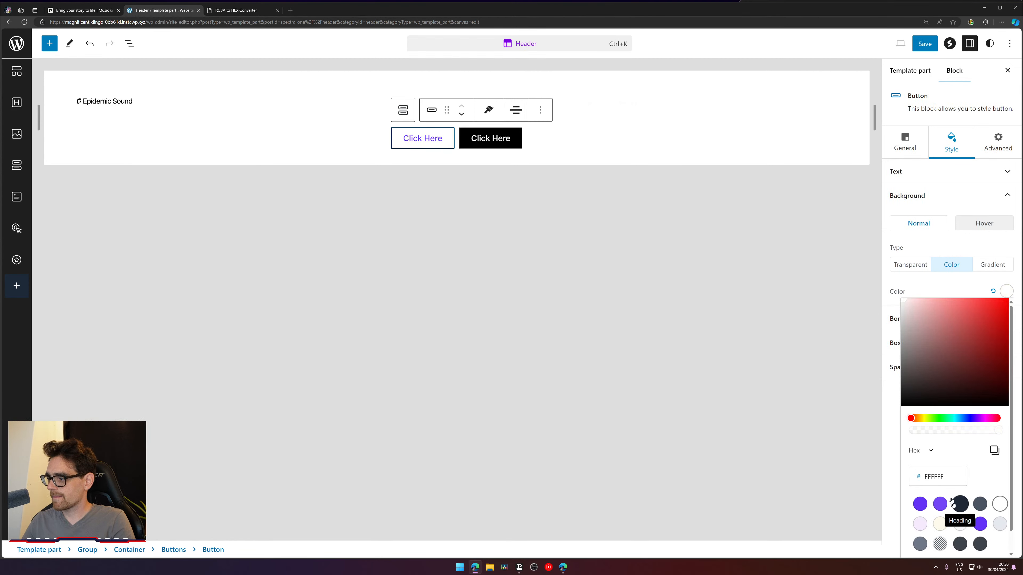
pyautogui.moveTo(971, 515); pyautogui.dragTo(983, 538)
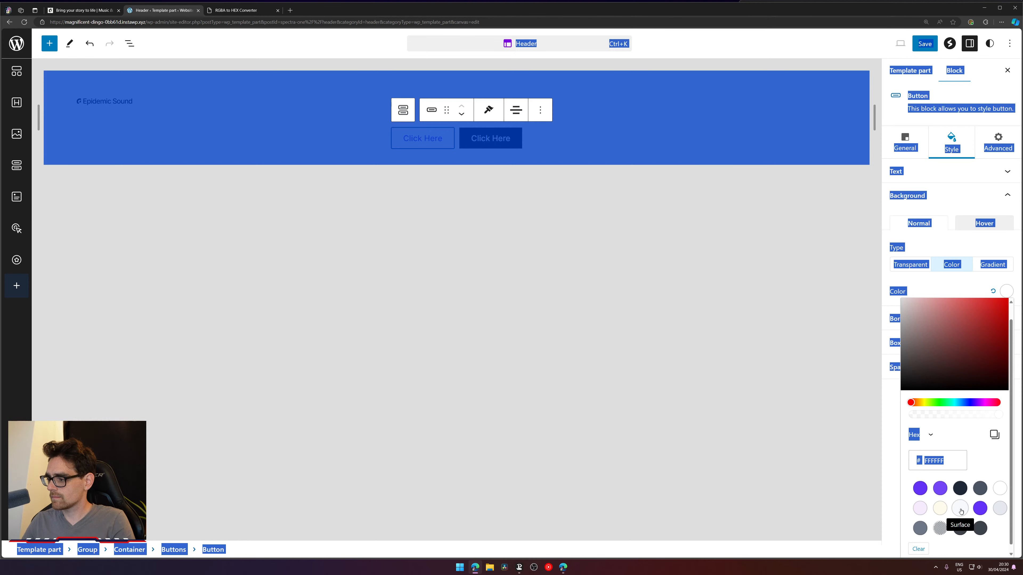
pyautogui.doubleClick(935, 461)
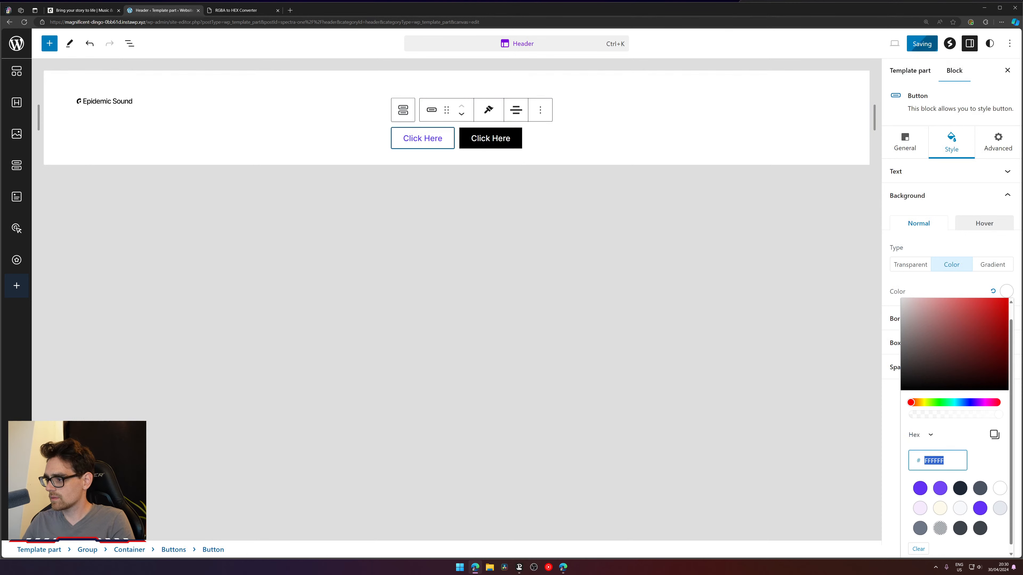
pyautogui.write('3D4D74')
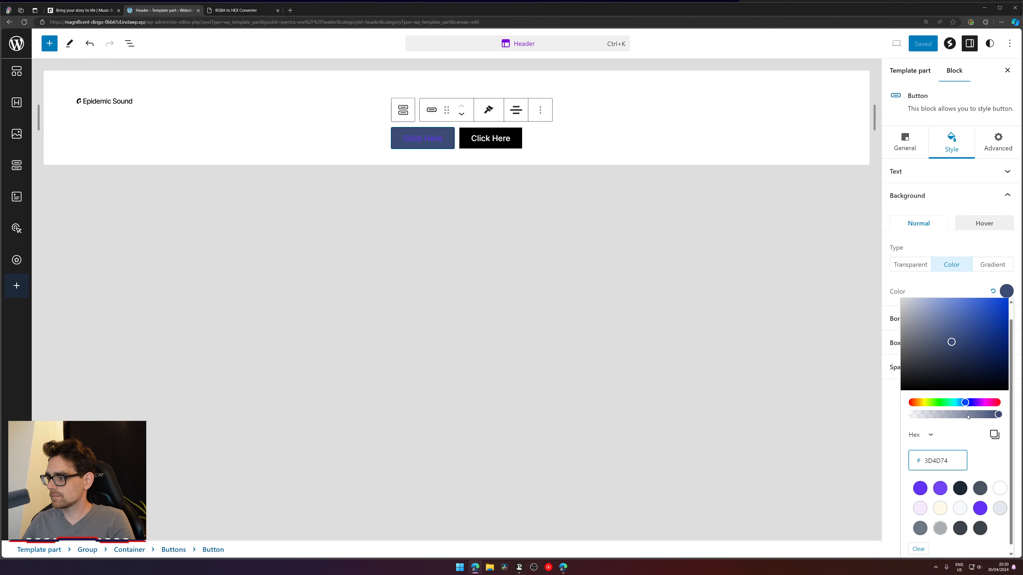
pyautogui.moveTo(969, 417); pyautogui.dragTo(914, 418)
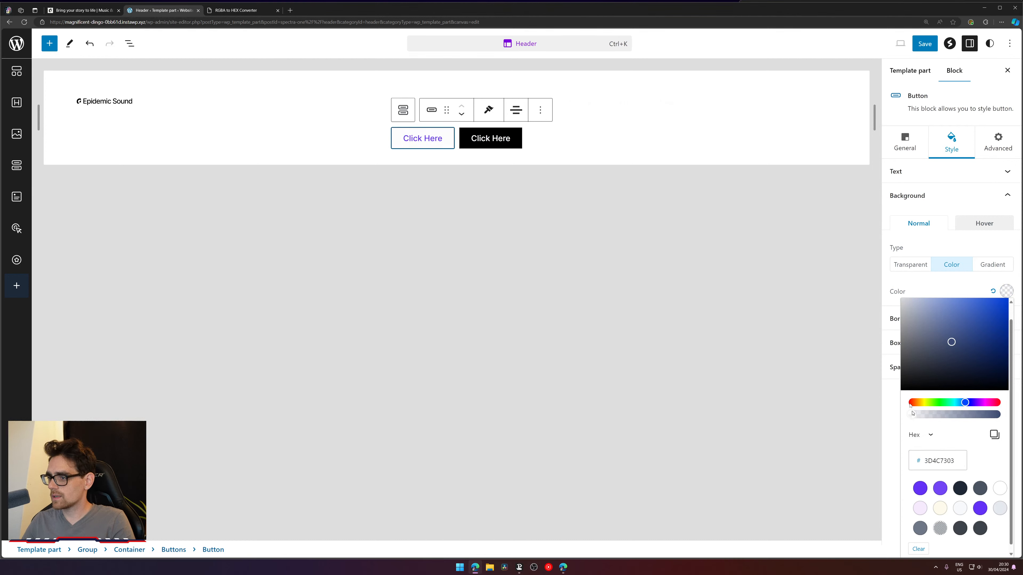
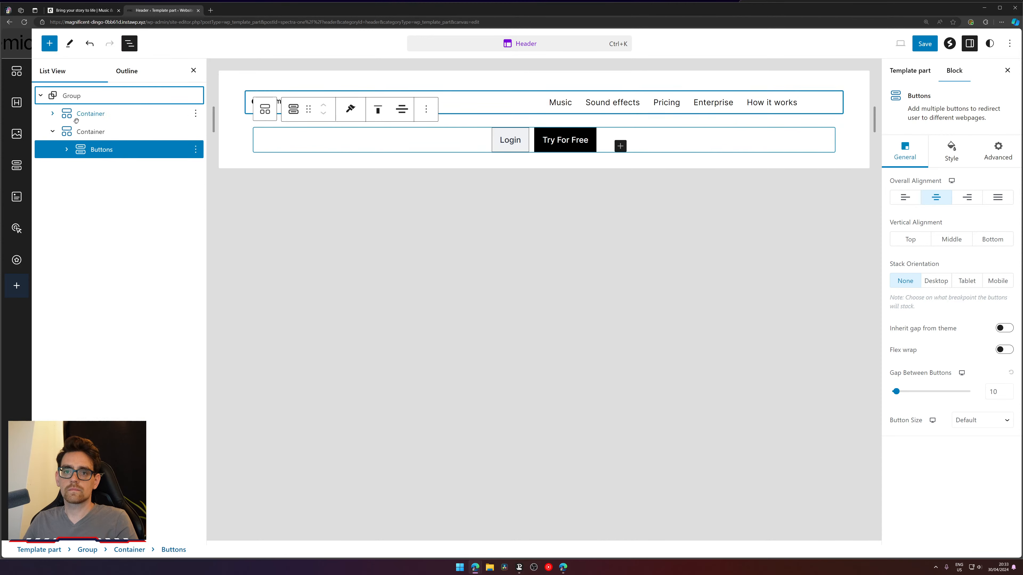
# - Insert an empty Container block above the two existing containers inside the header's Group
pyautogui.click(53, 131)
pyautogui.click(66, 113)
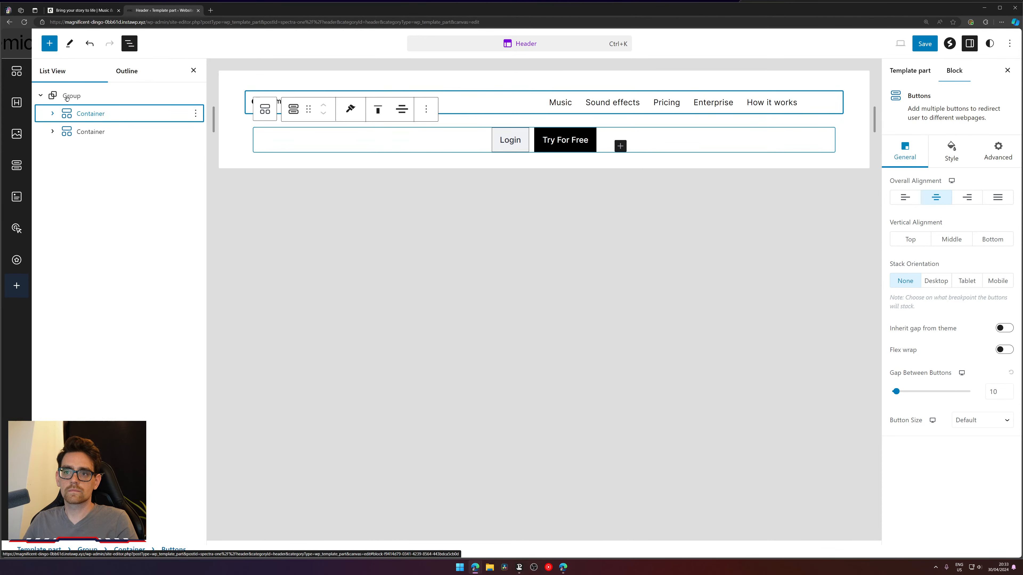
pyautogui.click(68, 95)
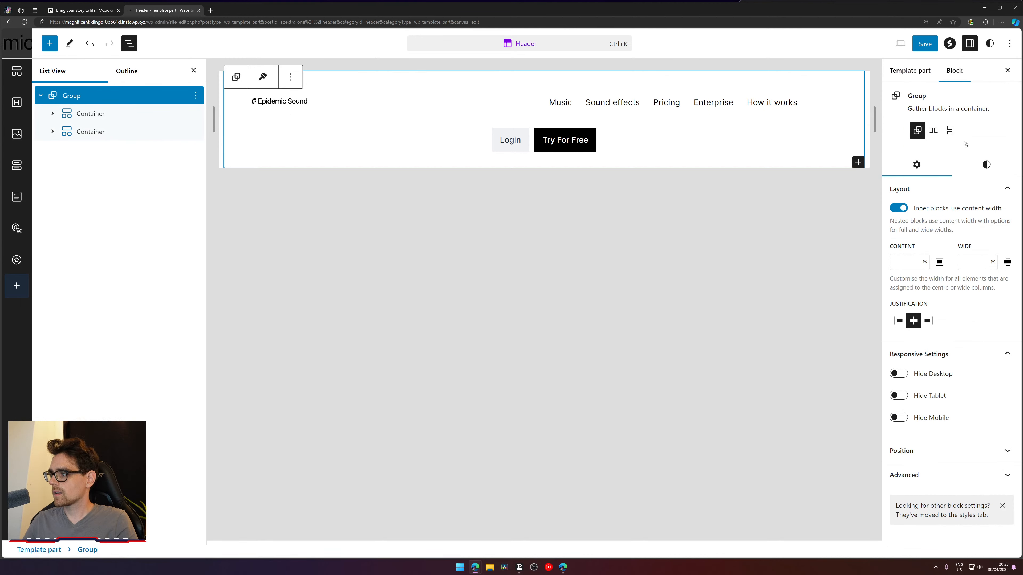
pyautogui.click(196, 95)
pyautogui.click(91, 113)
pyautogui.keyDown('shift'); pyautogui.click(146, 131); pyautogui.keyUp('shift')
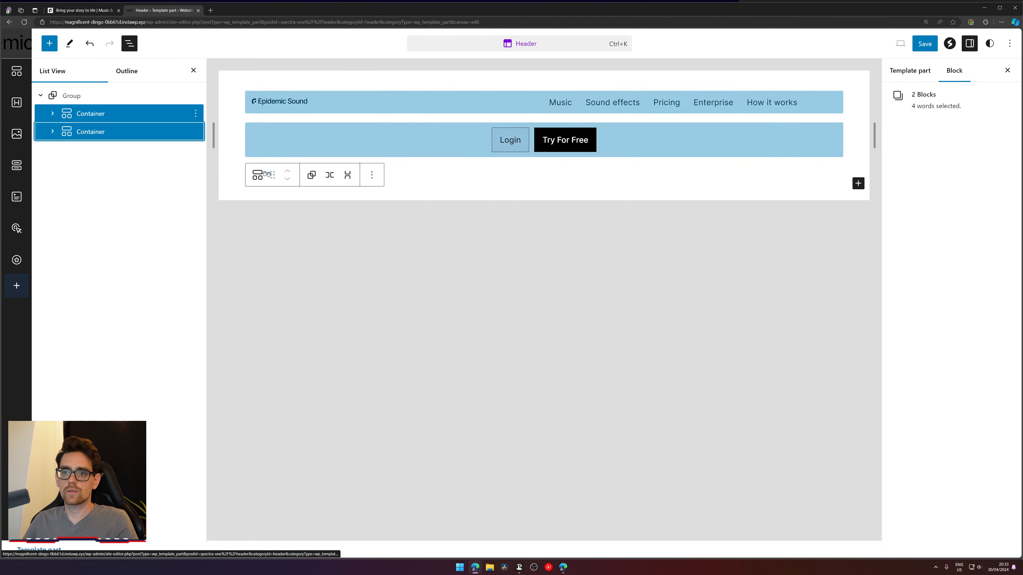
pyautogui.click(262, 173)
pyautogui.click(196, 113)
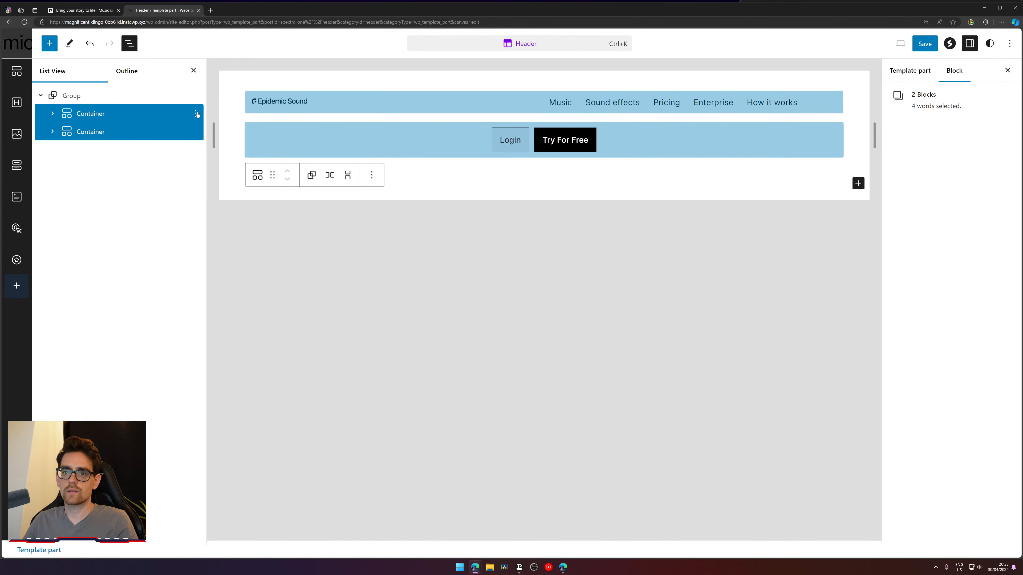
pyautogui.click(203, 176)
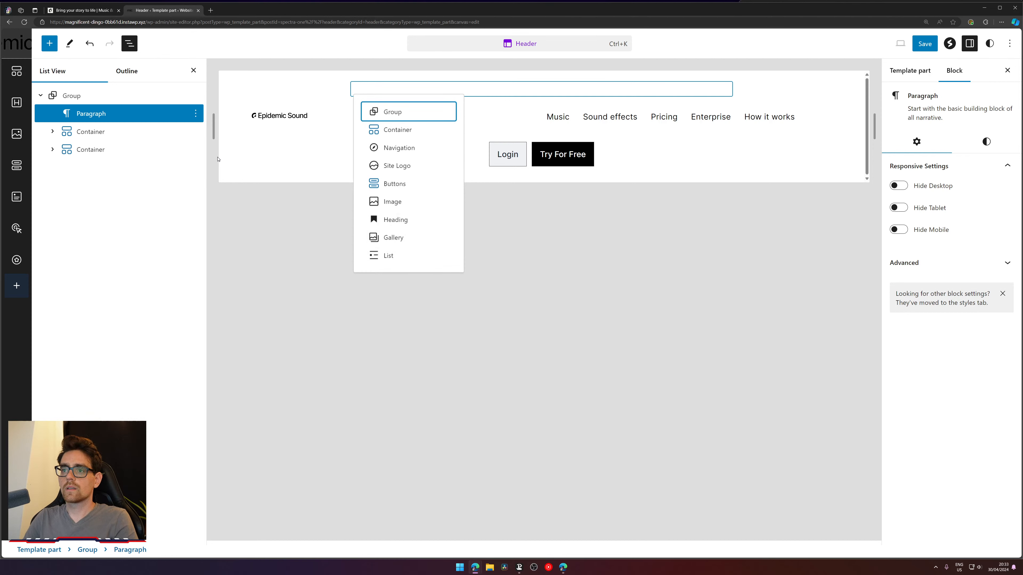
pyautogui.press('Down')
pyautogui.press('Return')
# - Nest the logo/navigation container and the buttons container inside the new container and set its direction to row
pyautogui.click(95, 137)
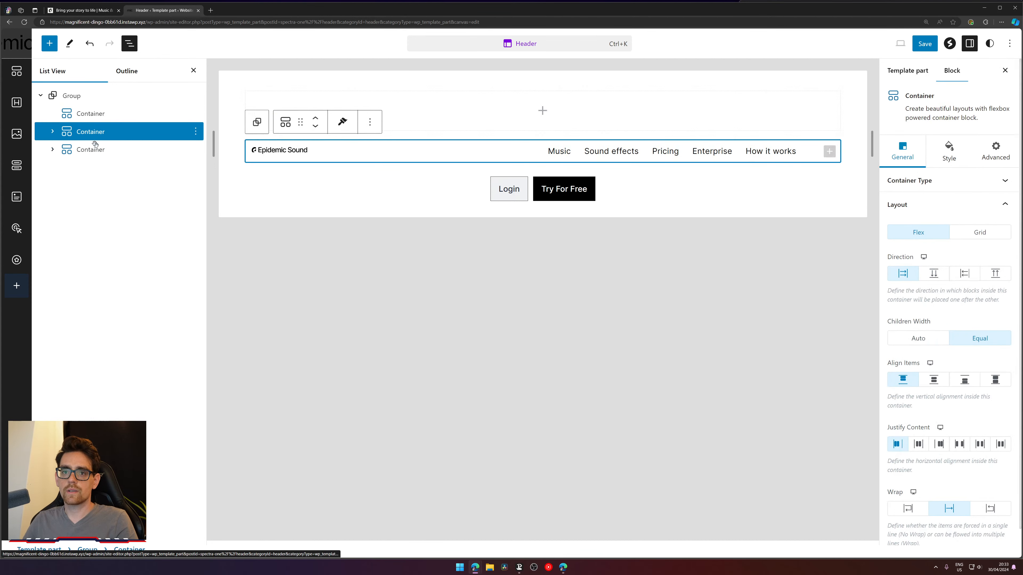
pyautogui.keyDown('shift'); pyautogui.click(95, 148); pyautogui.keyUp('shift')
pyautogui.moveTo(101, 136); pyautogui.dragTo(102, 115)
pyautogui.click(101, 114)
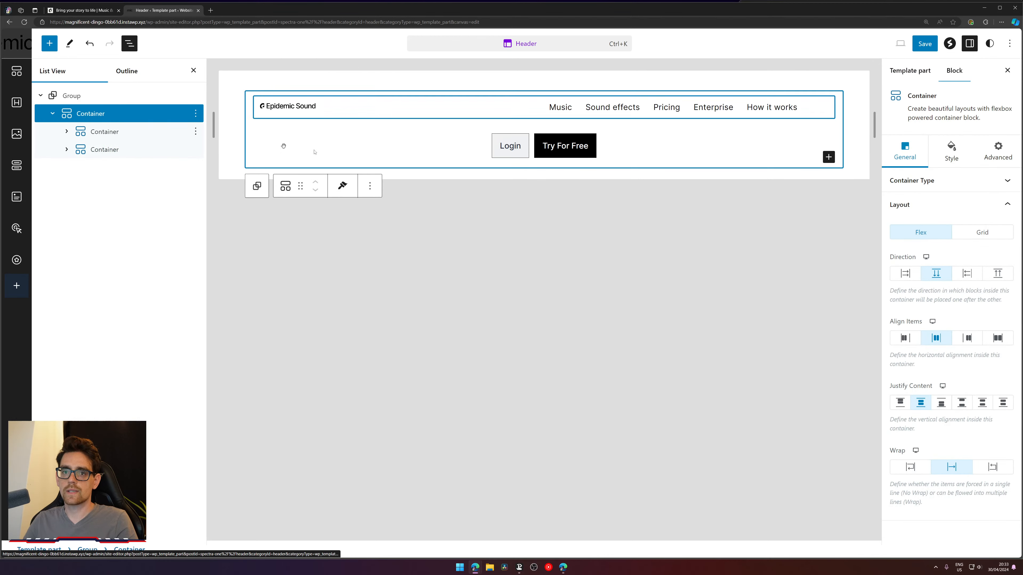
pyautogui.click(904, 274)
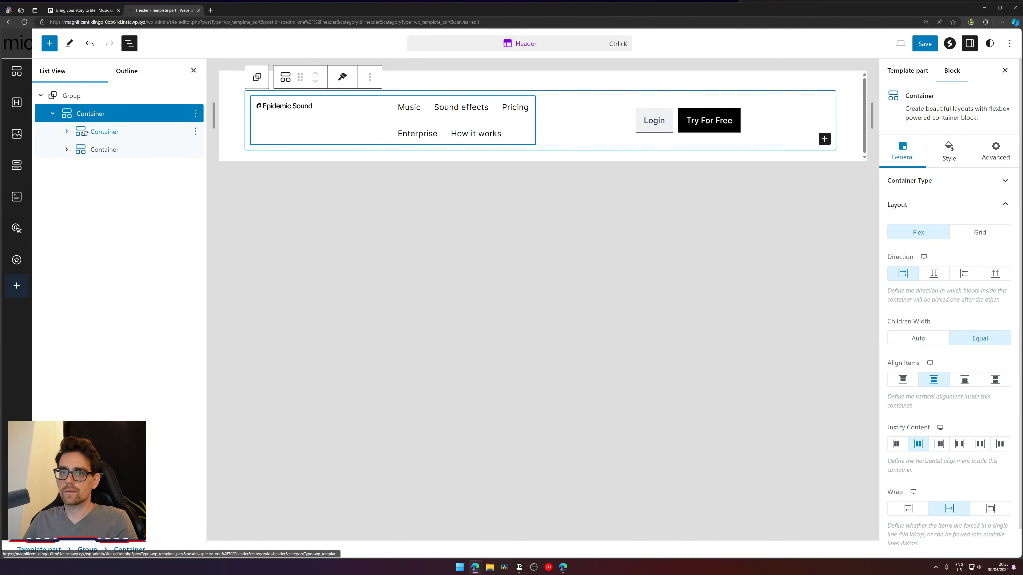
# - Try a column direction on the logo and navigation container, return it to row, and centre its Align Items and Justify Content
pyautogui.click(106, 132)
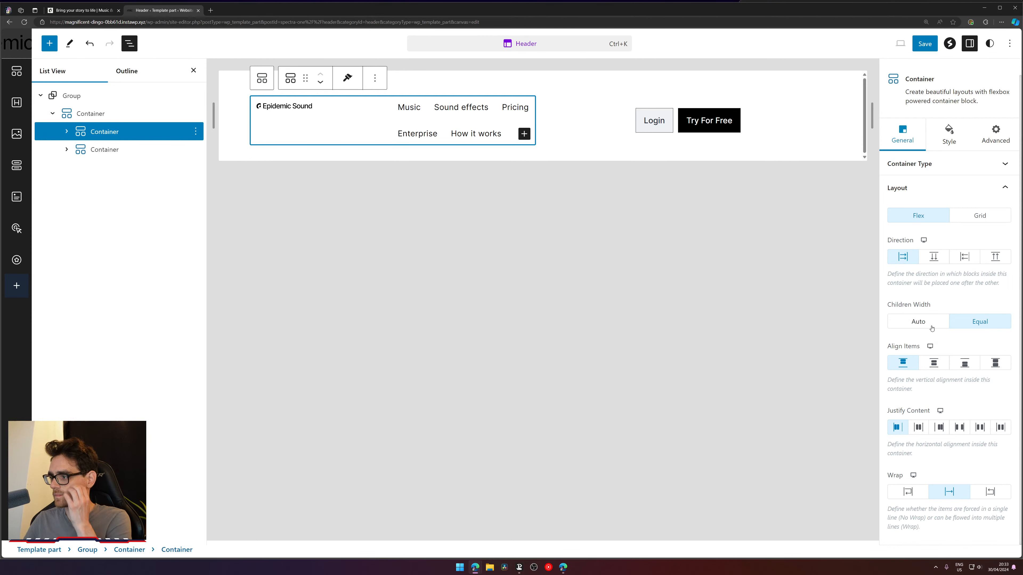
pyautogui.click(930, 260)
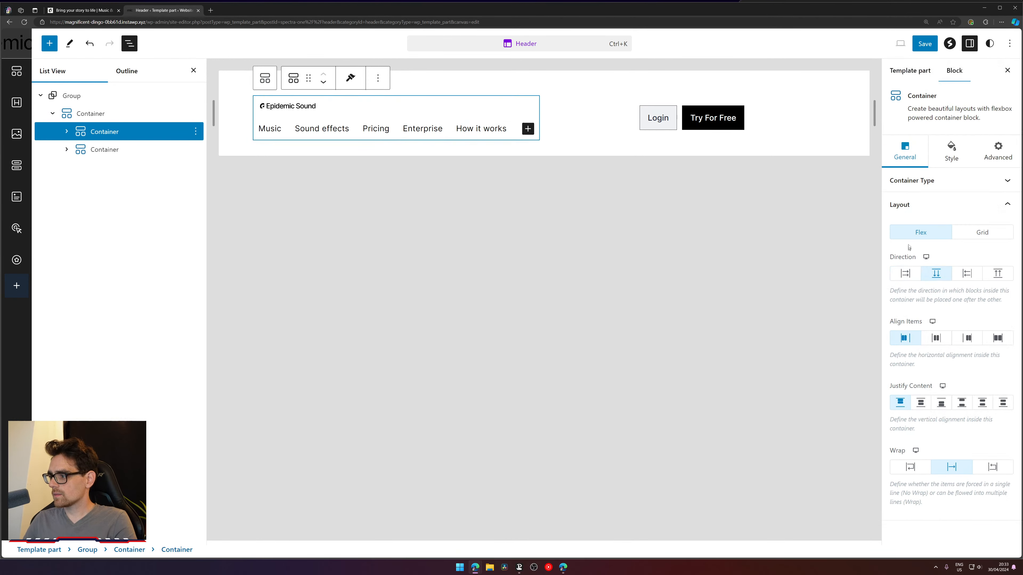
pyautogui.click(907, 275)
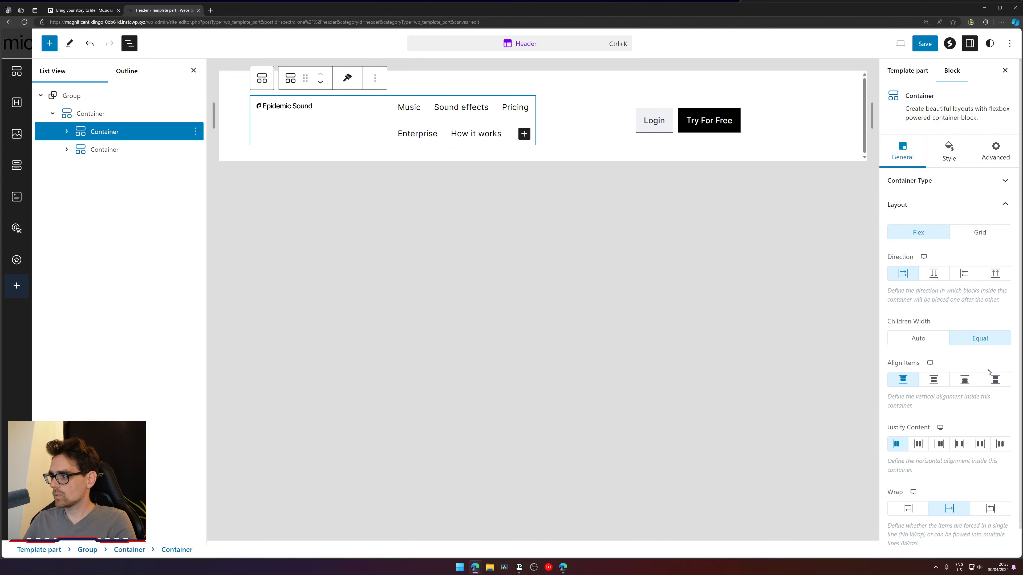
pyautogui.click(938, 381)
pyautogui.click(918, 444)
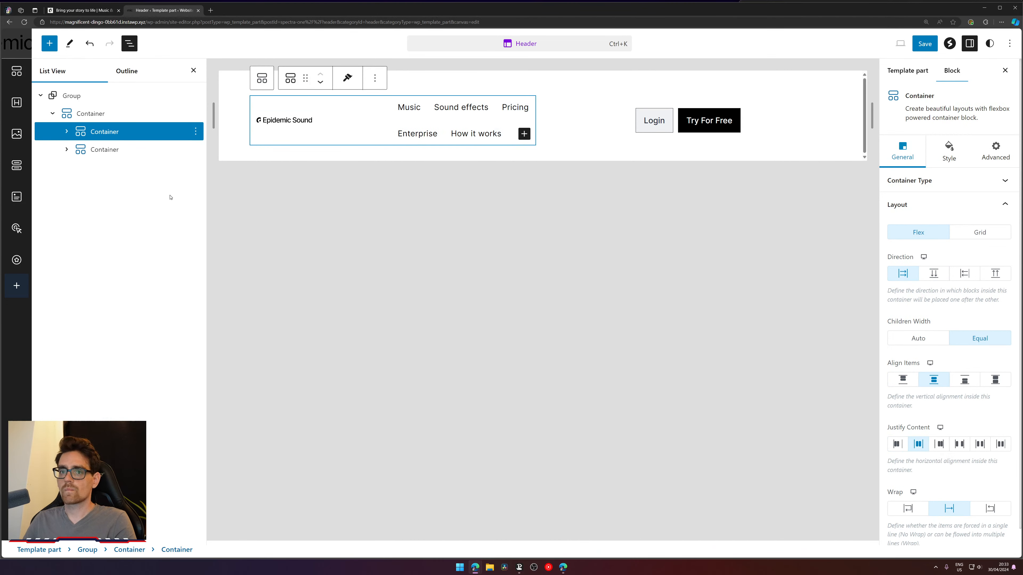
# - Set the outer container's children width to Auto and Justify Content to the start, trying the Grid layout before returning to Flex
pyautogui.click(86, 113)
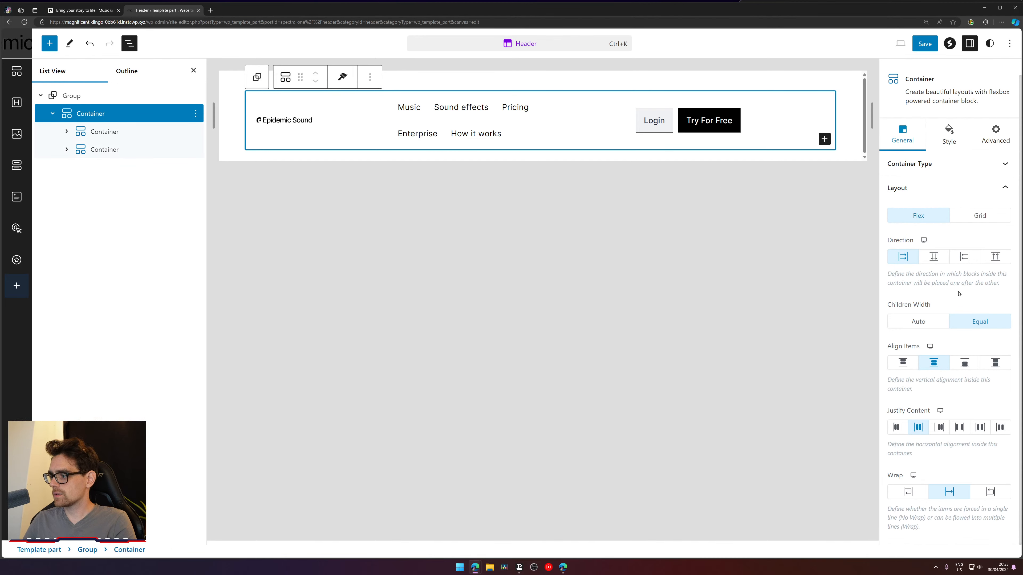
pyautogui.click(916, 321)
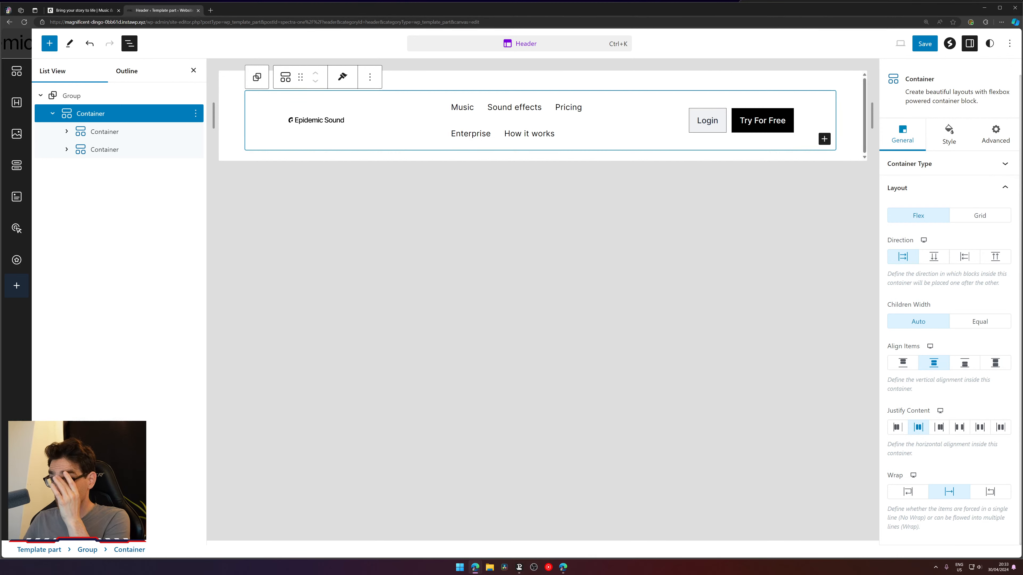
pyautogui.click(896, 429)
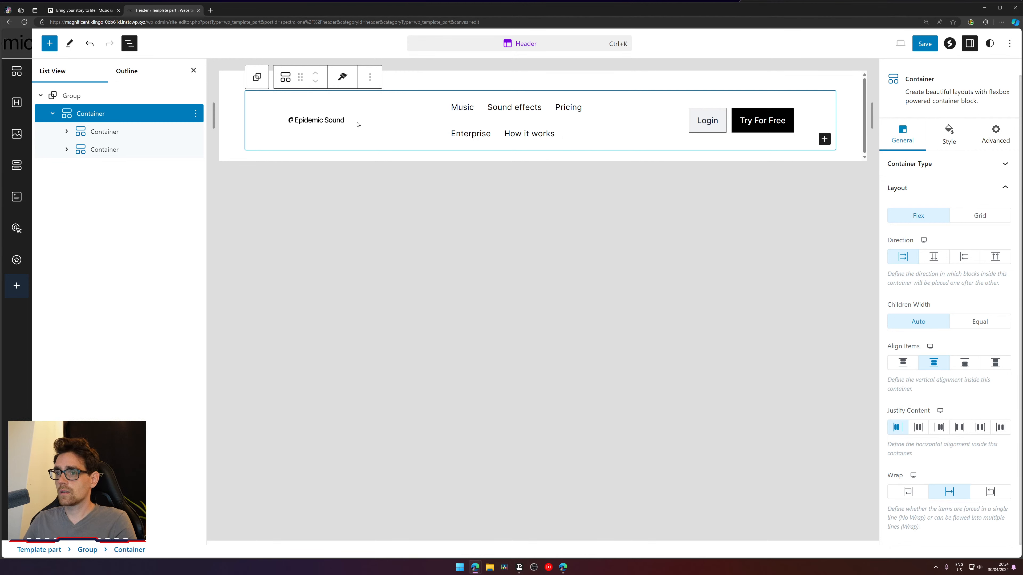
pyautogui.click(970, 217)
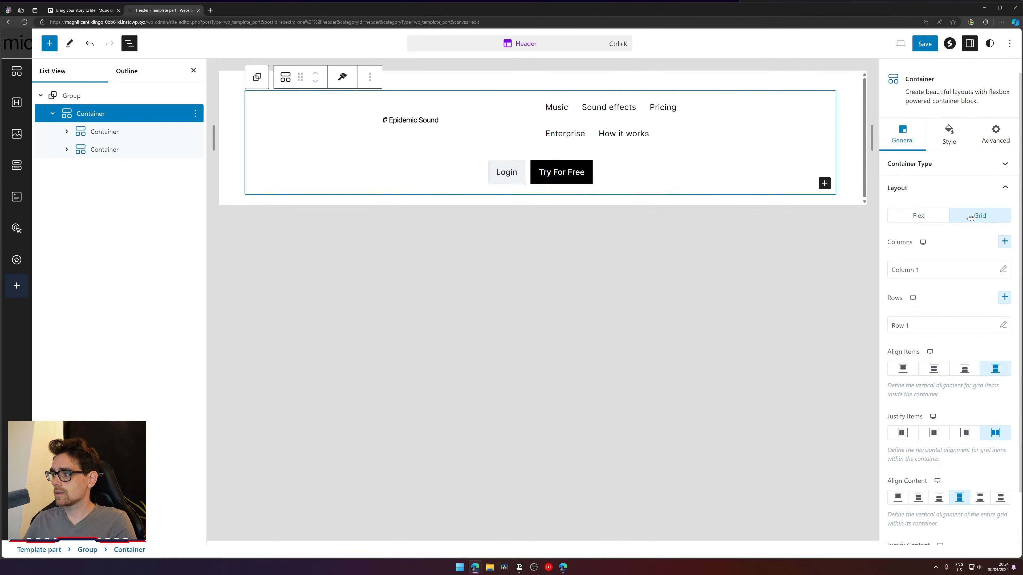
pyautogui.click(912, 220)
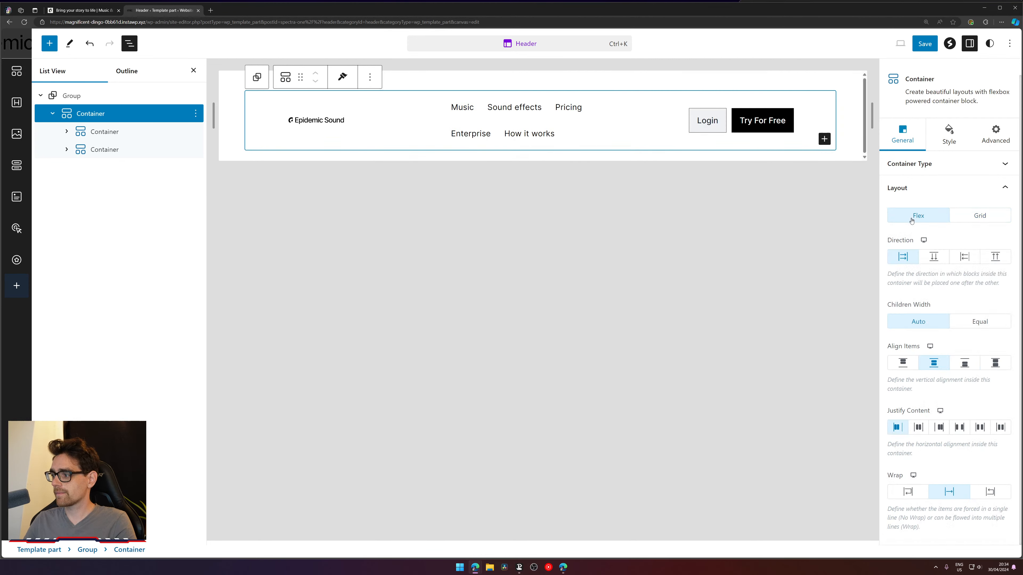
# - Reduce the header site logo's image width to 108
pyautogui.click(513, 117)
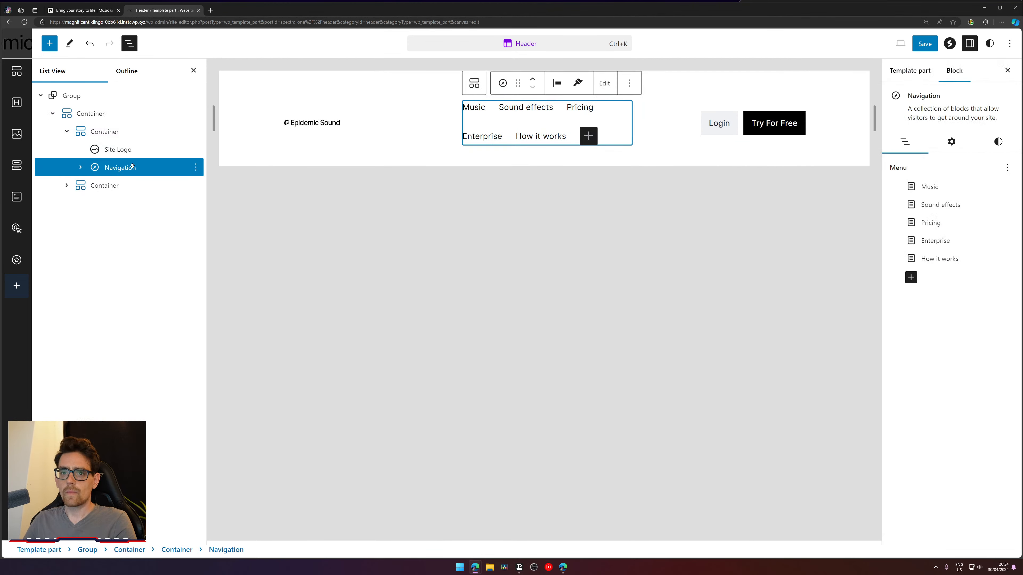
pyautogui.click(128, 143)
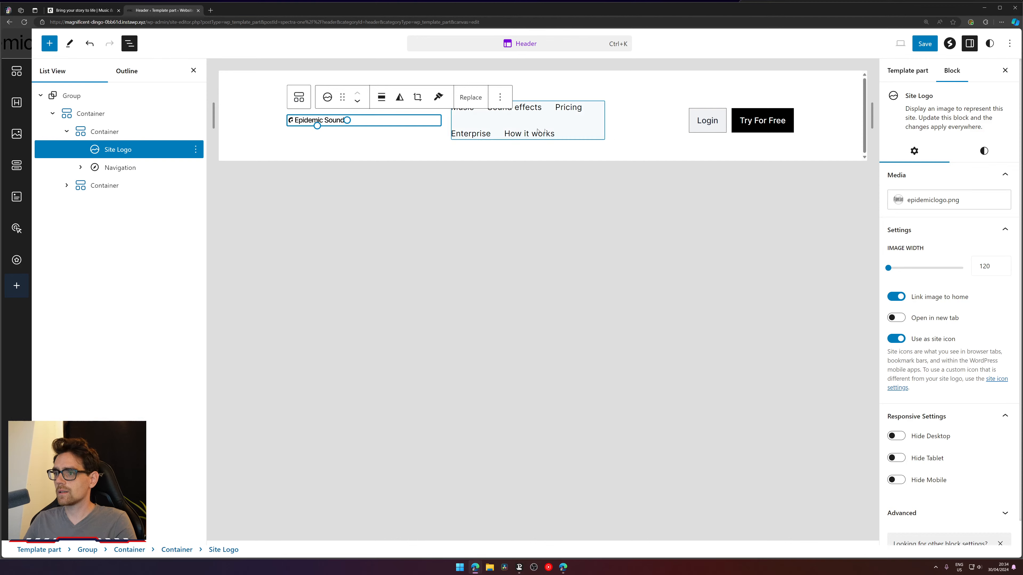
pyautogui.click(602, 135)
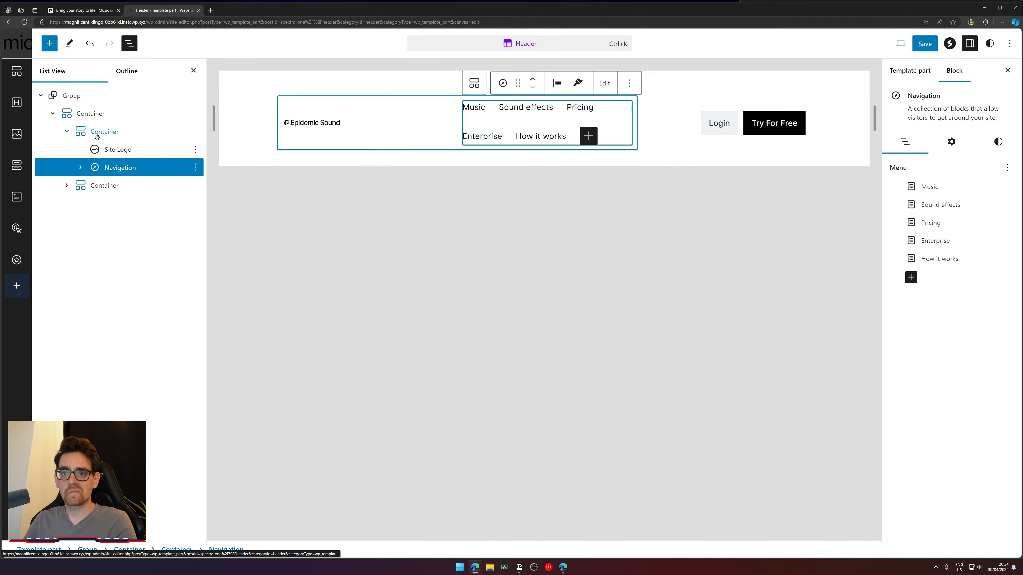
pyautogui.click(284, 132)
pyautogui.click(344, 123)
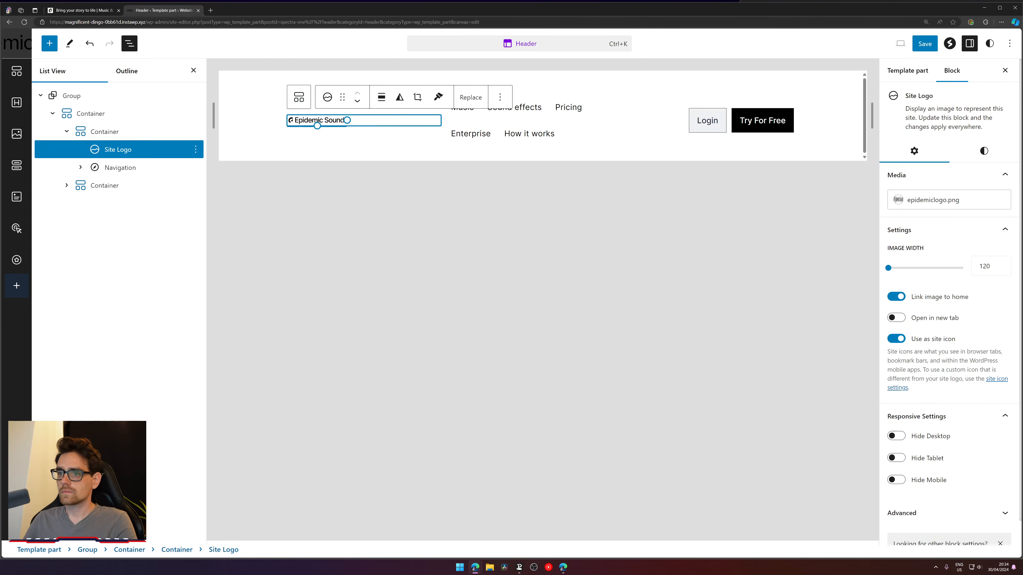
pyautogui.moveTo(347, 120); pyautogui.dragTo(343, 120)
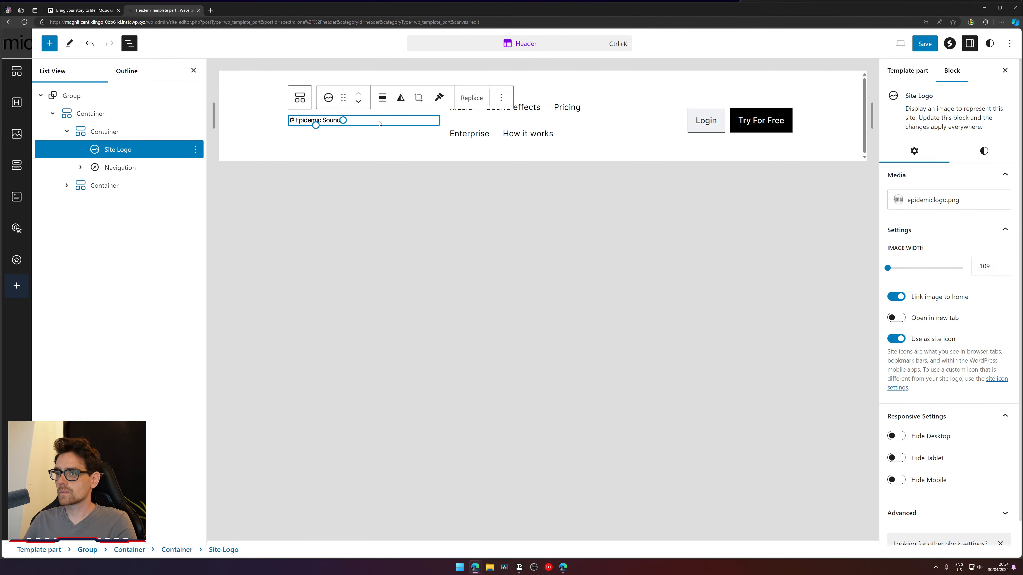
pyautogui.moveTo(888, 269); pyautogui.dragTo(875, 271)
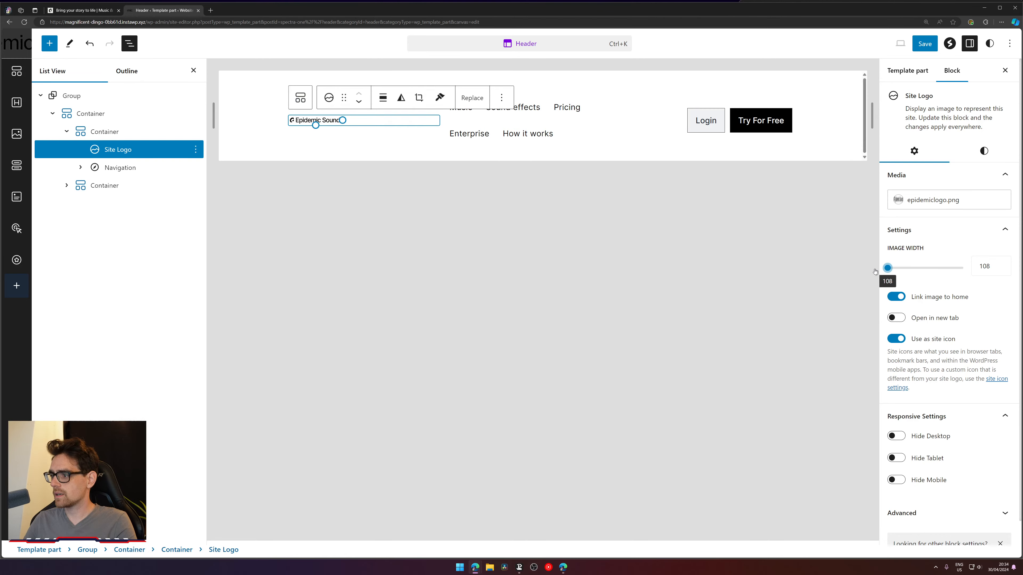
# - Set the logo and navigation container's children width to Auto and enlarge the logo to 135 wide, checking against the Epidemic Sound page
pyautogui.click(95, 134)
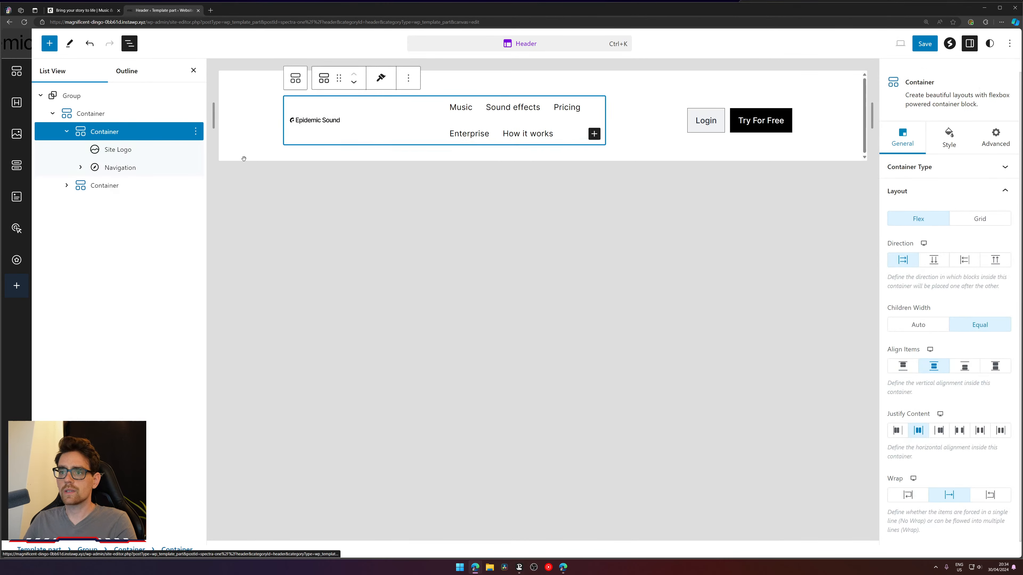
pyautogui.click(917, 328)
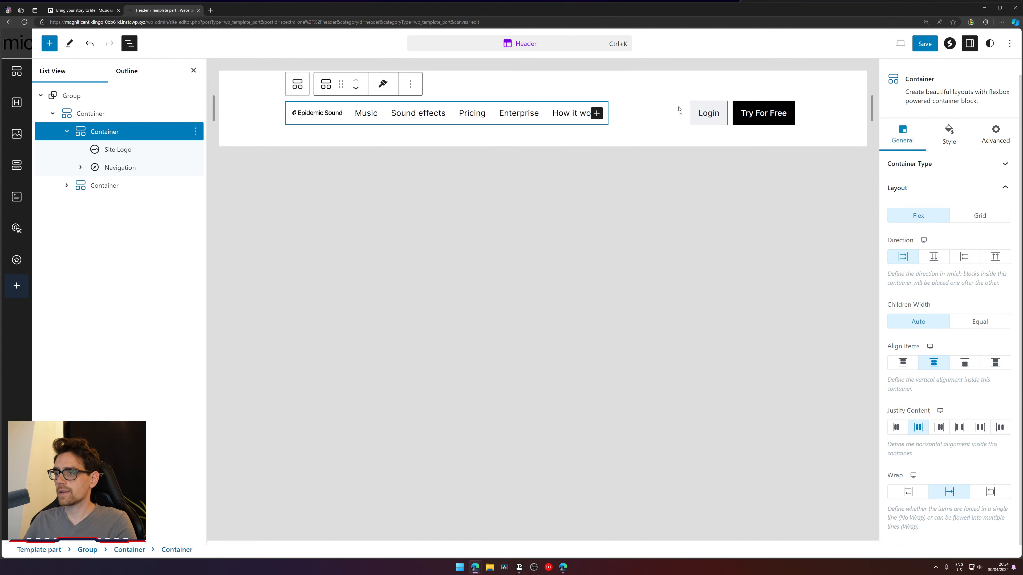
pyautogui.click(322, 116)
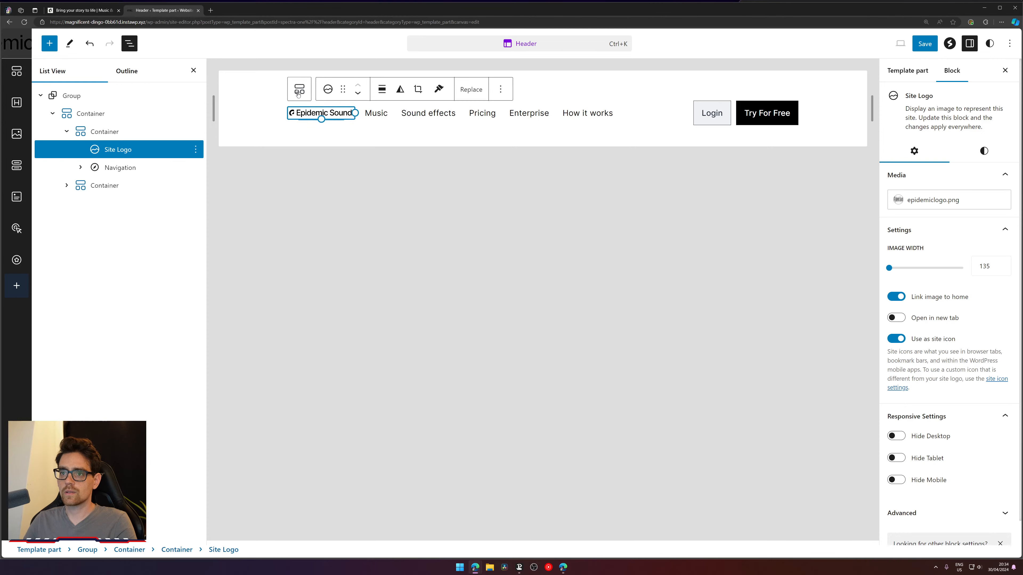
pyautogui.click(82, 11)
pyautogui.click(159, 13)
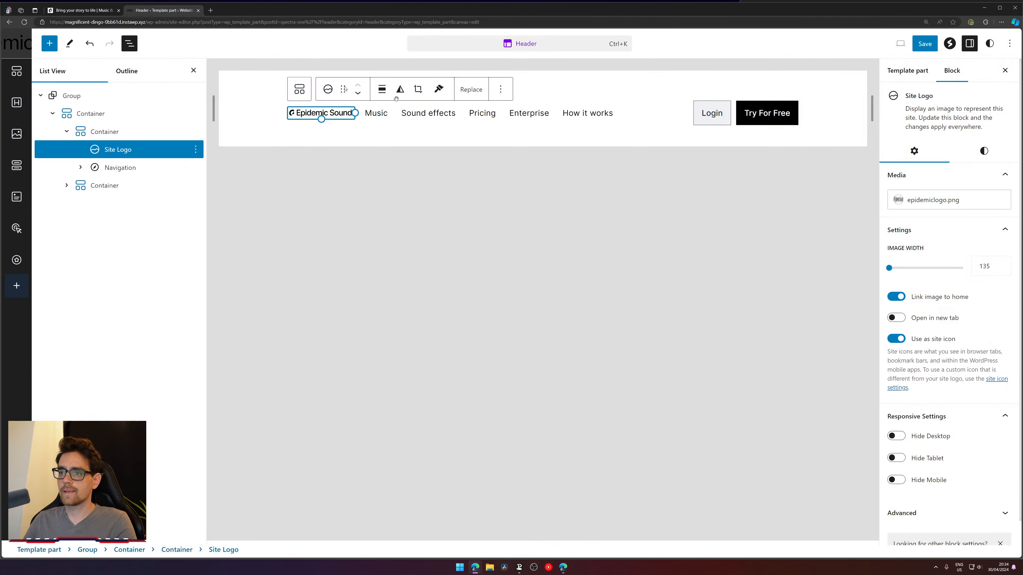
# - Open the header Navigation block's style settings for colour, typography and block spacing
pyautogui.click(432, 114)
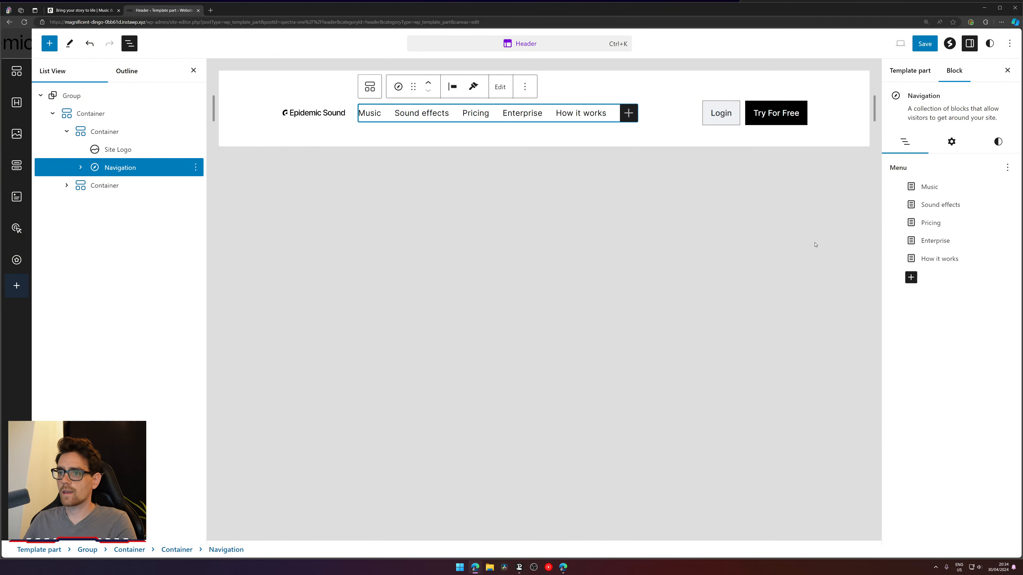
pyautogui.click(953, 150)
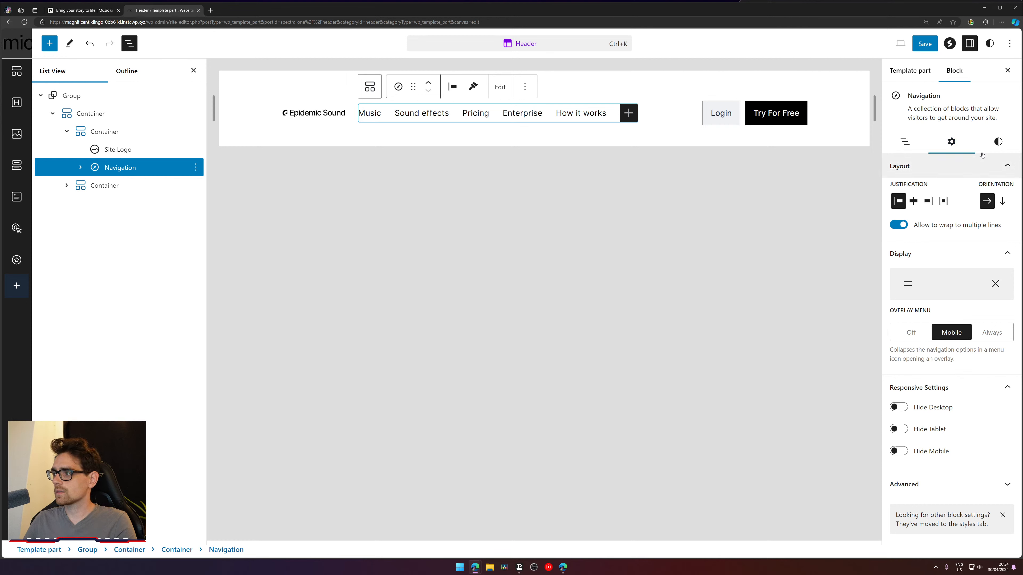
pyautogui.click(998, 142)
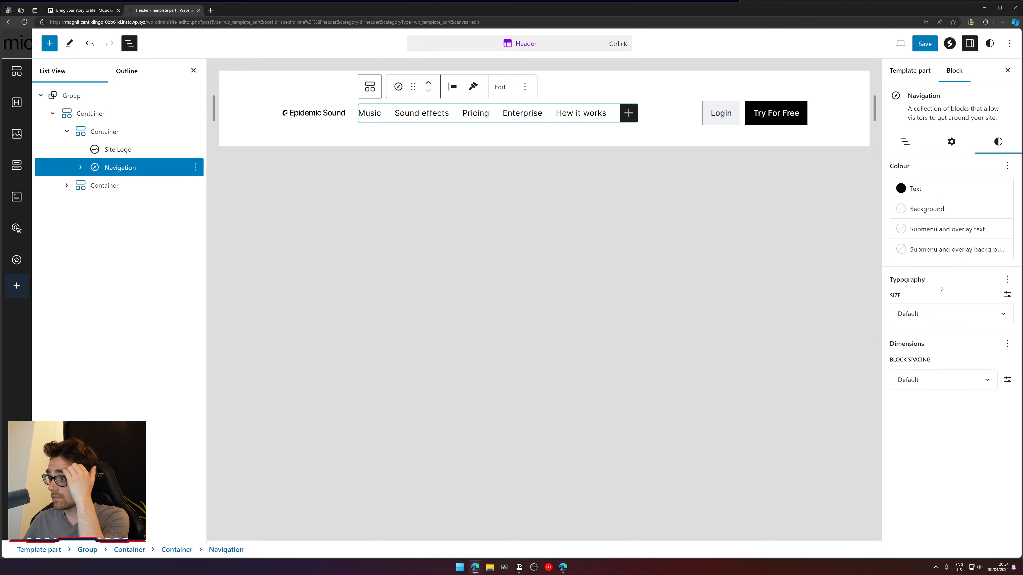
# - Set the navigation menu's font appearance to Semi Bold and compare it with the Epidemic Sound site's menu
pyautogui.click(1006, 279)
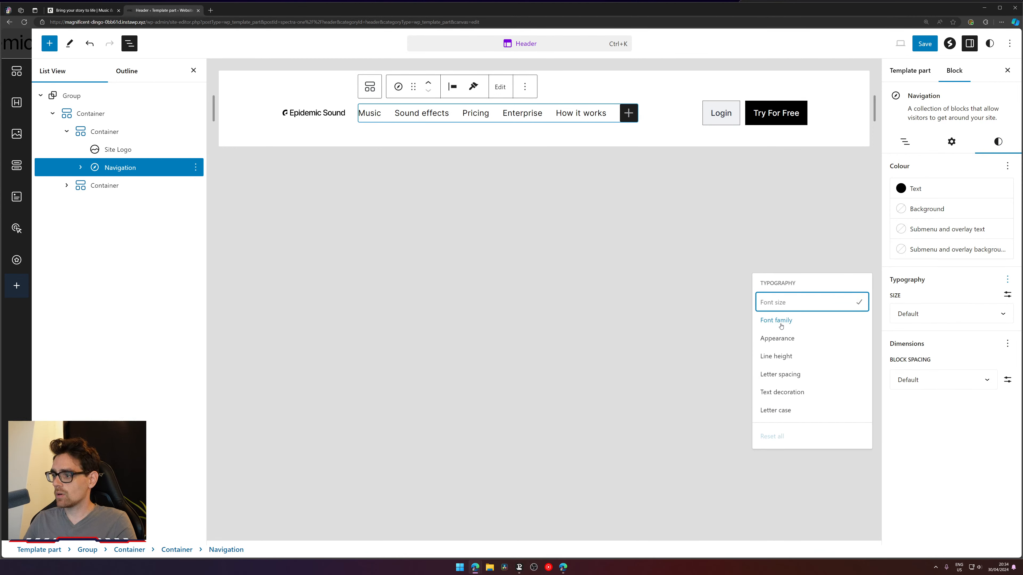
pyautogui.click(811, 341)
pyautogui.click(917, 342)
pyautogui.click(918, 353)
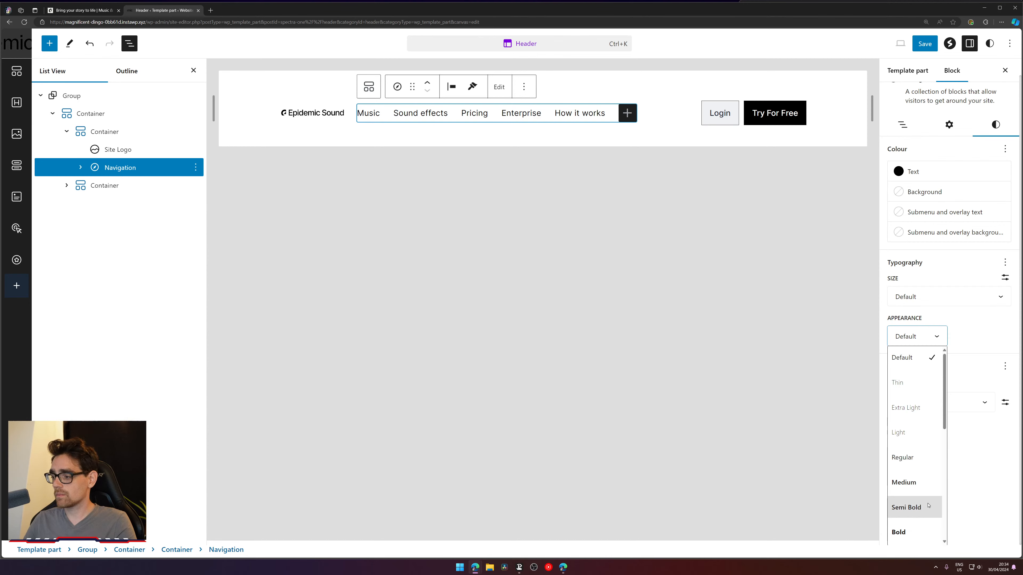
pyautogui.click(911, 507)
pyautogui.hotkey('ctrl', 'shift', 'Tab')
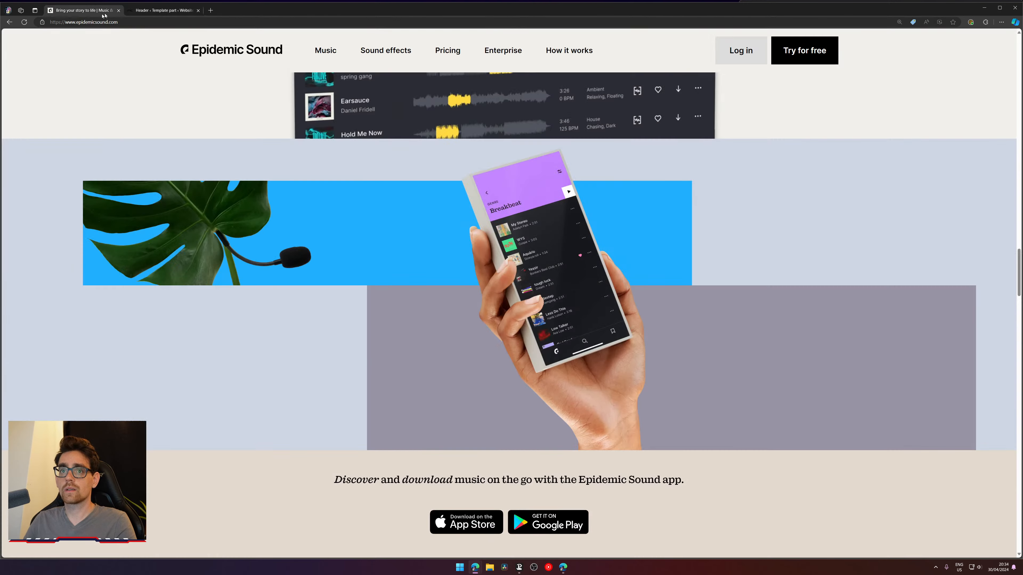
pyautogui.click(162, 11)
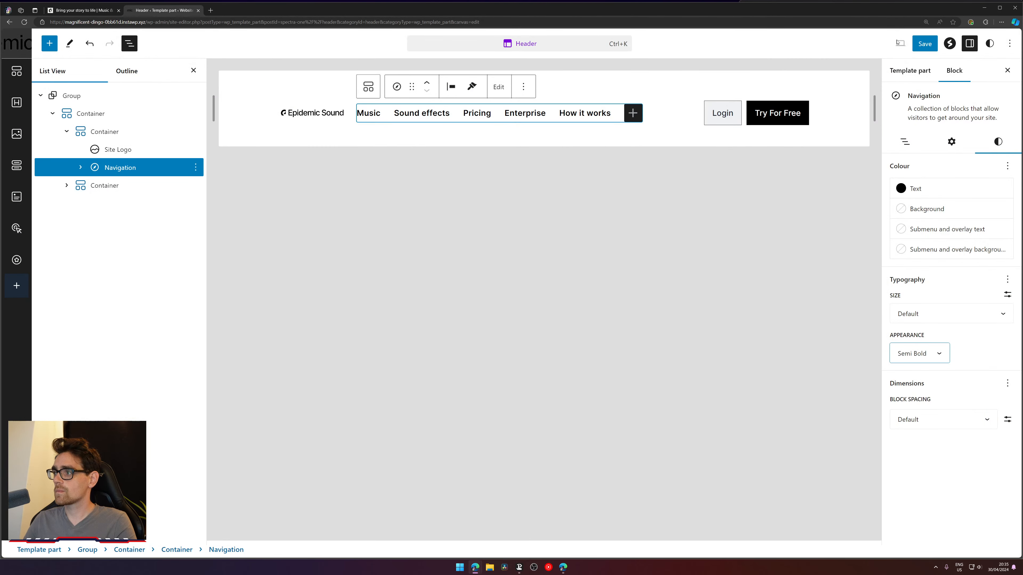
# - Save the header template part and open the site's front page in a new browser tab
pyautogui.click(926, 43)
pyautogui.click(926, 44)
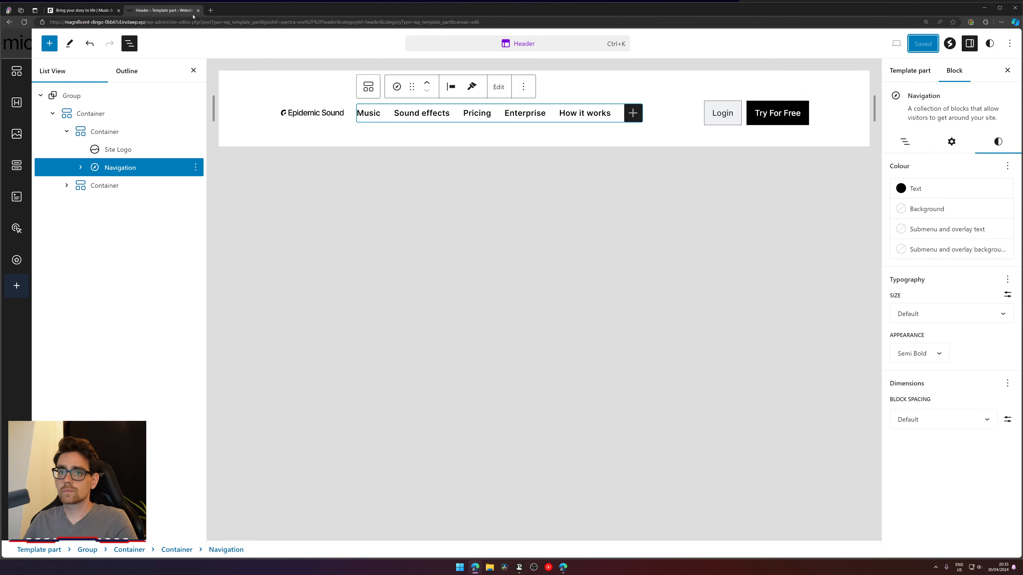
pyautogui.moveTo(145, 22); pyautogui.dragTo(13, 42)
pyautogui.hotkey('ctrl', 'c')
pyautogui.hotkey('ctrl', 't')
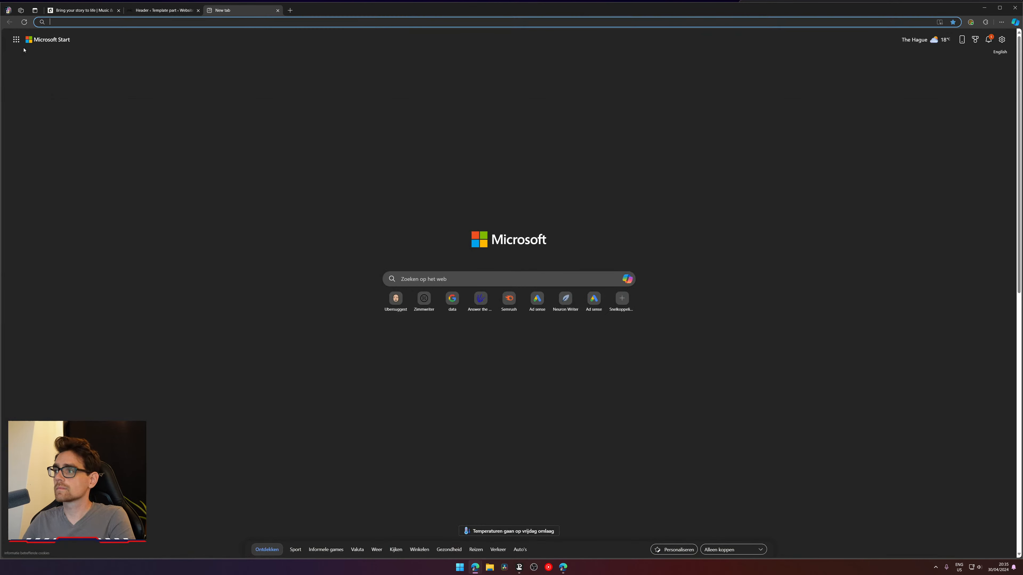
pyautogui.hotkey('ctrl', 'v')
pyautogui.press('Return')
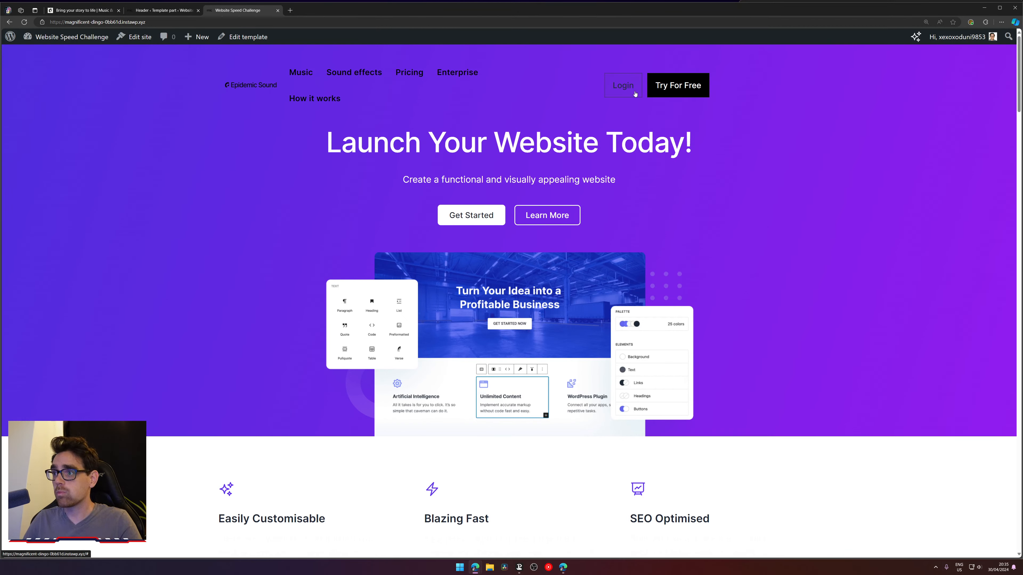
# - Move the Buttons block out of its nested container so it sits directly inside the outer header container
pyautogui.click(145, 10)
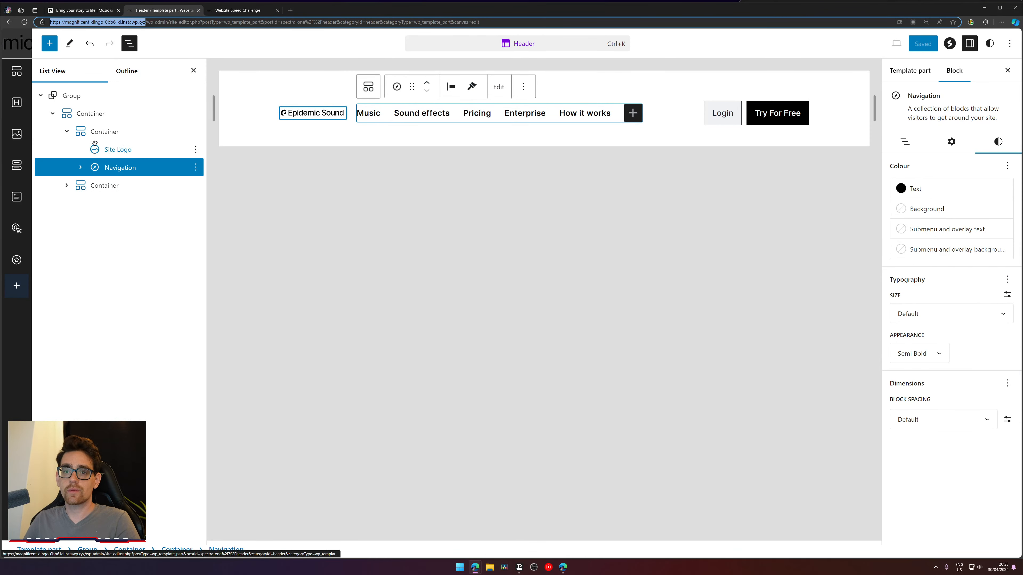
pyautogui.click(67, 131)
pyautogui.click(77, 116)
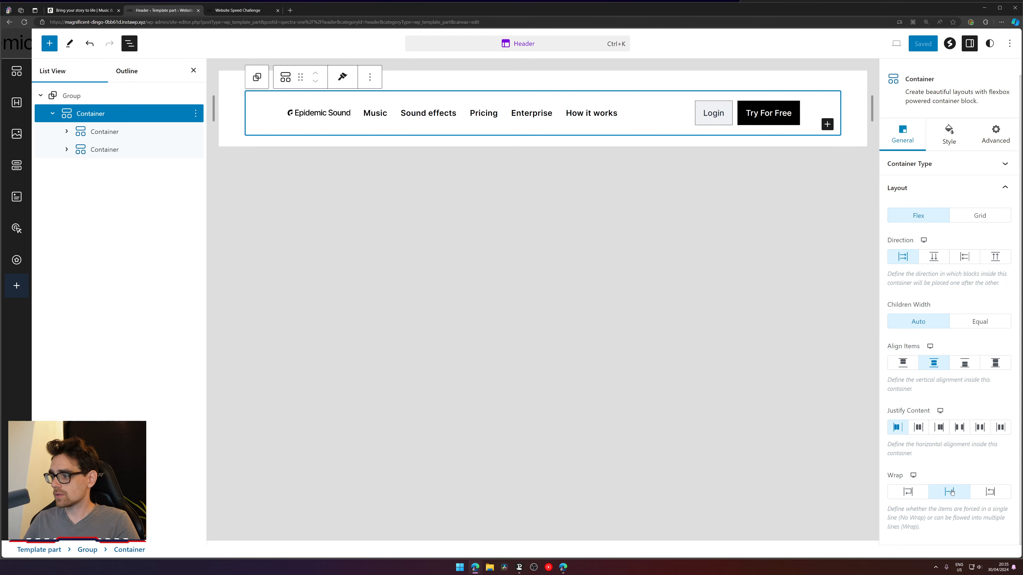
pyautogui.click(128, 150)
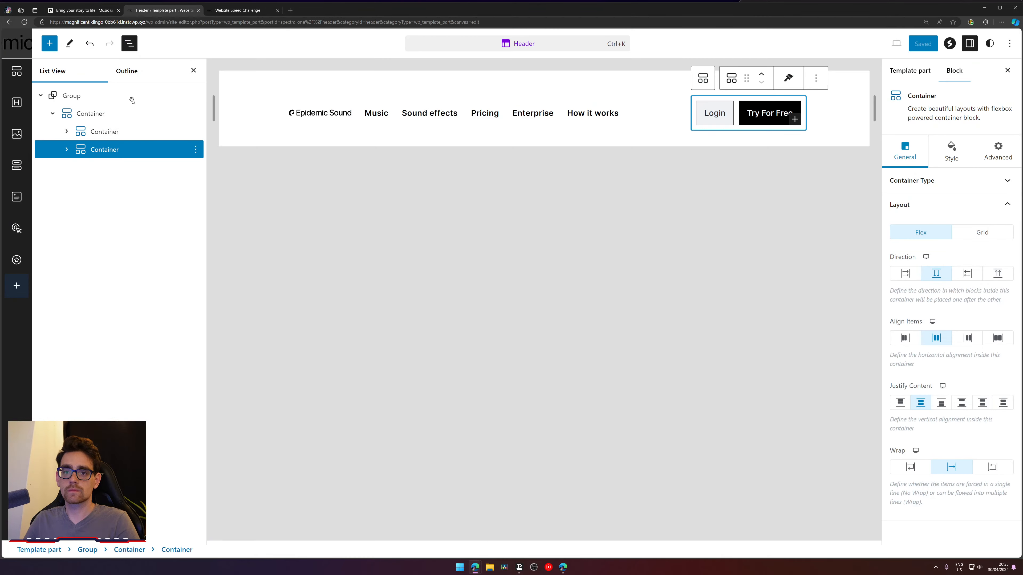
pyautogui.click(66, 150)
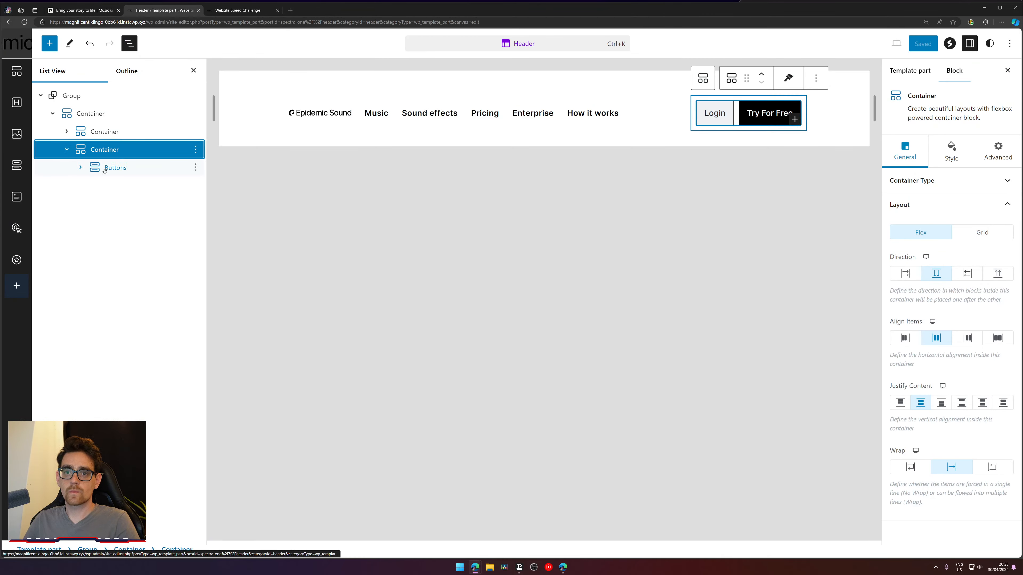
pyautogui.click(117, 169)
pyautogui.moveTo(116, 169); pyautogui.dragTo(115, 152)
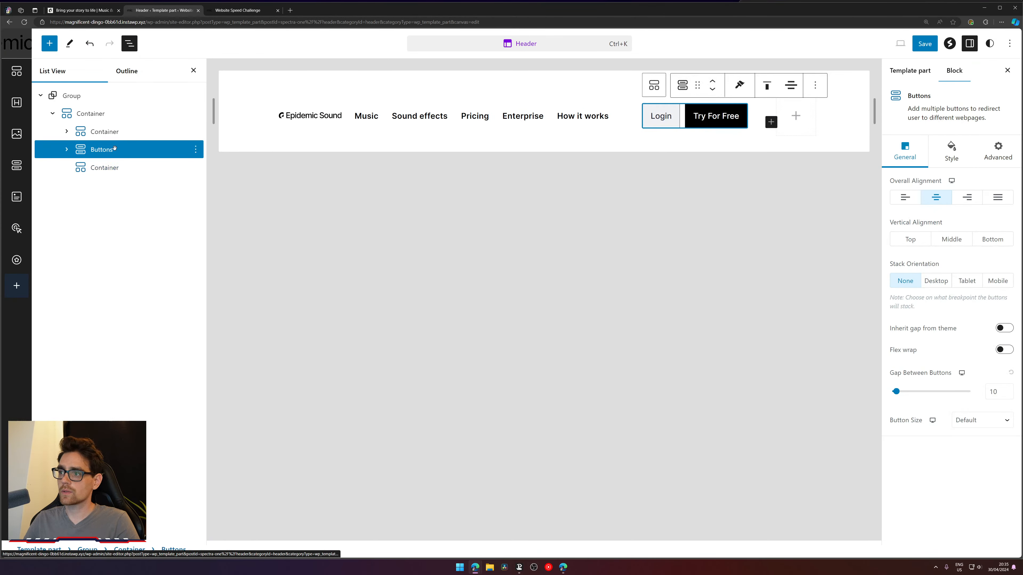
# - Delete the empty container below the Buttons block
pyautogui.click(110, 132)
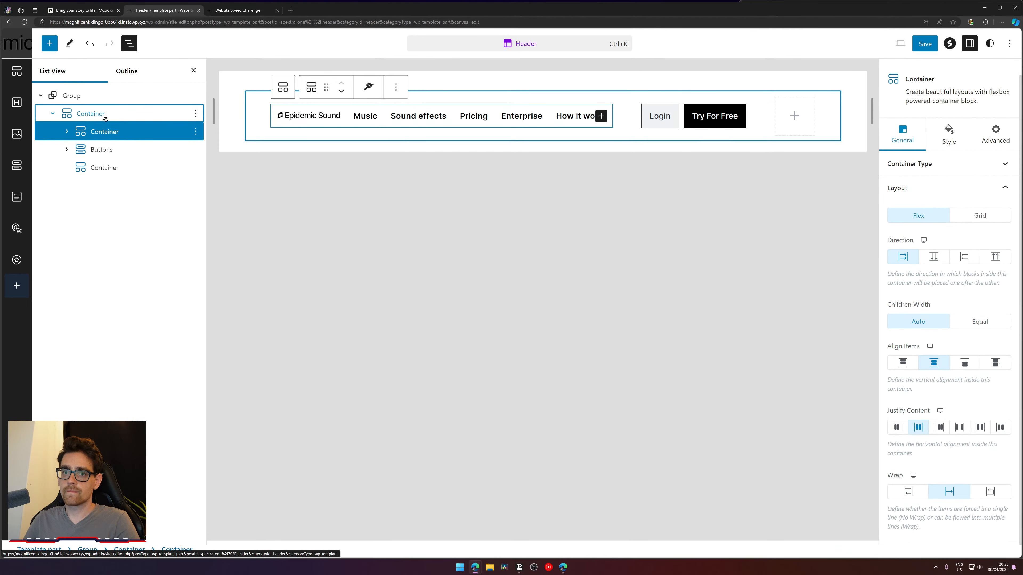
pyautogui.click(89, 113)
pyautogui.click(127, 165)
pyautogui.press('Delete')
# - Try several Justify Content alignments on the outer header container and return it to the start alignment
pyautogui.click(97, 113)
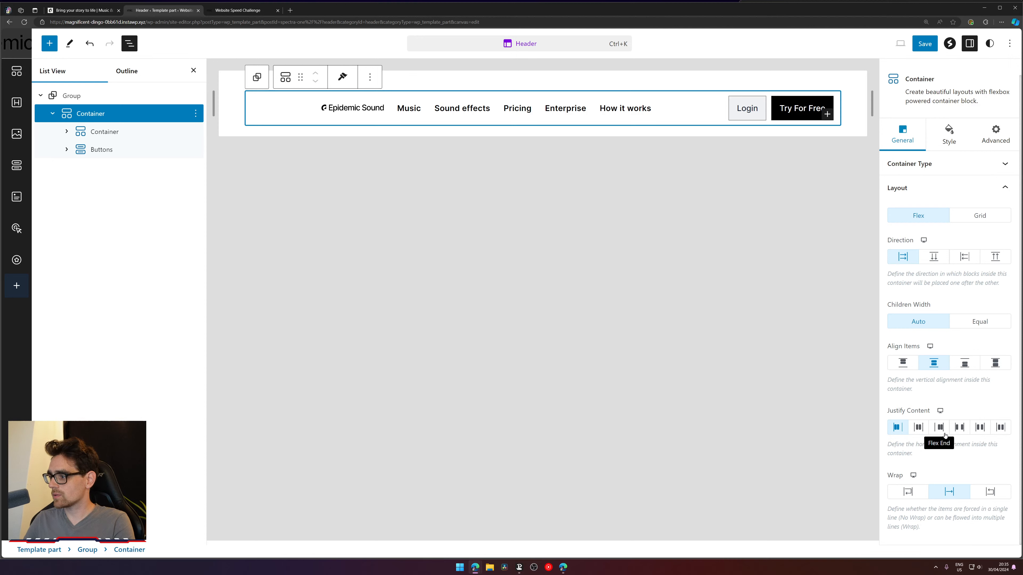
pyautogui.click(959, 427)
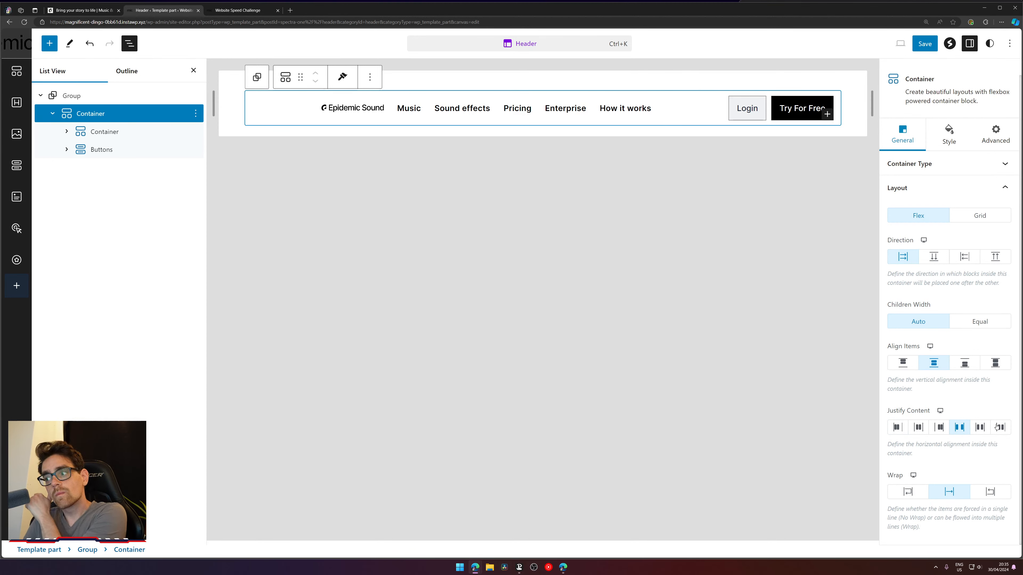
pyautogui.click(980, 427)
pyautogui.click(1000, 427)
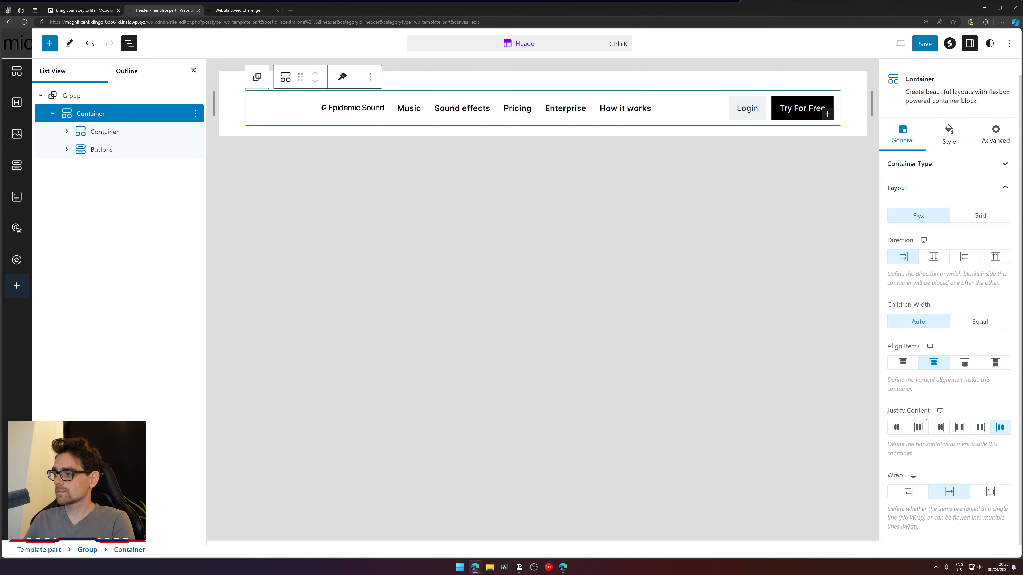
pyautogui.click(918, 428)
pyautogui.click(959, 428)
pyautogui.click(897, 428)
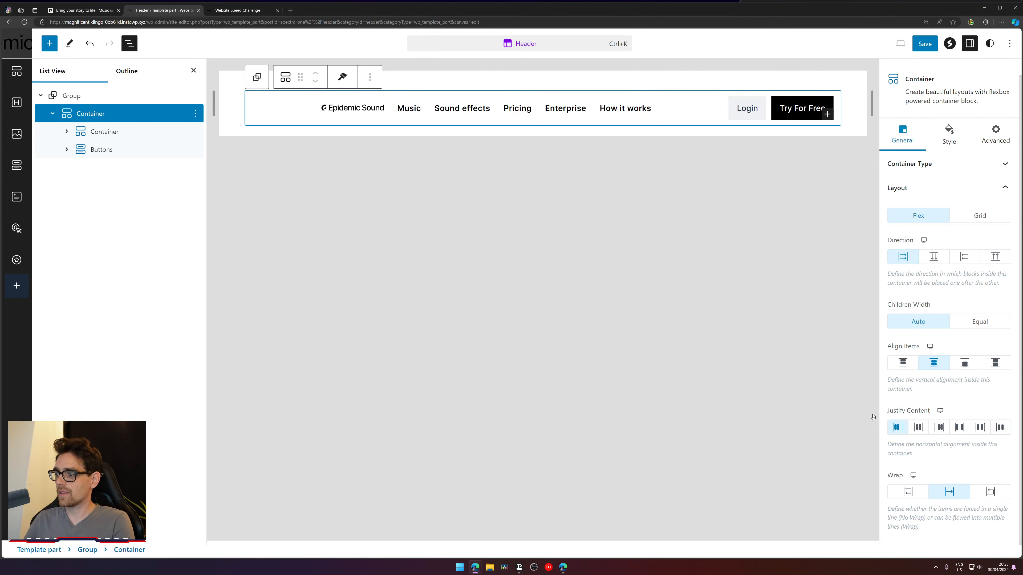
# - Set the outer header container's width to Boxed
pyautogui.click(103, 130)
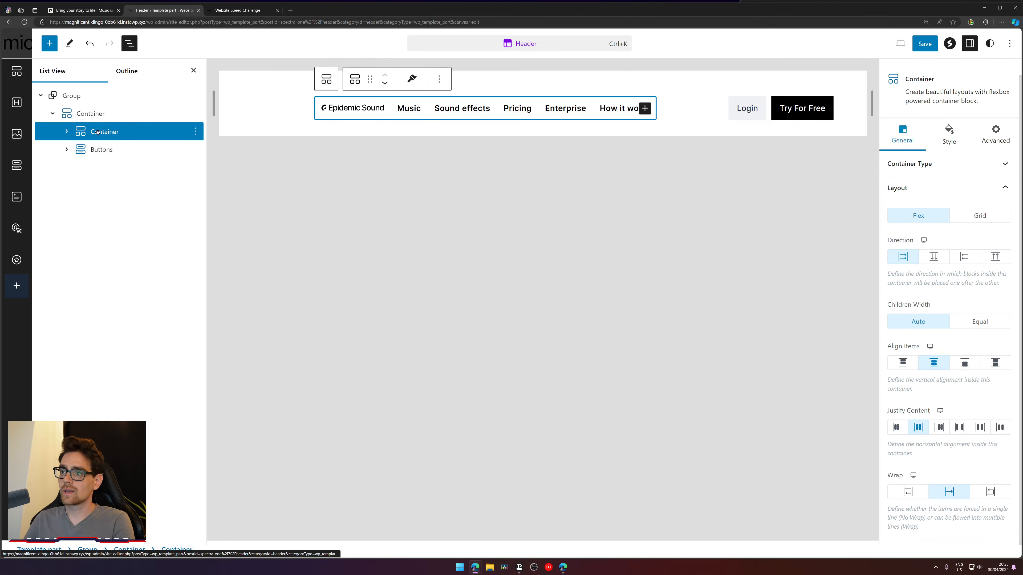
pyautogui.click(103, 113)
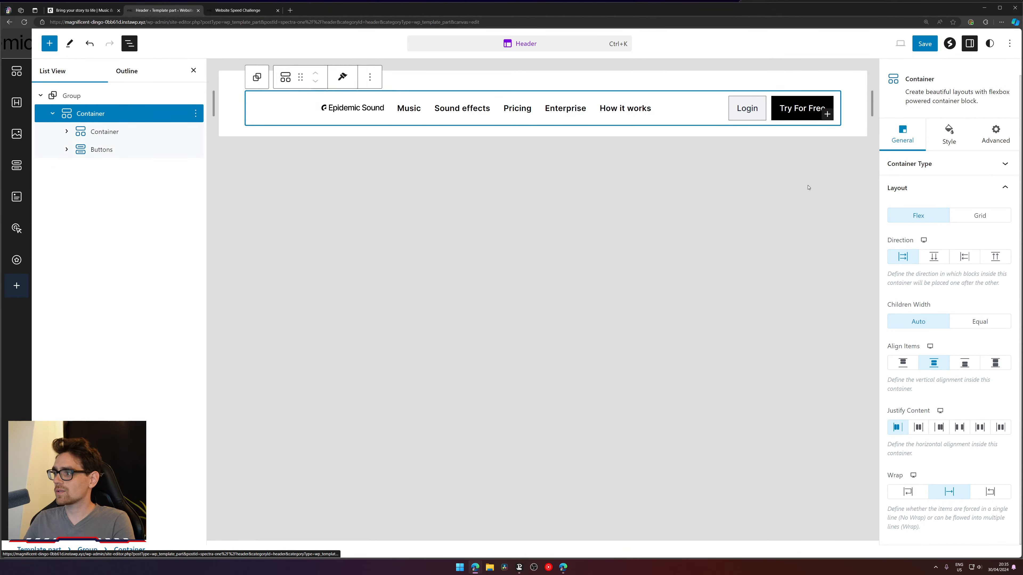
pyautogui.click(912, 180)
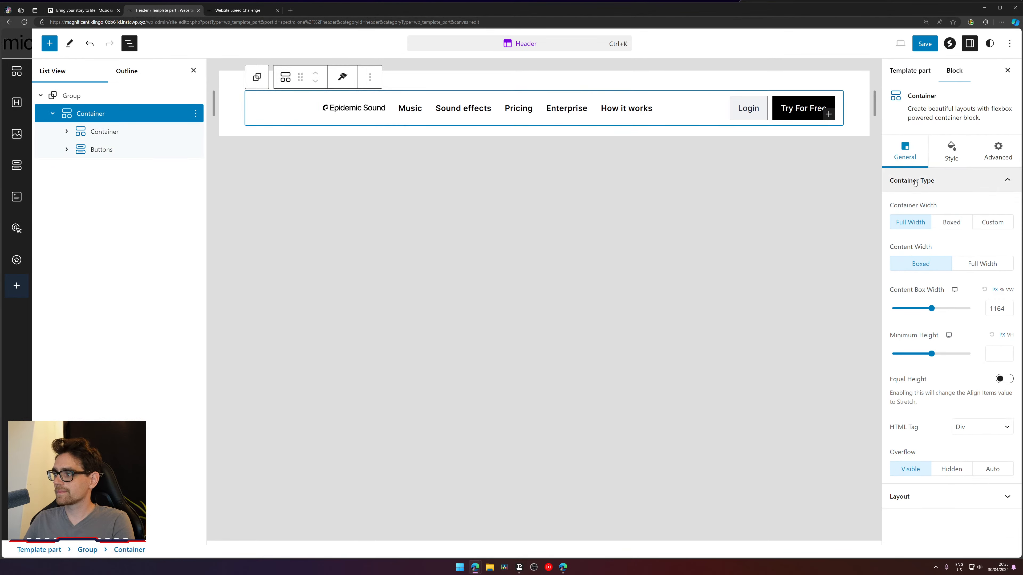
pyautogui.click(950, 221)
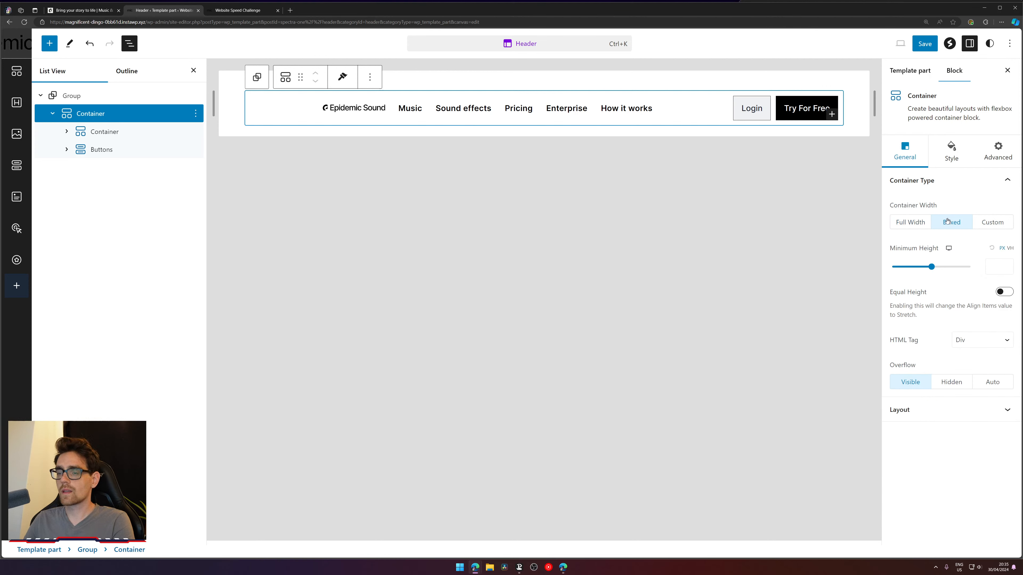
# - Save the header and compare the reloaded front page with the Epidemic Sound site
pyautogui.click(117, 139)
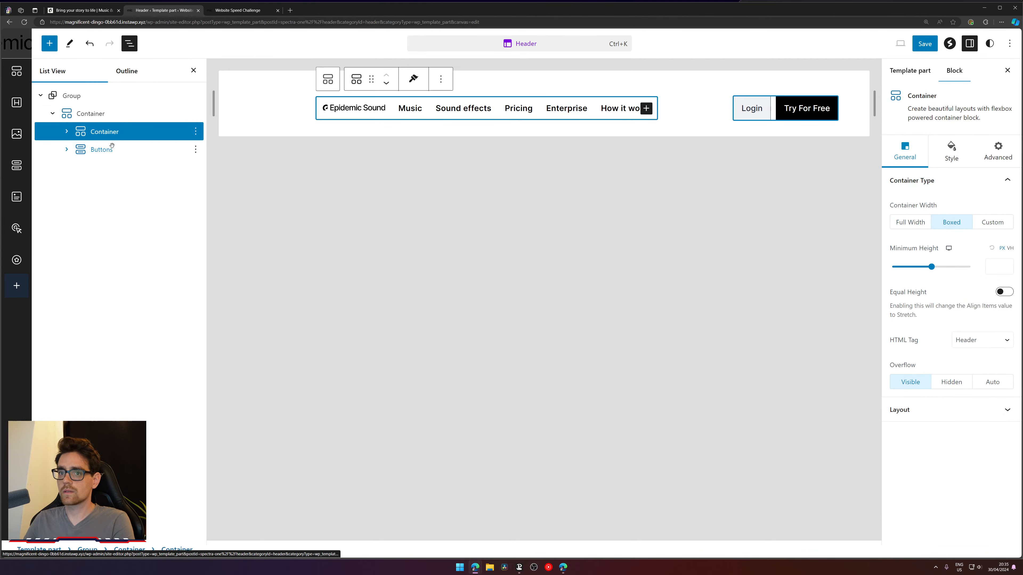
pyautogui.click(113, 147)
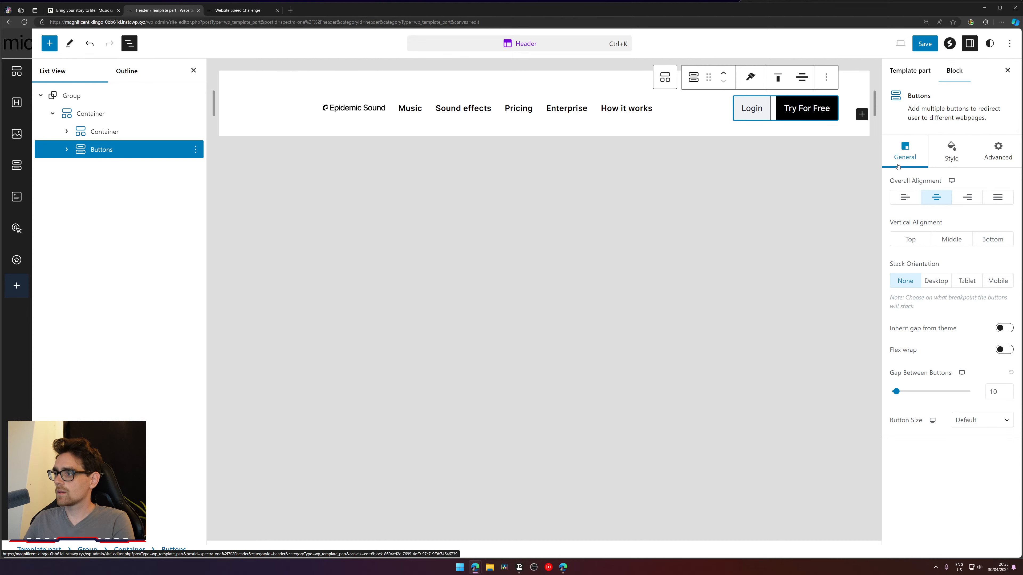
pyautogui.click(121, 125)
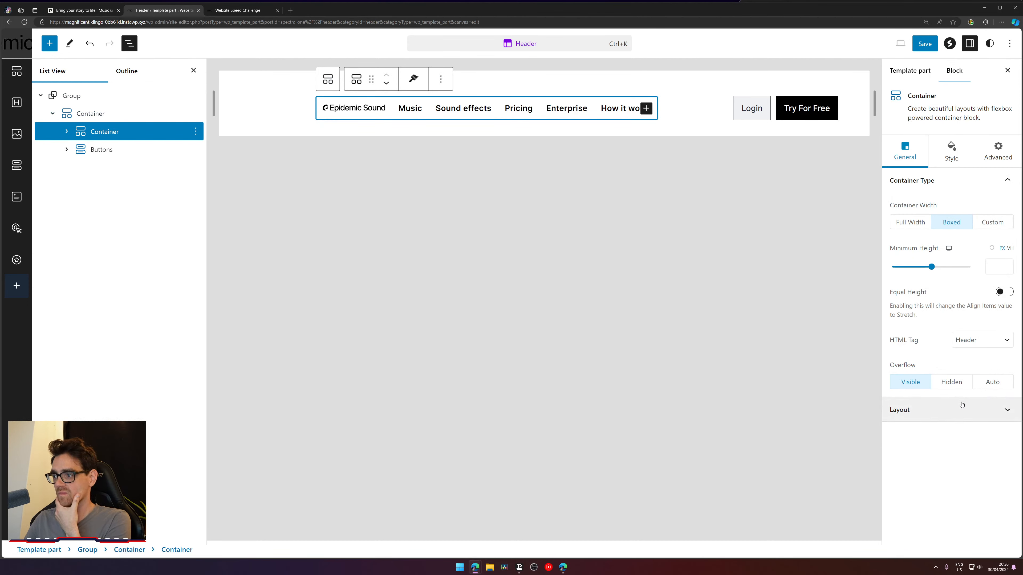
pyautogui.click(925, 43)
pyautogui.click(920, 43)
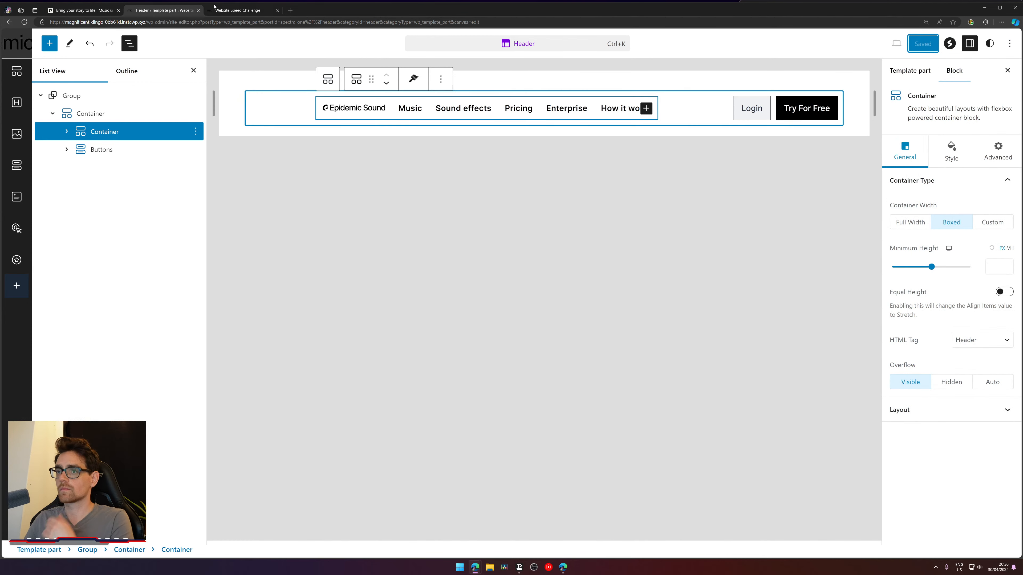
pyautogui.click(246, 11)
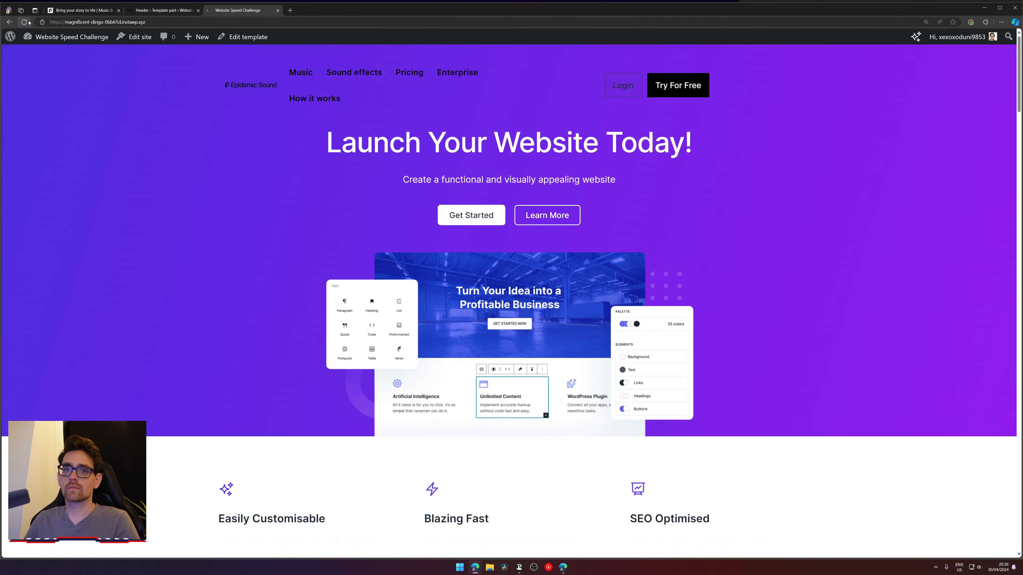
pyautogui.click(88, 9)
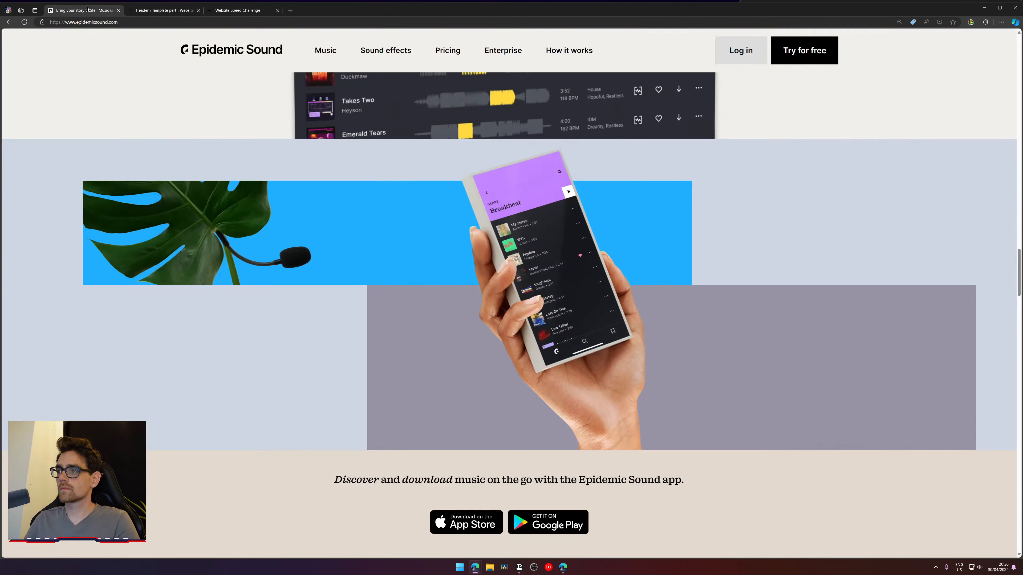
pyautogui.click(240, 11)
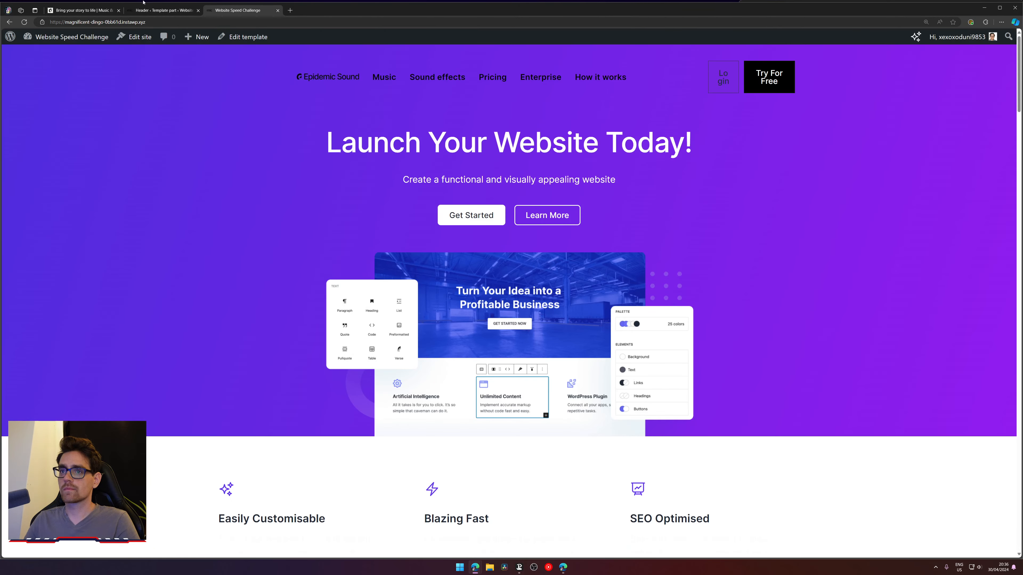
# - Enlarge the site logo to an image width of 180 and compare it with the logo on the Epidemic Sound site
pyautogui.click(146, 8)
pyautogui.click(355, 108)
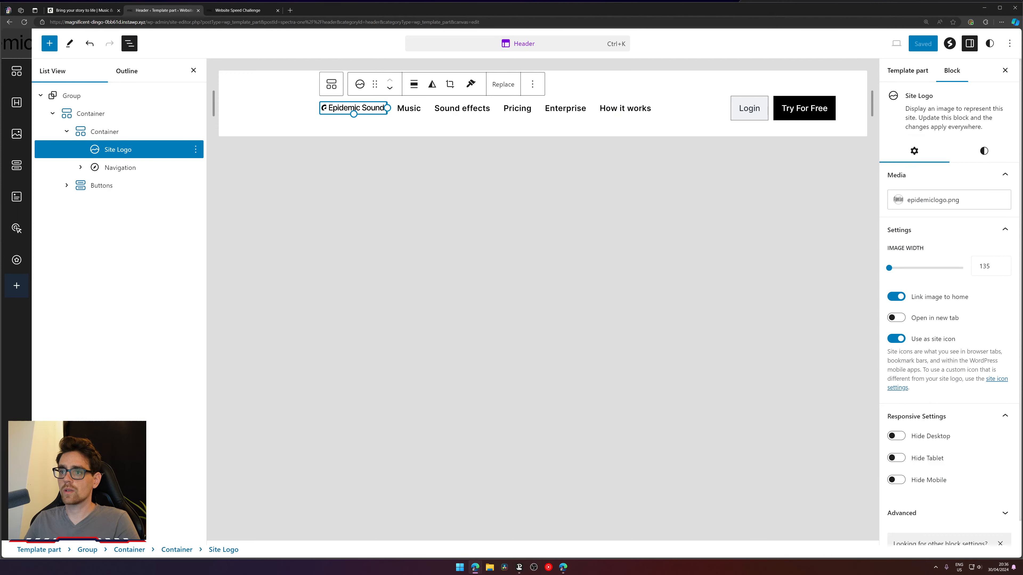
pyautogui.moveTo(353, 114); pyautogui.dragTo(354, 118)
pyautogui.click(89, 10)
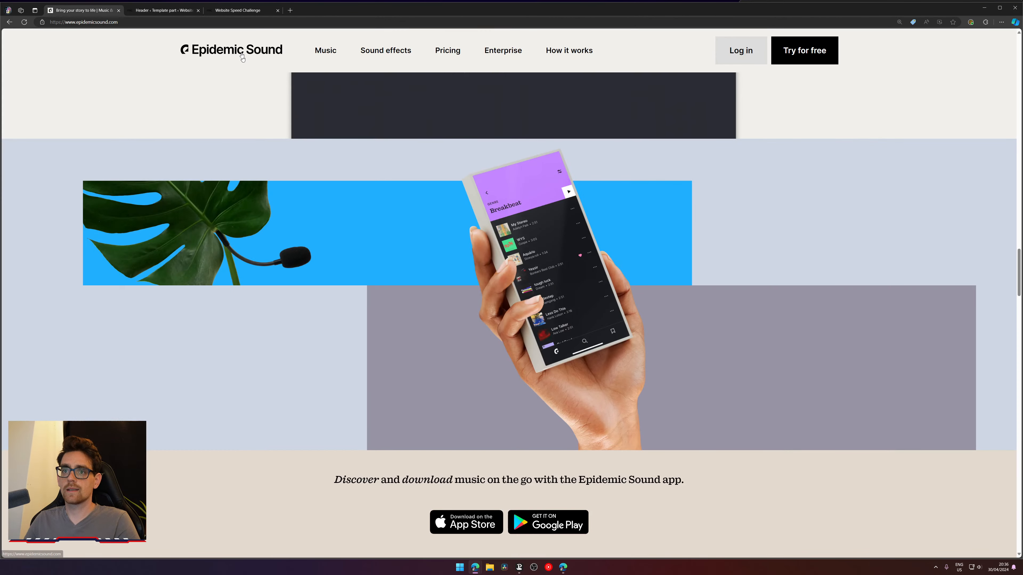
pyautogui.scroll(5, 343, 253)
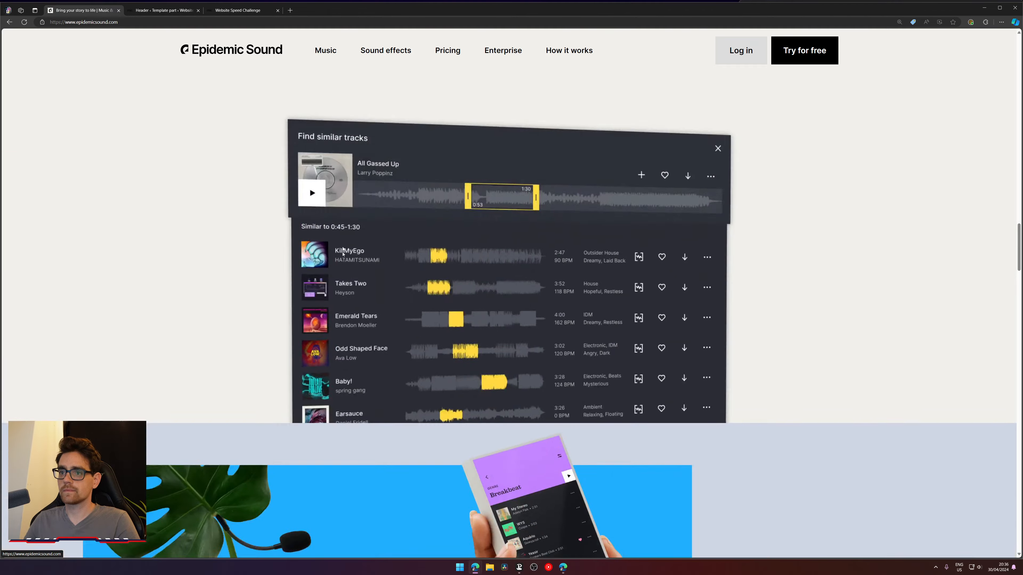
pyautogui.scroll(10, 343, 253)
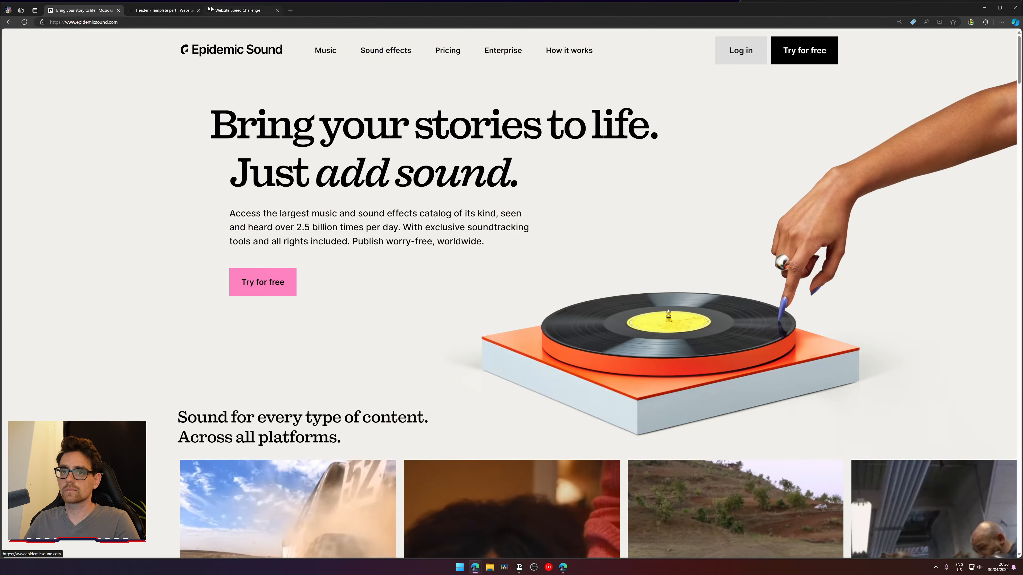
# - Save the header and reload the site's front page to check the logo size
pyautogui.click(165, 10)
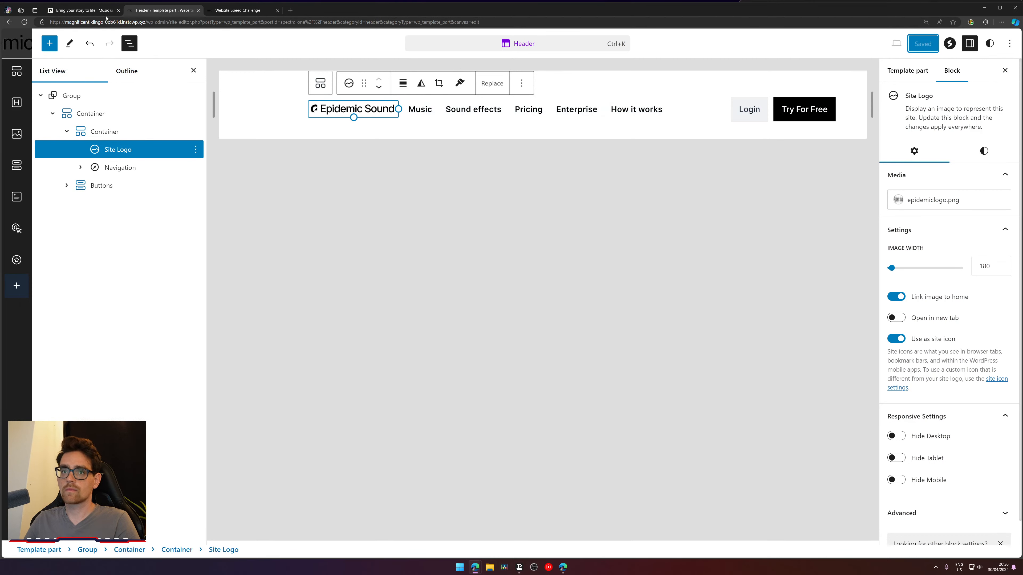
pyautogui.click(238, 10)
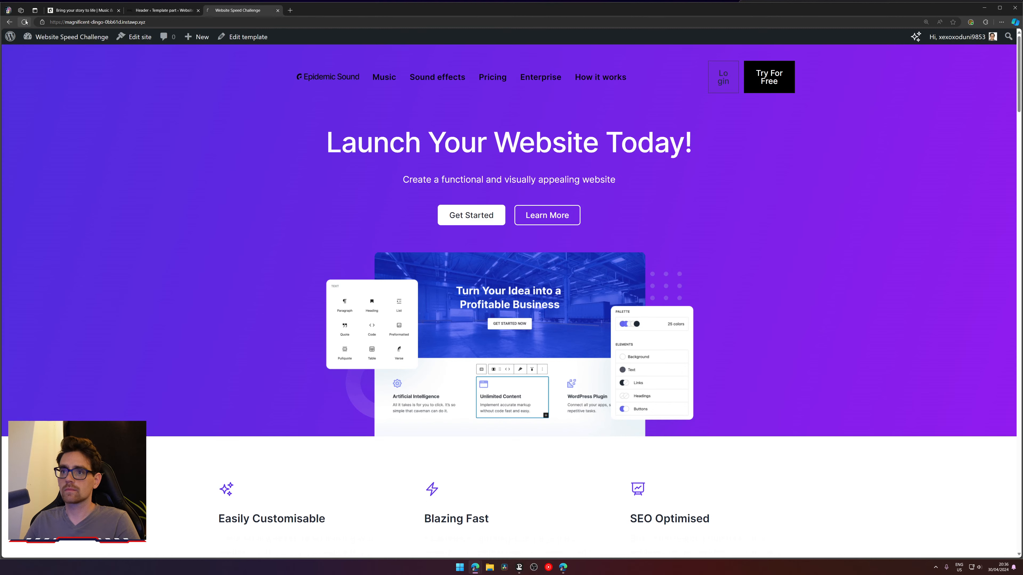
pyautogui.click(25, 23)
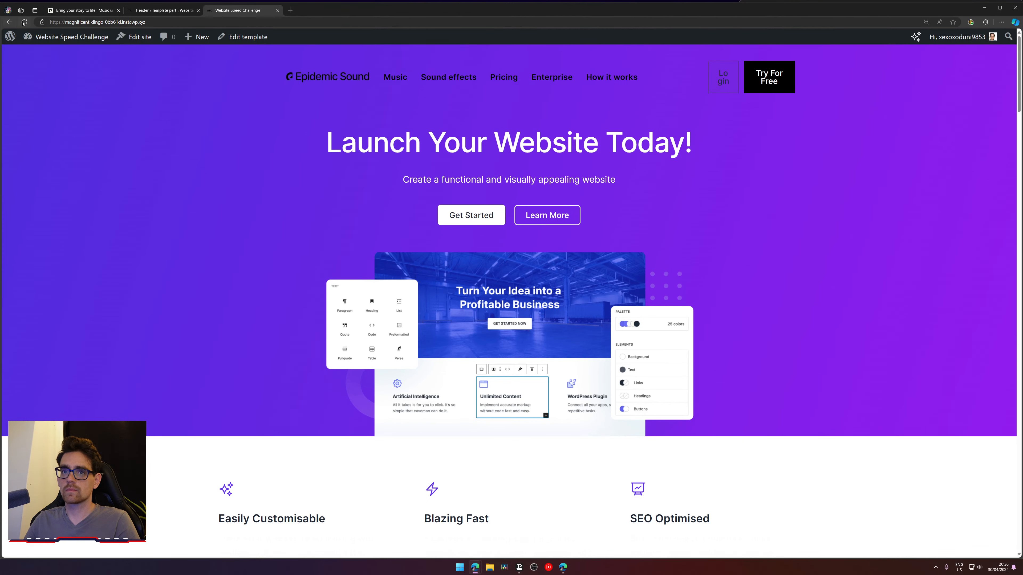
# - Reload the site's front page and compare its header with the one on the Epidemic Sound site
pyautogui.click(23, 22)
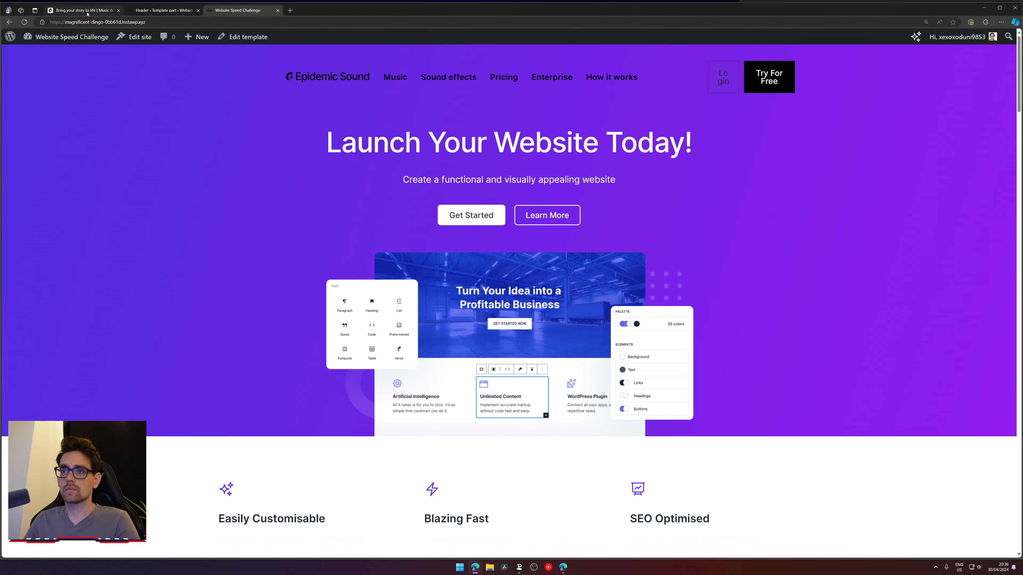
pyautogui.click(83, 10)
pyautogui.click(255, 12)
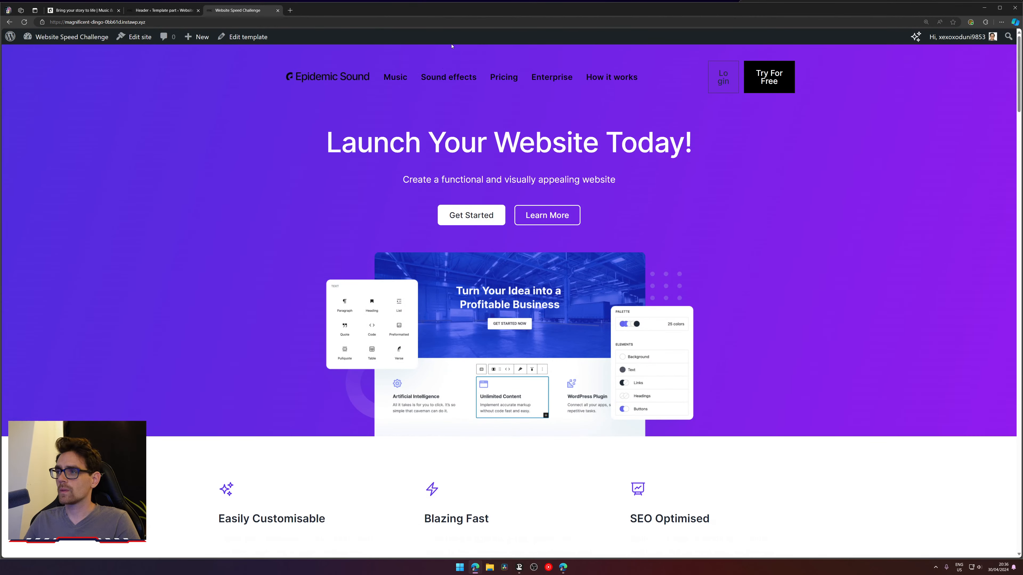
# - Set the container width of the inner container holding the logo and navigation to Full Width
pyautogui.click(150, 4)
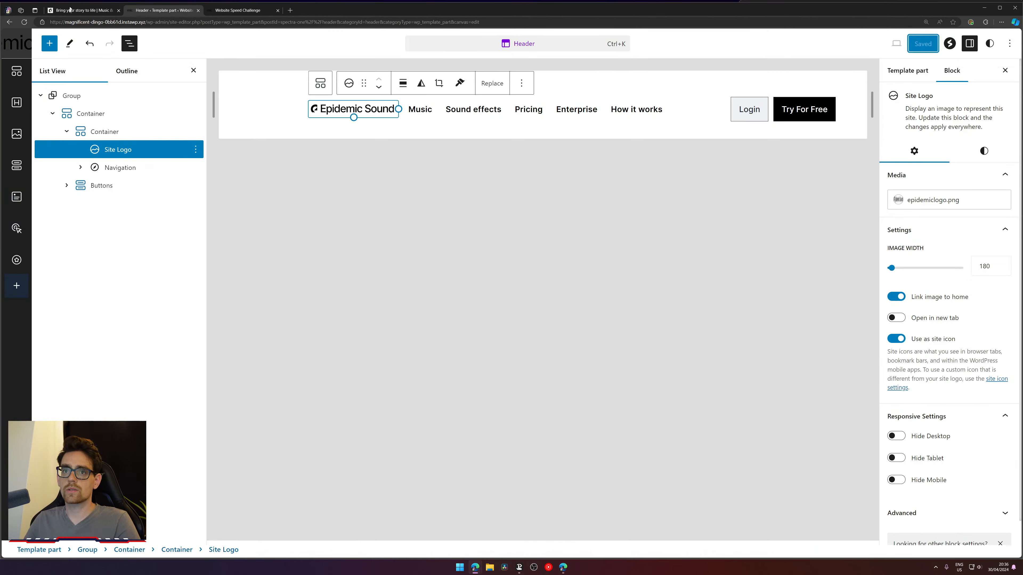
pyautogui.click(742, 119)
pyautogui.click(684, 114)
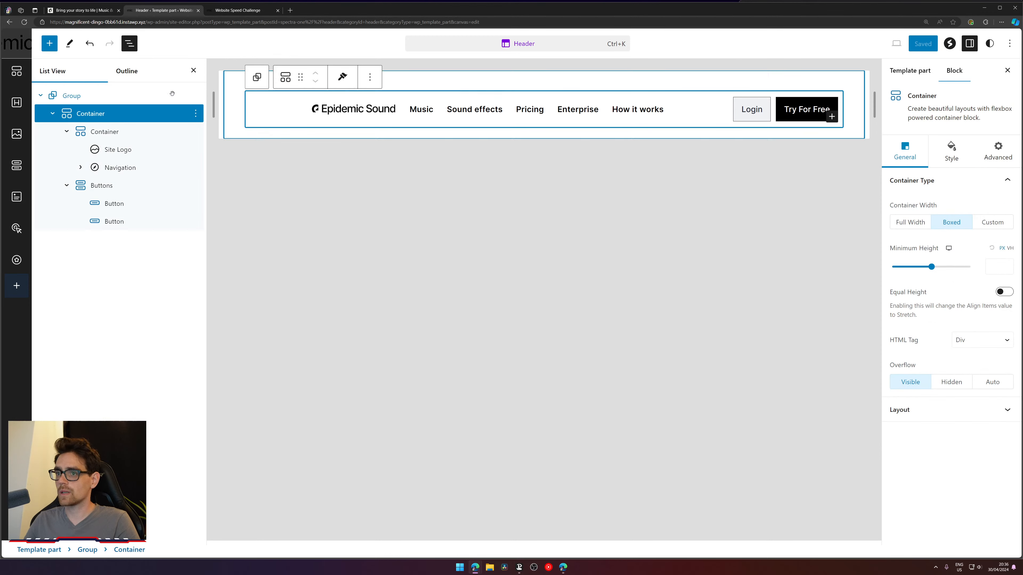
pyautogui.click(506, 121)
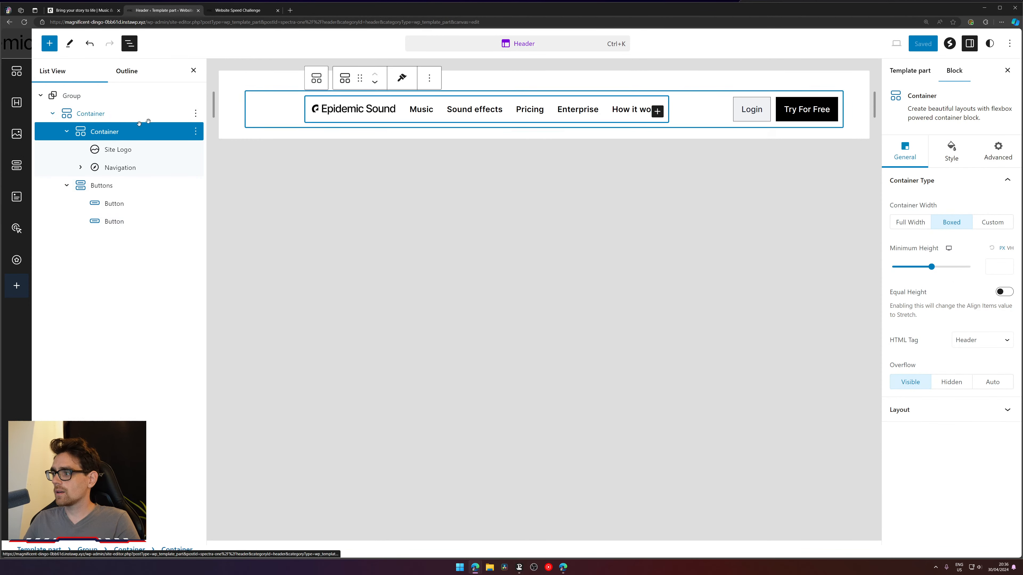
pyautogui.click(507, 126)
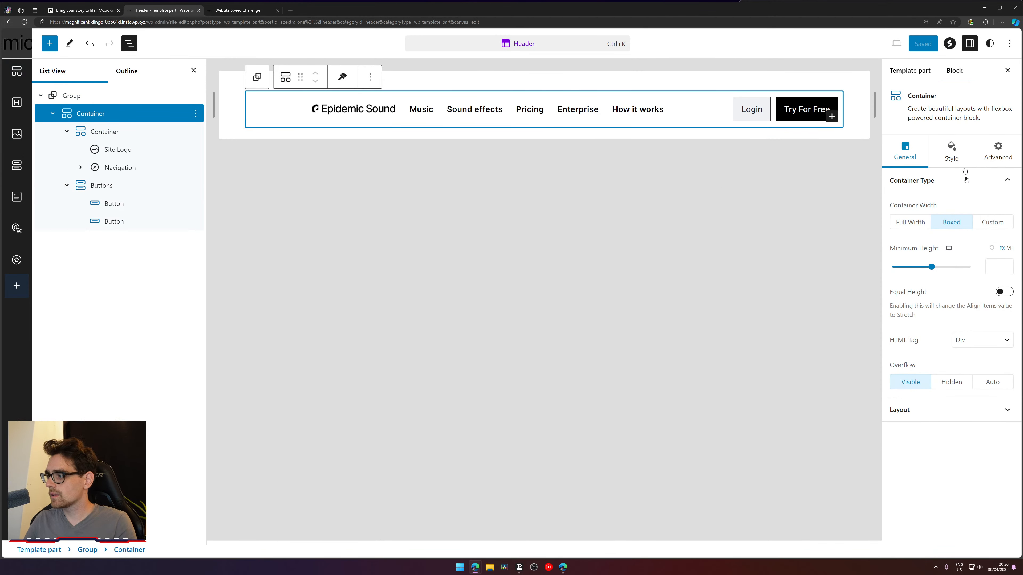
pyautogui.click(960, 159)
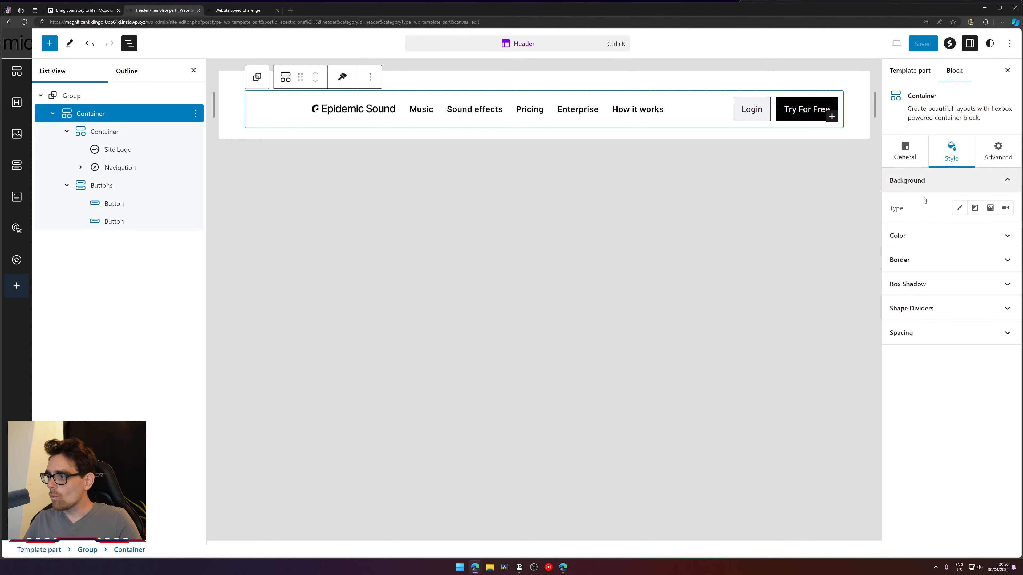
pyautogui.click(140, 139)
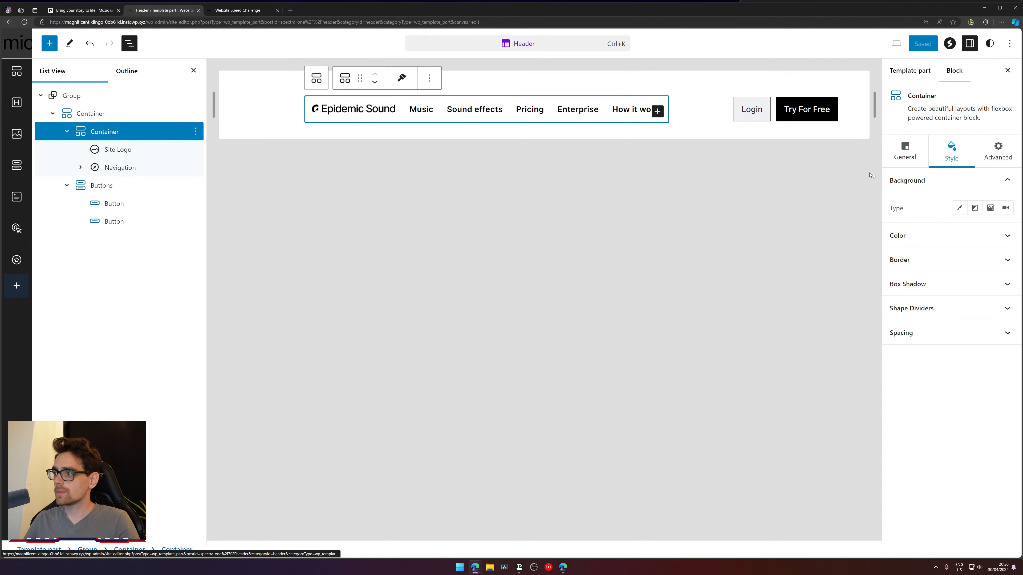
pyautogui.click(905, 151)
pyautogui.click(910, 223)
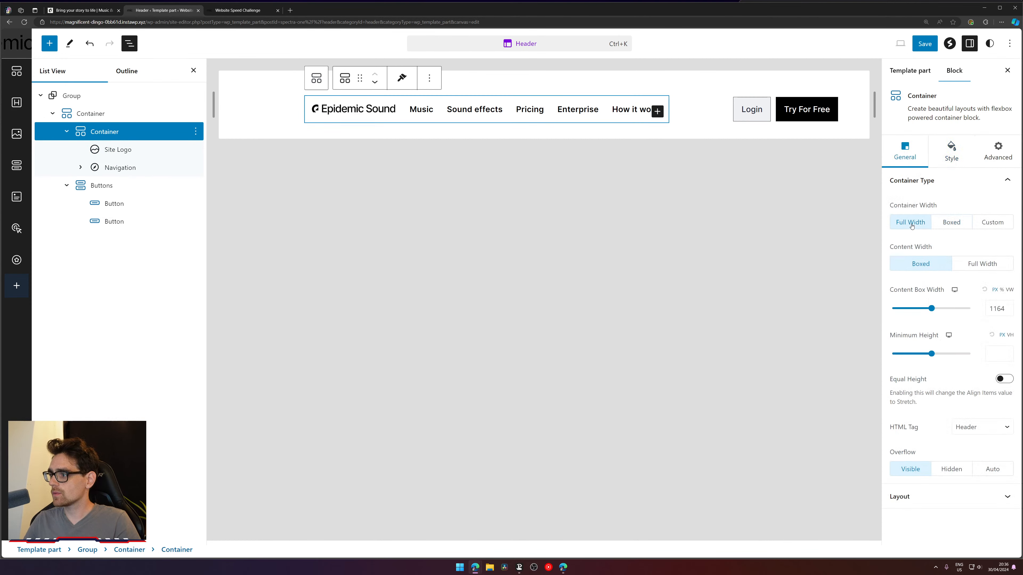
# - Save the header and check it on the site's front page
pyautogui.click(924, 44)
pyautogui.click(922, 43)
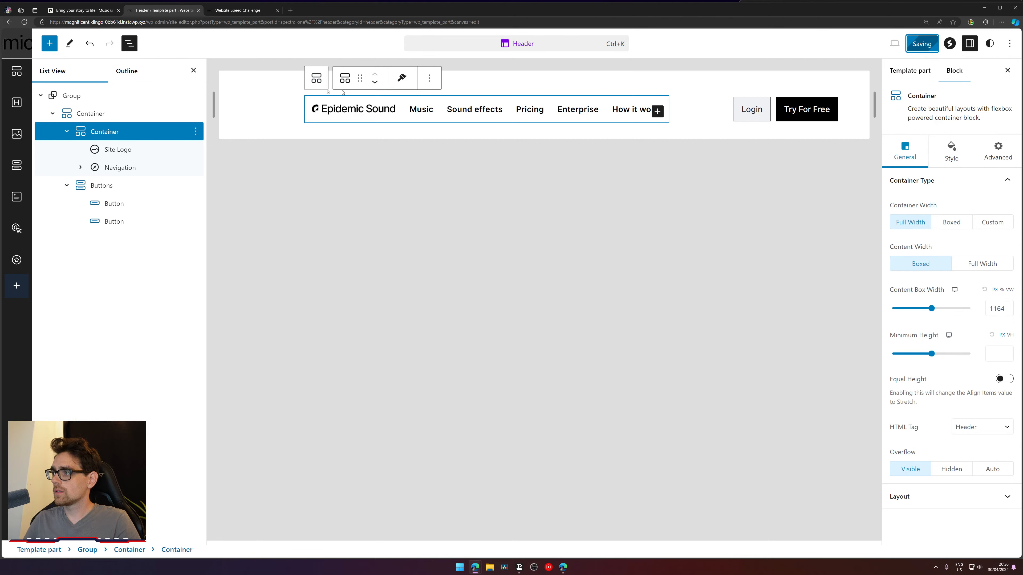
pyautogui.click(247, 12)
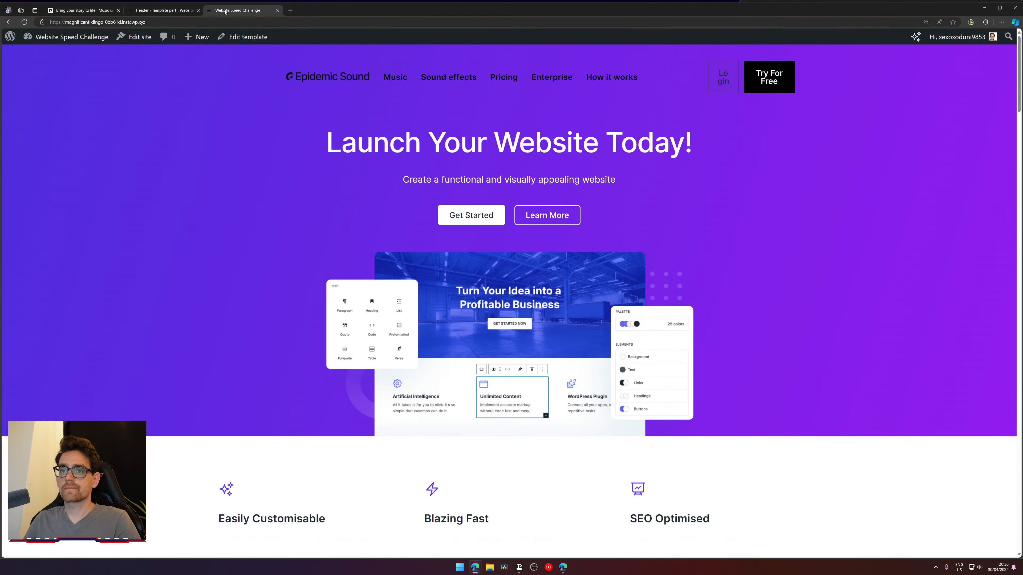
# - Set the outer header container's width to Full Width in the site editor
pyautogui.click(146, 12)
pyautogui.click(114, 115)
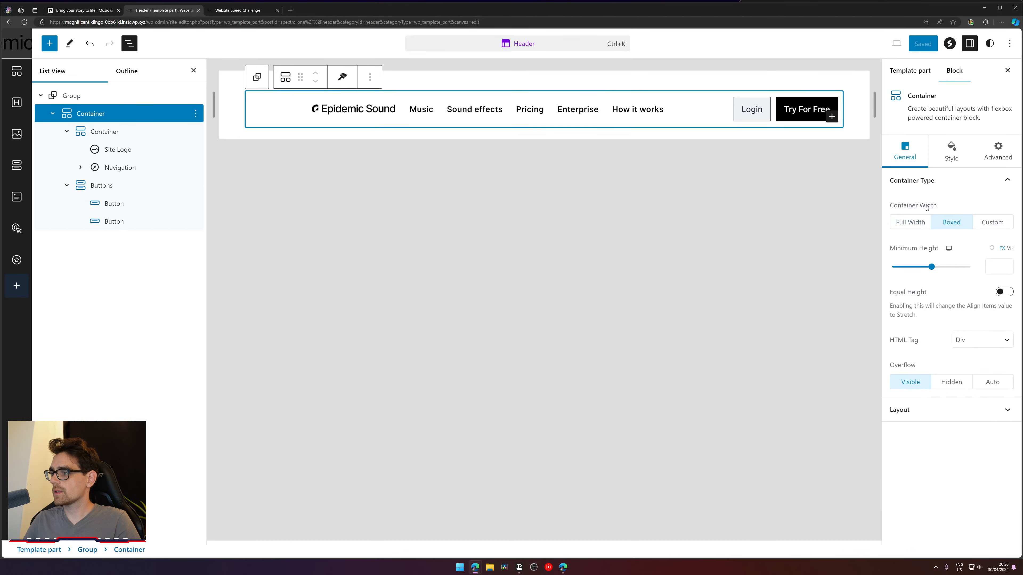
pyautogui.click(919, 222)
# - Save the header, reload the front page and compare its layout with the Epidemic Sound site
pyautogui.click(925, 43)
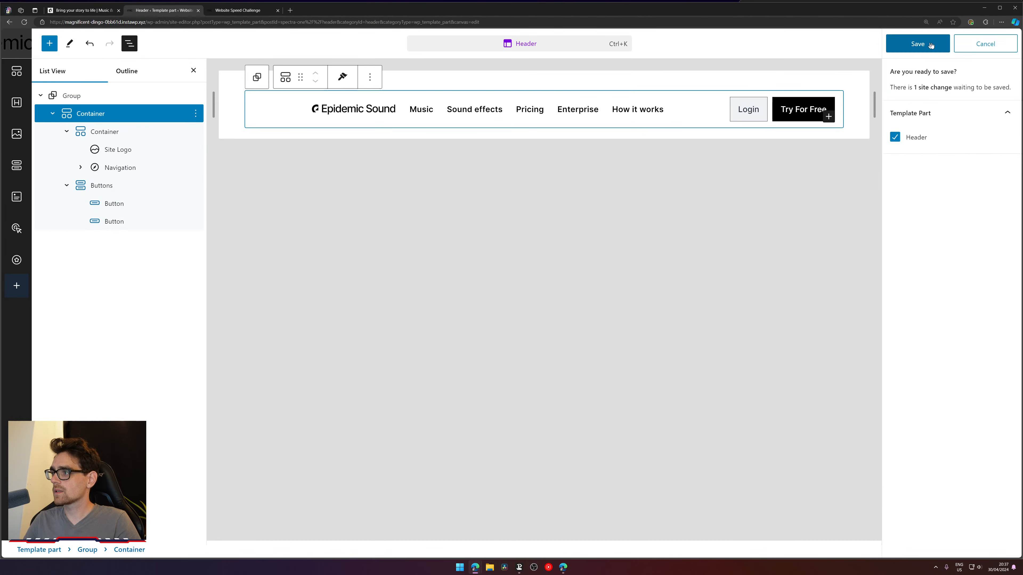
pyautogui.click(924, 44)
pyautogui.click(247, 11)
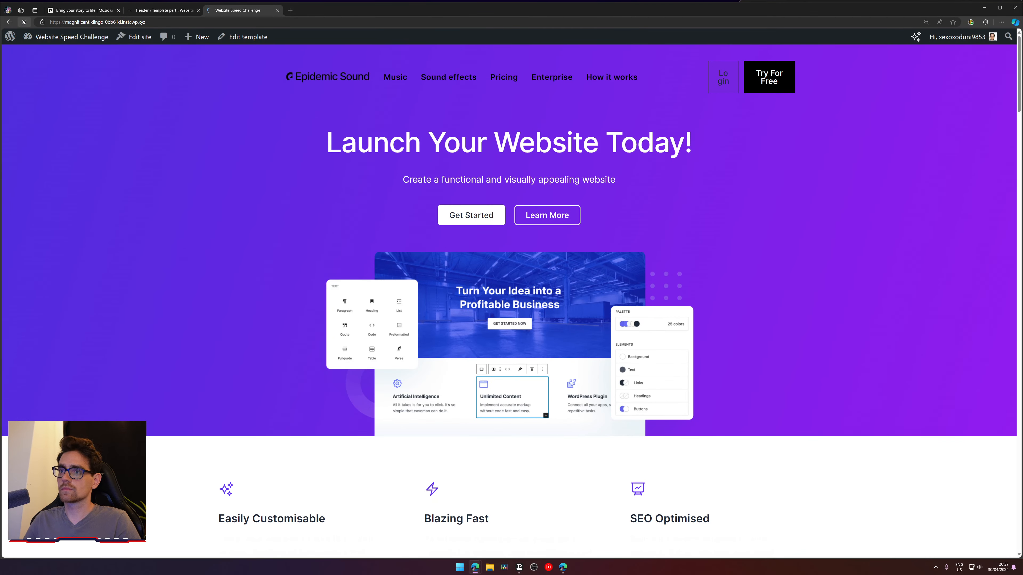
pyautogui.click(175, 10)
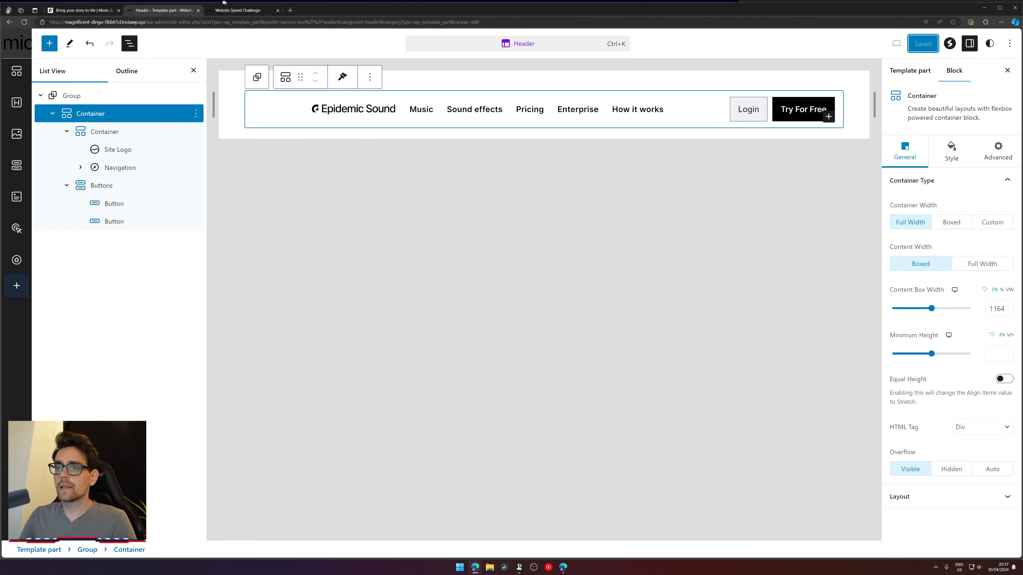
pyautogui.click(242, 10)
pyautogui.click(53, 10)
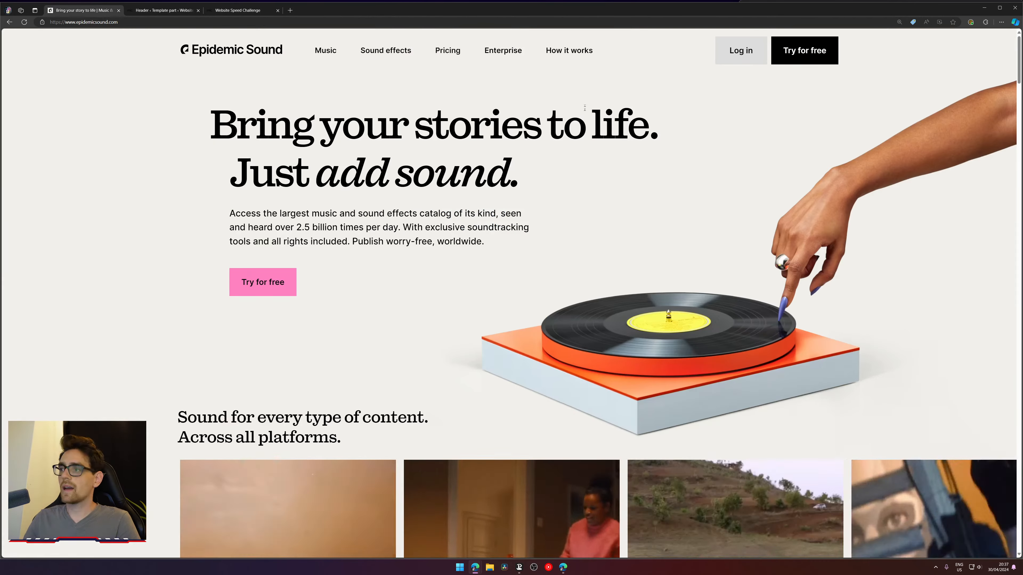
# - Leave the Header template part editor and go back to the WordPress dashboard
pyautogui.click(163, 10)
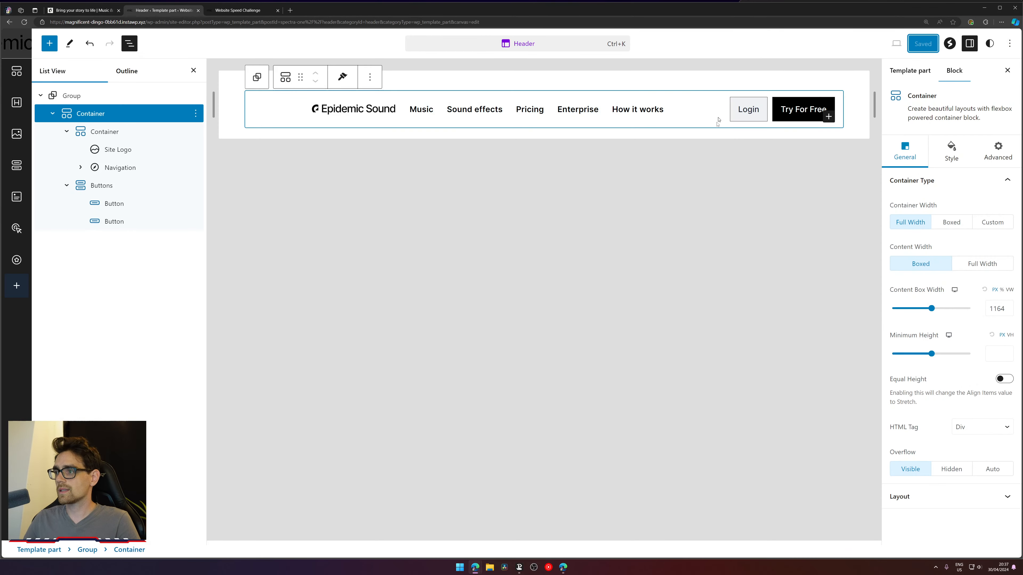
pyautogui.click(354, 111)
pyautogui.click(288, 111)
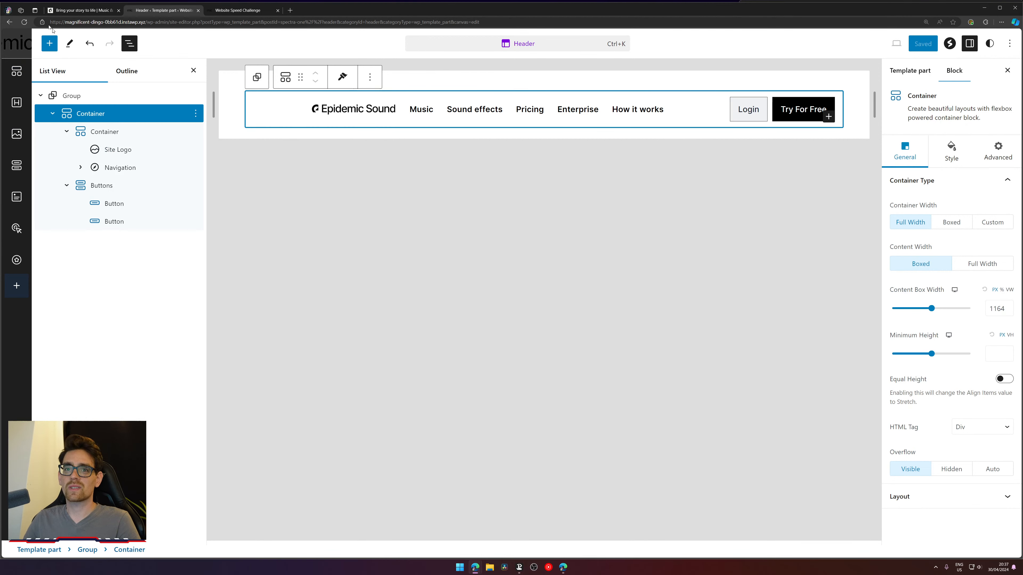
pyautogui.click(16, 44)
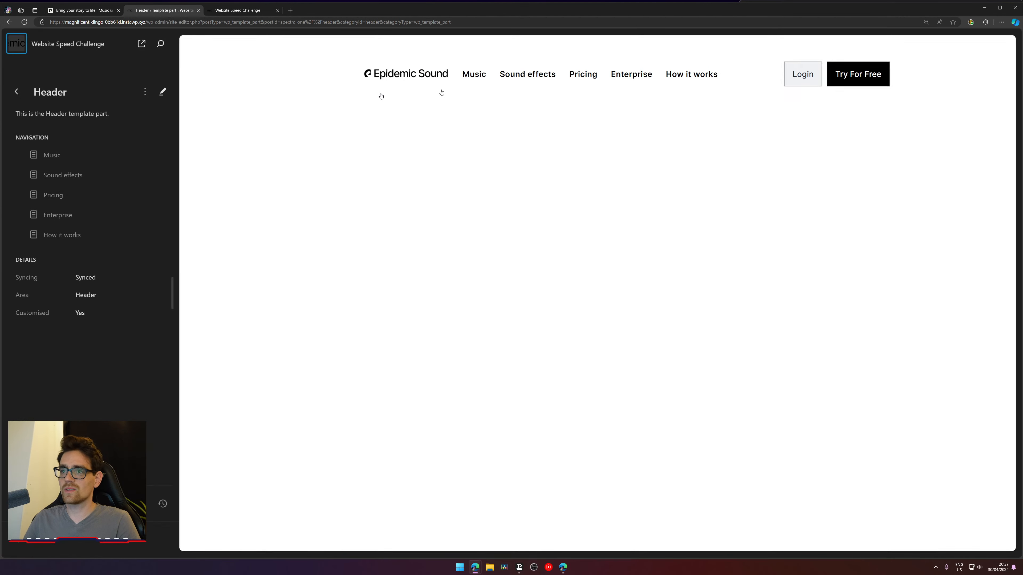
pyautogui.click(18, 94)
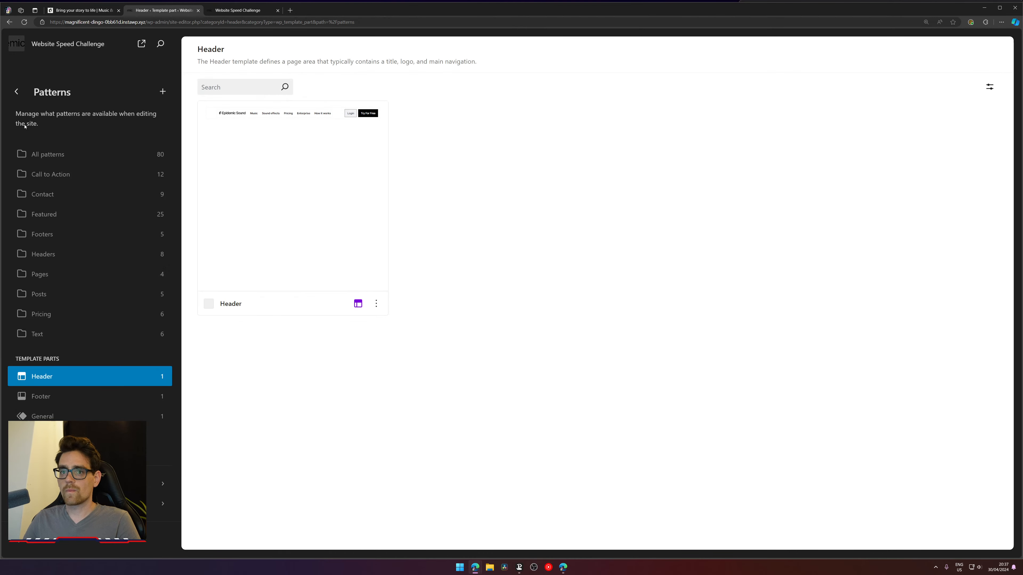
pyautogui.click(15, 92)
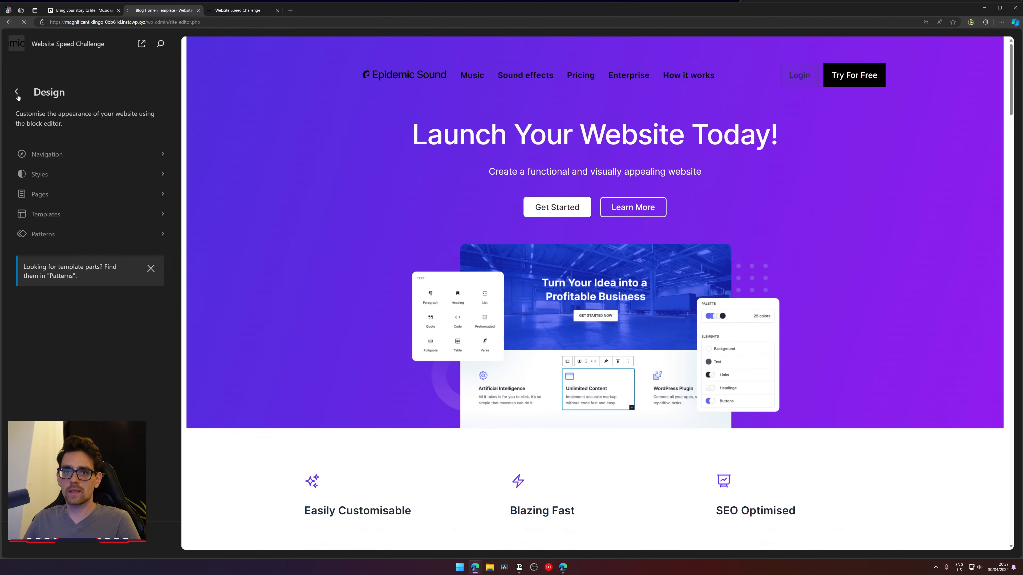
pyautogui.click(16, 92)
# - Reopen the site editor on the Blog Home template and open its Header template part for editing
pyautogui.moveTo(53, 207)
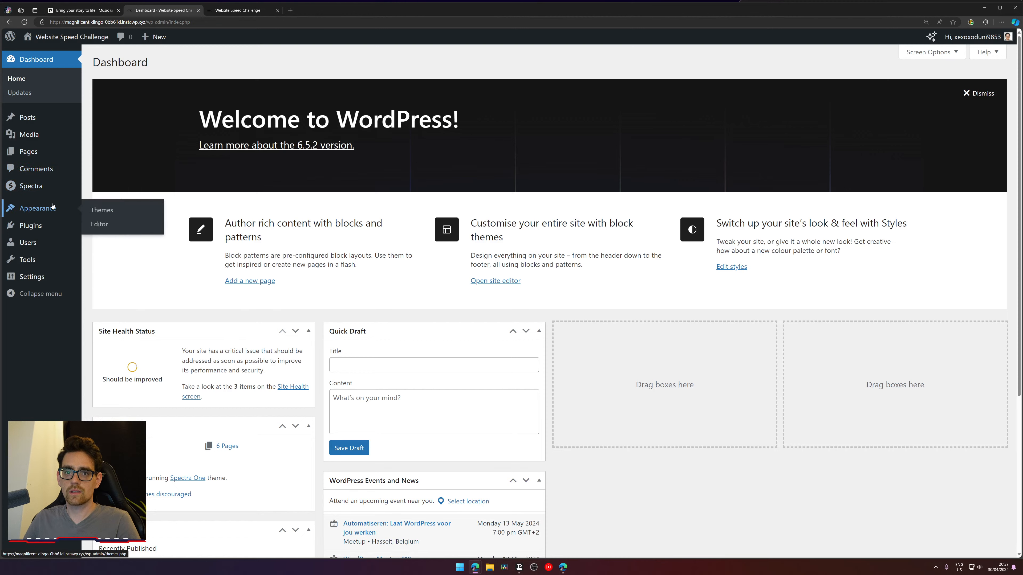
pyautogui.click(106, 225)
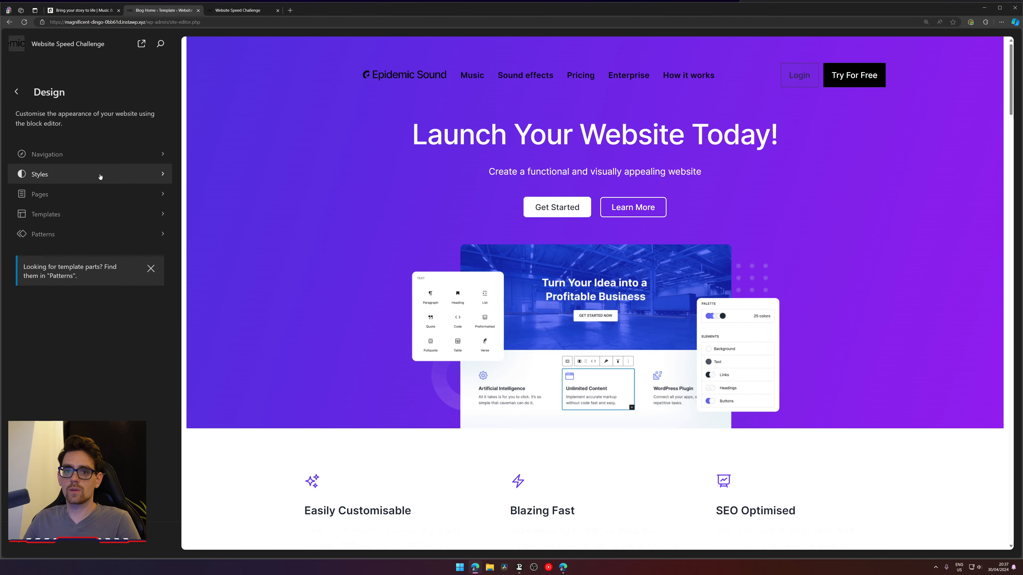
pyautogui.click(361, 150)
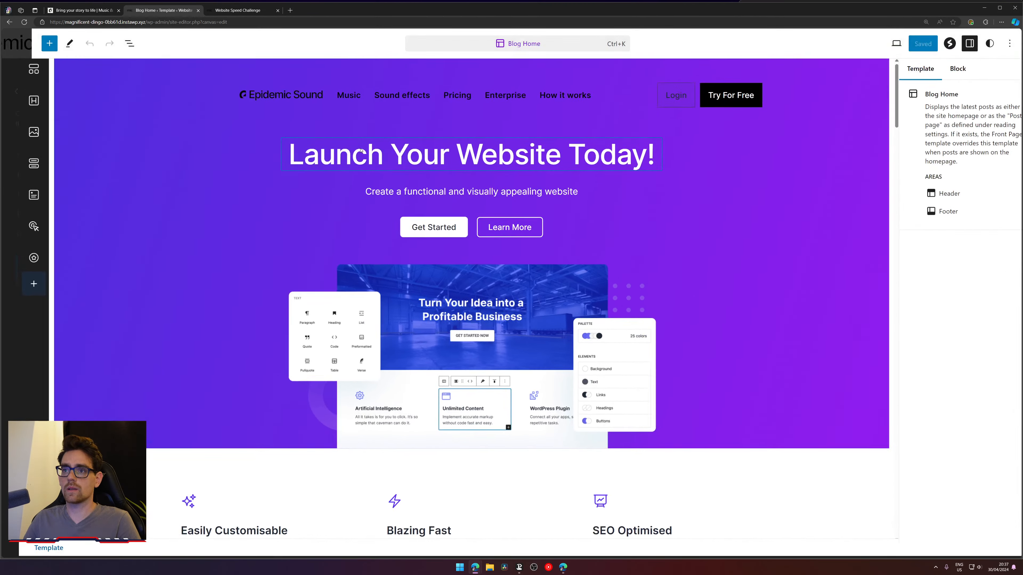
pyautogui.click(390, 69)
pyautogui.click(810, 77)
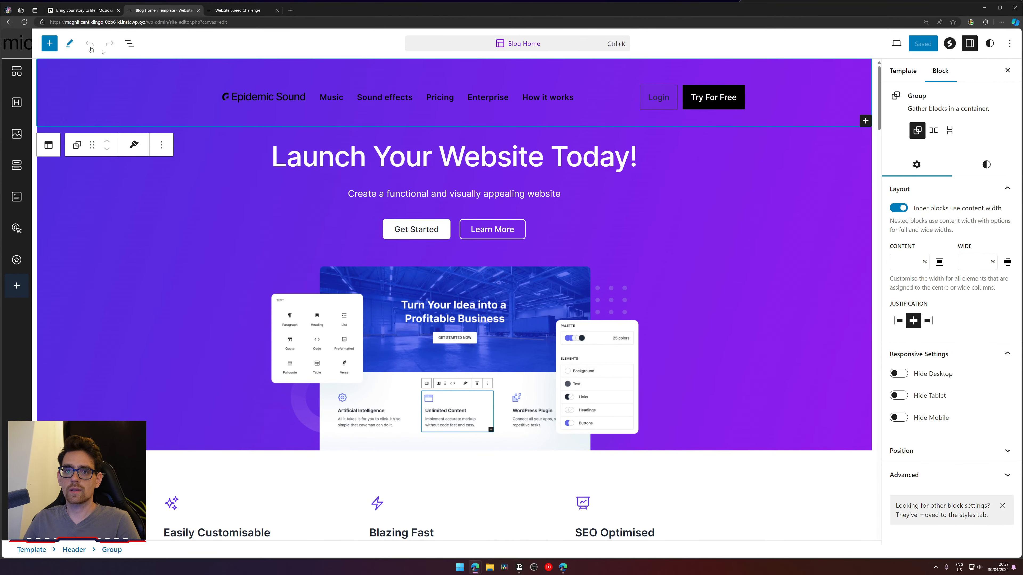
pyautogui.click(129, 44)
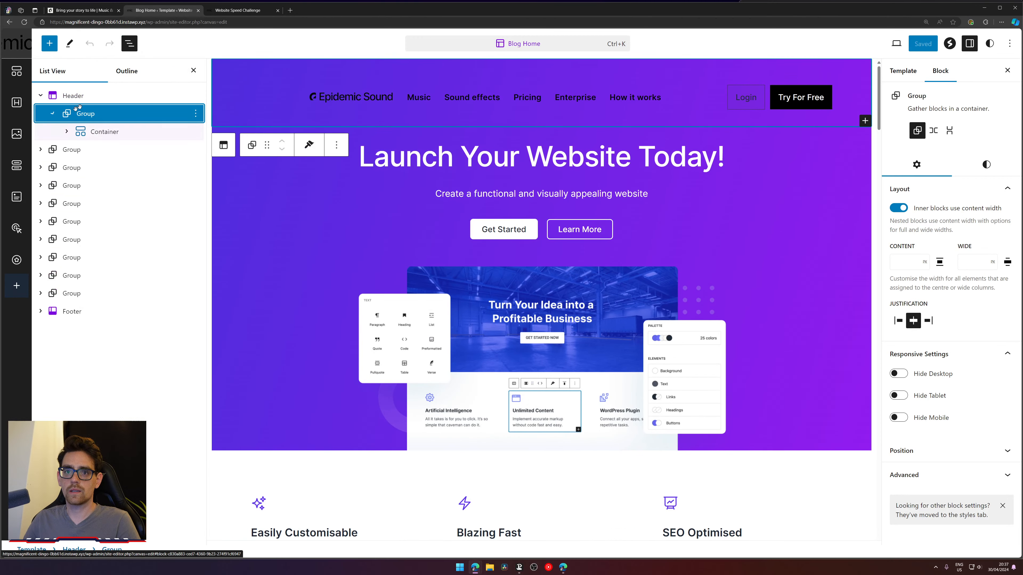
pyautogui.click(73, 96)
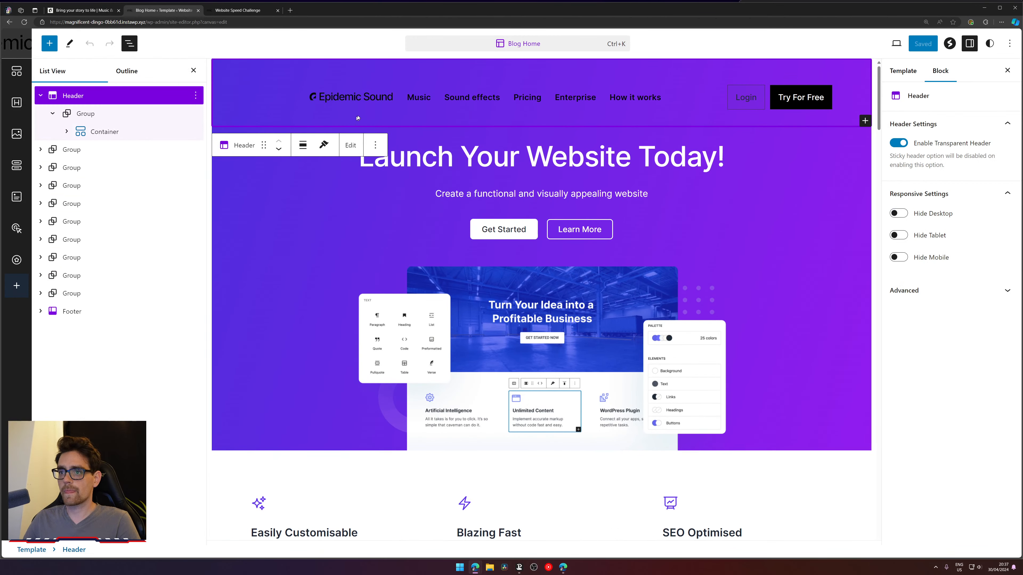
pyautogui.click(350, 145)
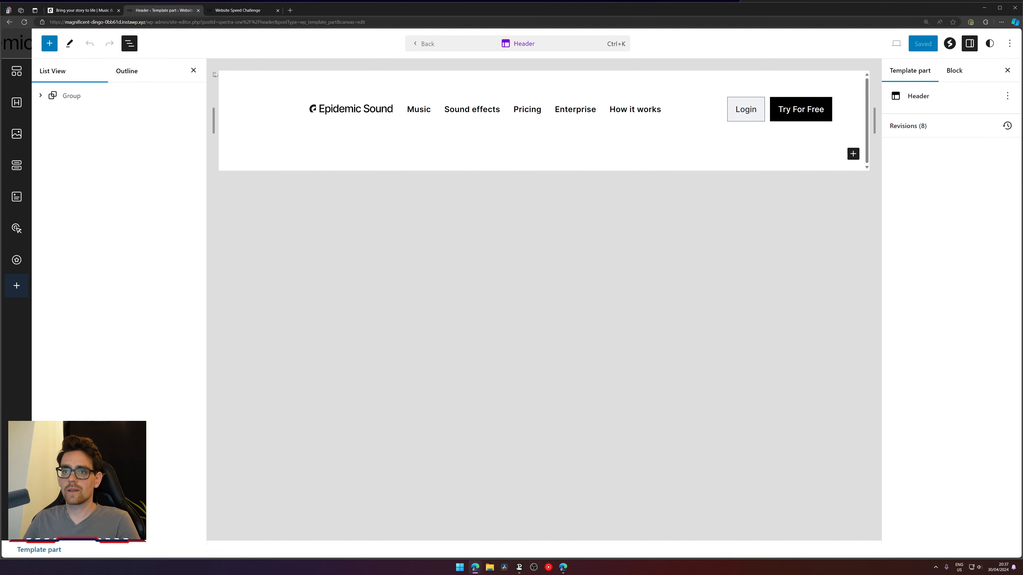
# - Set the outer header container's margin and padding to 0 on all sides
pyautogui.click(64, 97)
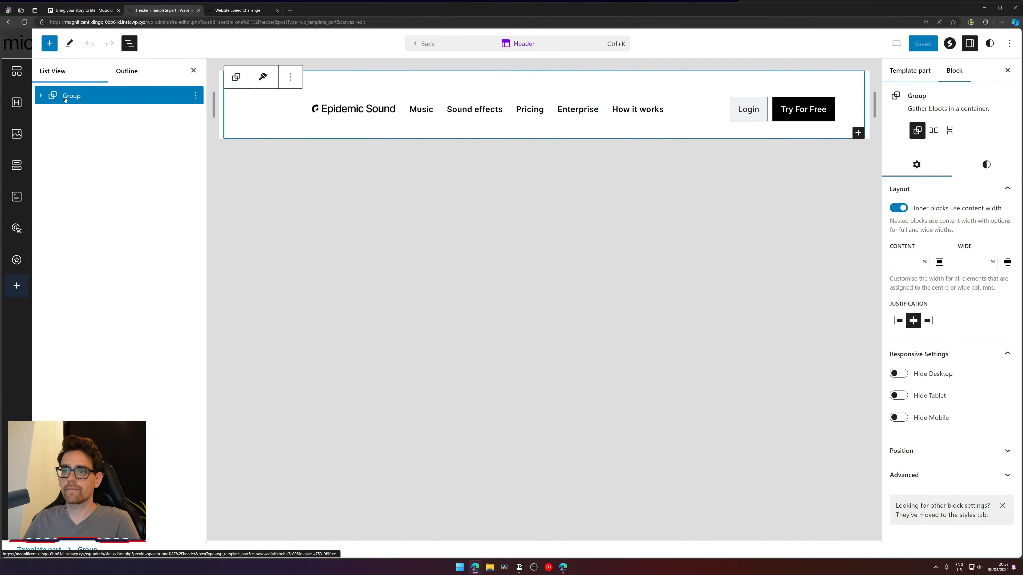
pyautogui.click(40, 96)
pyautogui.click(87, 115)
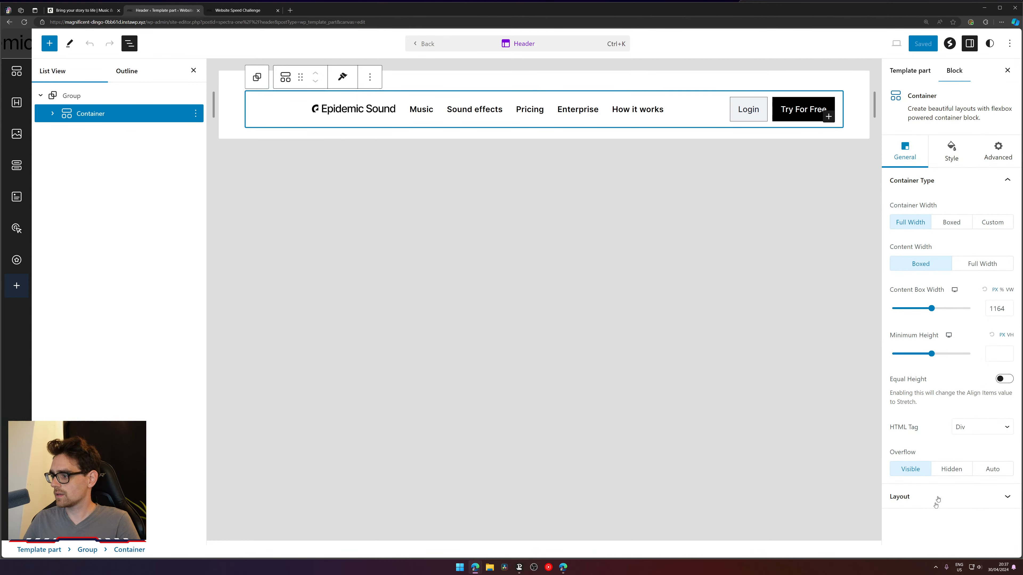
pyautogui.click(939, 147)
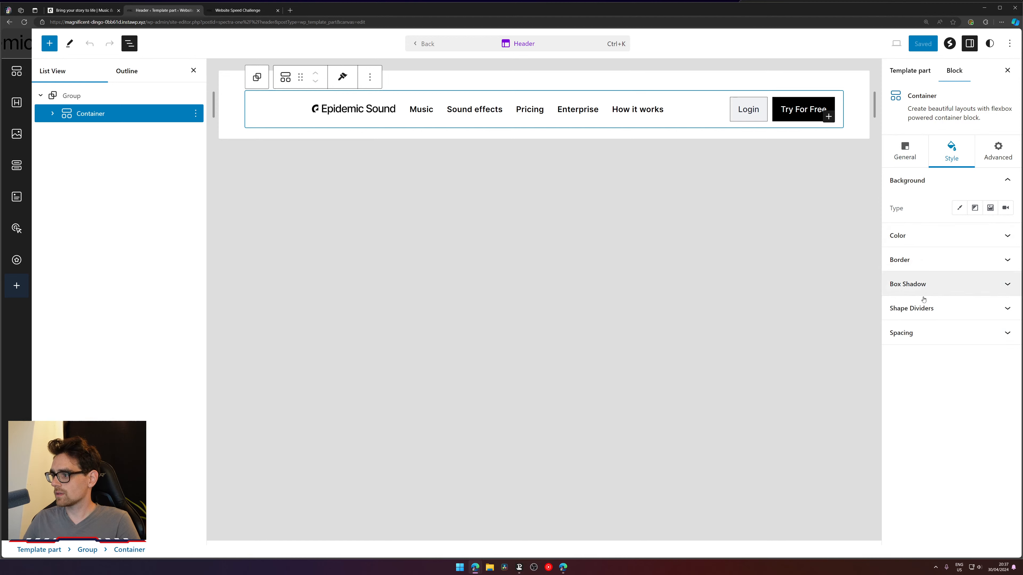
pyautogui.click(936, 334)
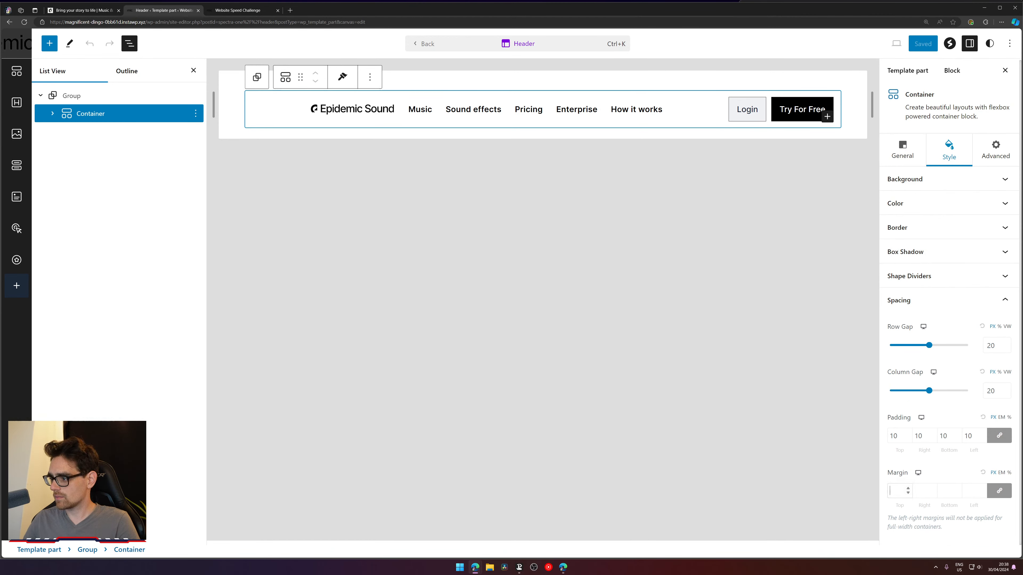
pyautogui.click(897, 490)
pyautogui.write('0')
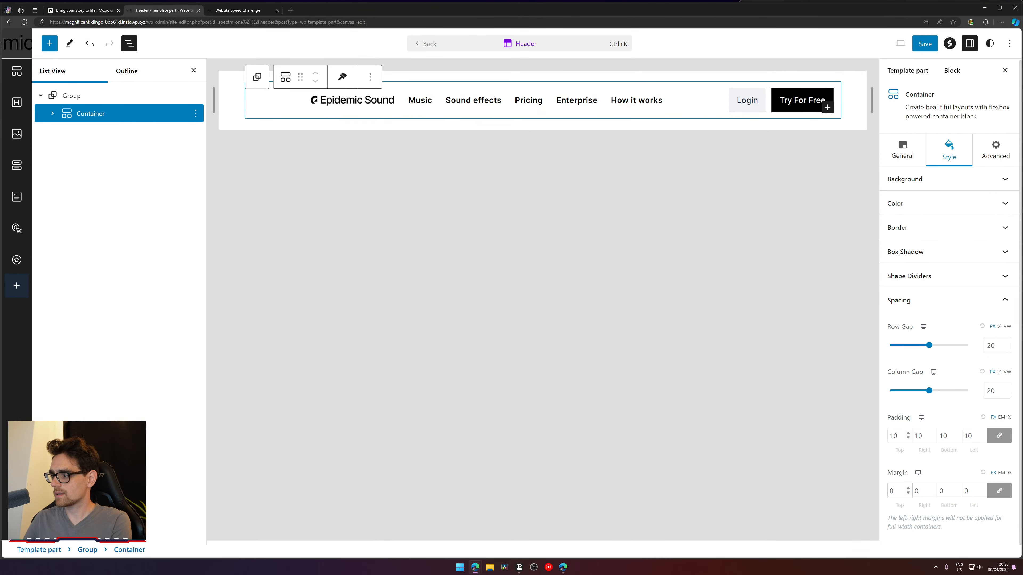
pyautogui.write('0')
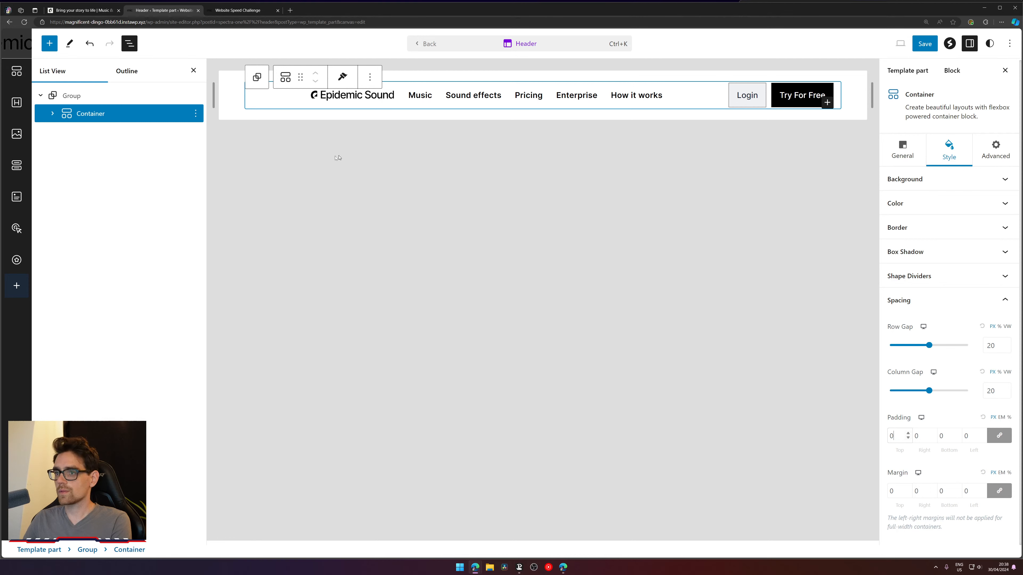
# - Set the margin of the inner container holding the logo and navigation to 0 on all sides
pyautogui.click(52, 113)
pyautogui.click(102, 149)
pyautogui.click(105, 131)
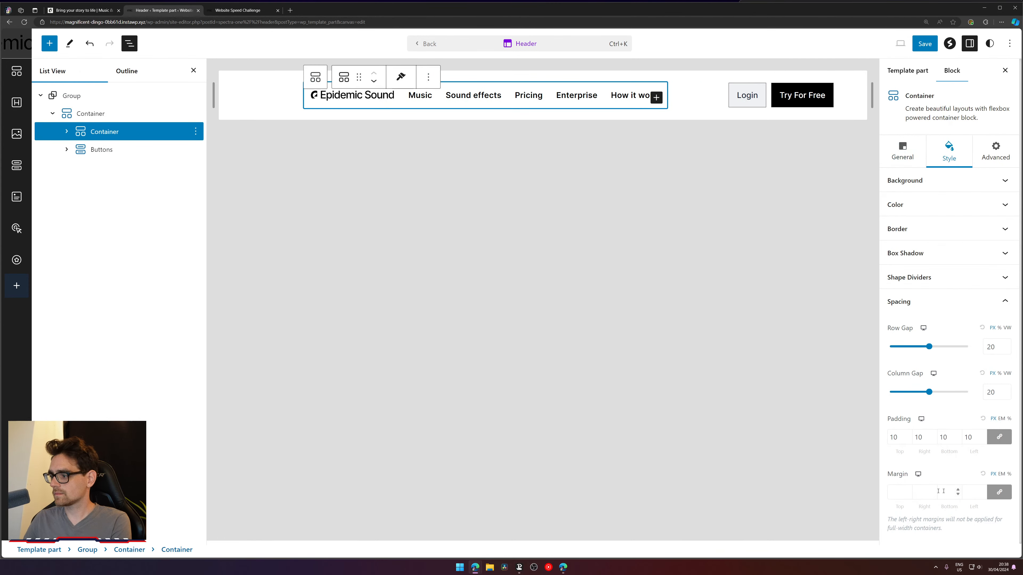
pyautogui.click(895, 492)
pyautogui.click(103, 150)
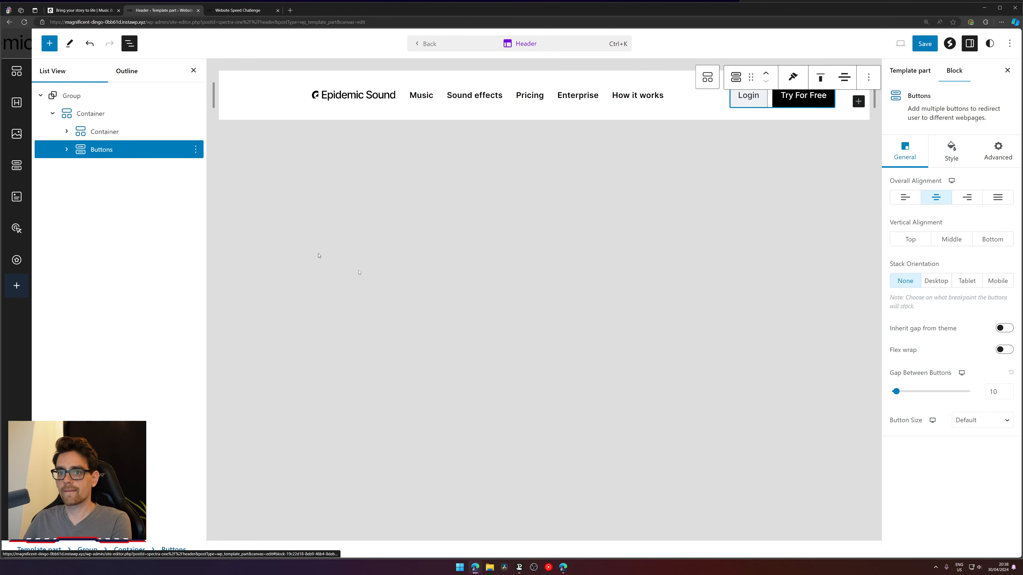
pyautogui.click(67, 131)
pyautogui.click(103, 137)
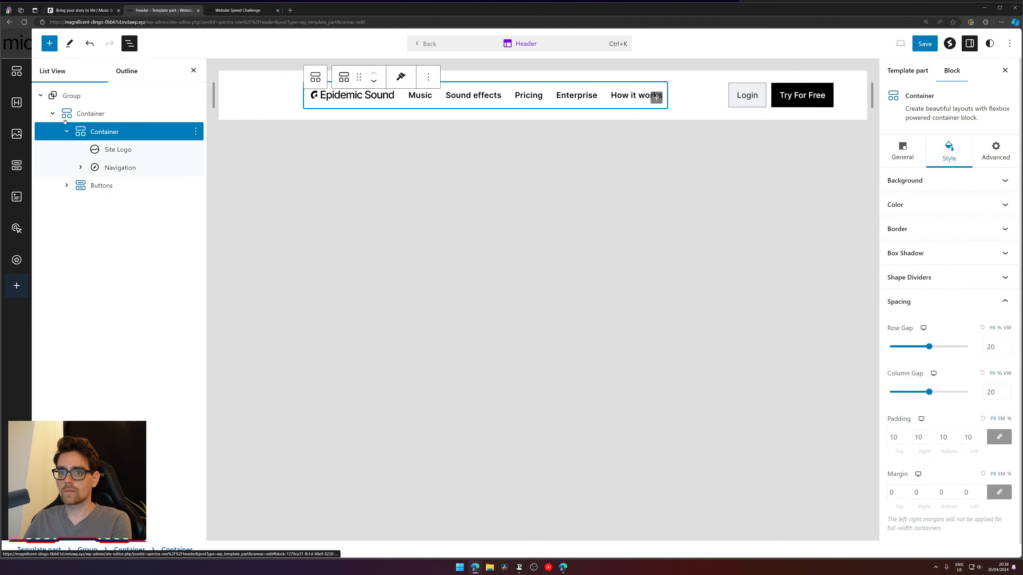
# - Save the Header template part, return to the Blog Home template and check the header on the front page
pyautogui.click(923, 44)
pyautogui.click(922, 44)
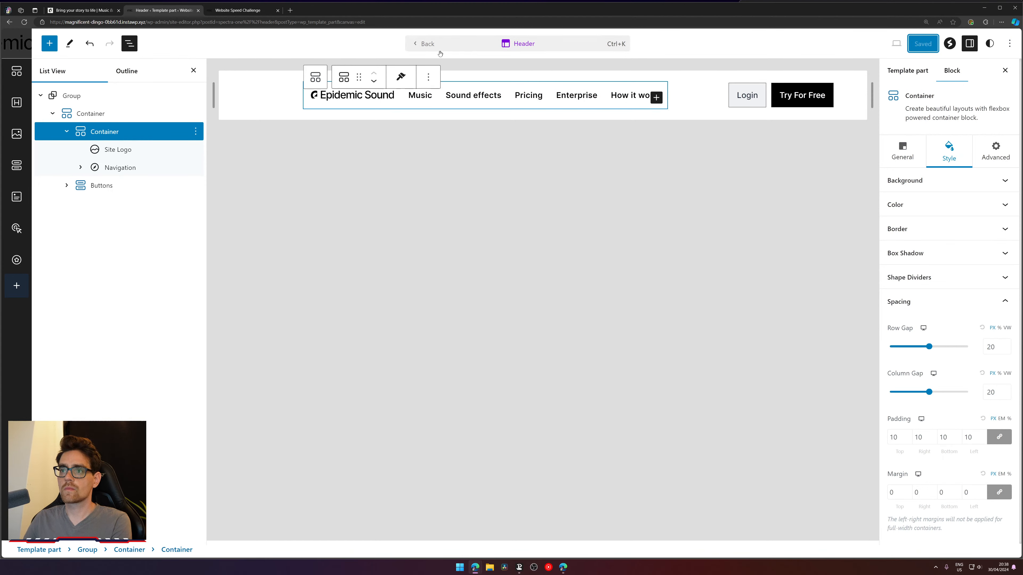
pyautogui.click(426, 47)
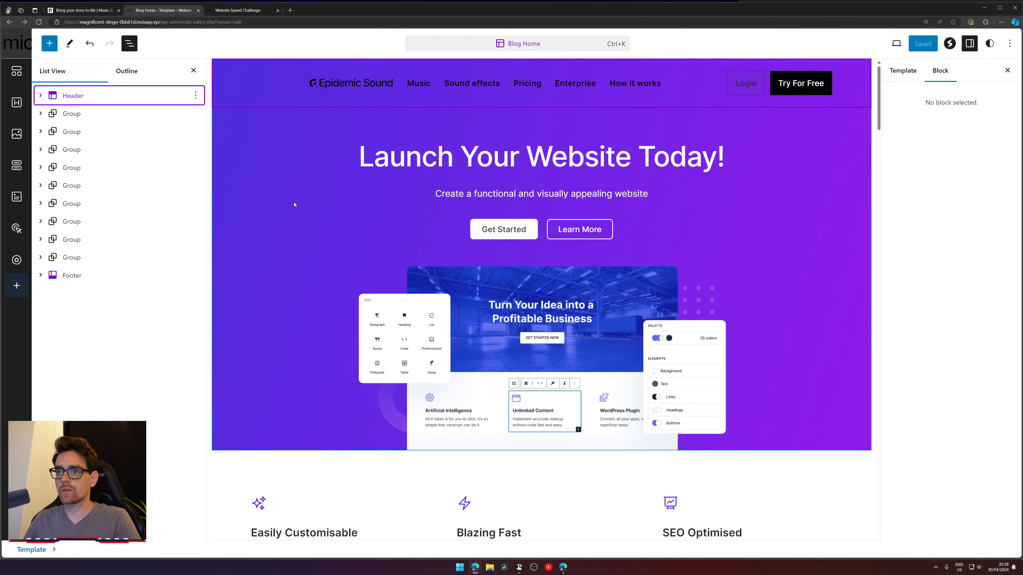
pyautogui.click(210, 4)
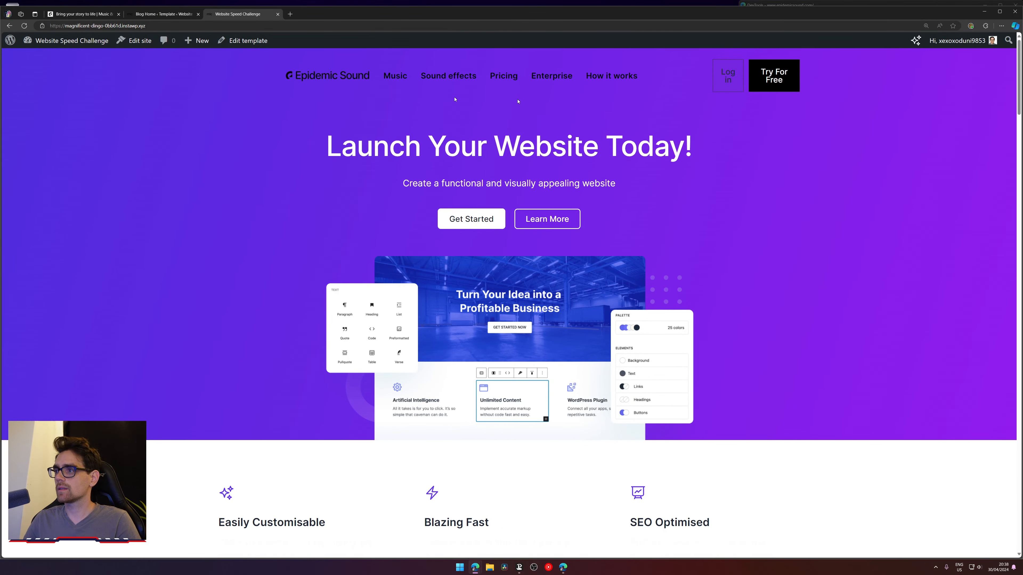
pyautogui.click(169, 14)
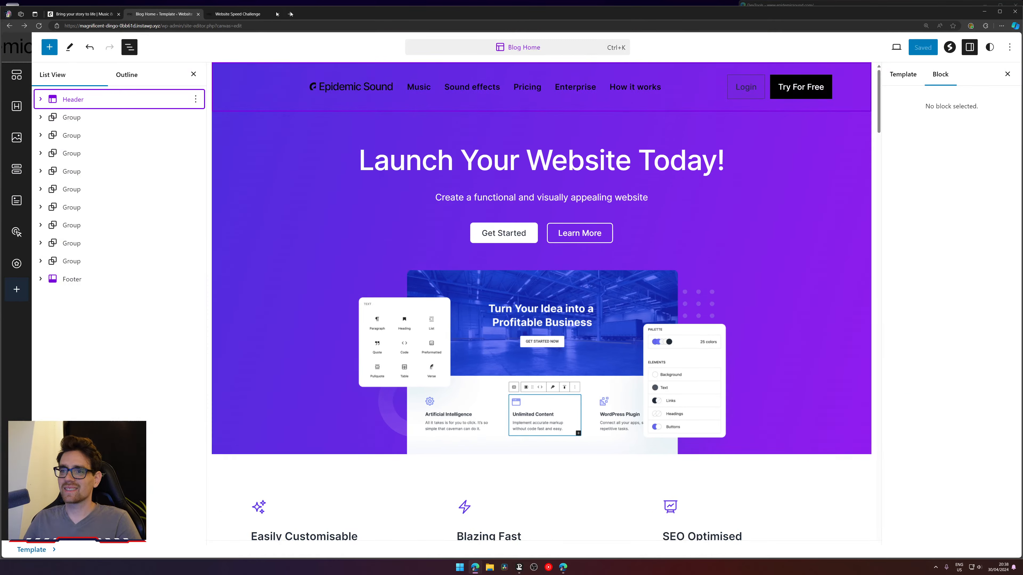
# - Add an empty block before the hero group, directly below the header
pyautogui.click(197, 123)
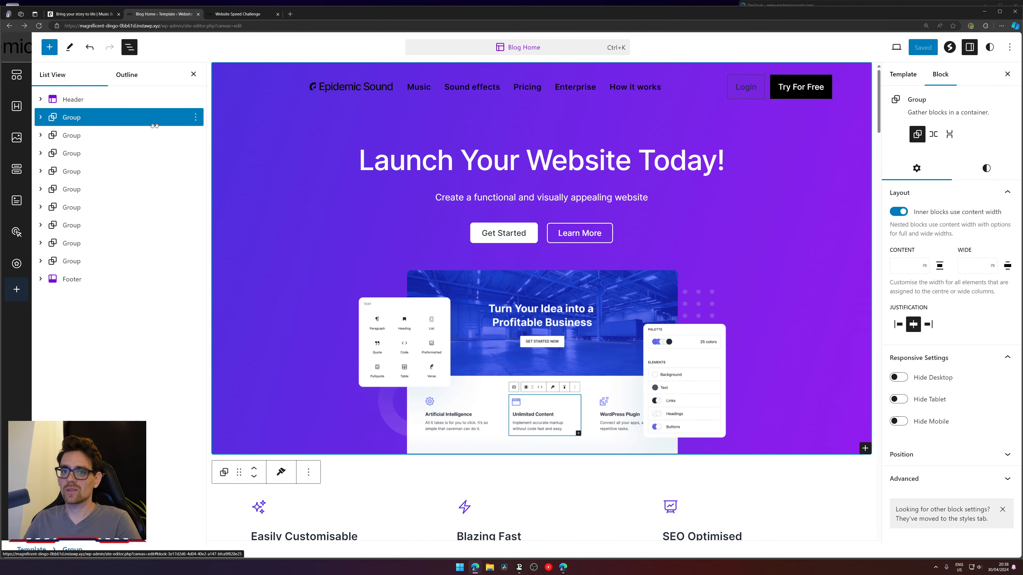
pyautogui.click(196, 117)
pyautogui.click(236, 183)
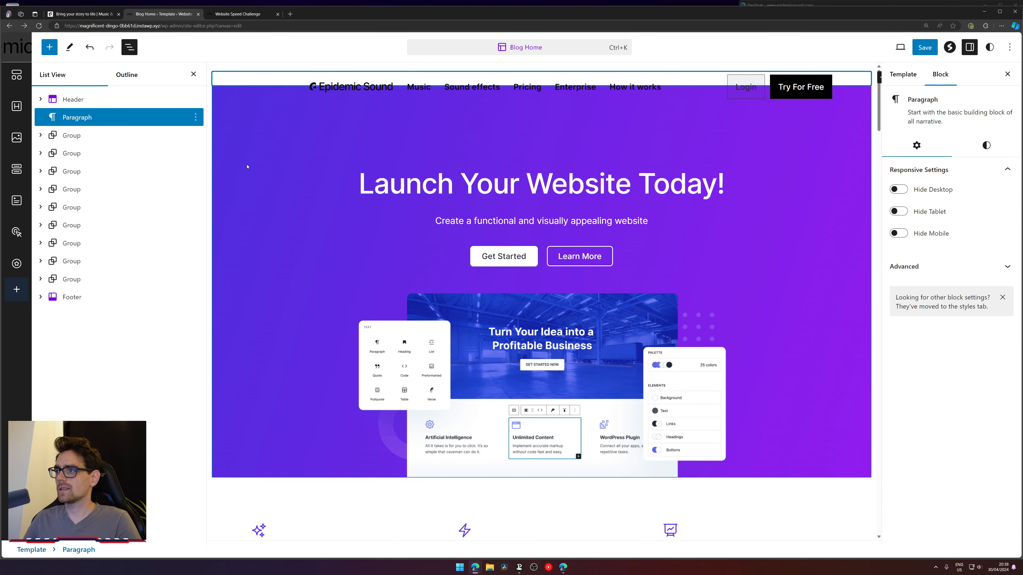
# - Open the Header template part for editing and examine its outer Group's layout, position and advanced settings
pyautogui.click(73, 99)
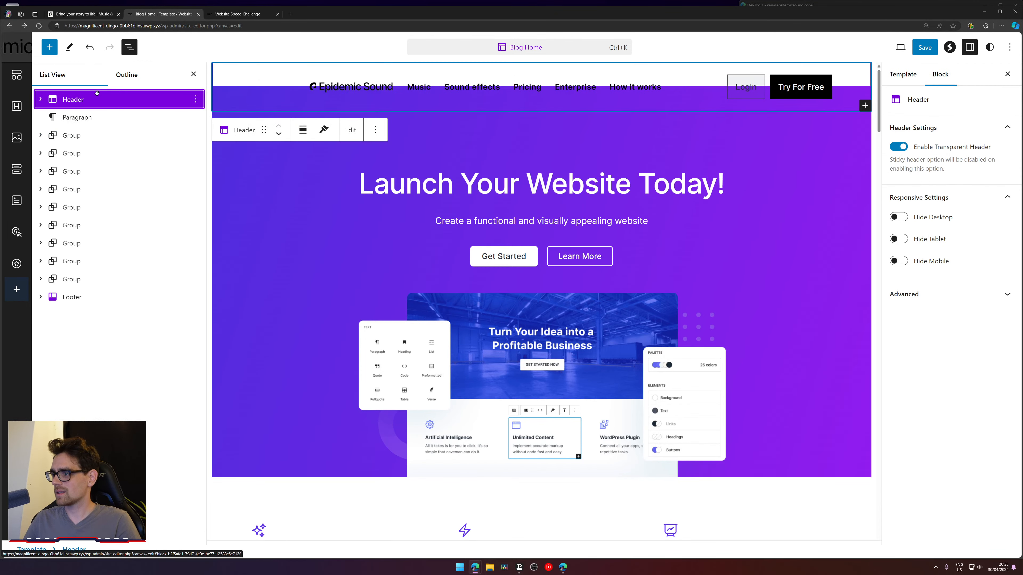
pyautogui.click(350, 130)
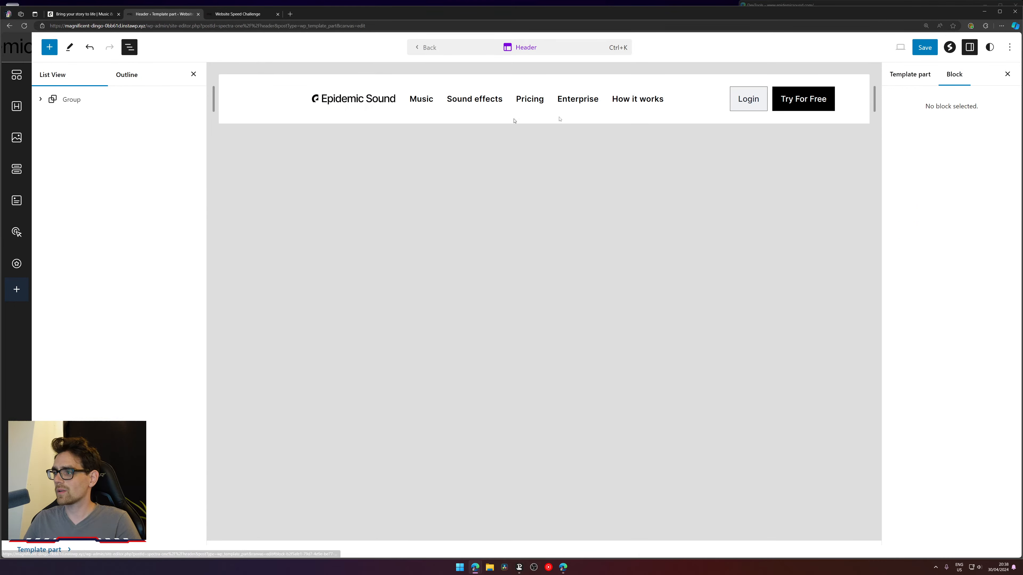
pyautogui.click(142, 98)
pyautogui.click(964, 479)
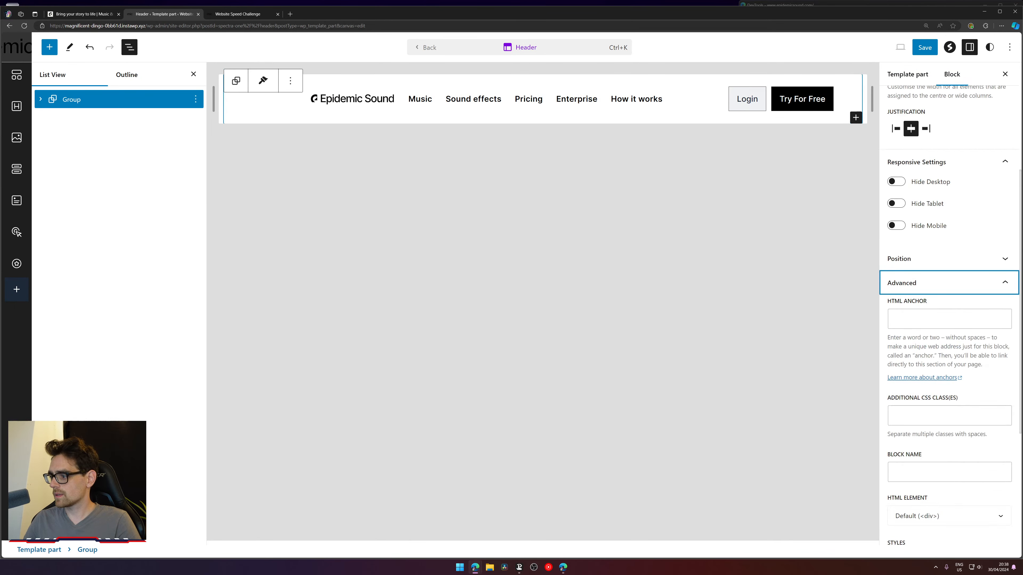
pyautogui.click(925, 164)
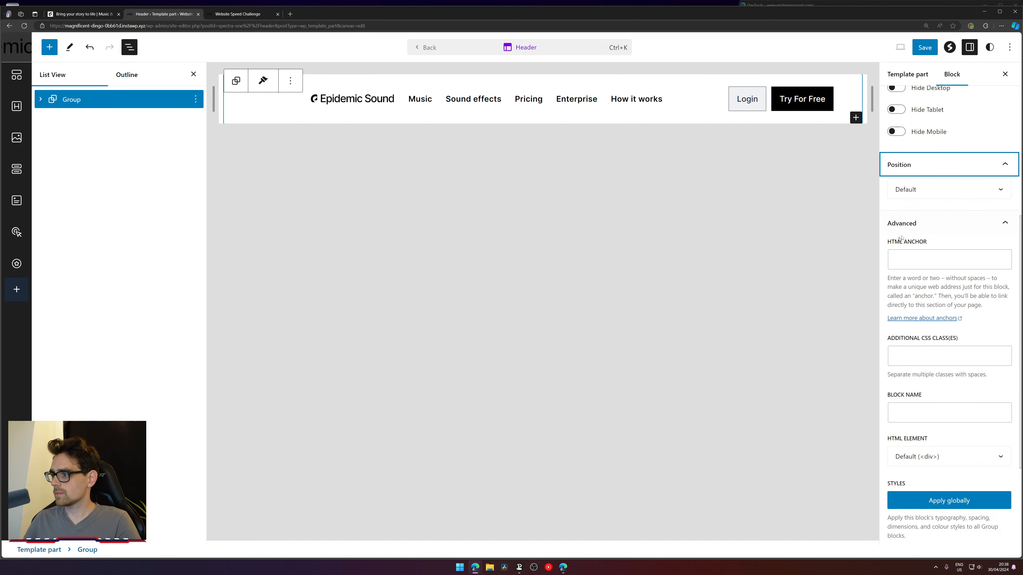
pyautogui.click(914, 191)
pyautogui.click(917, 195)
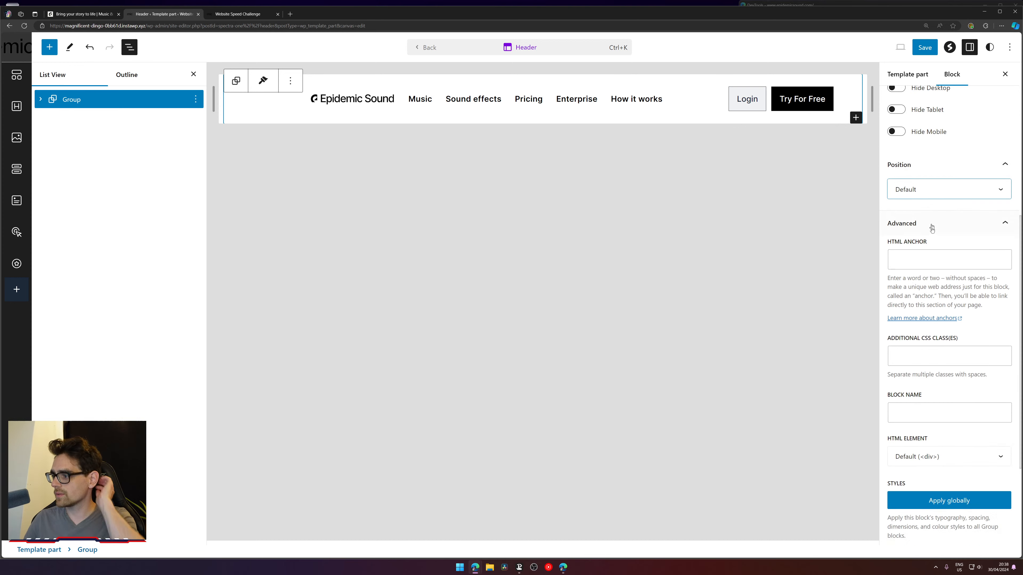
pyautogui.scroll(-4, 941, 347)
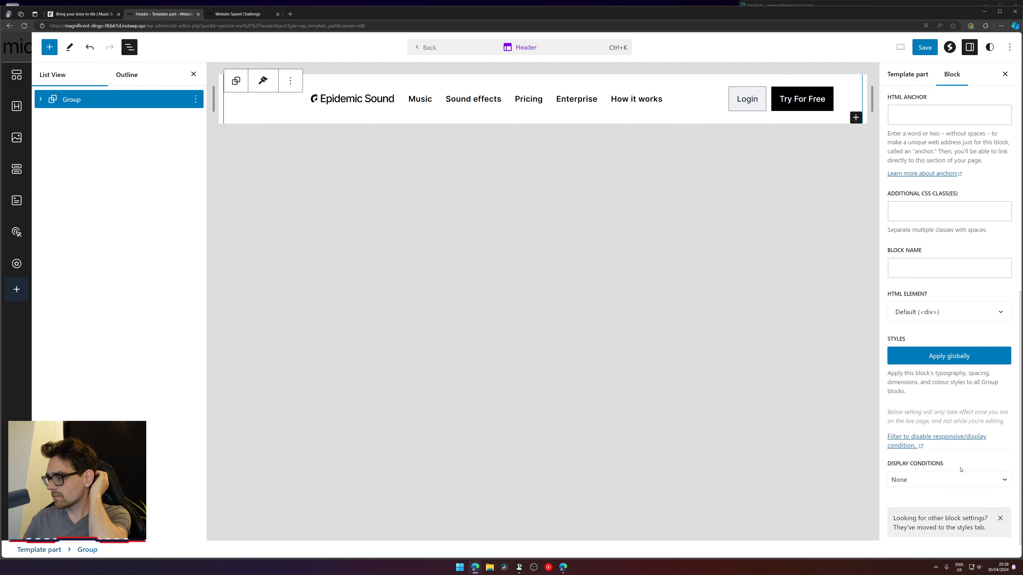
pyautogui.scroll(12, 963, 468)
pyautogui.scroll(-12, 968, 459)
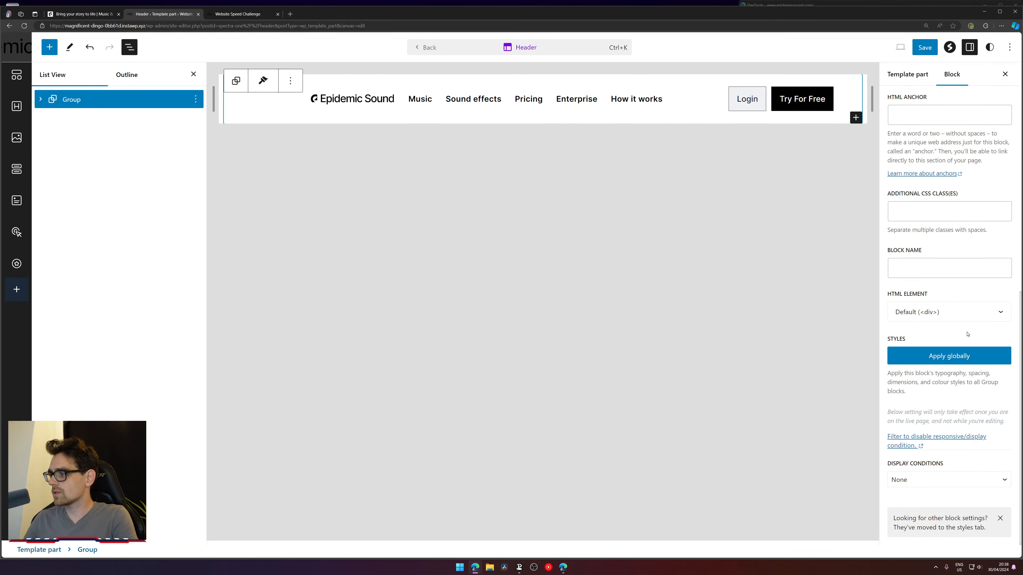
pyautogui.scroll(10, 967, 334)
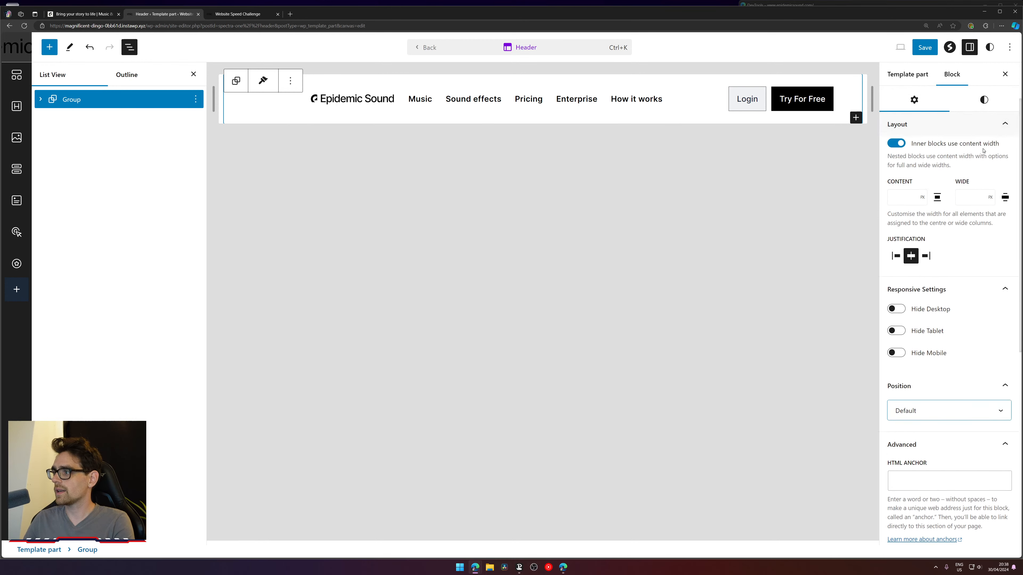
# - Review the header Group's style settings, including its dimensions and block spacing options
pyautogui.scroll(2, 984, 152)
pyautogui.click(984, 168)
pyautogui.scroll(-4, 966, 238)
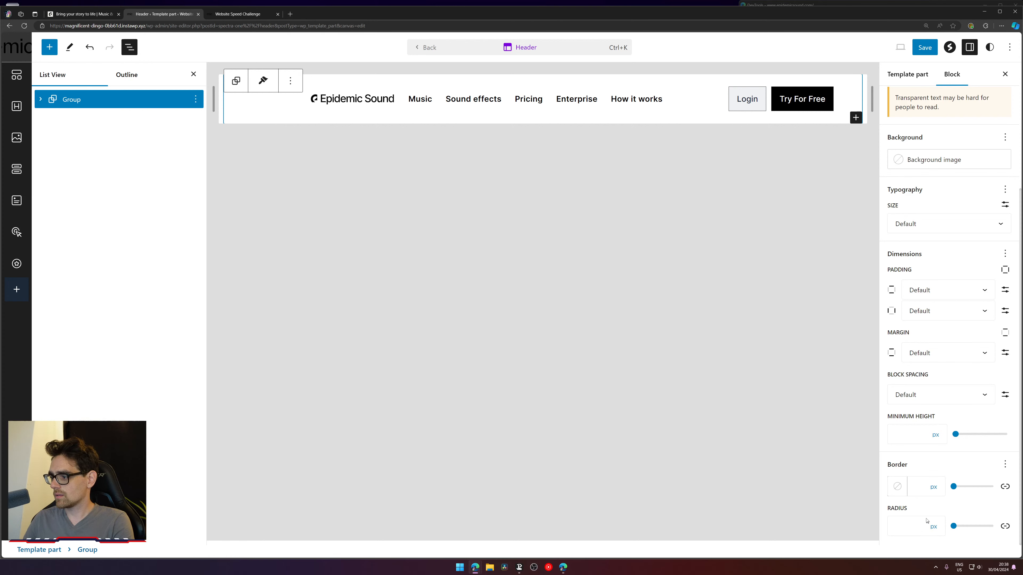
pyautogui.click(950, 393)
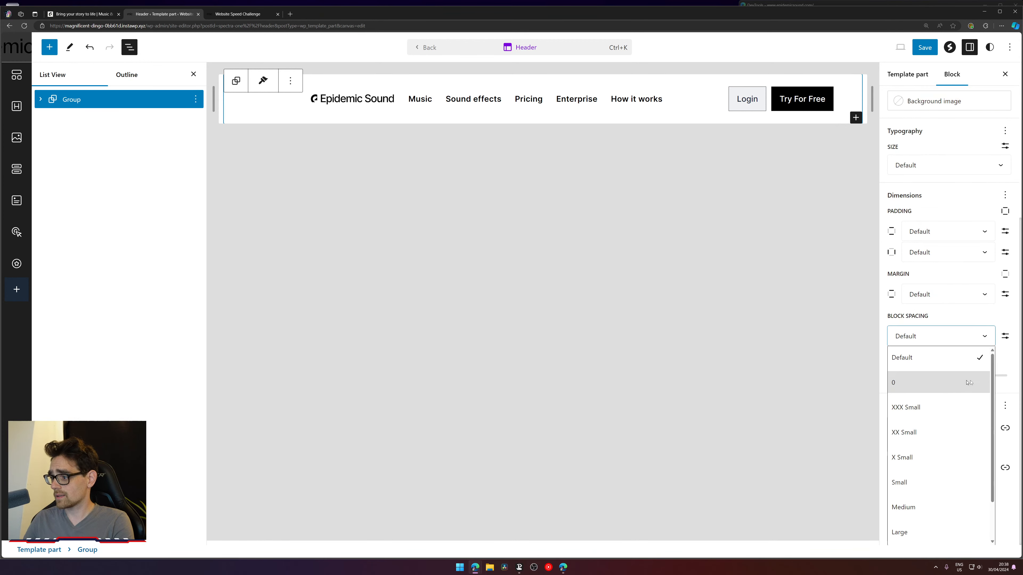
pyautogui.click(1007, 375)
pyautogui.scroll(4, 980, 404)
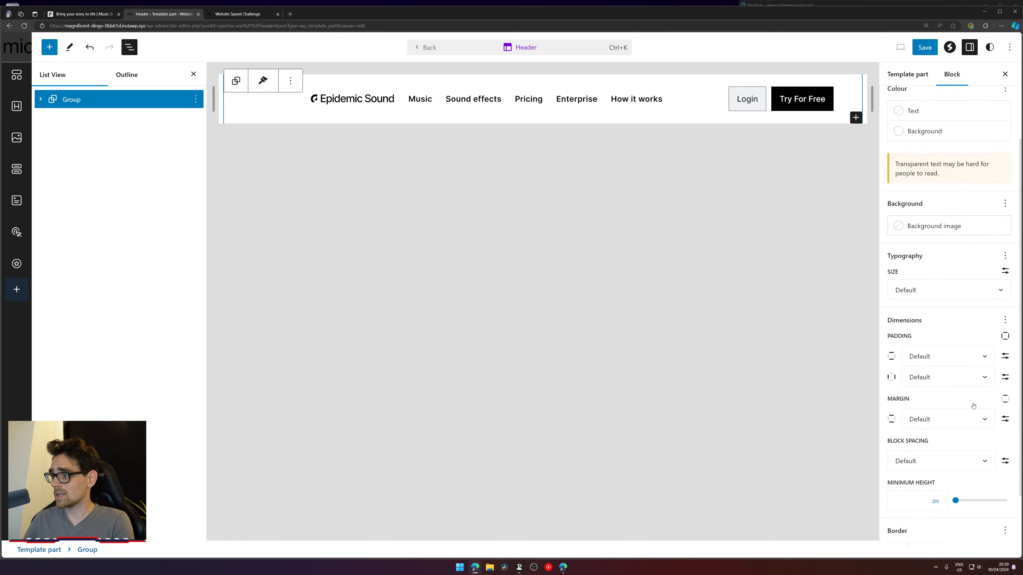
# - Return to editing the Blog Home template and delete the "Launch Your Website Today!" hero group
pyautogui.click(18, 54)
pyautogui.click(16, 95)
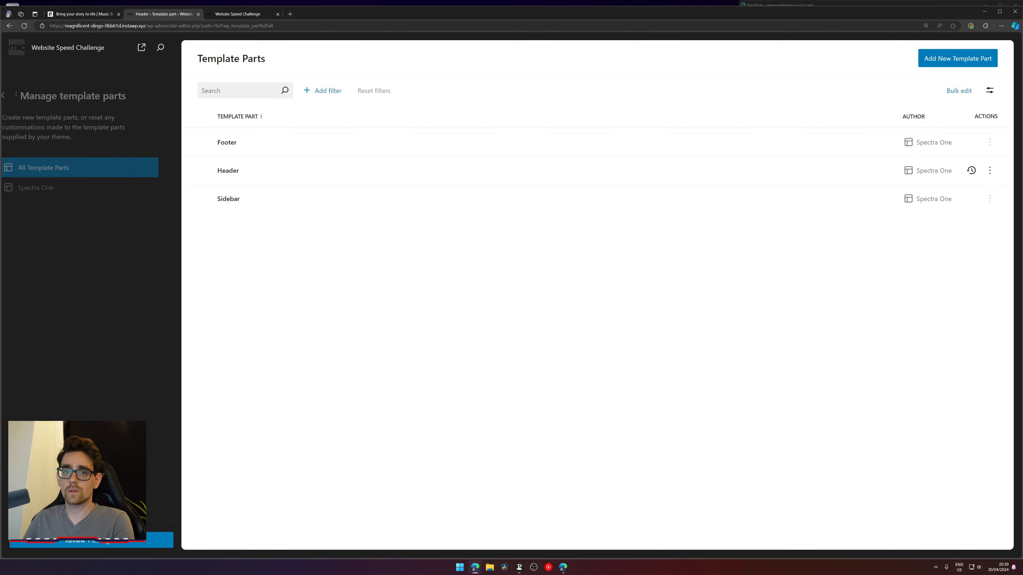
pyautogui.click(16, 94)
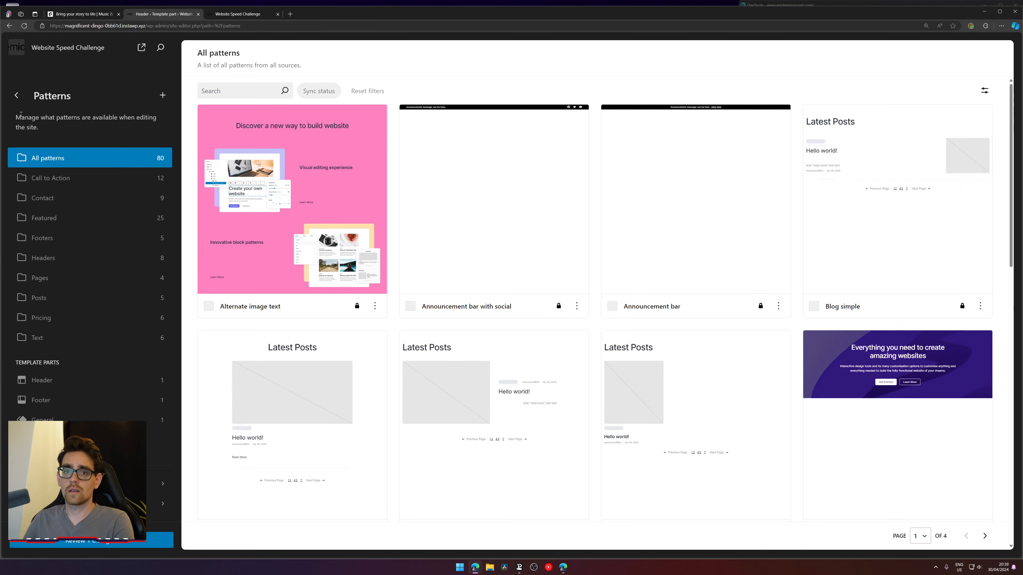
pyautogui.click(16, 95)
pyautogui.click(299, 162)
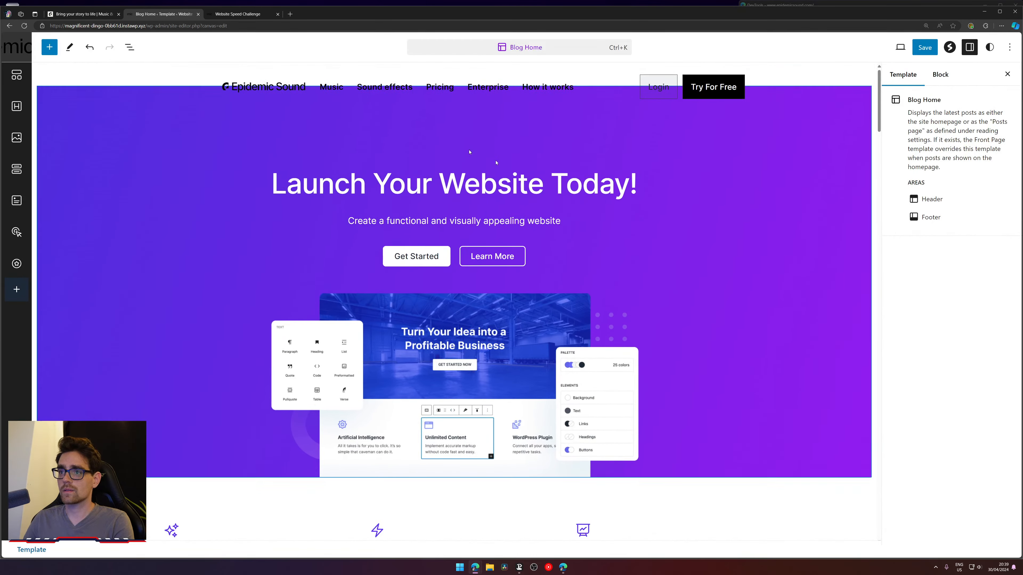
pyautogui.press('Delete')
# - Turn the empty paragraph below the header into a two-column Container, consulting the Epidemic Sound hero section as reference
pyautogui.click(130, 46)
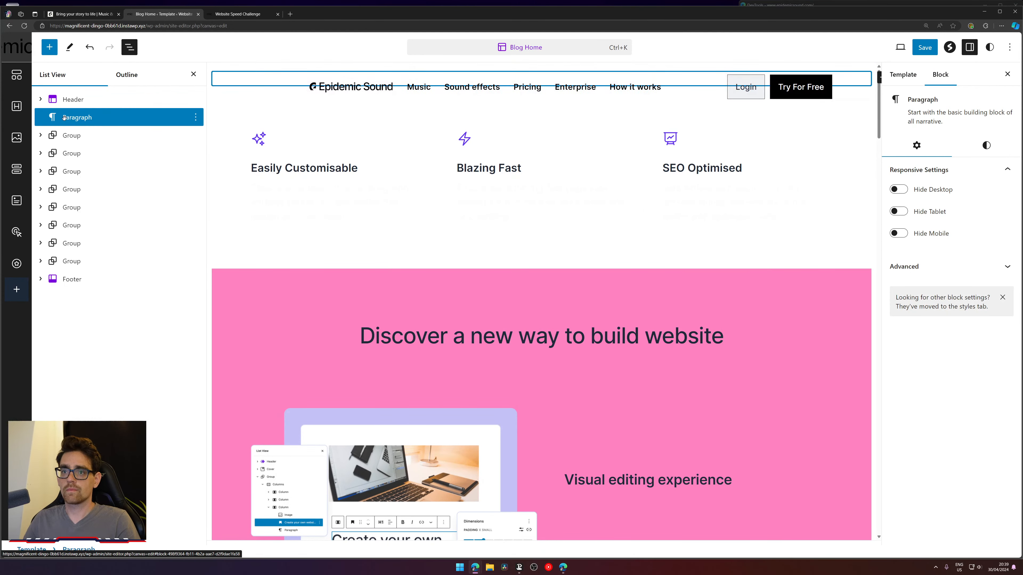
pyautogui.write('/')
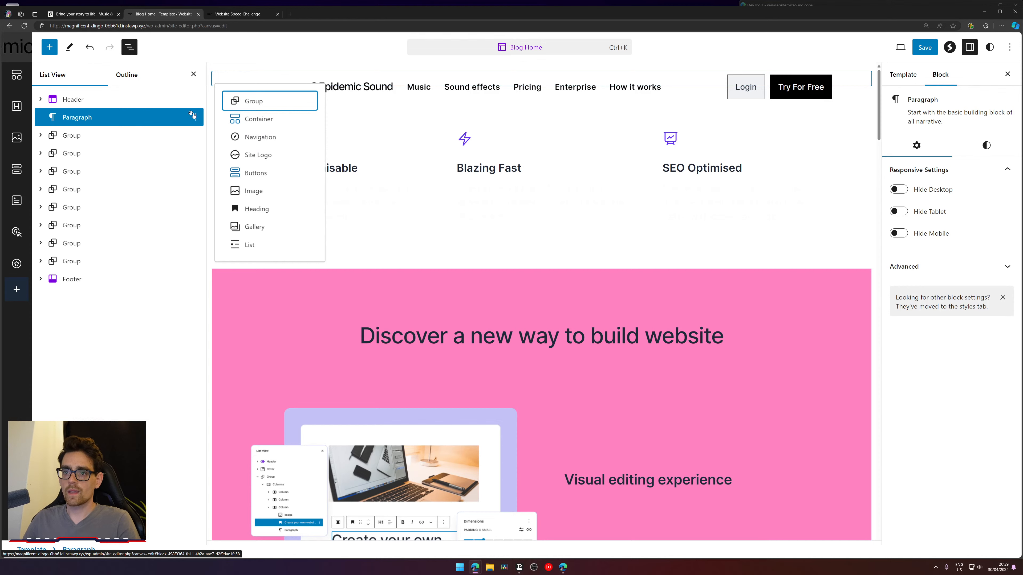
pyautogui.click(310, 120)
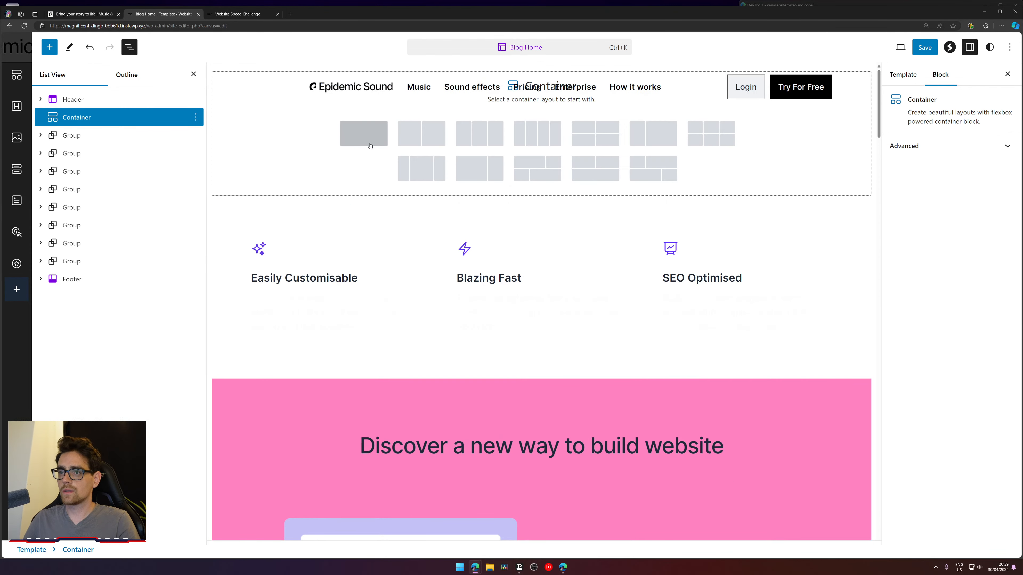
pyautogui.click(63, 15)
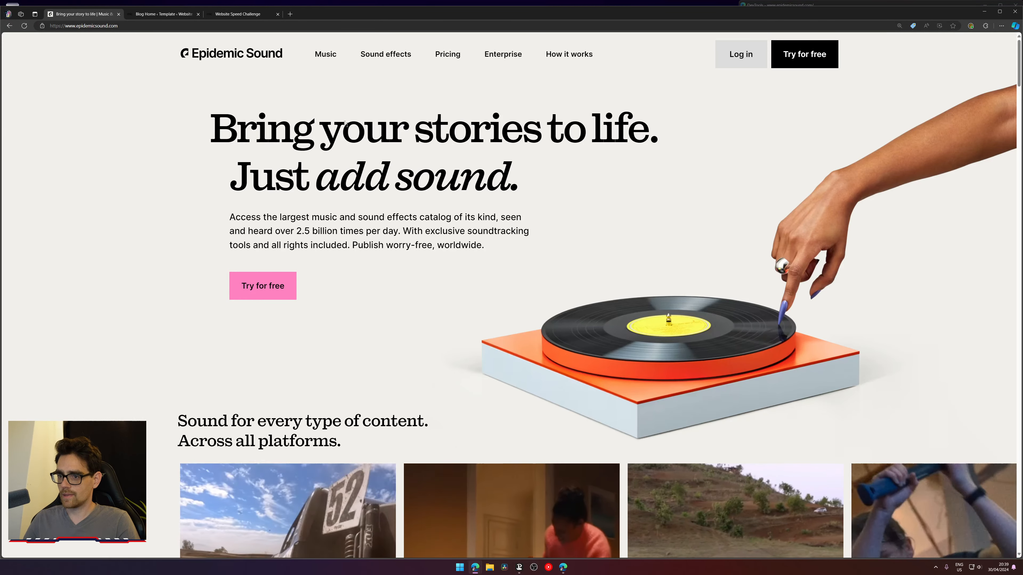
pyautogui.click(171, 17)
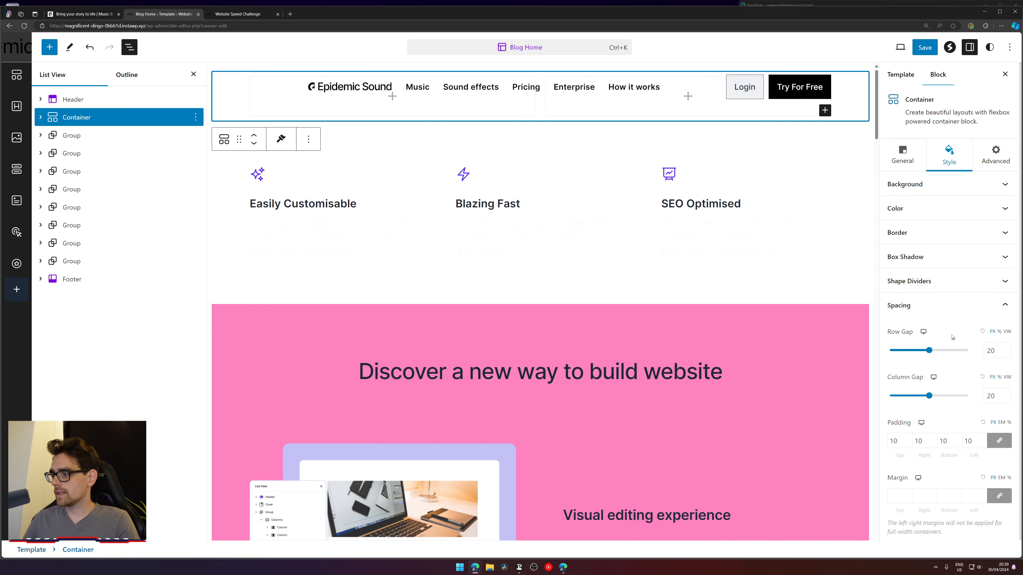
# - Unlink the two-column container's margins and set its top margin to 5 em
pyautogui.click(1000, 496)
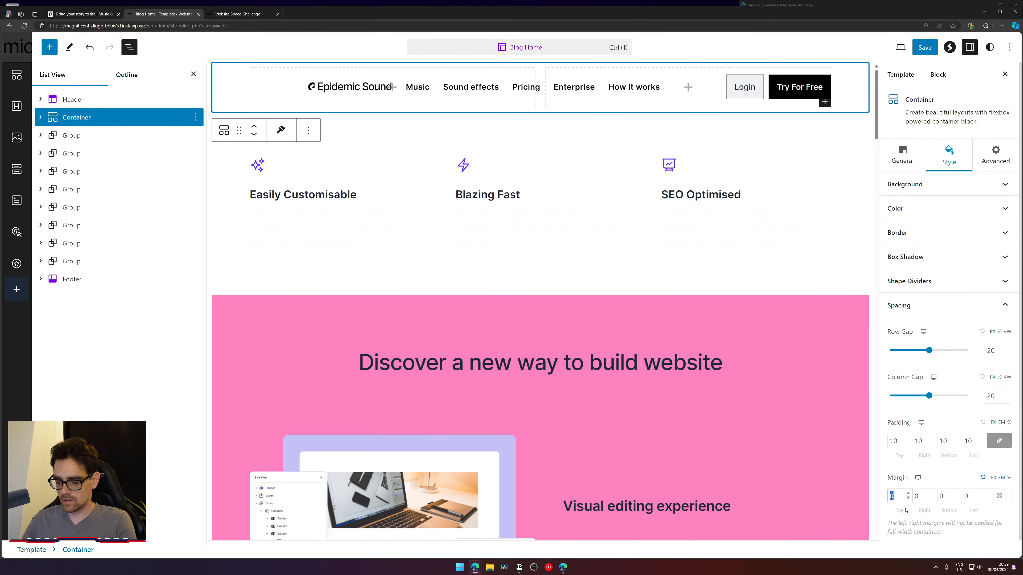
pyautogui.write('4')
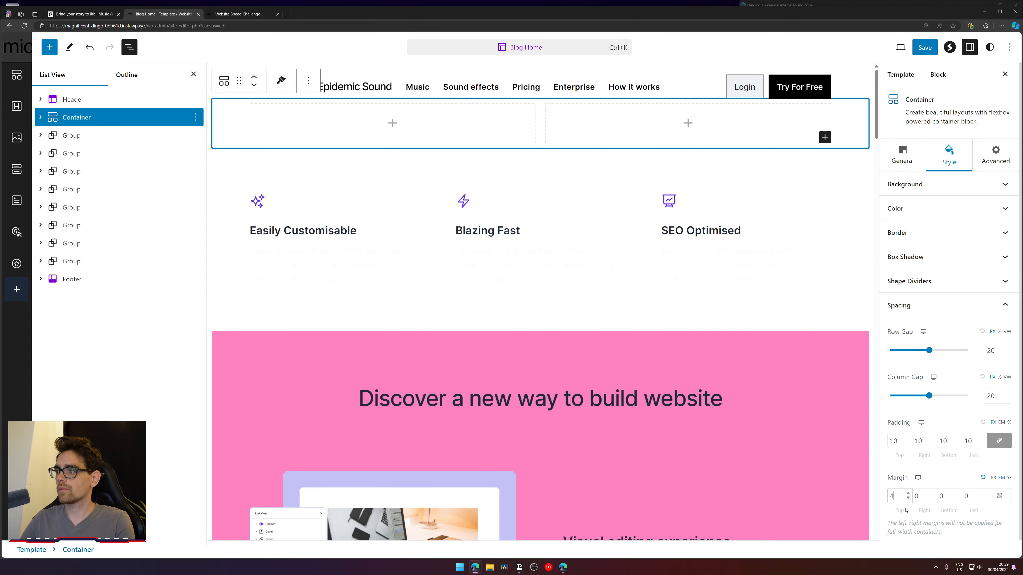
pyautogui.press('BackSpace')
pyautogui.write('5')
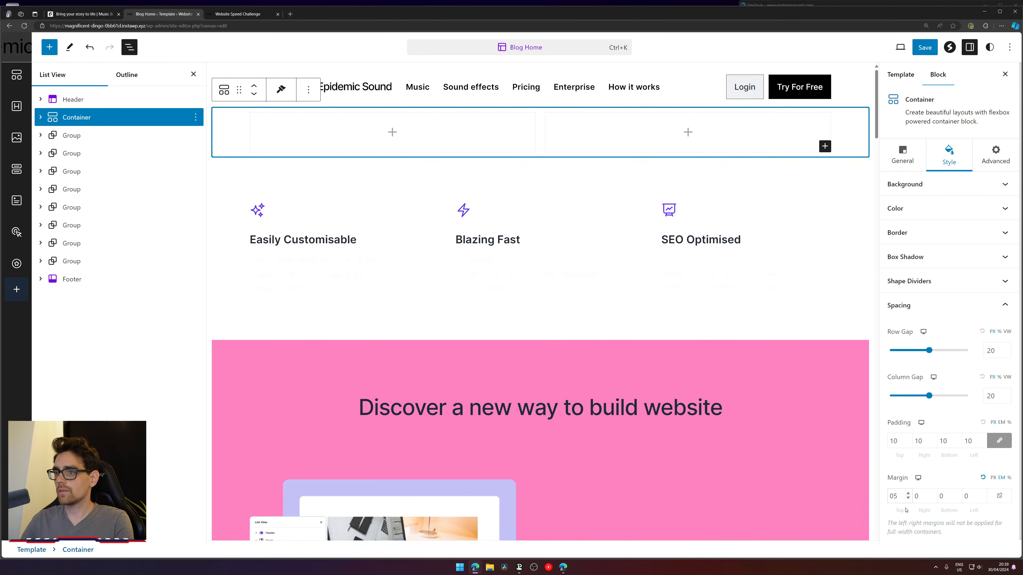
# - Insert a Heading block into the first column of the new container
pyautogui.click(324, 138)
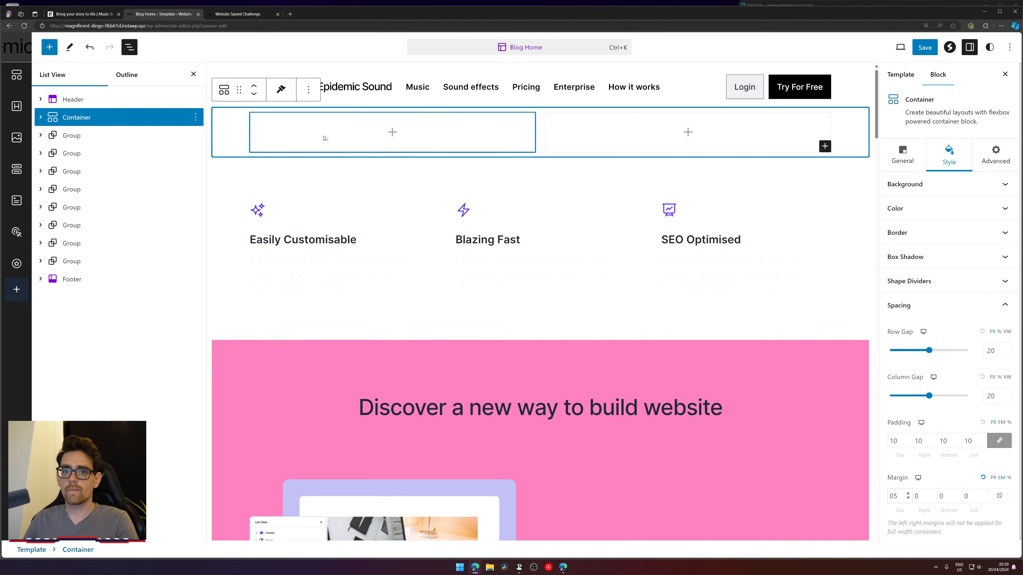
pyautogui.click(248, 26)
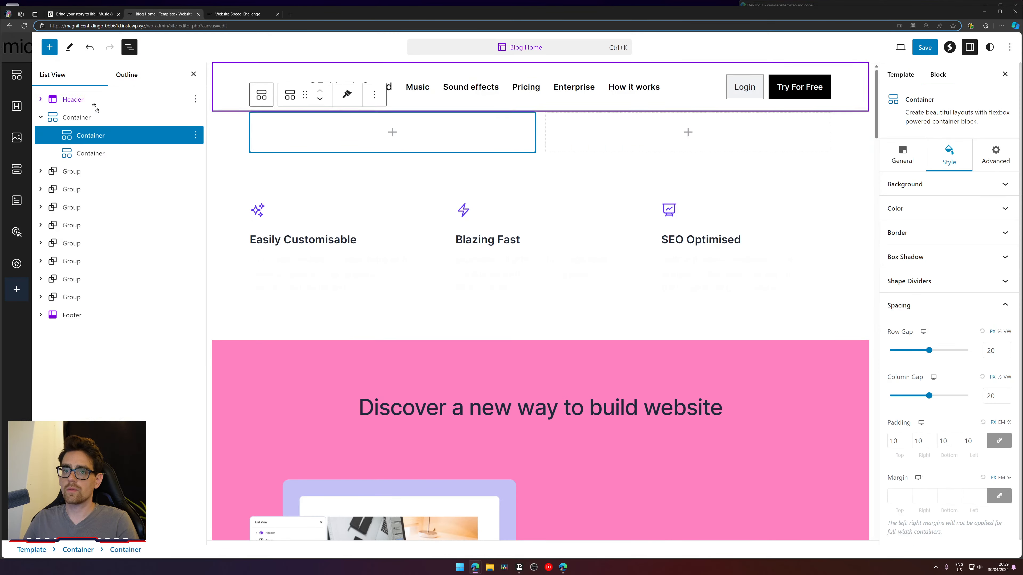
pyautogui.click(391, 132)
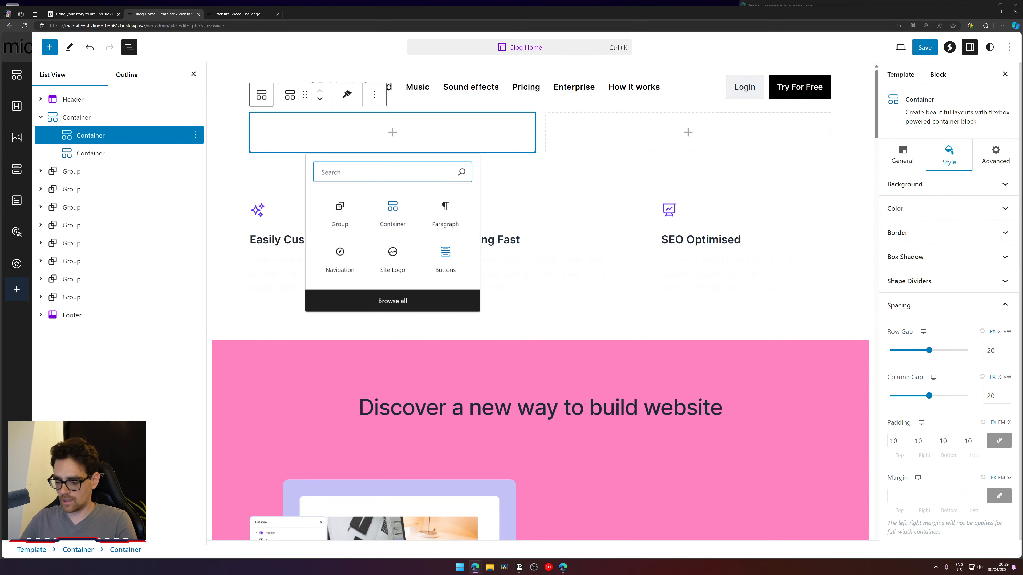
pyautogui.write('heading')
pyautogui.click(409, 210)
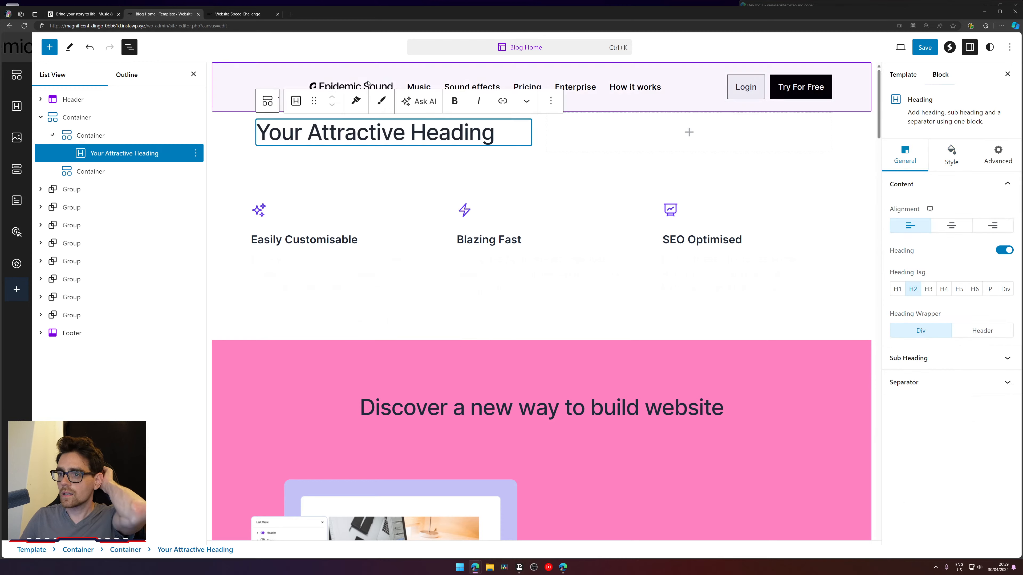
# - Replace the heading placeholder with "Bring your stories to life." copied from the Epidemic Sound hero, without a trailing blank line
pyautogui.click(238, 14)
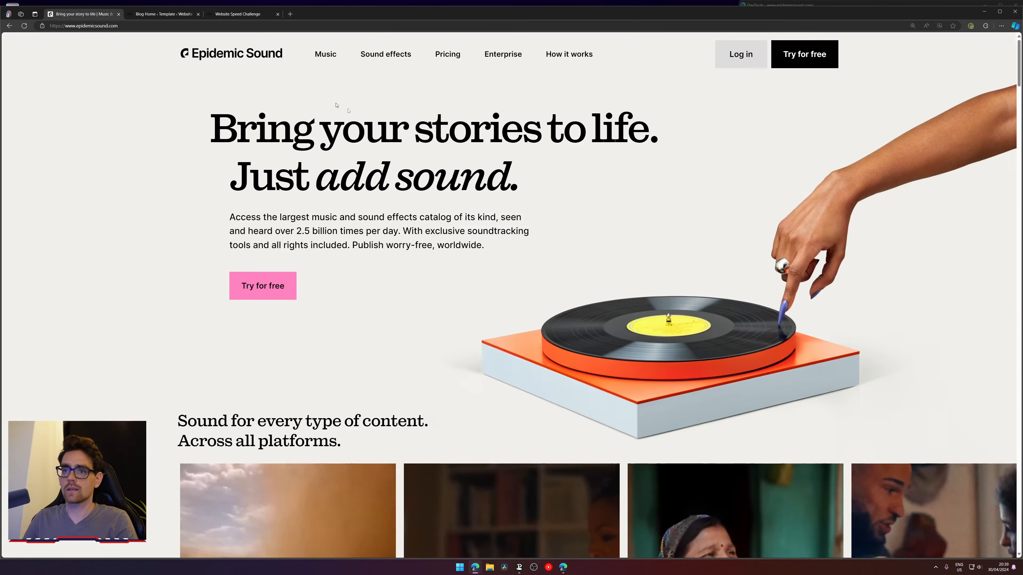
pyautogui.click(82, 14)
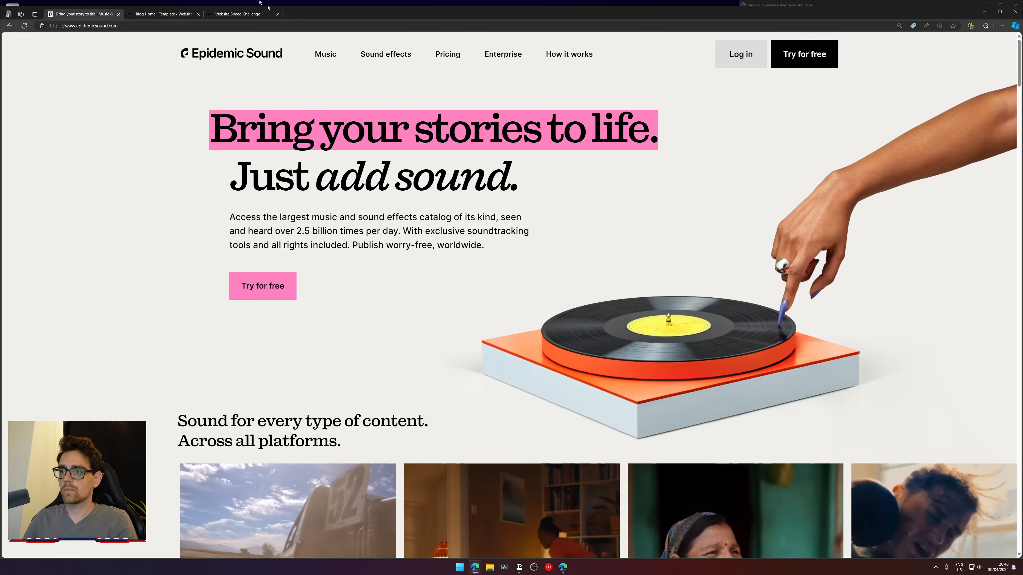
pyautogui.click(172, 15)
pyautogui.click(393, 137)
pyautogui.hotkey('ctrl', 'a')
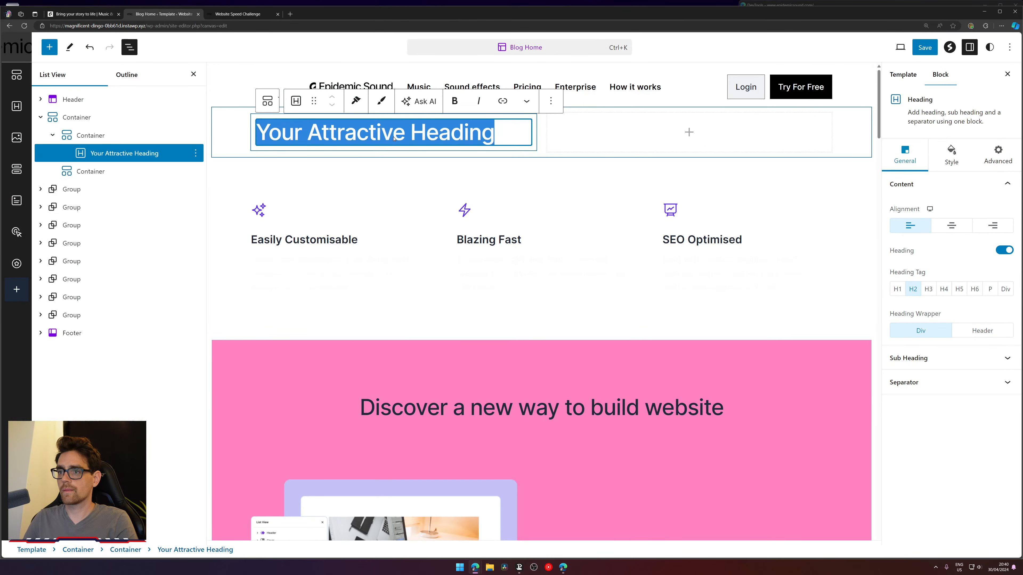
pyautogui.write('Bring your stories to life.')
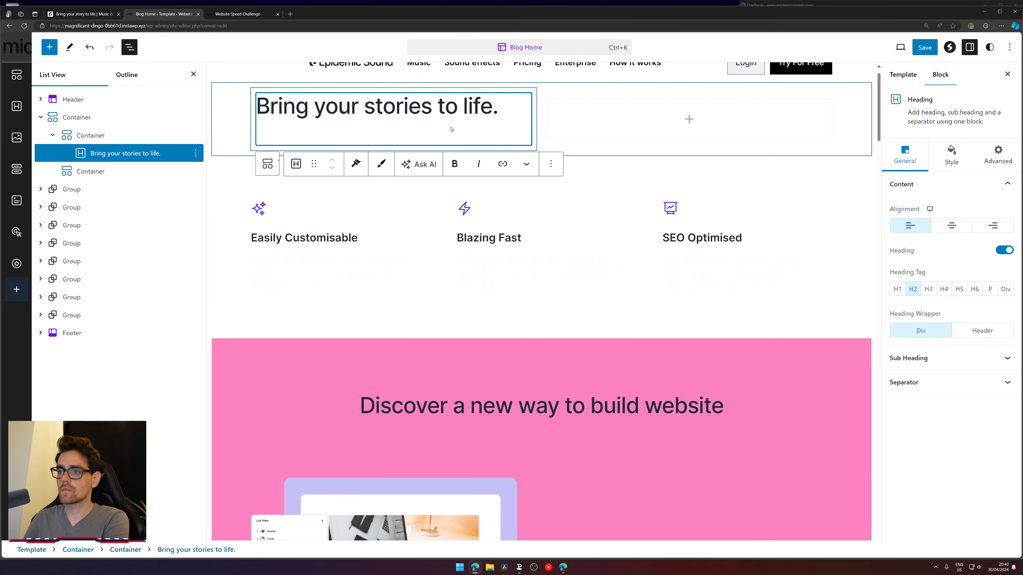
pyautogui.press('BackSpace')
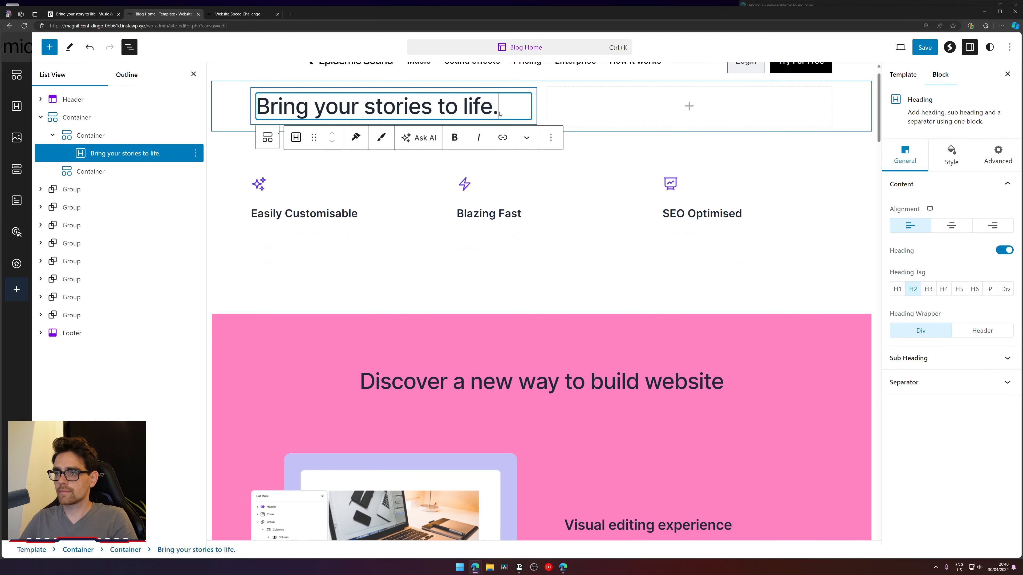
# - Open the heading's typography settings and inspect the Epidemic Sound hero heading to identify its font family
pyautogui.hotkey('ctrl', 'a')
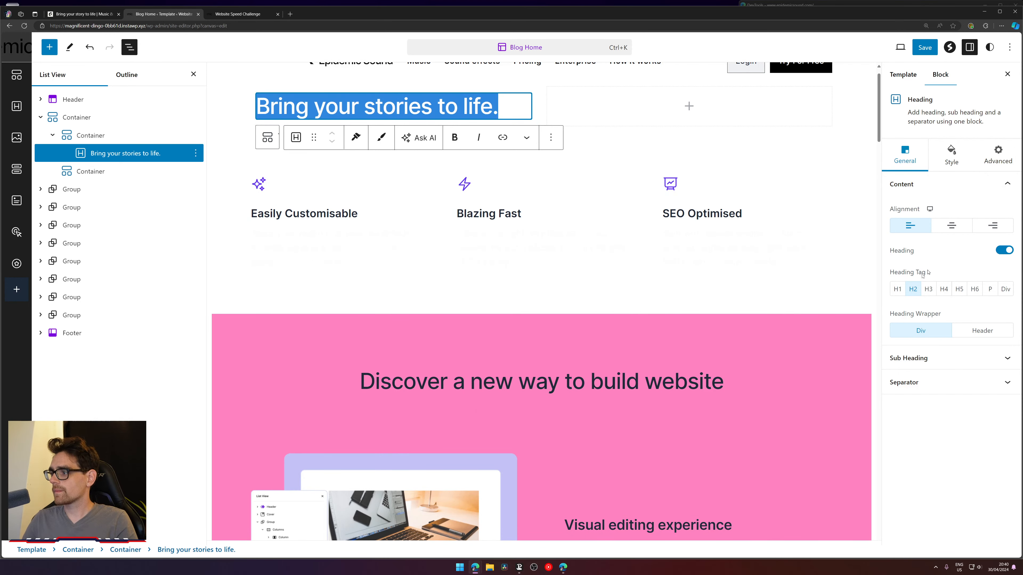
pyautogui.click(957, 162)
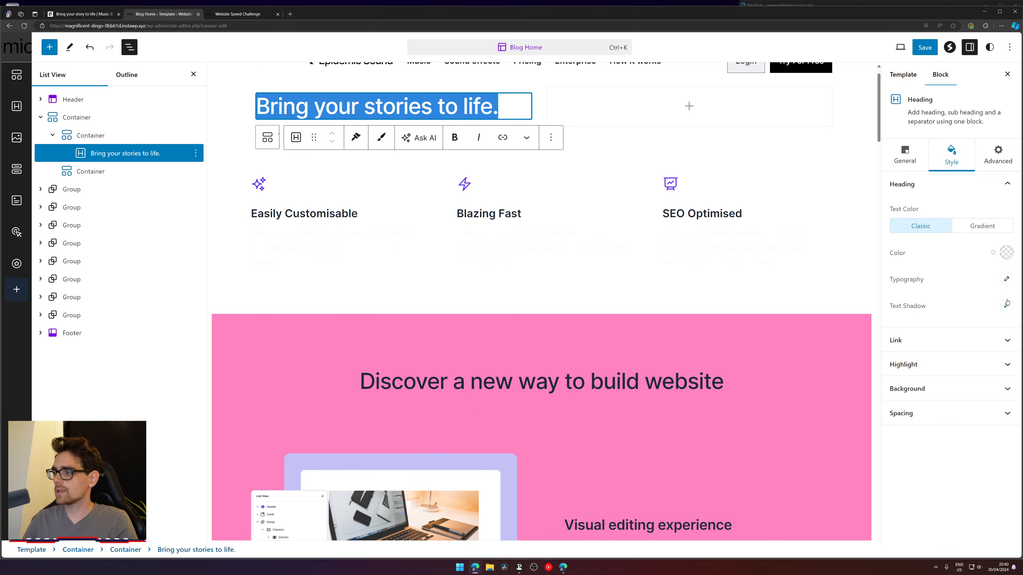
pyautogui.click(1008, 282)
pyautogui.click(974, 311)
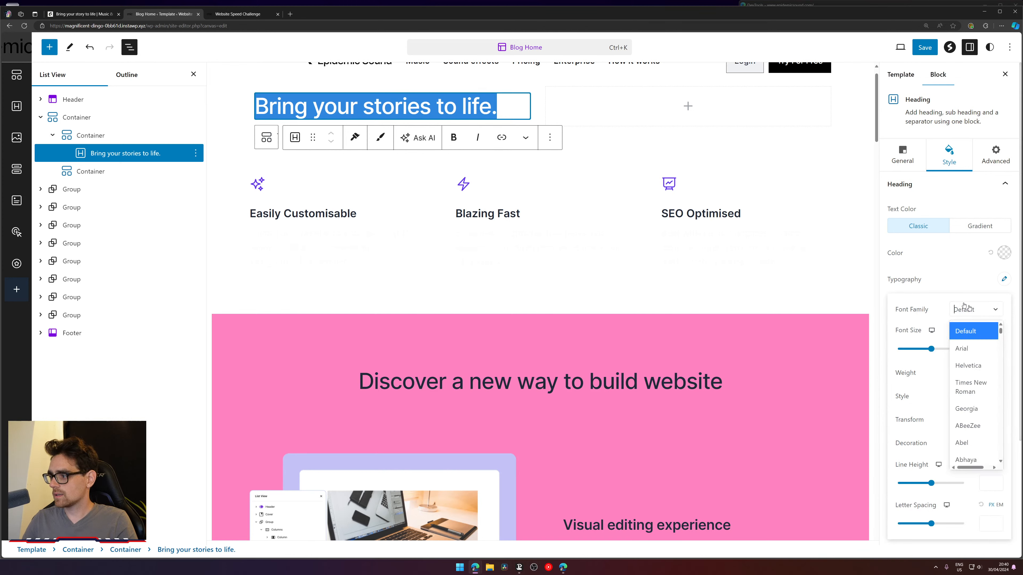
pyautogui.click(120, 17)
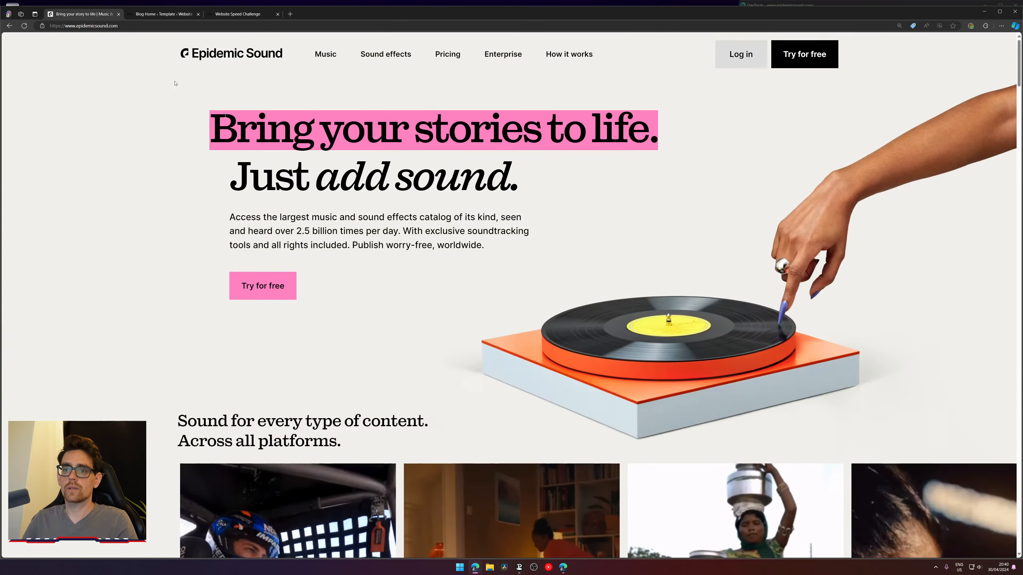
pyautogui.rightClick(314, 144)
pyautogui.click(341, 265)
pyautogui.click(839, 97)
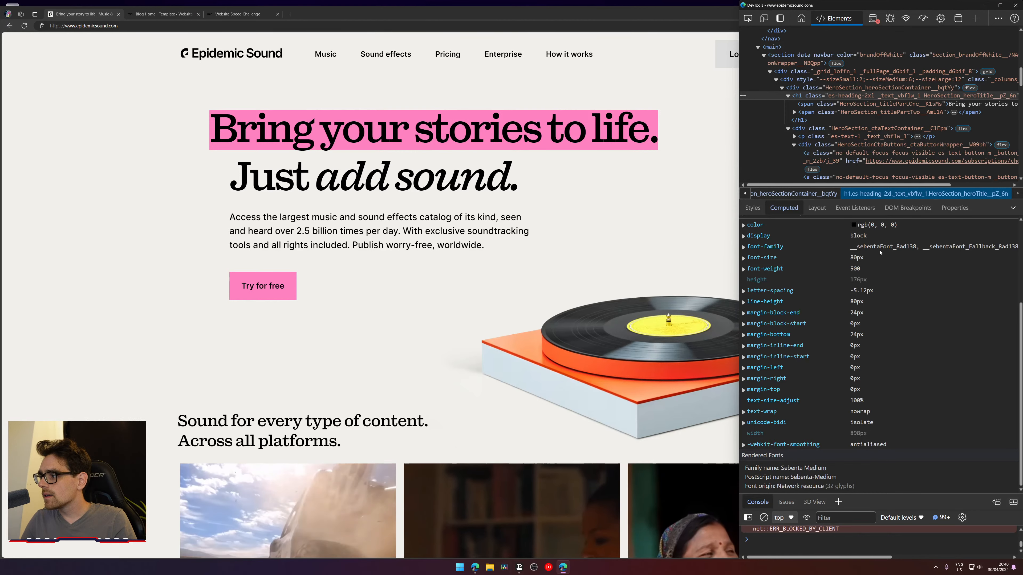
# - Return to the site editor and search the heading's font family options for "seben"
pyautogui.click(161, 14)
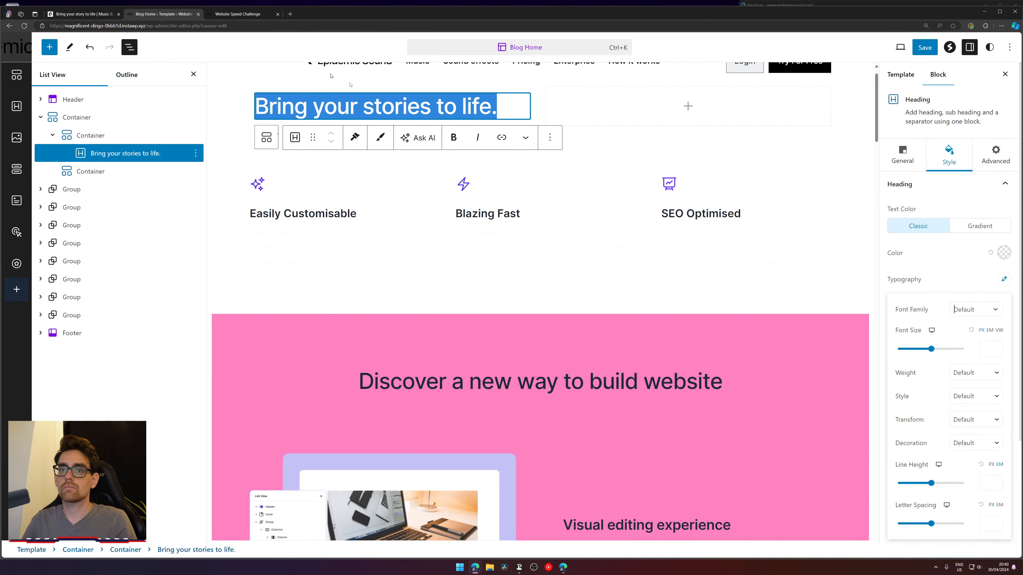
pyautogui.click(969, 312)
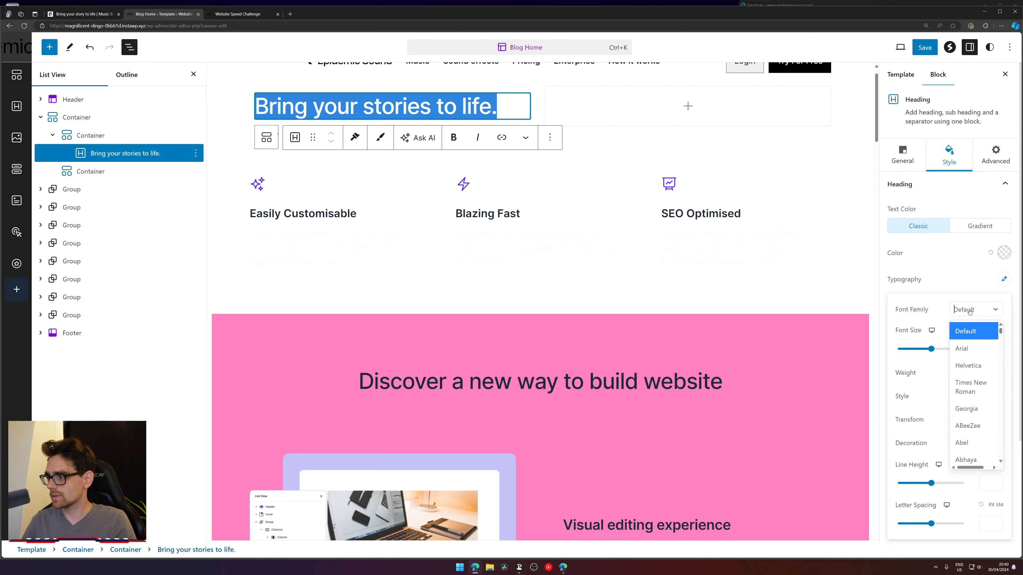
pyautogui.write('se')
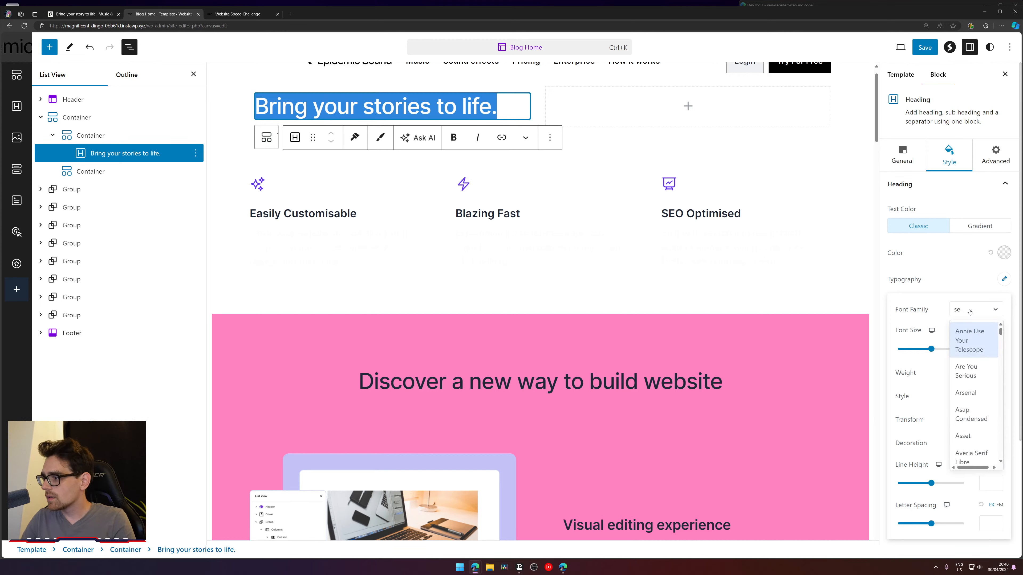
pyautogui.write('ben')
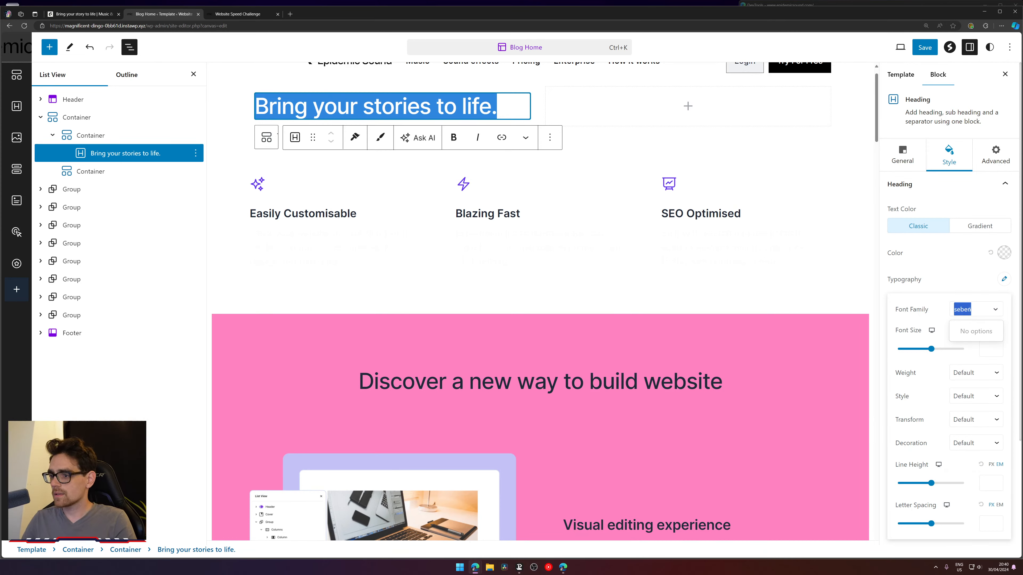
pyautogui.click(584, 107)
# - Duplicate the "Bring your stories to life." heading within the first column
pyautogui.click(458, 109)
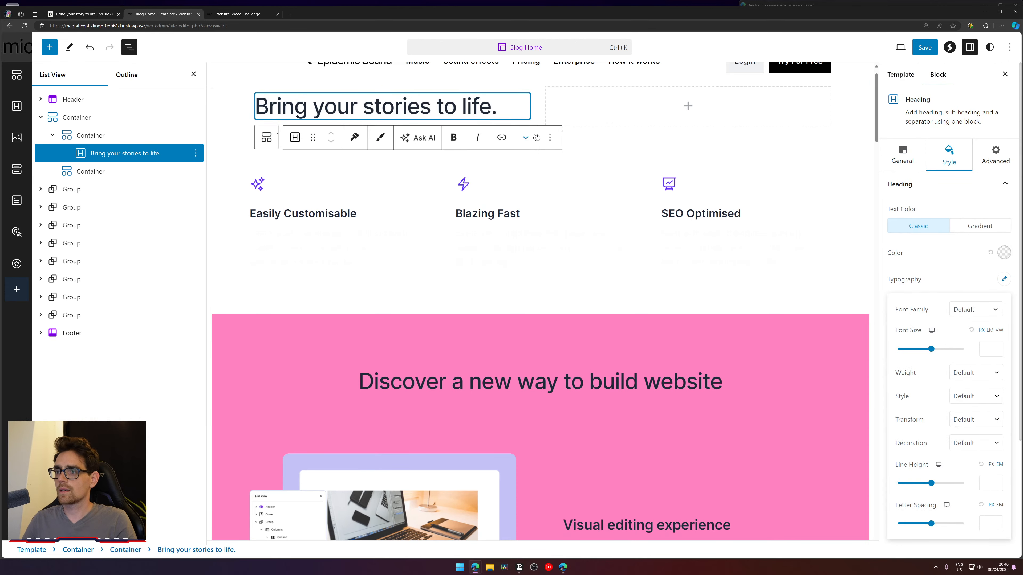
pyautogui.click(551, 138)
pyautogui.click(564, 188)
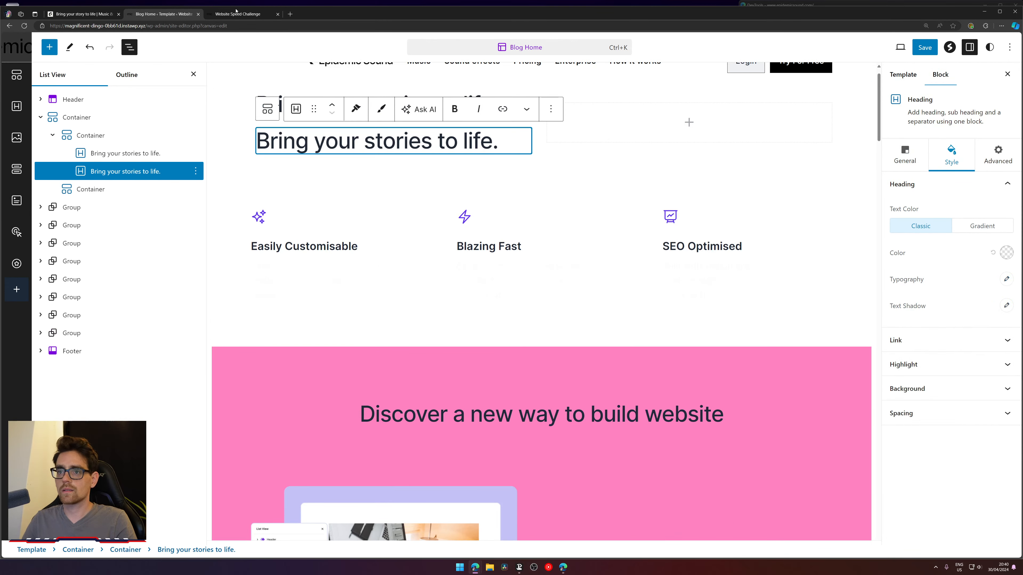
# - Replace the duplicated heading's text with "Just add sound." from the Epidemic Sound hero, keeping "add sound." in italics
pyautogui.click(215, 15)
pyautogui.click(83, 14)
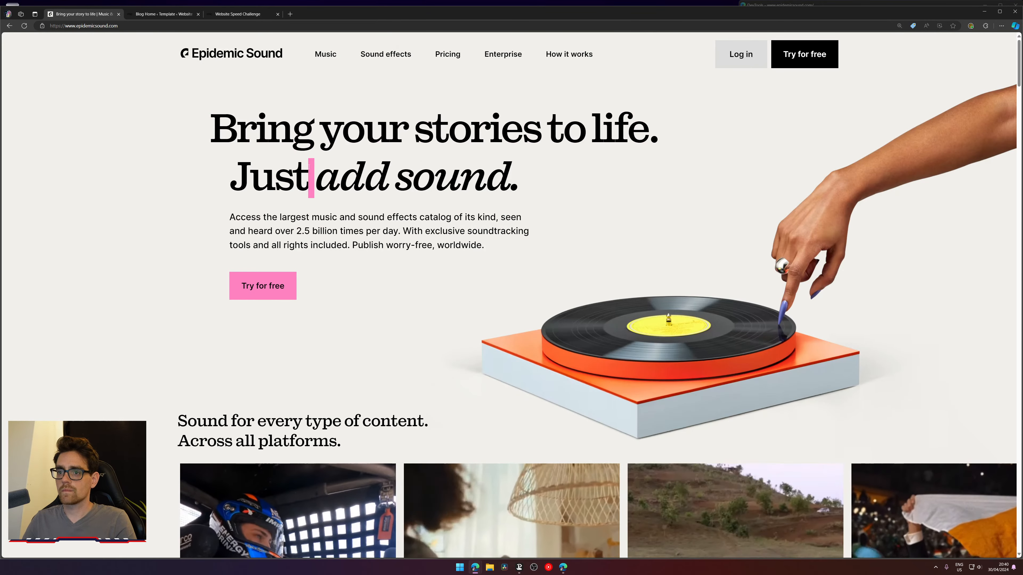
pyautogui.click(157, 15)
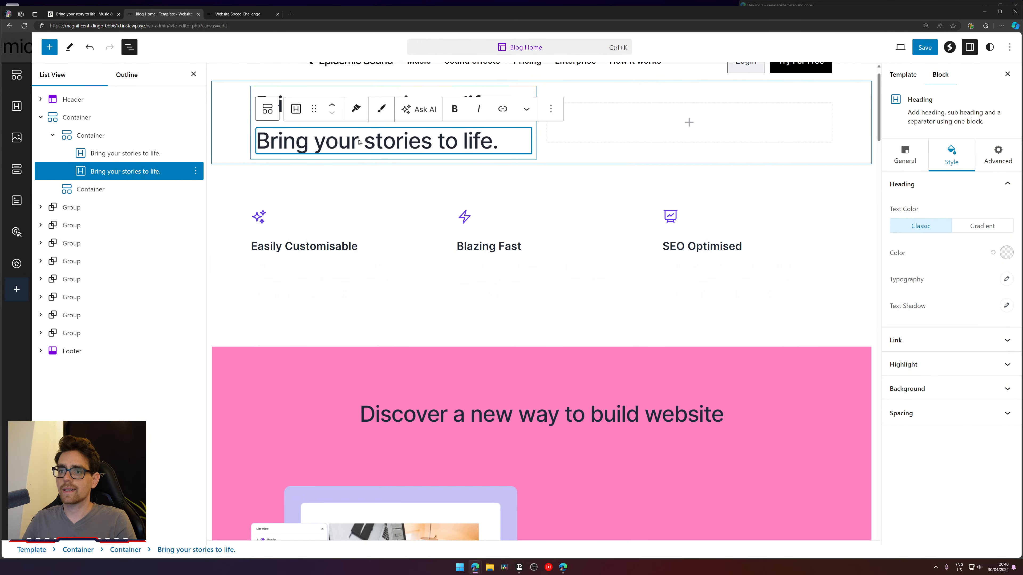
pyautogui.tripleClick(332, 135)
pyautogui.write('Just add sound.')
pyautogui.scroll(1, 496, 229)
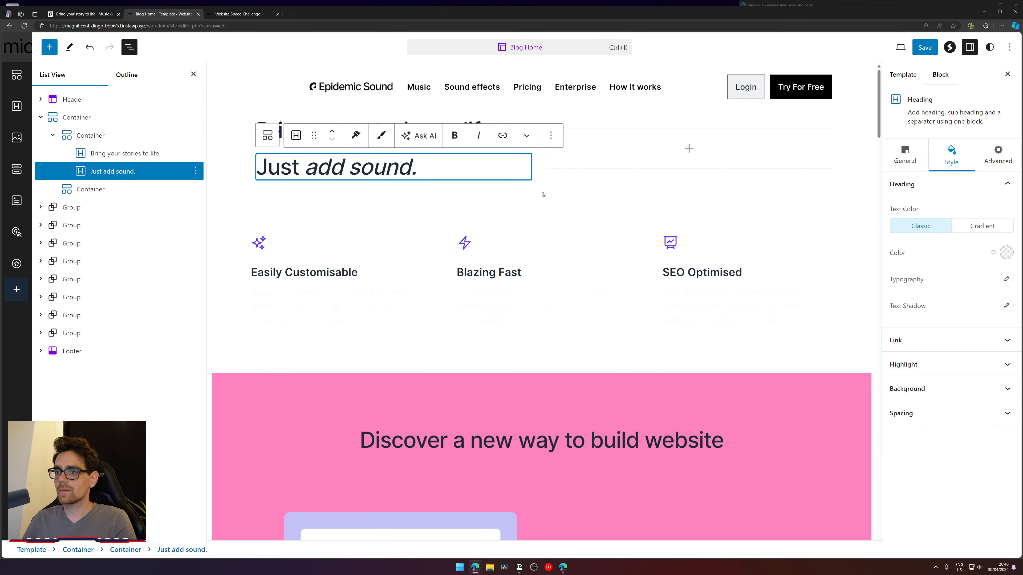
pyautogui.click(543, 200)
# - Set the left margin of the "Bring your stories to life." heading to -2
pyautogui.click(474, 125)
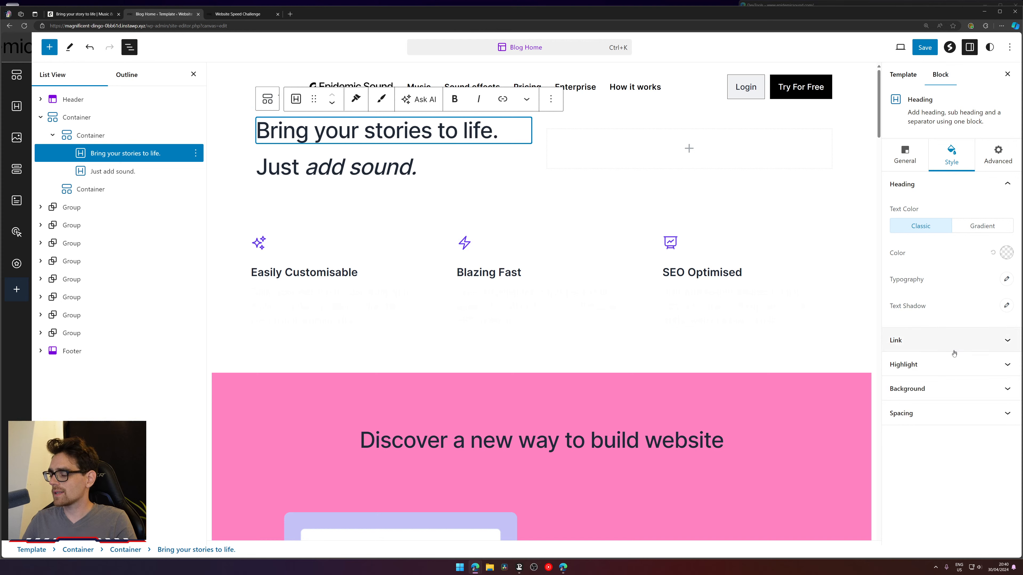
pyautogui.click(966, 413)
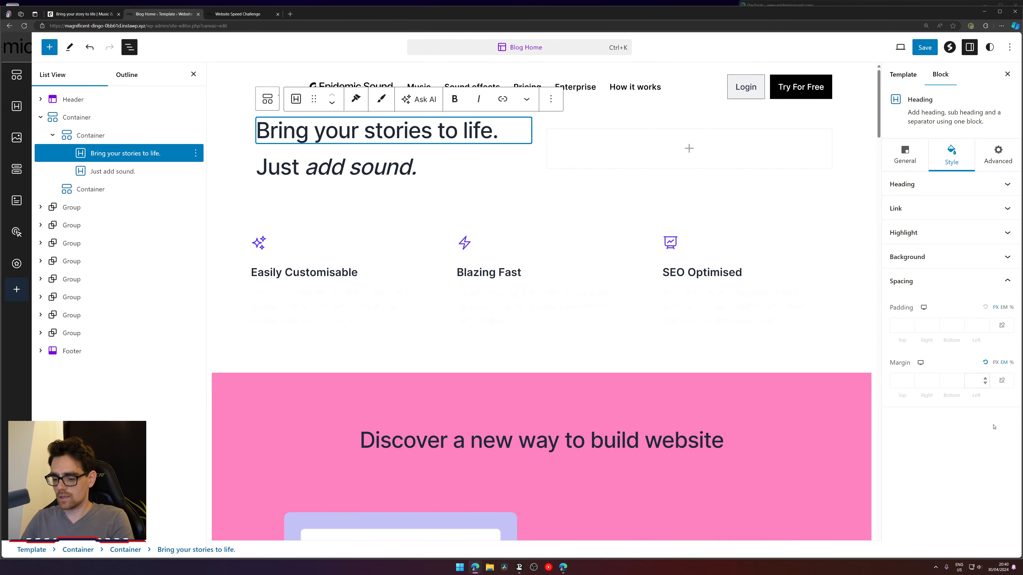
pyautogui.write('4')
pyautogui.press('BackSpace')
pyautogui.write('4')
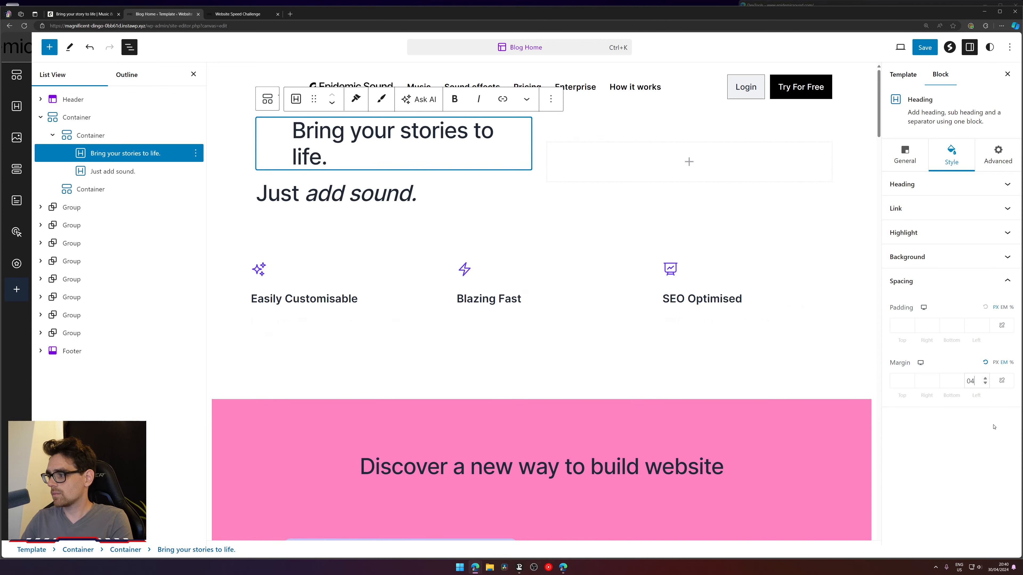
pyautogui.press('BackSpace')
pyautogui.press('Down')
pyautogui.press('Down')
pyautogui.press('Down')
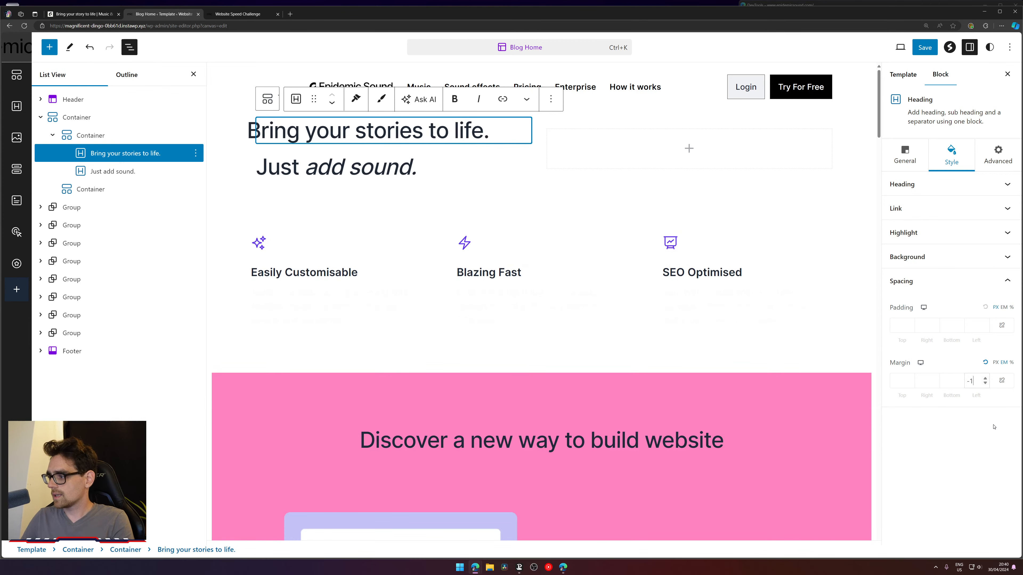
pyautogui.press('Up')
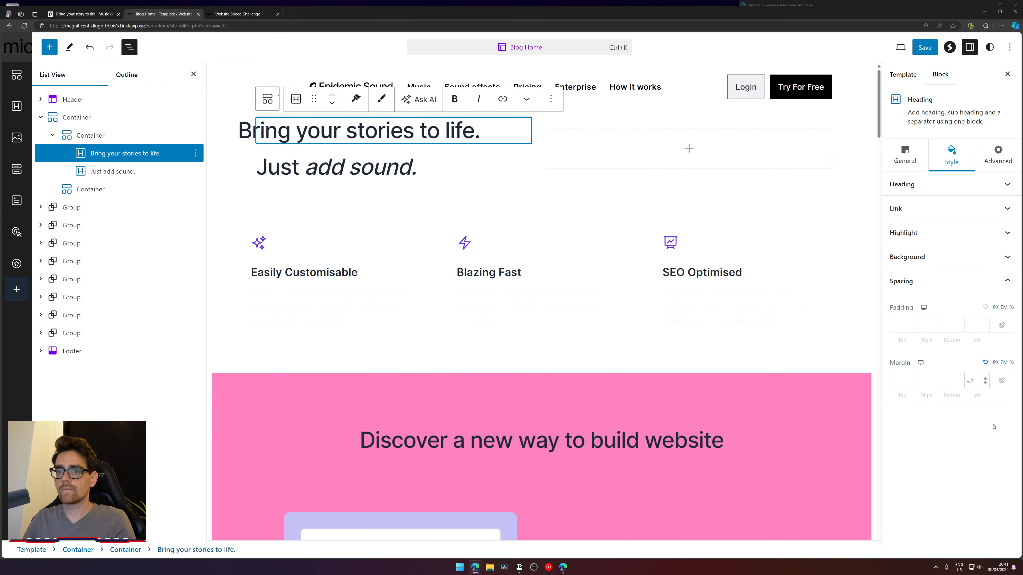
# - Copy the description paragraph from the Epidemic Sound hero and return to the site editor
pyautogui.click(255, 14)
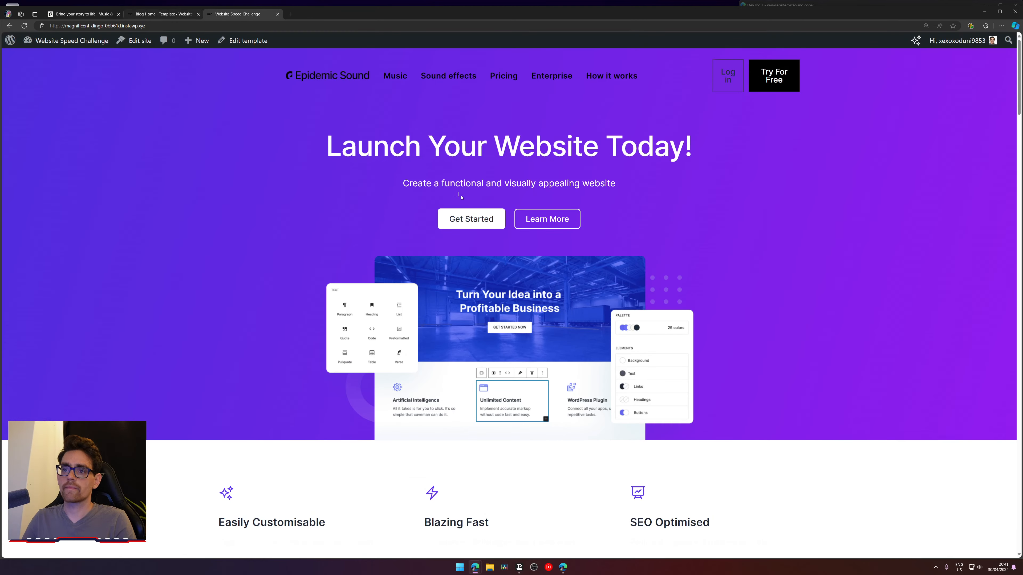
pyautogui.click(77, 13)
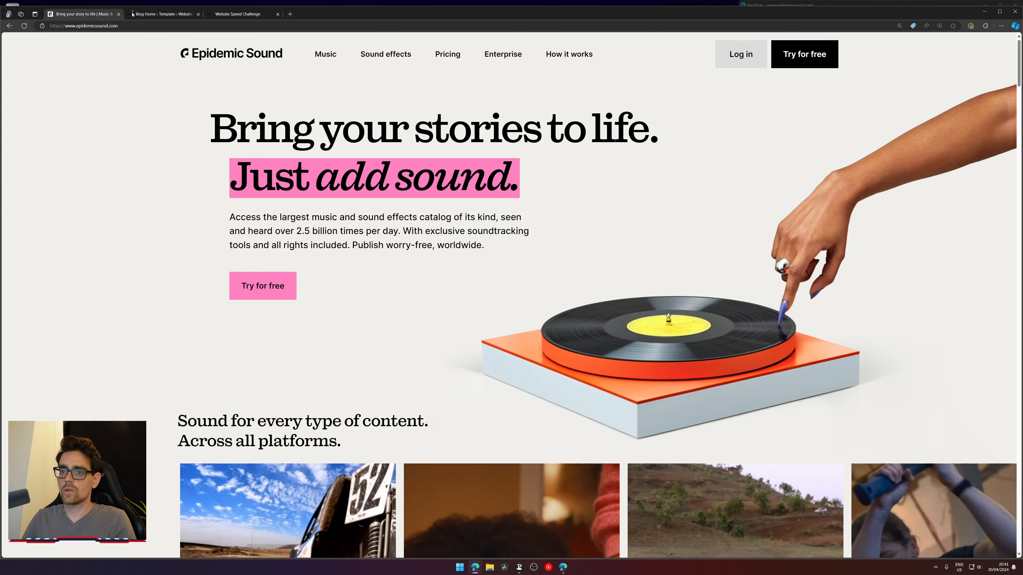
pyautogui.tripleClick(379, 232)
pyautogui.click(164, 14)
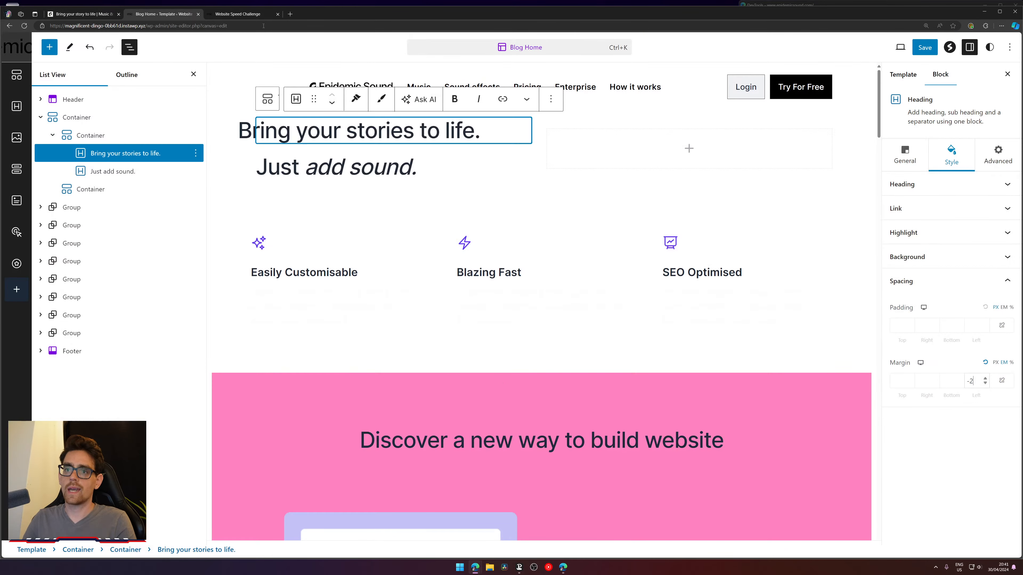
pyautogui.click(441, 176)
pyautogui.click(551, 136)
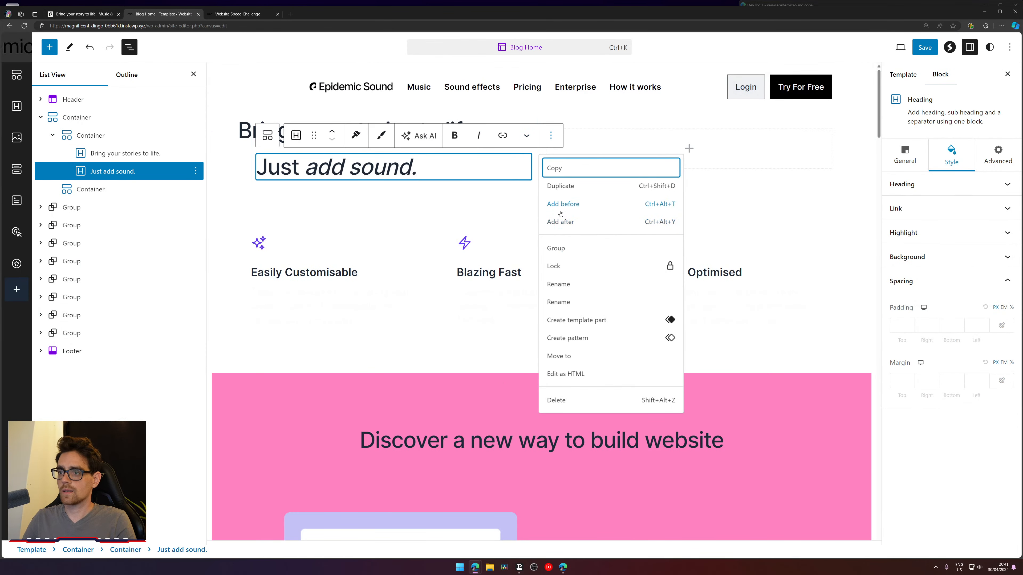
pyautogui.click(561, 209)
pyautogui.hotkey('ctrl', 'z')
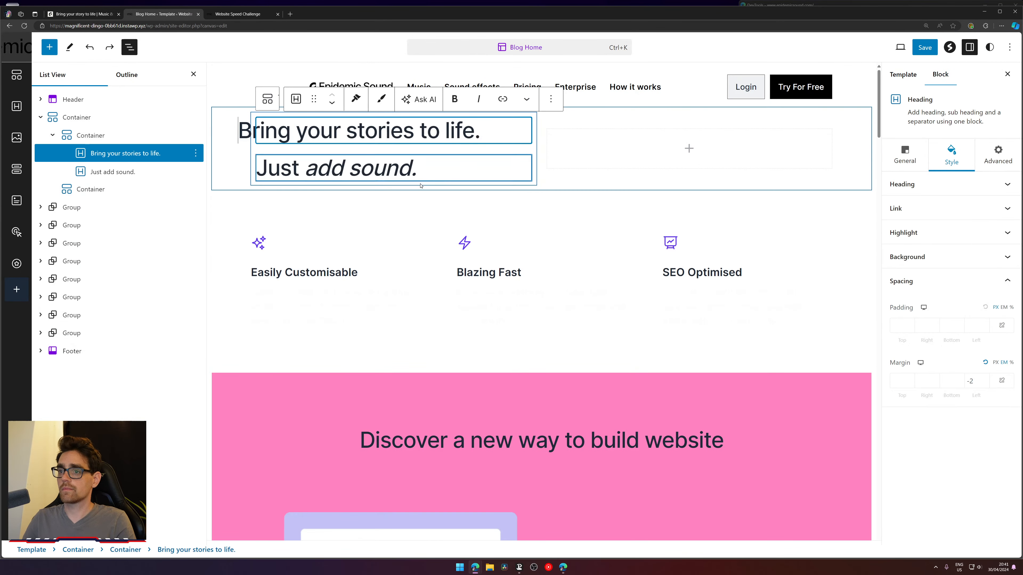
# - Add an empty paragraph below "Just add sound." and look through its block suggestions for a text block
pyautogui.press('Return')
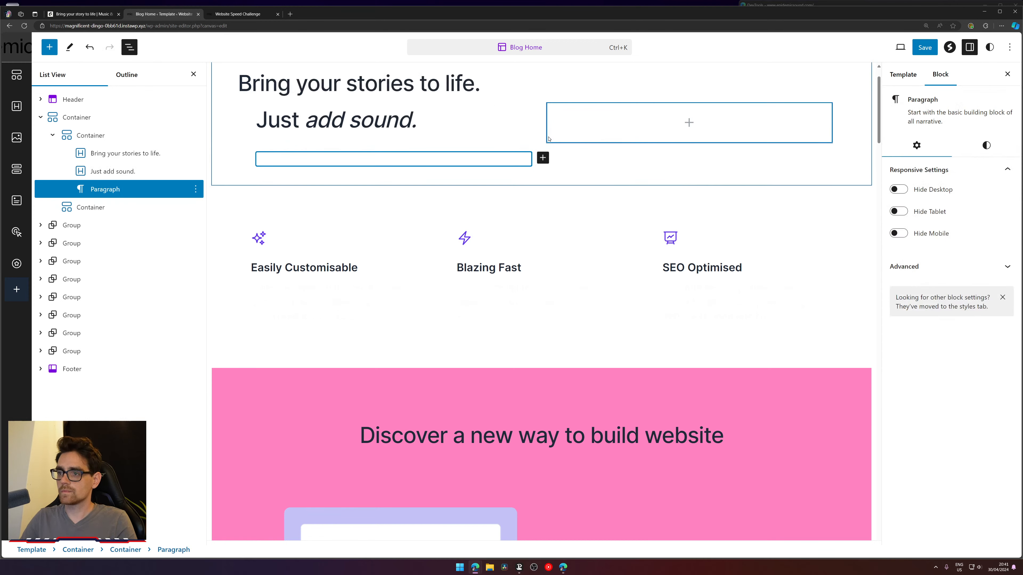
pyautogui.write('/text')
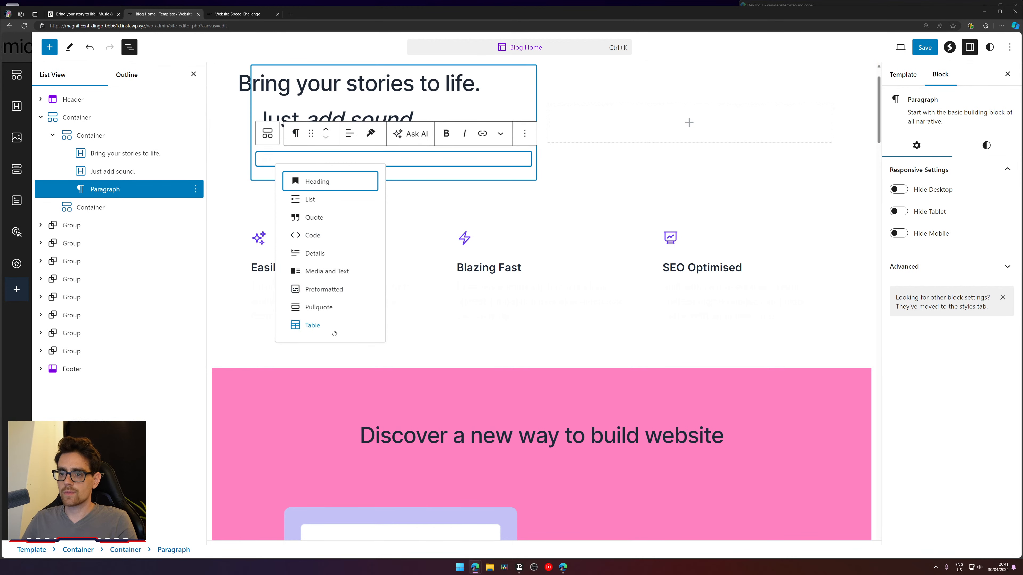
pyautogui.hotkey('ctrl', 'a')
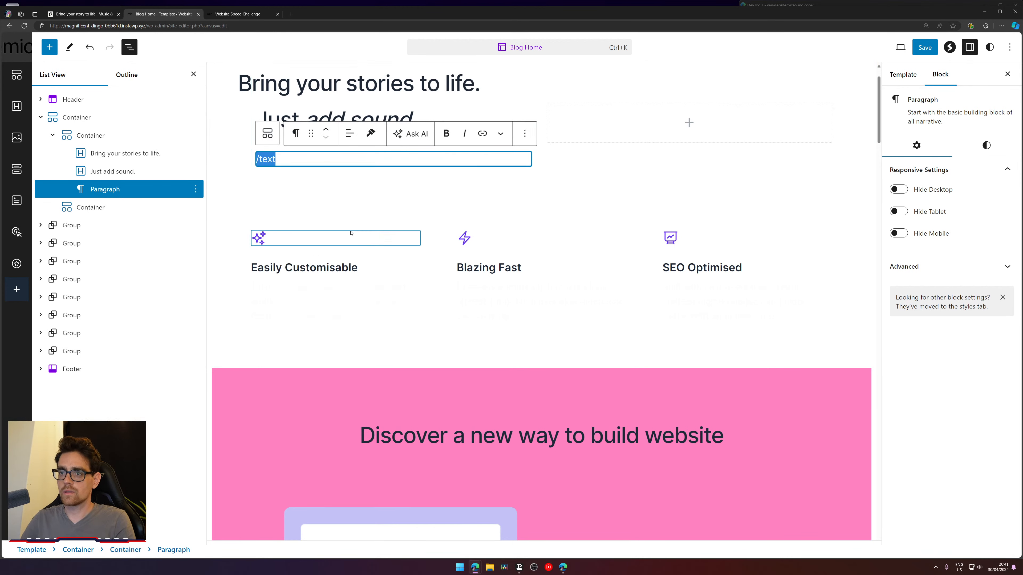
pyautogui.press('BackSpace')
pyautogui.write('/')
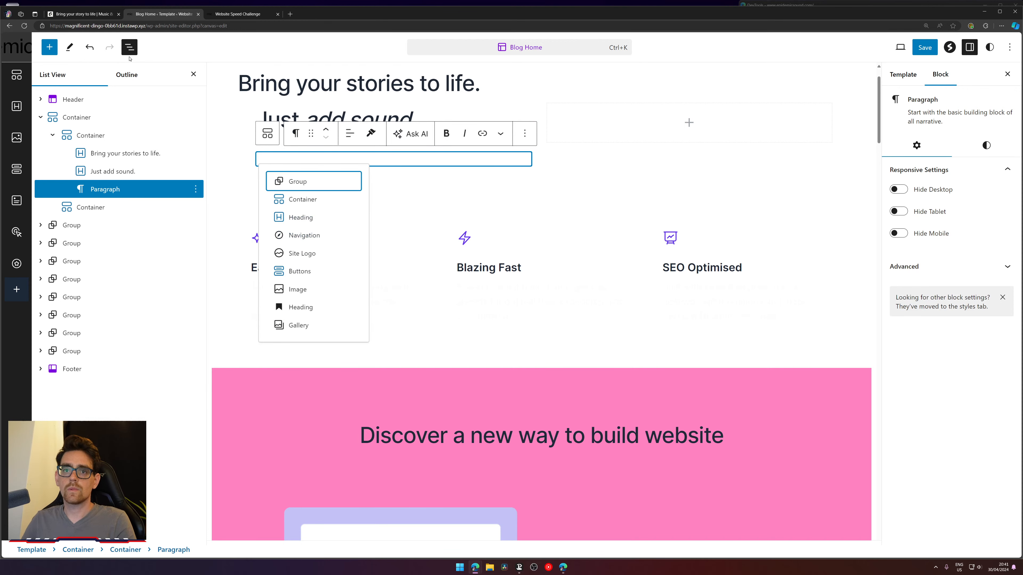
# - Search the block library for "text" to find a block for the description
pyautogui.click(49, 47)
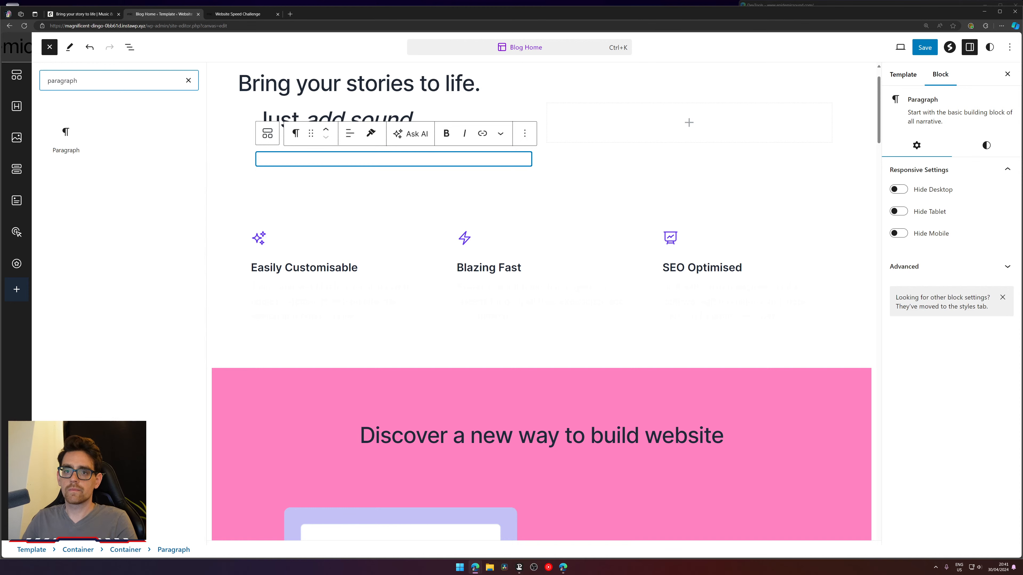
pyautogui.hotkey('ctrl', 'a')
pyautogui.write('t')
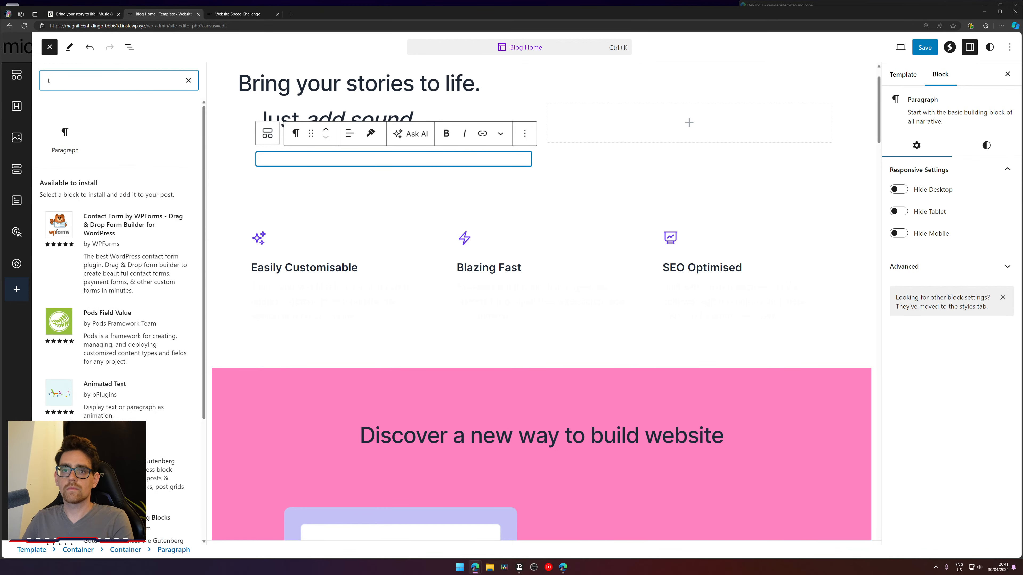
pyautogui.write('yxt')
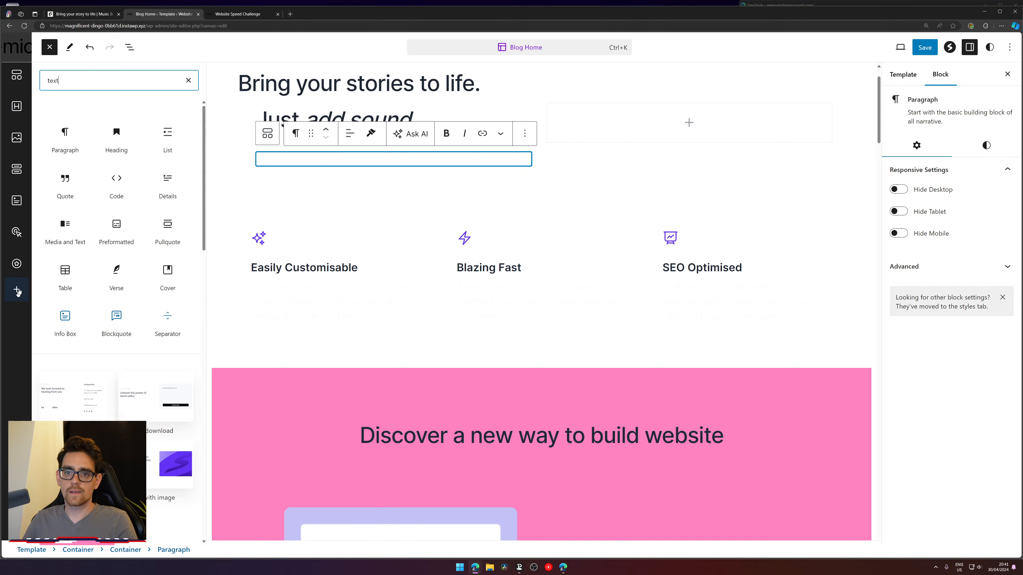
pyautogui.click(56, 156)
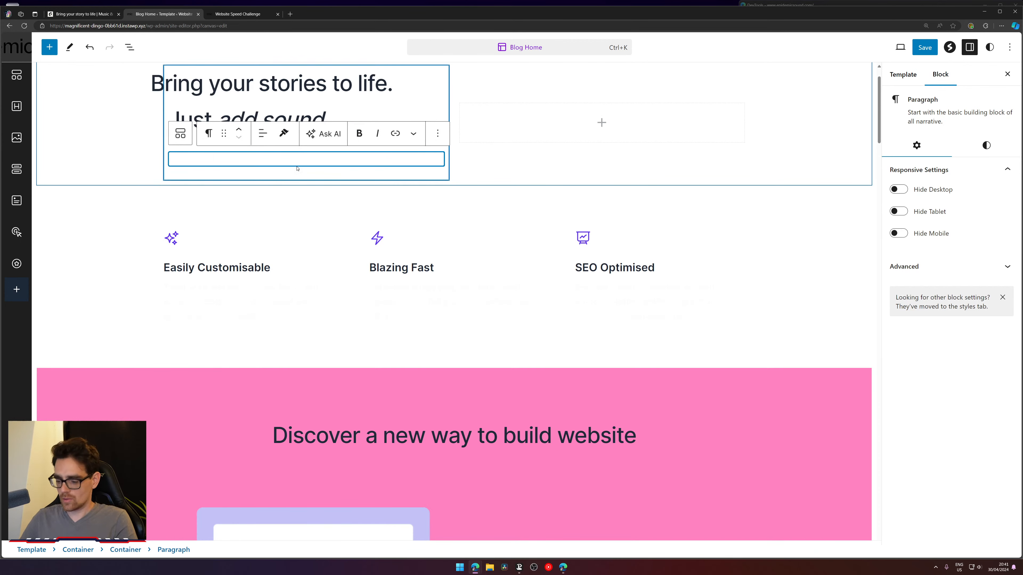
# - Try to turn the empty paragraph below "Just add sound." into a Heading block
pyautogui.write('T')
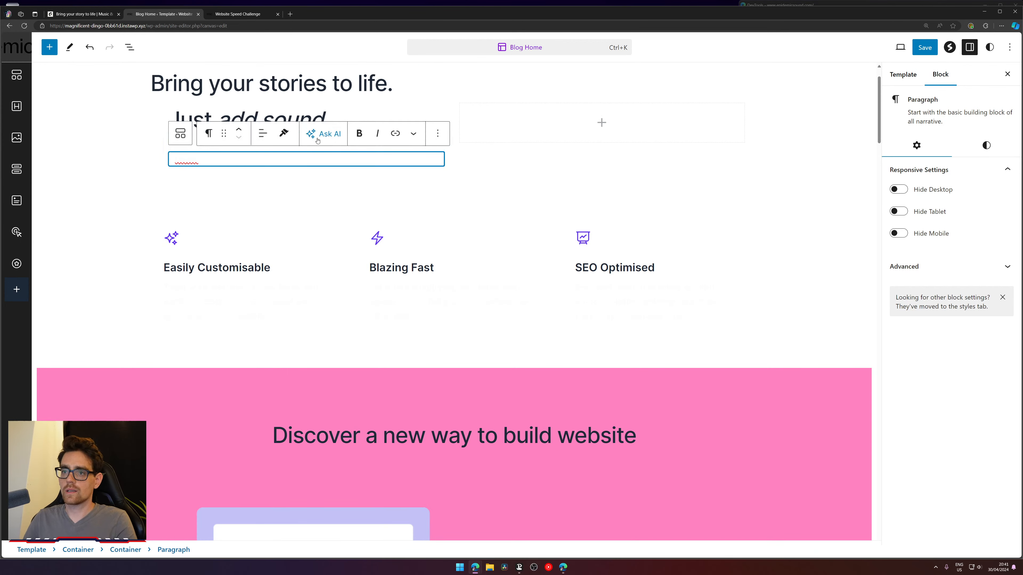
pyautogui.hotkey('ctrl', 'a')
pyautogui.write('/head')
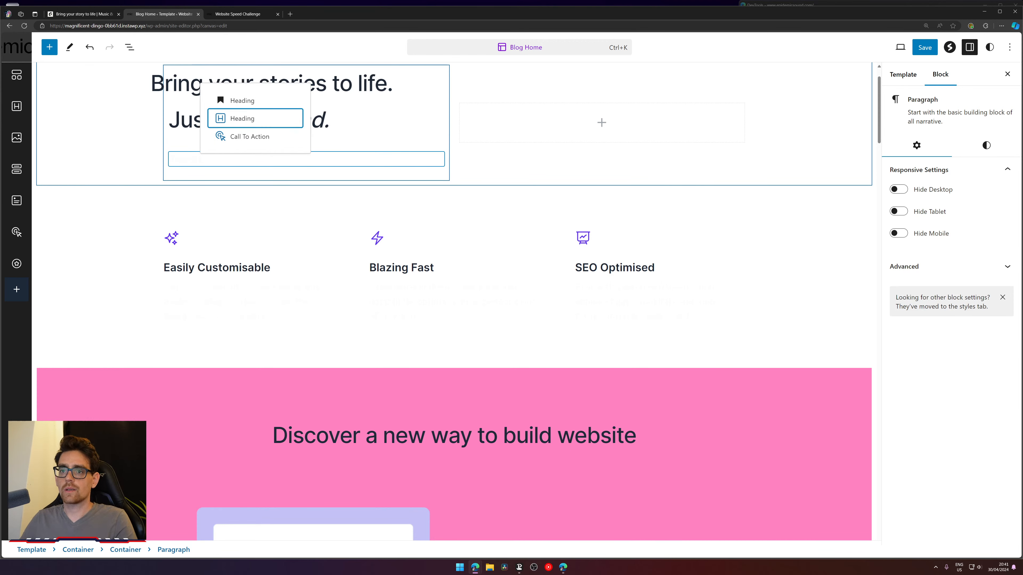
pyautogui.press('Return')
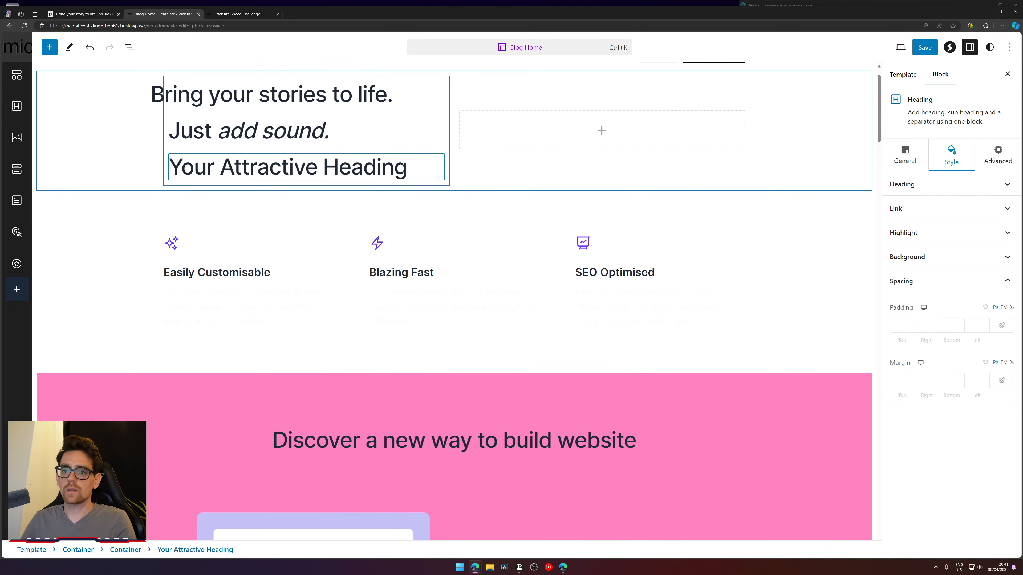
# - Paste the copied Epidemic Sound description as a paragraph below "Just add sound." and select its text
pyautogui.tripleClick(321, 167)
pyautogui.hotkey('ctrl', 'v')
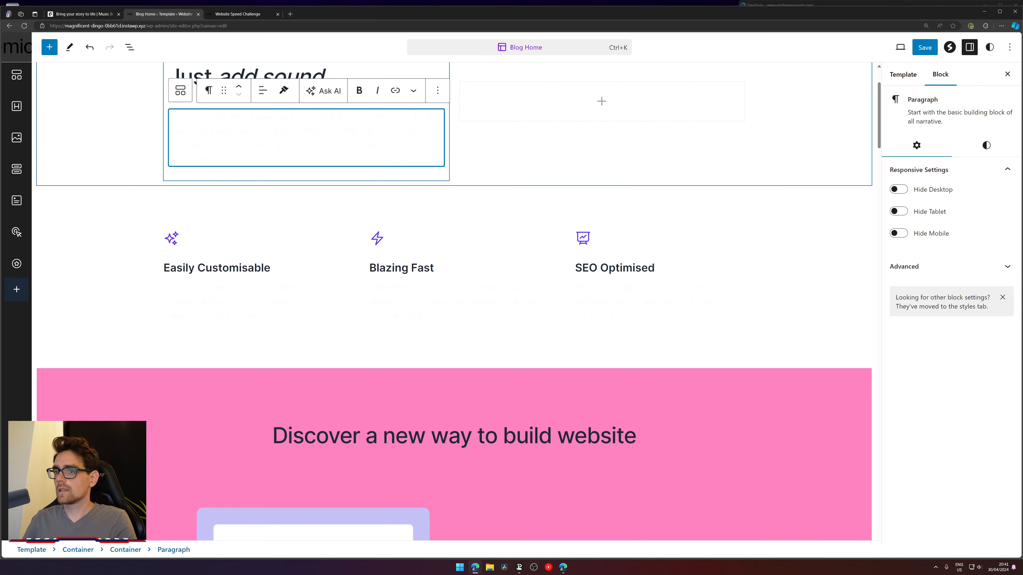
pyautogui.hotkey('ctrl', 'a')
pyautogui.scroll(1, 410, 143)
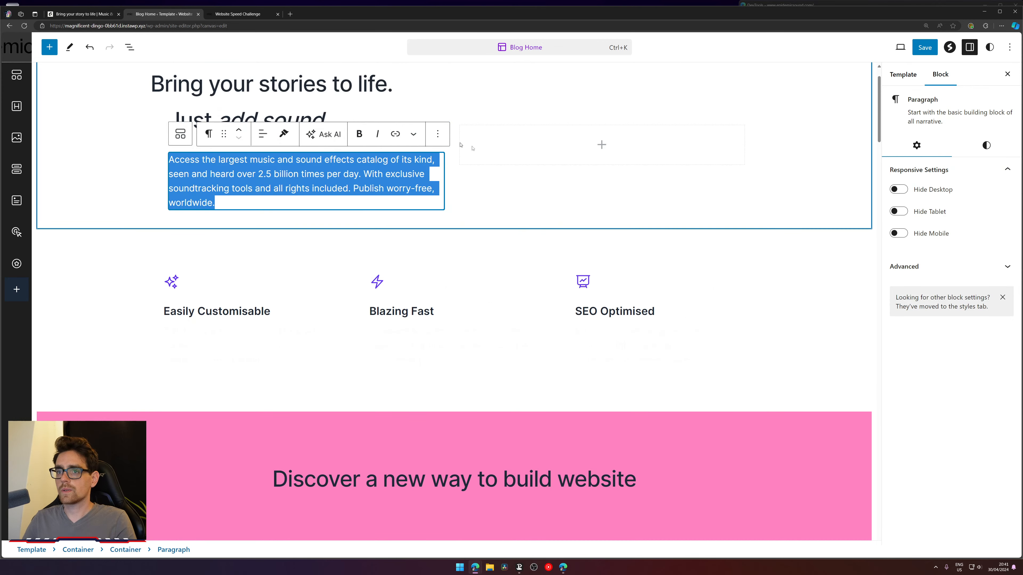
# - Set the description paragraph's text colour to the theme's black and save the template
pyautogui.click(1000, 146)
pyautogui.click(922, 193)
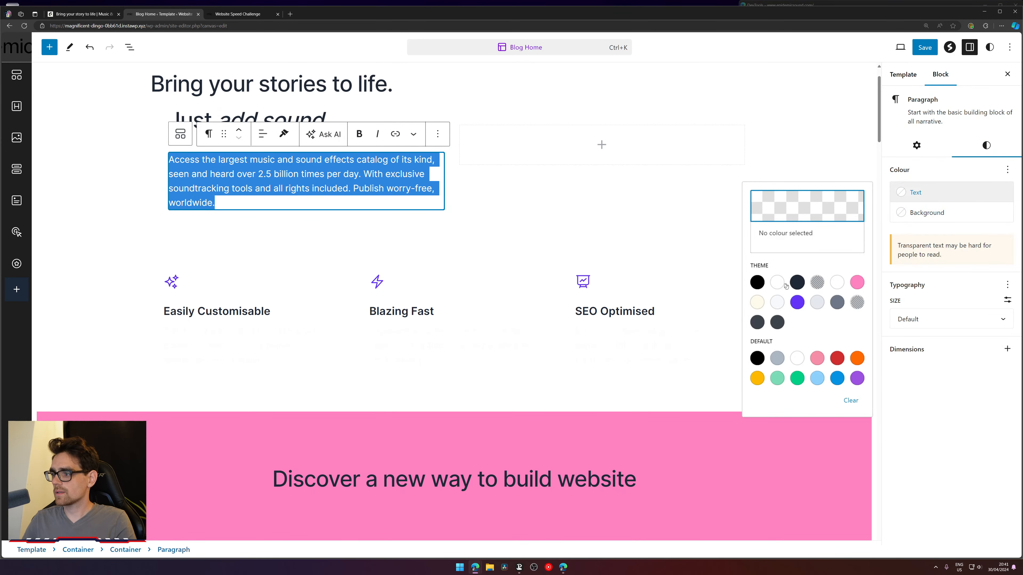
pyautogui.click(757, 282)
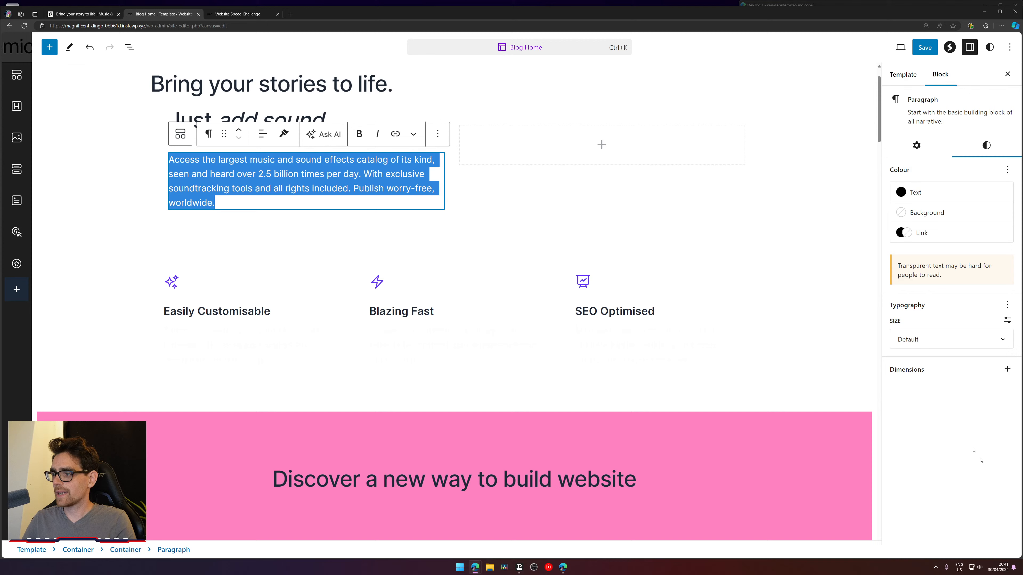
pyautogui.click(925, 47)
pyautogui.click(920, 45)
# - Examine the site-wide typography styles for the Text element and its available options
pyautogui.click(990, 47)
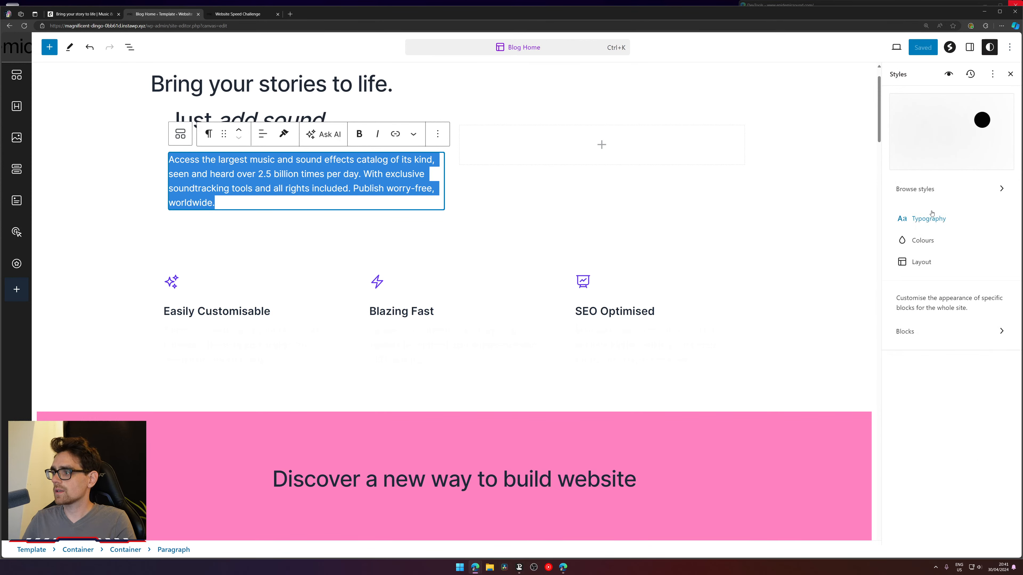
pyautogui.click(938, 224)
pyautogui.click(939, 217)
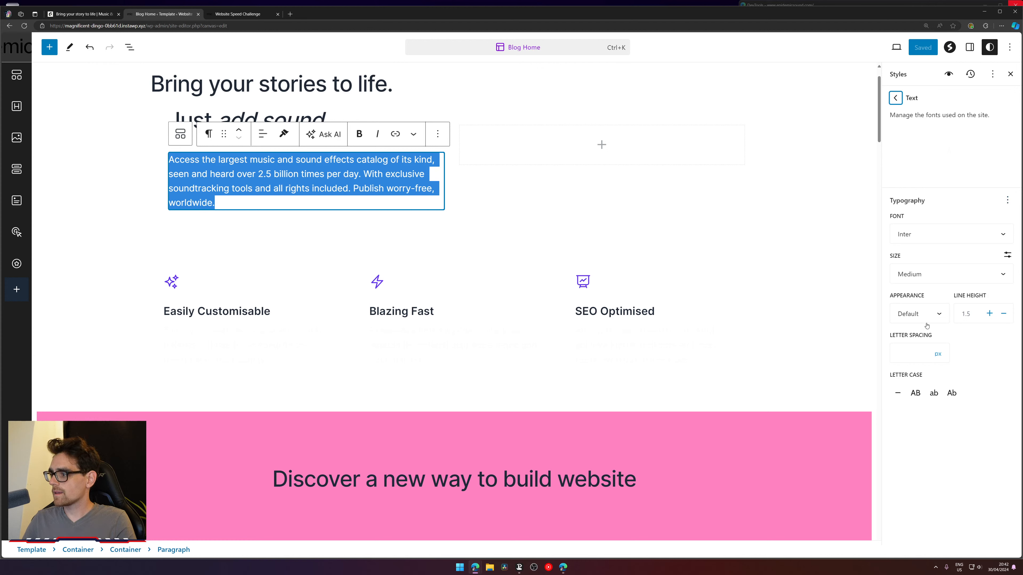
pyautogui.click(1007, 200)
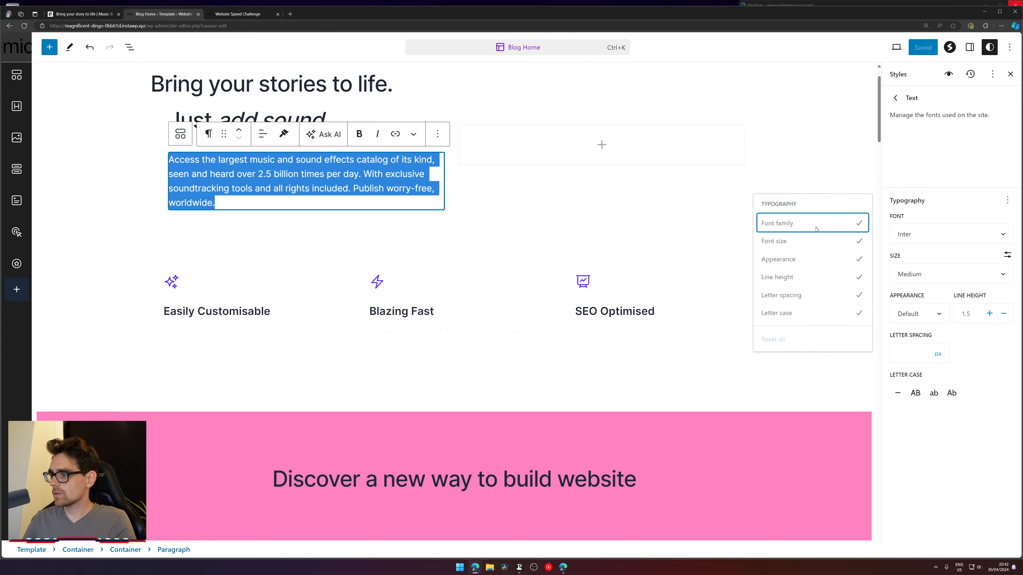
pyautogui.click(891, 99)
pyautogui.click(893, 99)
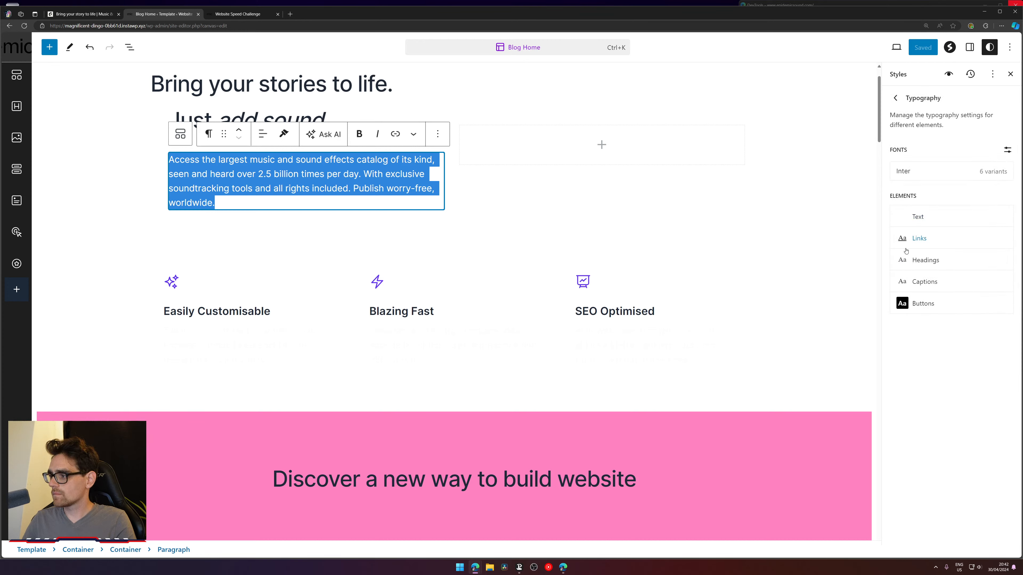
# - Set the site-wide default text colour to the Primary theme colour #000000
pyautogui.click(895, 98)
pyautogui.click(928, 248)
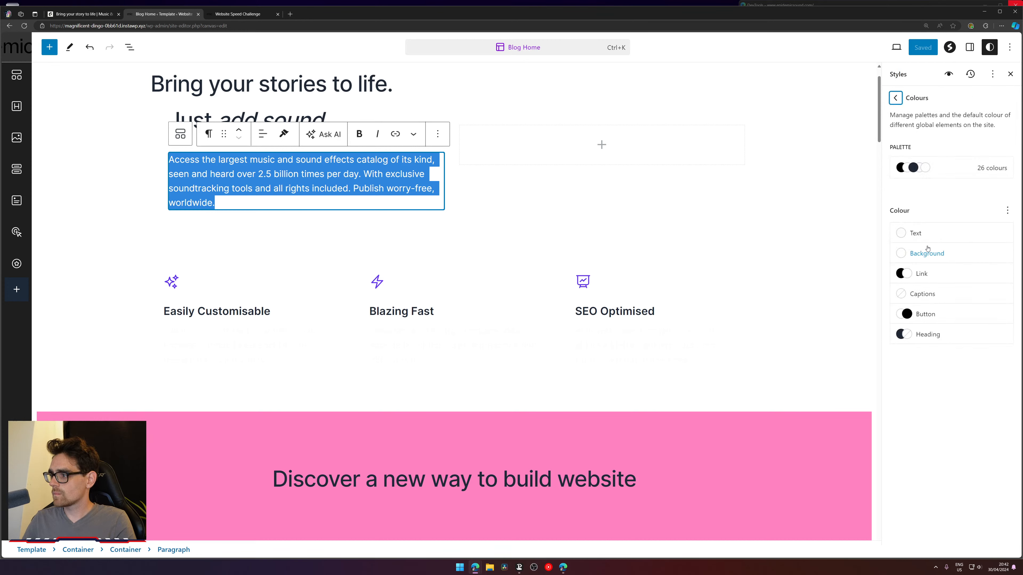
pyautogui.click(920, 234)
pyautogui.click(757, 322)
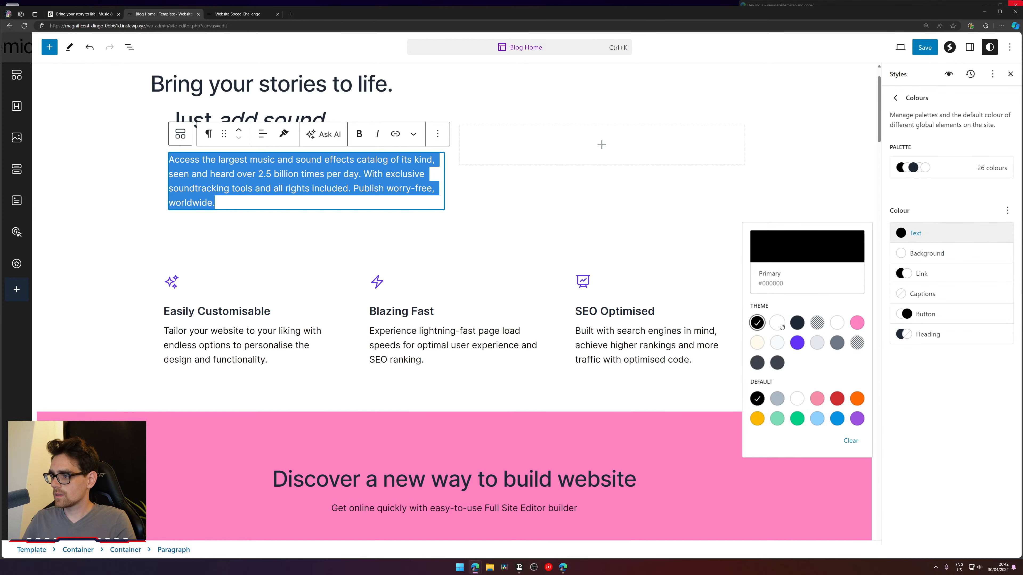
pyautogui.press('Escape')
pyautogui.scroll(1, 540, 268)
pyautogui.click(539, 267)
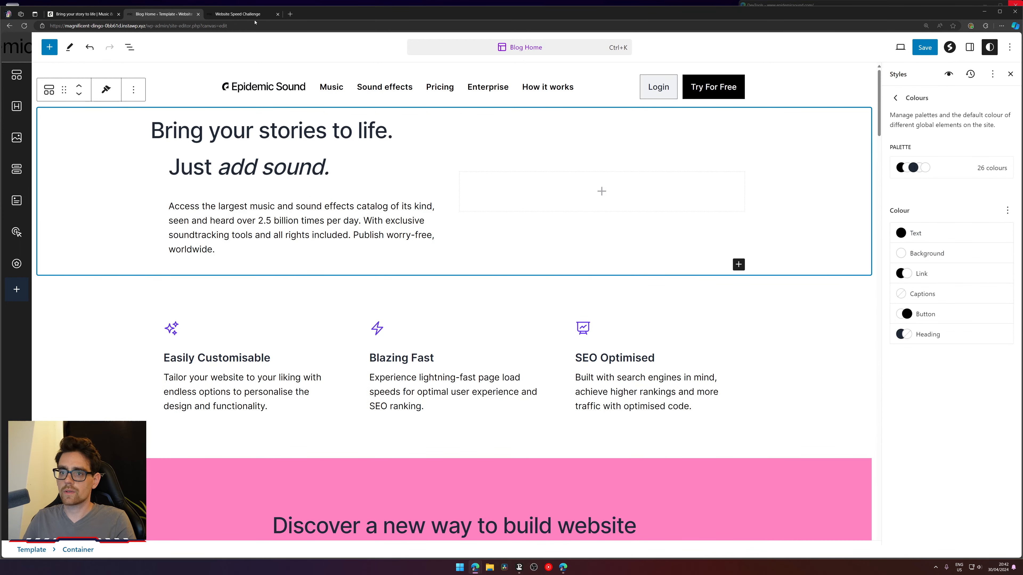
# - Check the Epidemic Sound hero for reference and add a Buttons block below the description paragraph
pyautogui.click(238, 14)
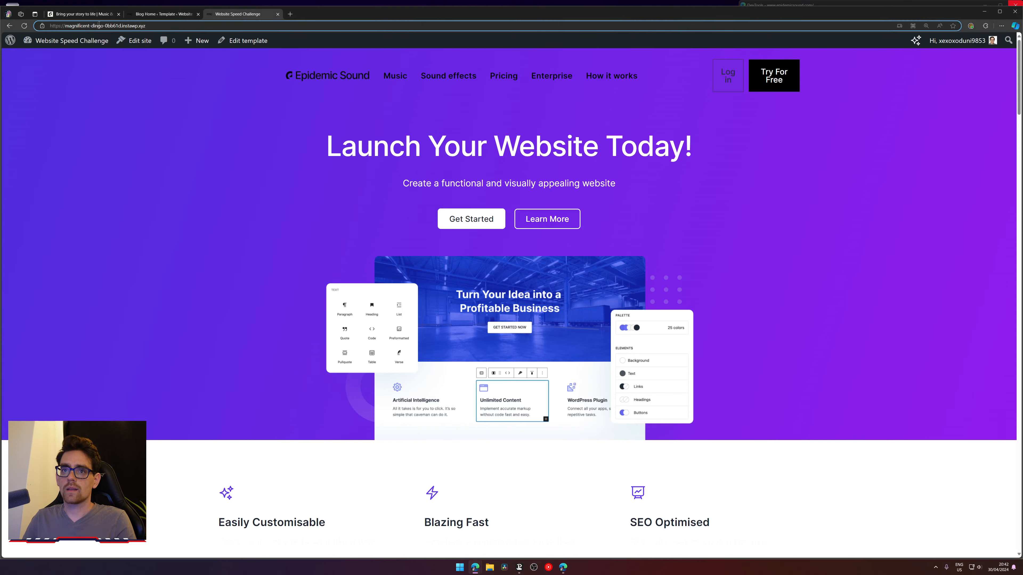
pyautogui.click(99, 14)
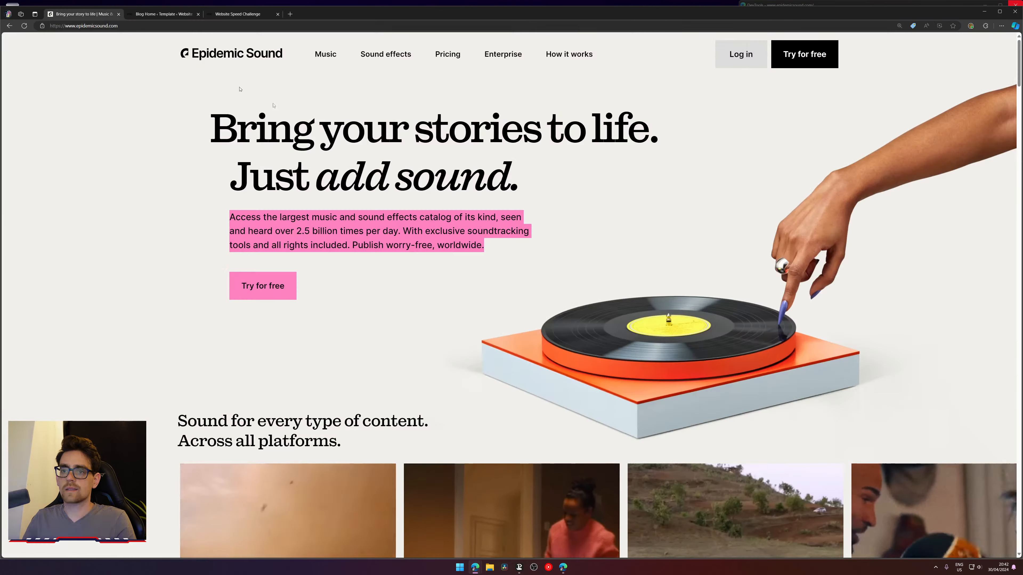
pyautogui.click(163, 14)
pyautogui.click(441, 204)
pyautogui.click(445, 181)
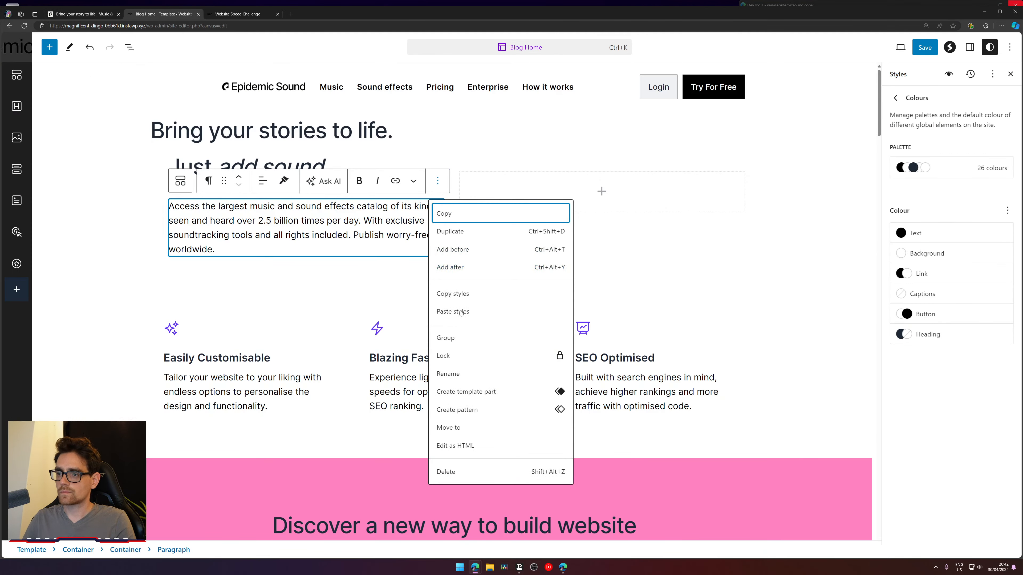
pyautogui.click(464, 268)
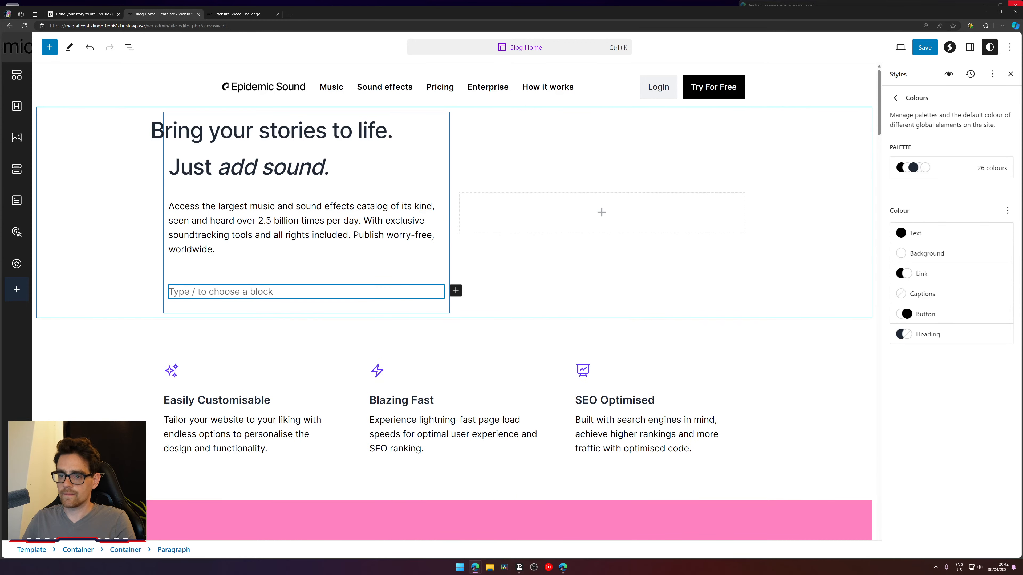
pyautogui.write('/button')
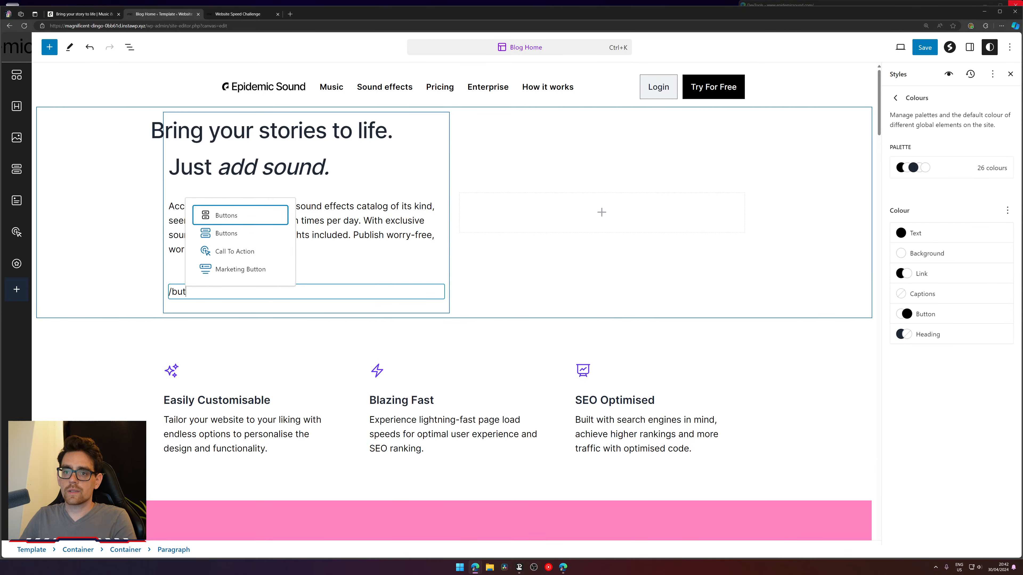
pyautogui.press('Return')
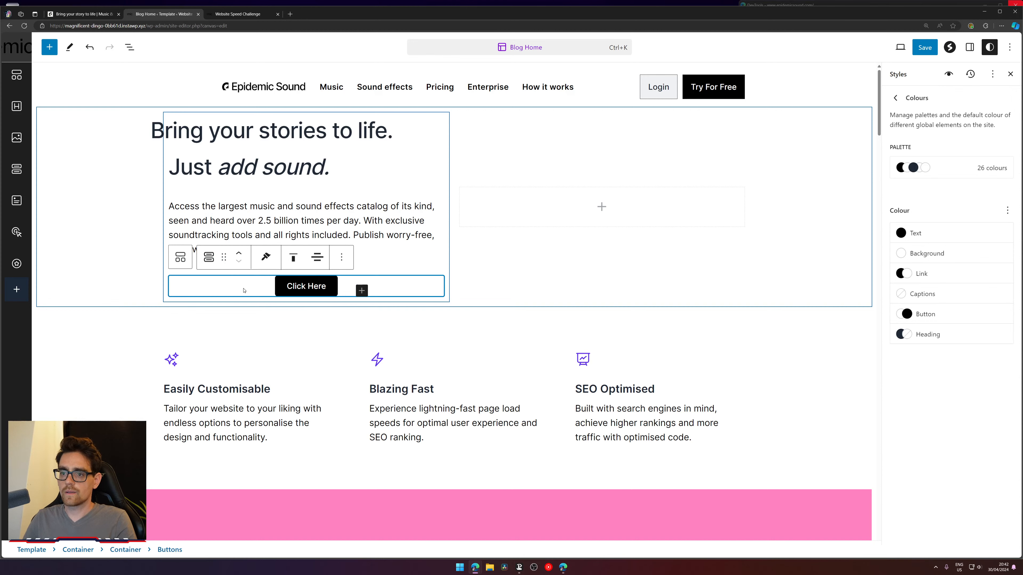
# - Change the new button's label to "Try For Free", matching the Epidemic Sound hero
pyautogui.tripleClick(295, 290)
pyautogui.click(92, 14)
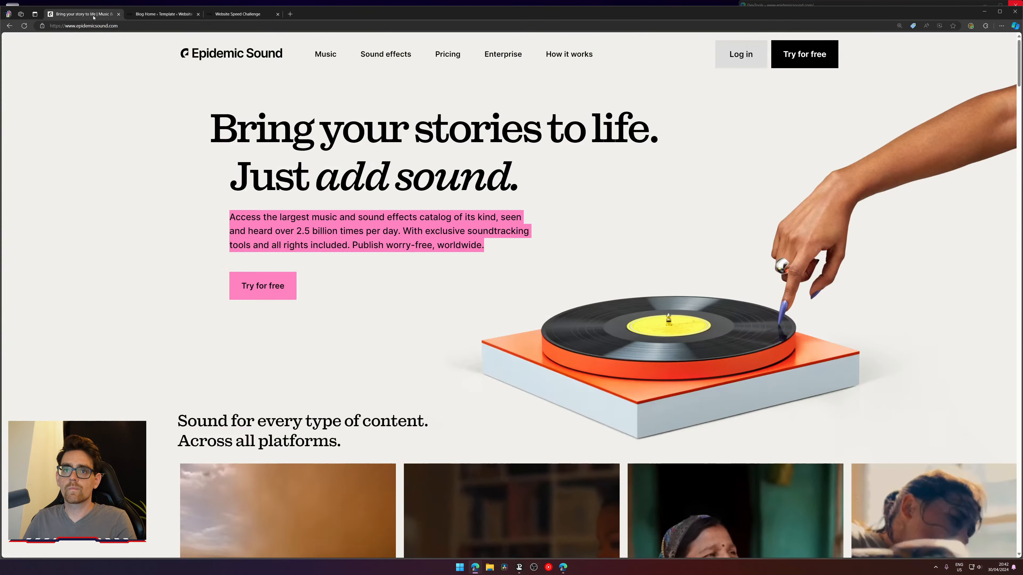
pyautogui.click(172, 13)
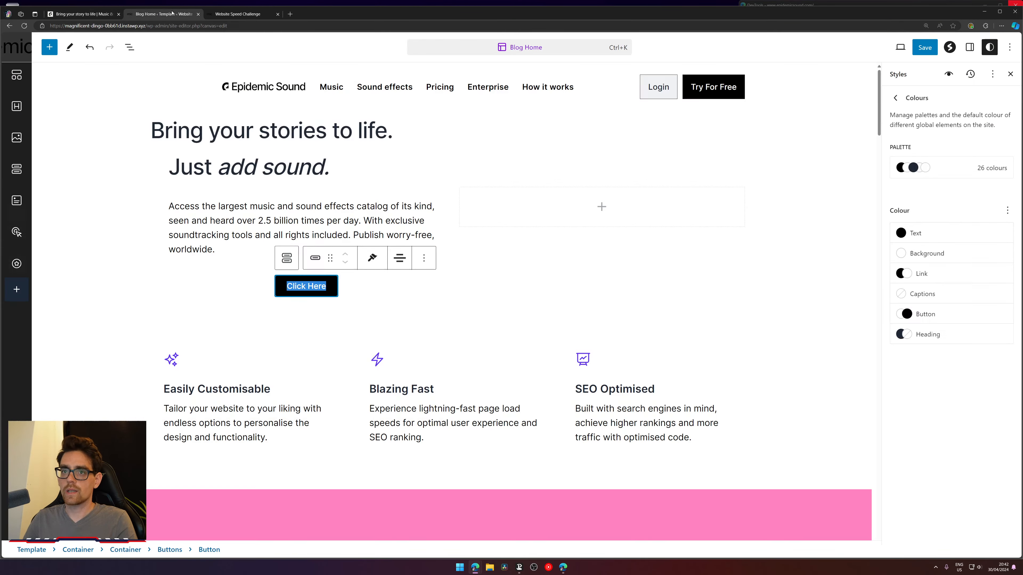
pyautogui.write('Try ')
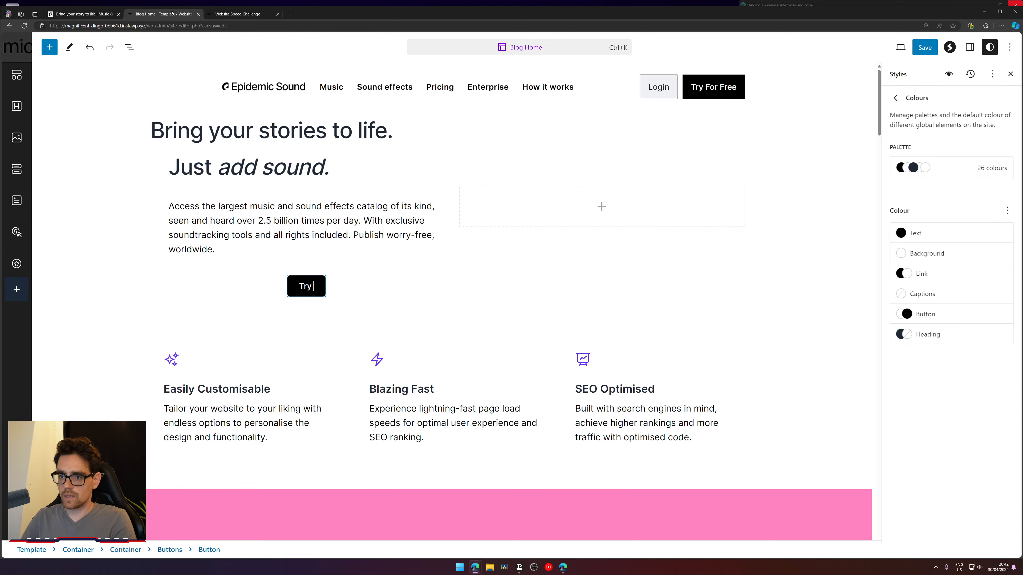
pyautogui.write('For Free')
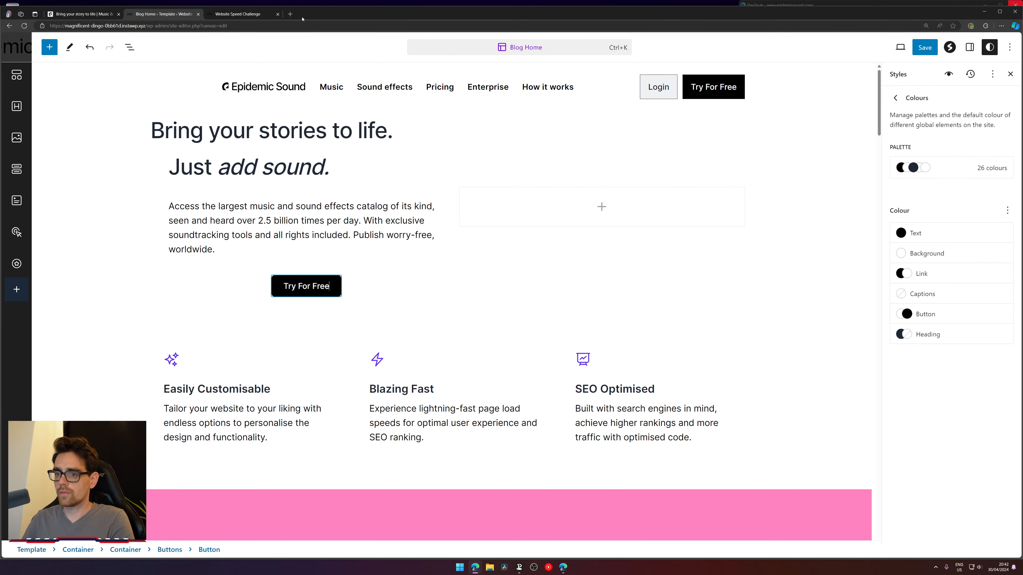
# - Look through the site-wide styles and the button's transform options for its settings
pyautogui.click(903, 99)
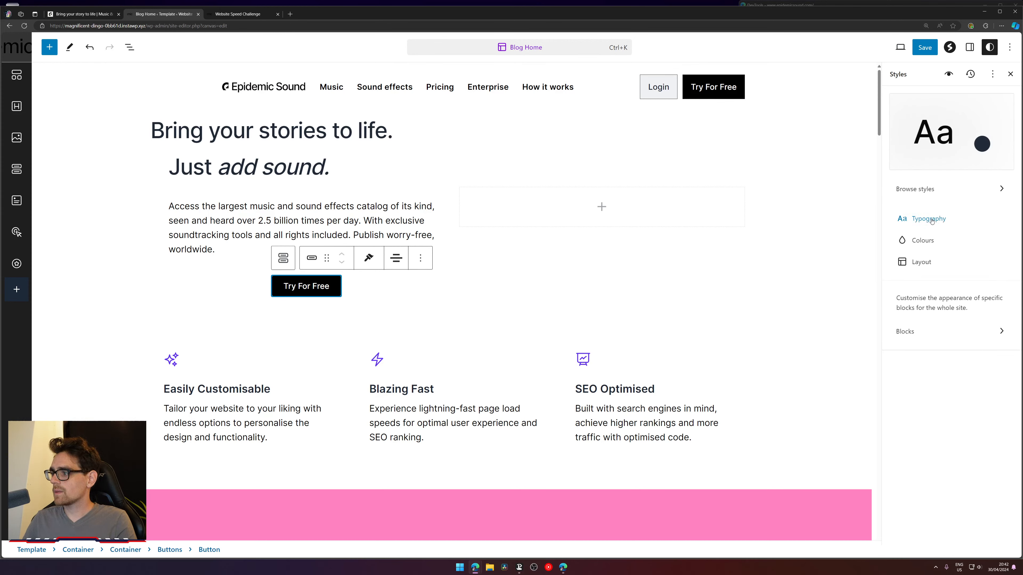
pyautogui.click(934, 240)
pyautogui.click(899, 102)
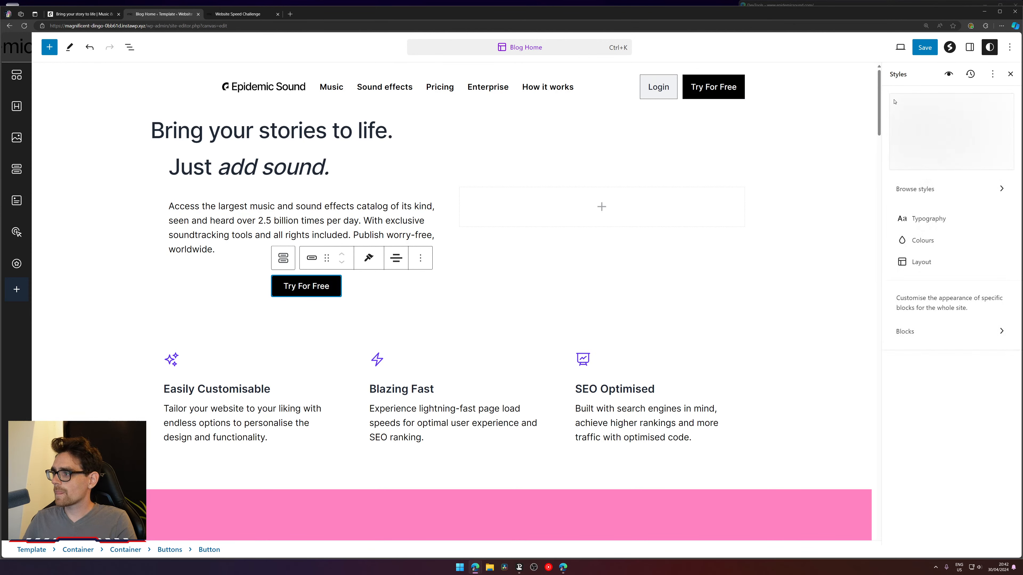
pyautogui.click(312, 257)
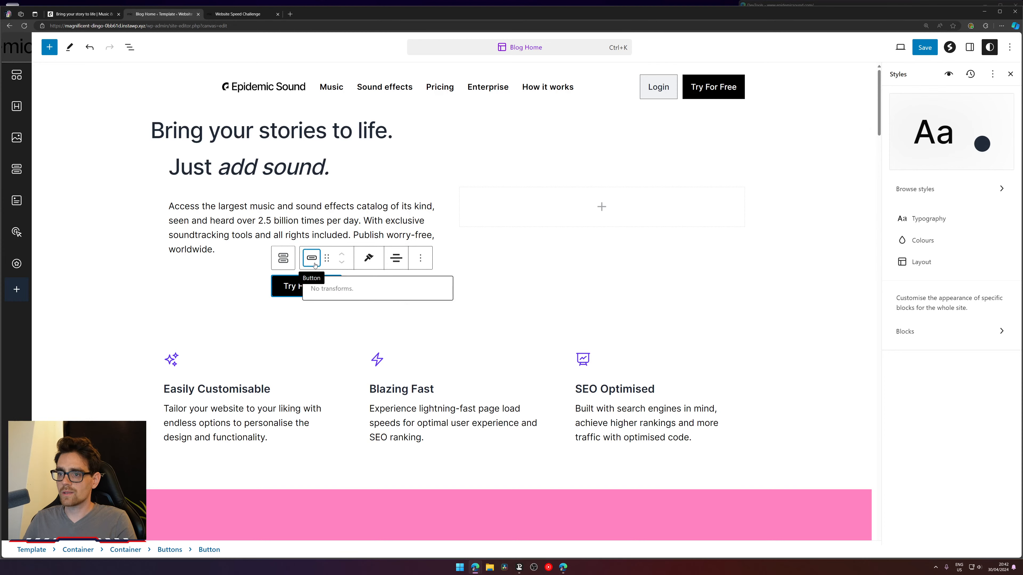
pyautogui.press('Escape')
# - Delete the whole Buttons block containing the "Try For Free" button below the description
pyautogui.click(129, 47)
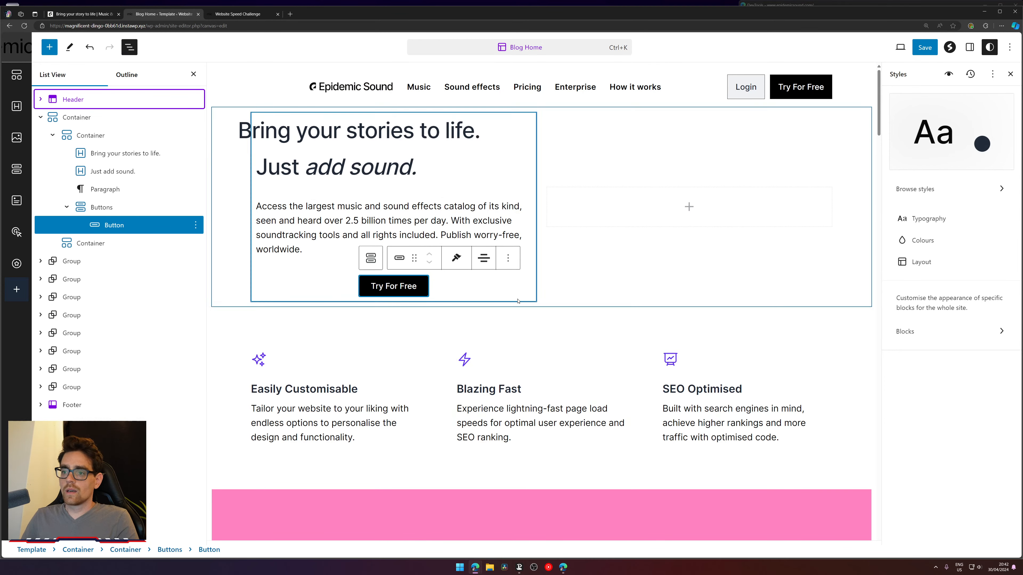
pyautogui.click(510, 258)
pyautogui.click(371, 260)
pyautogui.click(371, 260)
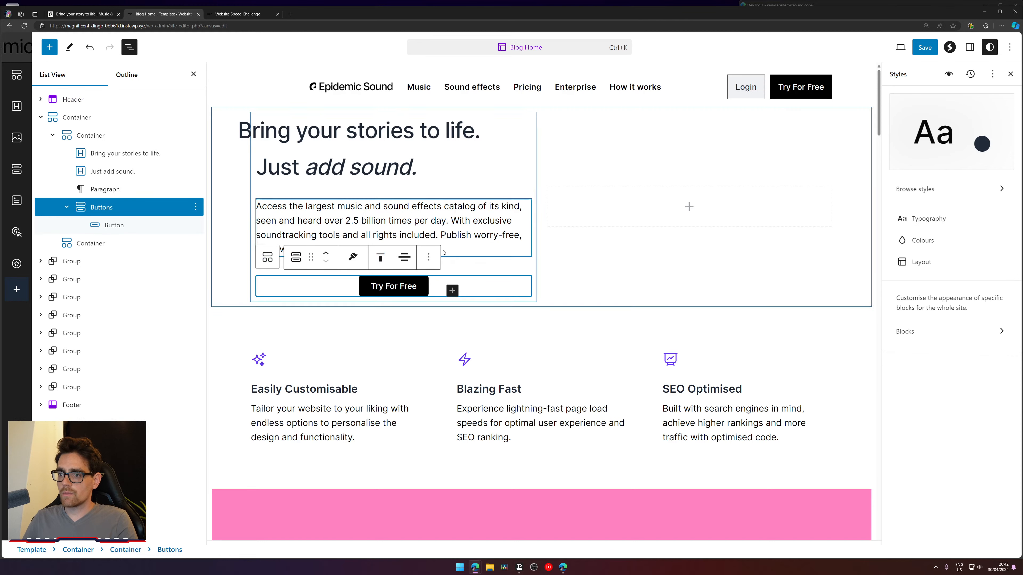
pyautogui.click(428, 258)
pyautogui.click(437, 504)
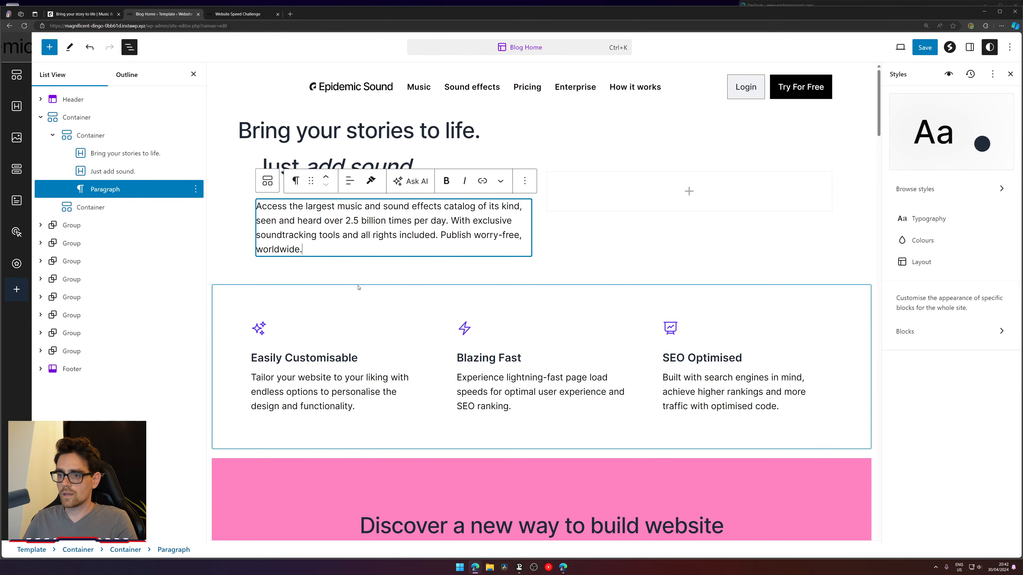
# - Insert the second Buttons block variant below the hero's description paragraph and label its button "Try Free"
pyautogui.press('Return')
pyautogui.write('/bu')
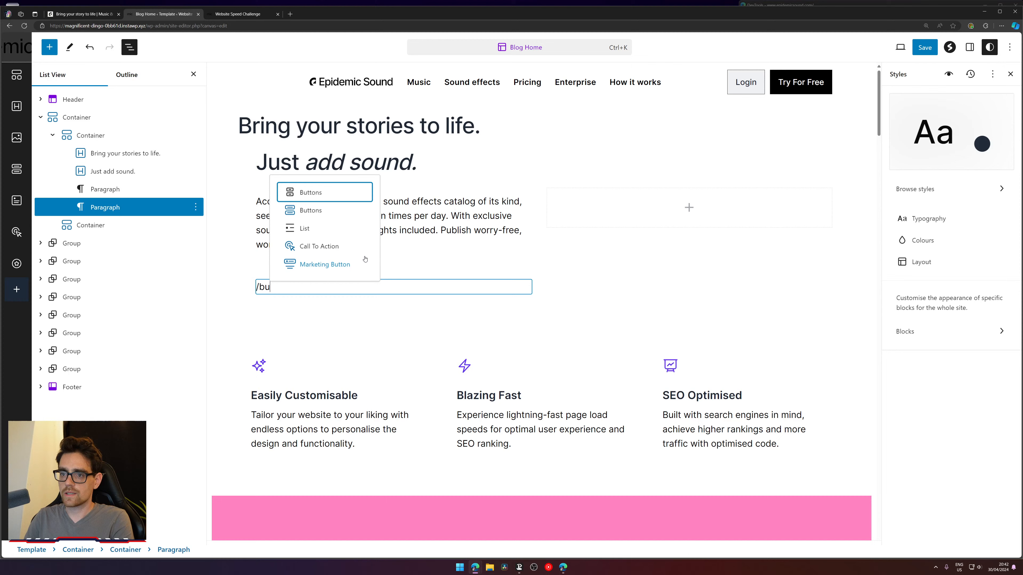
pyautogui.press('Down')
pyautogui.press('Return')
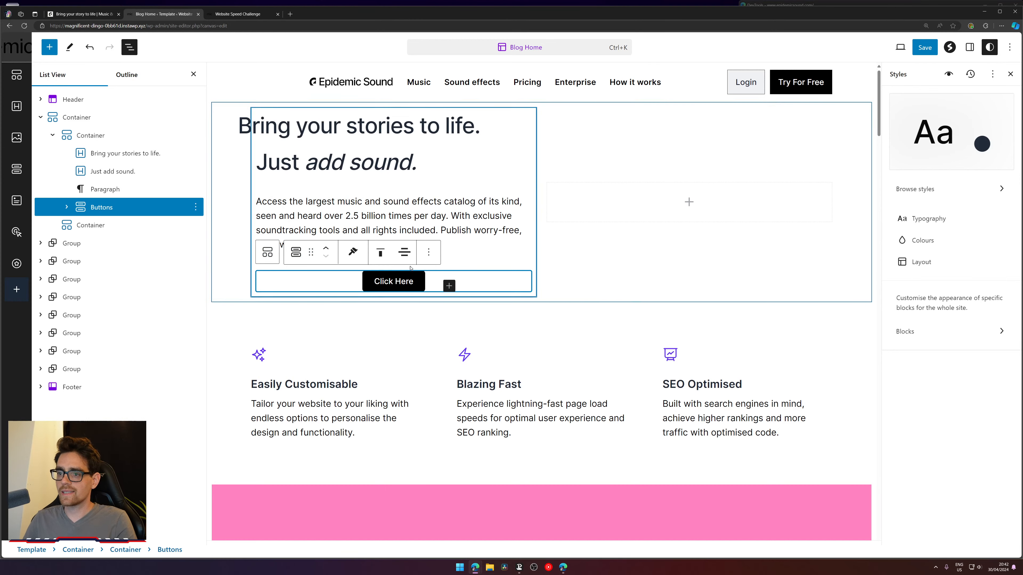
pyautogui.tripleClick(397, 283)
pyautogui.press('BackSpace')
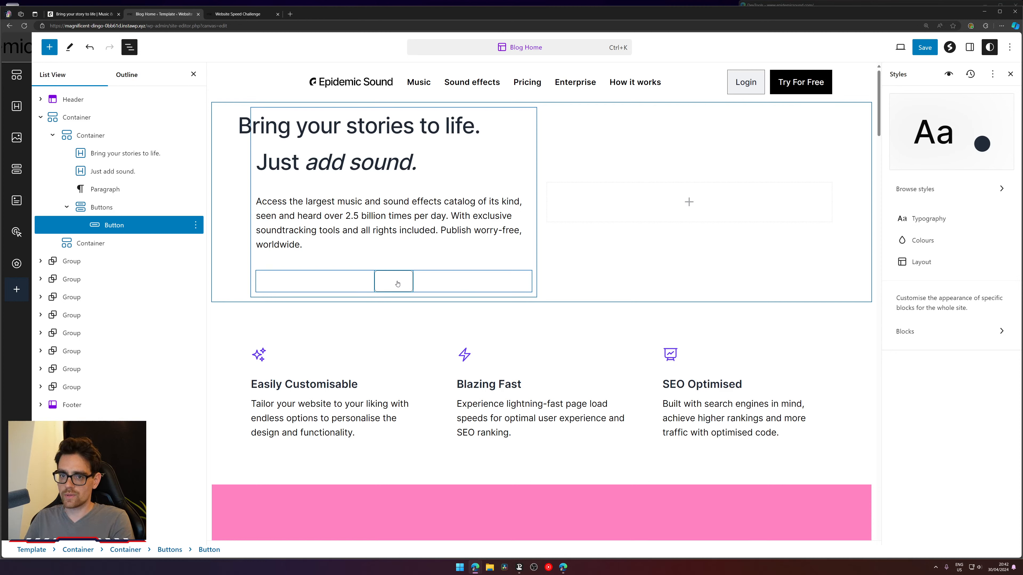
pyautogui.write('Try Free')
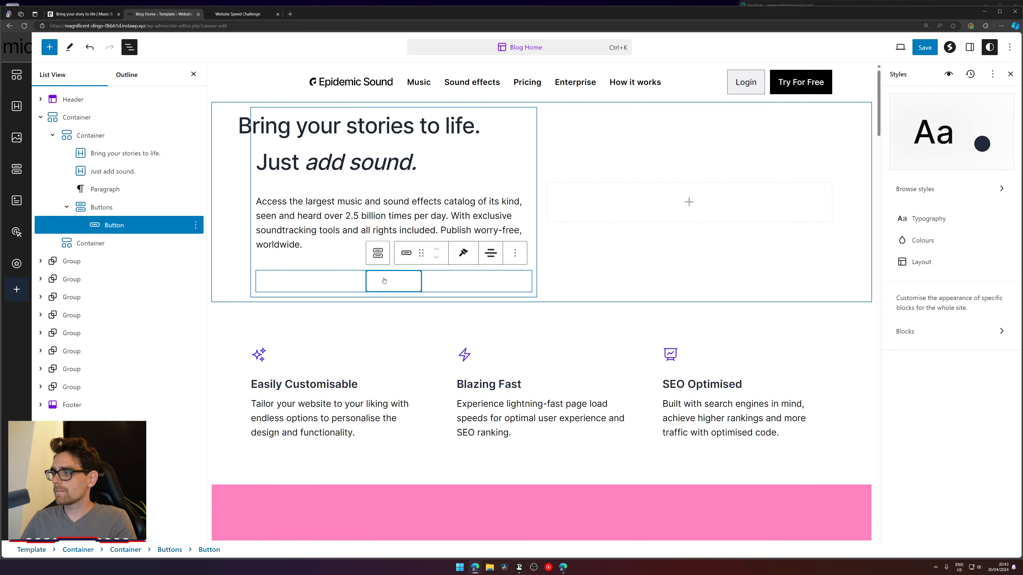
# - Set the "Try Free" button's normal background colour to the palette pink FF82C2
pyautogui.click(970, 47)
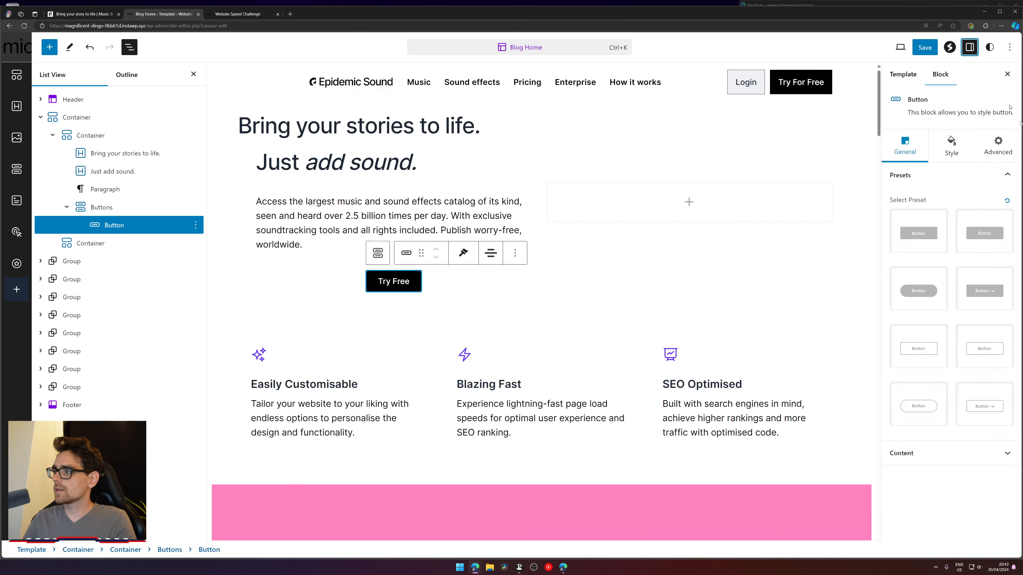
pyautogui.click(952, 148)
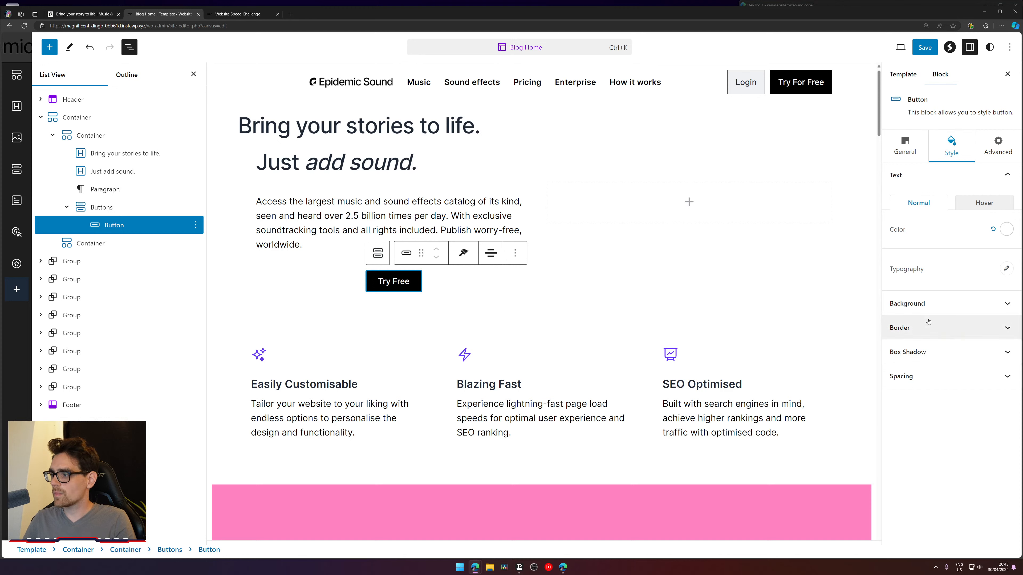
pyautogui.click(973, 304)
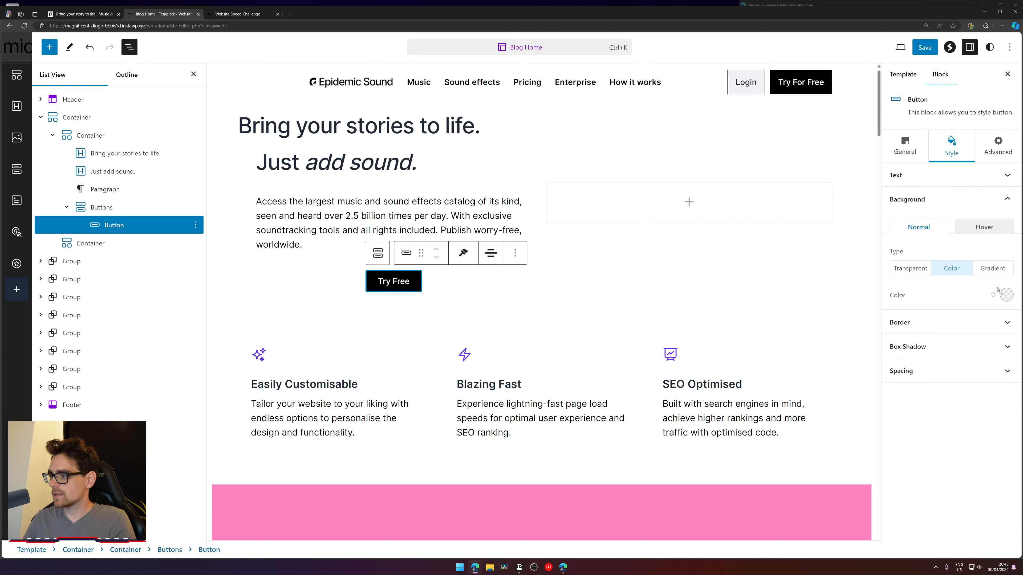
pyautogui.click(1006, 294)
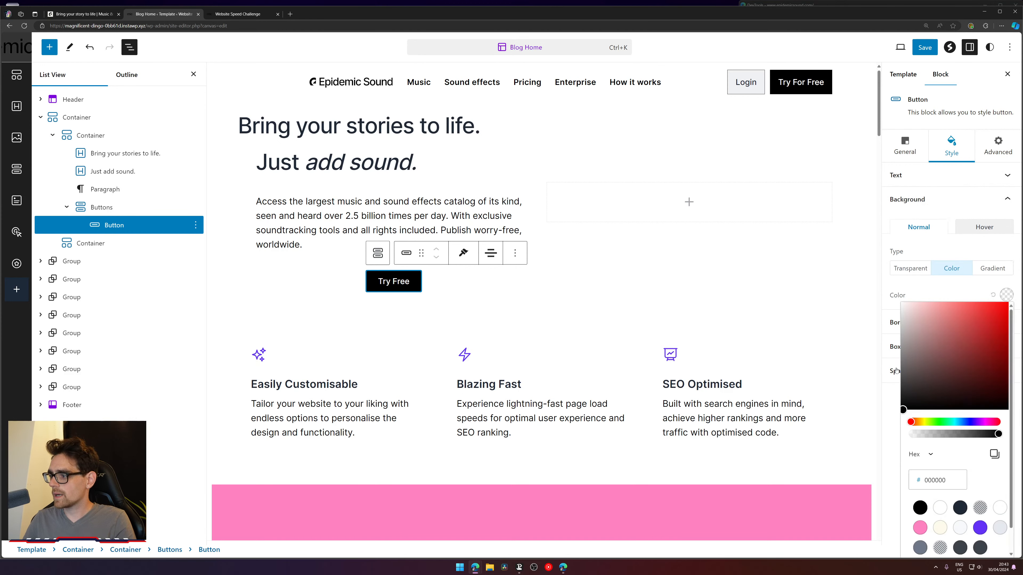
pyautogui.click(920, 528)
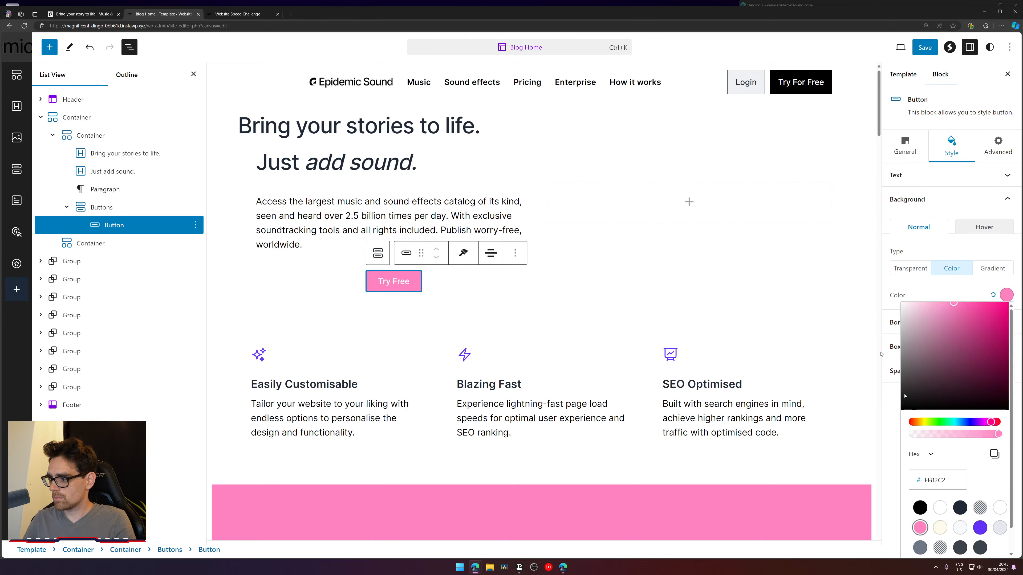
pyautogui.click(915, 245)
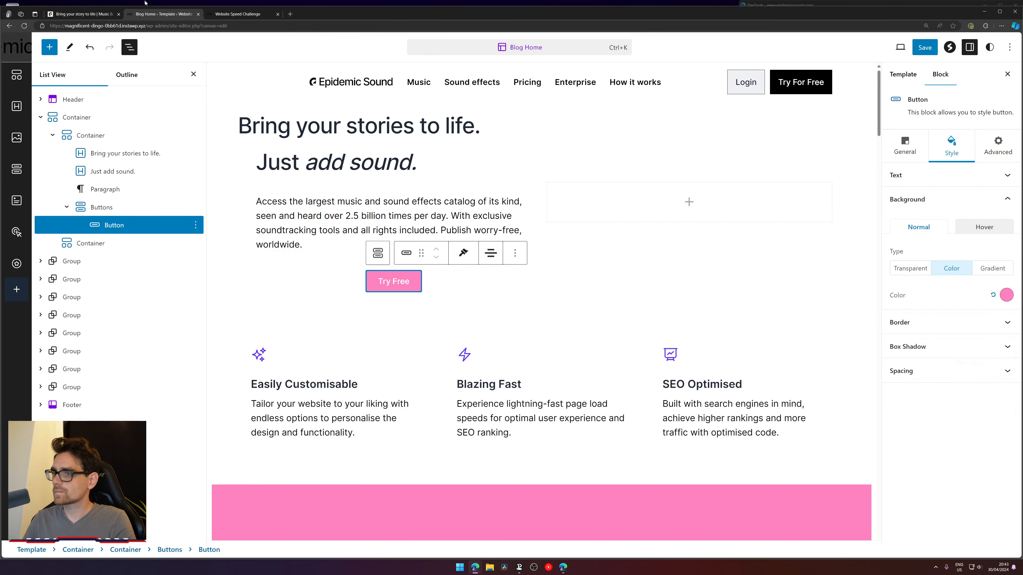
# - Check the Epidemic Sound page for reference and set the "Try Free" button's text colour to black
pyautogui.click(231, 17)
pyautogui.click(113, 15)
pyautogui.click(163, 14)
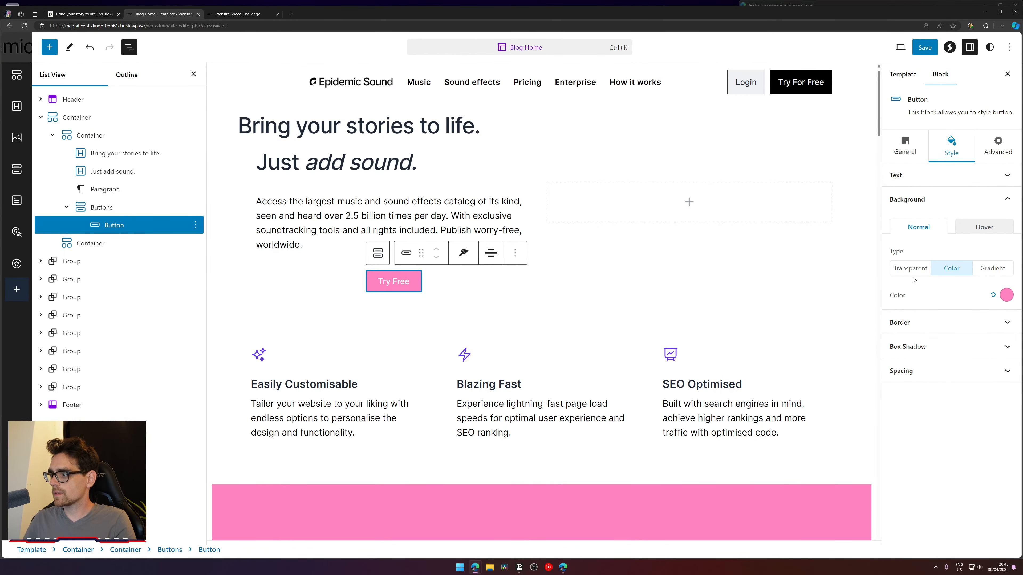
pyautogui.click(916, 176)
pyautogui.click(1007, 229)
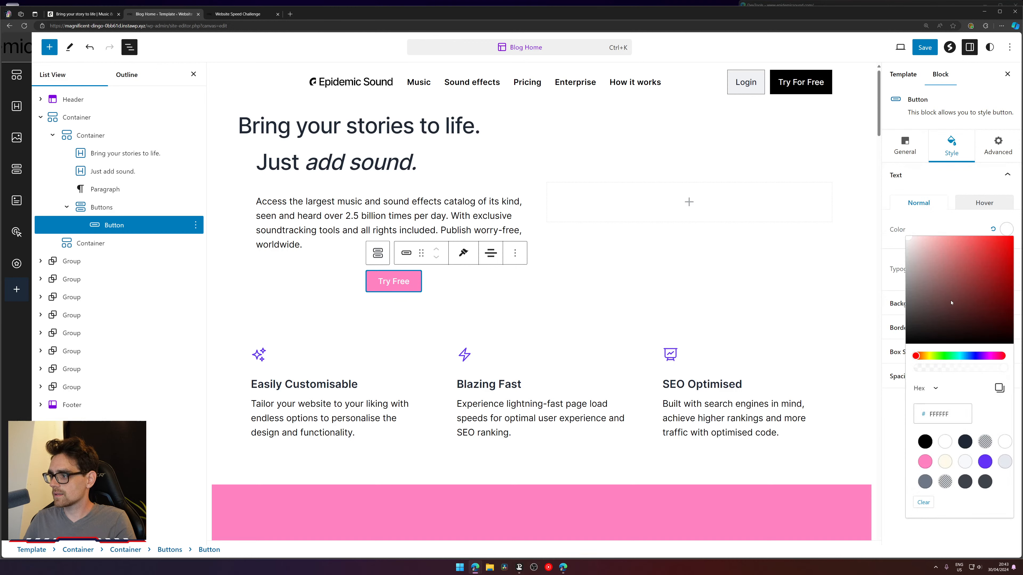
pyautogui.click(925, 442)
pyautogui.click(887, 432)
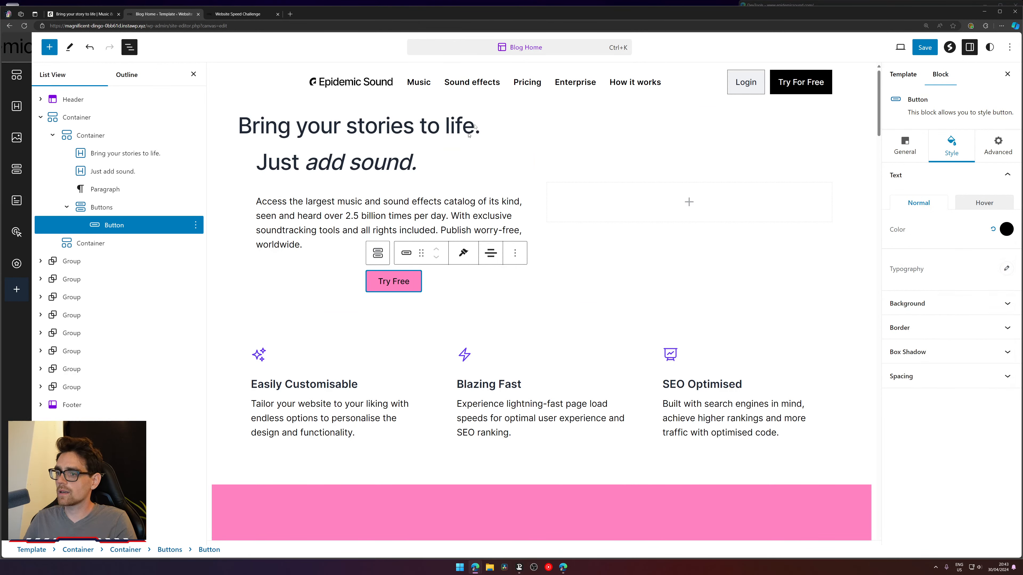
# - Inspect the border and background settings of the "Try Free" button in the hero
pyautogui.click(443, 163)
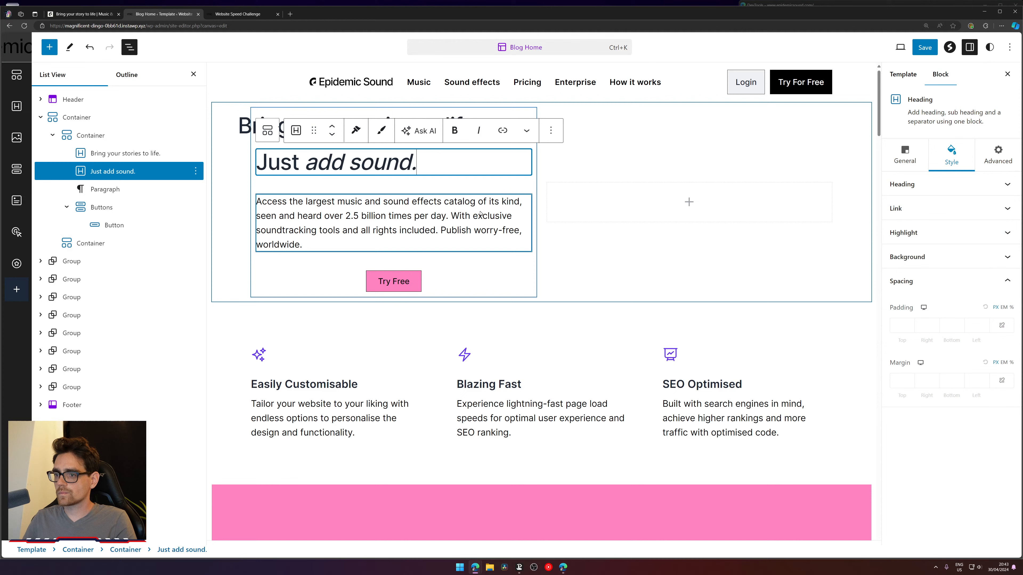
pyautogui.click(408, 279)
pyautogui.click(926, 328)
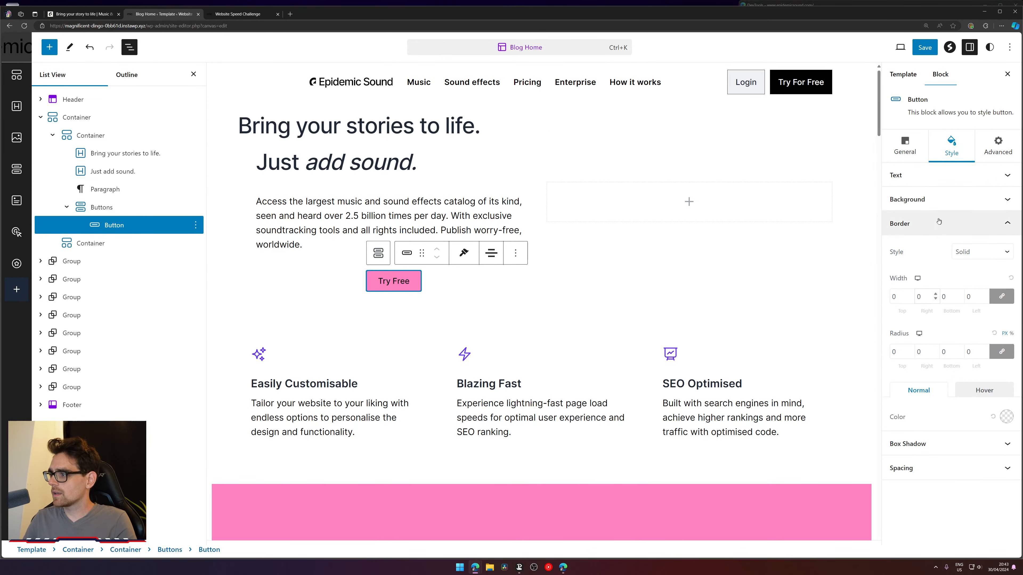
pyautogui.click(951, 199)
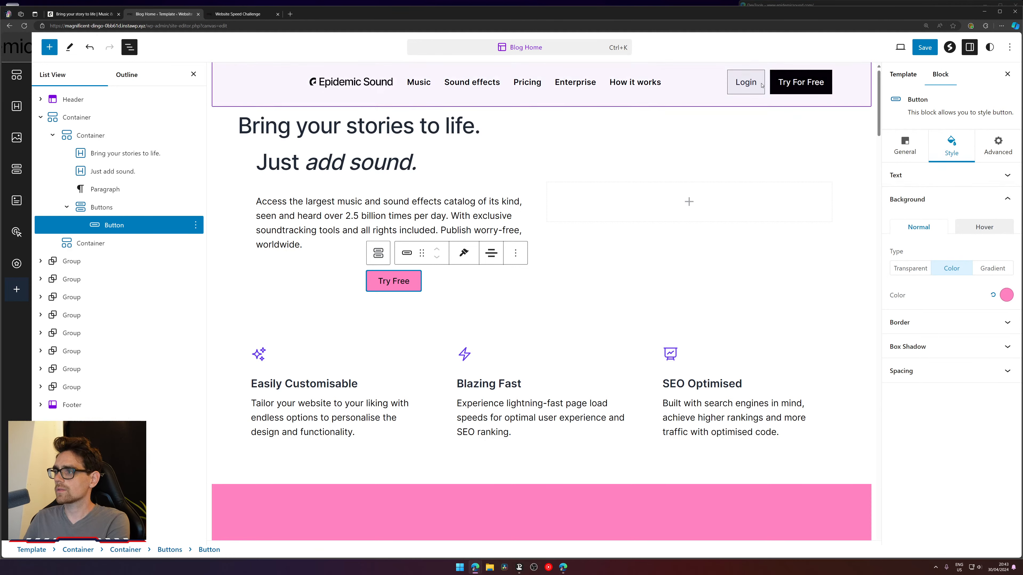
# - Set the header Login button's border width to 0 on all sides
pyautogui.click(732, 85)
pyautogui.click(733, 84)
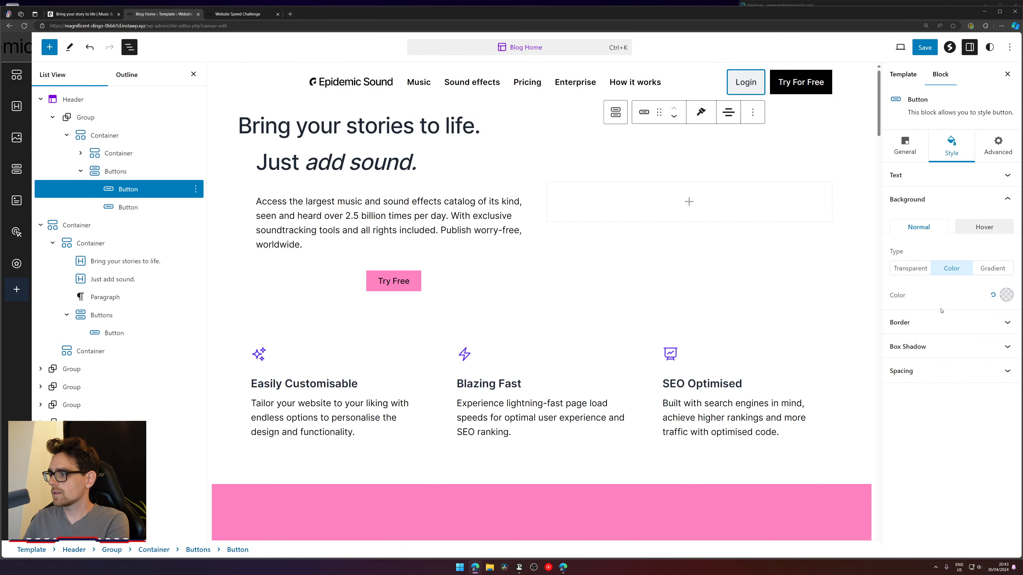
pyautogui.click(938, 327)
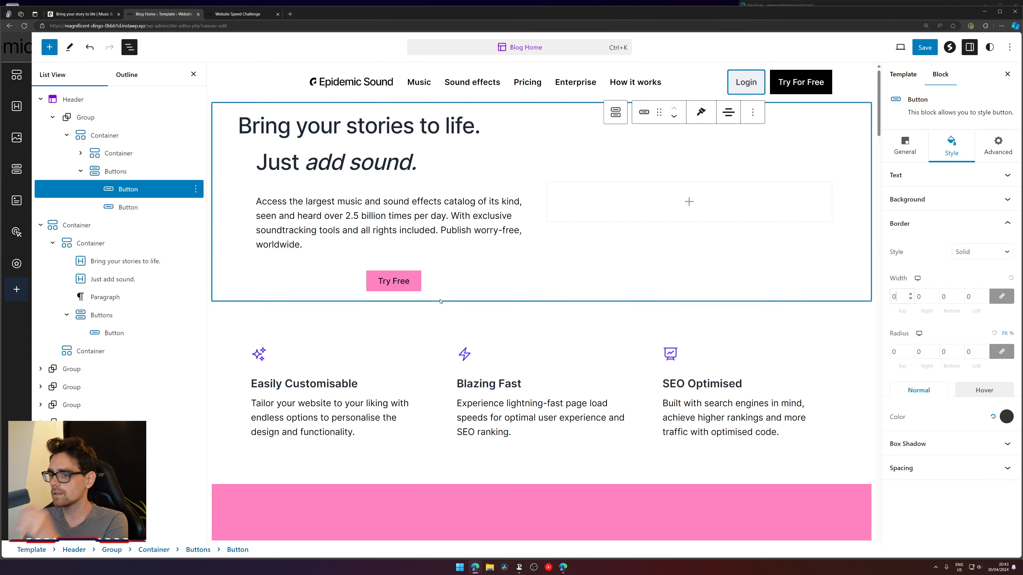
# - Set the "Try Free" button's padding to 1 em on all sides
pyautogui.click(394, 281)
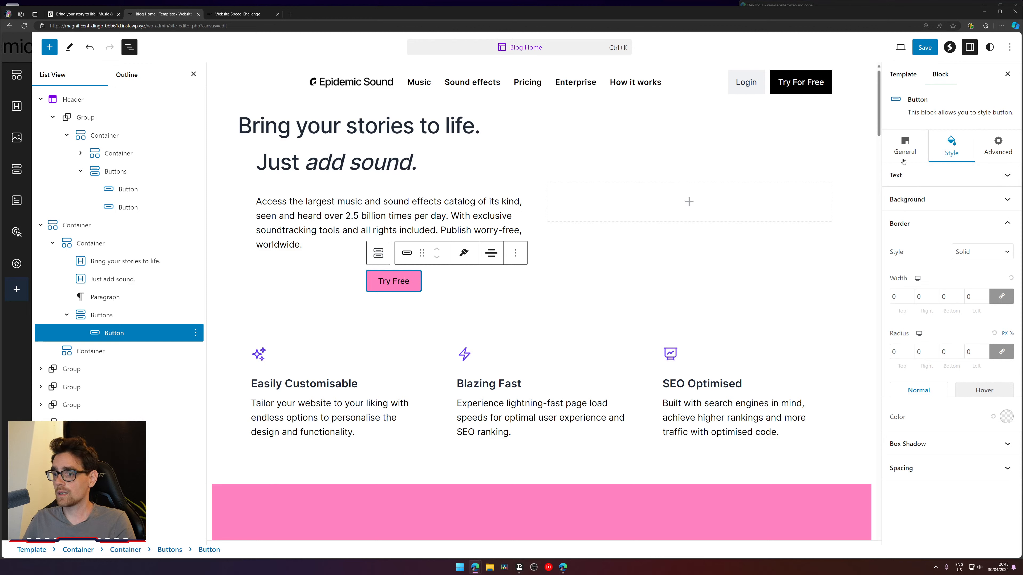
pyautogui.click(926, 468)
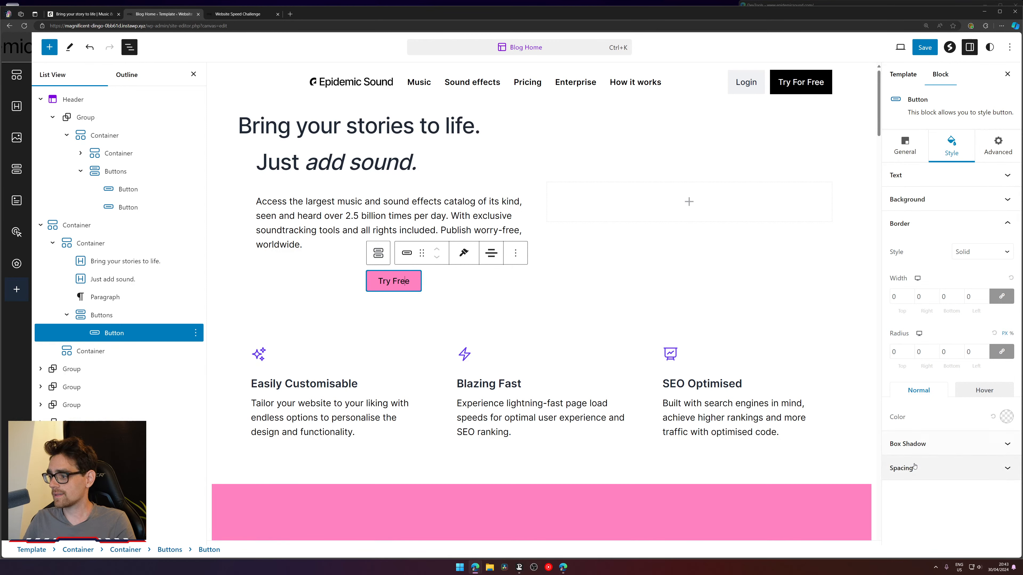
pyautogui.click(1003, 299)
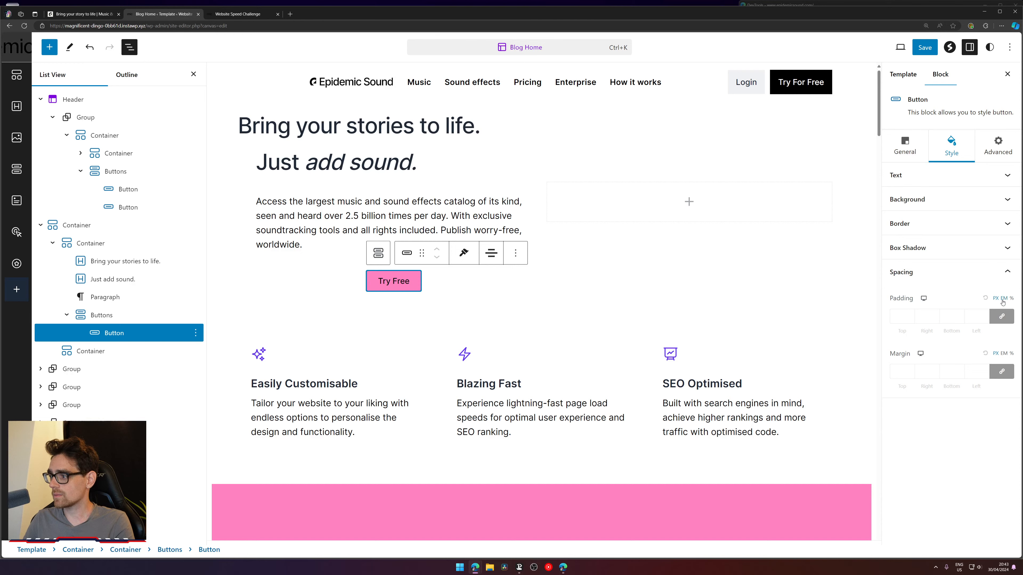
pyautogui.write('1')
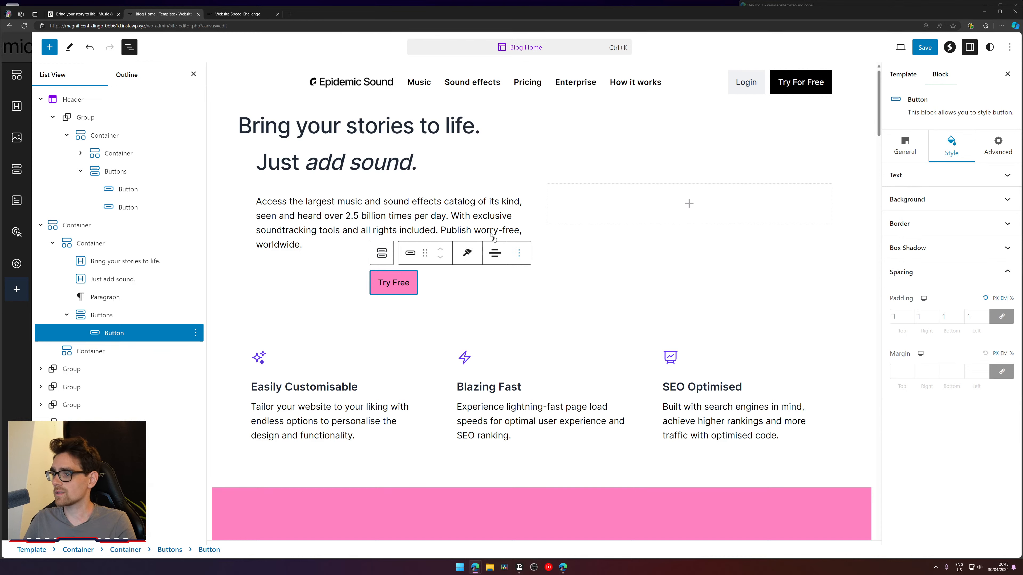
# - Align the "Try Free" button to the left of its container and save the template
pyautogui.click(474, 259)
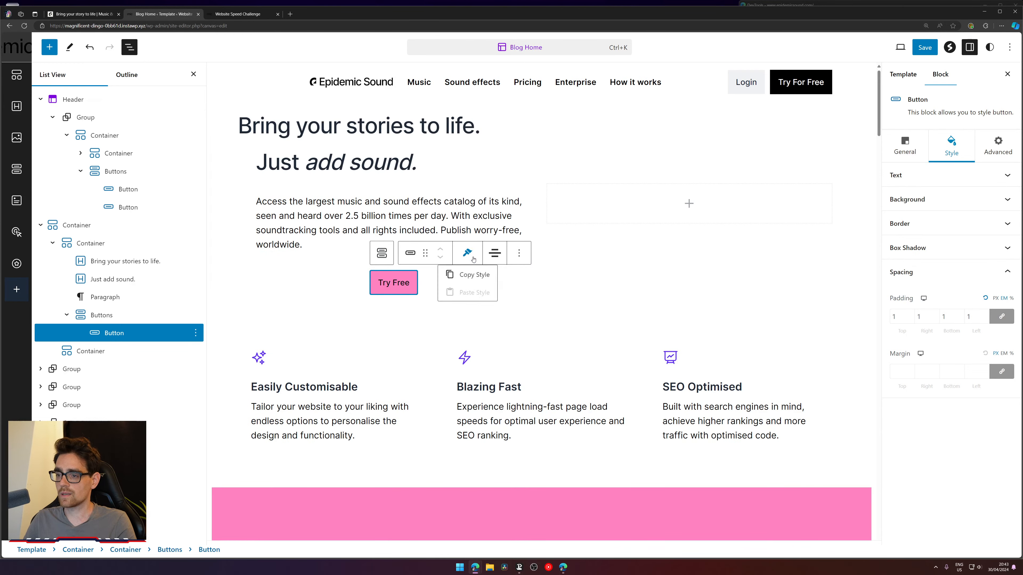
pyautogui.click(495, 253)
pyautogui.click(519, 253)
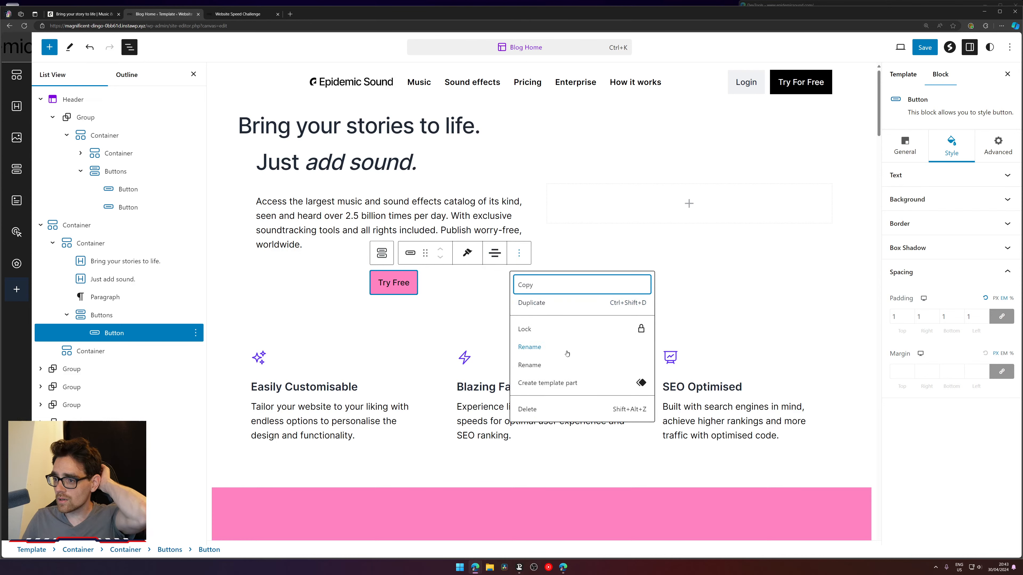
pyautogui.click(495, 254)
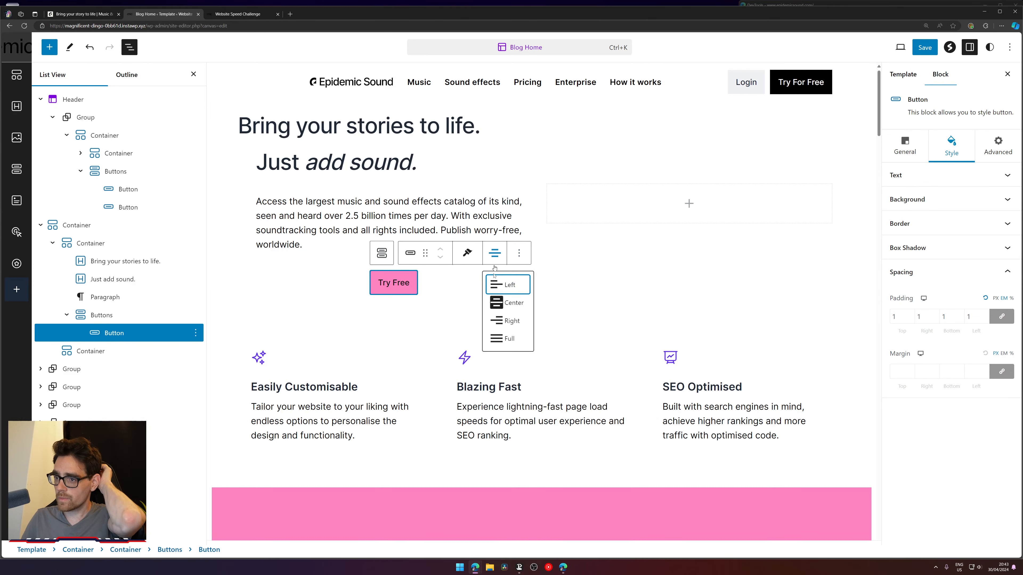
pyautogui.click(509, 286)
pyautogui.click(925, 49)
pyautogui.click(924, 50)
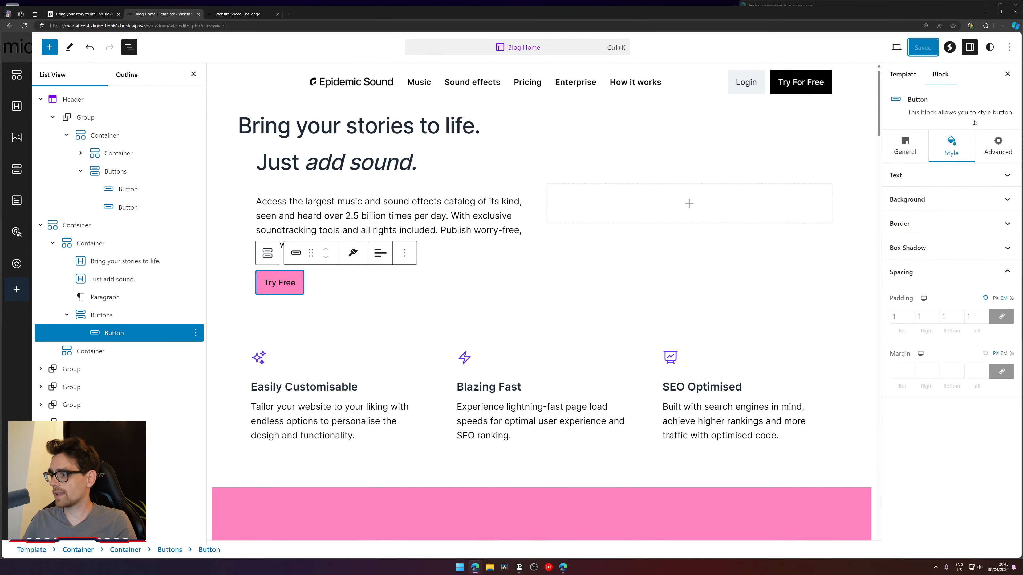
# - Look through the "Try Free" button's advanced, preset and content settings and view the sections below the hero
pyautogui.click(992, 143)
pyautogui.click(953, 178)
pyautogui.doubleClick(950, 240)
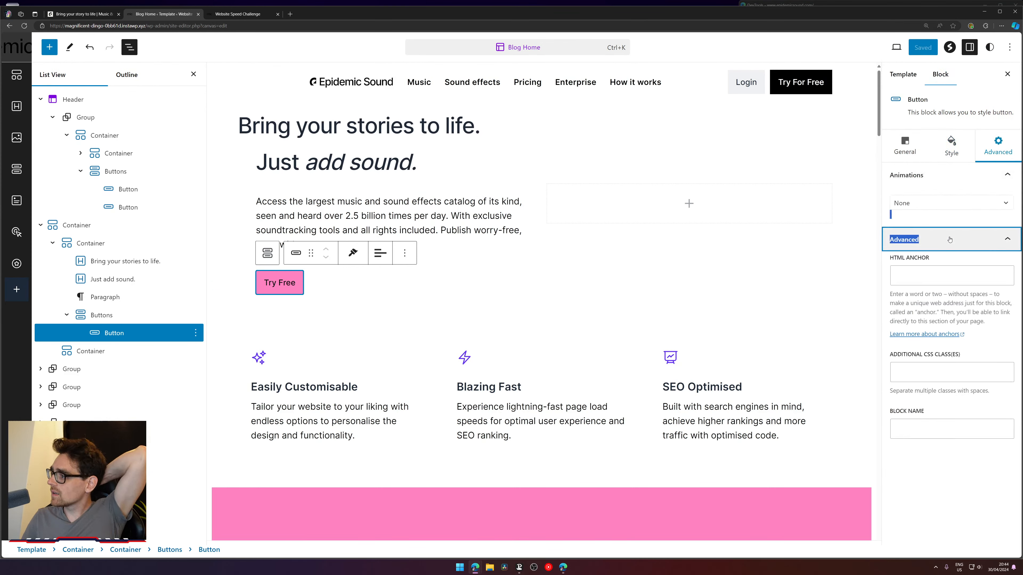
pyautogui.click(942, 150)
pyautogui.click(910, 151)
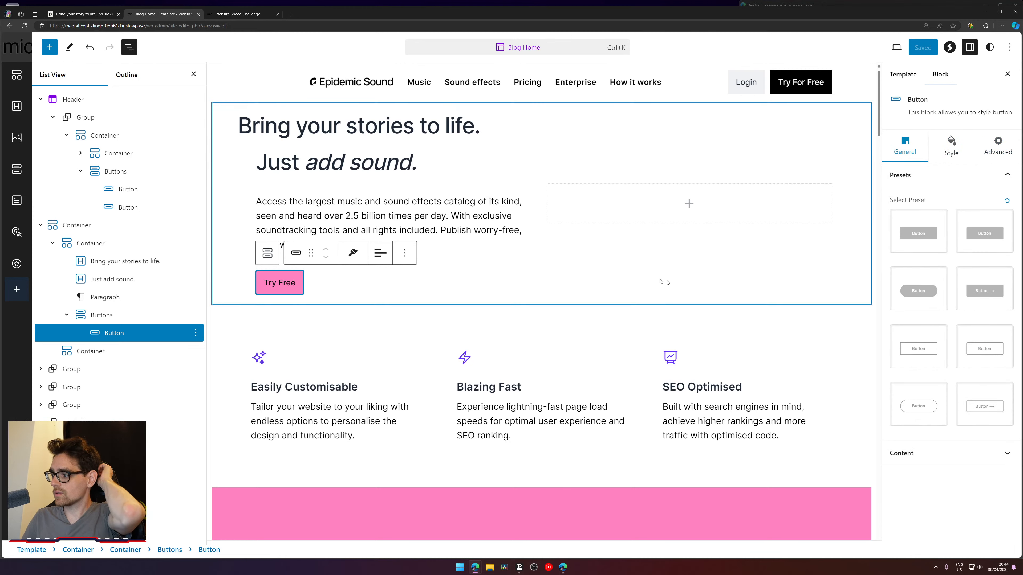
pyautogui.click(910, 453)
pyautogui.scroll(-5, 497, 169)
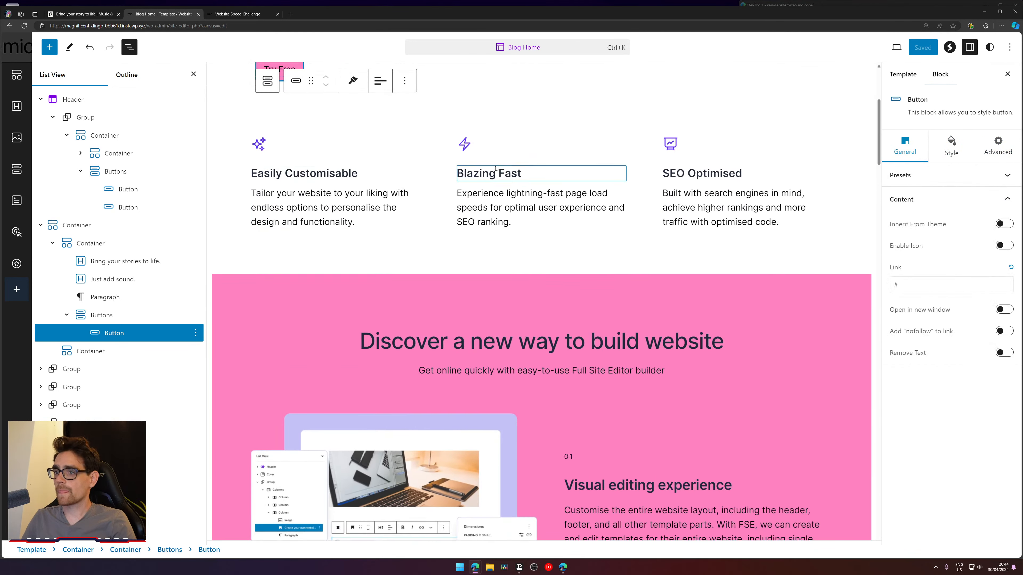
pyautogui.scroll(5, 497, 168)
# - Following the Epidemic Sound hero, add an Image block to the empty hero container and insert the turntable picture from the media library
pyautogui.click(101, 14)
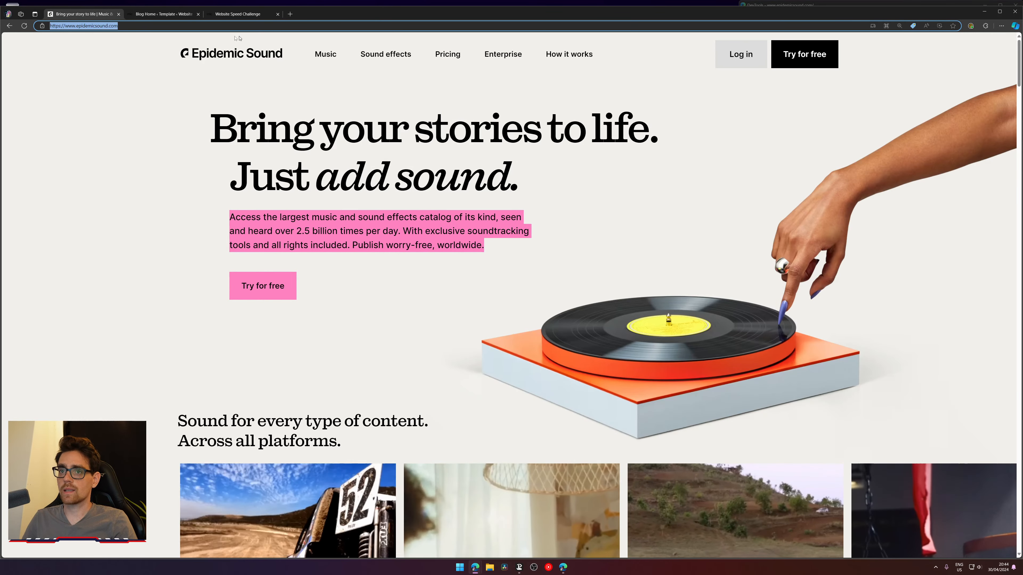
pyautogui.click(182, 15)
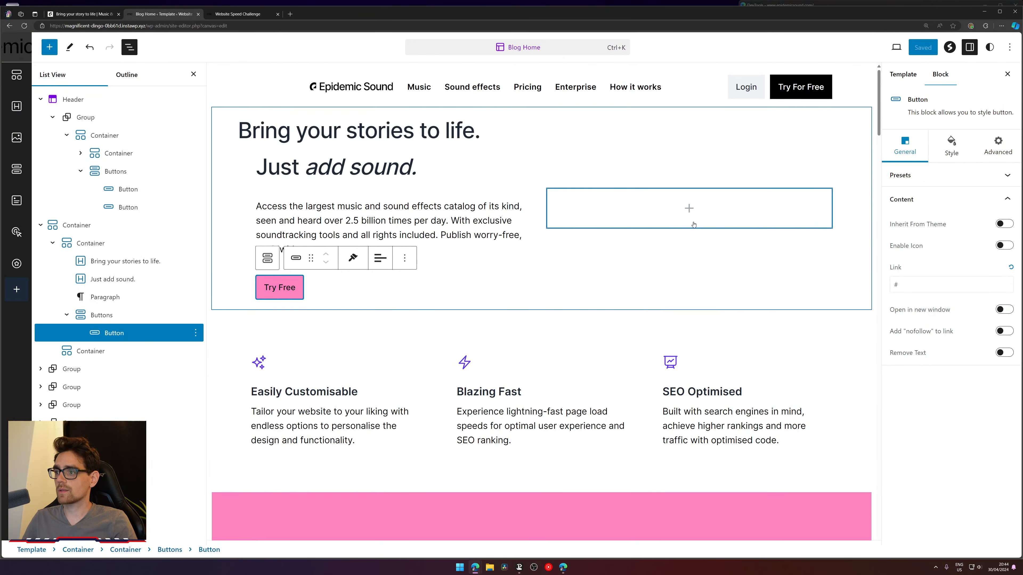
pyautogui.click(689, 208)
pyautogui.write('/image')
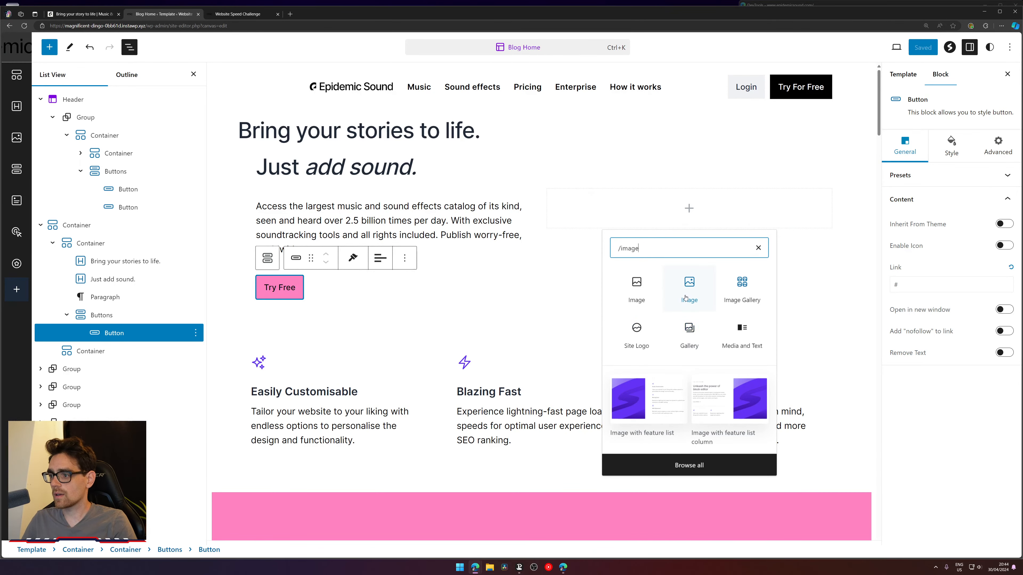
pyautogui.click(685, 298)
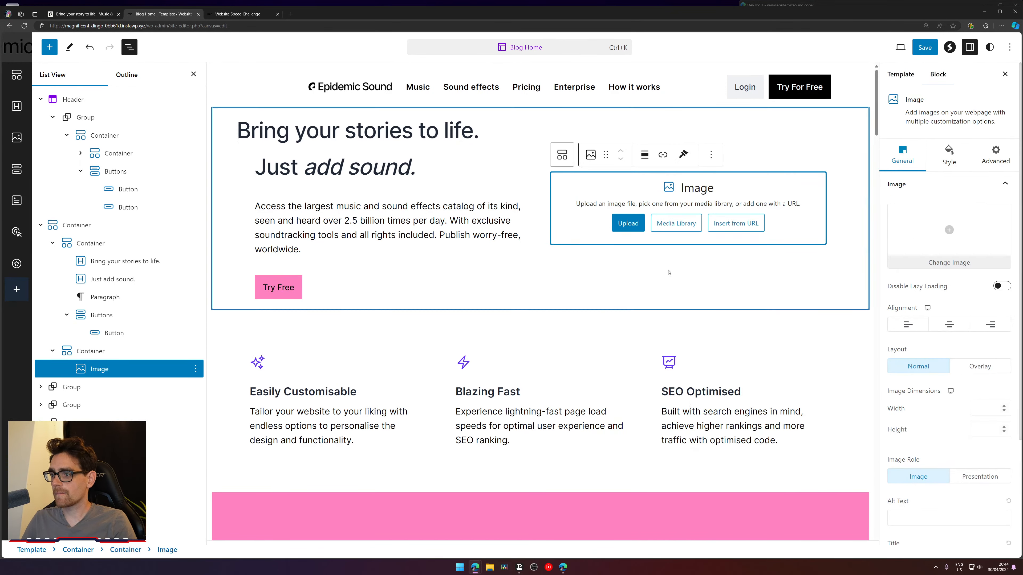
pyautogui.click(674, 230)
pyautogui.click(134, 213)
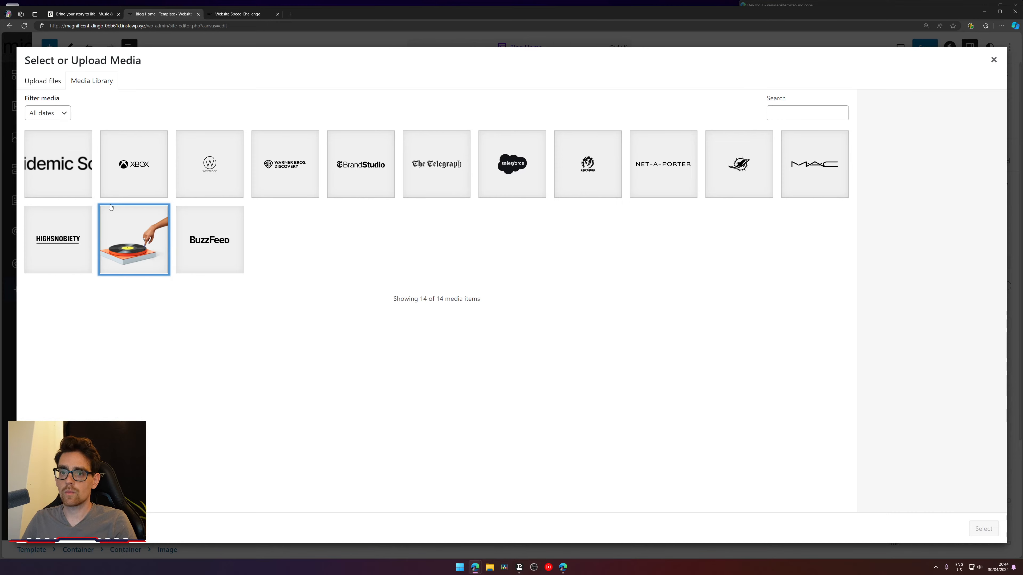
pyautogui.click(984, 529)
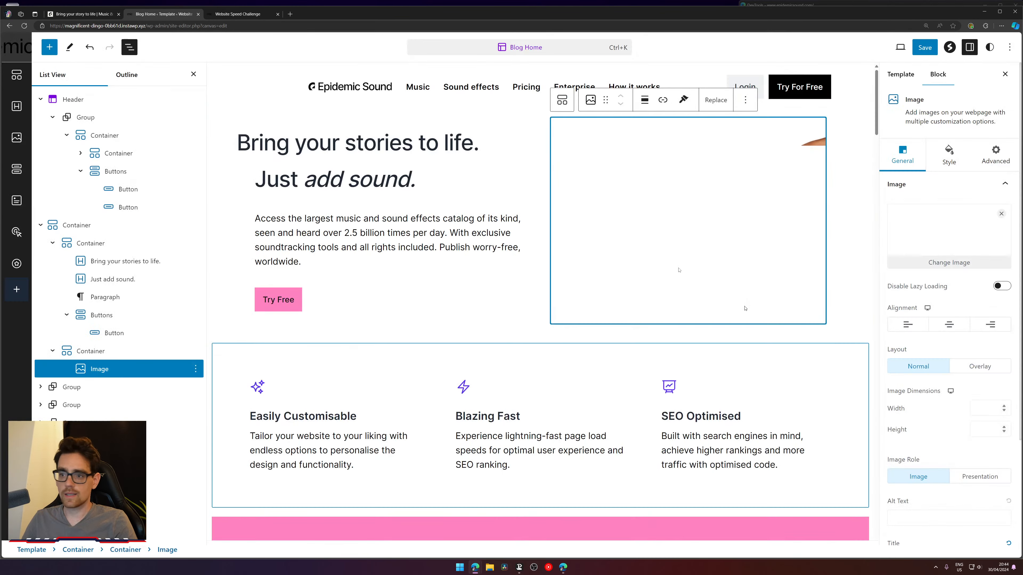
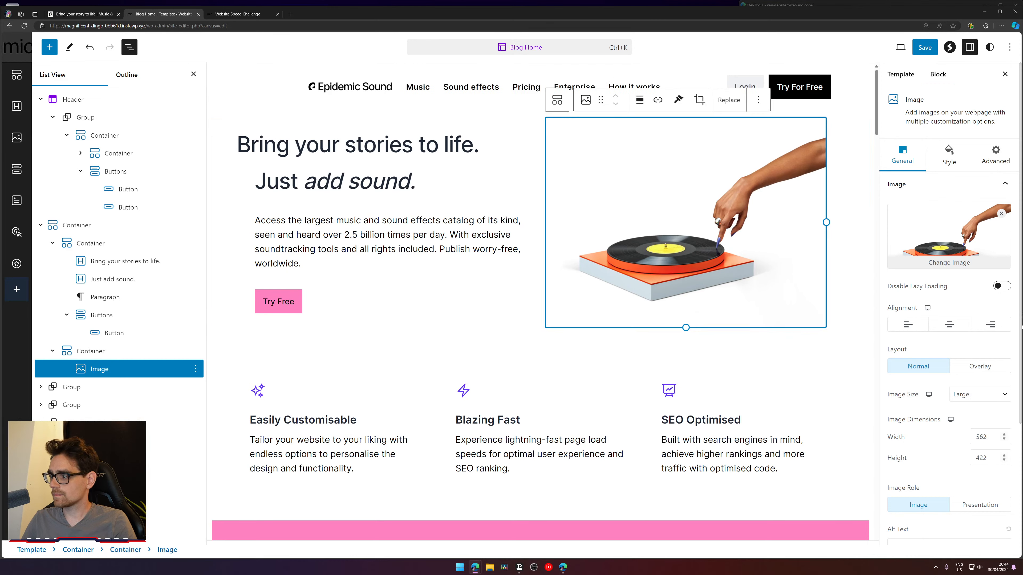
# - Unlink the turntable image's margin values and set its left margin to -10
pyautogui.scroll(-2, 950, 337)
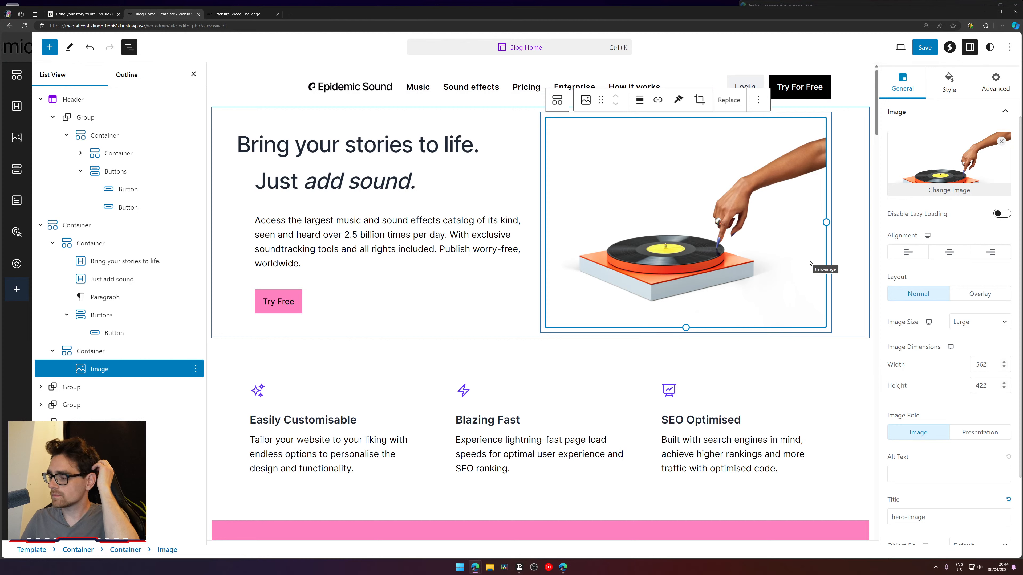
pyautogui.scroll(-2, 896, 306)
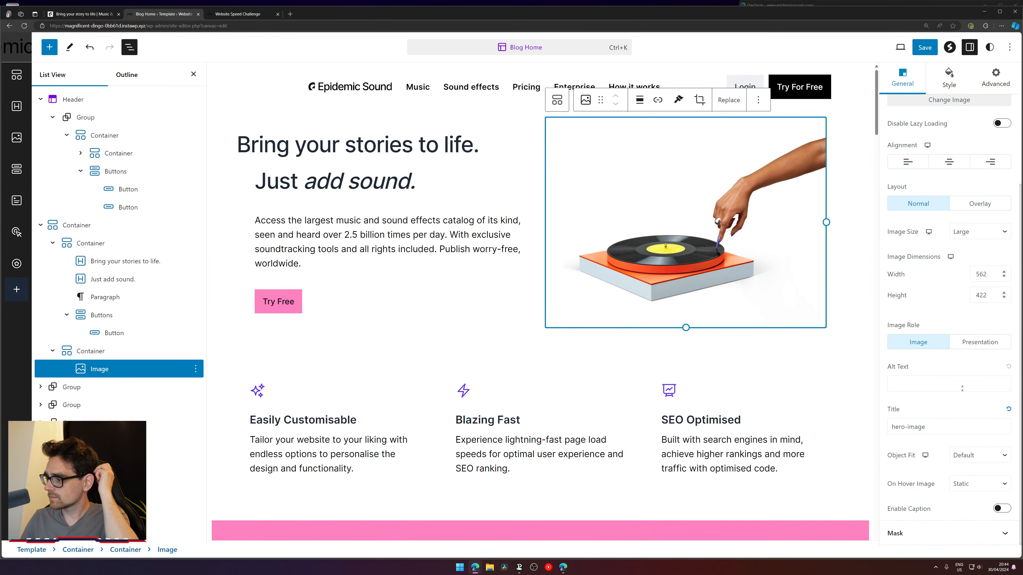
pyautogui.scroll(4, 962, 388)
pyautogui.click(940, 155)
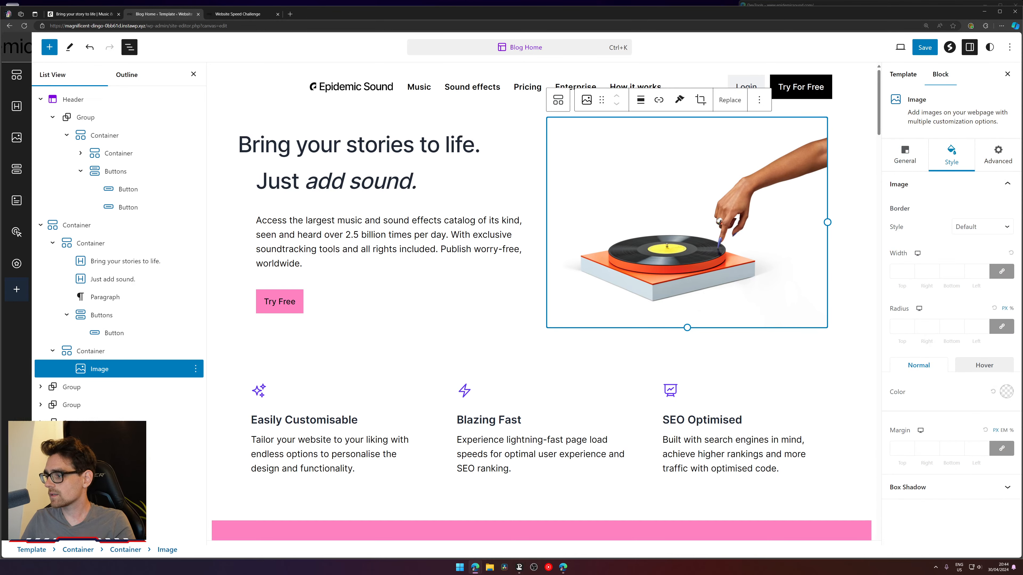
pyautogui.click(1003, 447)
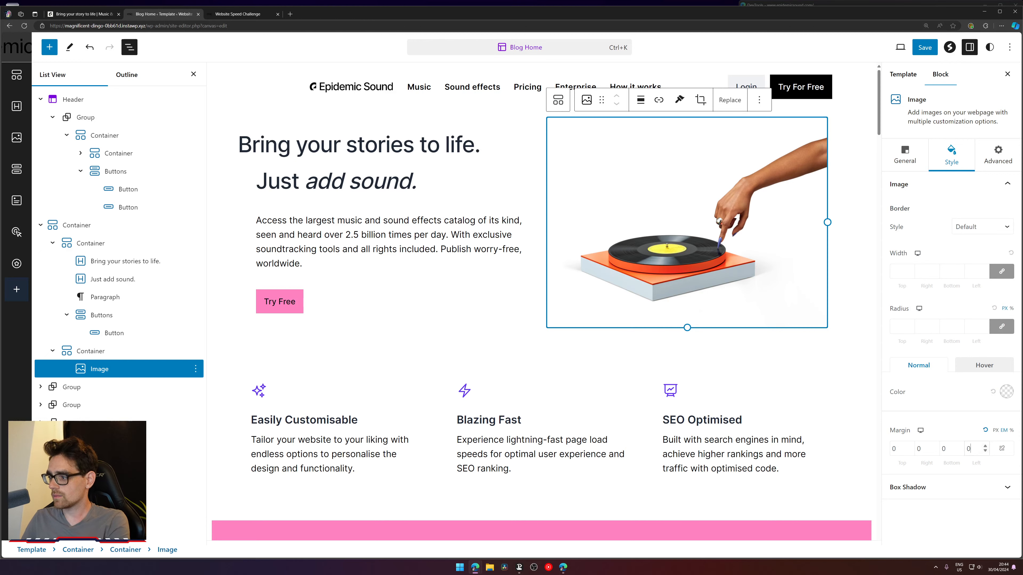
pyautogui.press('Down')
pyautogui.press('Down')
pyautogui.press('Down')
pyautogui.press('Down')
pyautogui.press('Down')
pyautogui.press('Down')
pyautogui.press('Down')
pyautogui.press('Down')
pyautogui.press('Down')
pyautogui.press('Down')
pyautogui.press('Down')
pyautogui.press('Down')
pyautogui.press('Down')
pyautogui.press('Down')
pyautogui.press('Down')
pyautogui.press('Up')
pyautogui.press('Up')
pyautogui.press('Up')
pyautogui.press('Up')
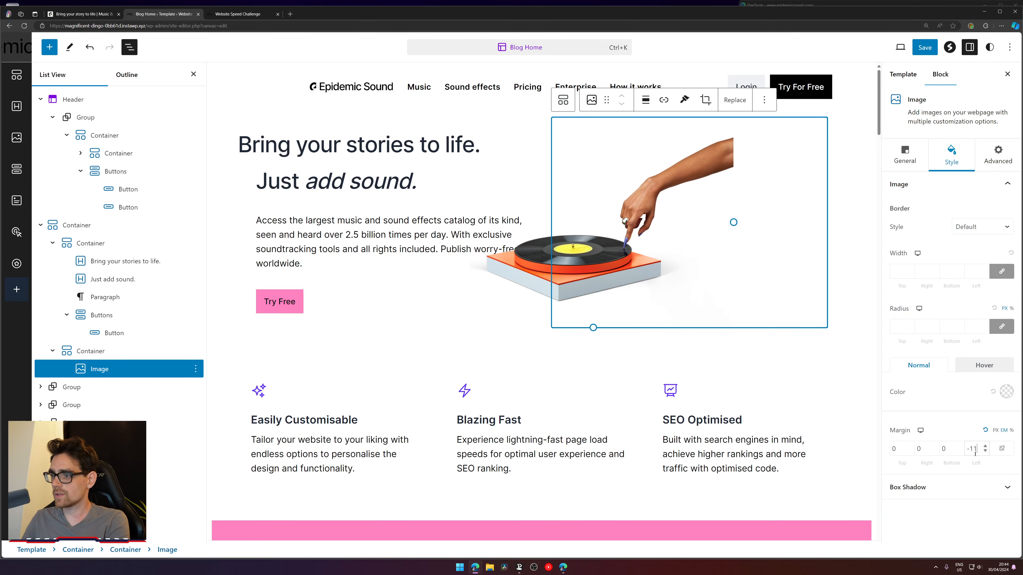
pyautogui.press('Up')
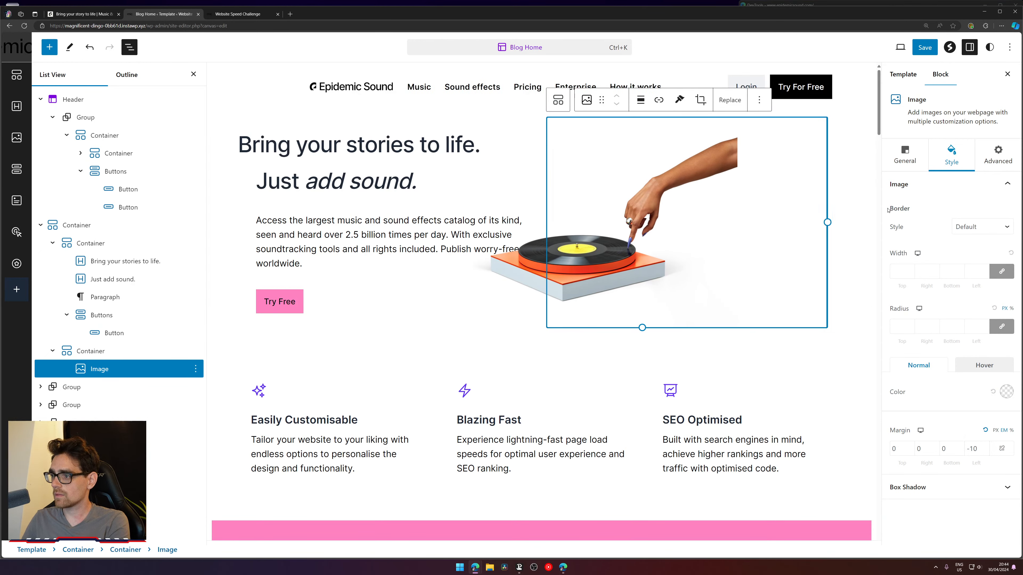
# - Enlarge the turntable image in the hero and set its width to 1024
pyautogui.moveTo(828, 225); pyautogui.dragTo(824, 254)
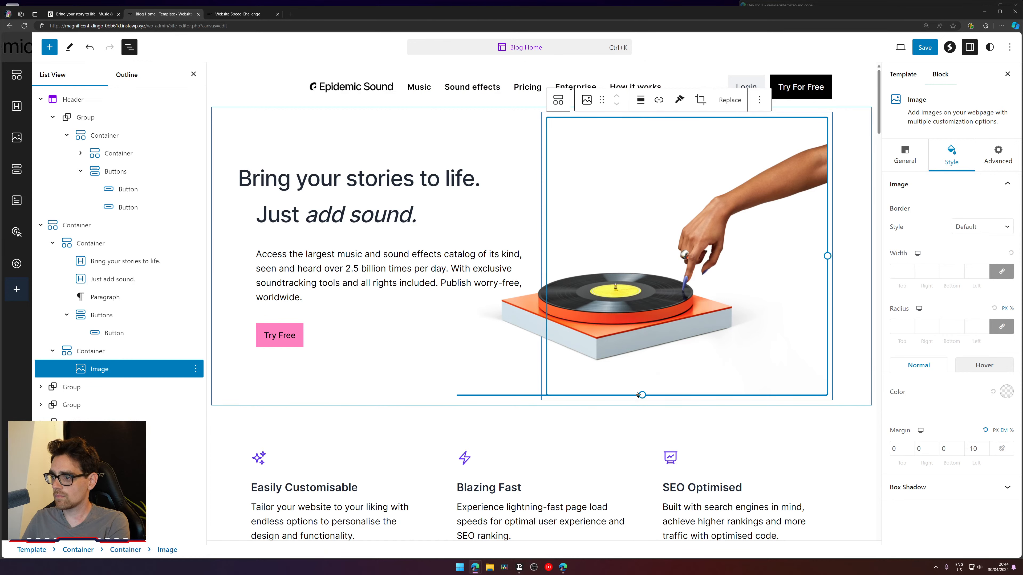
pyautogui.click(905, 155)
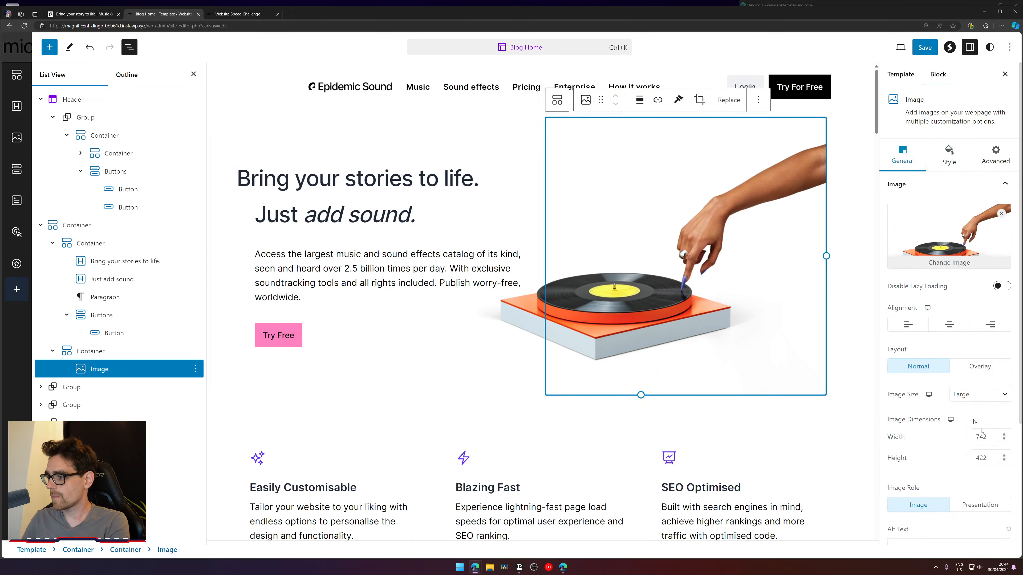
pyautogui.press('BackSpace')
pyautogui.press('BackSpace')
pyautogui.press('BackSpace')
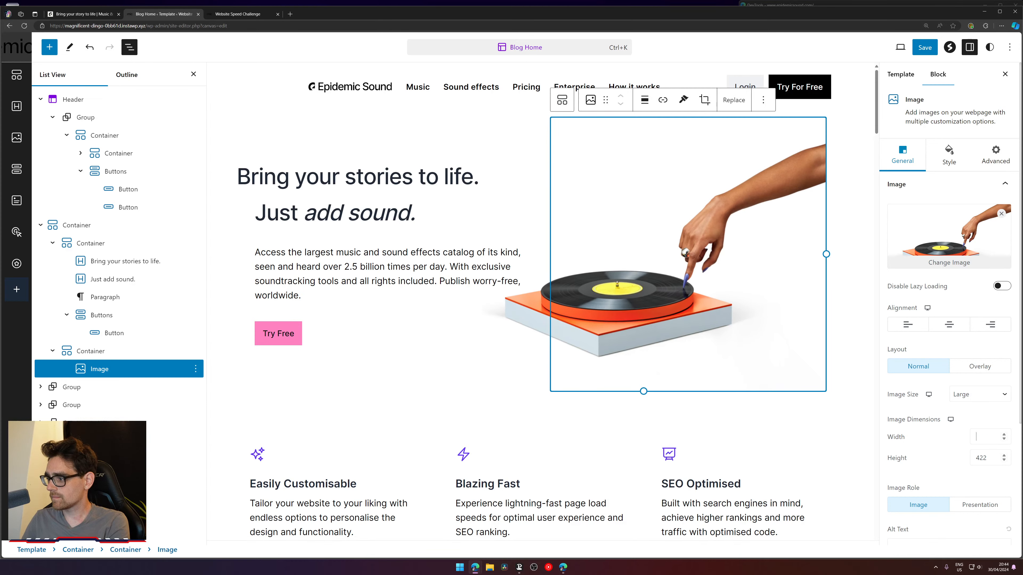
pyautogui.write('1024')
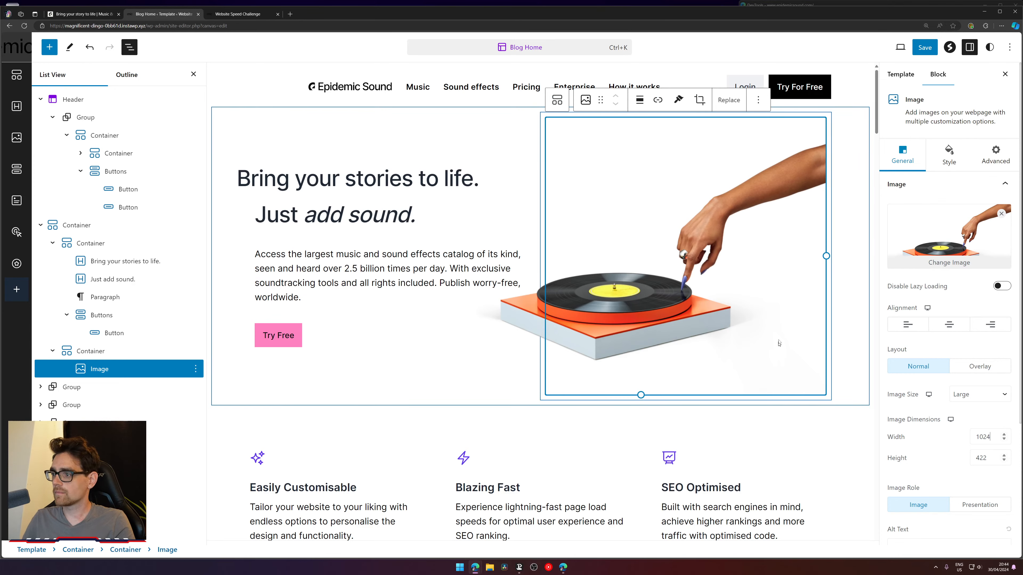
# - Compare the hero with the Epidemic Sound page and set the outer hero container's content width to full width
pyautogui.click(959, 160)
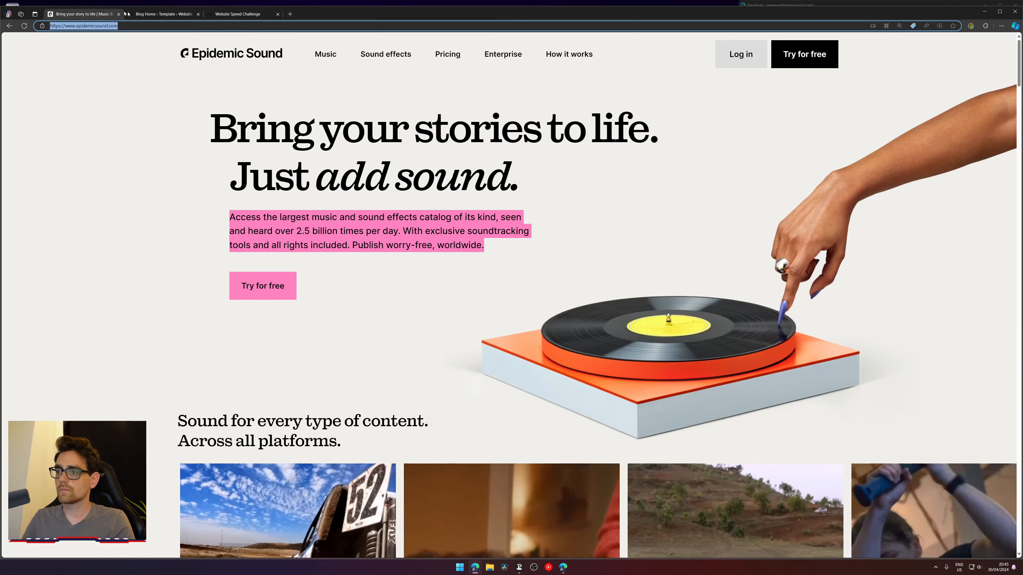
pyautogui.click(153, 16)
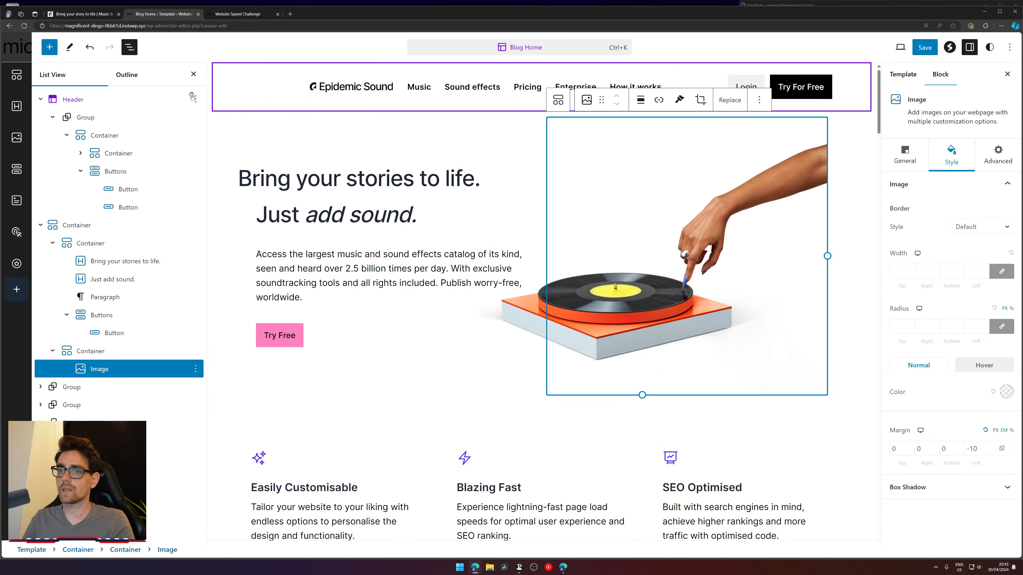
pyautogui.click(225, 123)
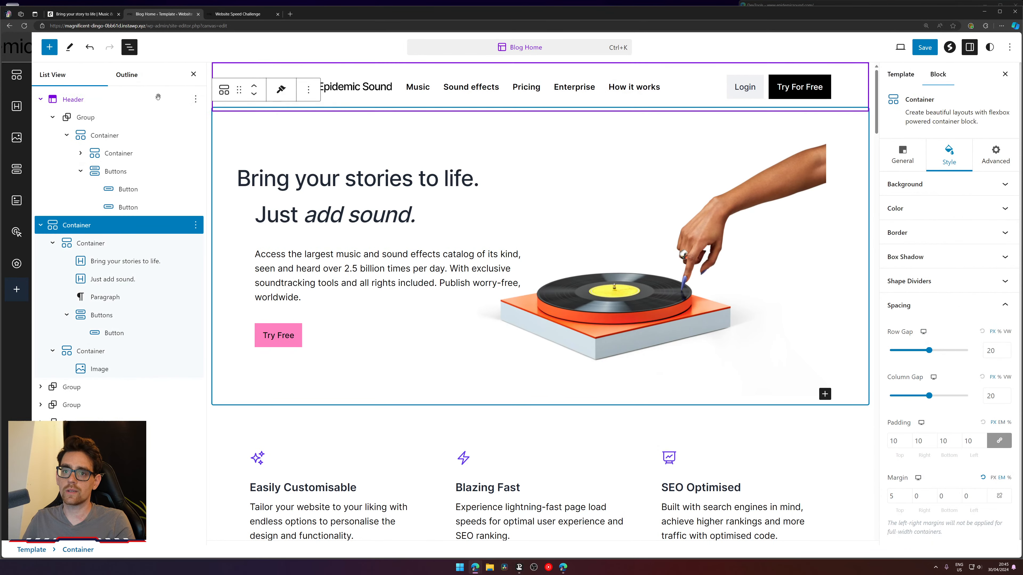
pyautogui.click(646, 274)
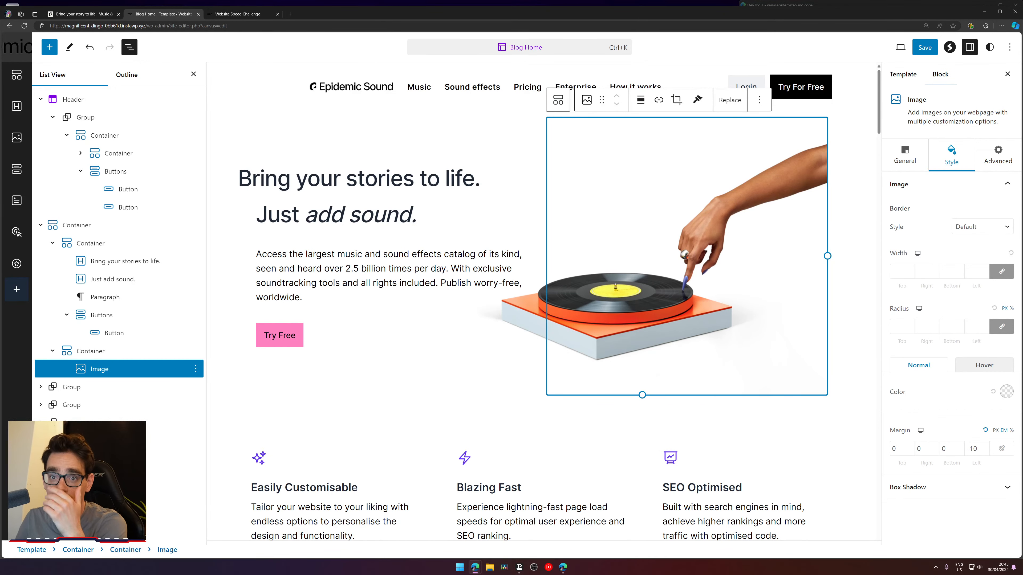
pyautogui.click(53, 243)
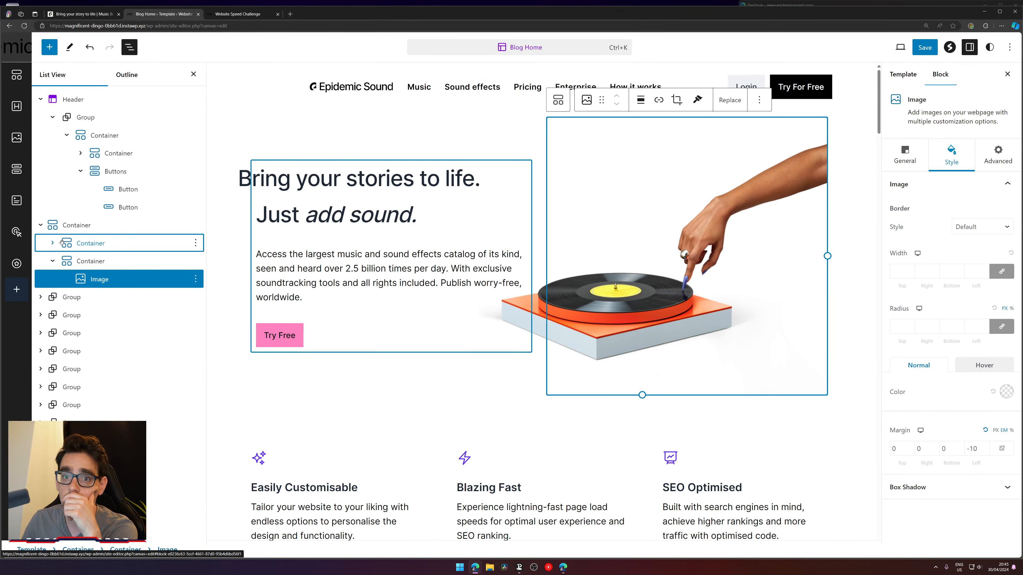
pyautogui.click(93, 231)
pyautogui.click(902, 155)
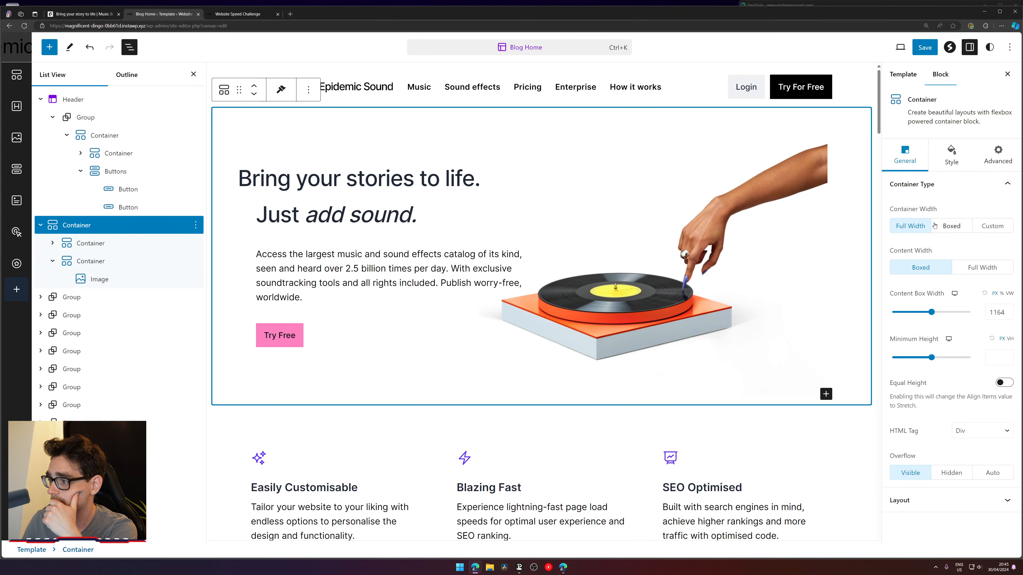
pyautogui.click(982, 268)
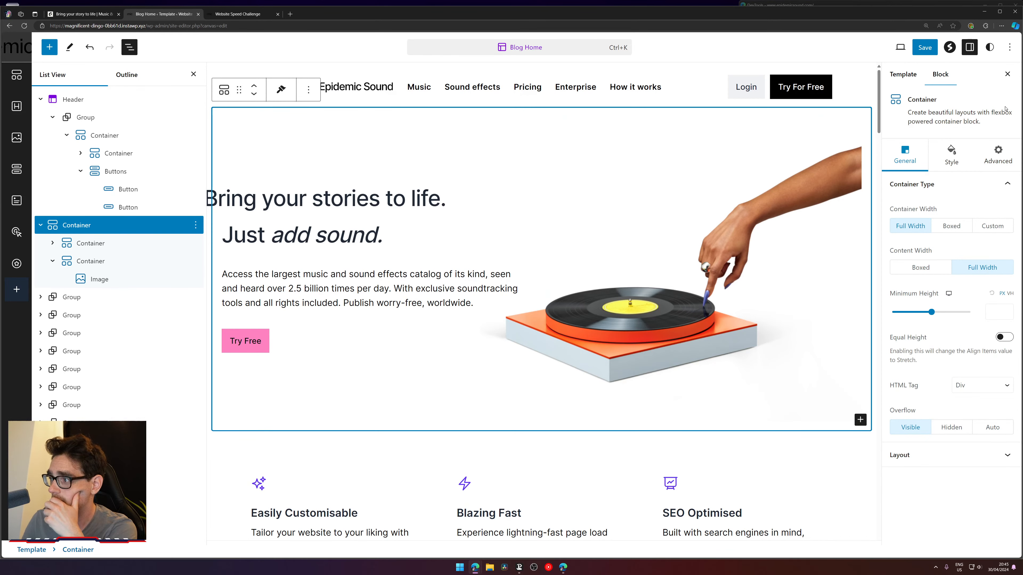
# - Set the outer hero container's padding to 0 on all sides
pyautogui.click(958, 150)
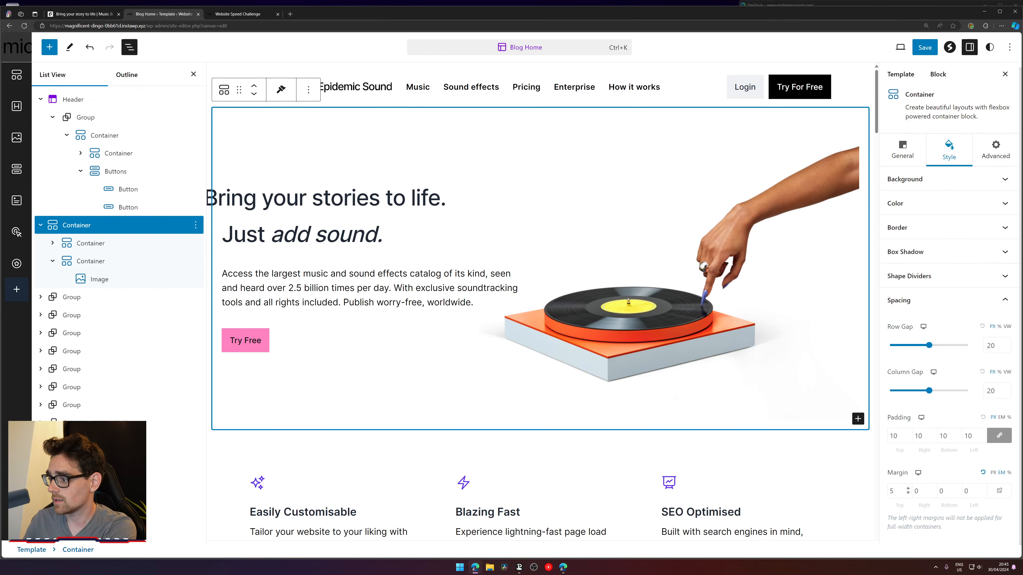
pyautogui.press('BackSpace')
pyautogui.press('BackSpace')
pyautogui.write('0')
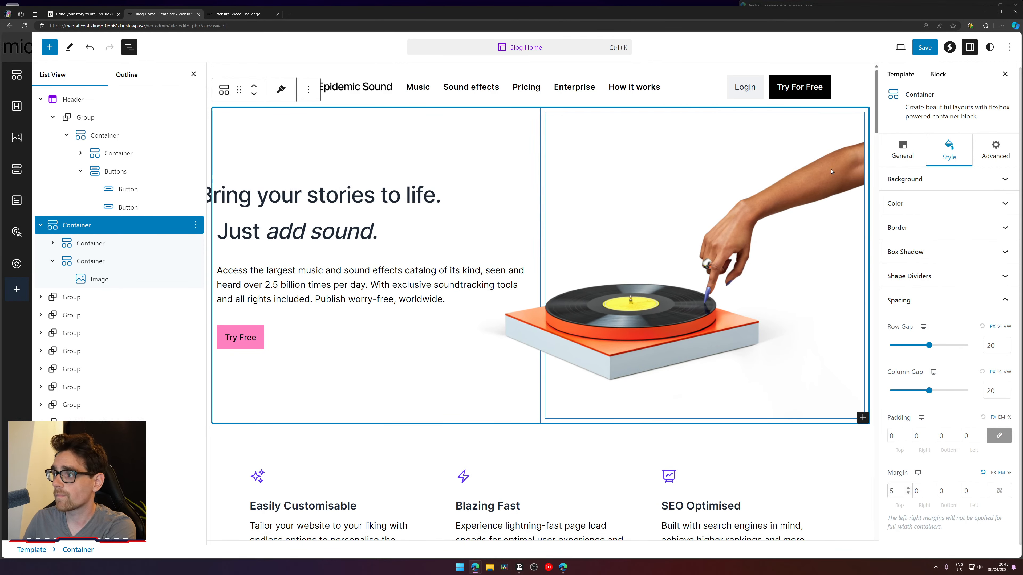
# - Set the outer hero container's row gap and column gap to 0
pyautogui.click(41, 99)
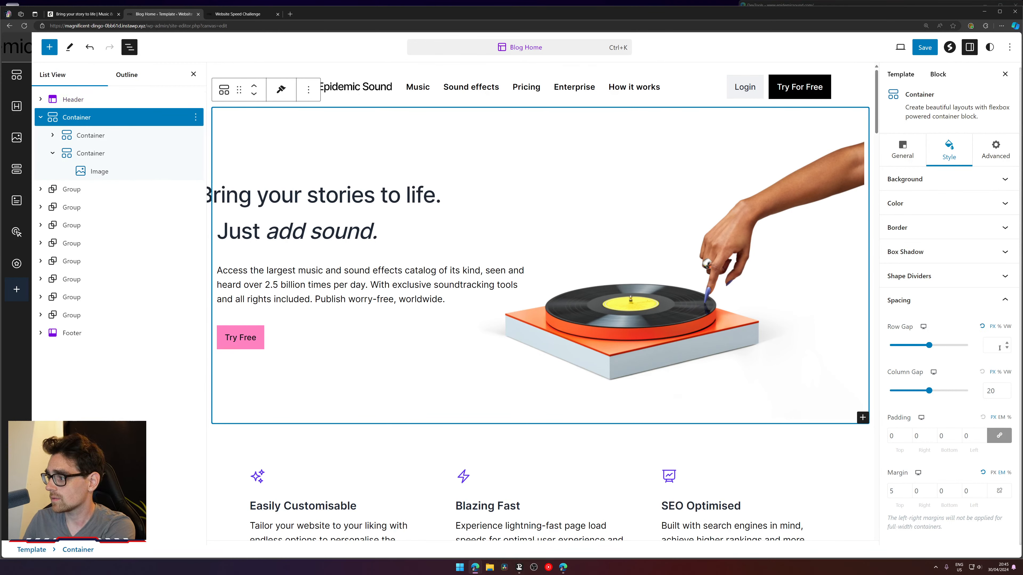
pyautogui.click(997, 389)
pyautogui.press('BackSpace')
pyautogui.press('BackSpace')
pyautogui.write('0')
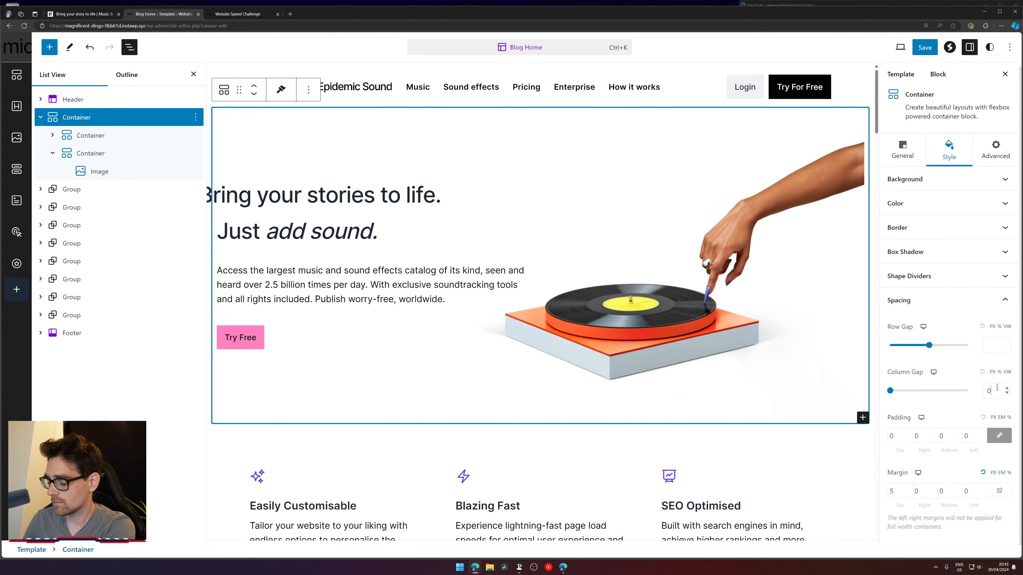
pyautogui.write('0')
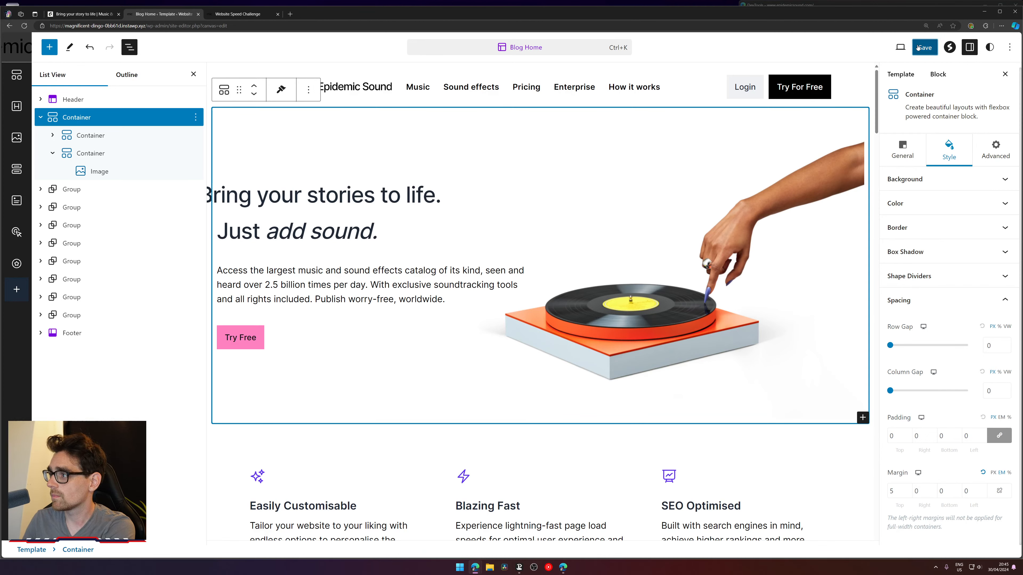
# - Save the template and reload the live homepage to check the full-width hero section
pyautogui.click(925, 47)
pyautogui.click(250, 13)
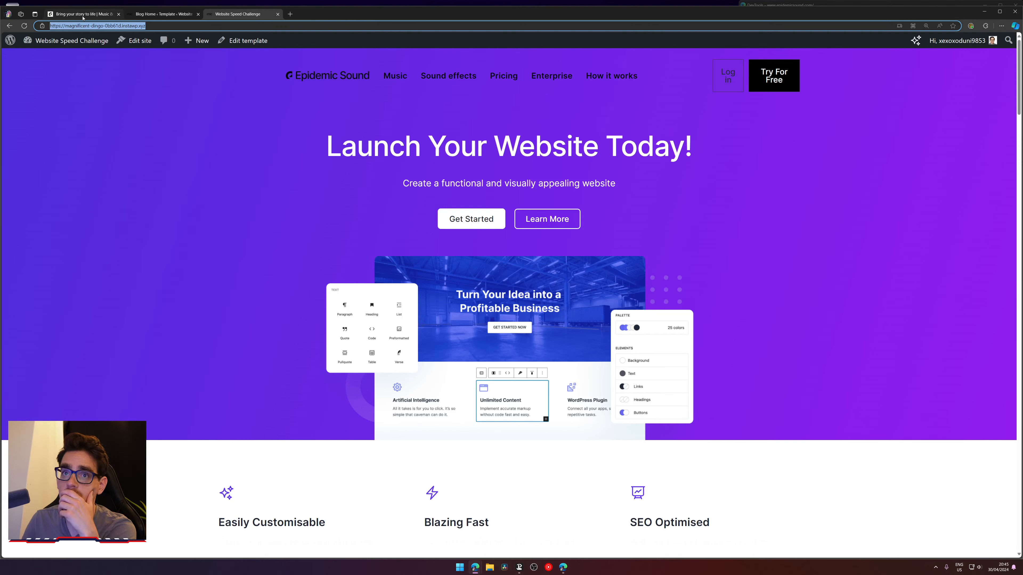
pyautogui.click(25, 26)
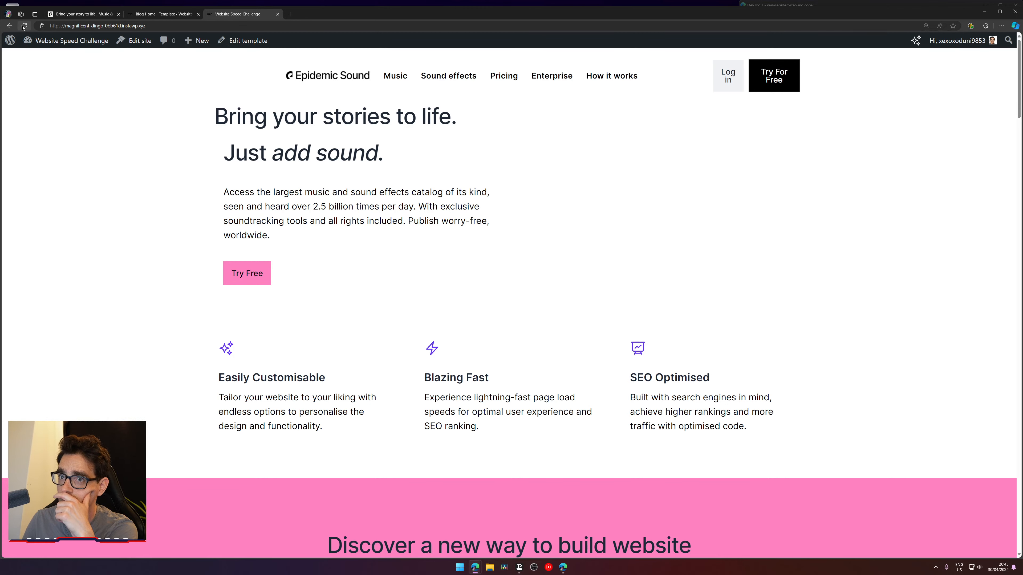
pyautogui.click(159, 14)
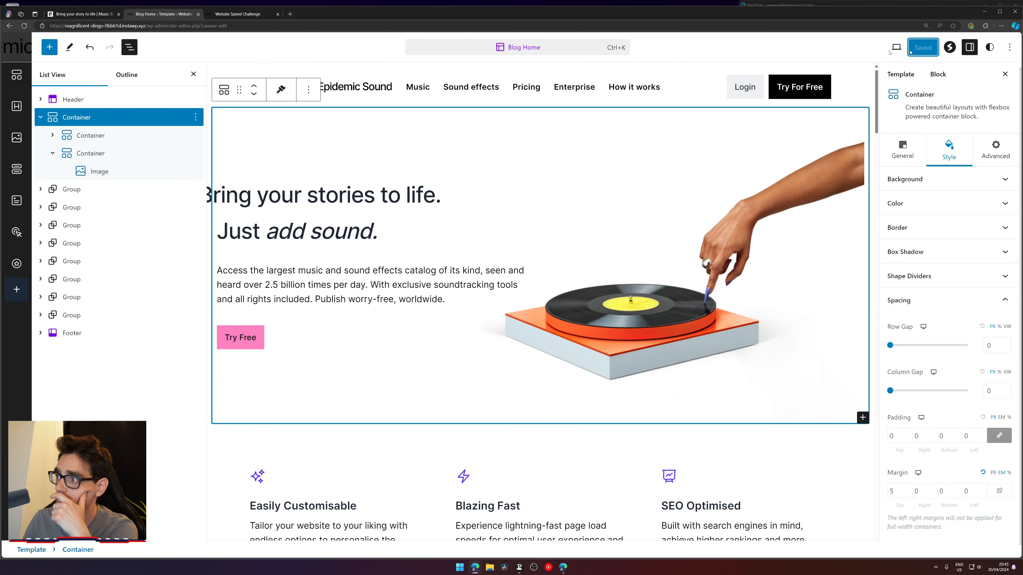
pyautogui.click(243, 13)
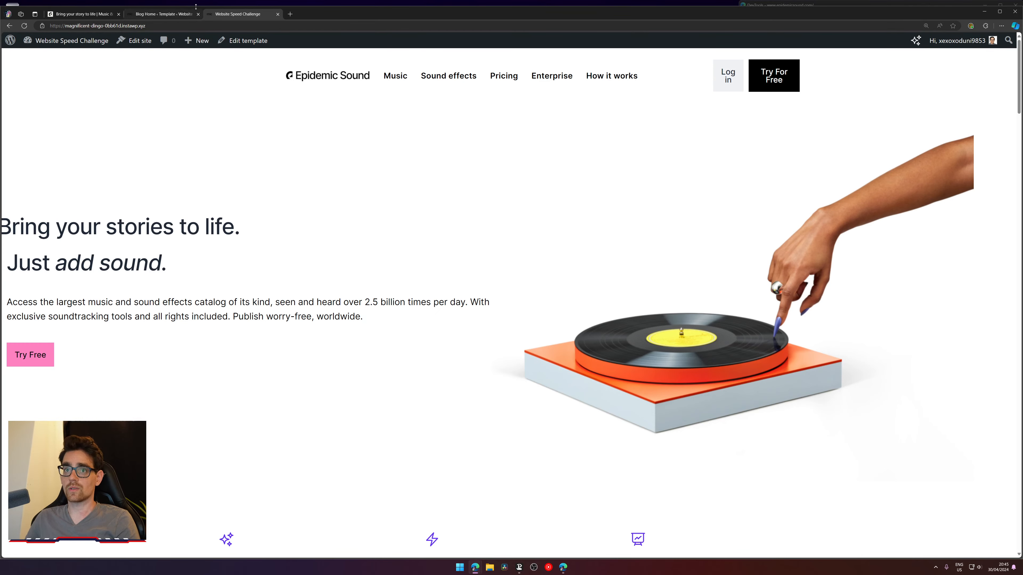
pyautogui.click(159, 14)
pyautogui.click(243, 13)
# - Inspect the turntable image on the live homepage in the browser's developer tools
pyautogui.moveTo(929, 169); pyautogui.dragTo(856, 164)
pyautogui.rightClick(855, 164)
pyautogui.click(878, 317)
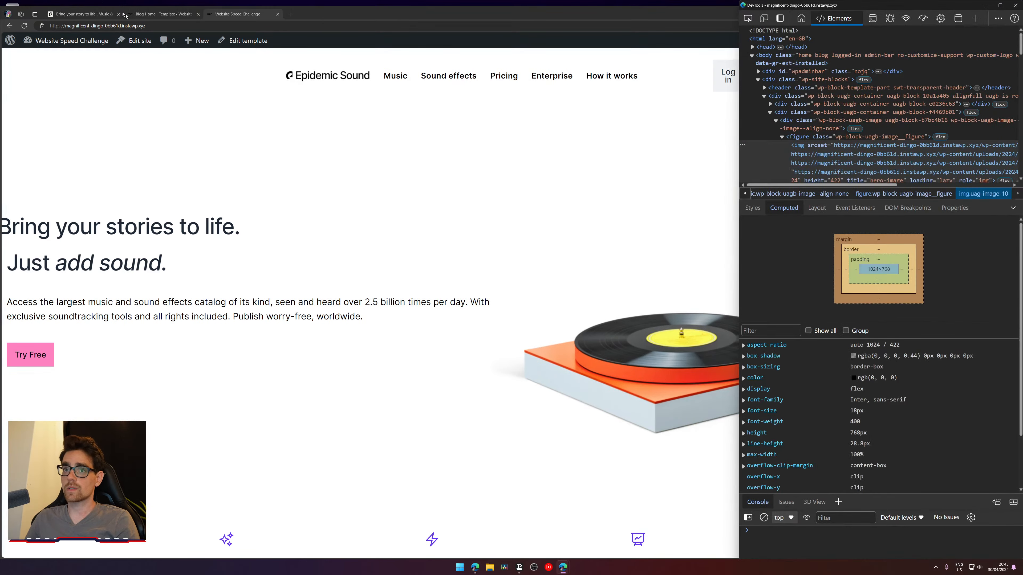
# - Back in the site editor, set the turntable image's left margin to 0 and save the template
pyautogui.click(134, 14)
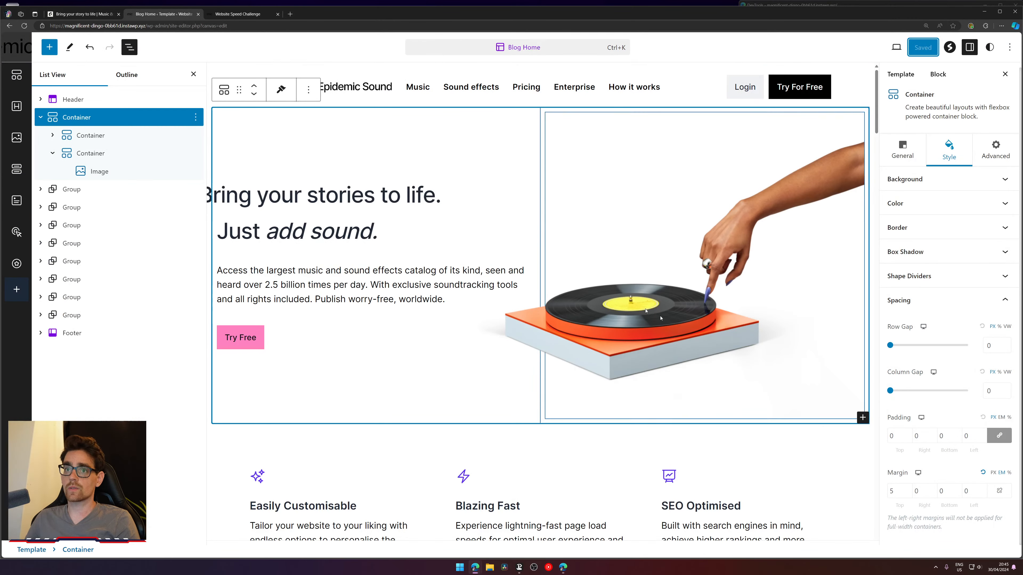
pyautogui.click(802, 295)
pyautogui.moveTo(979, 450); pyautogui.dragTo(965, 451)
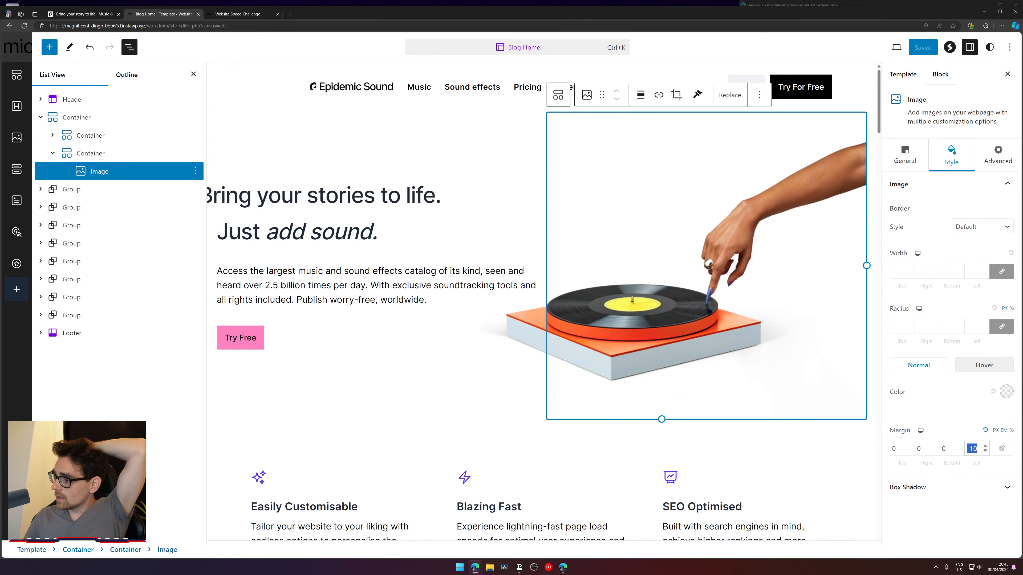
pyautogui.write('0')
pyautogui.click(924, 47)
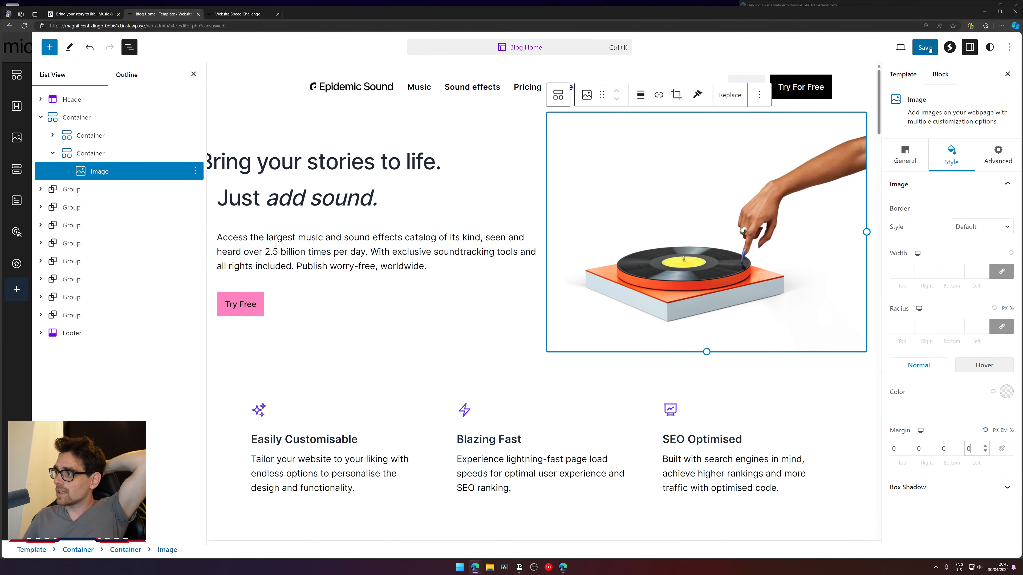
# - Check the turntable image's position and the sections below it on the live homepage
pyautogui.click(227, 13)
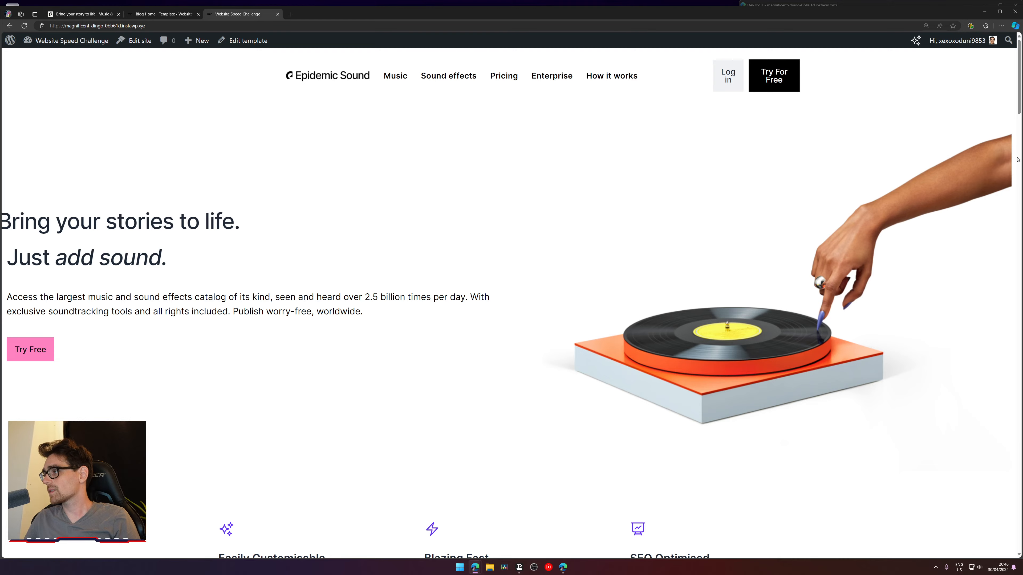
pyautogui.scroll(-2, 1017, 159)
pyautogui.scroll(2, 1007, 92)
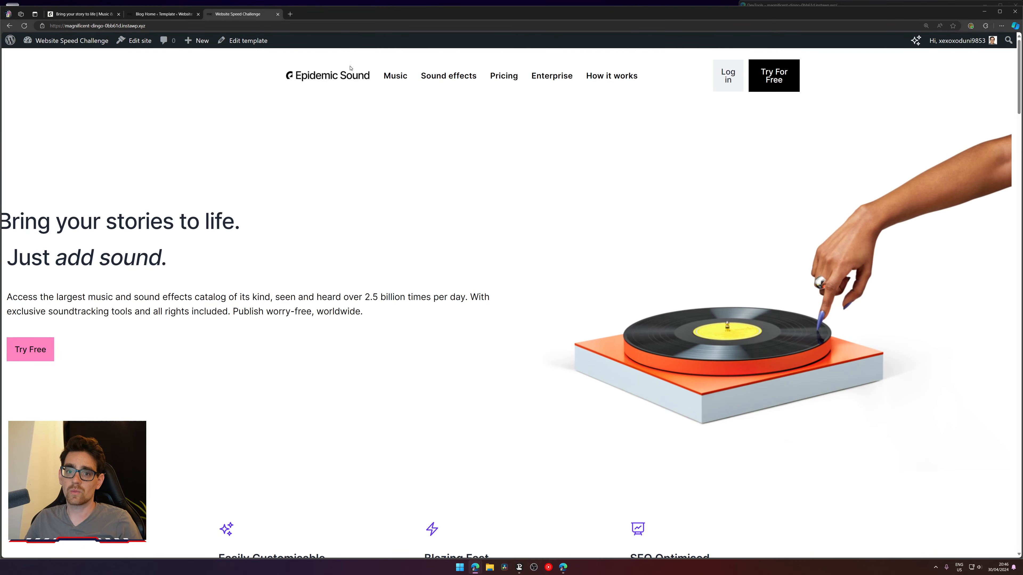
# - Back in the site editor, set the outer hero container's content width to Boxed
pyautogui.click(183, 13)
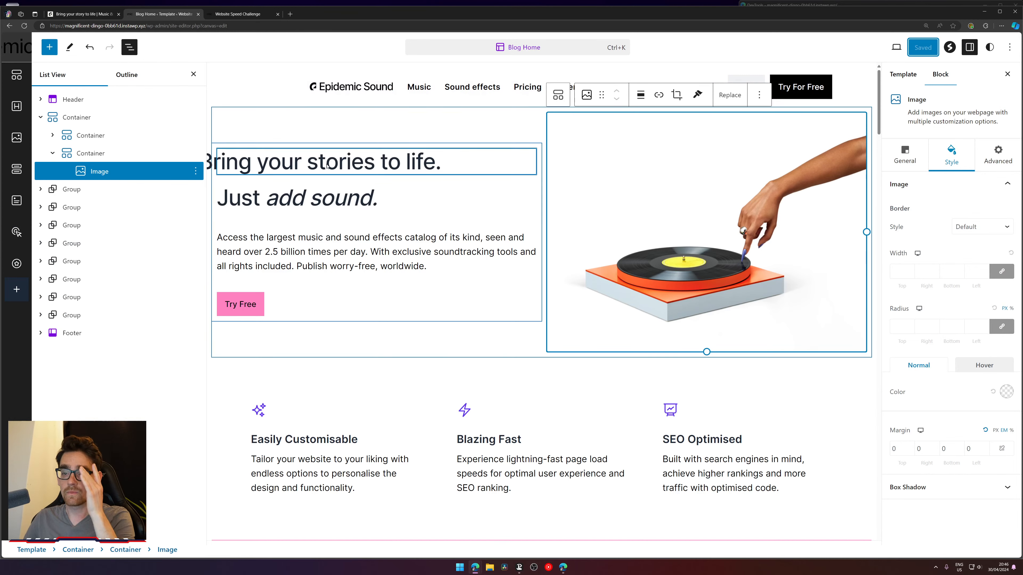
pyautogui.click(327, 129)
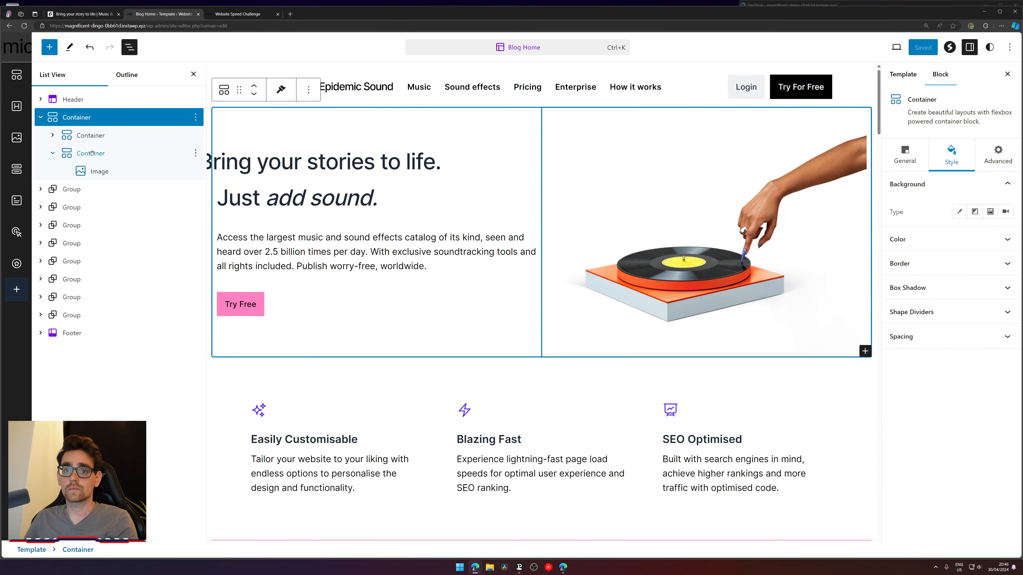
pyautogui.click(334, 198)
pyautogui.click(380, 167)
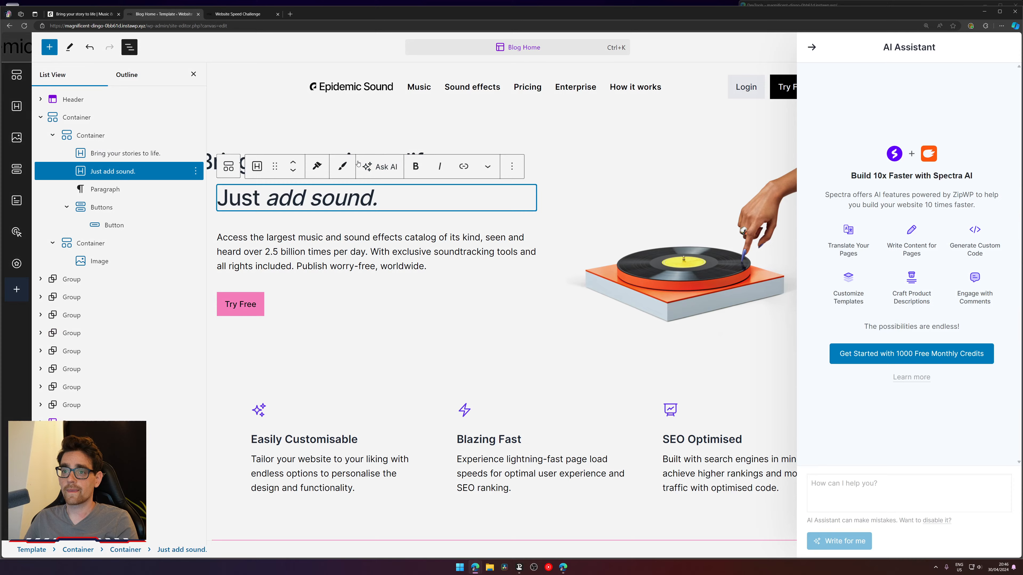
pyautogui.click(370, 140)
pyautogui.click(397, 109)
pyautogui.click(91, 135)
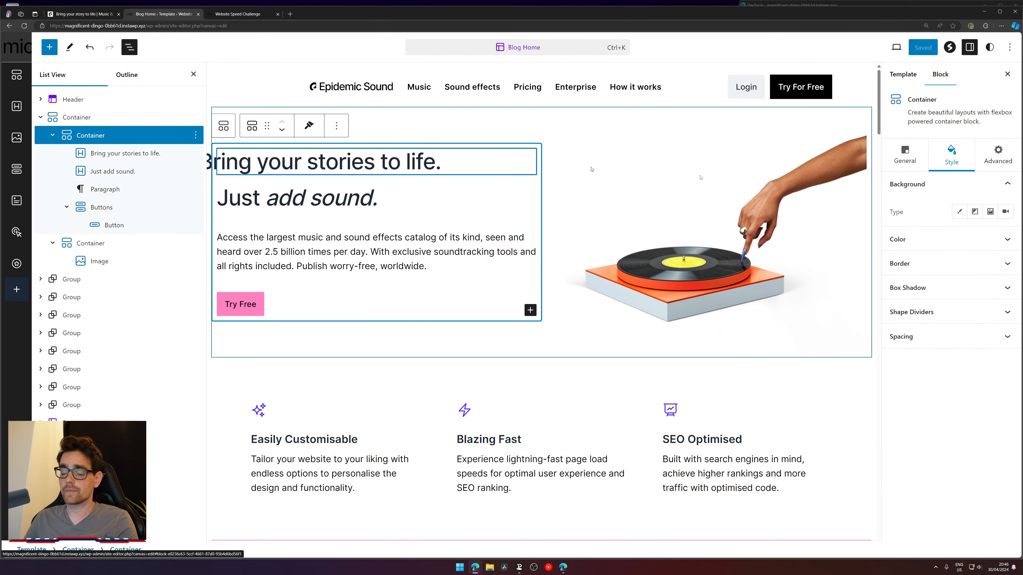
pyautogui.click(905, 155)
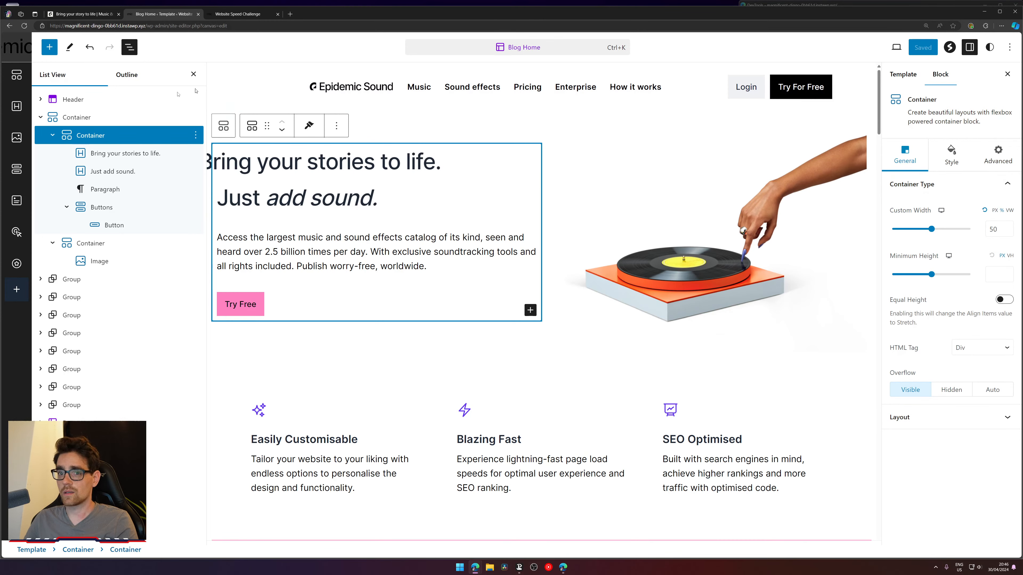
pyautogui.click(76, 117)
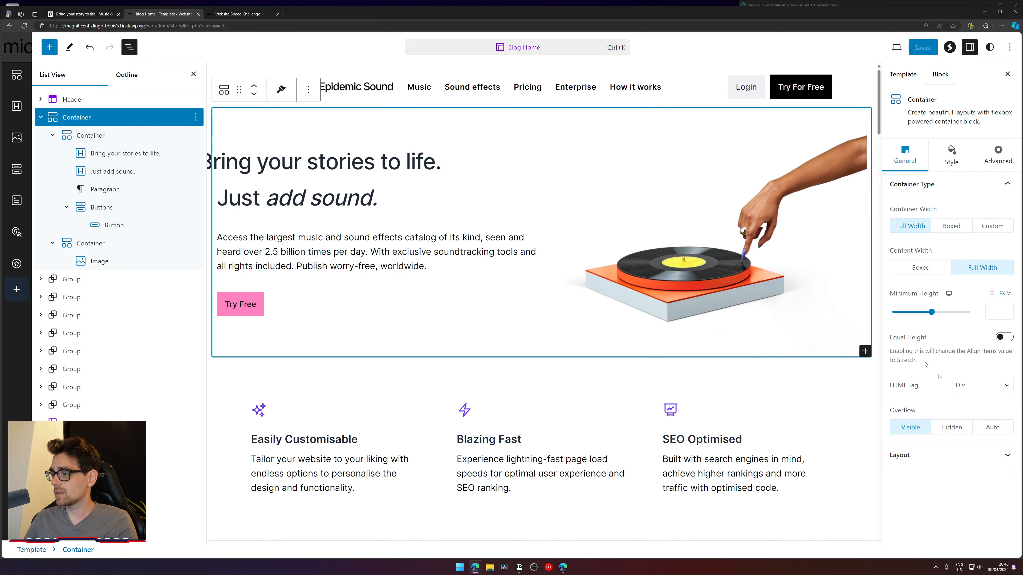
pyautogui.click(910, 267)
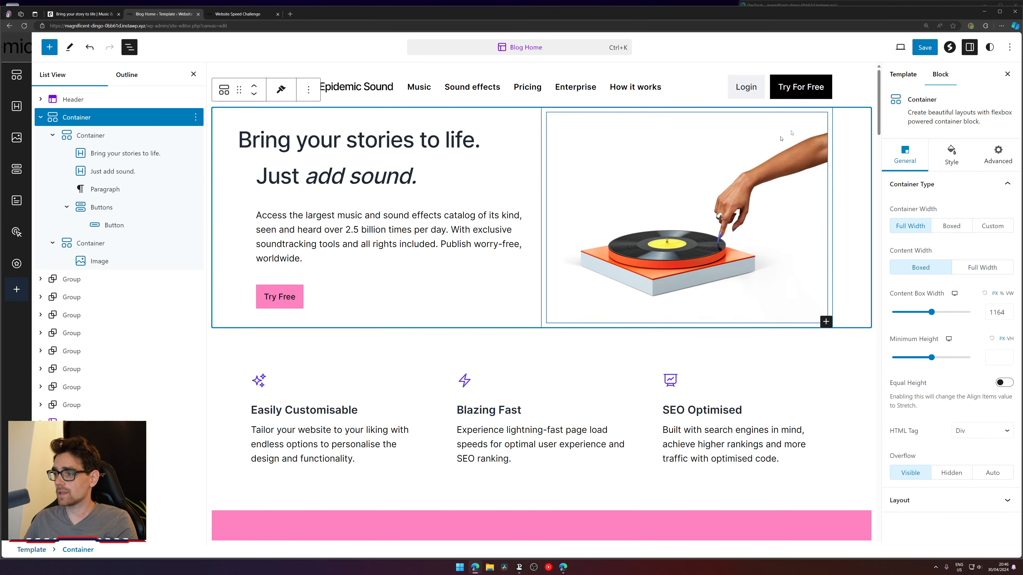
# - Check the section below the hero on the Epidemic Sound site, and add a Container block after the hero container in the template
pyautogui.click(64, 12)
pyautogui.scroll(-5, 230, 167)
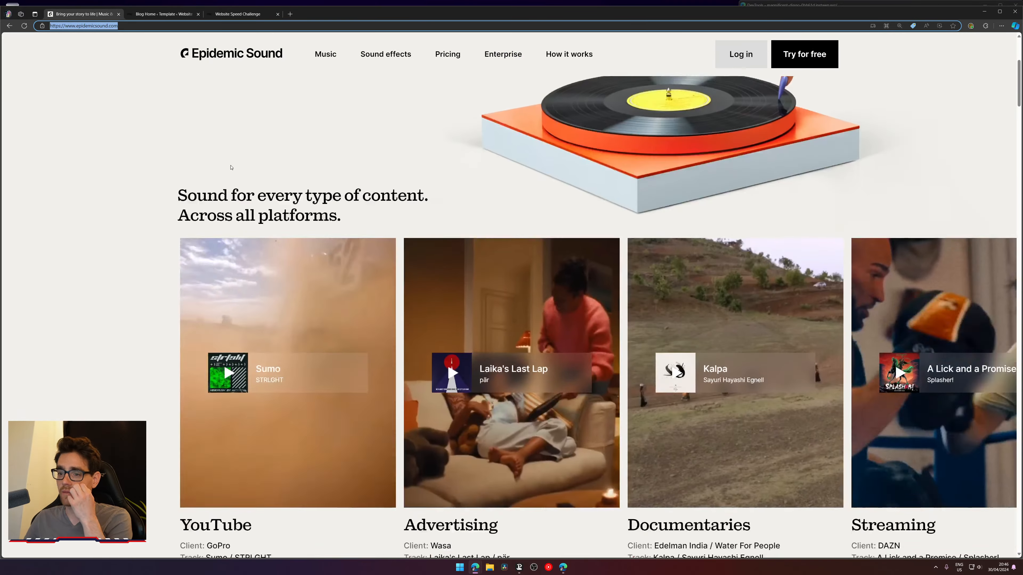
pyautogui.hotkey('ctrl', 'Tab')
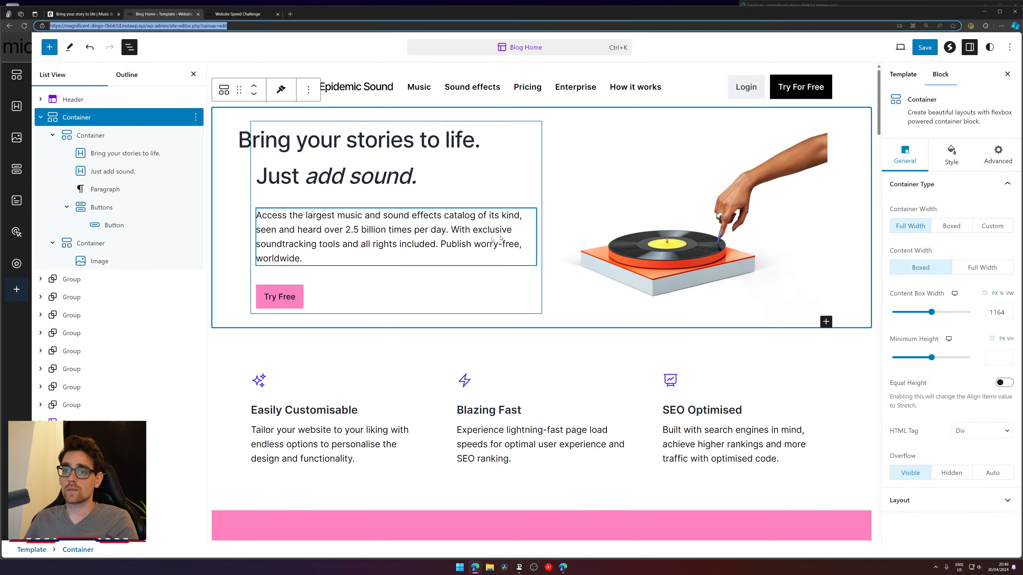
pyautogui.click(40, 117)
pyautogui.click(196, 117)
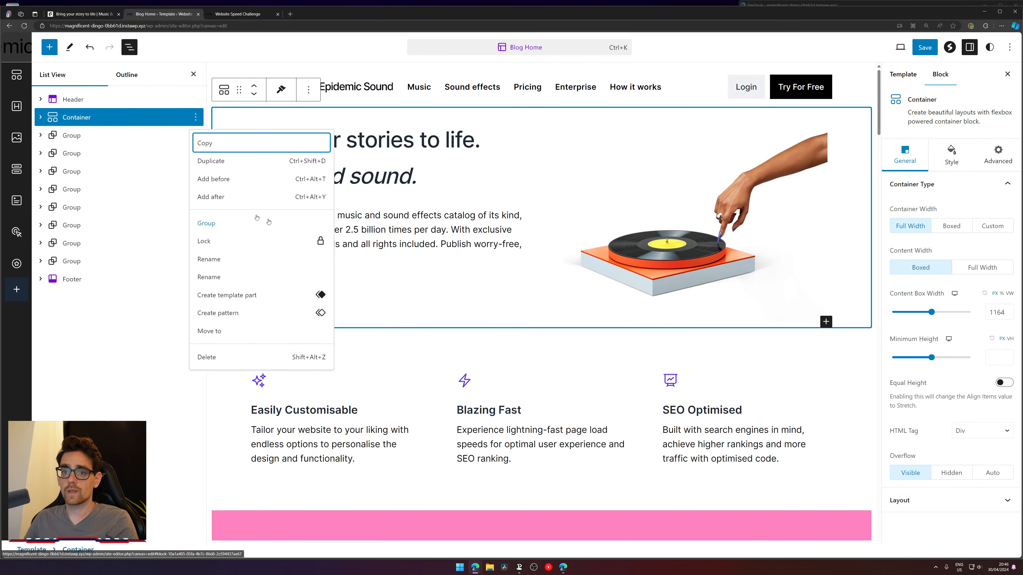
pyautogui.click(223, 198)
pyautogui.write('/con')
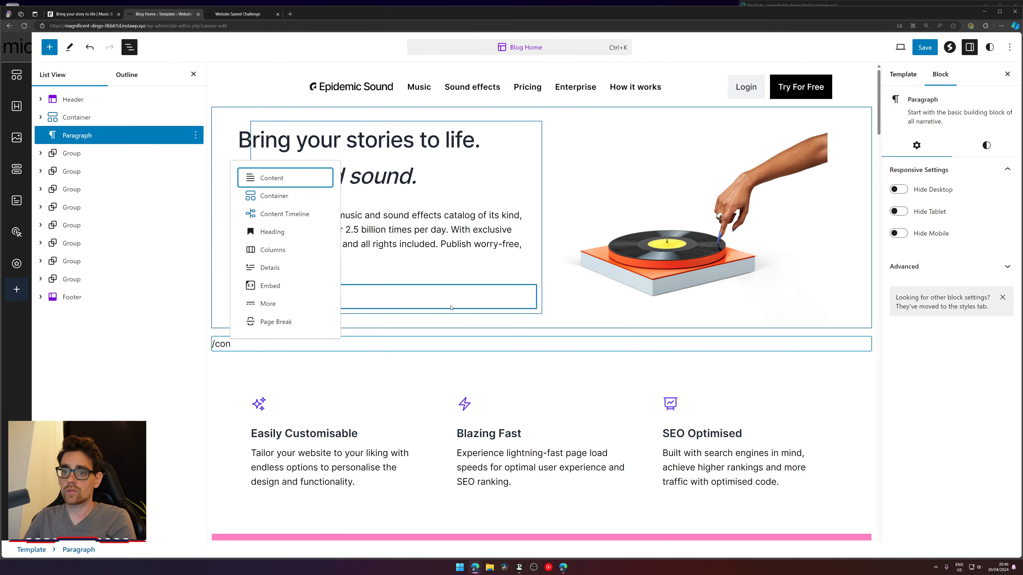
pyautogui.press('Down')
pyautogui.press('Return')
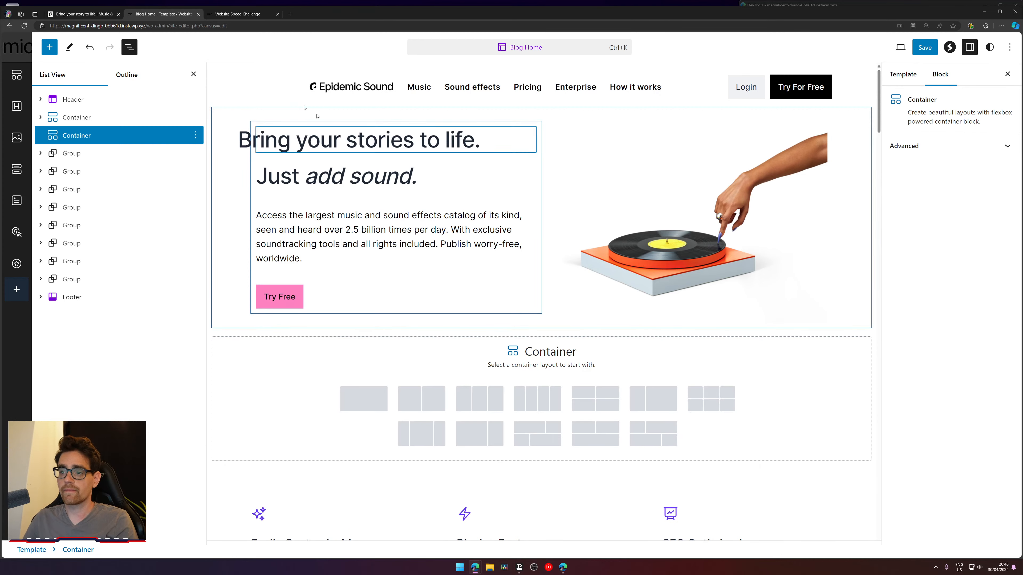
# - Review the Epidemic Sound content cards section, and give the new container a single-column layout
pyautogui.click(226, 13)
pyautogui.click(105, 14)
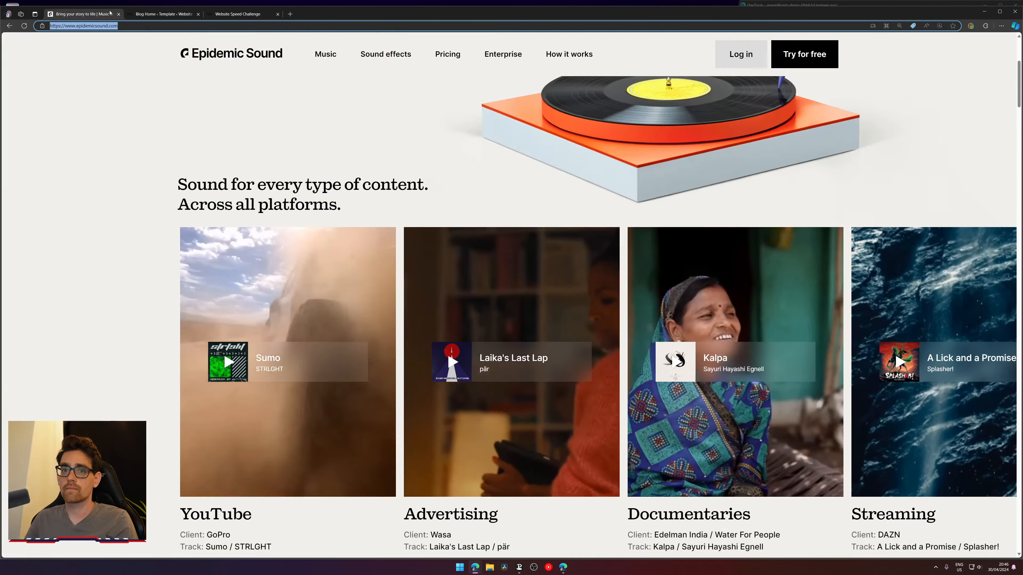
pyautogui.scroll(-1, 292, 185)
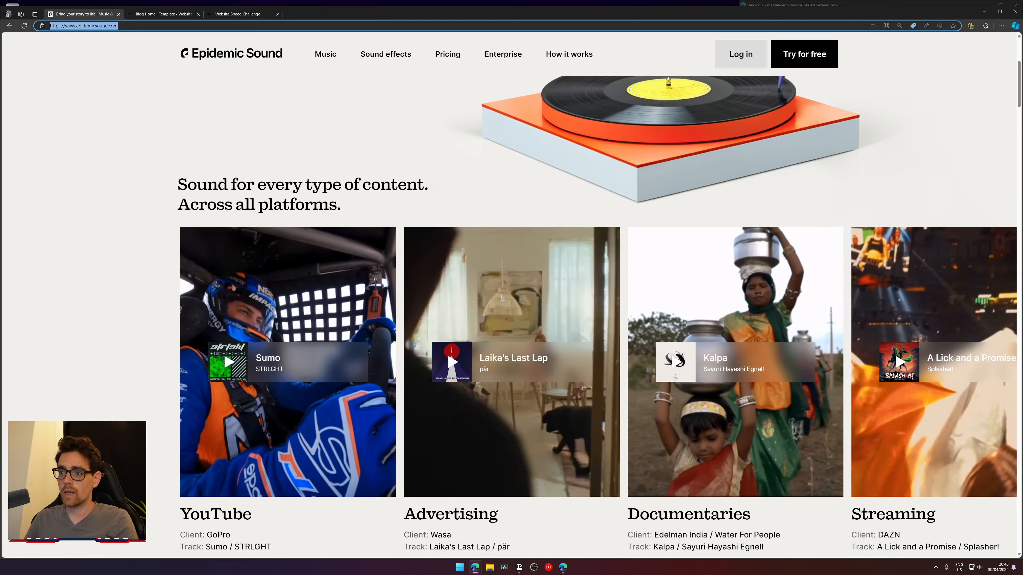
pyautogui.scroll(-2, 240, 394)
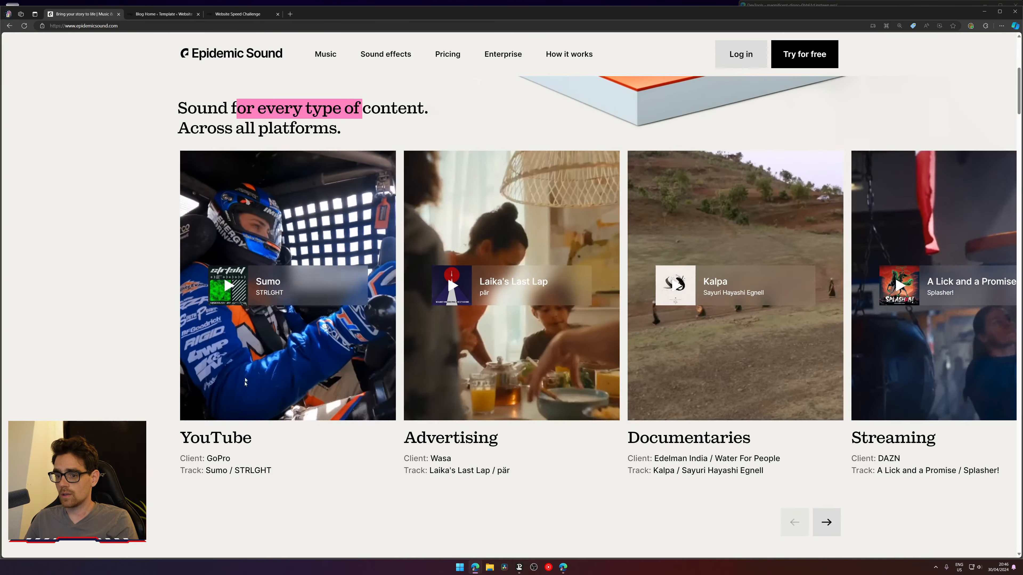
pyautogui.scroll(4, 722, 388)
pyautogui.click(165, 13)
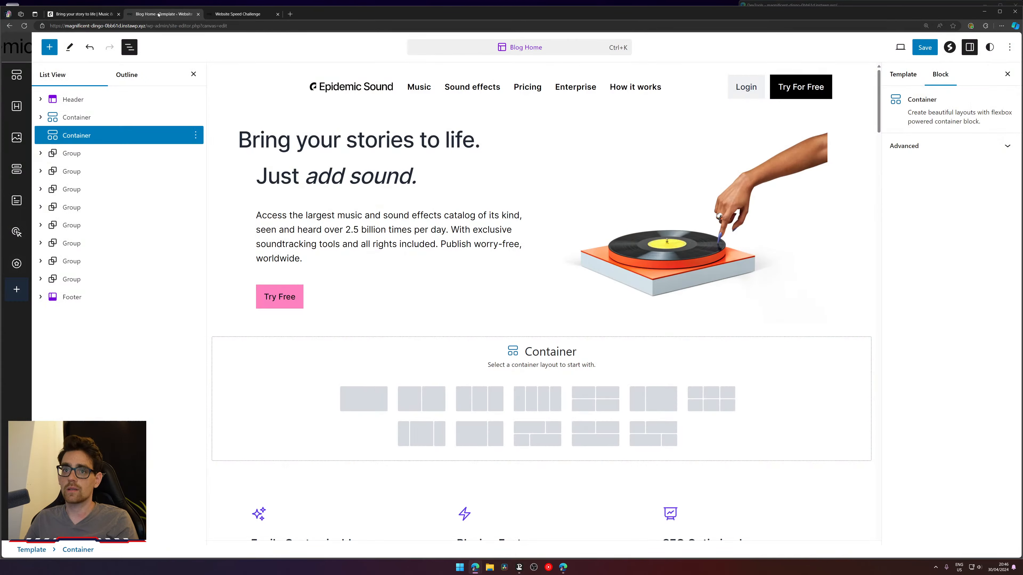
pyautogui.click(369, 398)
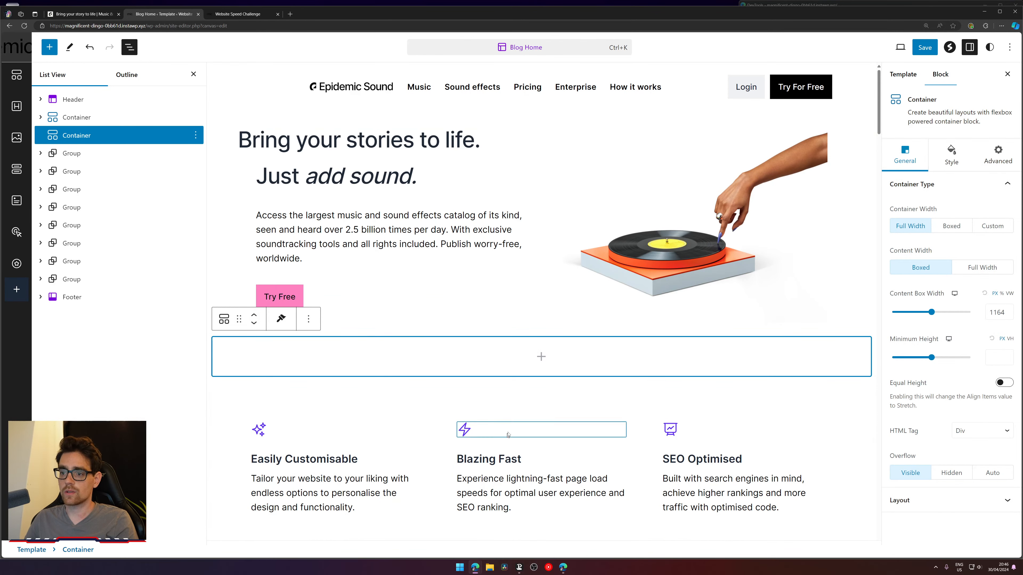
# - Insert a Paragraph block in the new container, and copy the heading above the content cards on the Epidemic Sound site
pyautogui.click(540, 358)
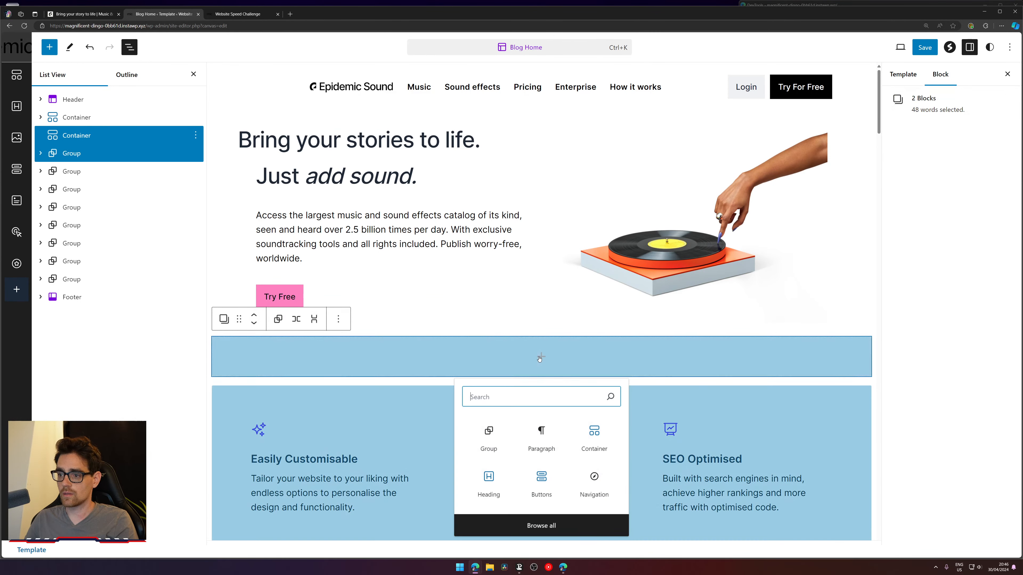
pyautogui.click(542, 433)
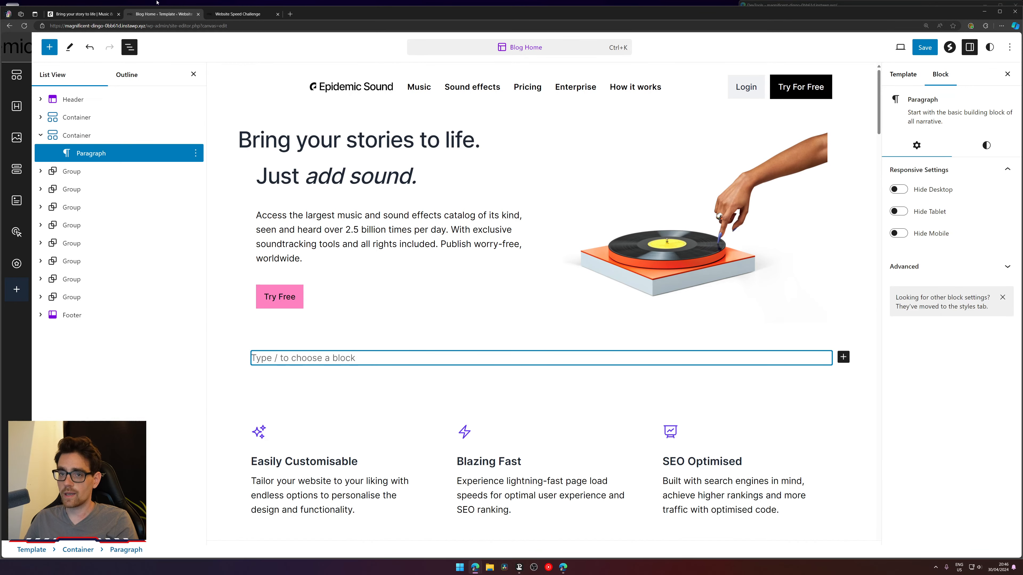
pyautogui.click(243, 13)
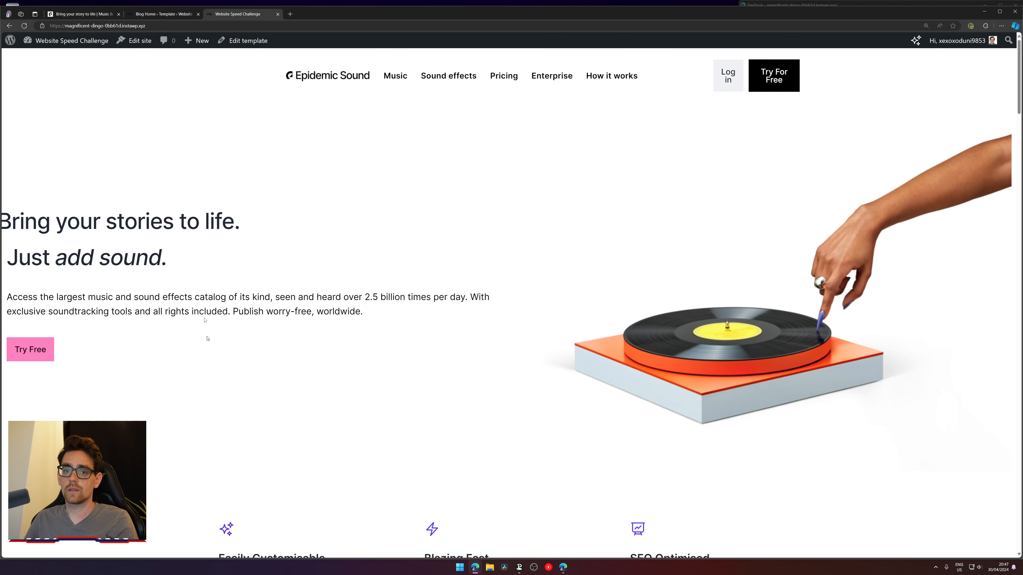
pyautogui.click(80, 17)
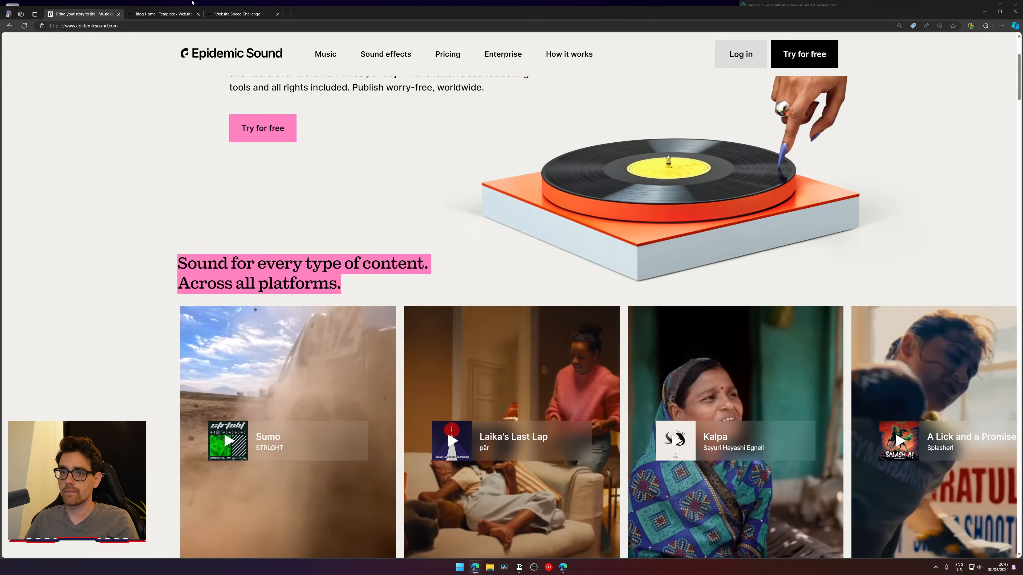
# - In the site editor, turn the empty paragraph into a Spectra Heading reading "Sound for every type of content. Across all platforms." on two lines
pyautogui.hotkey('ctrl', 'Tab')
pyautogui.click(323, 334)
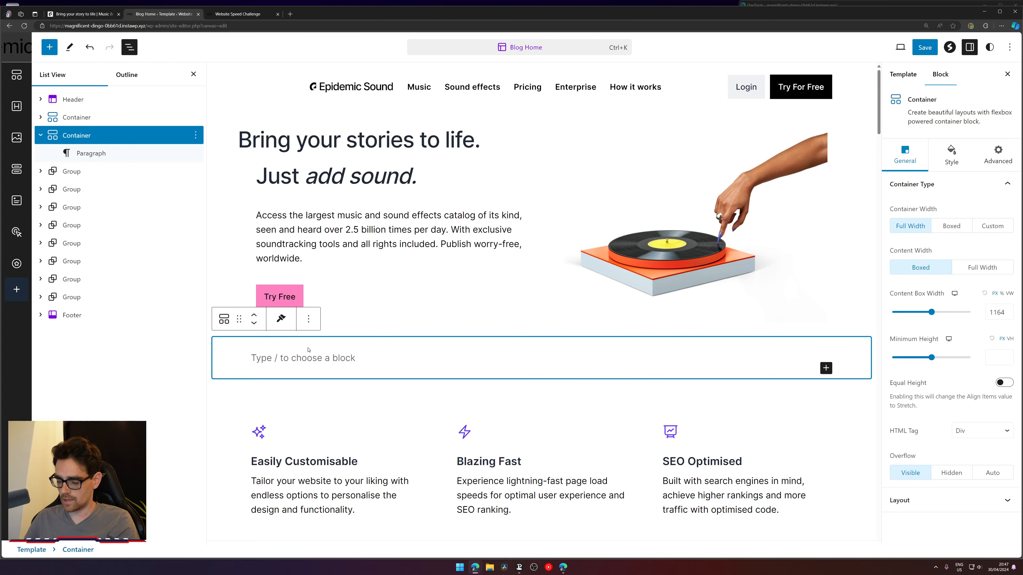
pyautogui.click(824, 363)
pyautogui.write('/head')
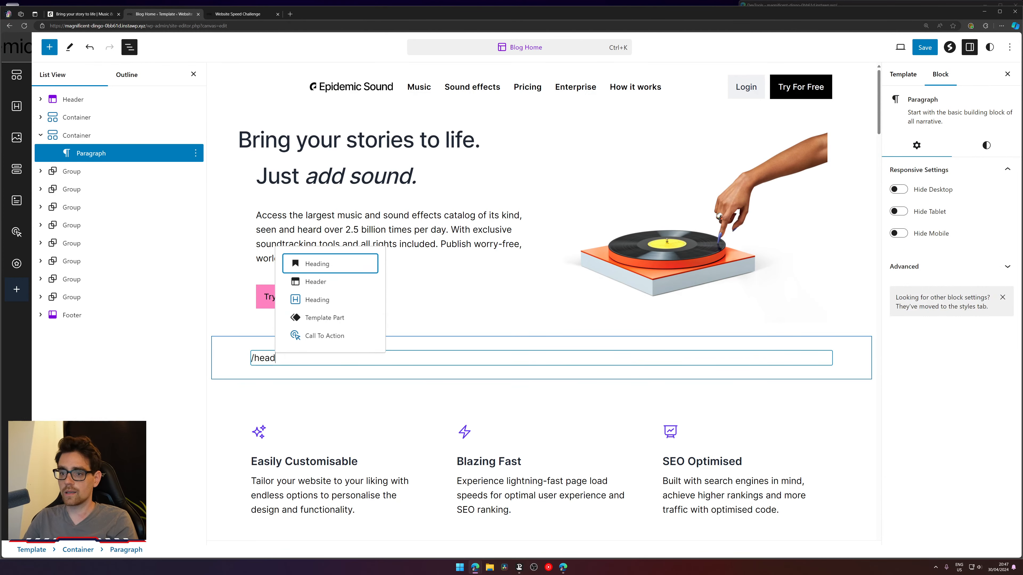
pyautogui.press('Down')
pyautogui.press('Return')
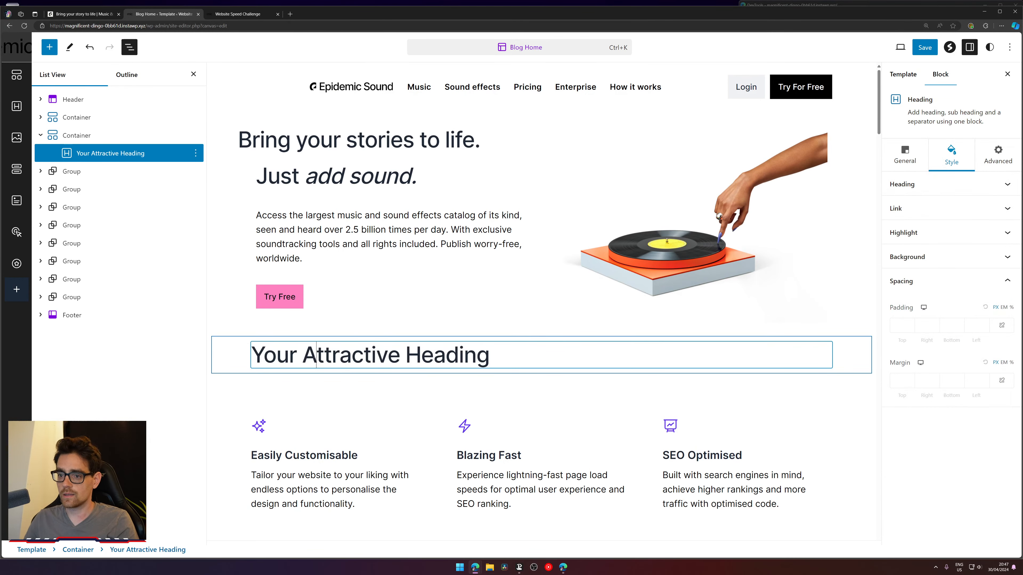
pyautogui.hotkey('ctrl', 'a')
pyautogui.write('Sound for every type of content. Across all platforms.')
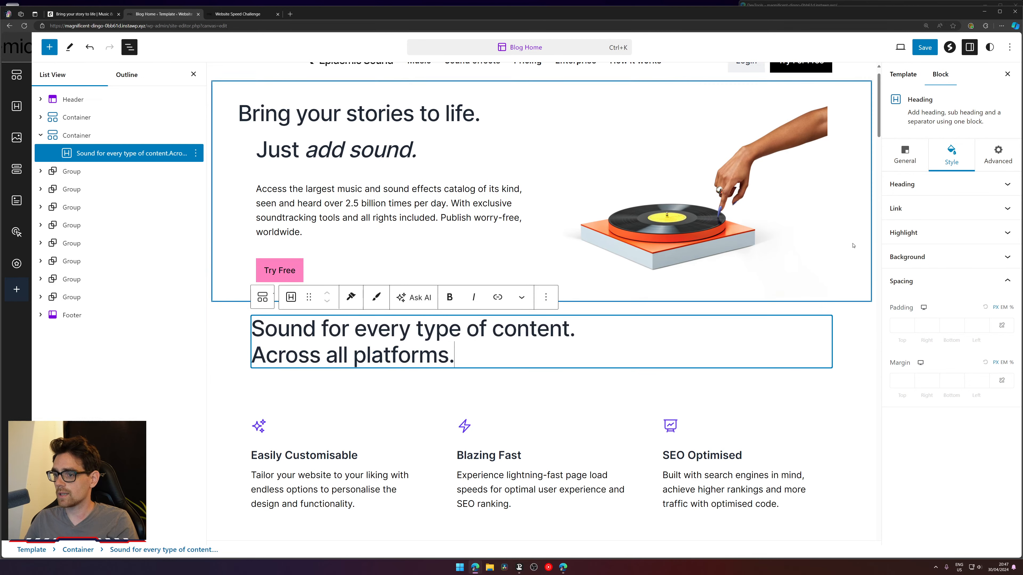
# - Set the new section heading's tag to H3
pyautogui.click(934, 179)
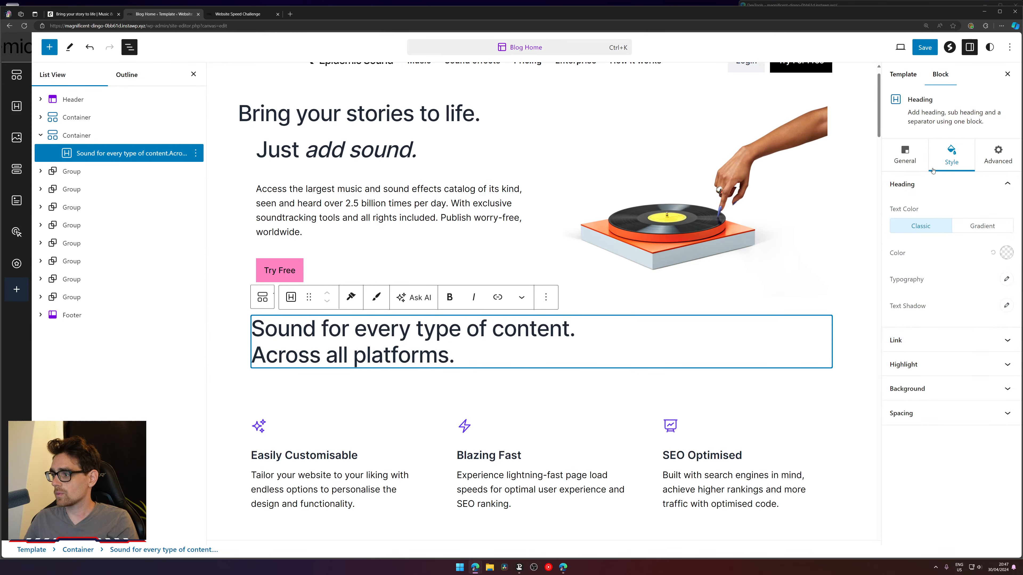
pyautogui.click(913, 157)
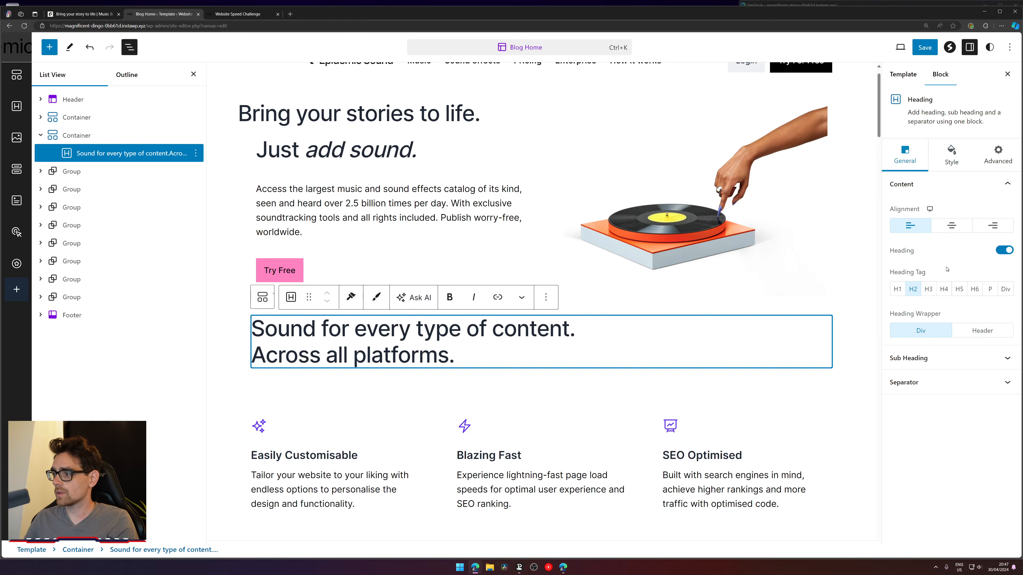
pyautogui.click(928, 290)
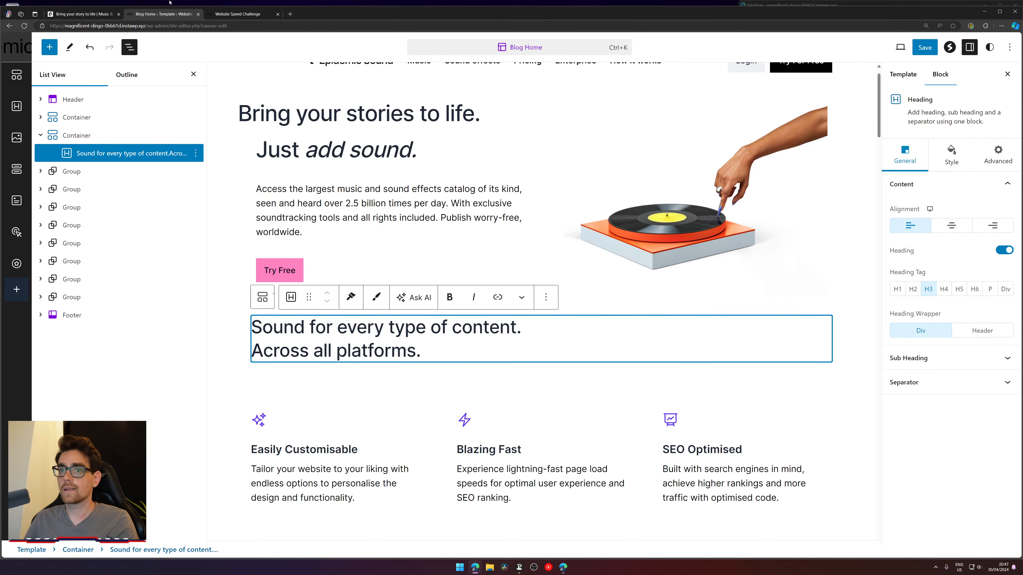
pyautogui.click(80, 15)
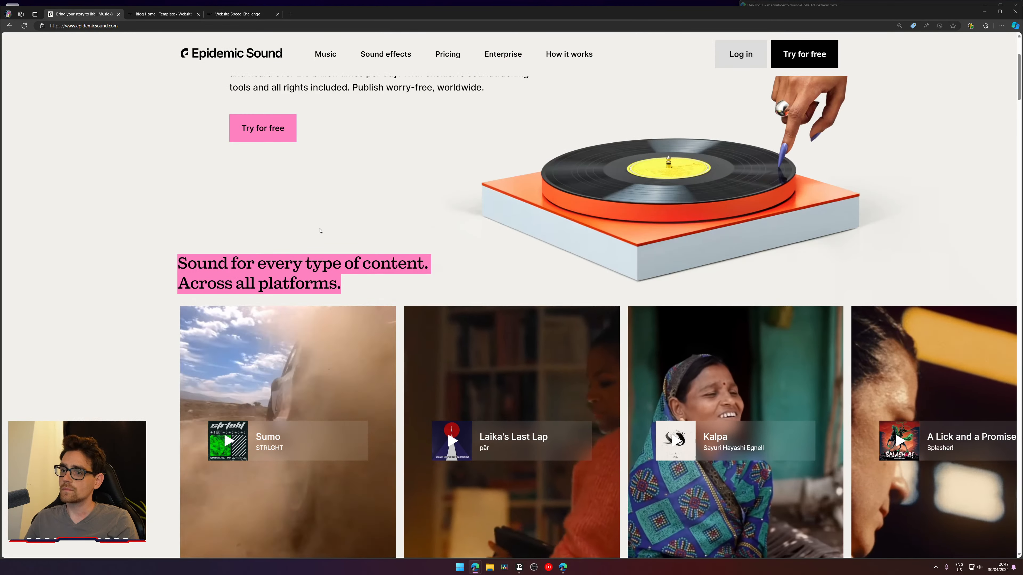
pyautogui.scroll(-4, 136, 199)
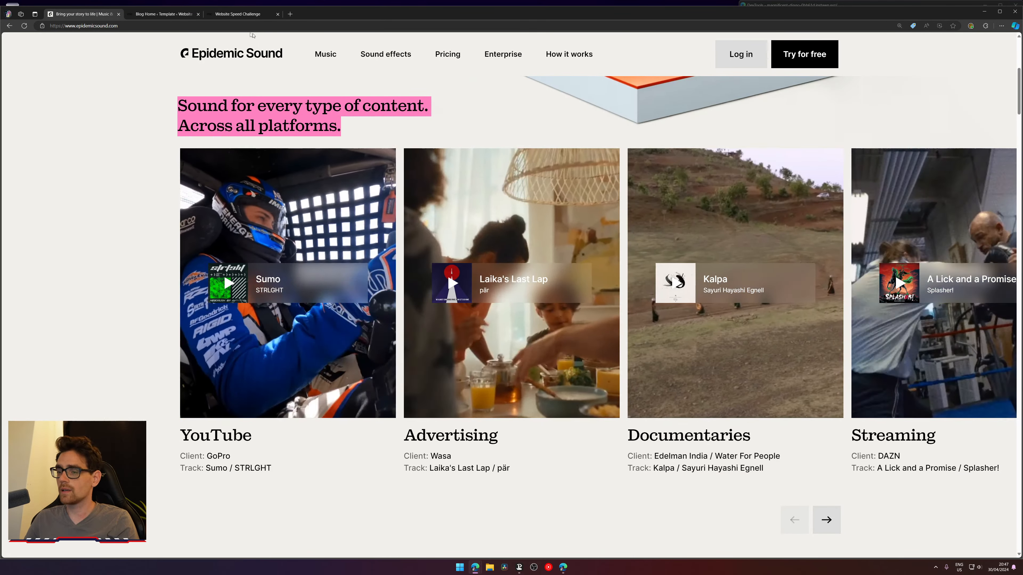
pyautogui.hotkey('ctrl', 'Tab')
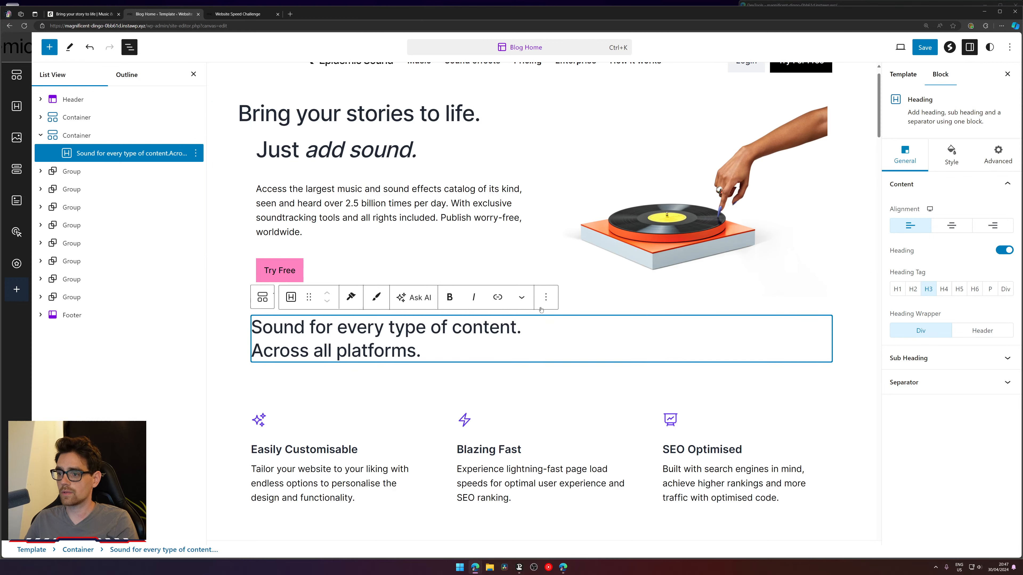
pyautogui.click(545, 297)
pyautogui.click(698, 339)
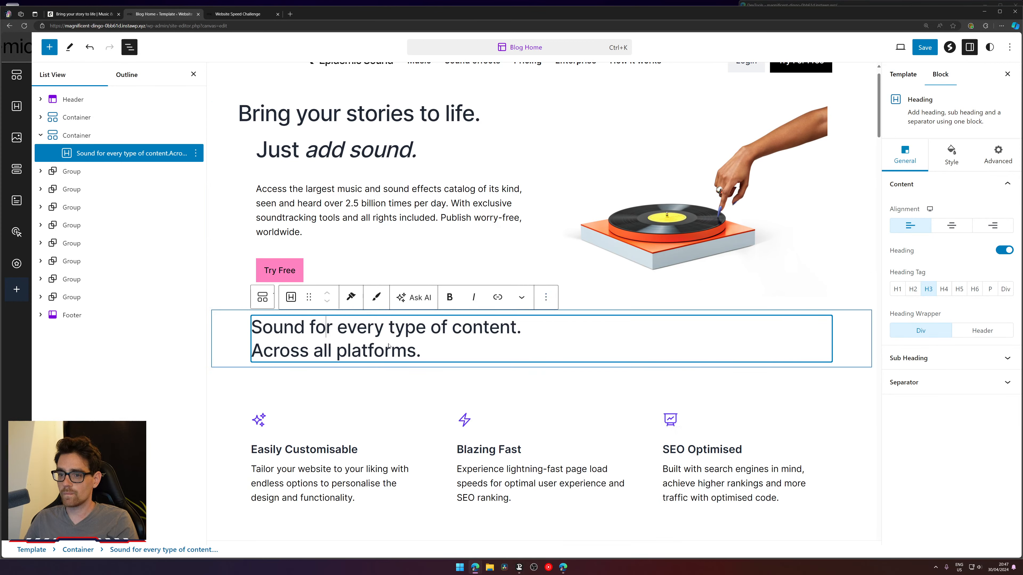
pyautogui.click(547, 297)
pyautogui.click(558, 384)
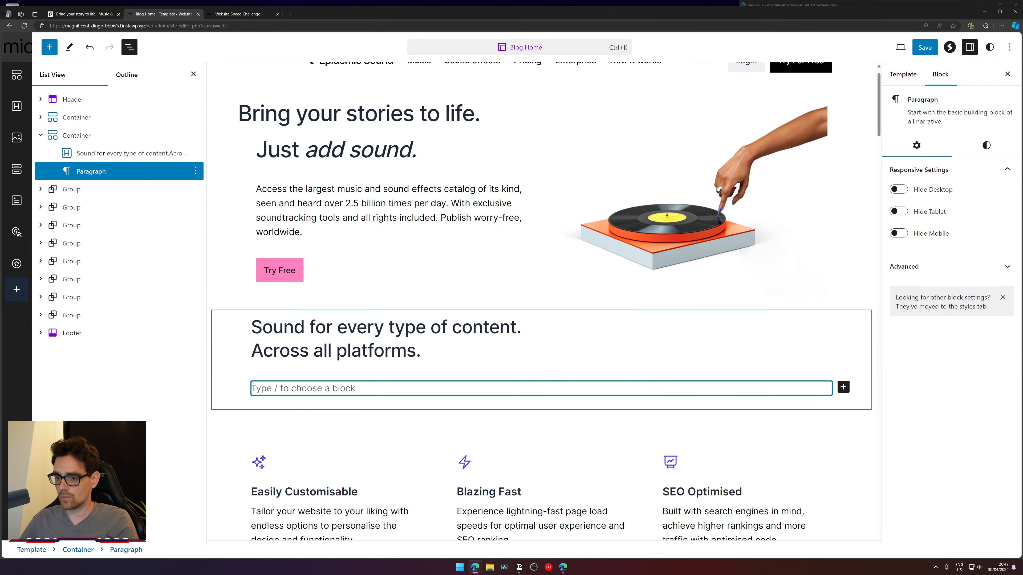
pyautogui.write('/galler')
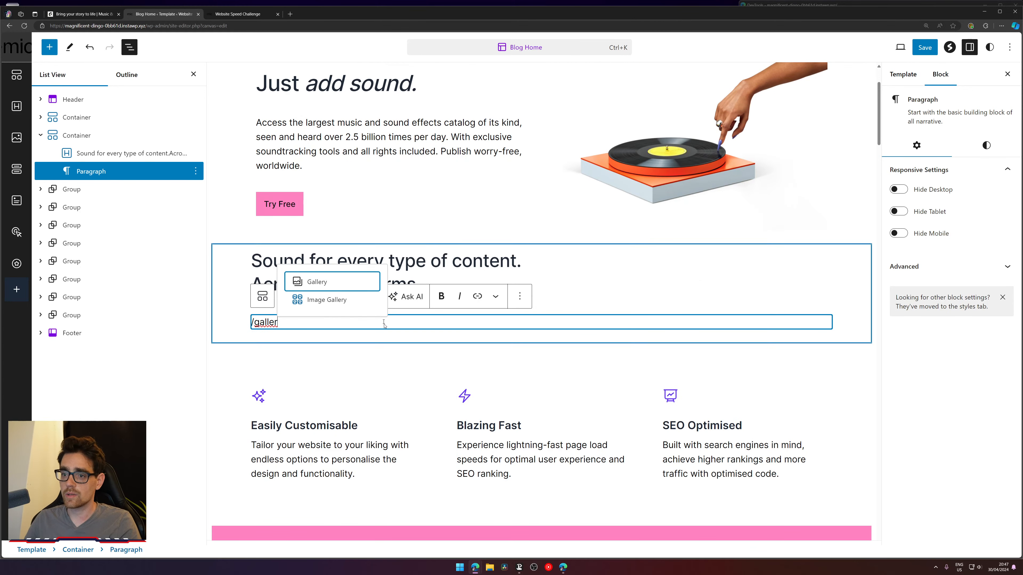
pyautogui.press('Down')
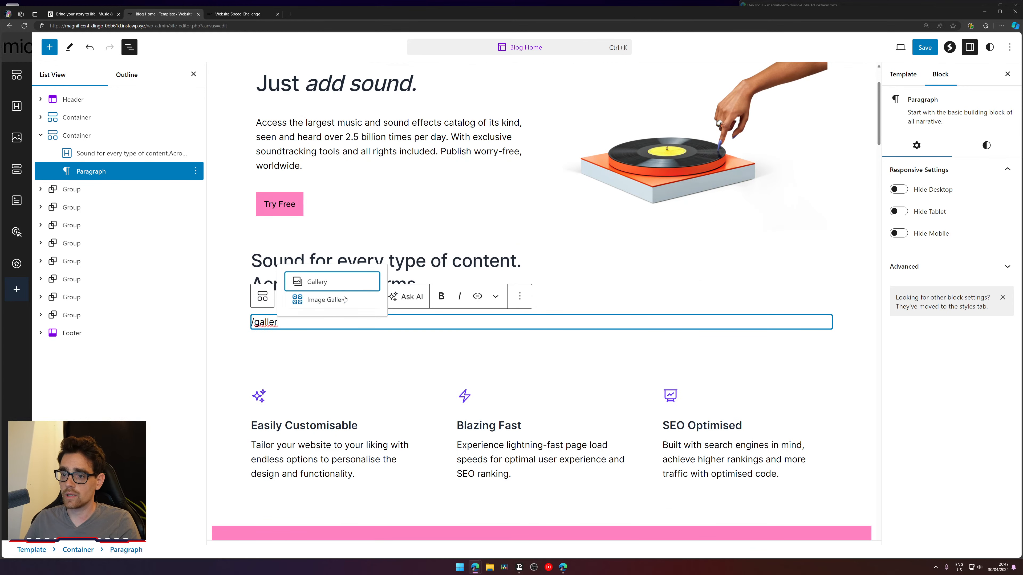
pyautogui.press('Return')
pyautogui.click(539, 383)
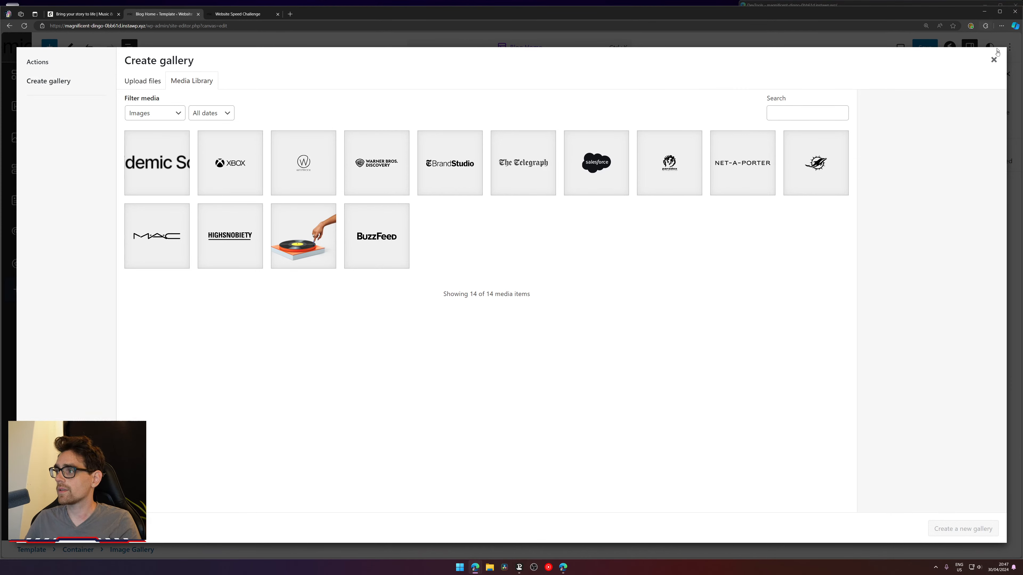
pyautogui.click(994, 59)
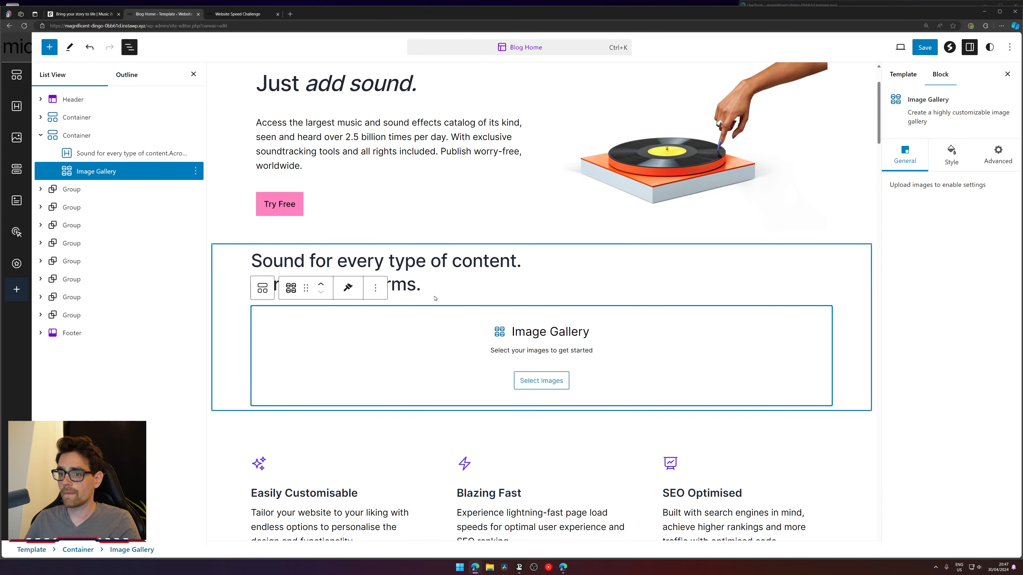
pyautogui.click(376, 287)
pyautogui.click(415, 549)
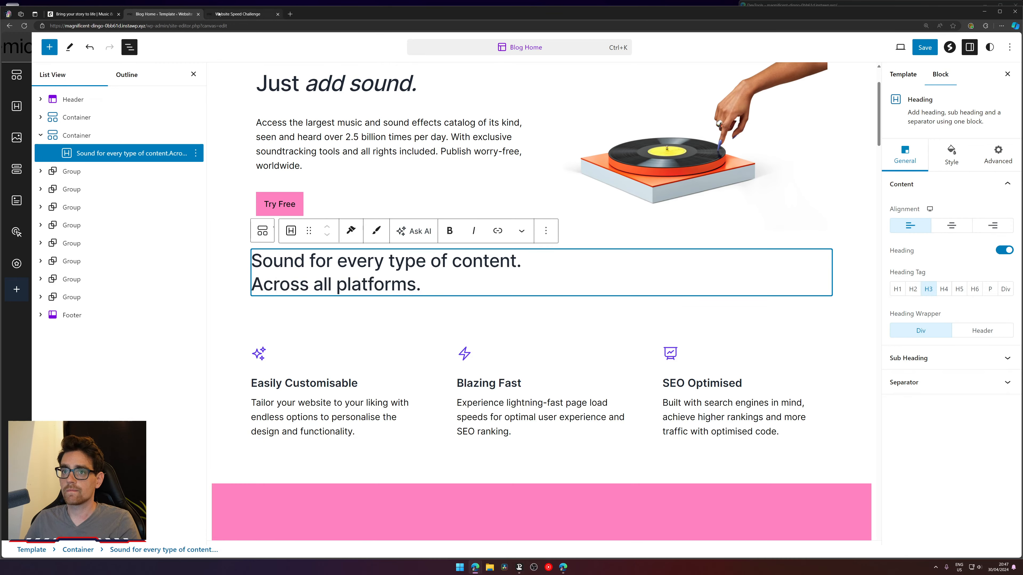
# - Insert a single-column container directly below the "Sound for every type of content" section, using the Epidemic Sound page as reference
pyautogui.click(81, 13)
pyautogui.scroll(-15, 101, 213)
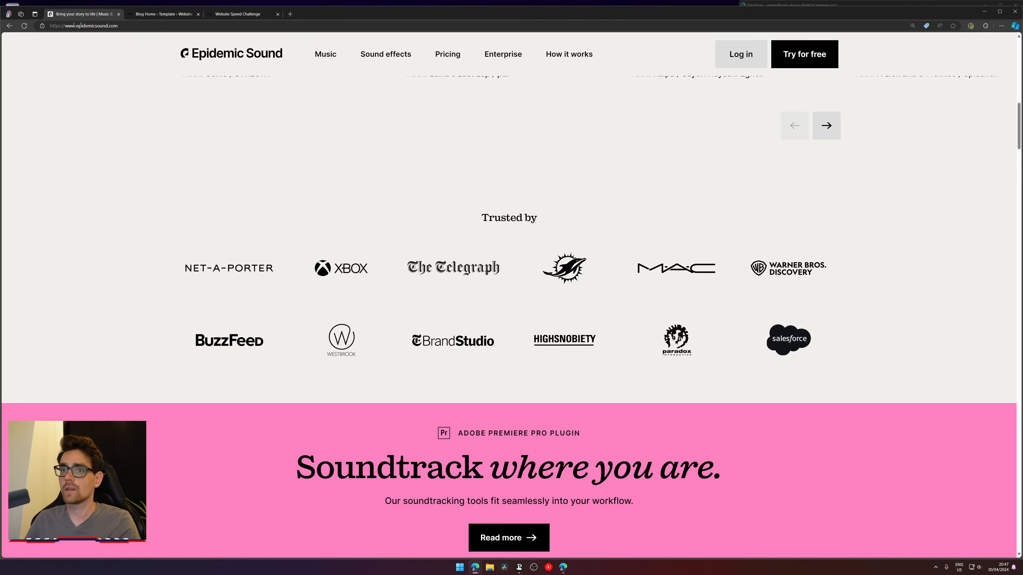
pyautogui.click(164, 15)
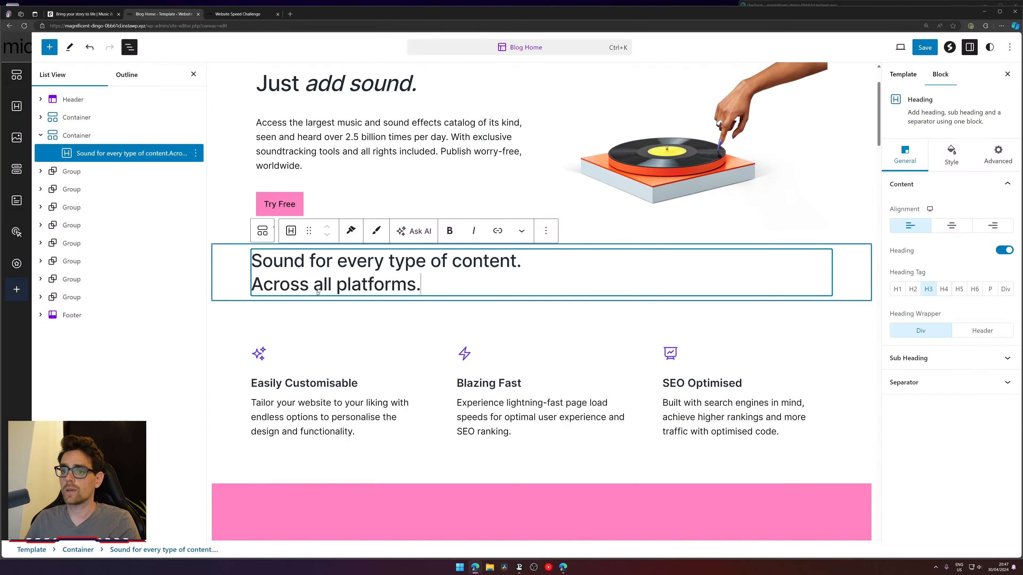
pyautogui.click(546, 230)
pyautogui.click(263, 283)
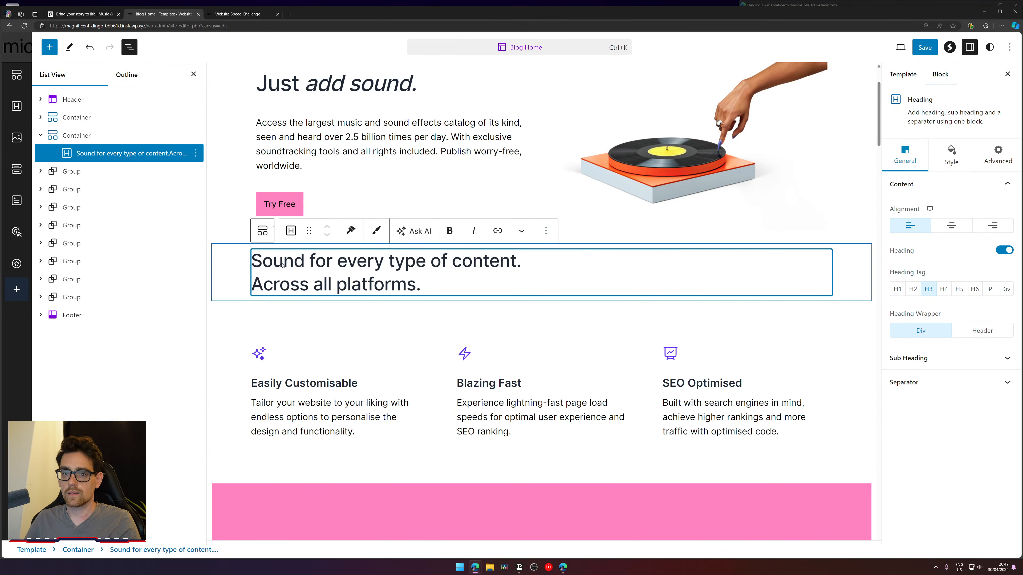
pyautogui.click(261, 233)
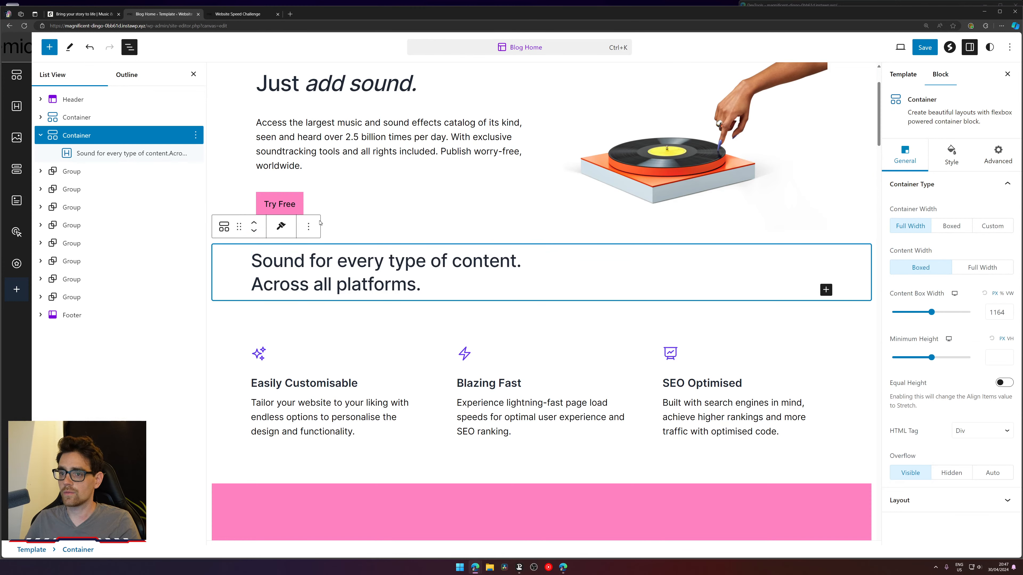
pyautogui.click(309, 226)
pyautogui.click(321, 312)
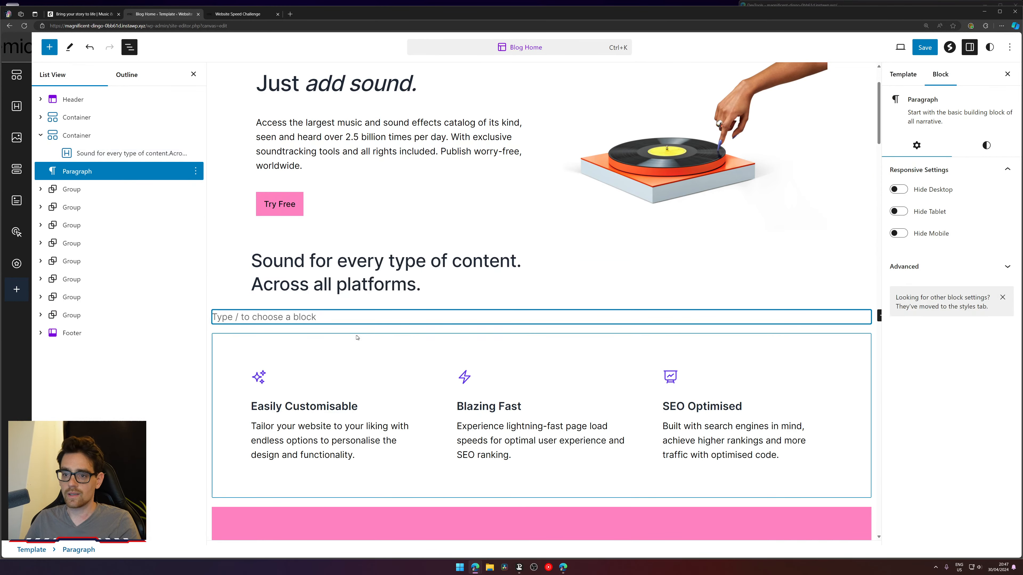
pyautogui.write('/')
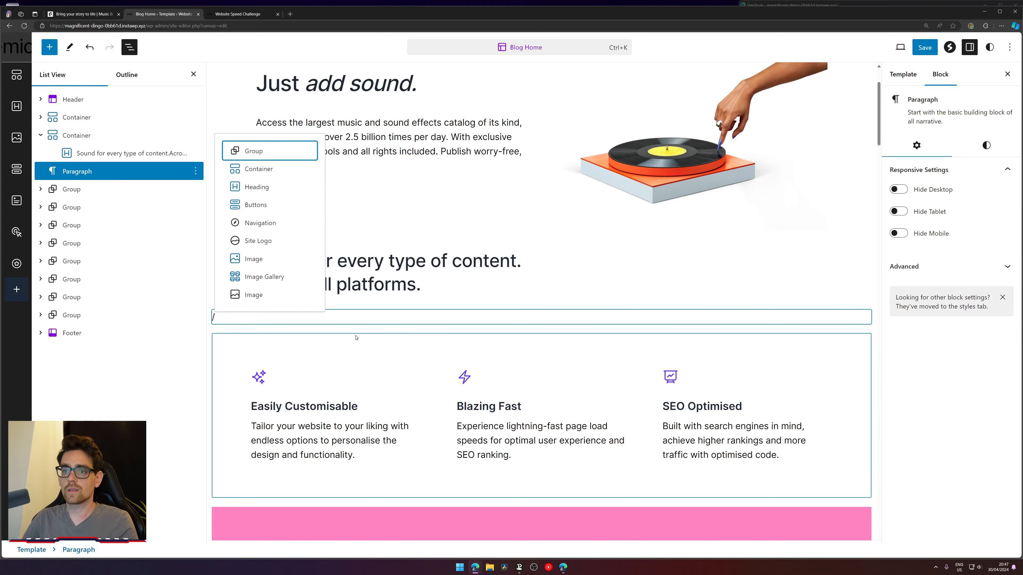
pyautogui.press('Down')
pyautogui.press('Return')
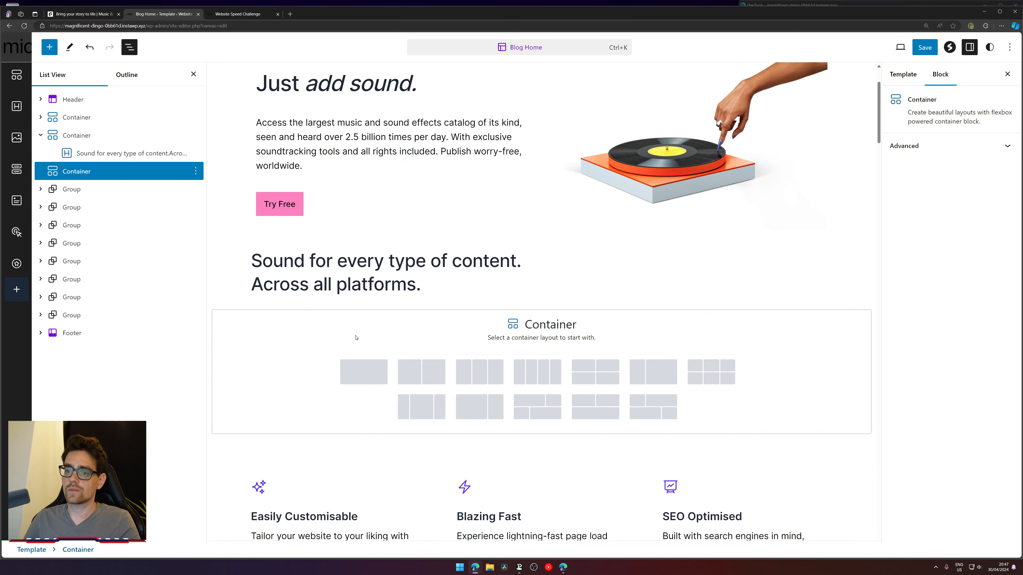
pyautogui.click(84, 14)
pyautogui.click(161, 13)
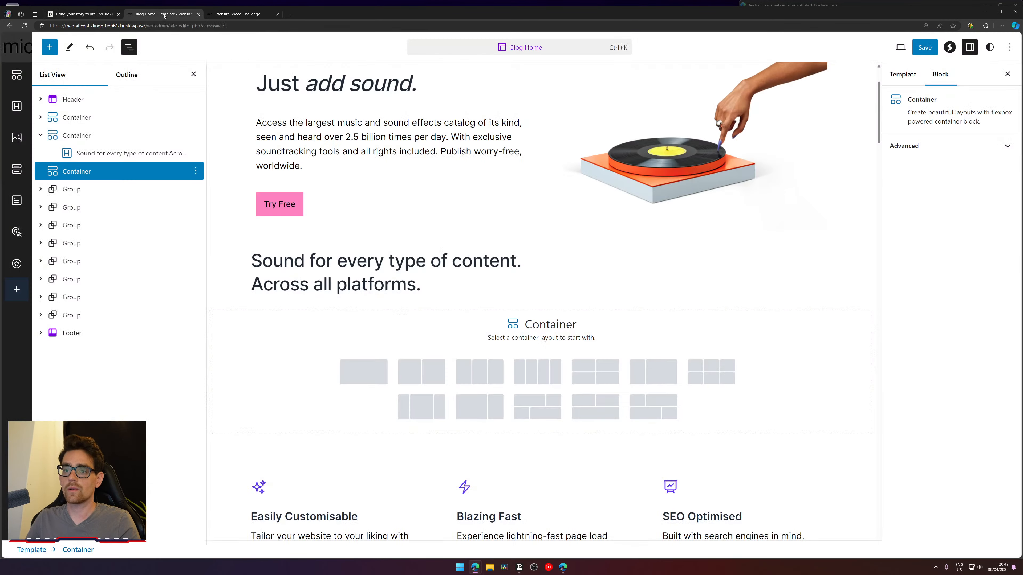
pyautogui.click(372, 365)
# - Add a heading block reading "Trusted by" inside the new empty container
pyautogui.click(541, 329)
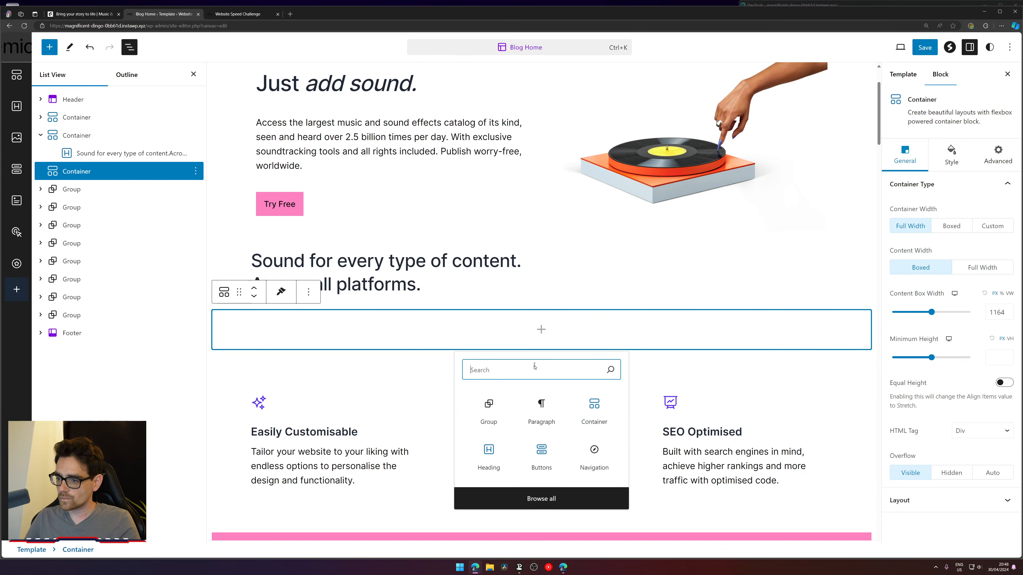
pyautogui.write('heading')
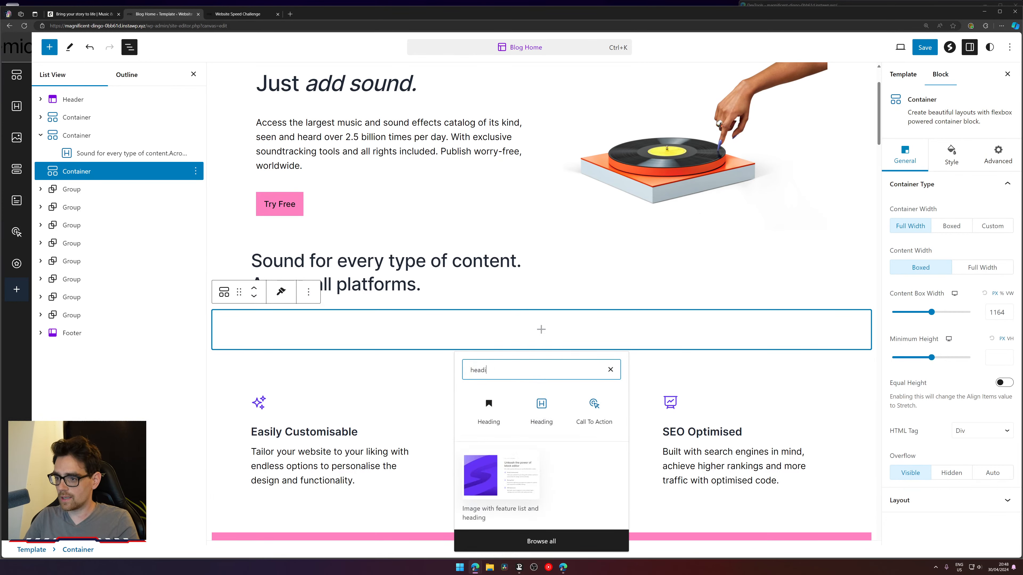
pyautogui.click(535, 424)
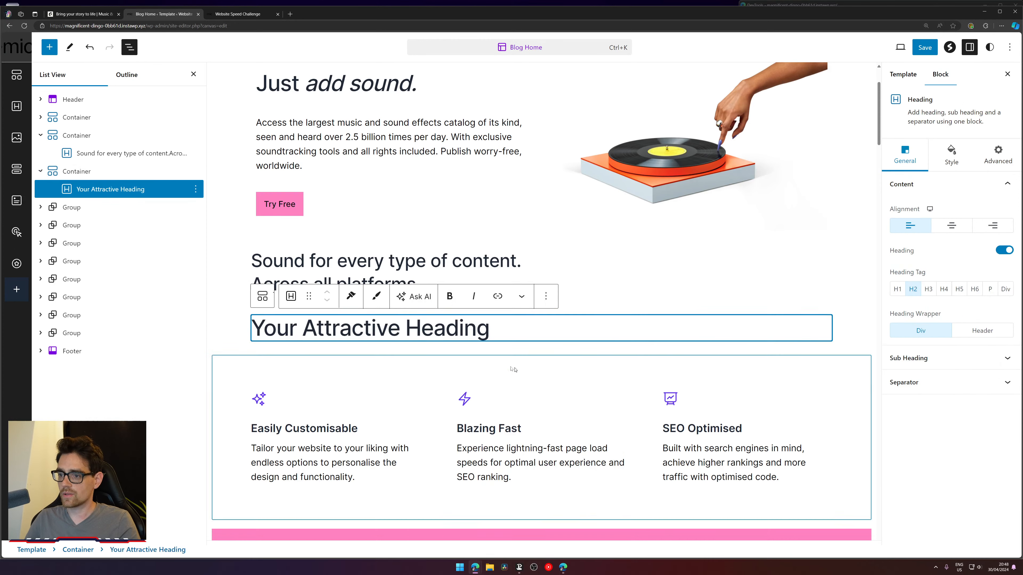
pyautogui.tripleClick(458, 336)
pyautogui.write('Treus')
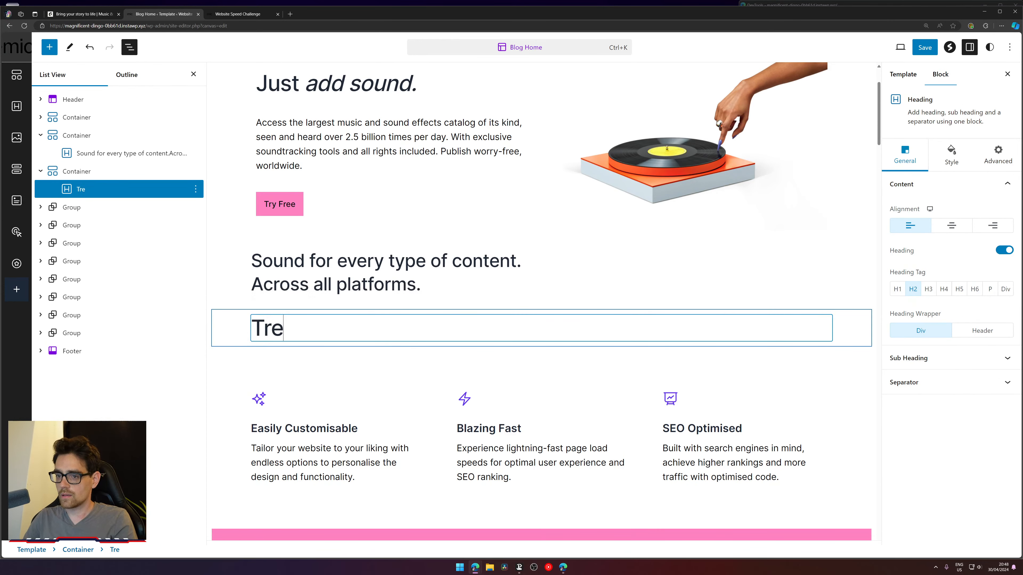
pyautogui.press('BackSpace')
pyautogui.press('BackSpace')
pyautogui.press('BackSpace')
pyautogui.write('usted by')
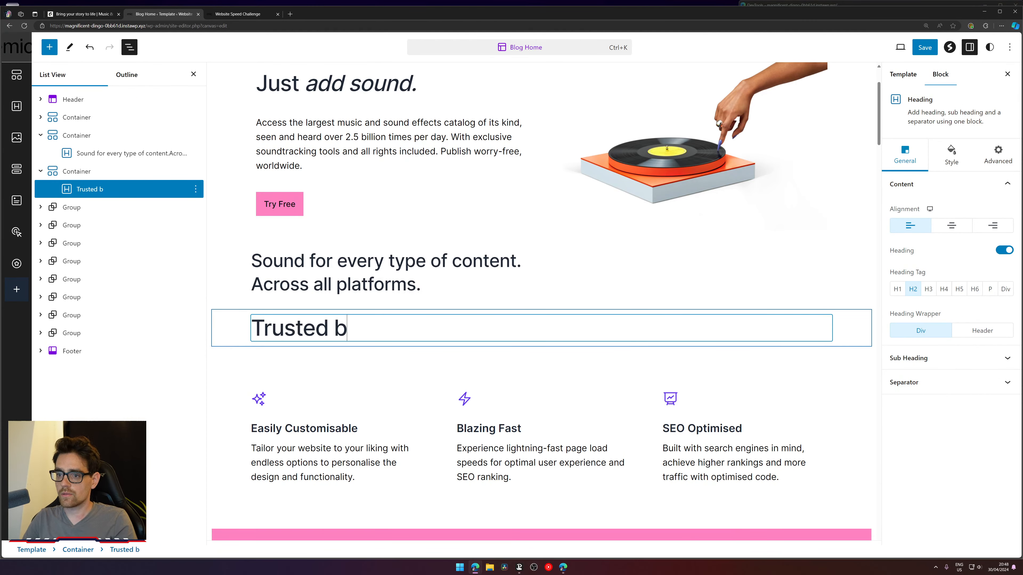
# - Centre the "Trusted by" heading and set its heading tag to H6
pyautogui.click(951, 226)
pyautogui.tripleClick(555, 329)
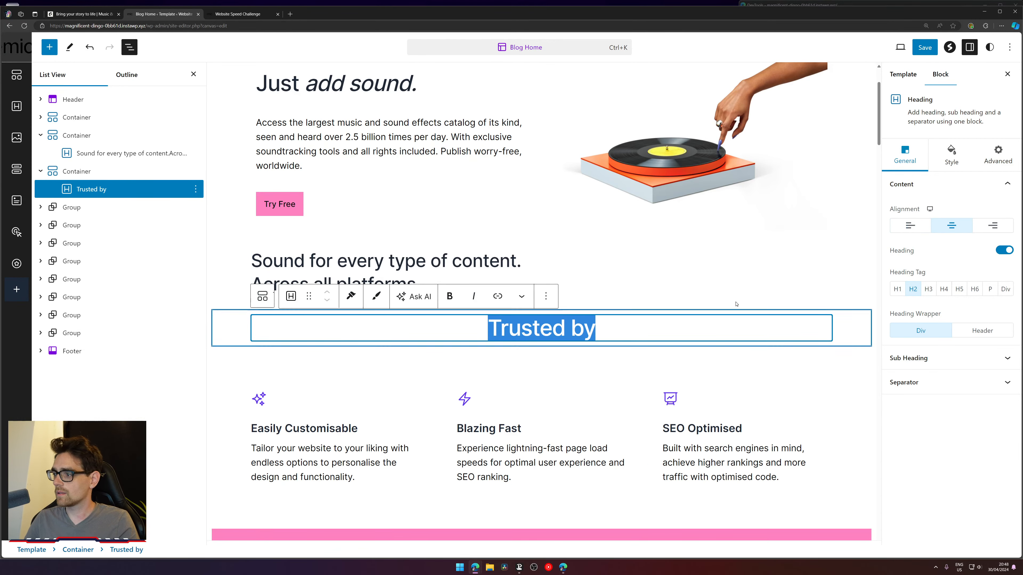
pyautogui.click(945, 289)
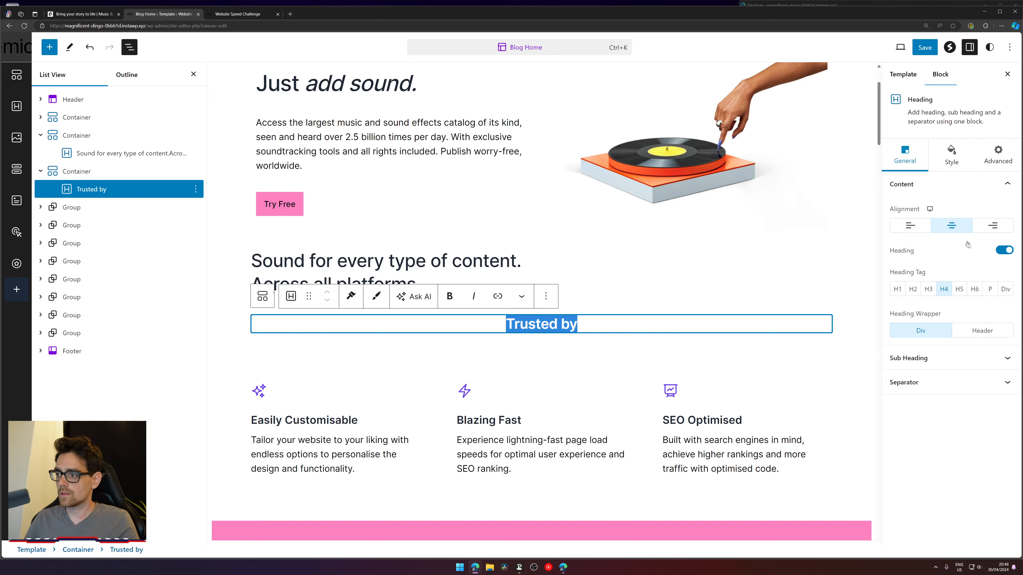
pyautogui.click(974, 289)
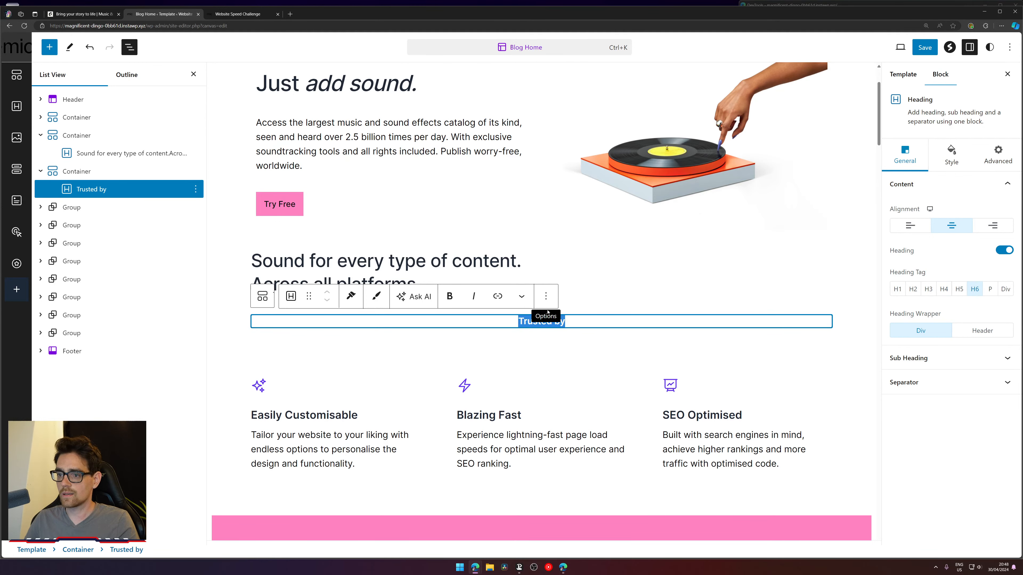
# - Insert an Image Gallery block below the "Trusted by" heading in the same container
pyautogui.click(546, 297)
pyautogui.click(570, 381)
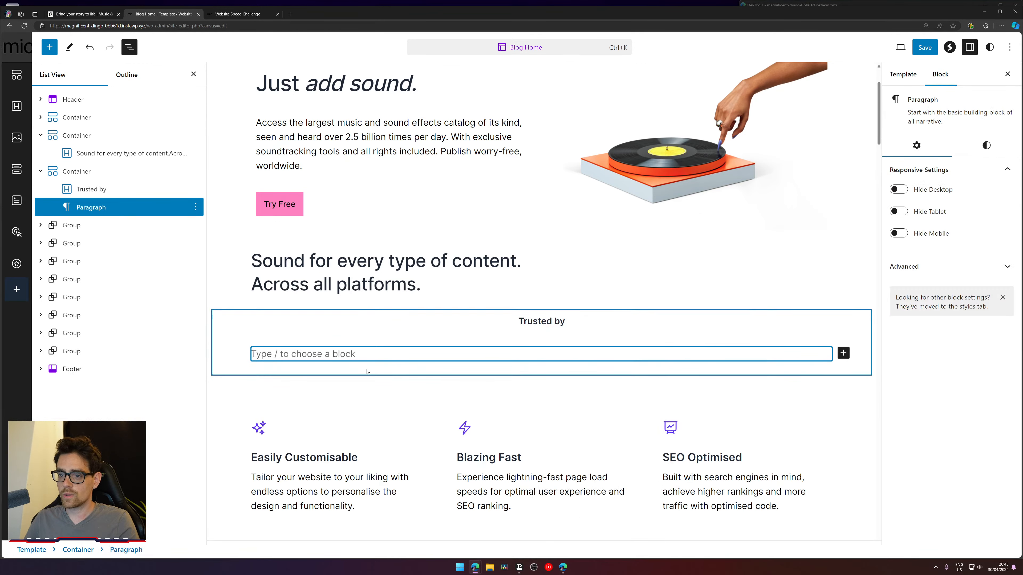
pyautogui.write('/')
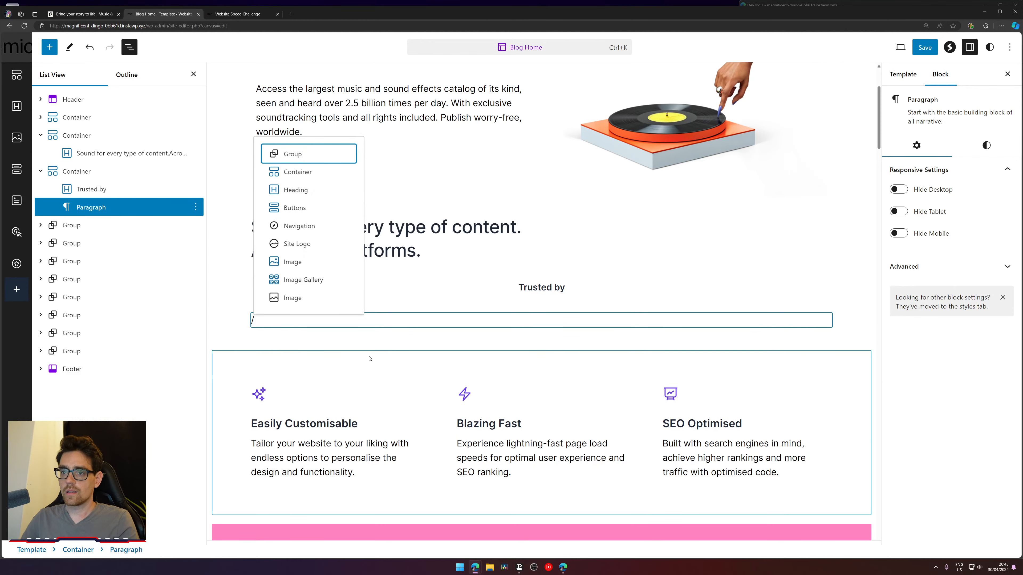
pyautogui.press('Down')
pyautogui.press('Down')
pyautogui.press('Down')
pyautogui.press('Down')
pyautogui.press('Down')
pyautogui.press('Down')
pyautogui.press('Down')
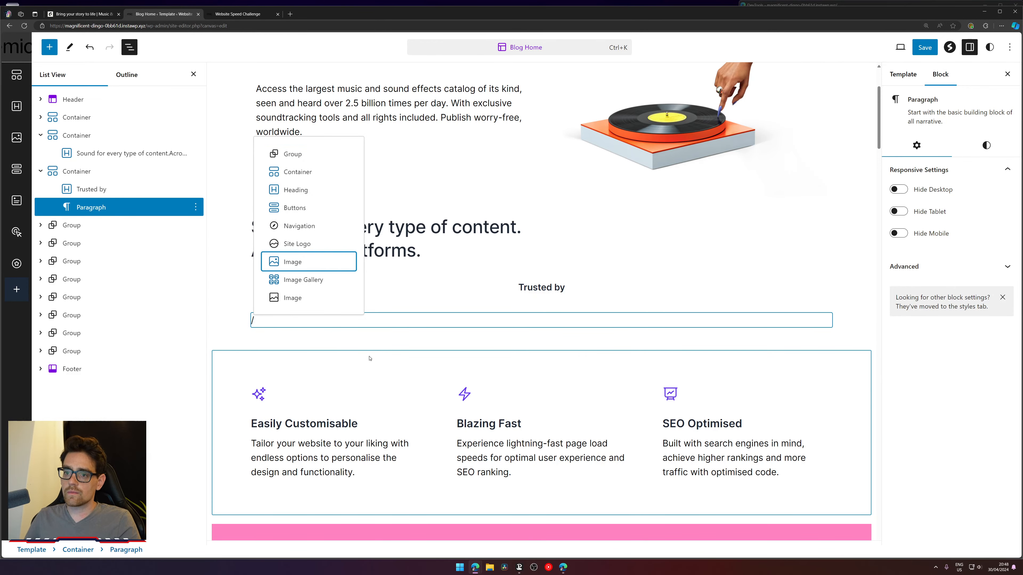
pyautogui.press('Return')
# - Start a gallery from the media library by selecting the NET-A-PORTER and XBOX logos, following the logo order on the Epidemic Sound page
pyautogui.click(541, 379)
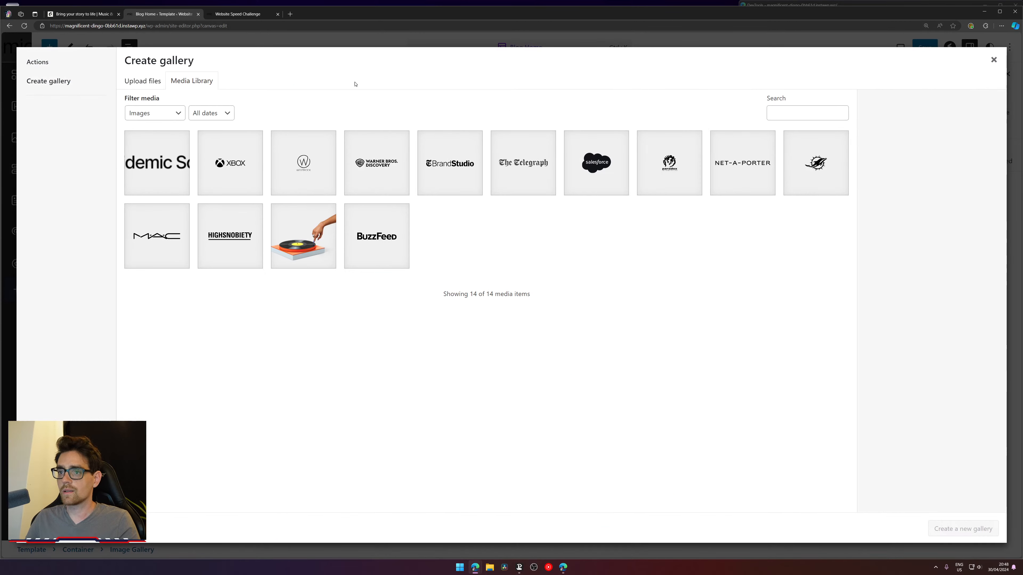
pyautogui.click(77, 15)
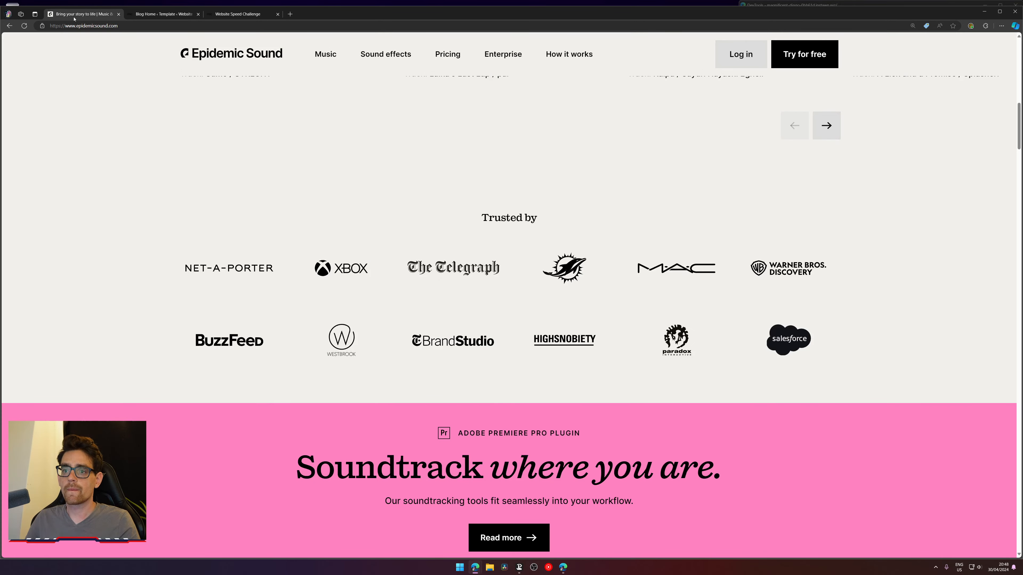
pyautogui.click(163, 14)
pyautogui.click(738, 172)
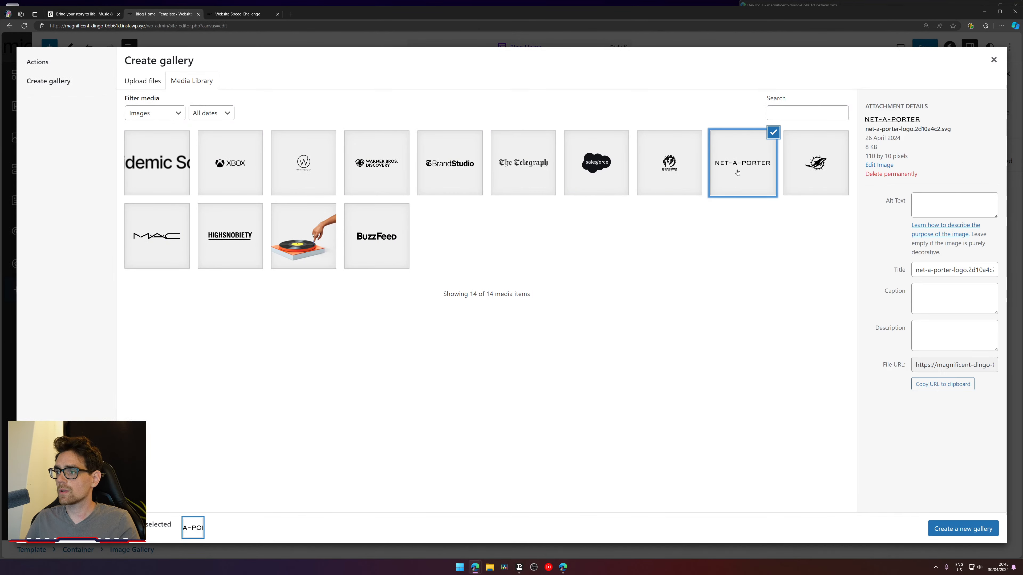
pyautogui.click(96, 9)
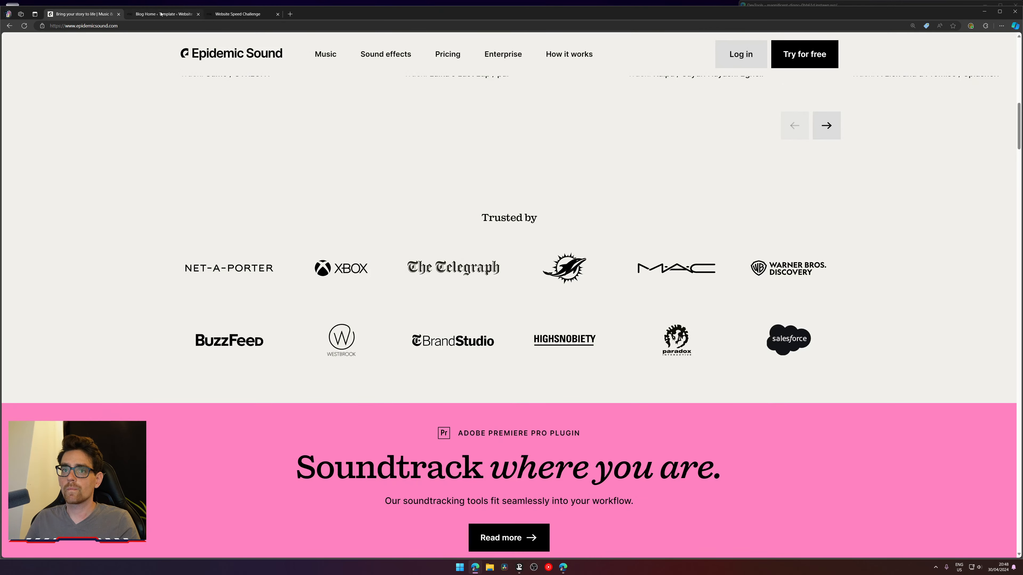
pyautogui.click(163, 14)
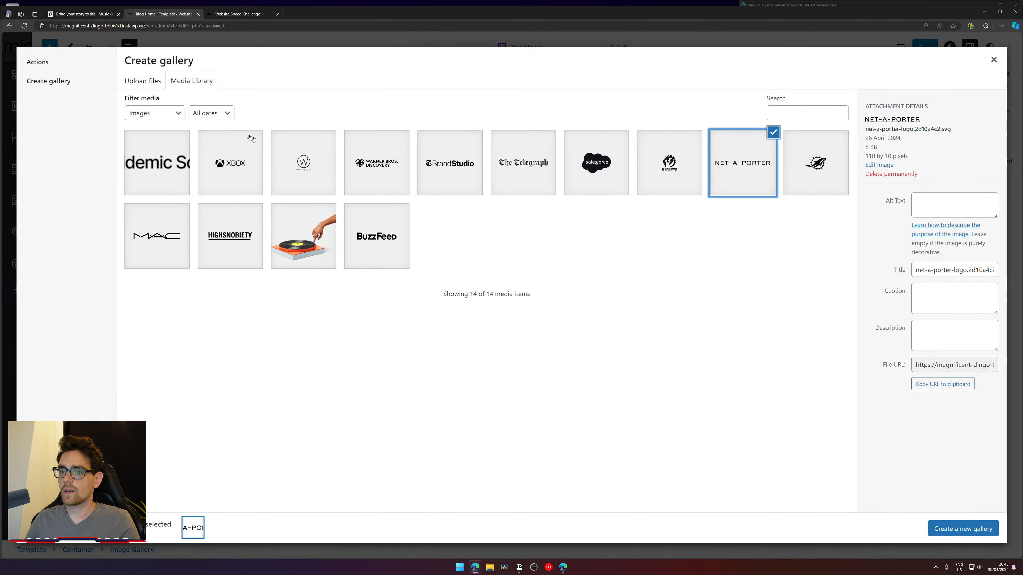
pyautogui.click(242, 154)
pyautogui.click(98, 14)
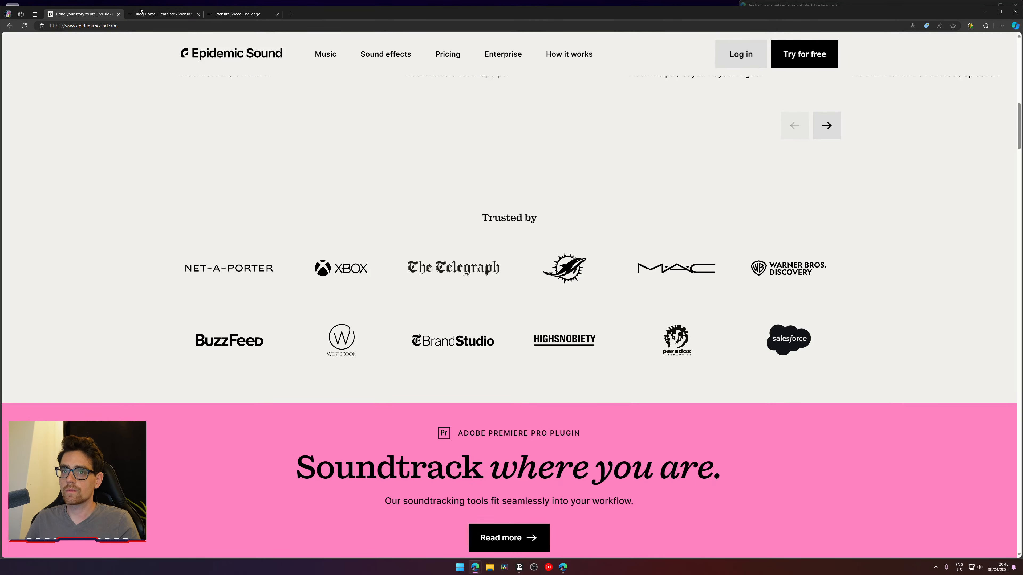
pyautogui.click(163, 14)
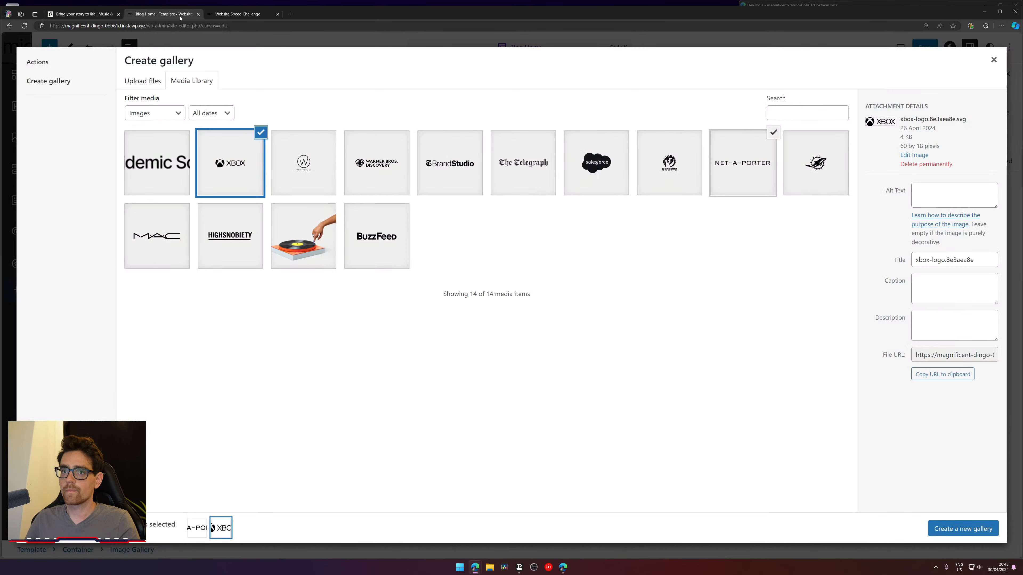
# - Select the remaining brand logos, leaving out the Epidemic Sound logo and the turntable picture, and insert them all as a new gallery
pyautogui.click(326, 167)
pyautogui.click(371, 177)
pyautogui.click(441, 188)
pyautogui.click(520, 177)
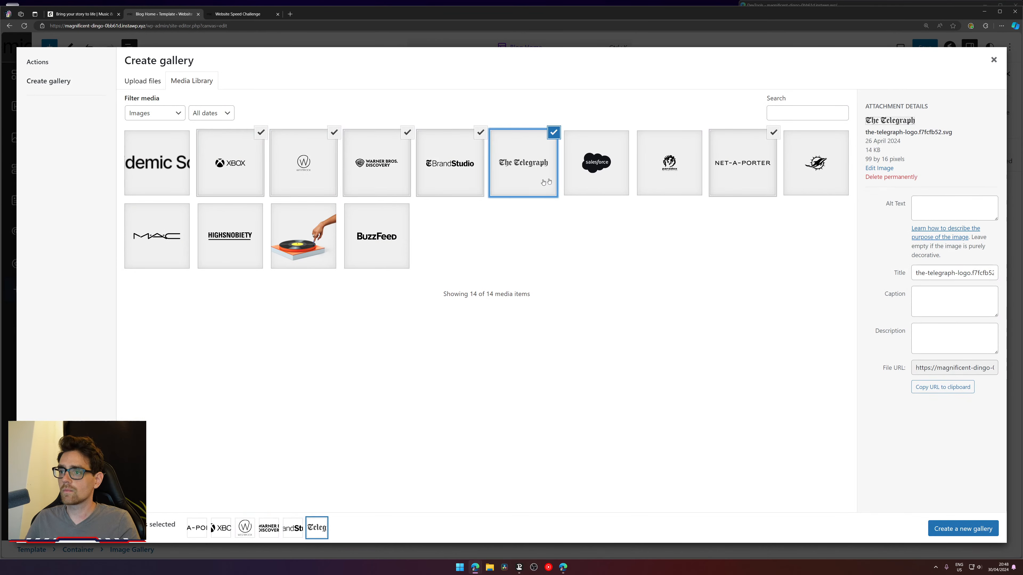
pyautogui.click(596, 178)
pyautogui.click(669, 177)
pyautogui.click(816, 178)
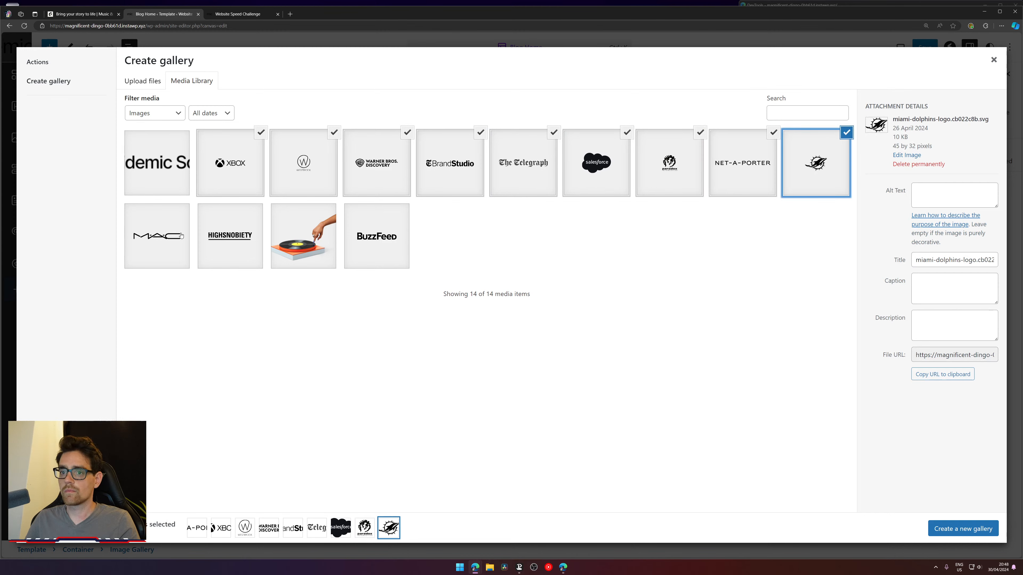
pyautogui.click(181, 236)
pyautogui.click(230, 236)
pyautogui.click(376, 237)
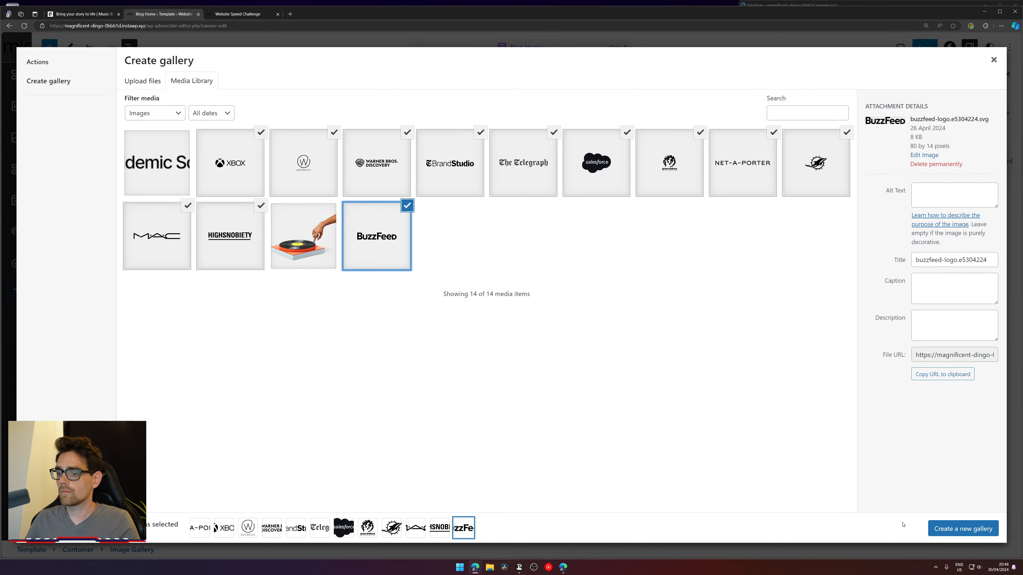
pyautogui.click(958, 523)
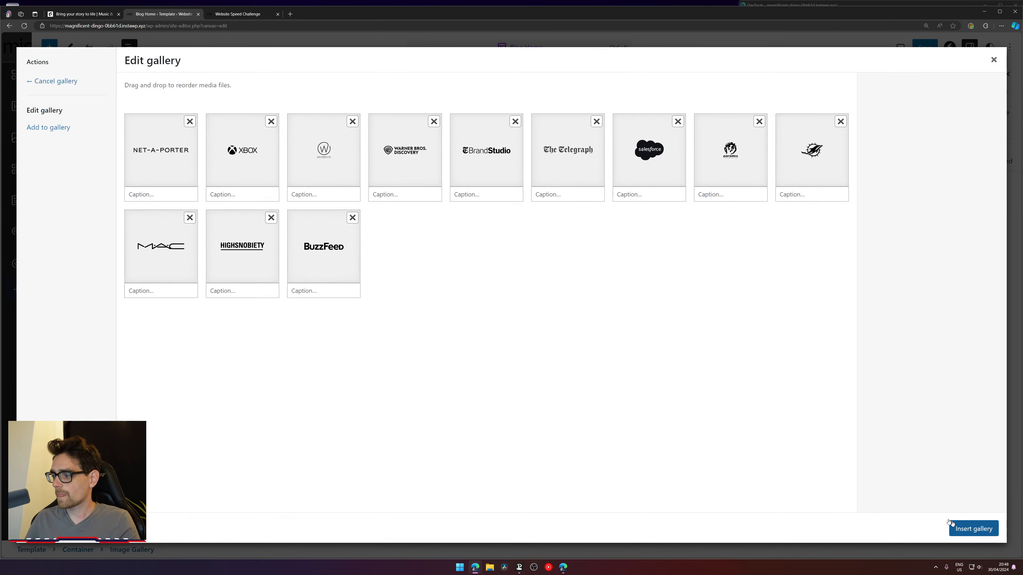
pyautogui.click(973, 529)
# - Try the Tiled layout type on the logo gallery
pyautogui.scroll(-3, 525, 274)
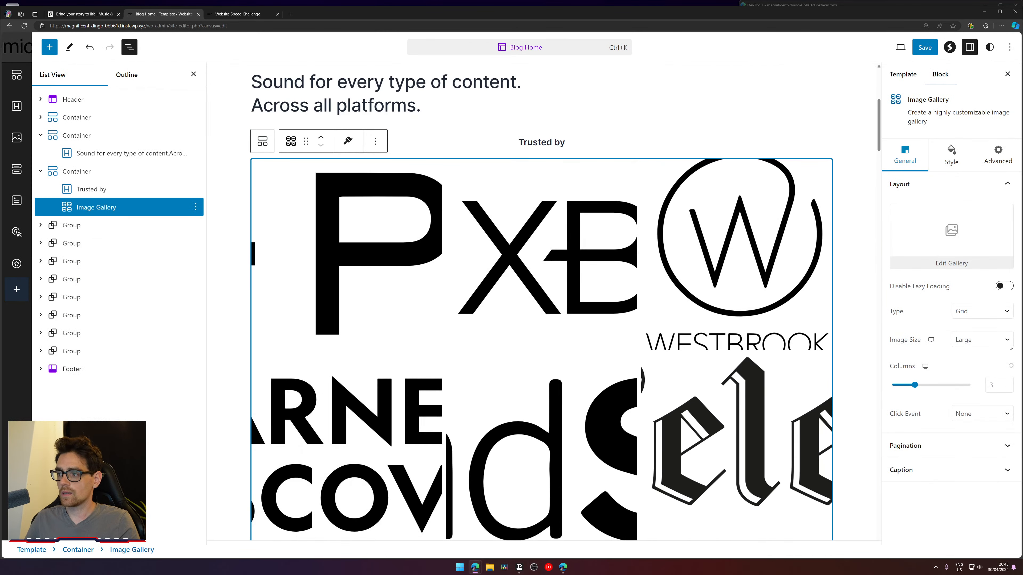
pyautogui.click(977, 314)
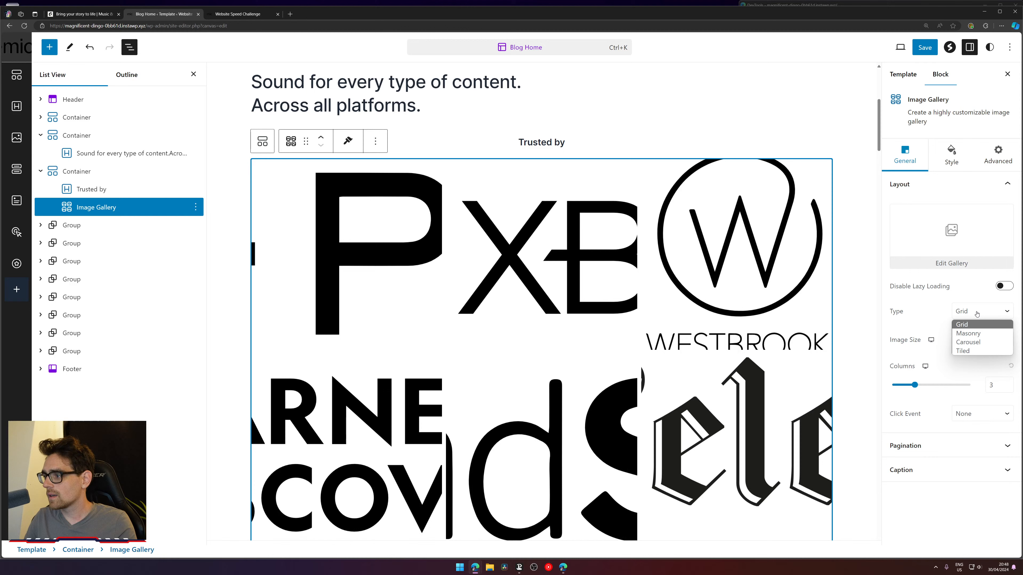
pyautogui.click(982, 351)
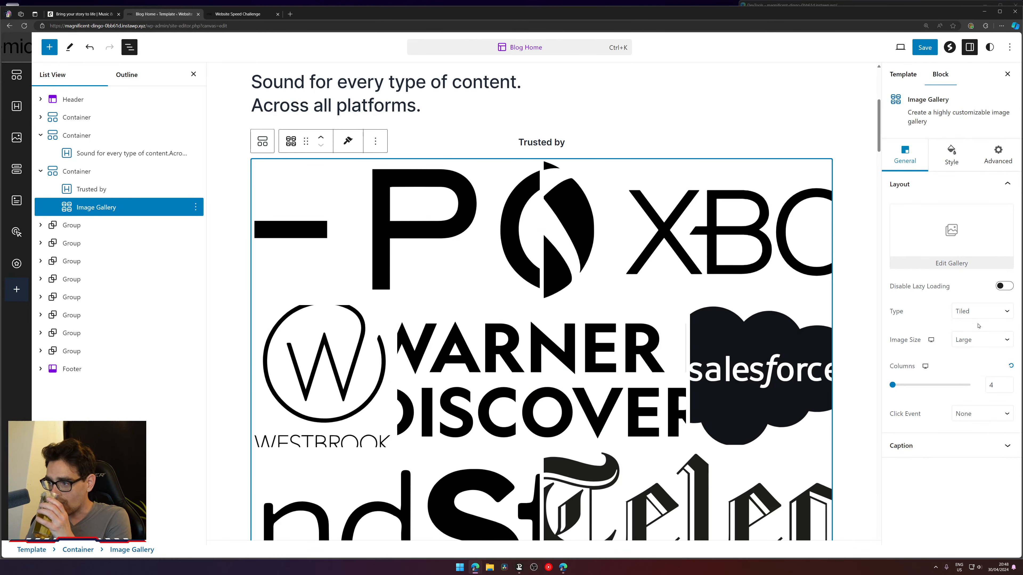
# - Set the logo gallery's image size to Thumbnail
pyautogui.click(982, 342)
pyautogui.click(983, 364)
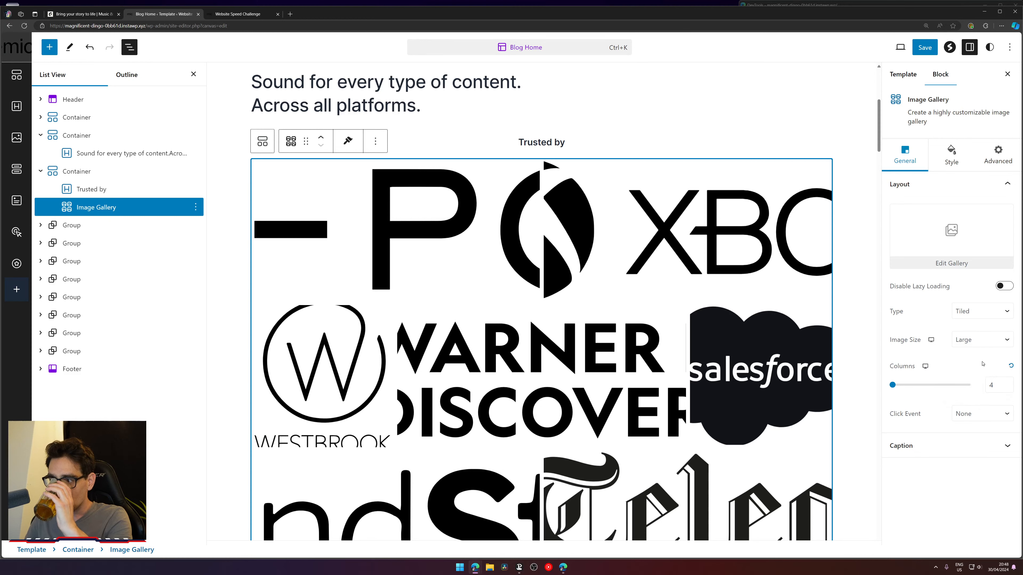
pyautogui.click(986, 338)
pyautogui.click(987, 349)
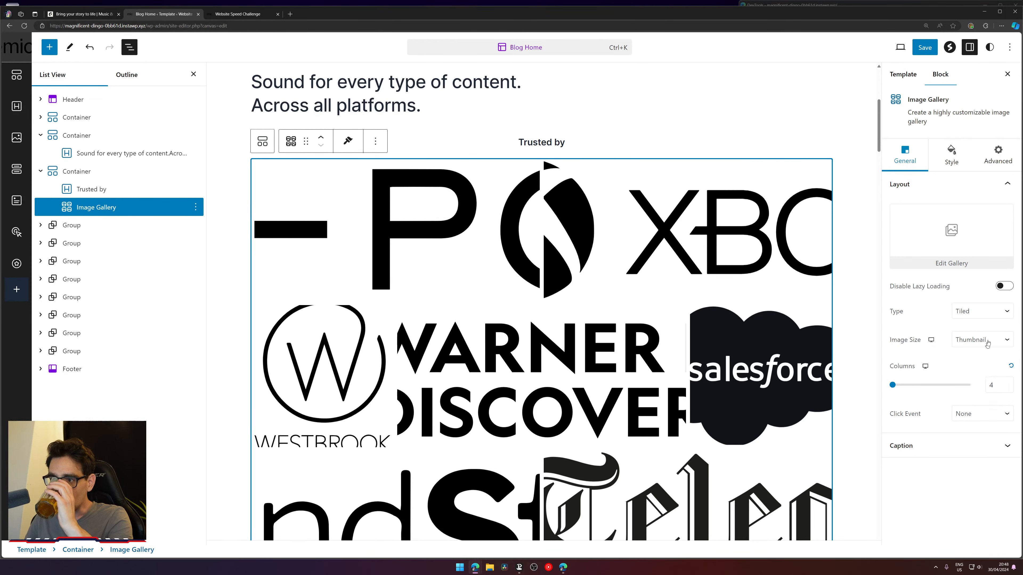
# - Switch the logo gallery's layout type back to Grid and set it to 8 columns
pyautogui.click(987, 318)
pyautogui.click(985, 326)
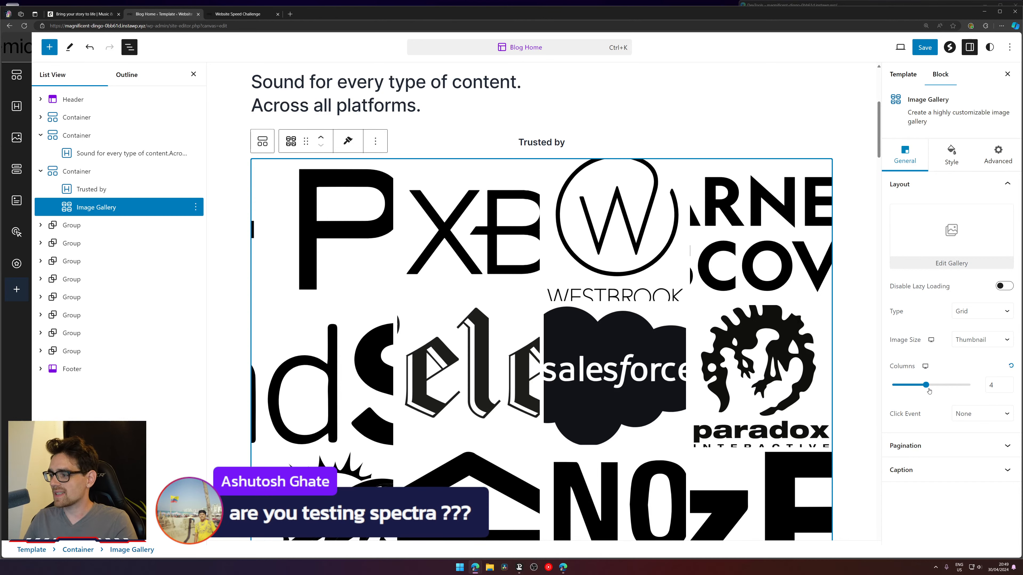
pyautogui.moveTo(929, 387); pyautogui.dragTo(969, 386)
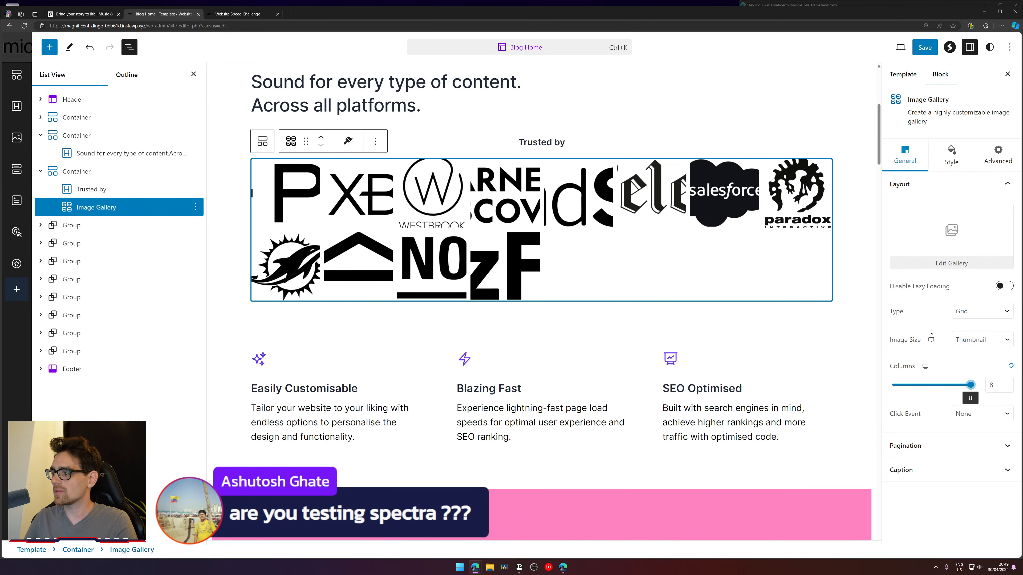
# - Examine the logo gallery's click event, image size and image style options
pyautogui.click(988, 417)
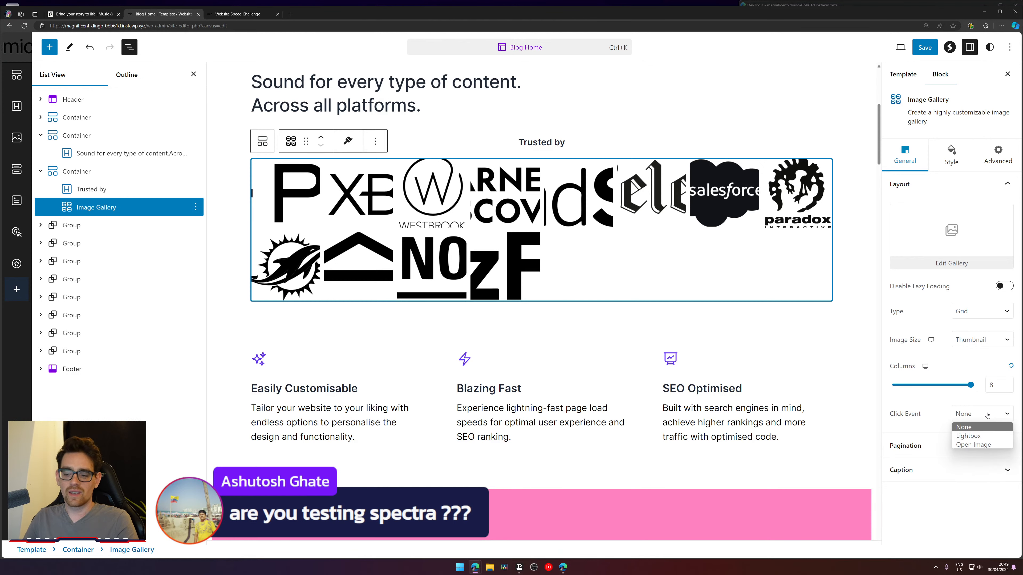
pyautogui.click(965, 496)
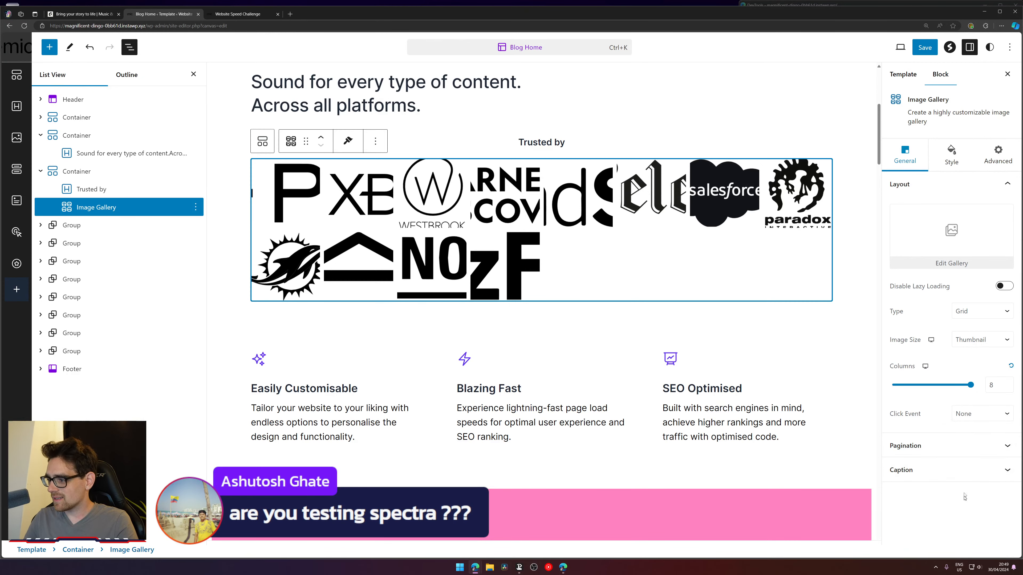
pyautogui.click(950, 162)
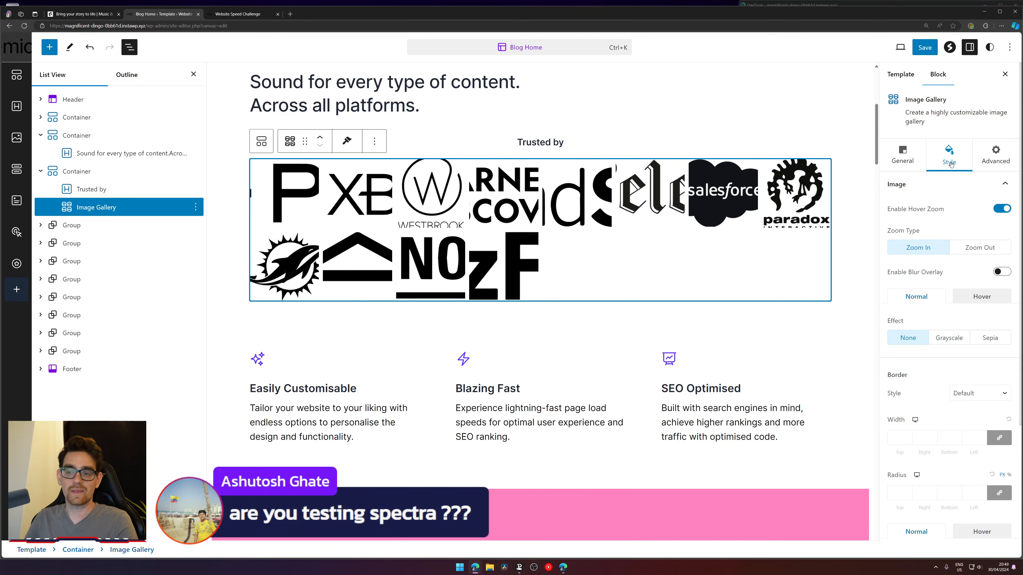
pyautogui.scroll(-2, 974, 265)
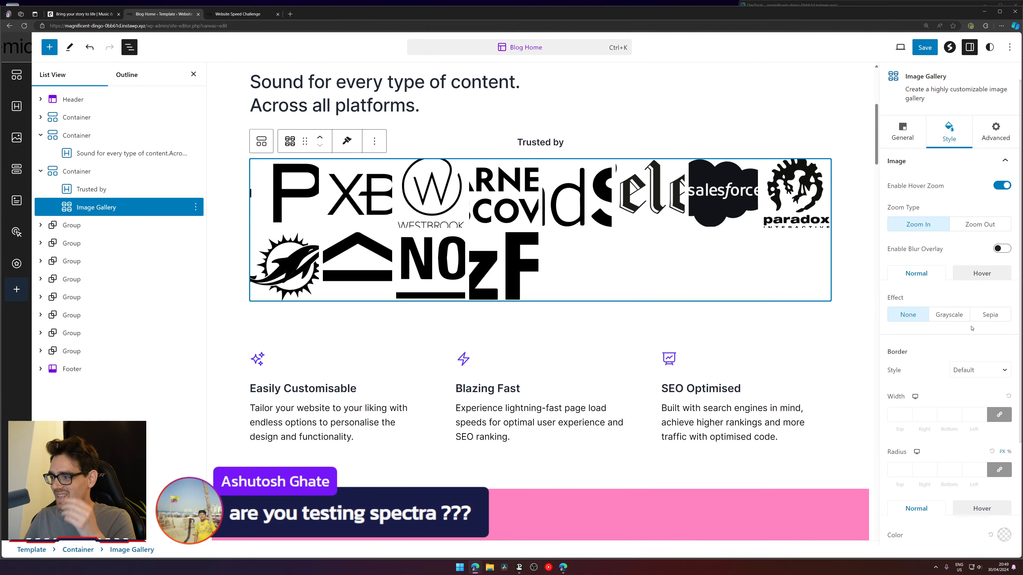
pyautogui.scroll(2, 971, 262)
pyautogui.click(905, 159)
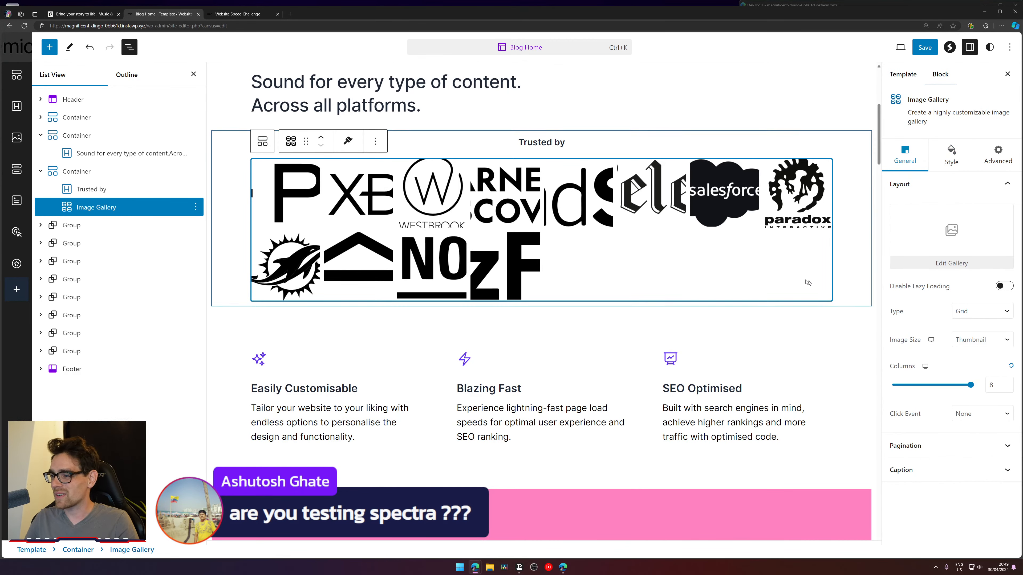
pyautogui.scroll(2, 685, 282)
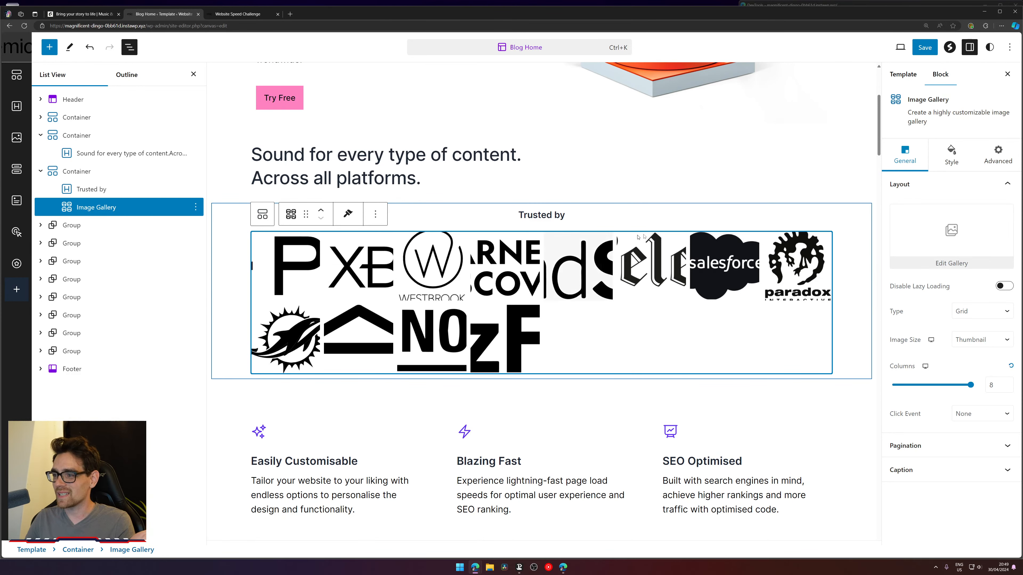
pyautogui.click(981, 346)
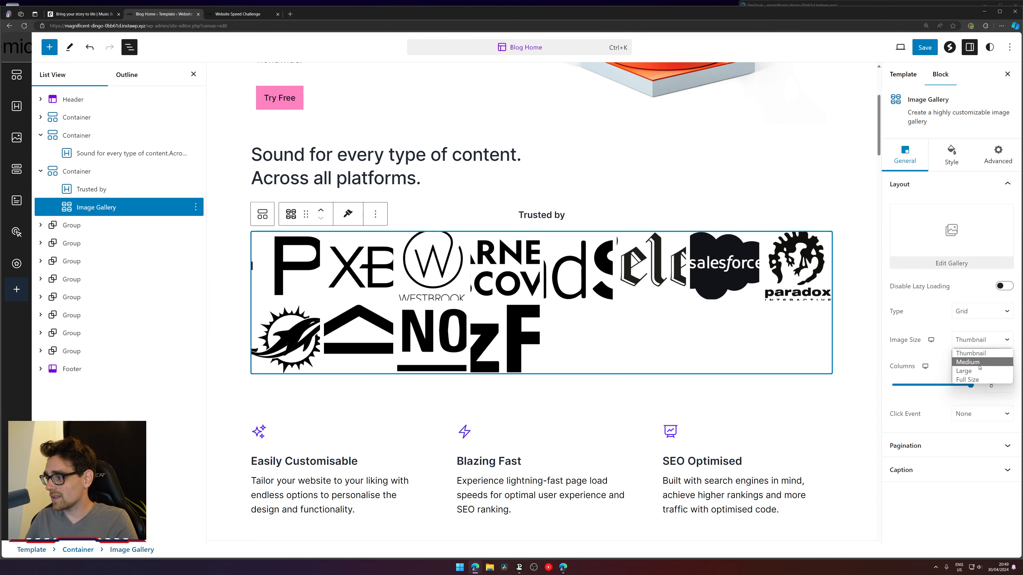
pyautogui.click(977, 353)
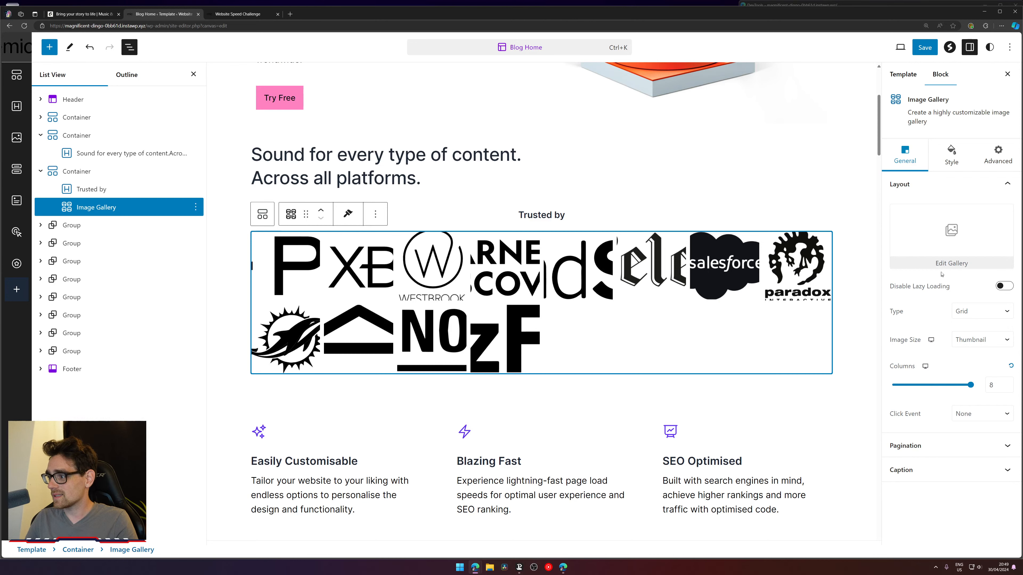
pyautogui.click(950, 170)
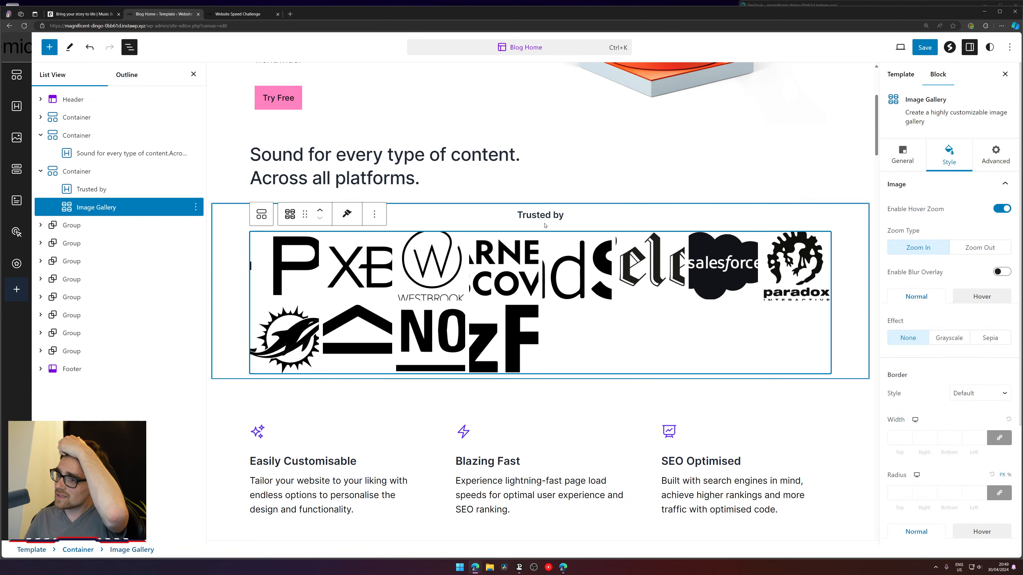
# - Insert a Container block between the "Trusted by" heading and the logo gallery
pyautogui.click(374, 213)
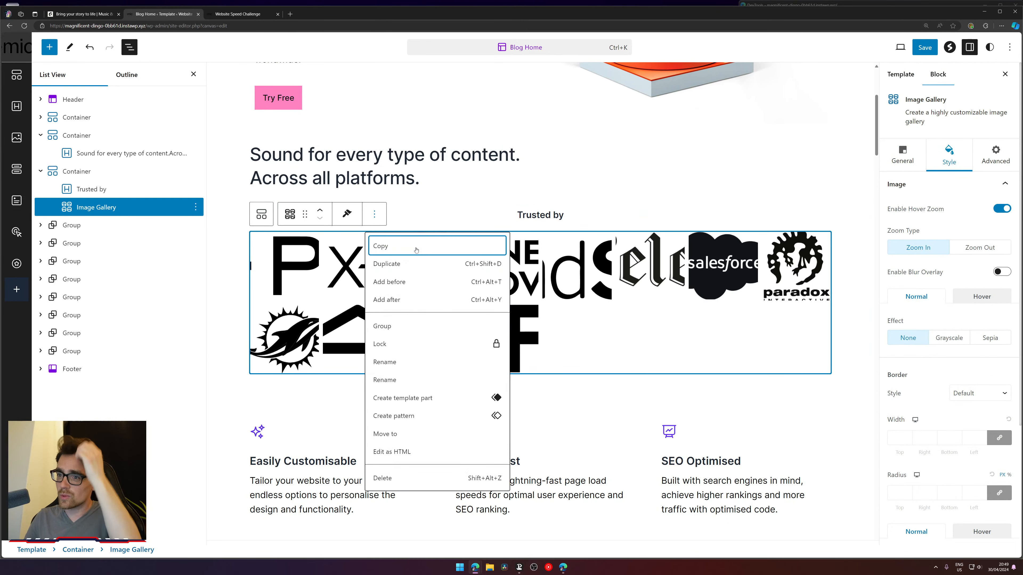
pyautogui.click(416, 290)
pyautogui.write('/cont')
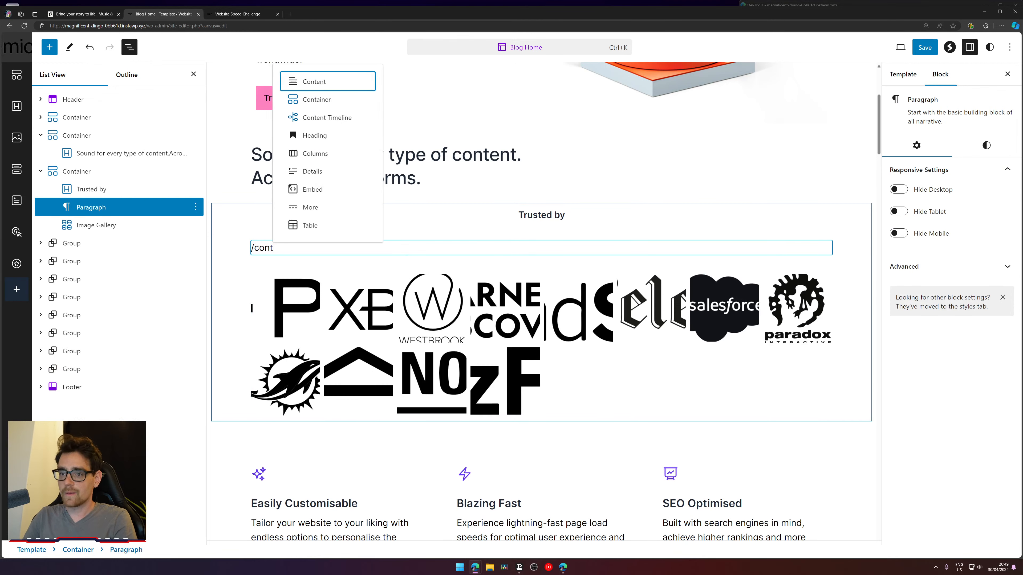
pyautogui.press('Down')
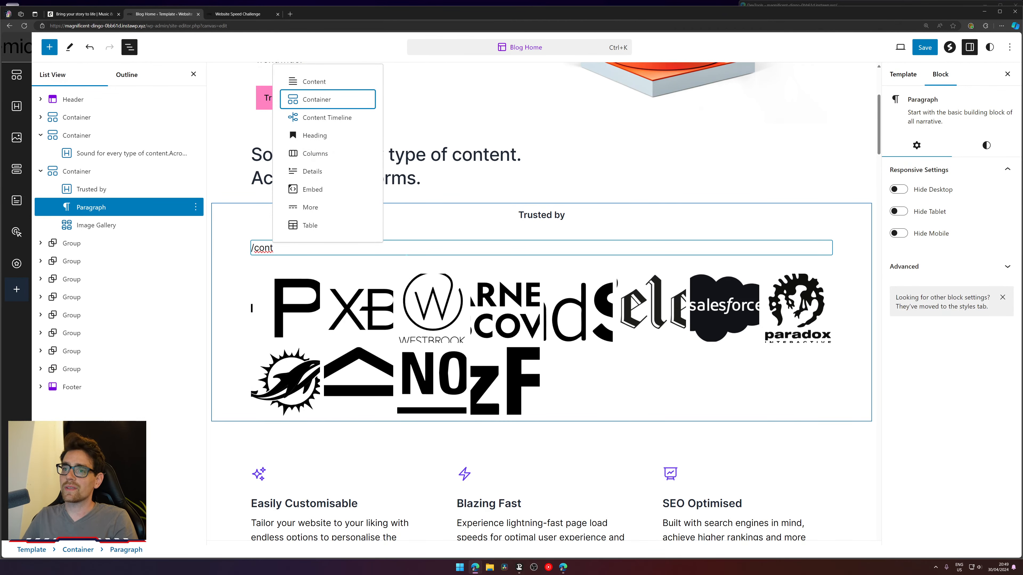
pyautogui.press('Return')
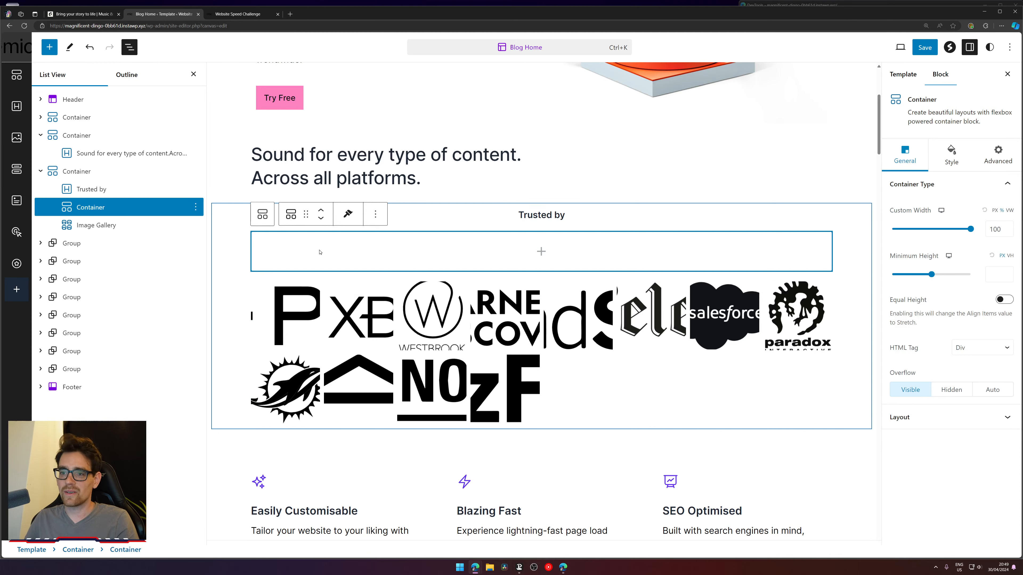
# - Add a Spectra Image block inside the new empty container above the logo gallery
pyautogui.click(541, 251)
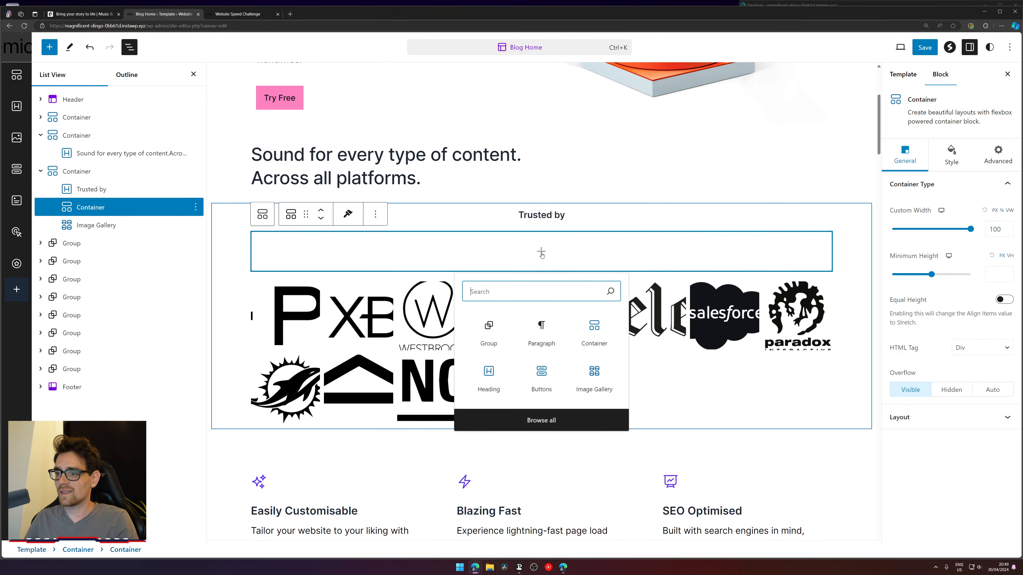
pyautogui.write('iamgeQA')
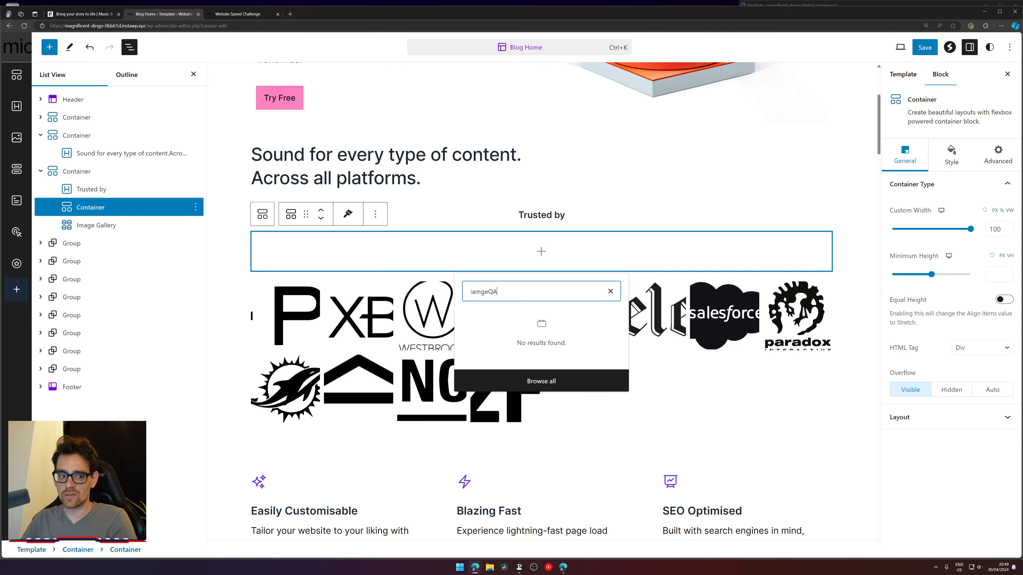
pyautogui.doubleClick(535, 297)
pyautogui.write('image')
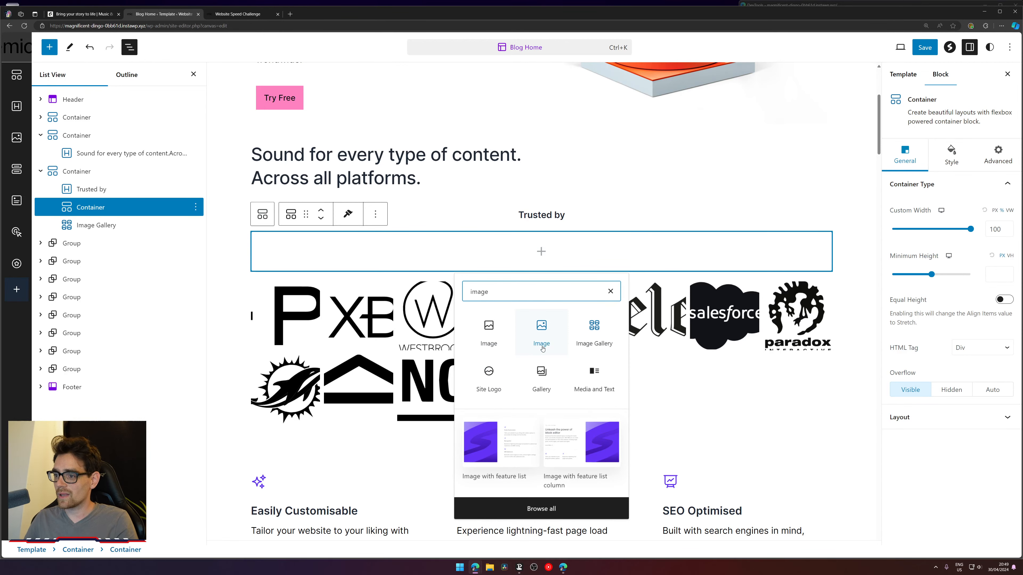
pyautogui.click(543, 349)
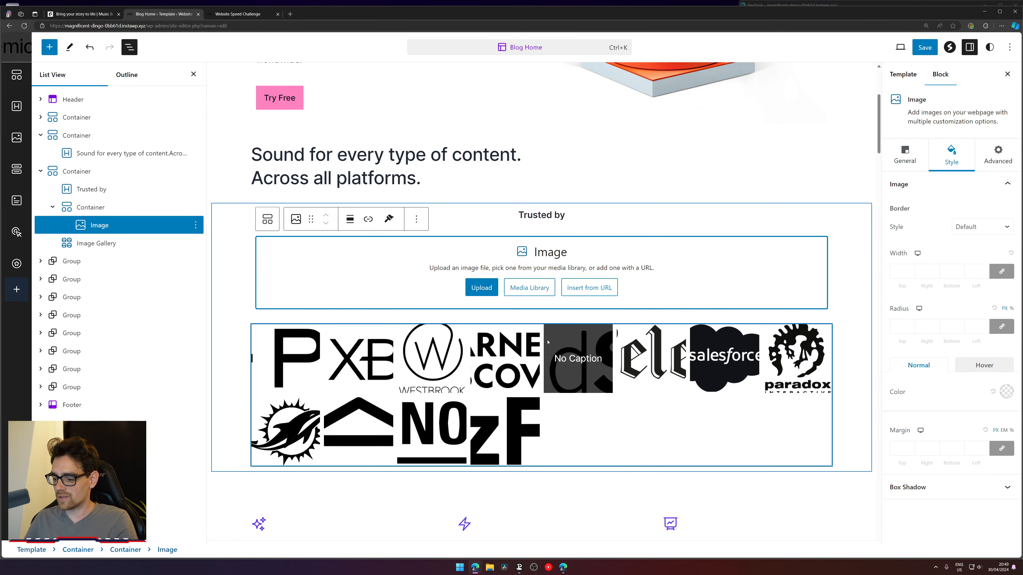
# - Fill the empty image block with the NET-A-PORTER logo from the media library and duplicate the block
pyautogui.click(542, 288)
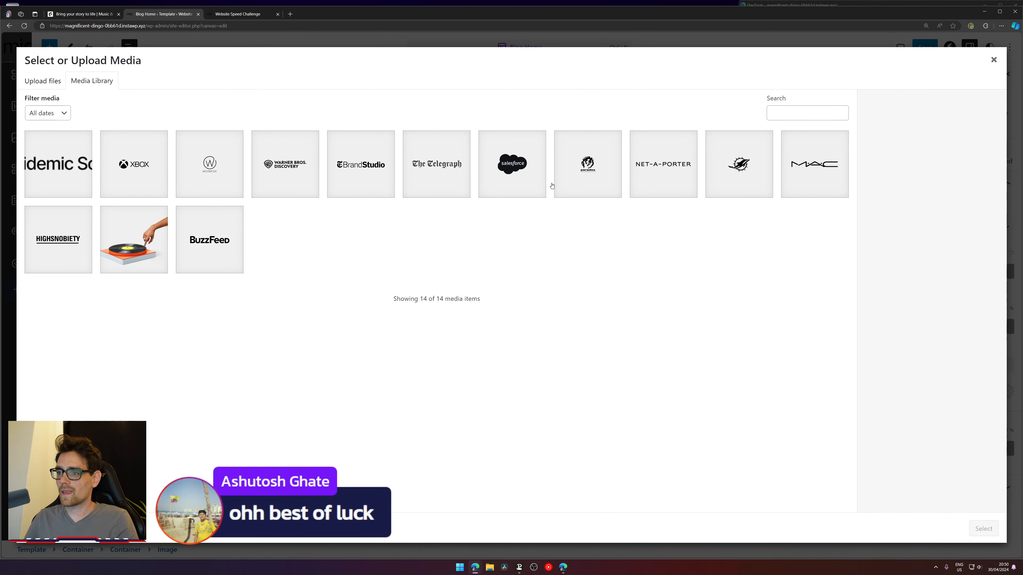
pyautogui.click(608, 194)
pyautogui.click(643, 185)
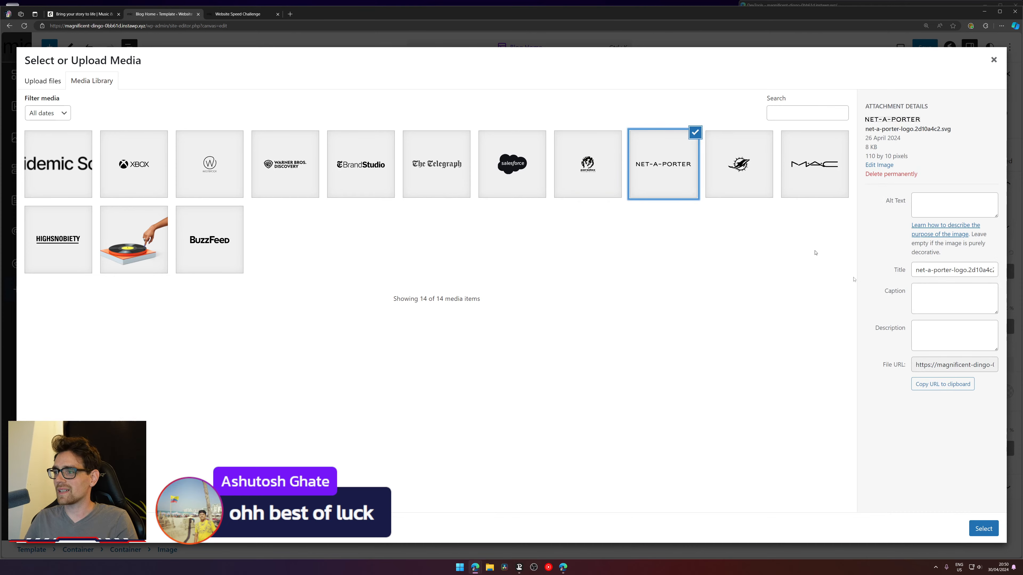
pyautogui.click(984, 528)
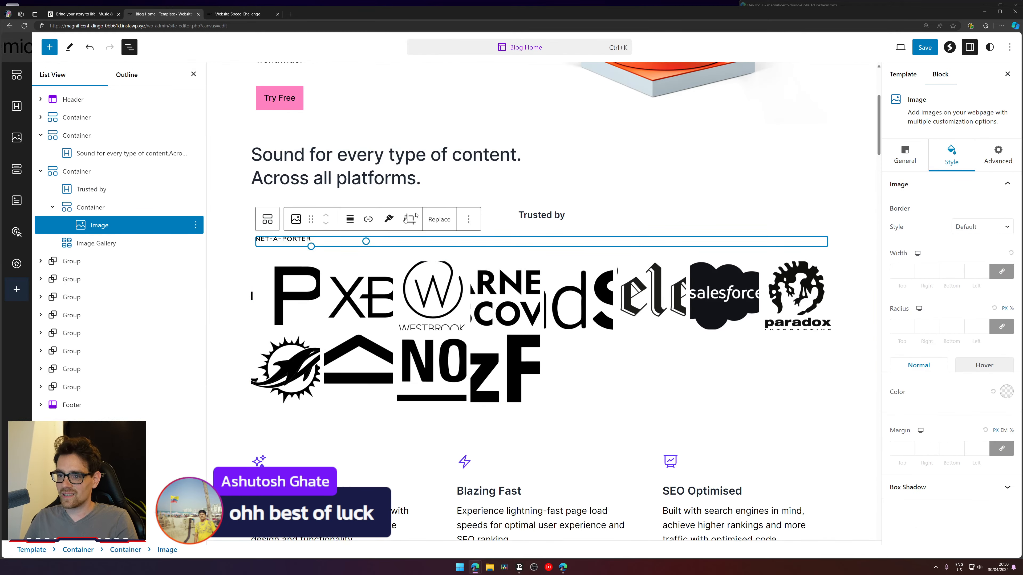
pyautogui.hotkey('ctrl', 'shift', 'd')
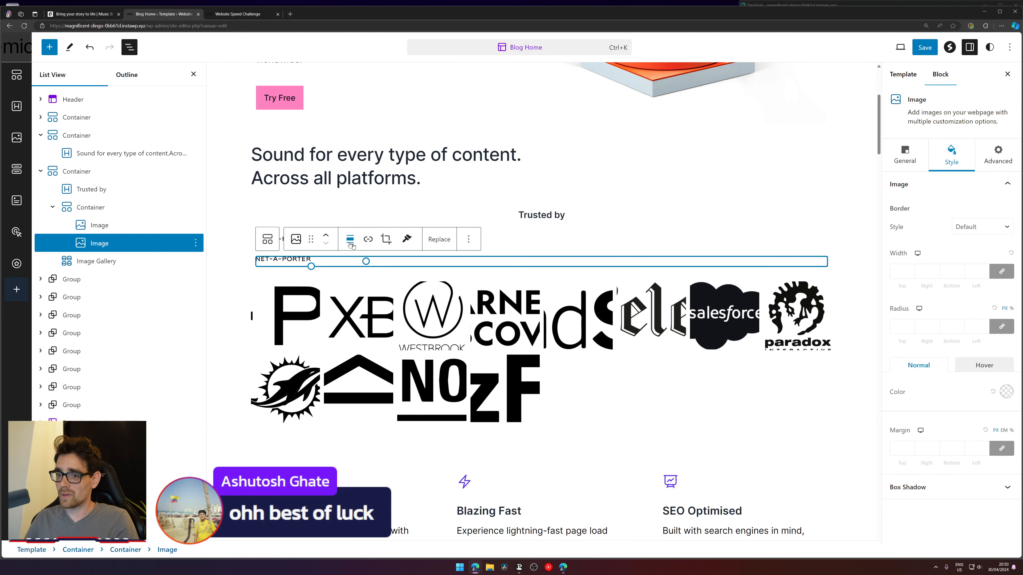
# - Review the logo gallery's style options and save the template
pyautogui.click(105, 261)
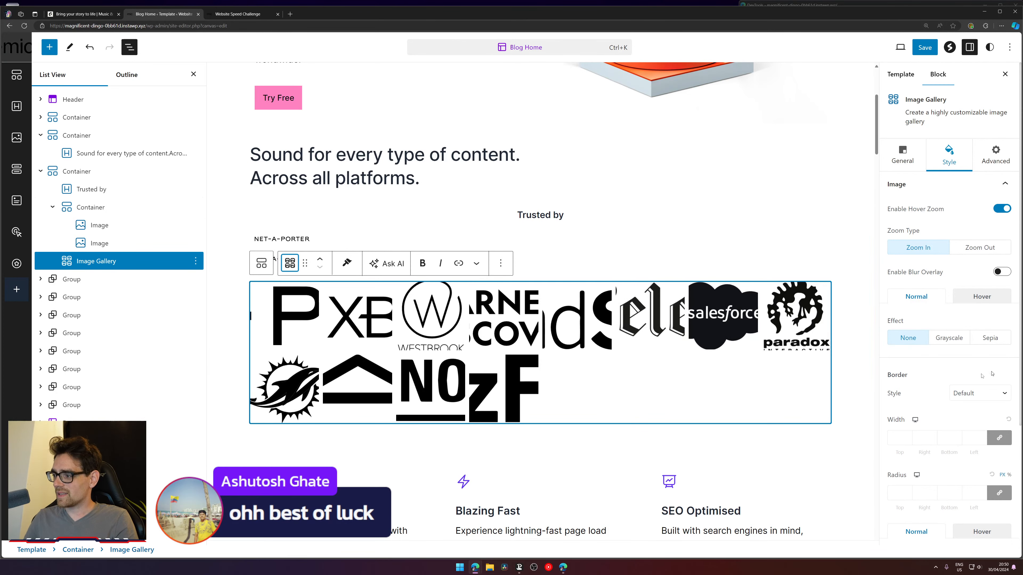
pyautogui.scroll(-3, 976, 223)
pyautogui.scroll(3, 976, 223)
pyautogui.scroll(-3, 962, 258)
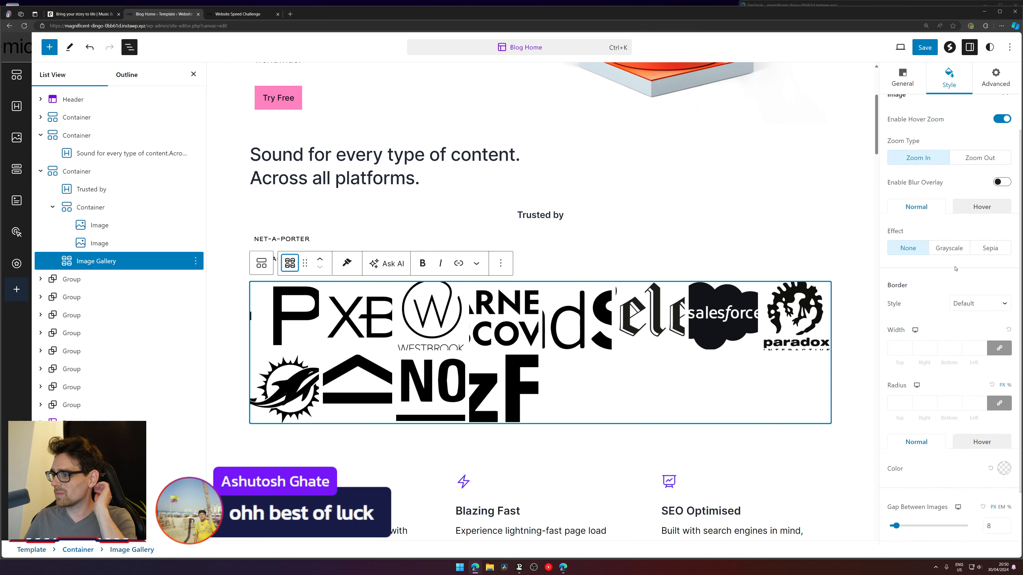
pyautogui.scroll(5, 806, 282)
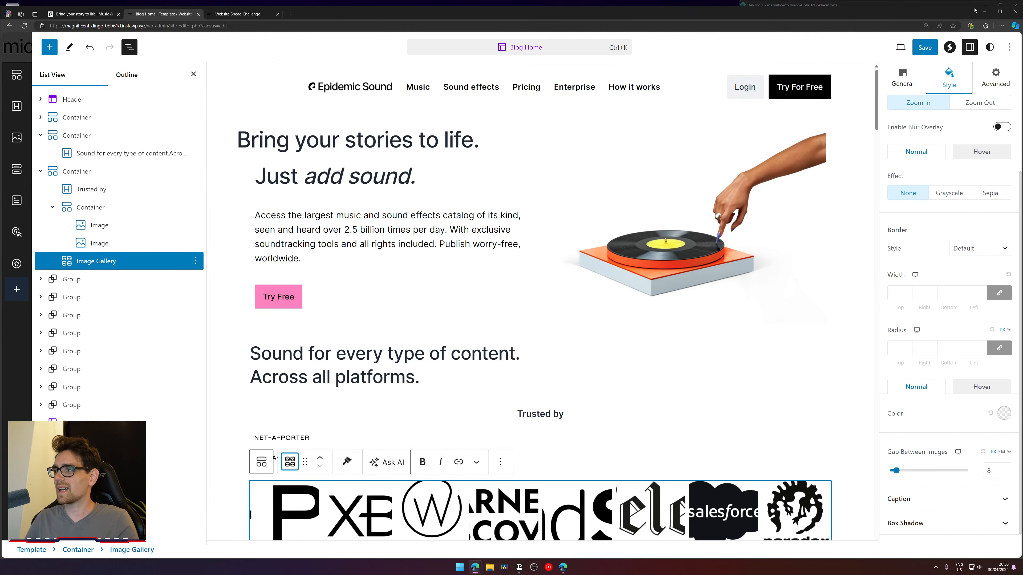
pyautogui.click(924, 47)
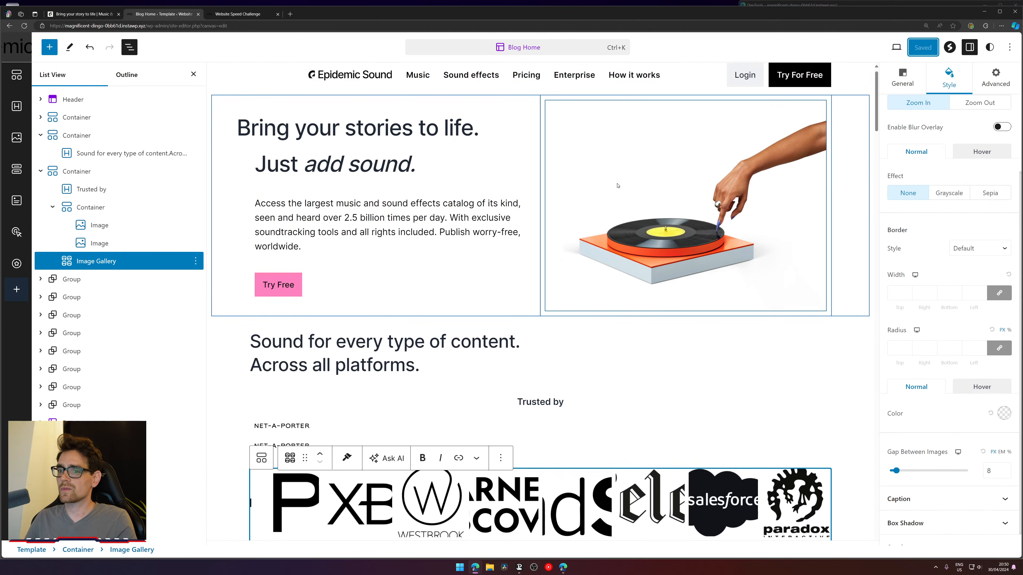
# - Change the hero section's pink button text to "Try For Free"
pyautogui.scroll(-1, 532, 240)
pyautogui.scroll(1, 531, 241)
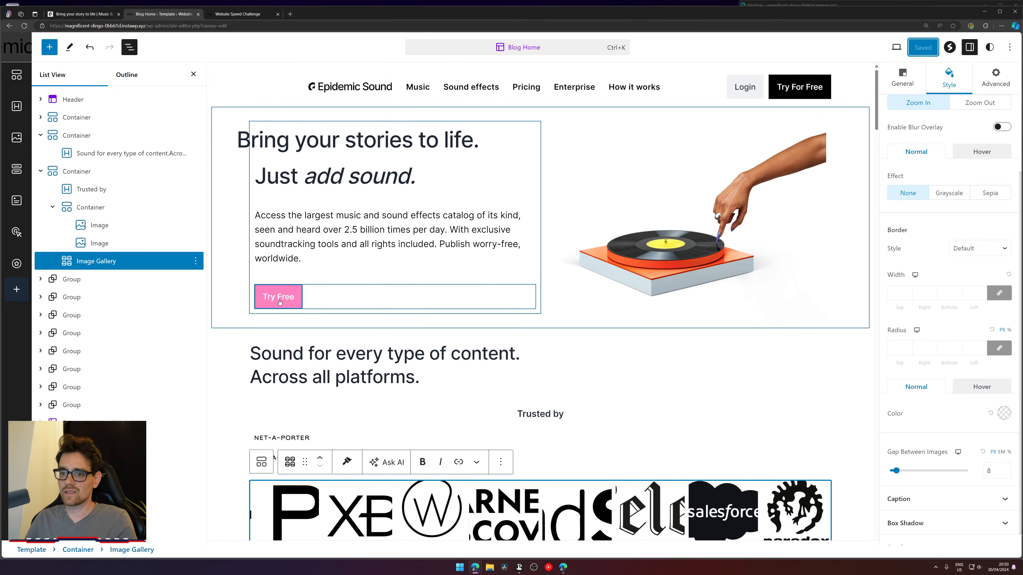
pyautogui.click(278, 302)
pyautogui.write('For')
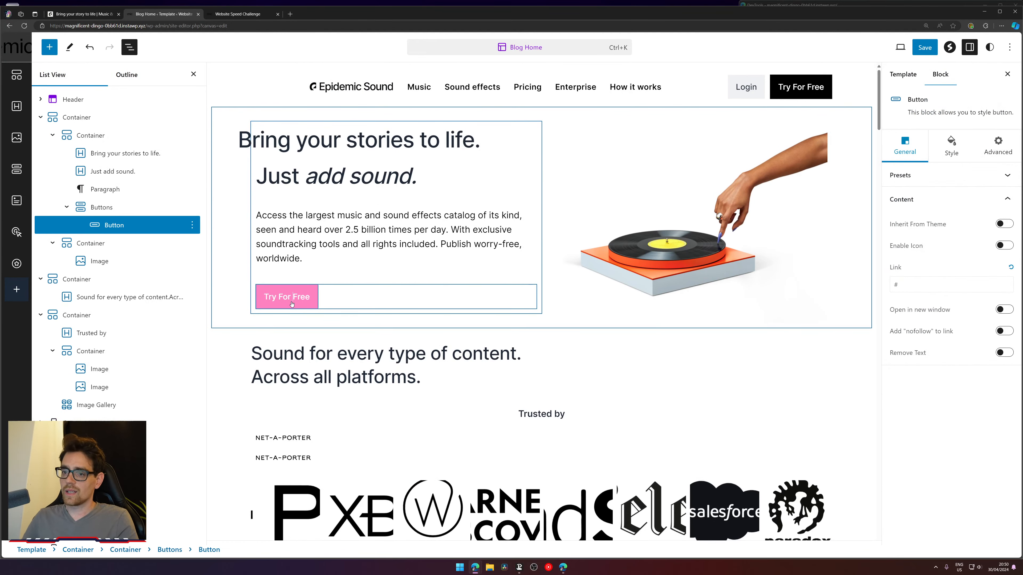
pyautogui.click(286, 363)
# - Duplicate the second NET-A-PORTER image and replace the copy's picture with the Xbox logo from the media library
pyautogui.scroll(-5, 286, 209)
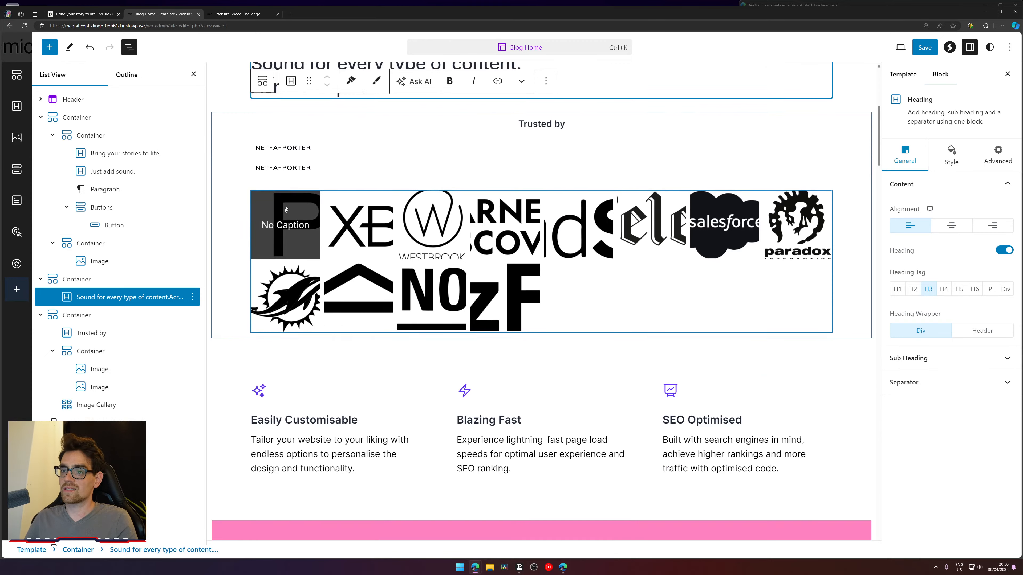
pyautogui.click(284, 168)
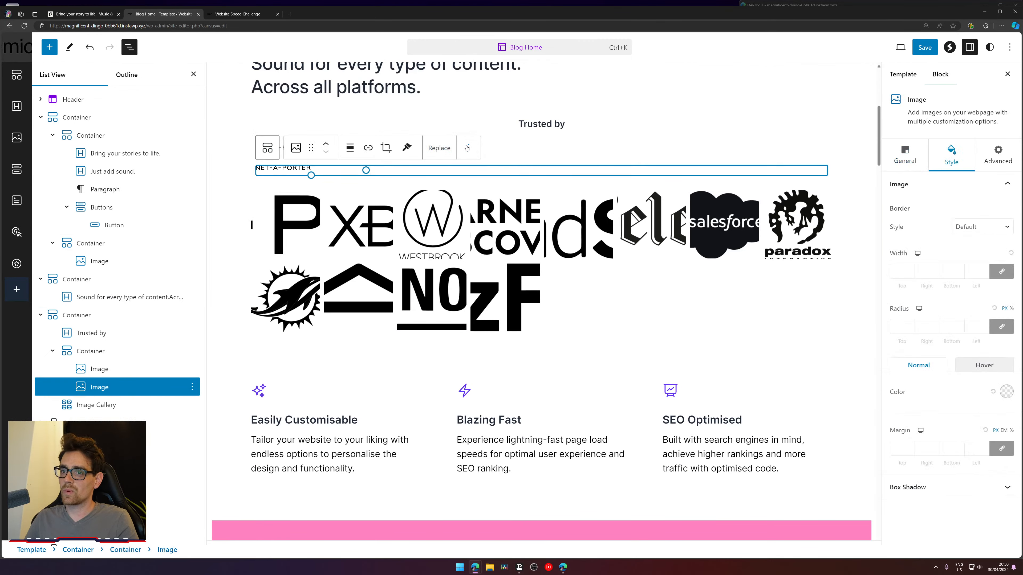
pyautogui.hotkey('ctrl', 'shift', 'd')
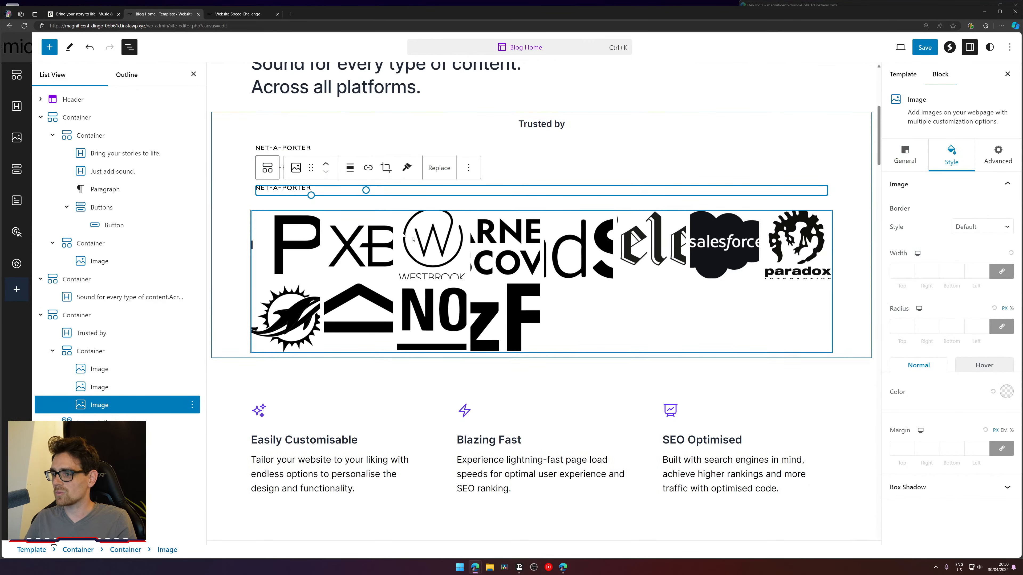
pyautogui.click(926, 158)
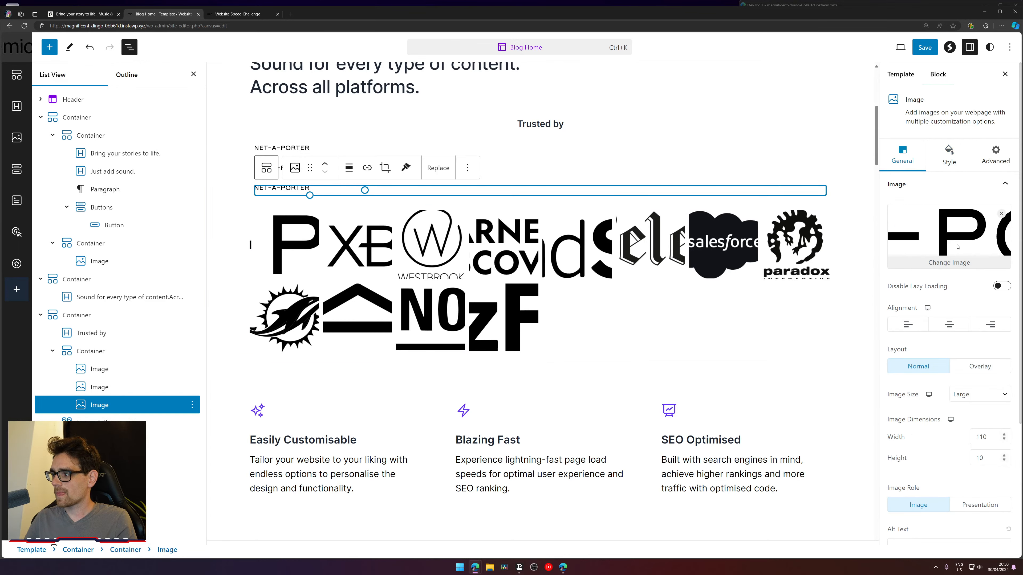
pyautogui.click(944, 242)
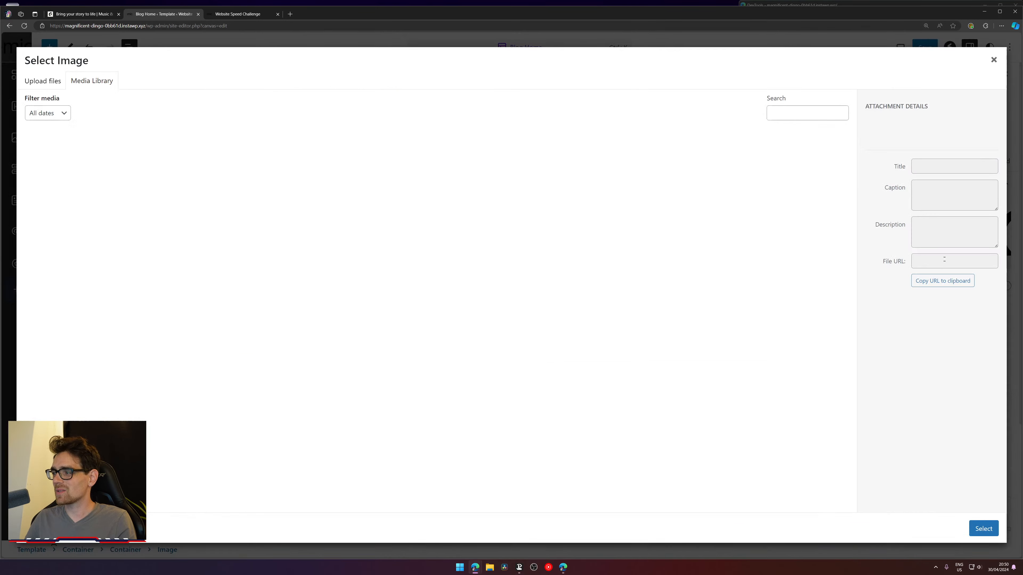
pyautogui.click(133, 165)
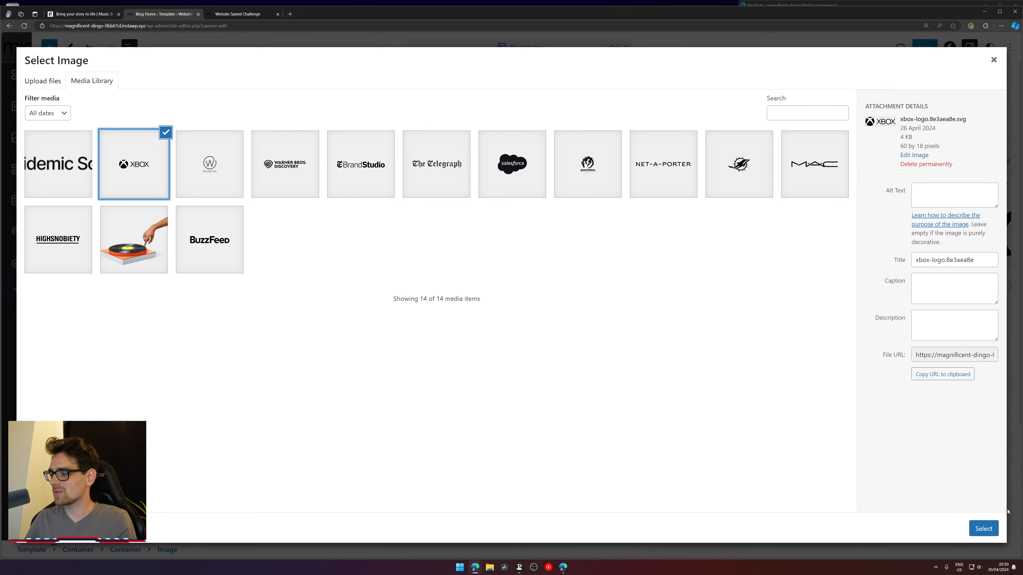
pyautogui.click(984, 529)
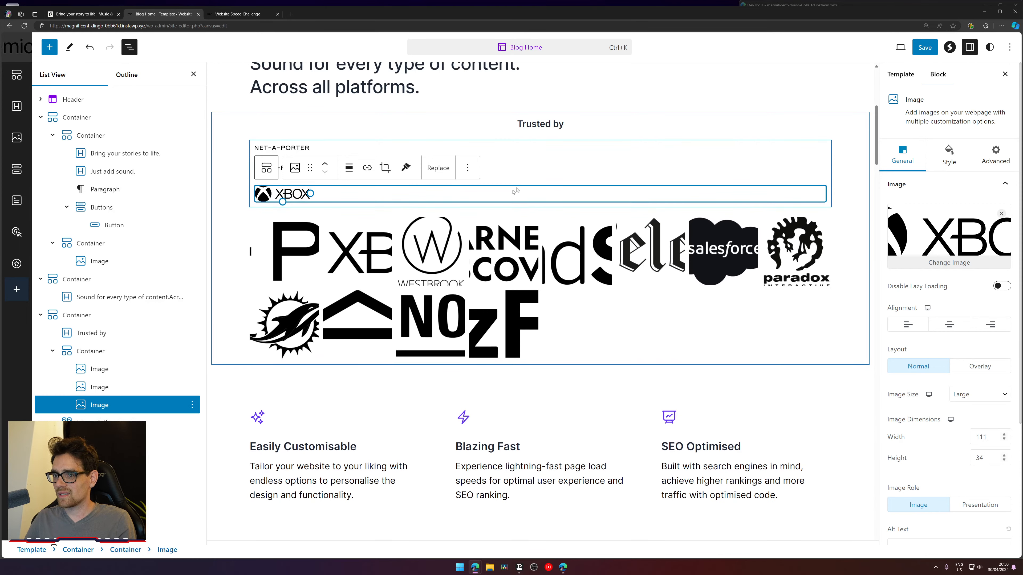
# - Switch the layout of the container holding the logo images to Grid with five columns
pyautogui.click(266, 168)
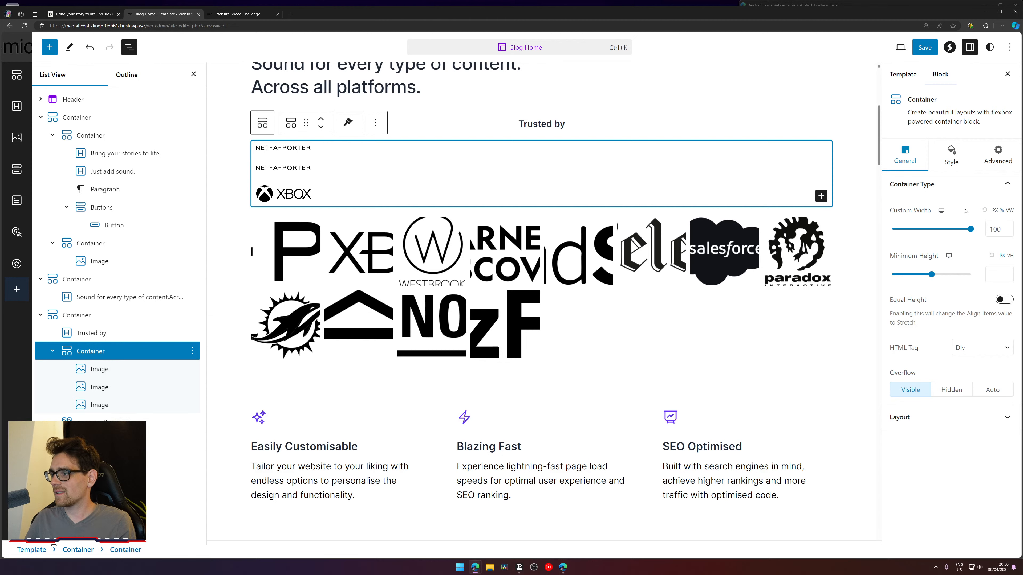
pyautogui.click(951, 418)
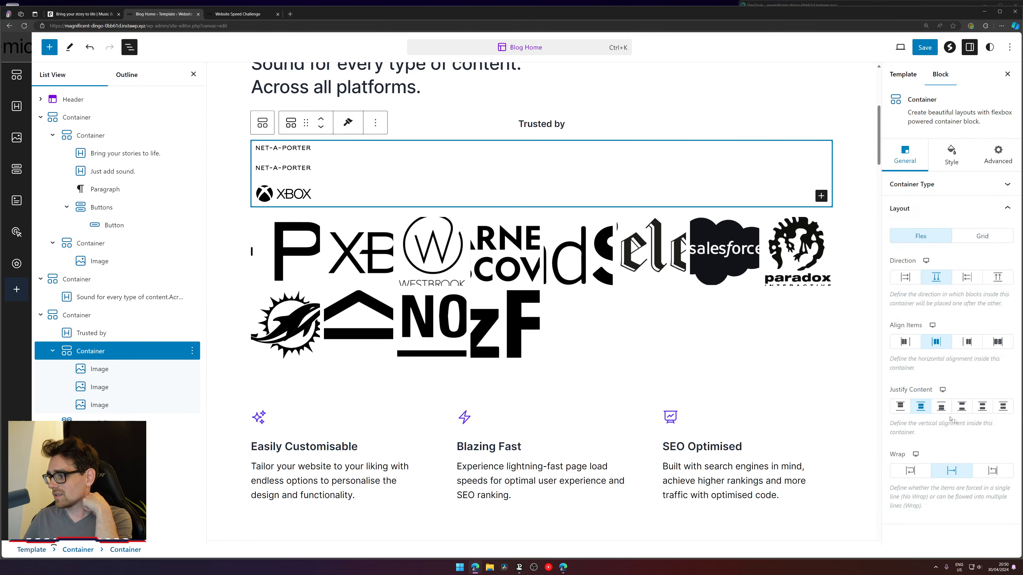
pyautogui.click(976, 237)
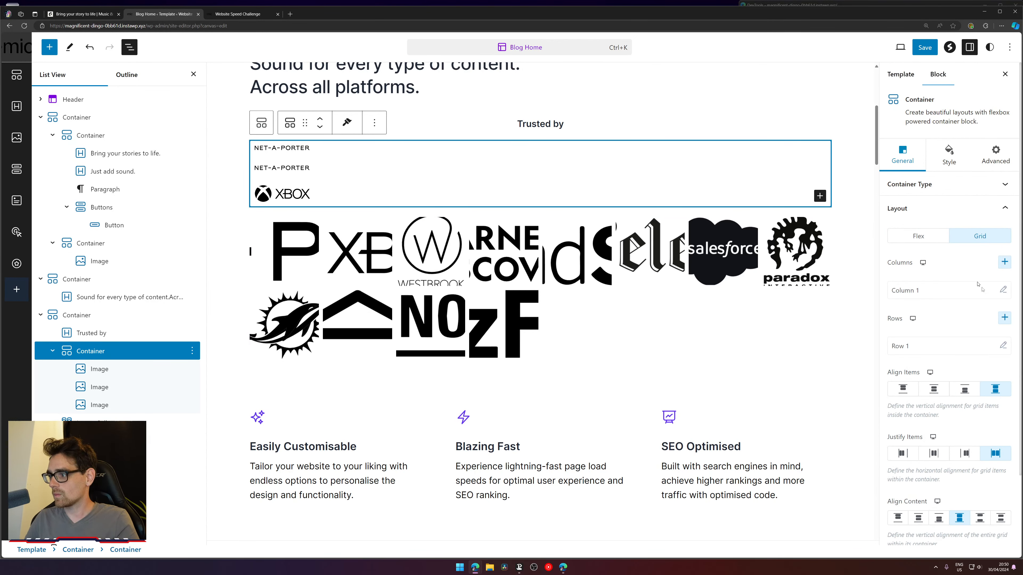
pyautogui.click(1005, 263)
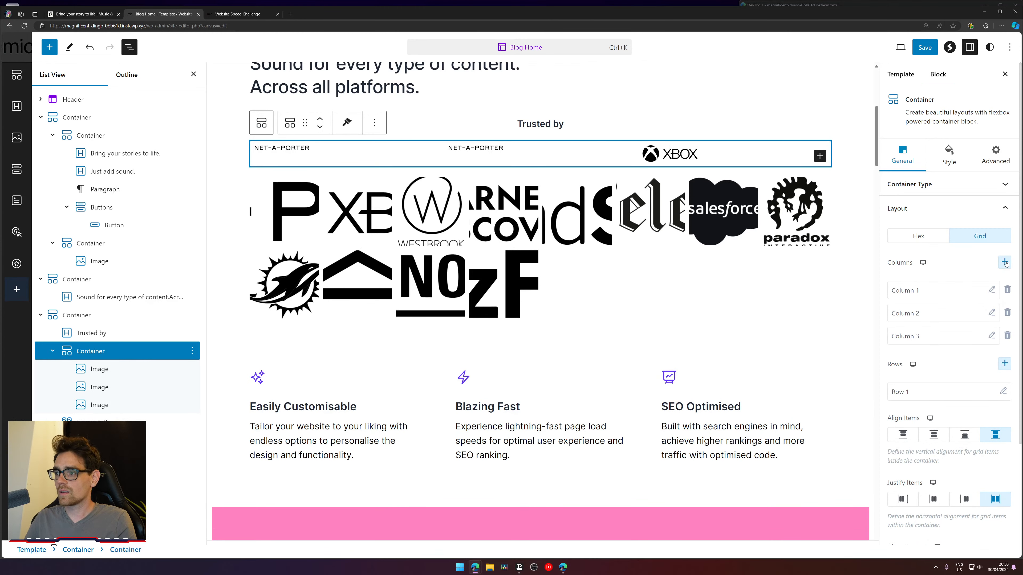
pyautogui.click(1005, 263)
pyautogui.click(1005, 262)
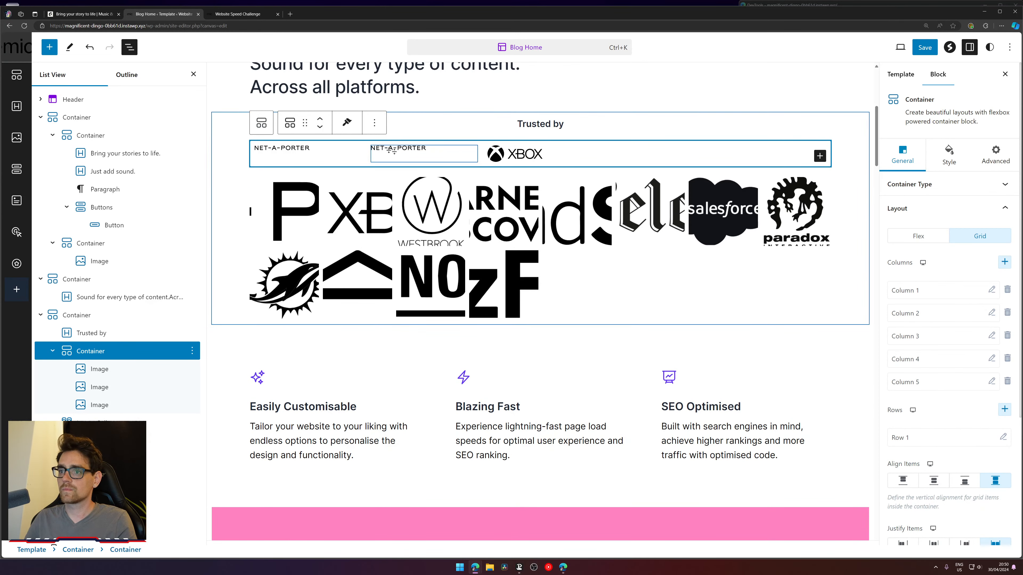
# - Replace the second NET-A-PORTER image with the Westbrook logo from the media library
pyautogui.click(390, 150)
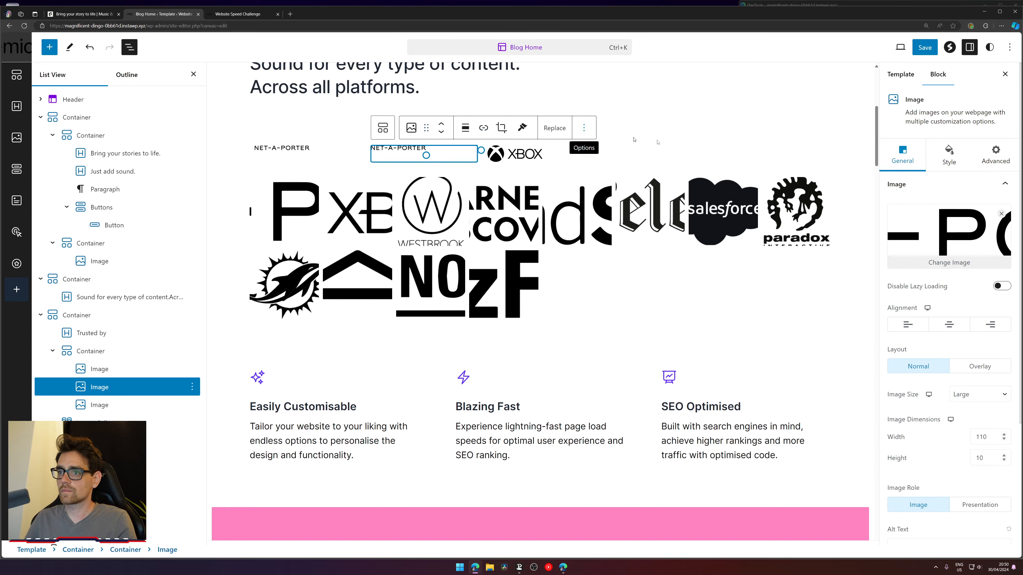
pyautogui.click(949, 265)
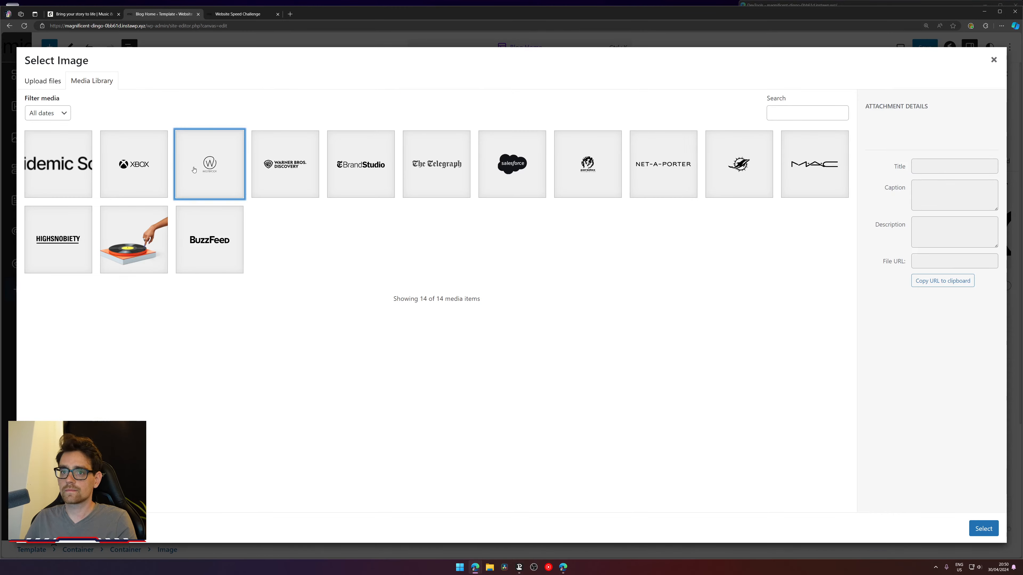
pyautogui.click(194, 170)
pyautogui.click(984, 529)
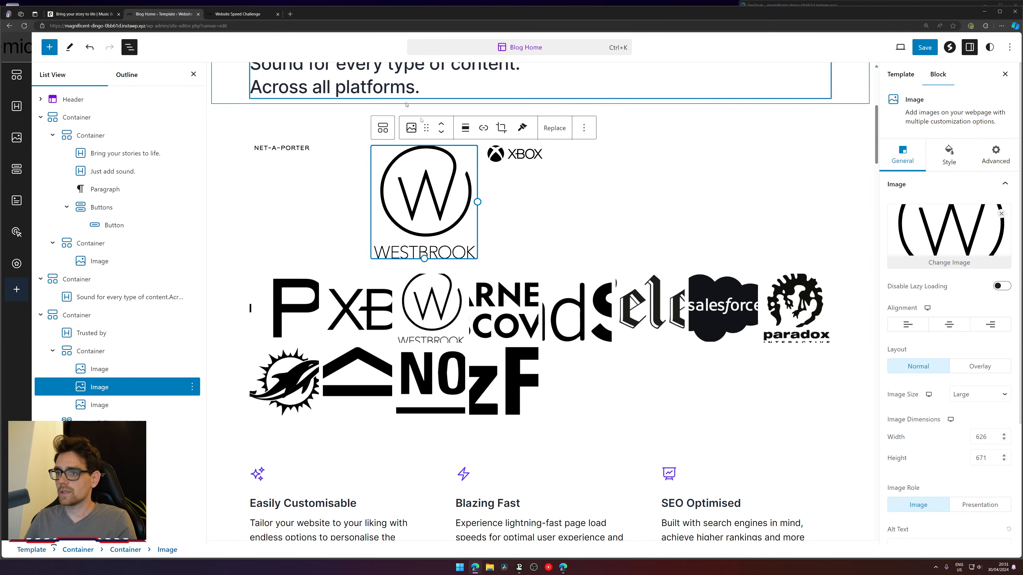
# - Increase the logo container's grid to 10 columns and align its items to the vertical center
pyautogui.click(382, 128)
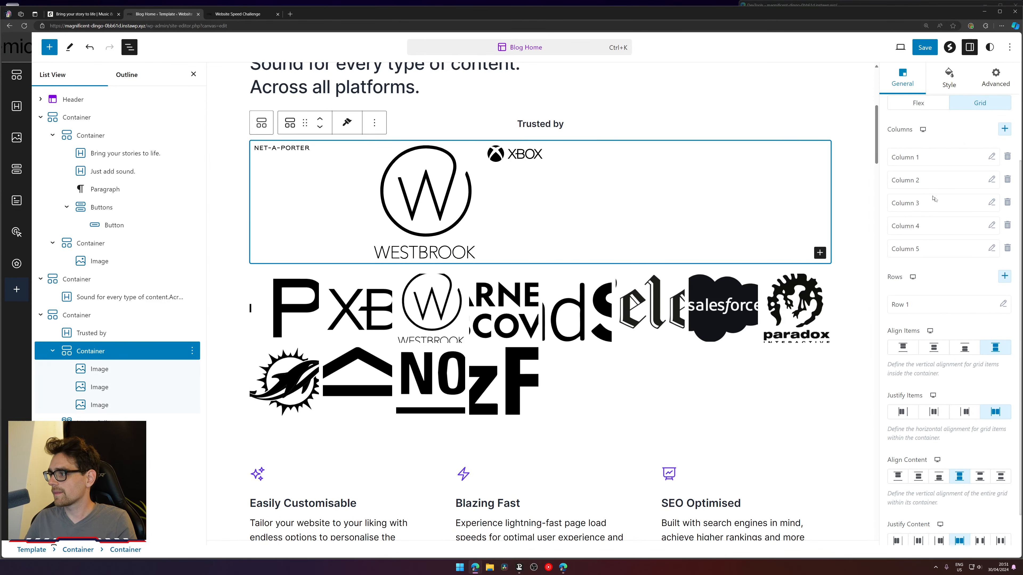
pyautogui.scroll(2, 996, 217)
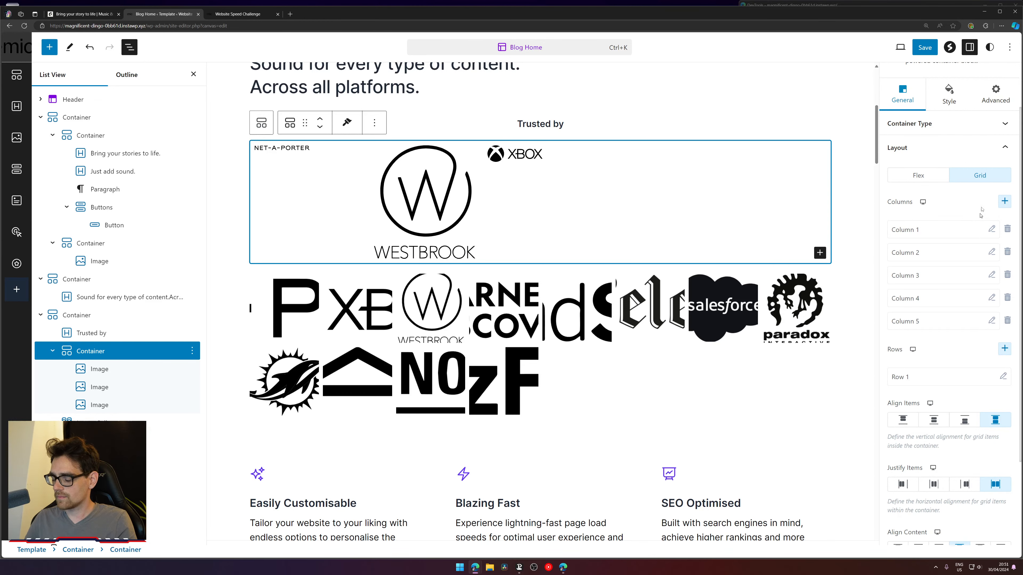
pyautogui.click(1004, 201)
pyautogui.click(1004, 202)
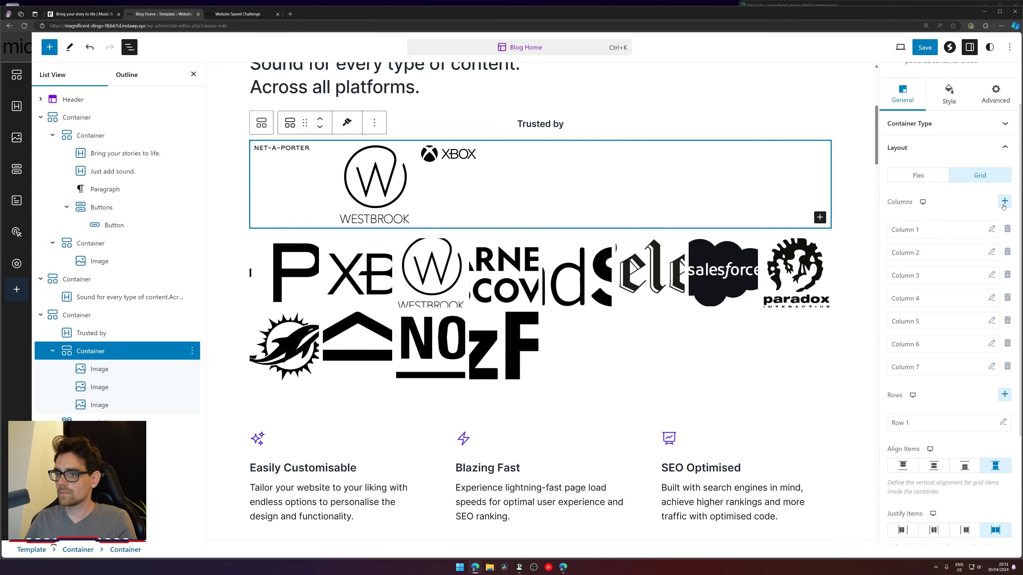
pyautogui.click(1005, 201)
pyautogui.click(1004, 201)
pyautogui.click(1004, 201)
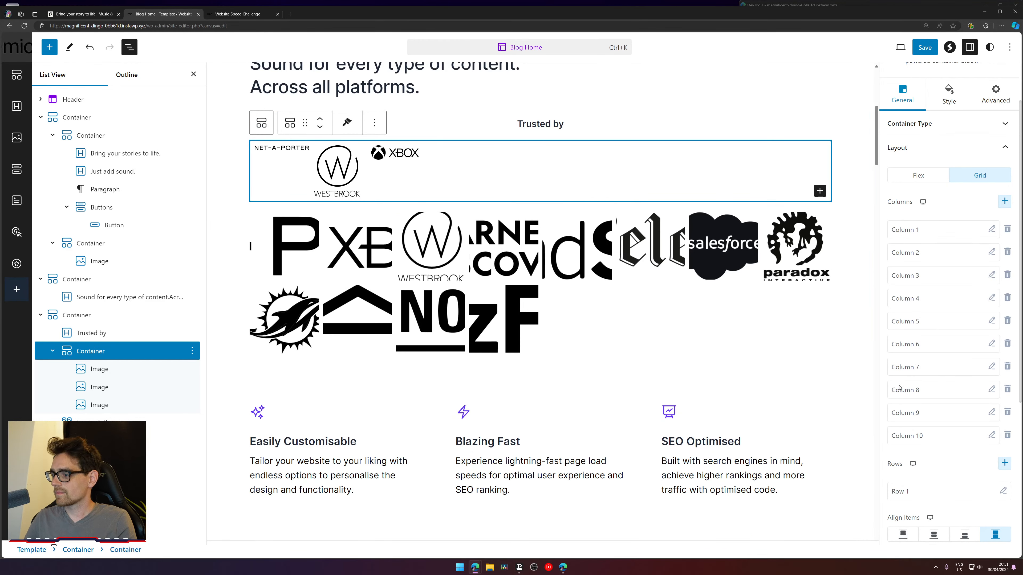
pyautogui.scroll(-4, 930, 389)
pyautogui.click(932, 389)
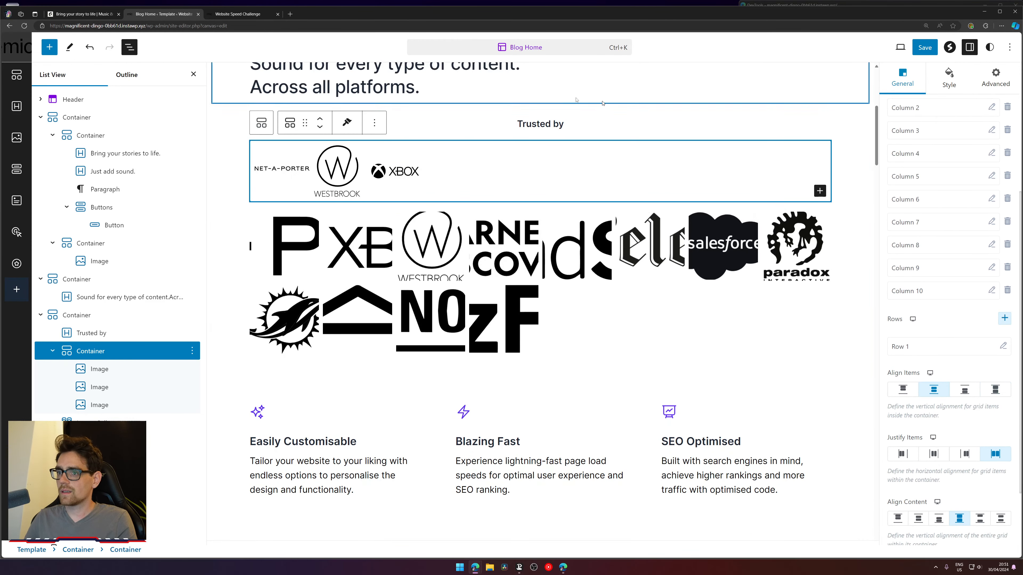
# - Duplicate the Xbox image and replace the copy's picture with the Warner Bros. Discovery logo from the media library
pyautogui.click(335, 162)
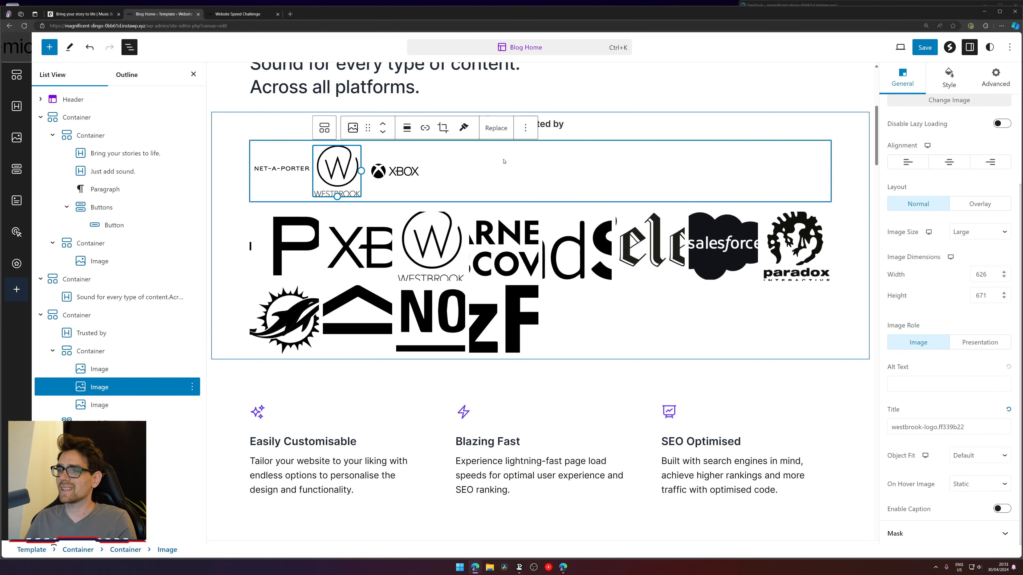
pyautogui.click(407, 170)
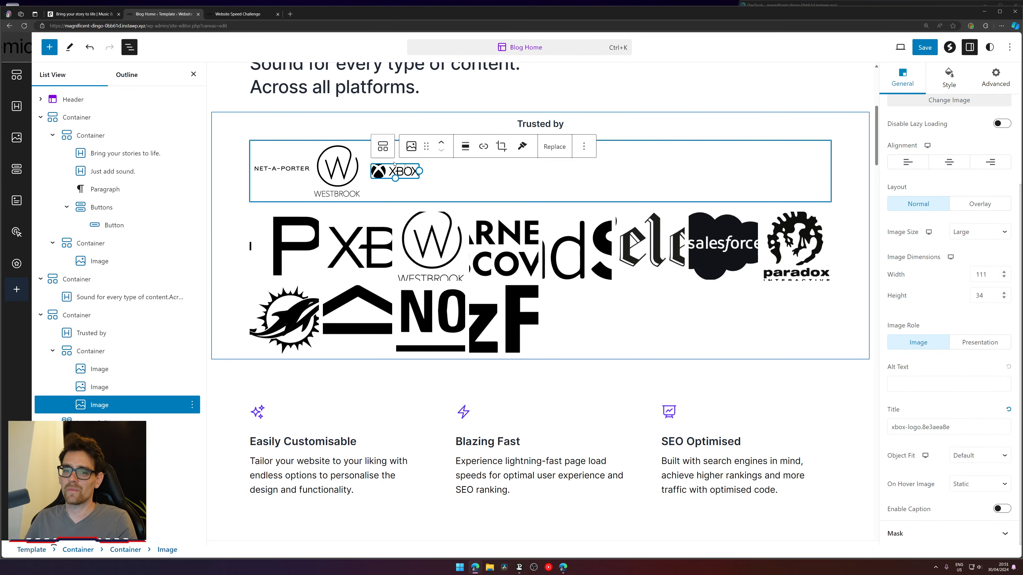
pyautogui.hotkey('ctrl', 'shift', 'd')
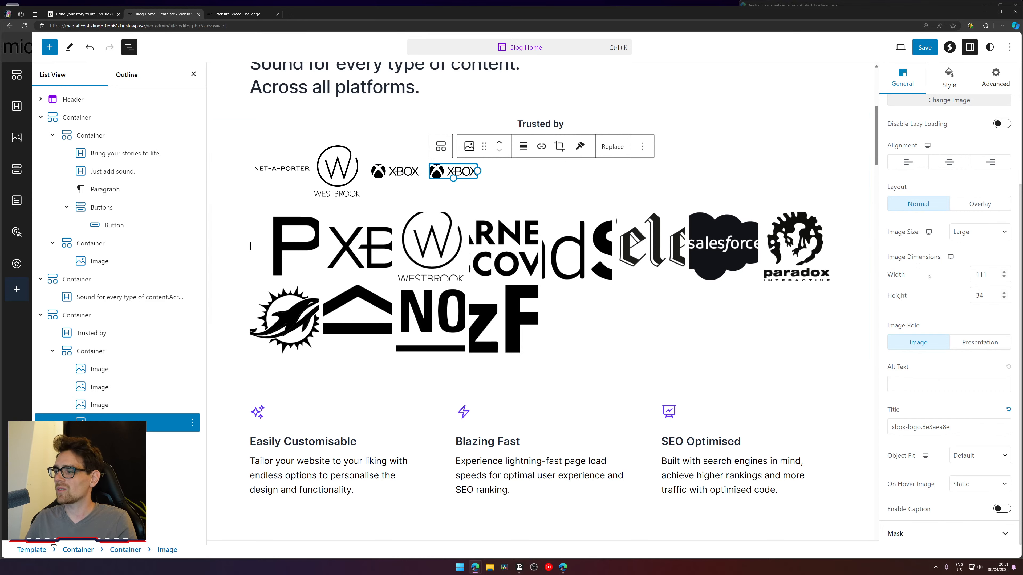
pyautogui.scroll(4, 943, 213)
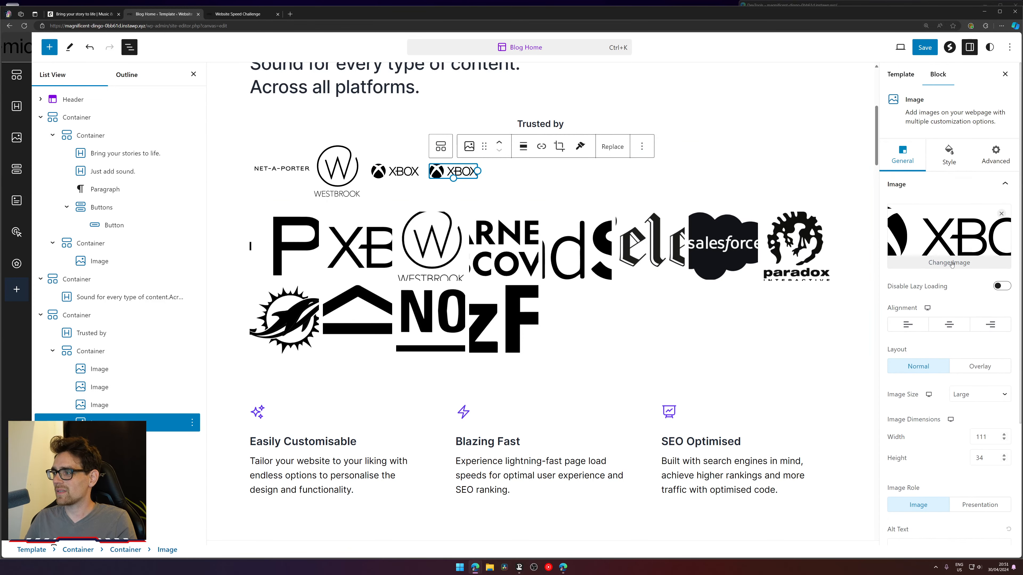
pyautogui.click(951, 262)
pyautogui.click(303, 188)
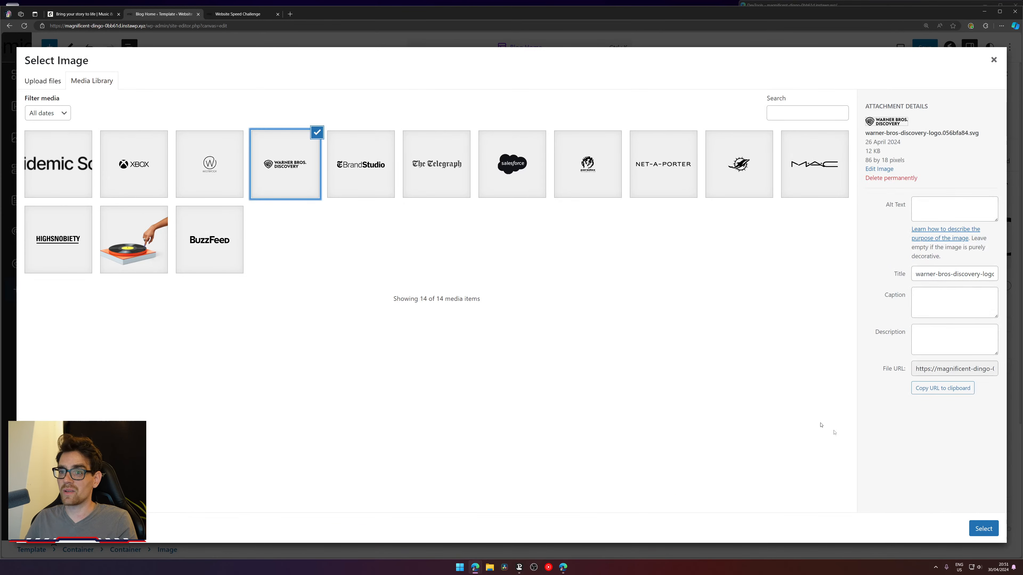
pyautogui.click(983, 528)
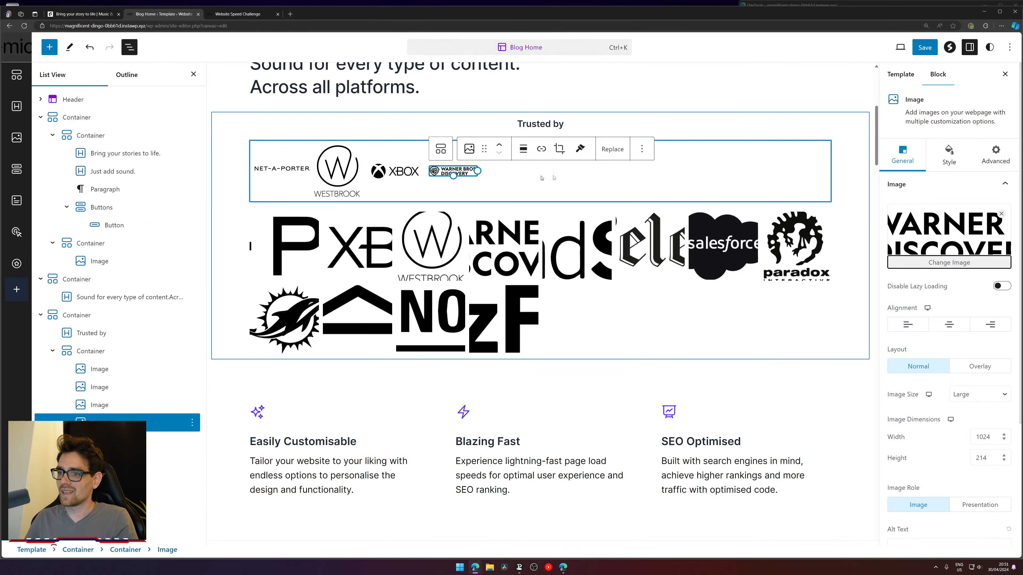
# - Add two more duplicated images to the logo row, showing the T Brand Studio and The Telegraph logos
pyautogui.click(963, 258)
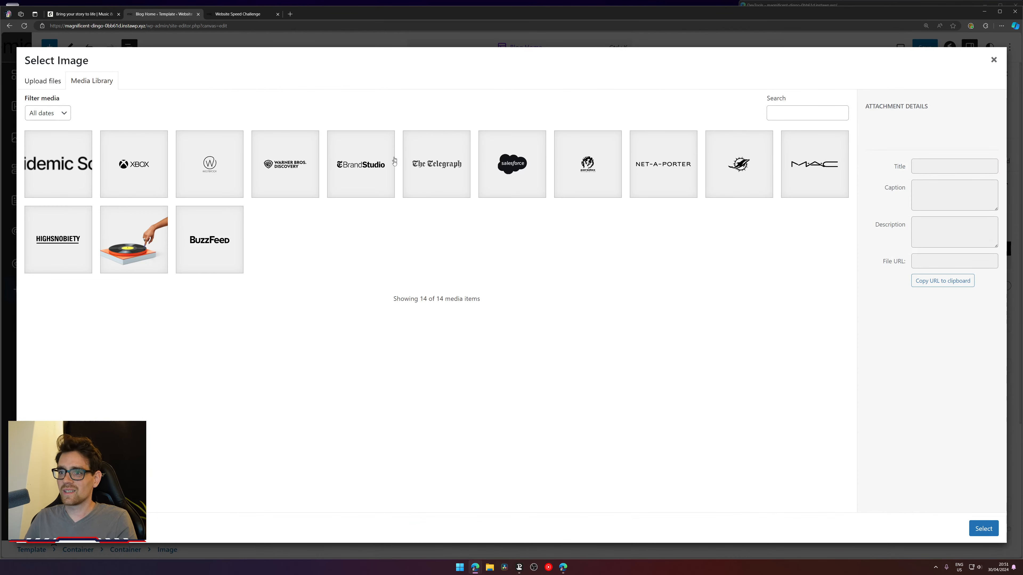
pyautogui.click(336, 190)
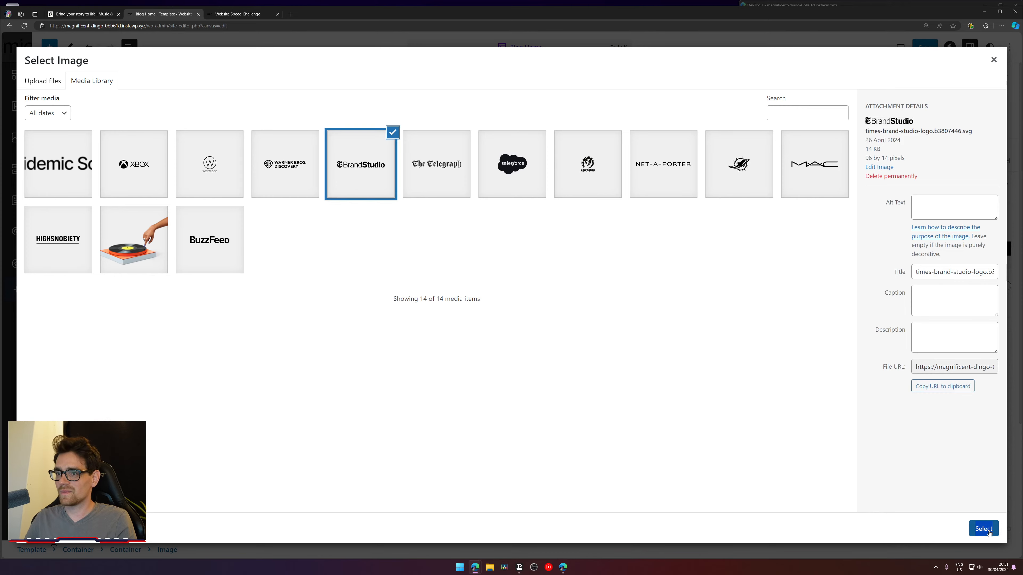
pyautogui.click(989, 531)
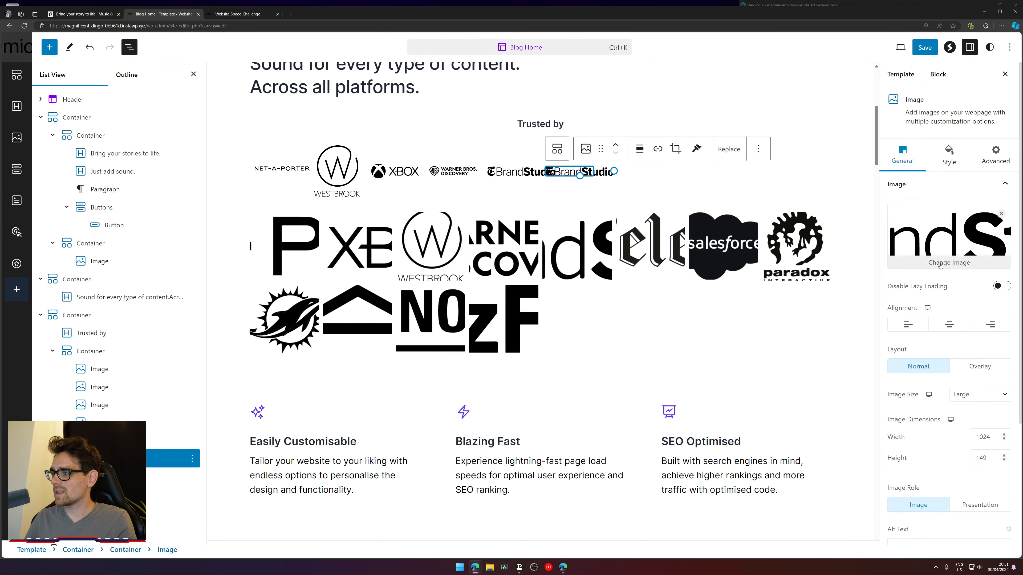
pyautogui.click(913, 218)
pyautogui.click(452, 174)
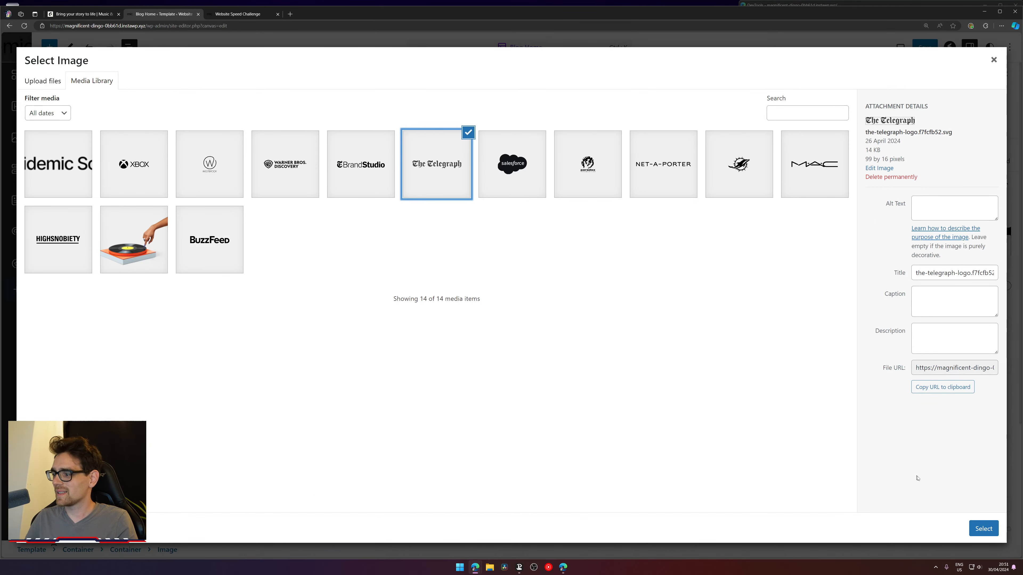
pyautogui.click(984, 528)
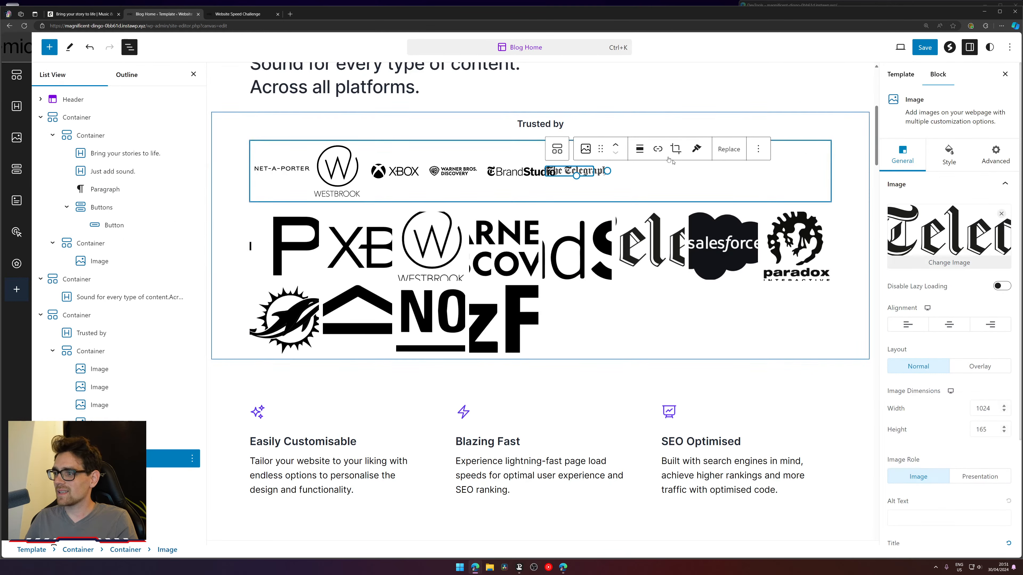
# - Extend the logo row with two more image copies, using the Salesforce and Paradox Interactive logos
pyautogui.click(922, 250)
pyautogui.click(536, 165)
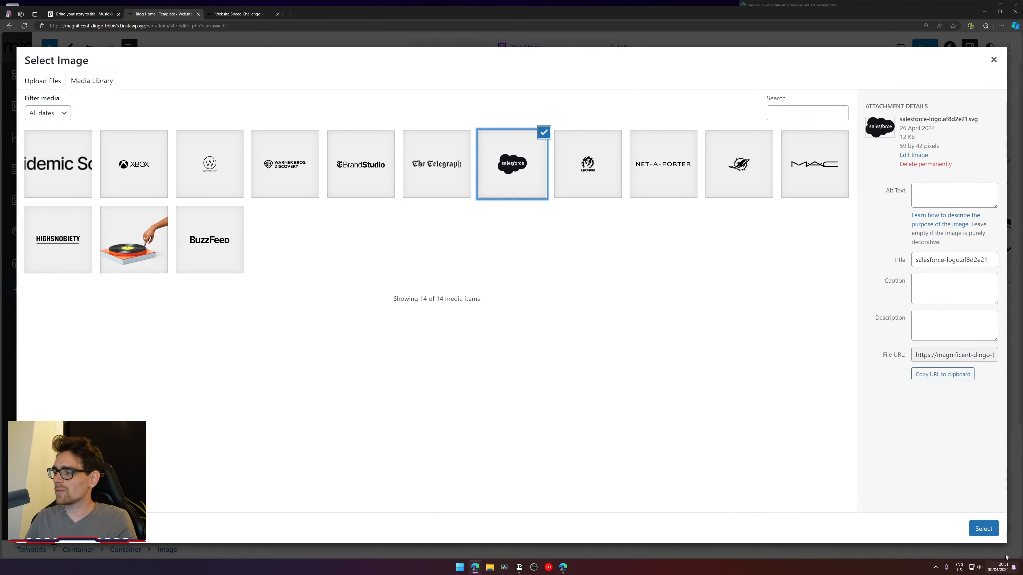
pyautogui.click(984, 528)
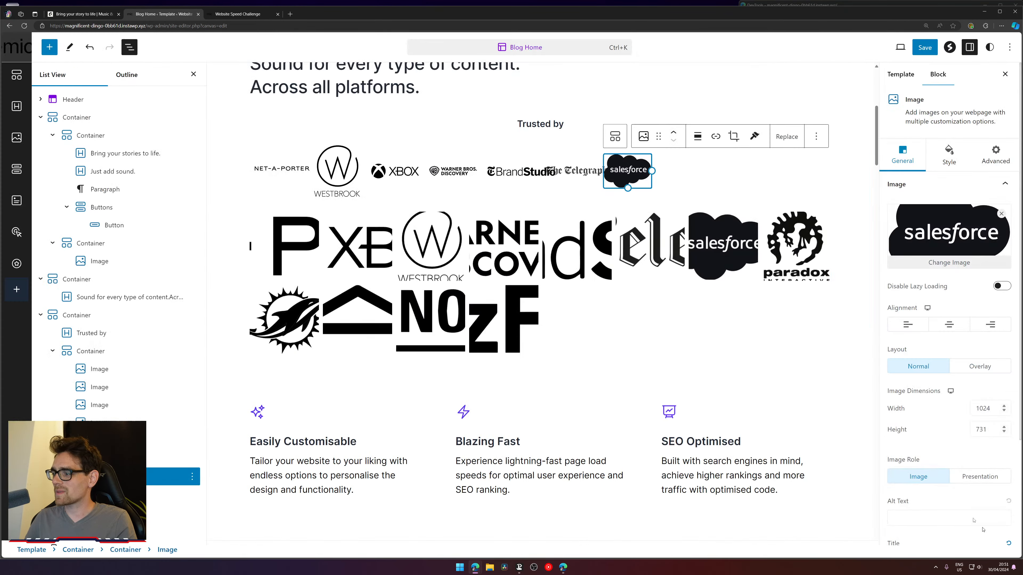
pyautogui.click(979, 265)
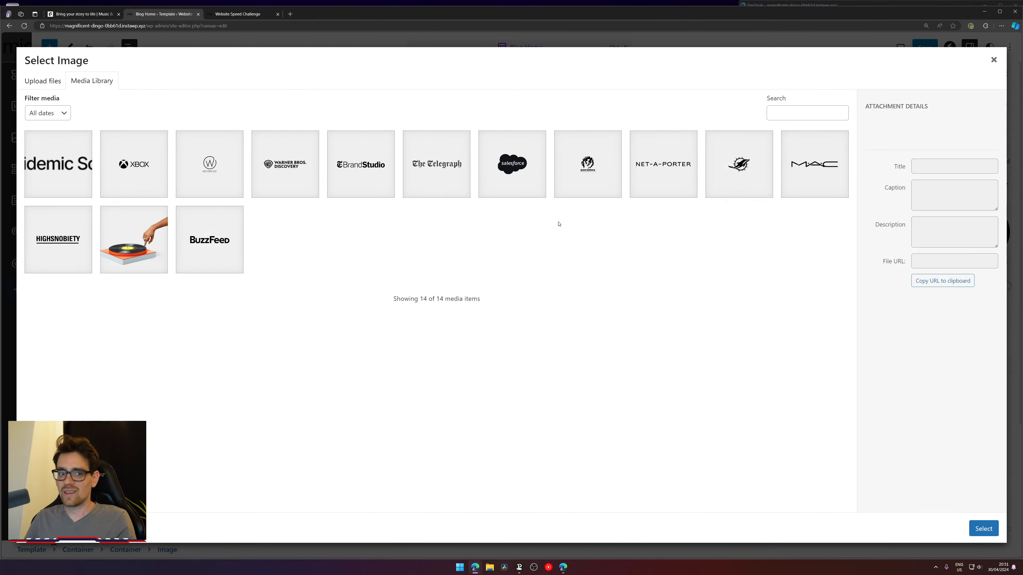
pyautogui.click(603, 165)
pyautogui.click(983, 529)
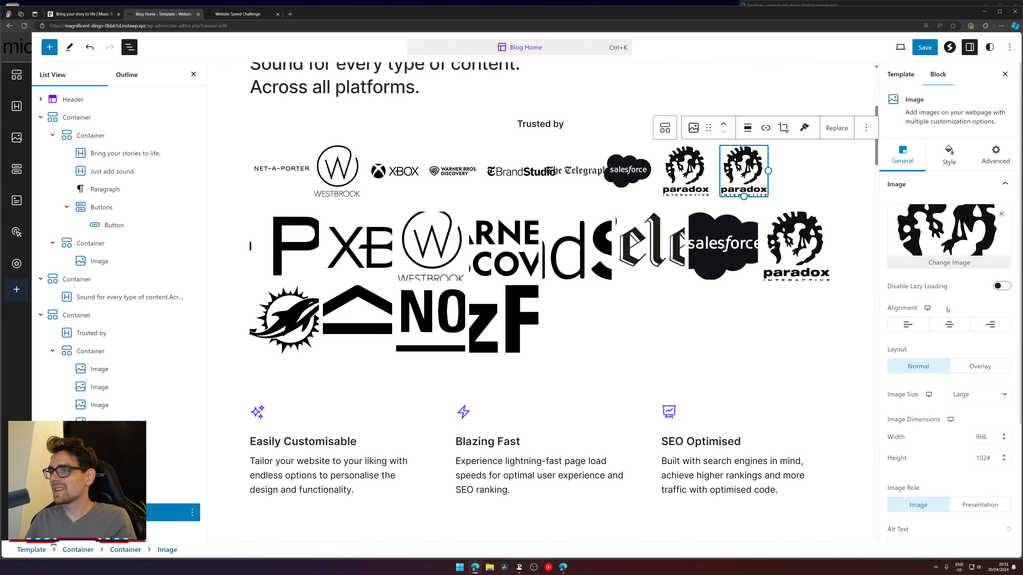
# - Continue the logo row with two image copies set to the dolphin logo and the MAC logo
pyautogui.click(966, 266)
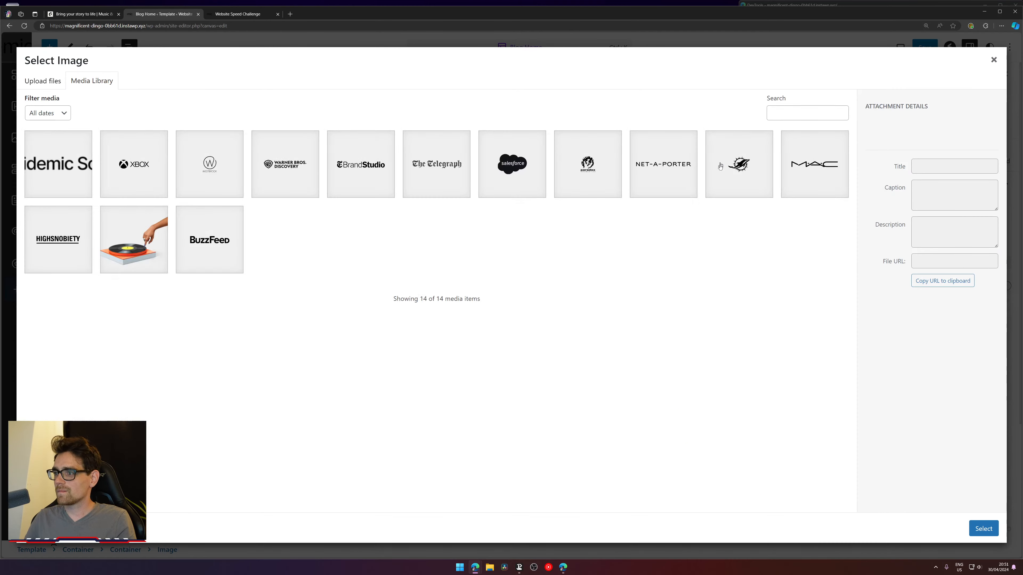
pyautogui.click(741, 172)
pyautogui.click(979, 528)
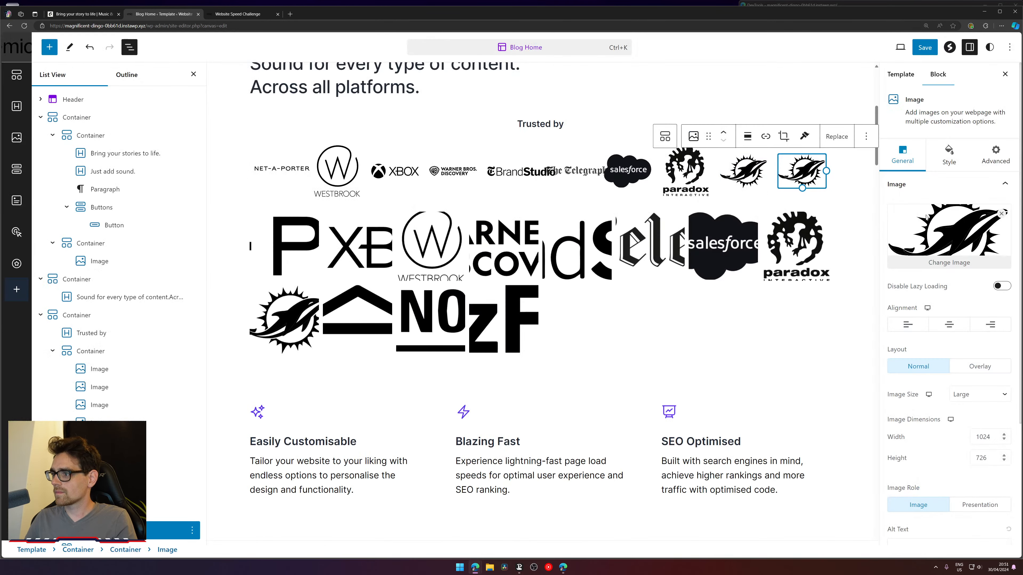
pyautogui.click(931, 263)
pyautogui.click(814, 164)
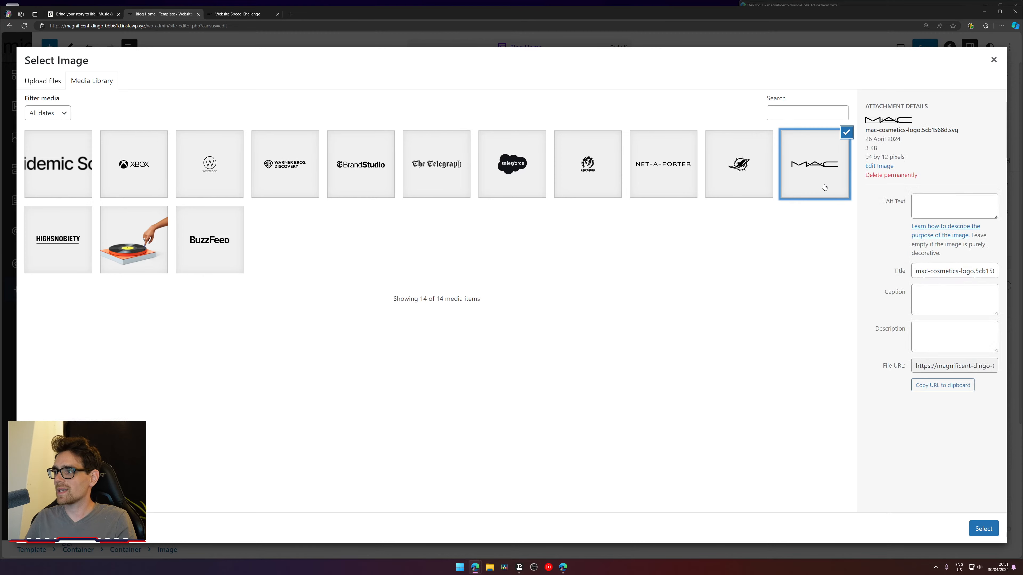
pyautogui.click(977, 531)
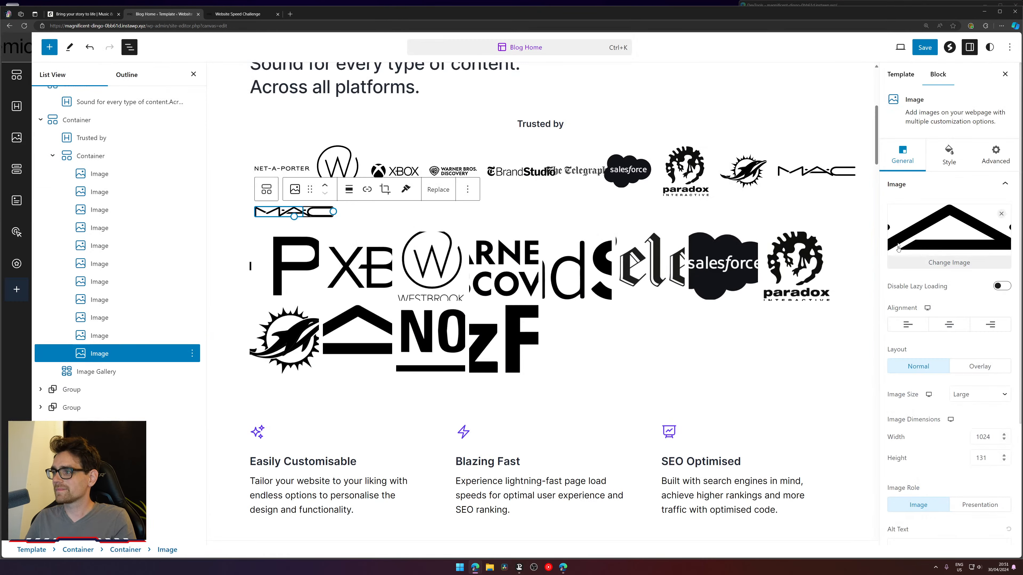
# - Complete the logo set with two further image copies showing the Highsnobiety and BuzzFeed logos
pyautogui.click(918, 262)
pyautogui.click(87, 222)
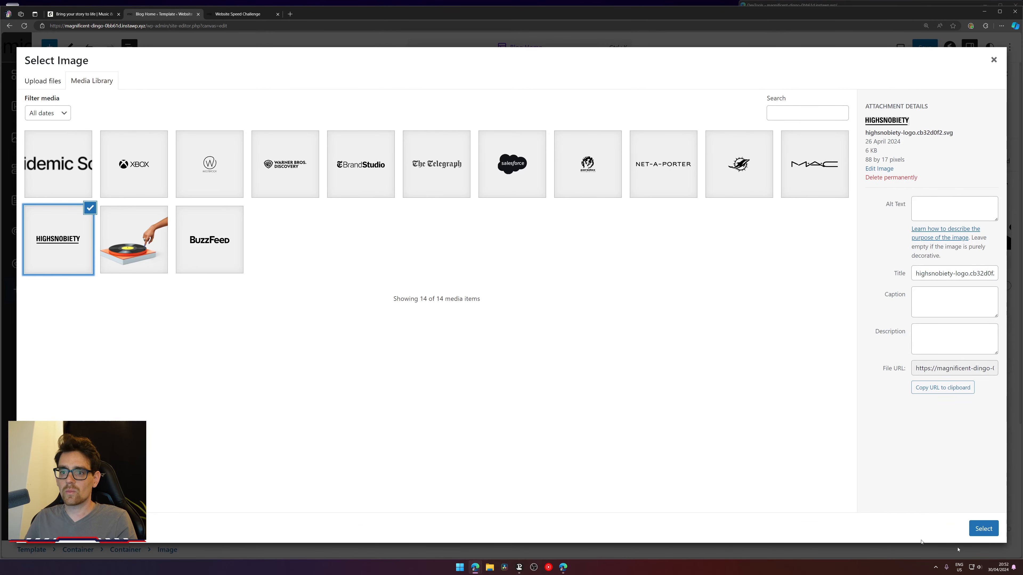
pyautogui.click(981, 531)
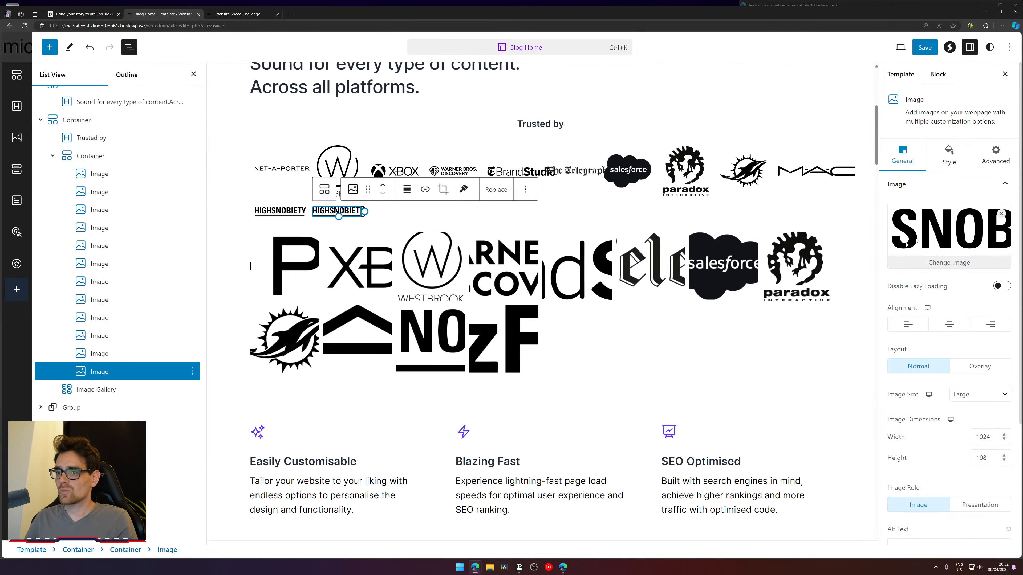
pyautogui.click(979, 262)
pyautogui.click(234, 255)
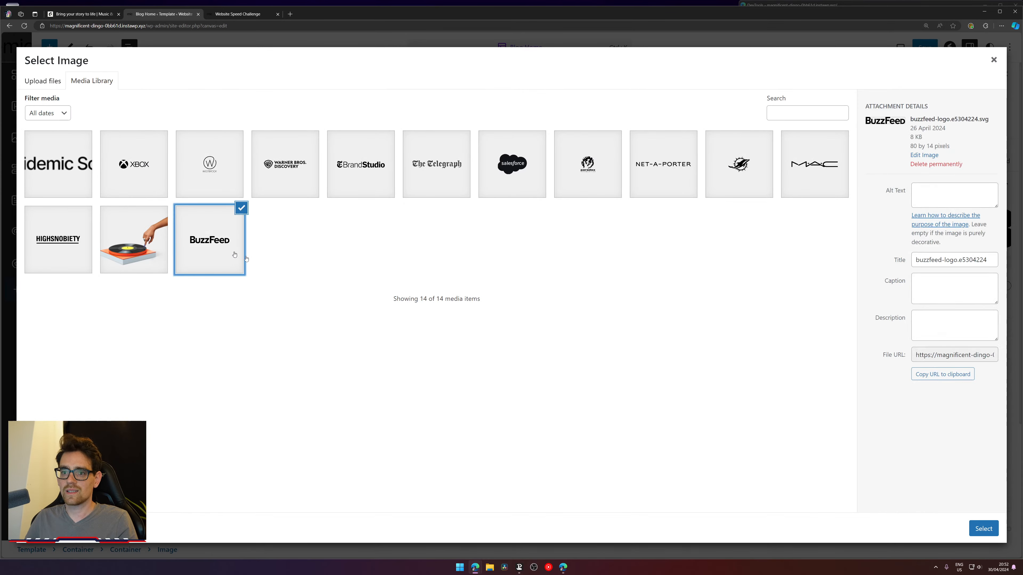
pyautogui.click(983, 529)
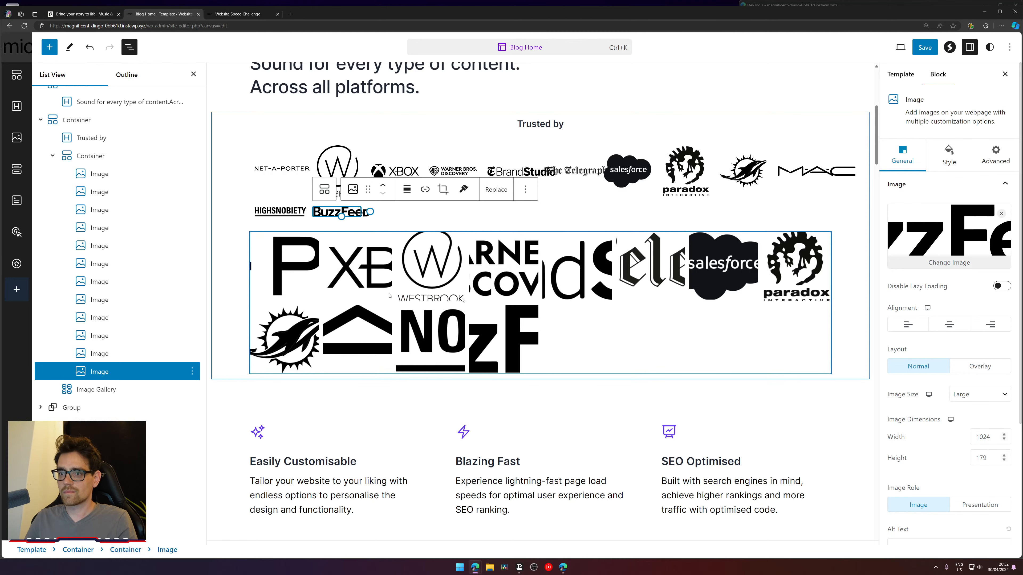
# - Delete the old Image Gallery block below the logo container
pyautogui.click(714, 372)
pyautogui.click(374, 214)
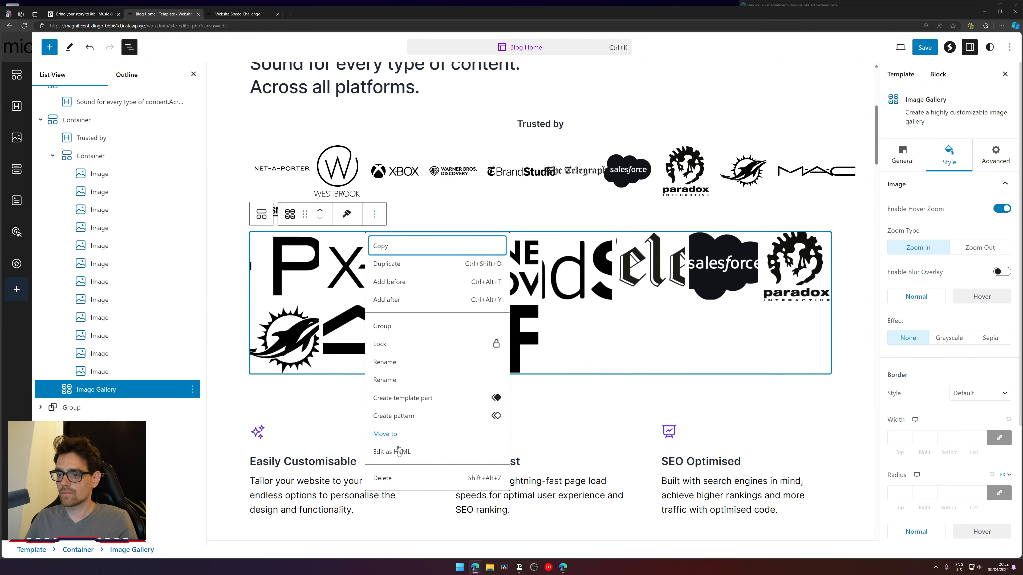
pyautogui.click(403, 485)
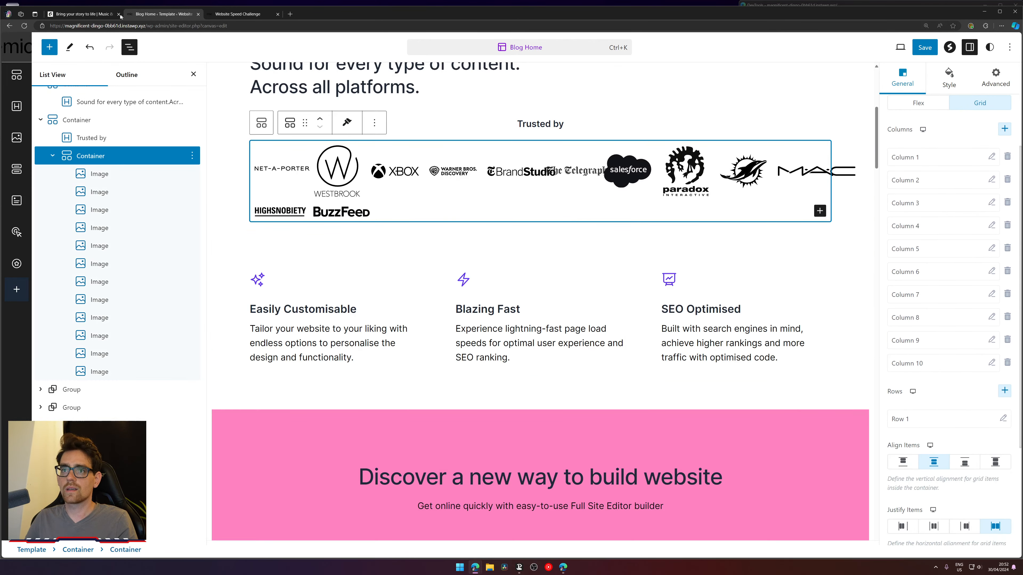
# - Check the "Trusted by" section on the original Epidemic Sound page and reduce the logo container's grid to six columns
pyautogui.click(108, 15)
pyautogui.scroll(2, 301, 364)
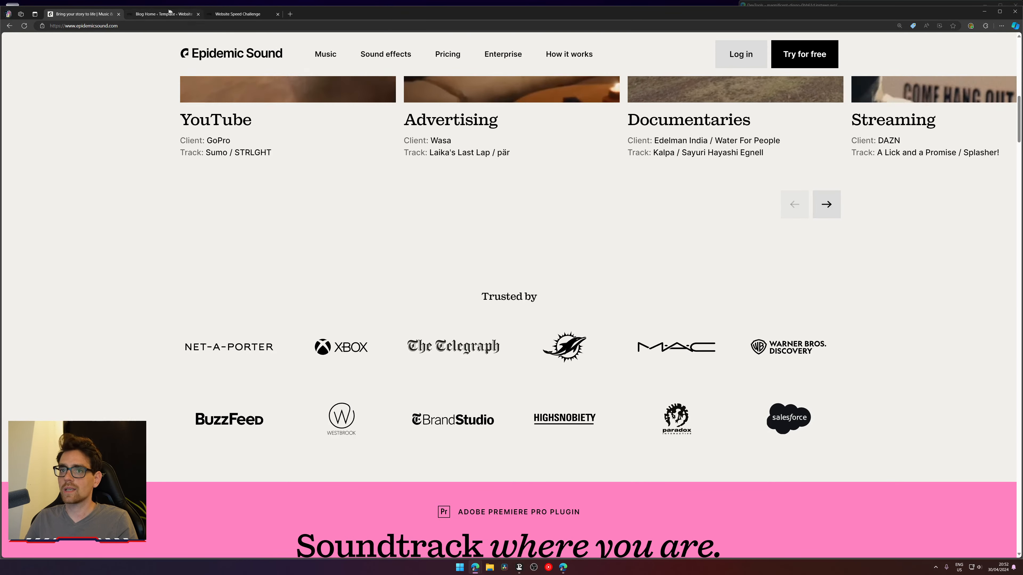
pyautogui.click(181, 15)
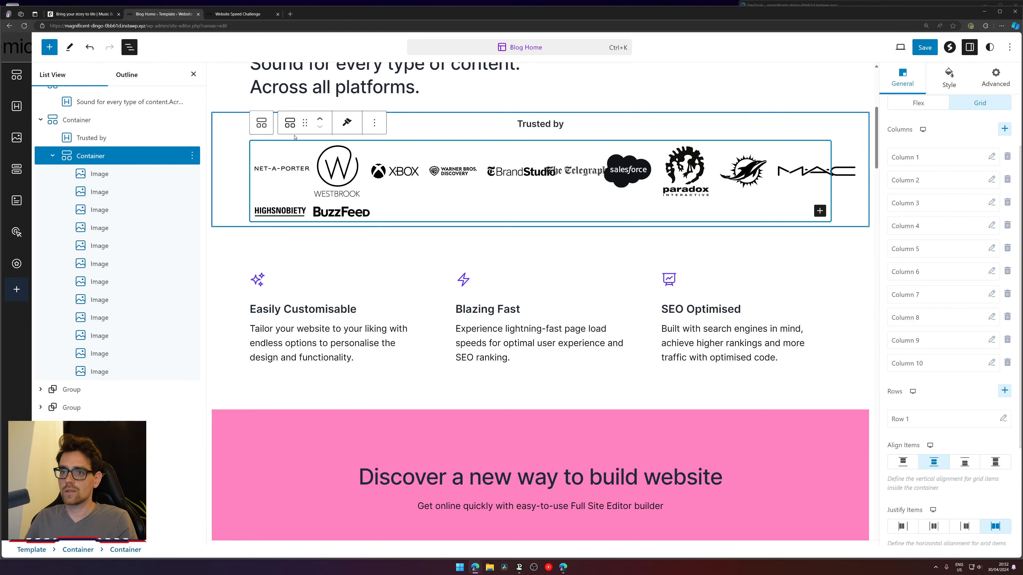
pyautogui.click(1007, 363)
pyautogui.click(1007, 340)
pyautogui.click(1007, 317)
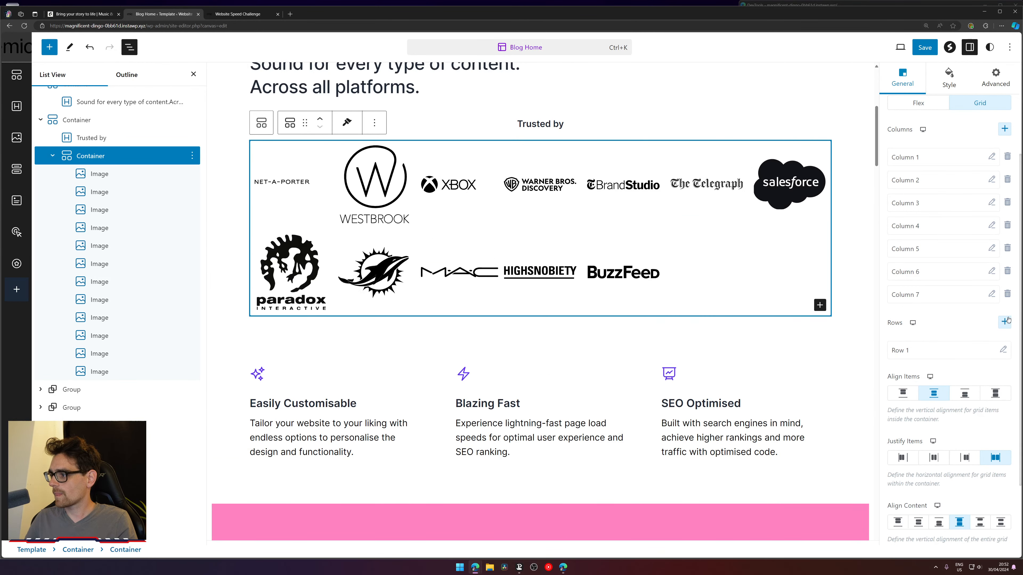
pyautogui.click(1007, 294)
pyautogui.scroll(-2, 965, 407)
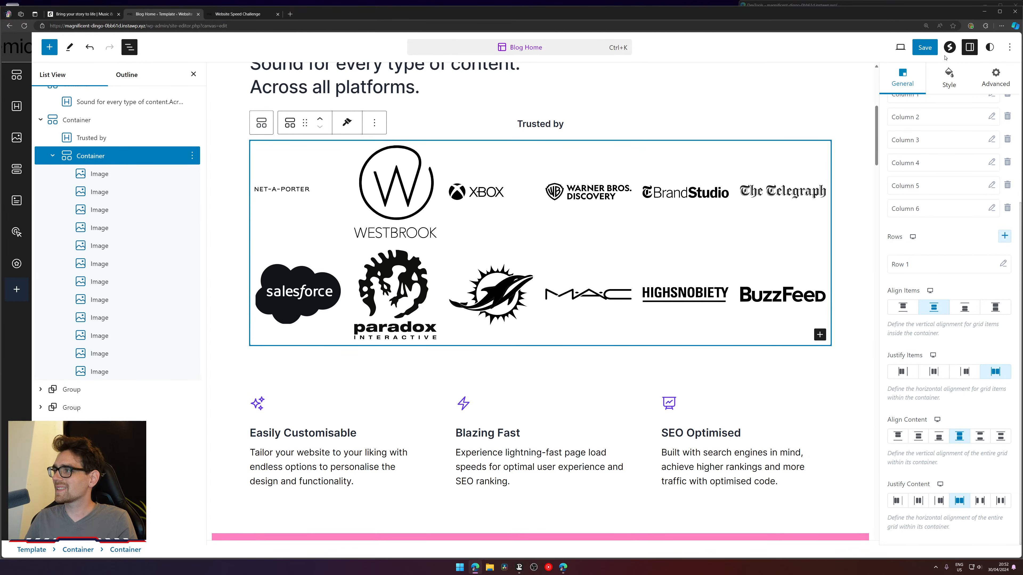
# - Save the Blog Home template and view the "Trusted by" logo grid on the live Website Speed Challenge page
pyautogui.click(924, 47)
pyautogui.click(934, 47)
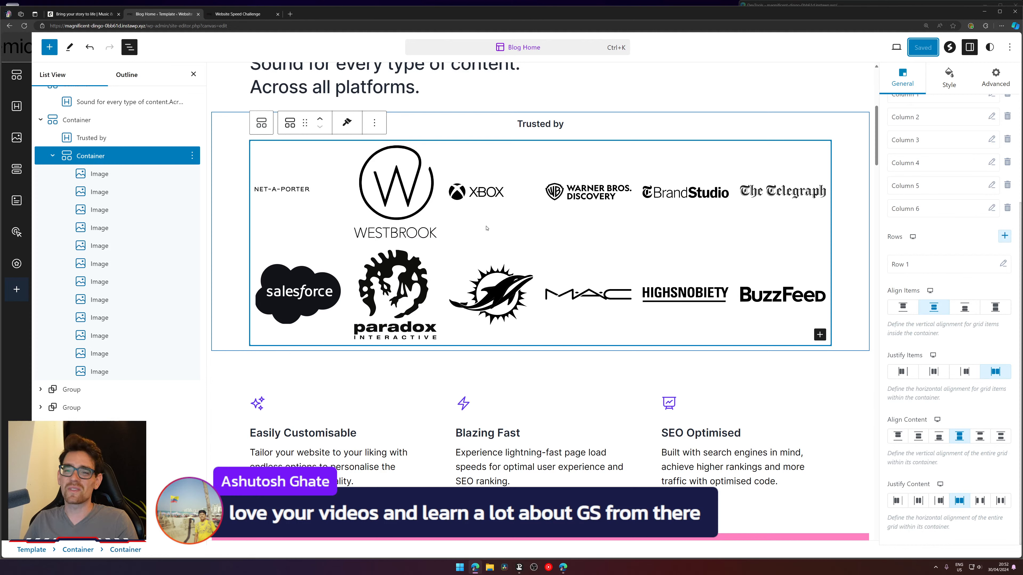
pyautogui.scroll(5, 919, 272)
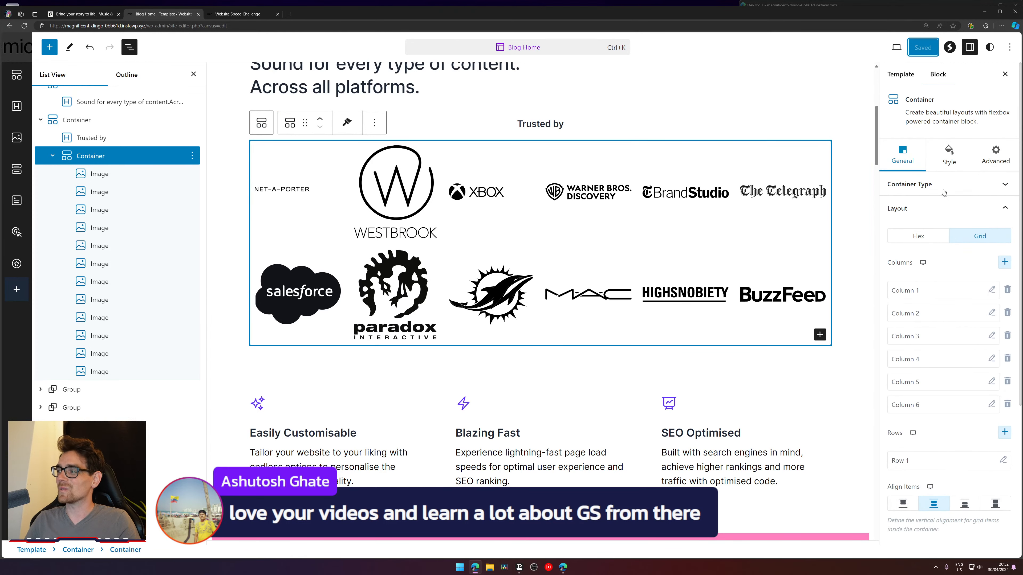
pyautogui.scroll(-5, 918, 272)
pyautogui.scroll(5, 919, 272)
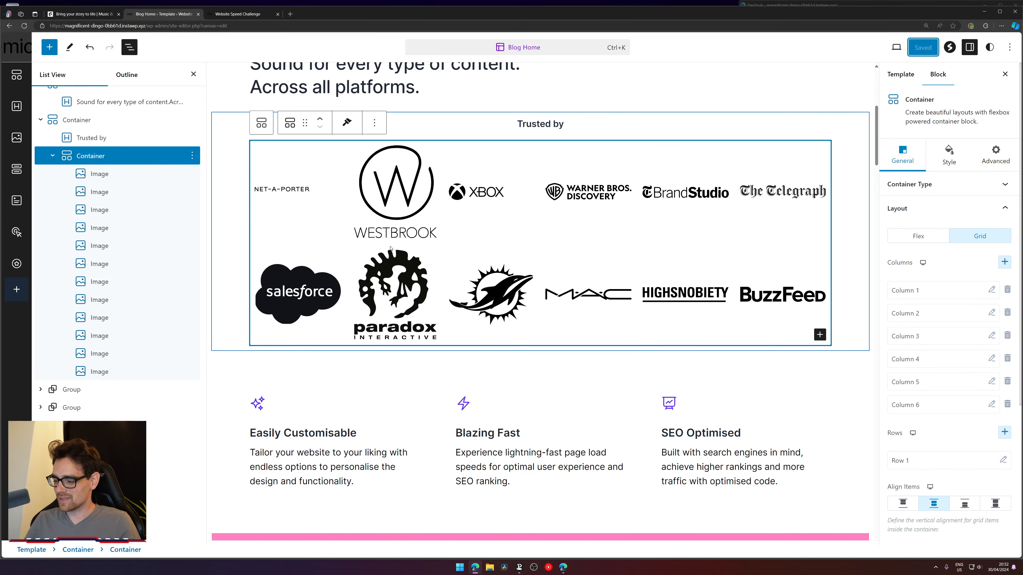
pyautogui.click(237, 16)
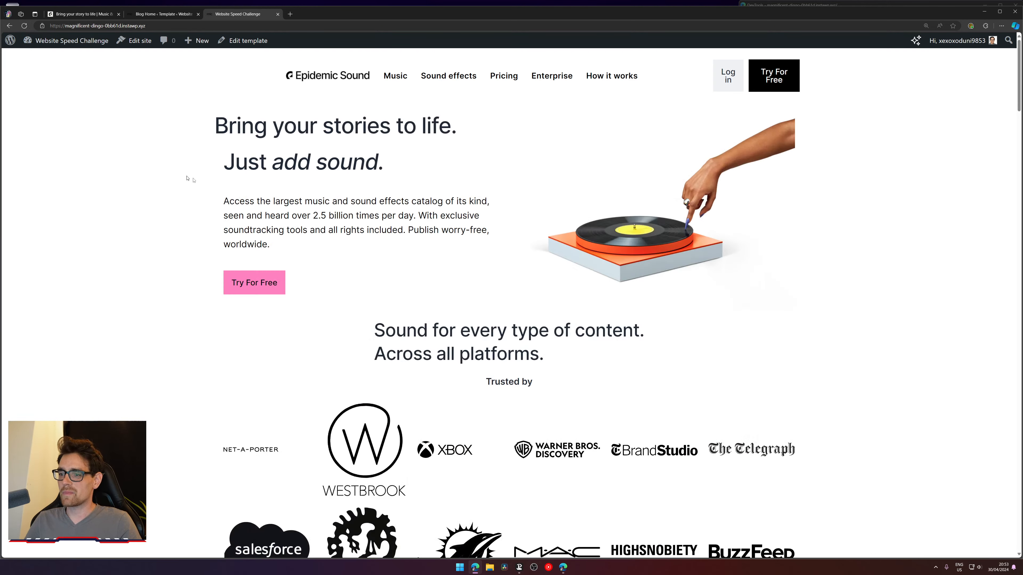
# - Delete the eight leftover Group blocks between the "Trusted by" container and the footer, and save the Blog Home template
pyautogui.click(132, 16)
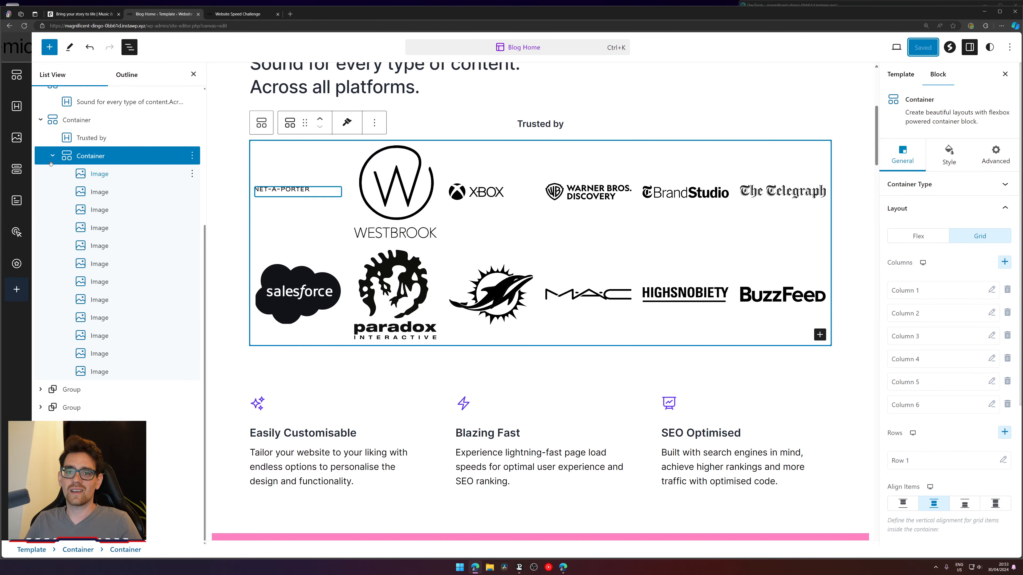
pyautogui.click(41, 117)
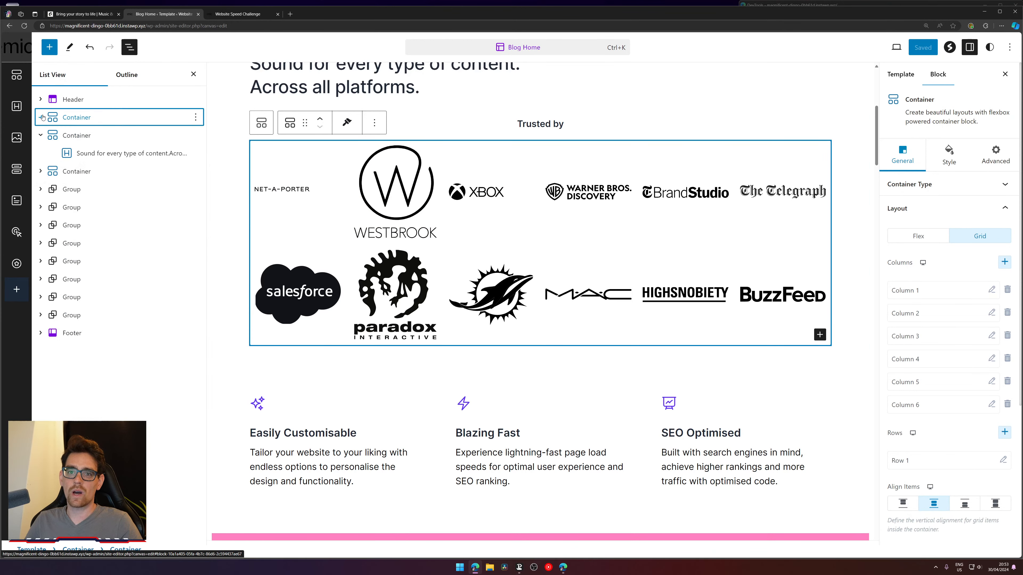
pyautogui.click(61, 136)
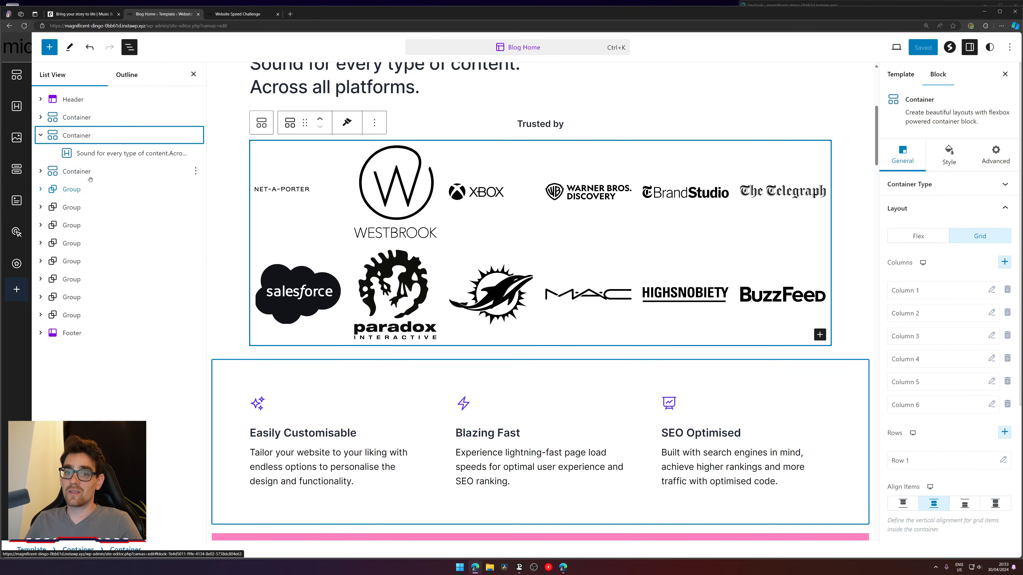
pyautogui.click(41, 135)
pyautogui.click(75, 169)
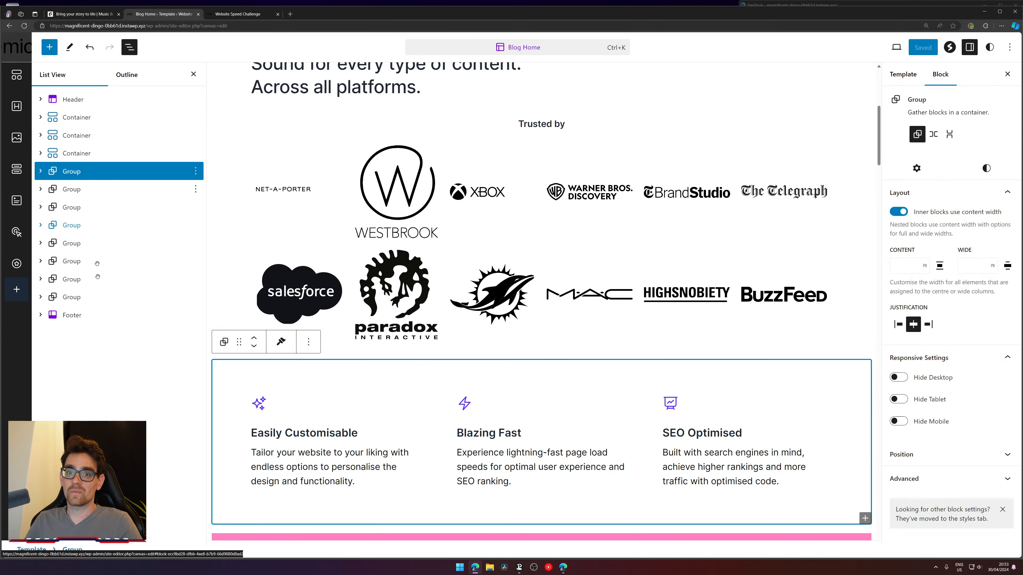
pyautogui.keyDown('shift'); pyautogui.click(95, 298); pyautogui.keyUp('shift')
pyautogui.press('Delete')
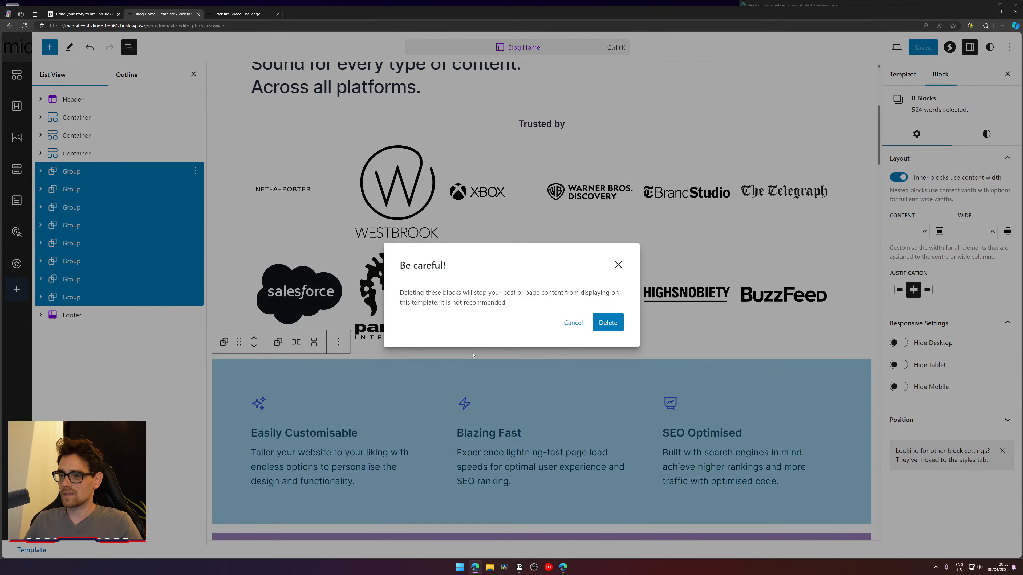
pyautogui.click(606, 323)
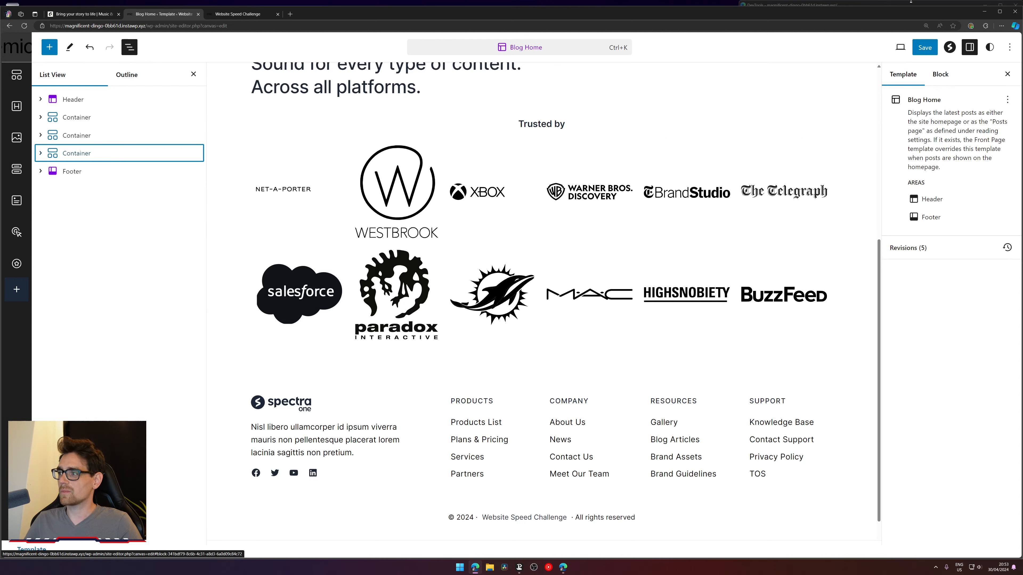
pyautogui.click(925, 47)
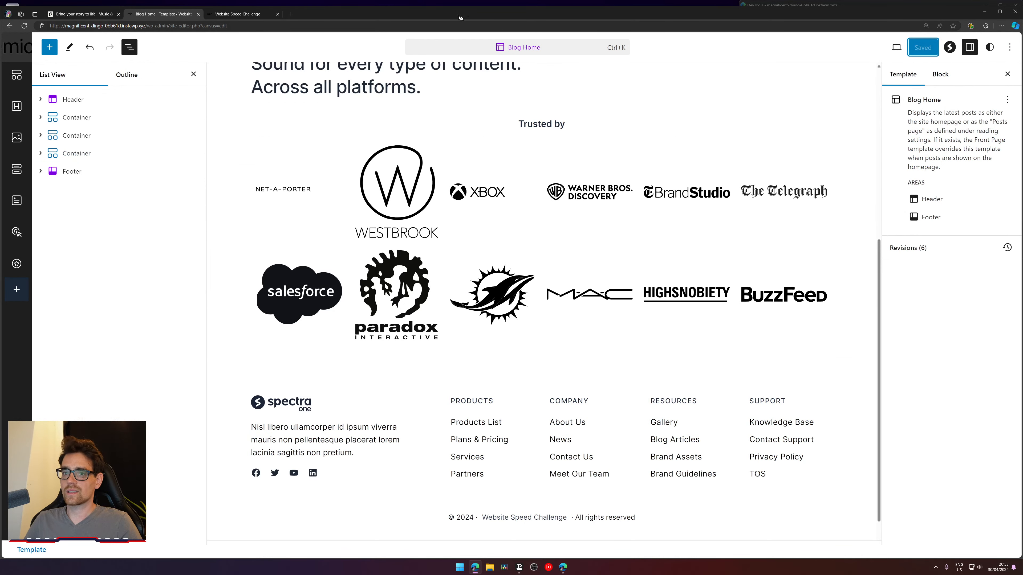
# - Examine the cleaned-up live page and the original Epidemic Sound page from the hero through the content cards to the "Trusted by" logos
pyautogui.click(229, 18)
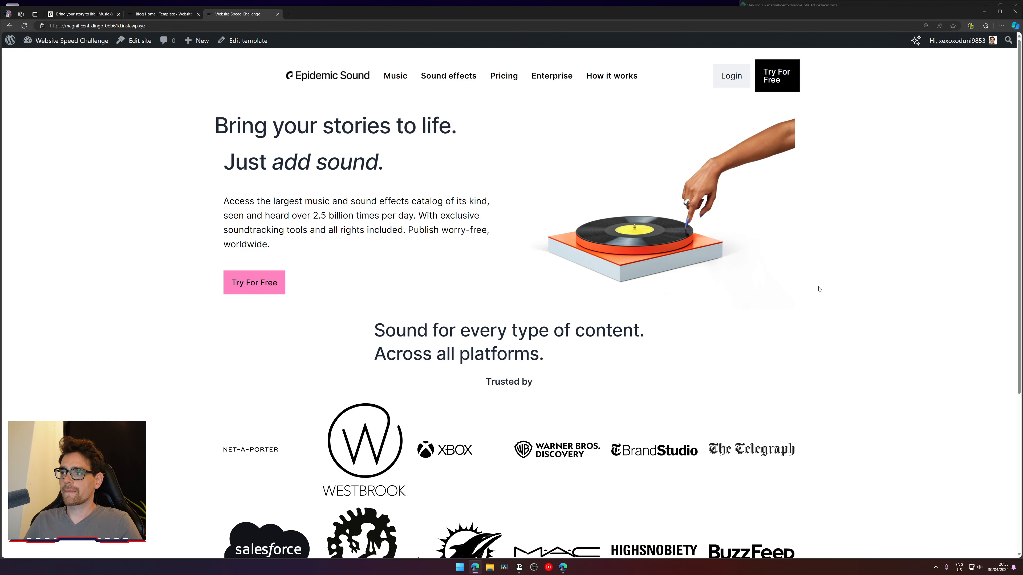
pyautogui.click(100, 16)
pyautogui.scroll(10, 512, 282)
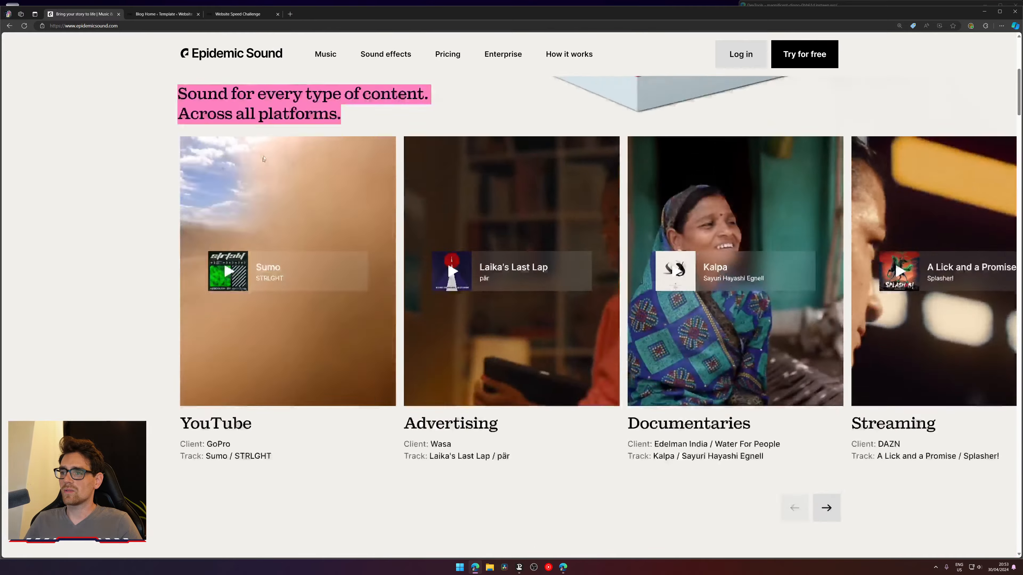
pyautogui.scroll(-5, 242, 145)
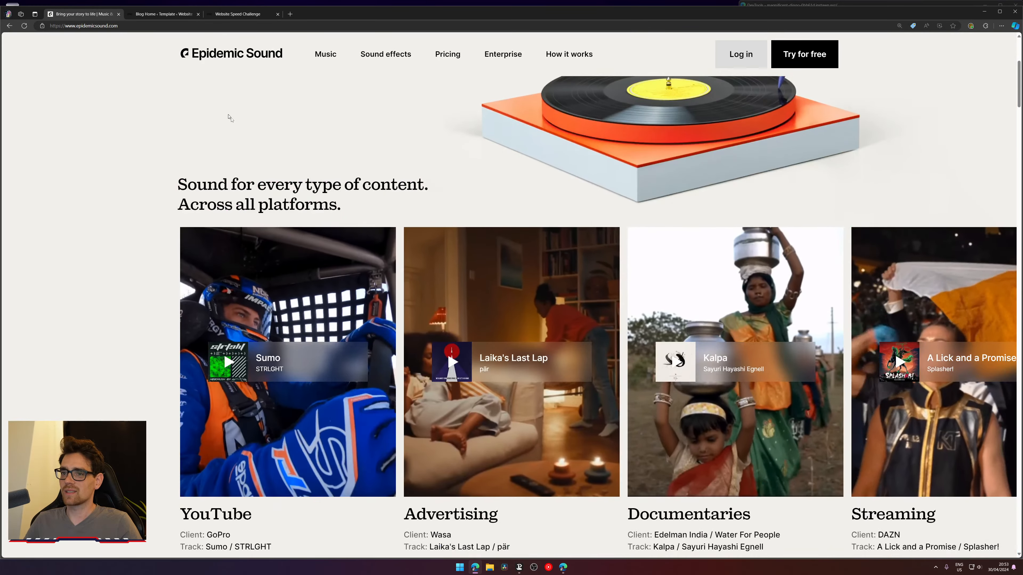
pyautogui.scroll(5, 242, 145)
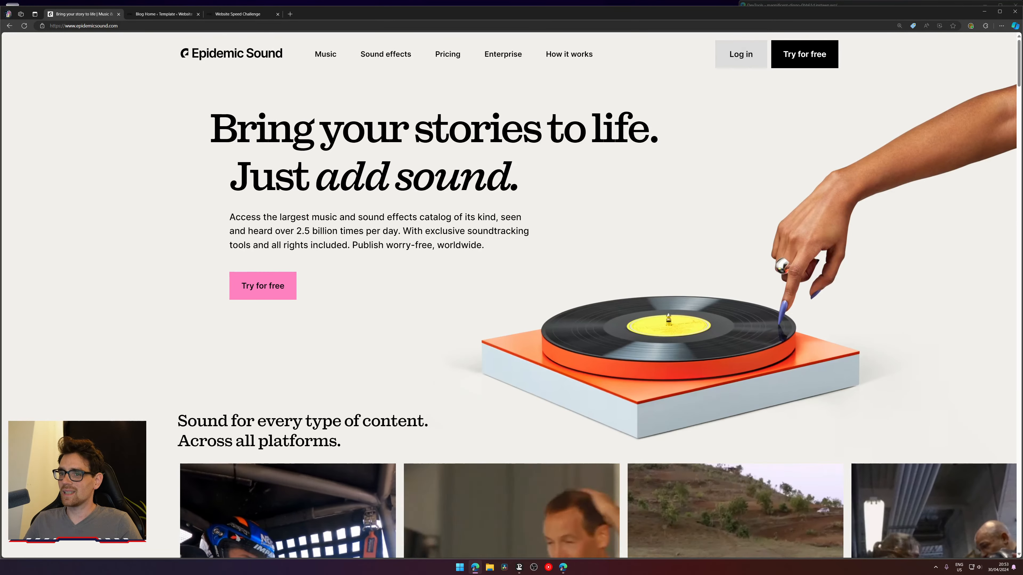
pyautogui.scroll(-10, 224, 125)
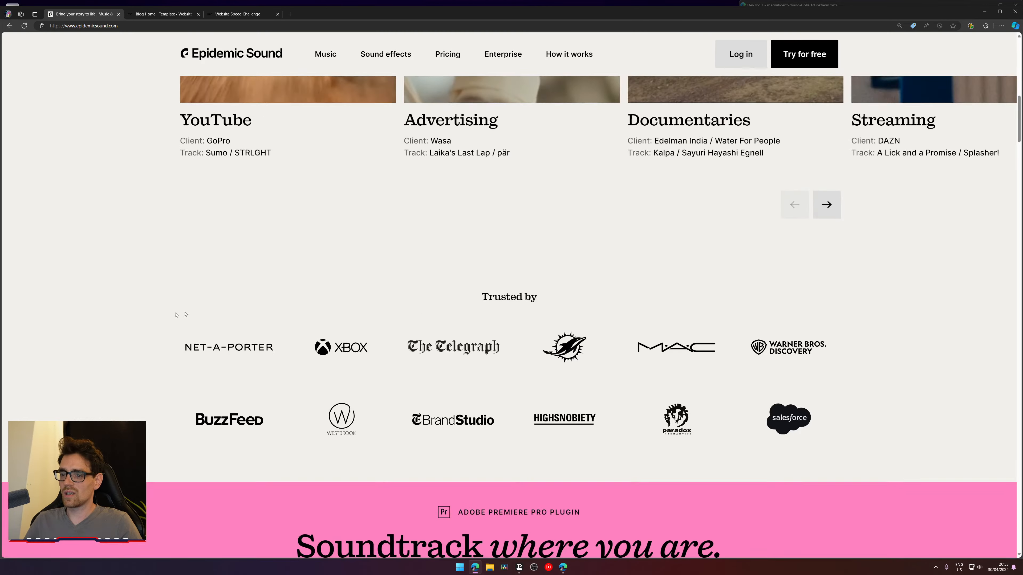
pyautogui.moveTo(672, 403); pyautogui.dragTo(897, 389)
pyautogui.click(909, 383)
pyautogui.scroll(9, 911, 381)
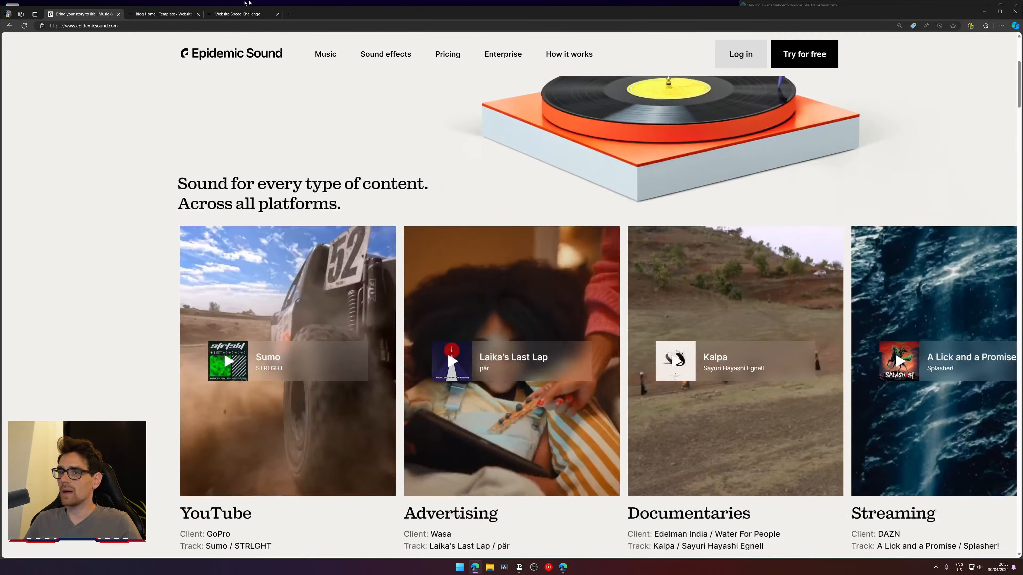
pyautogui.scroll(6, 194, 126)
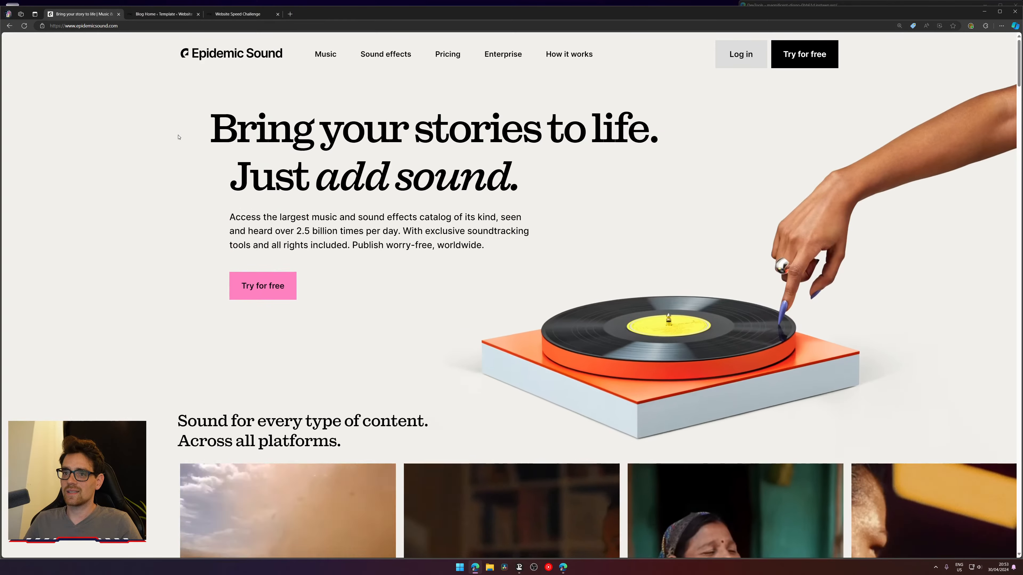
pyautogui.scroll(-9, 180, 136)
# - Move the Website Speed Challenge page into its own window and place it side by side with the original Epidemic Sound page
pyautogui.click(163, 13)
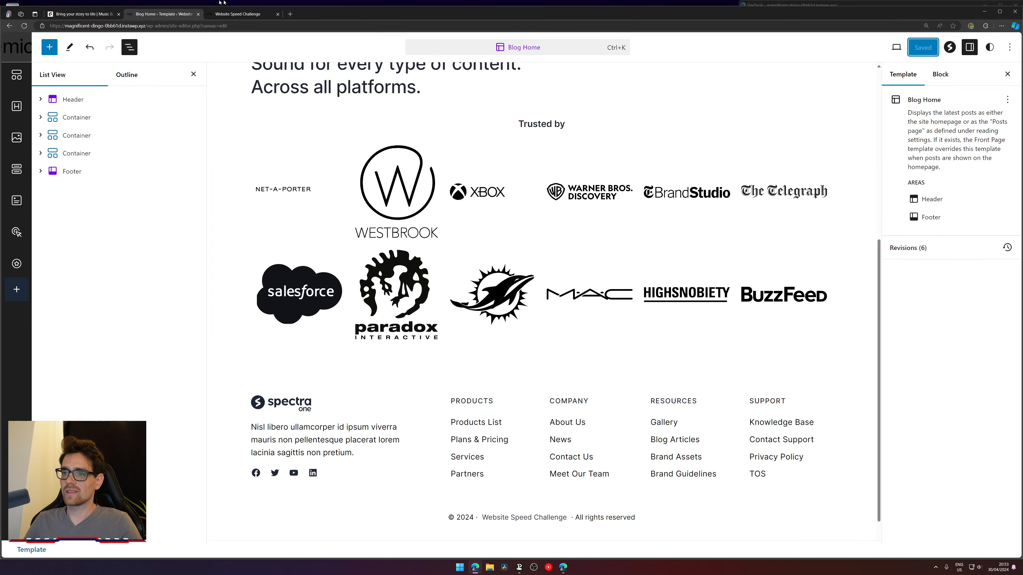
pyautogui.click(222, 15)
pyautogui.moveTo(230, 18); pyautogui.dragTo(418, 147)
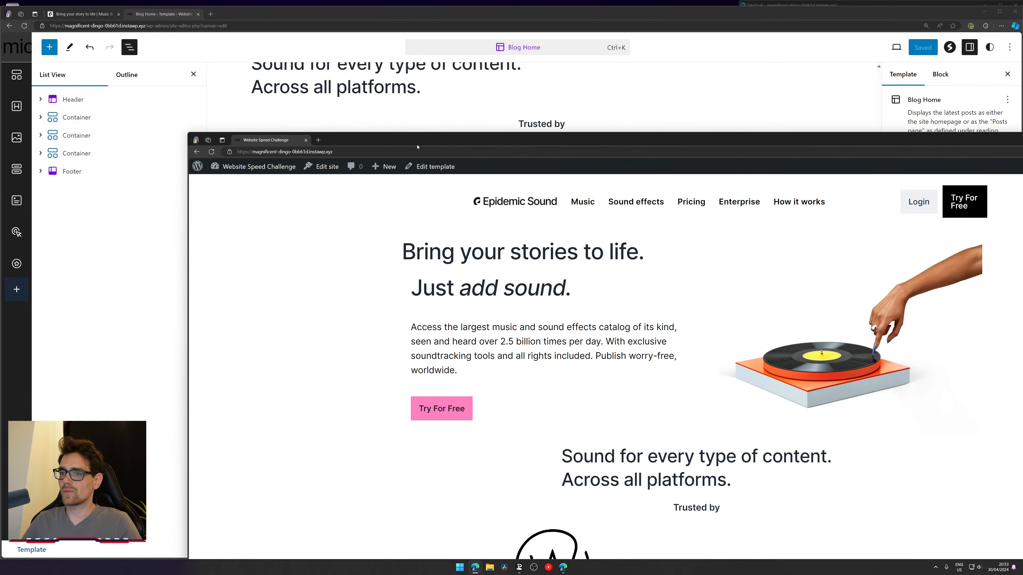
pyautogui.press('super+Right')
pyautogui.click(124, 48)
pyautogui.click(80, 8)
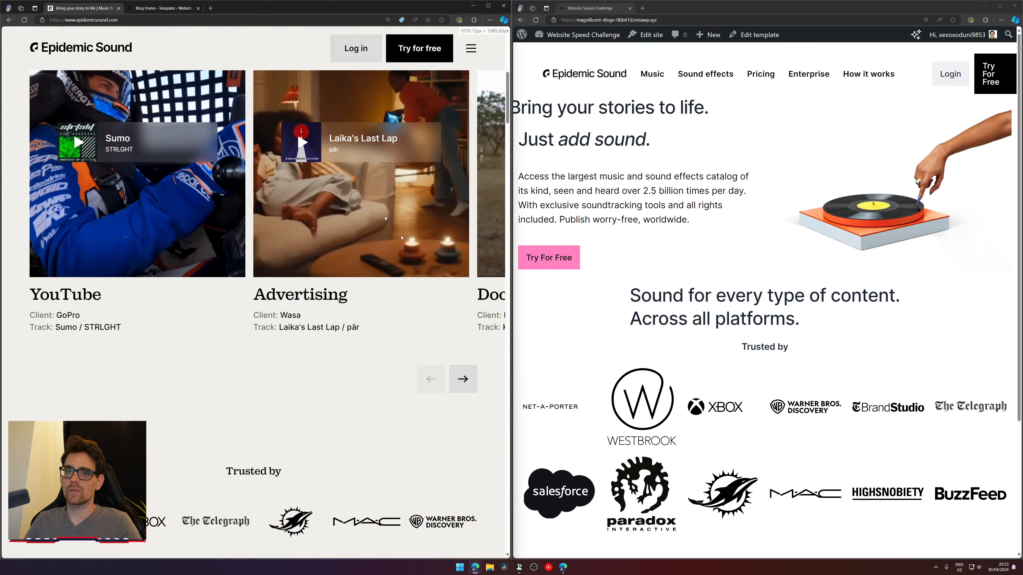
pyautogui.scroll(5, 419, 270)
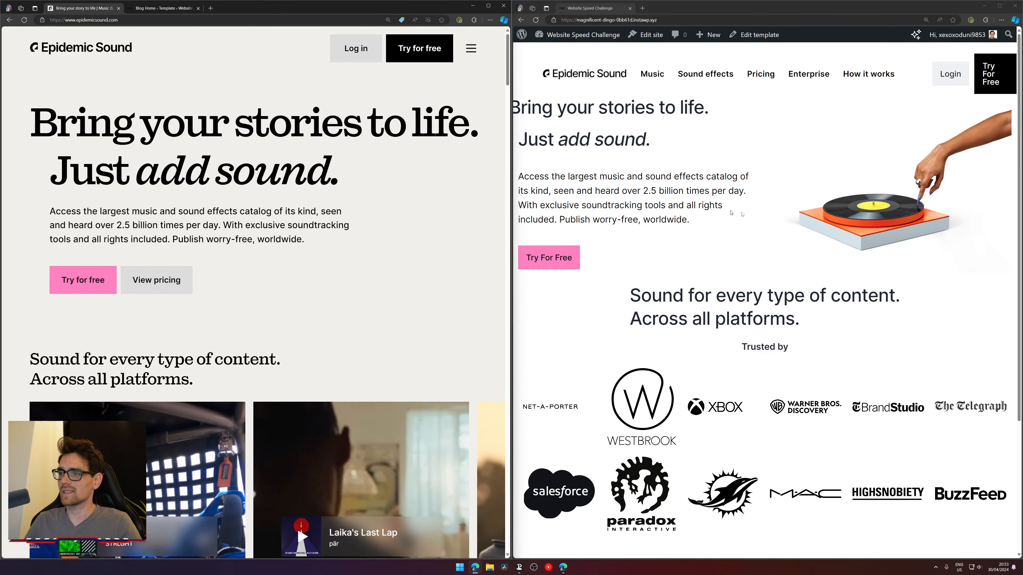
# - Check the collapsed navigation menu in the original Epidemic Sound page's header
pyautogui.click(685, 8)
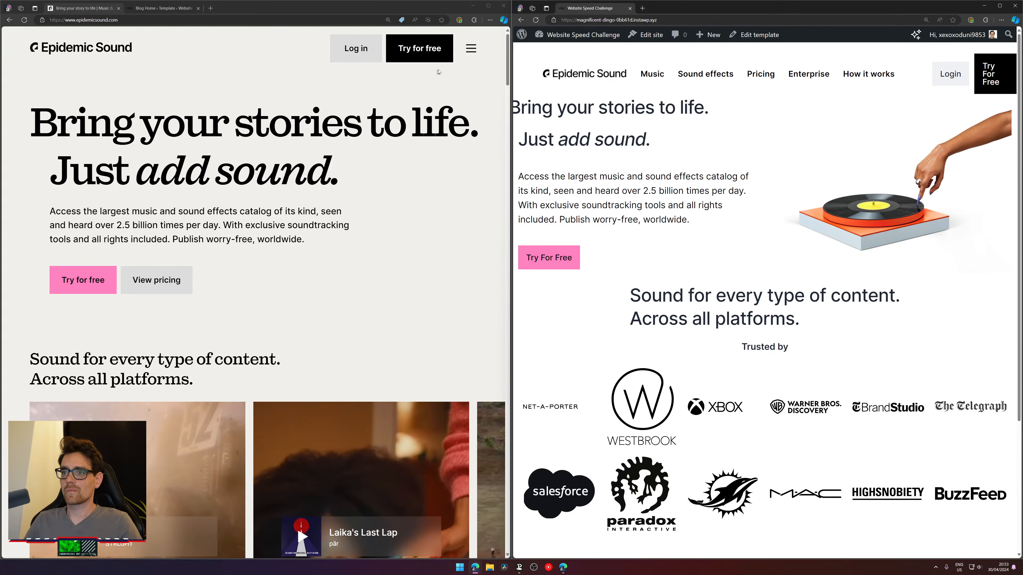
pyautogui.click(471, 48)
pyautogui.click(474, 47)
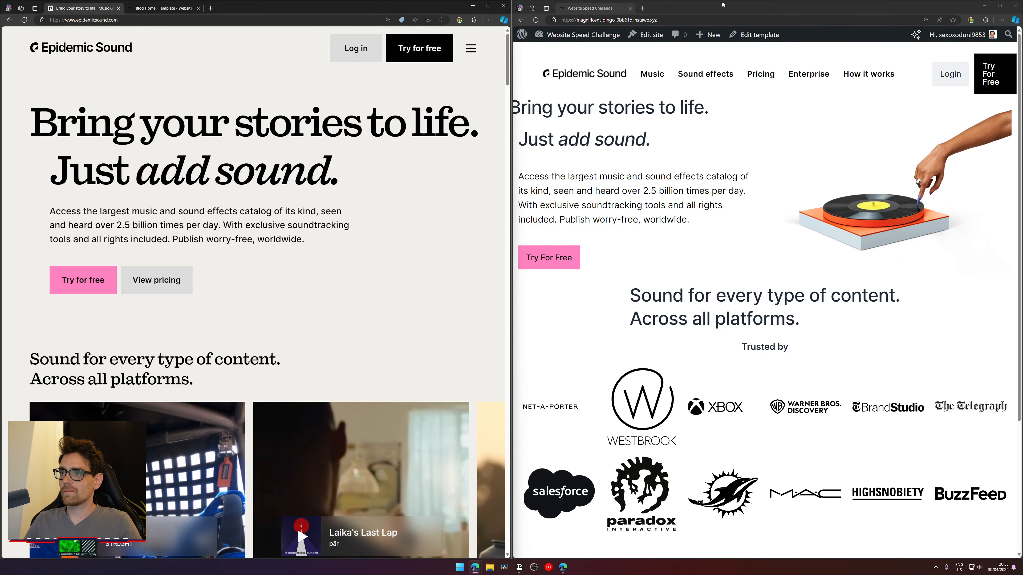
# - Zoom out the recreated page and the original page so both show their desktop layouts side by side
pyautogui.moveTo(612, 6); pyautogui.dragTo(623, 93)
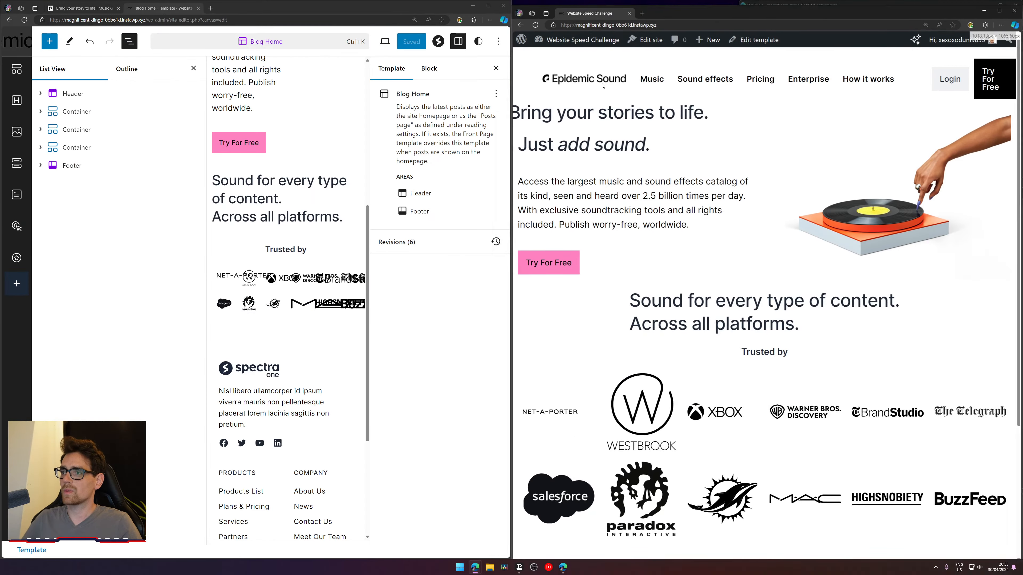
pyautogui.hotkey('ctrl', '-')
pyautogui.hotkey('ctrl', '-')
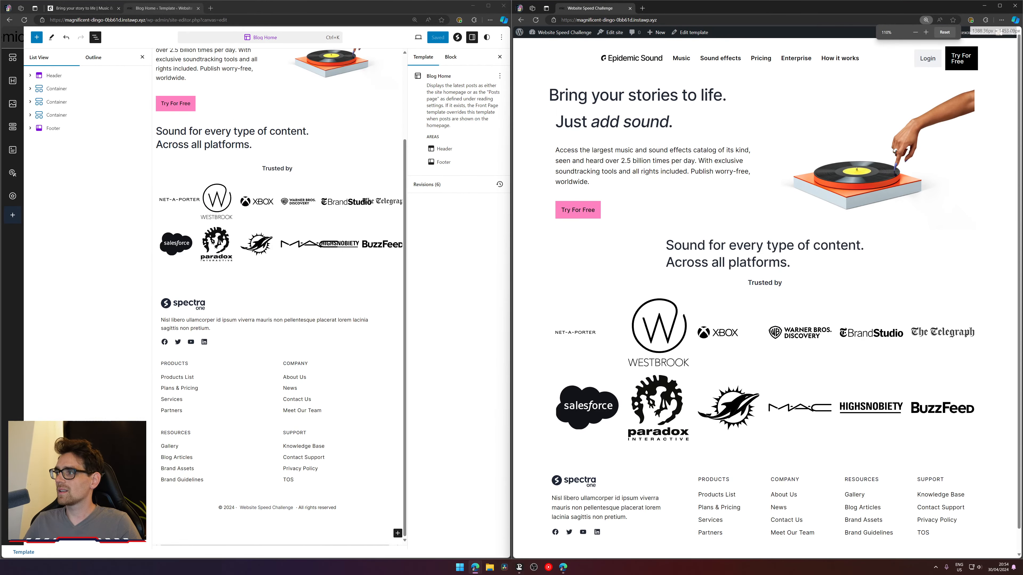
pyautogui.hotkey('ctrl', '-')
pyautogui.hotkey('ctrl', '+')
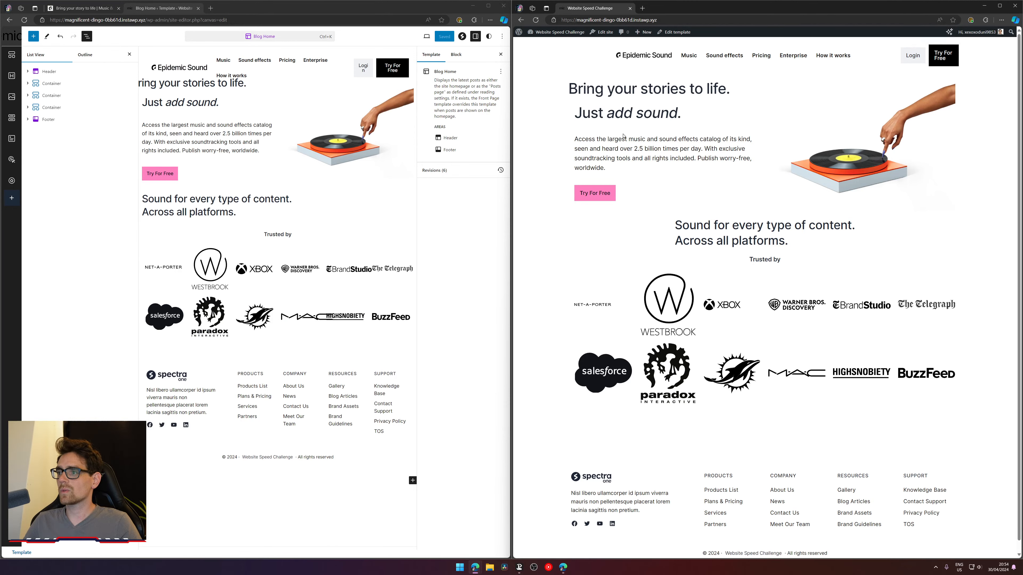
pyautogui.click(80, 8)
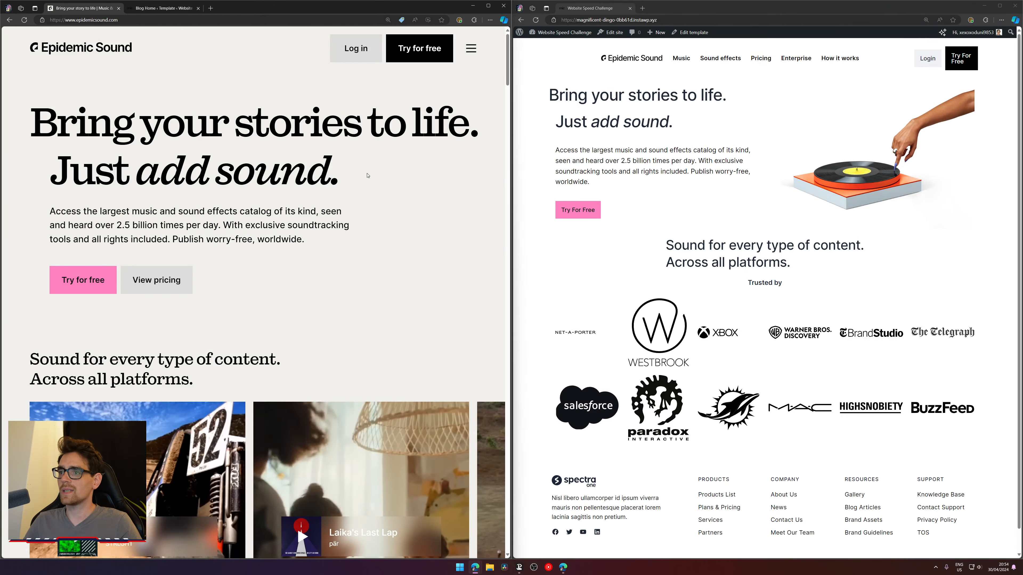
pyautogui.hotkey('ctrl', '-')
pyautogui.scroll(1, 367, 170)
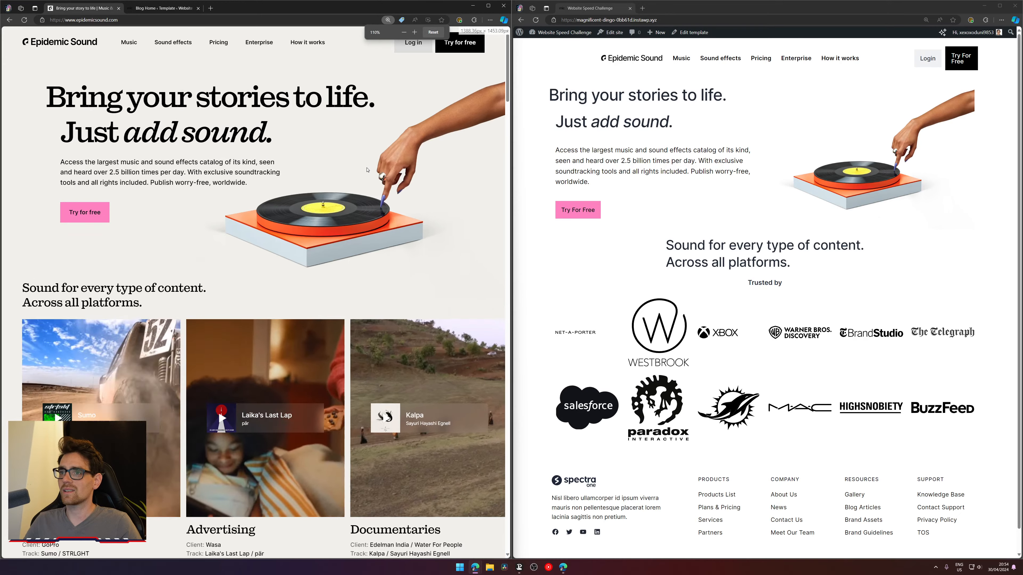
pyautogui.scroll(-1, 368, 170)
pyautogui.scroll(-1, 817, 186)
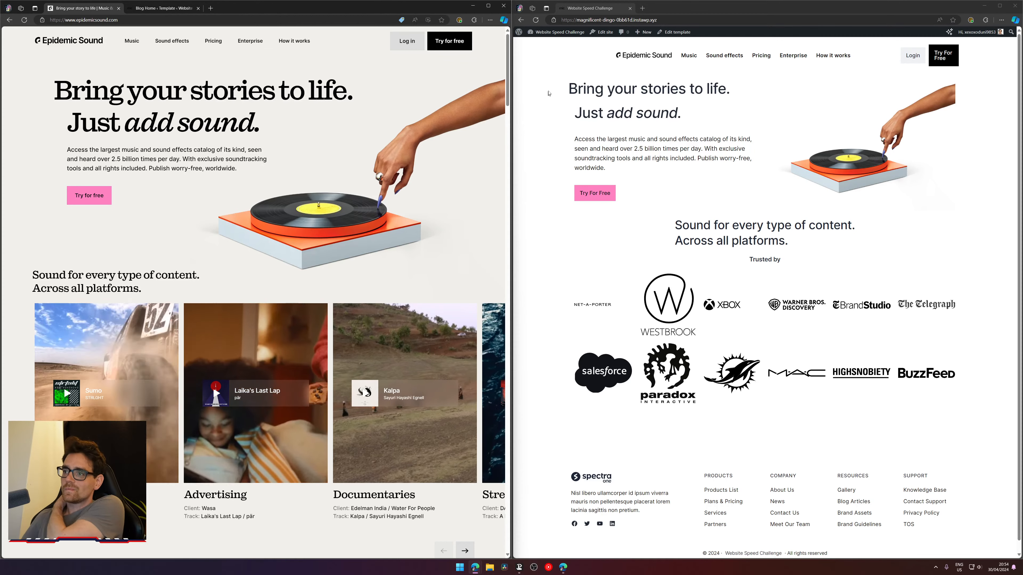
# - Review the recreated page's header links, hero text and image, and "Trusted by" section against the original, testing the Sound effects link
pyautogui.moveTo(598, 55); pyautogui.dragTo(971, 47)
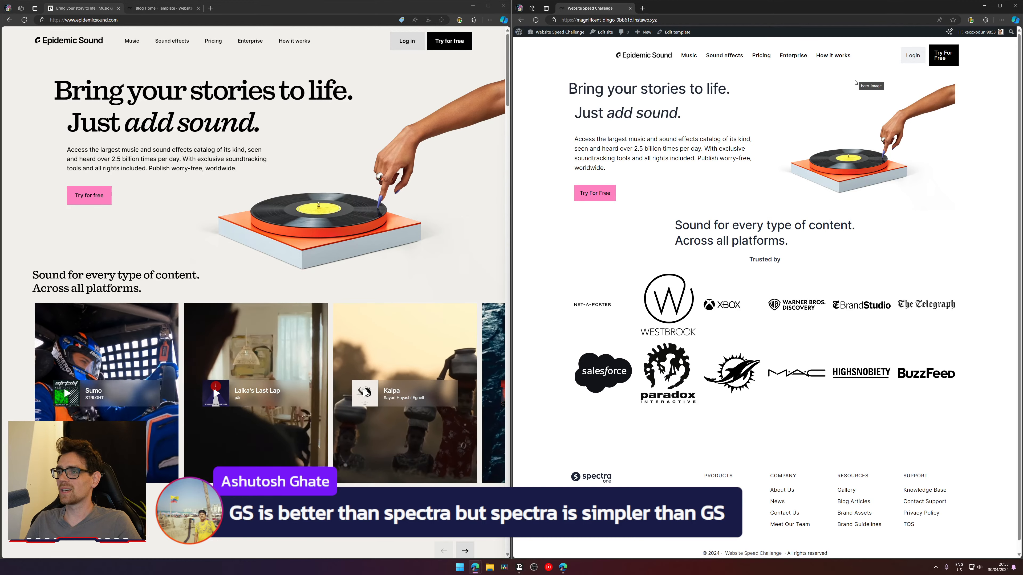
pyautogui.click(730, 59)
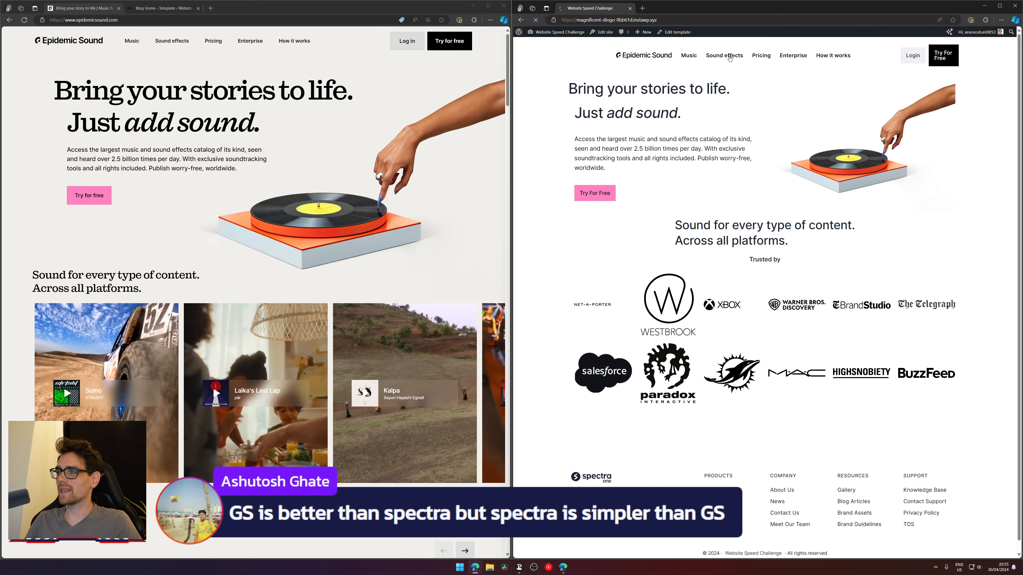
pyautogui.click(622, 55)
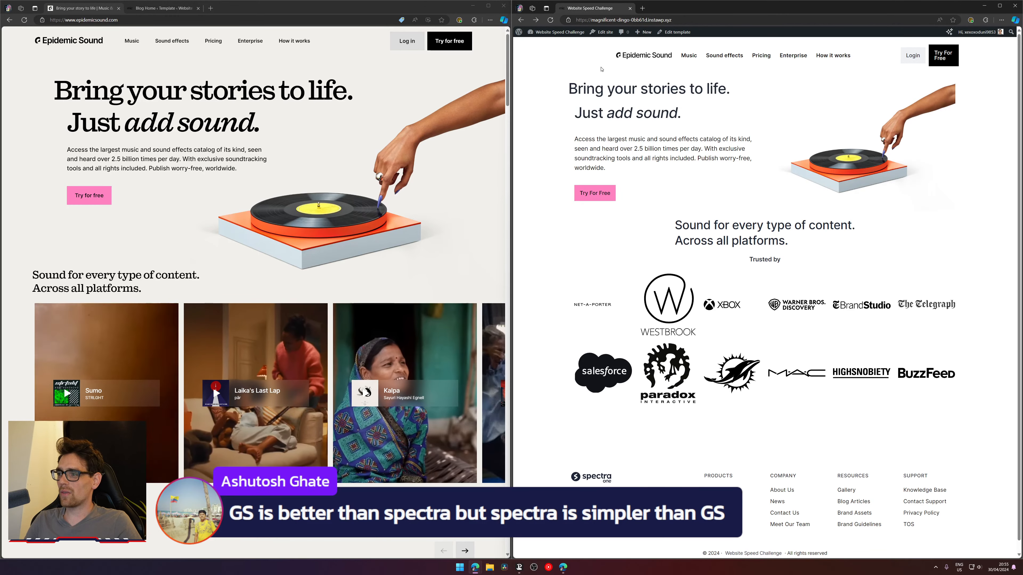
pyautogui.moveTo(582, 89); pyautogui.dragTo(686, 116)
pyautogui.click(687, 117)
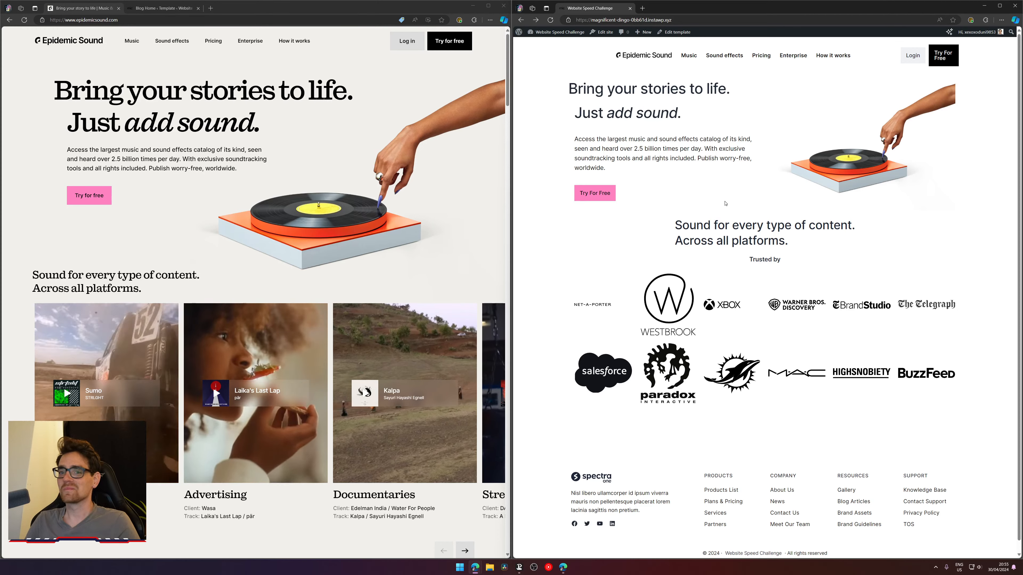
pyautogui.moveTo(669, 236); pyautogui.dragTo(902, 279)
pyautogui.click(904, 280)
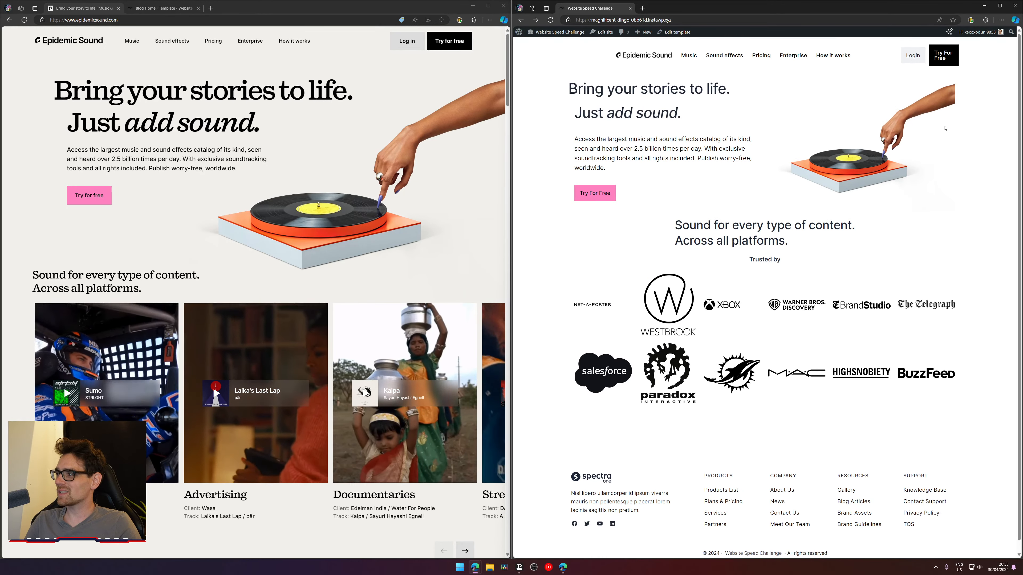
pyautogui.moveTo(954, 109); pyautogui.dragTo(748, 111)
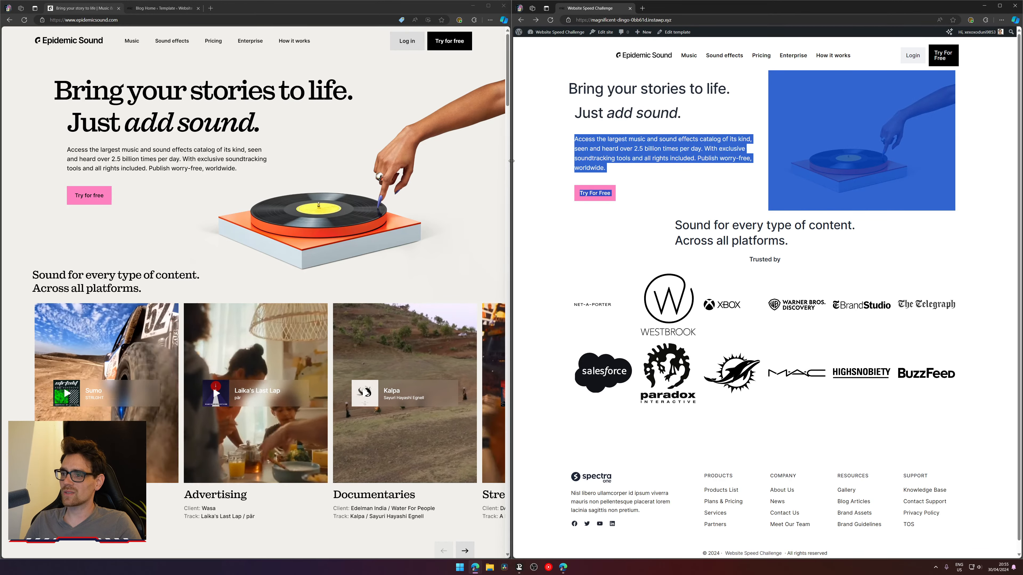
# - Check how both pages respond to width changes by shifting the window divider, and return to a roughly even split
pyautogui.moveTo(511, 161); pyautogui.dragTo(706, 161)
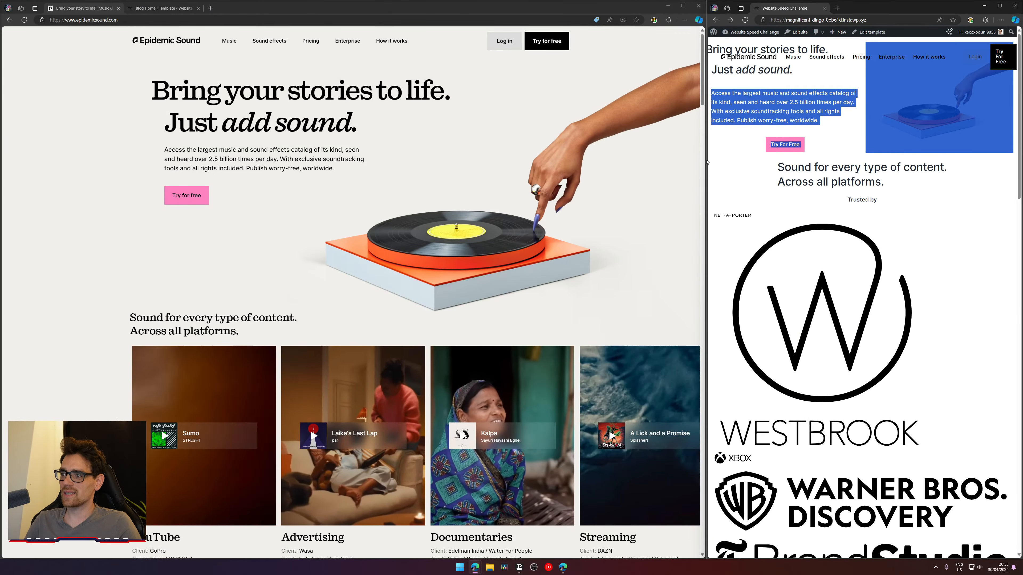
pyautogui.click(703, 160)
pyautogui.scroll(10, 705, 159)
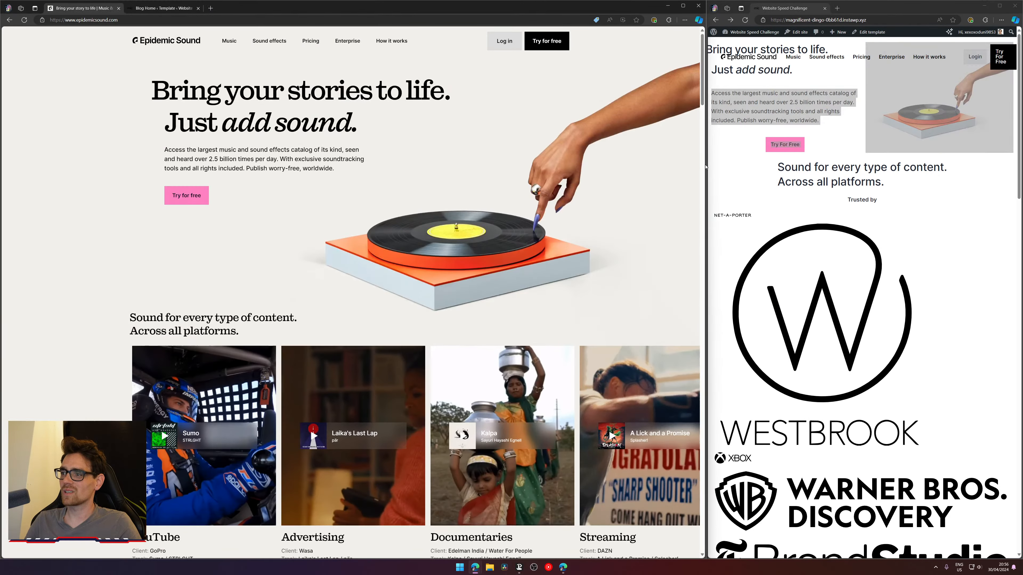
pyautogui.moveTo(708, 160); pyautogui.dragTo(490, 160)
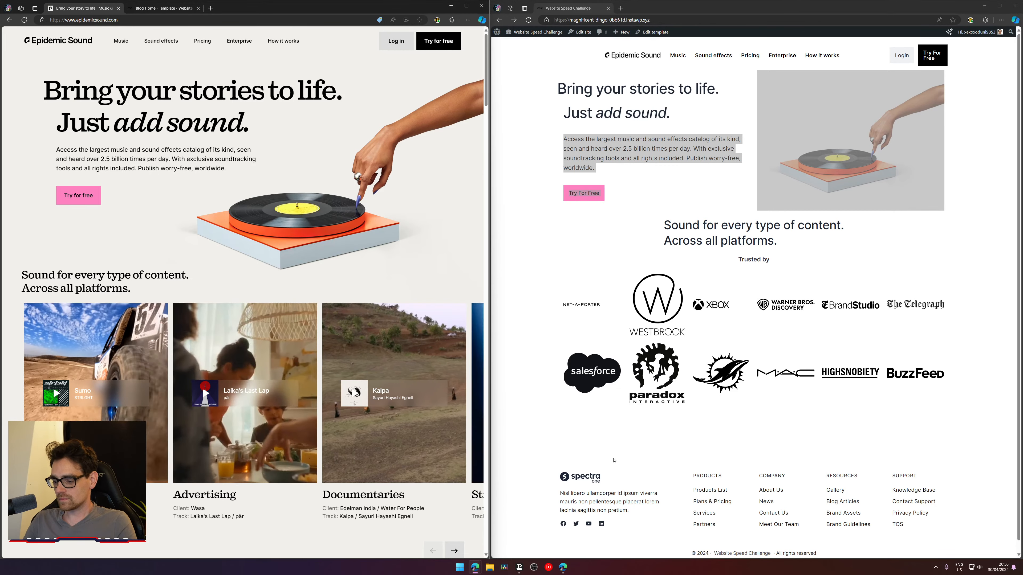
# - Compare the original page's hero headline with the headline on the recreated page
pyautogui.click(588, 242)
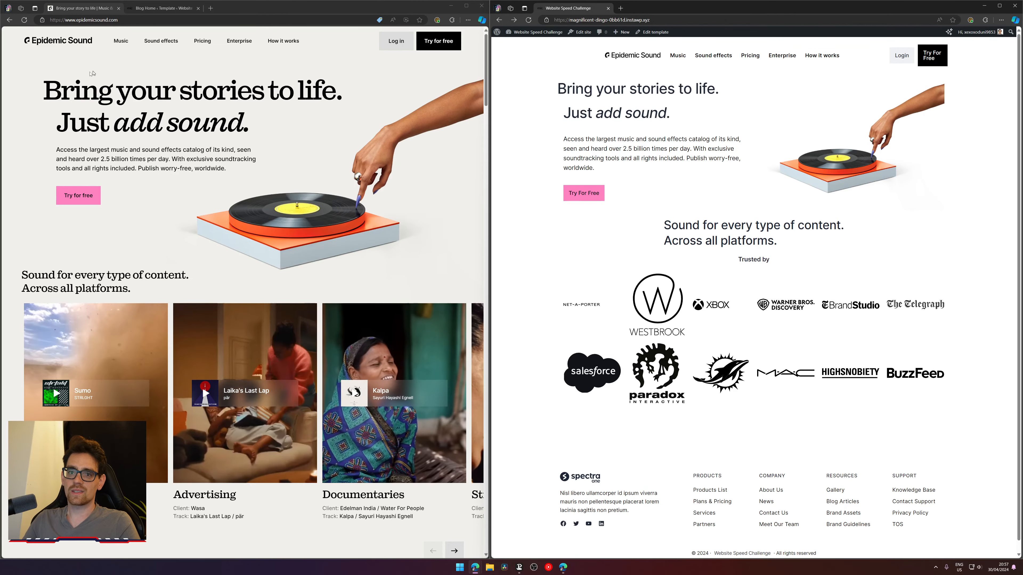
pyautogui.moveTo(44, 88); pyautogui.dragTo(284, 125)
pyautogui.click(284, 129)
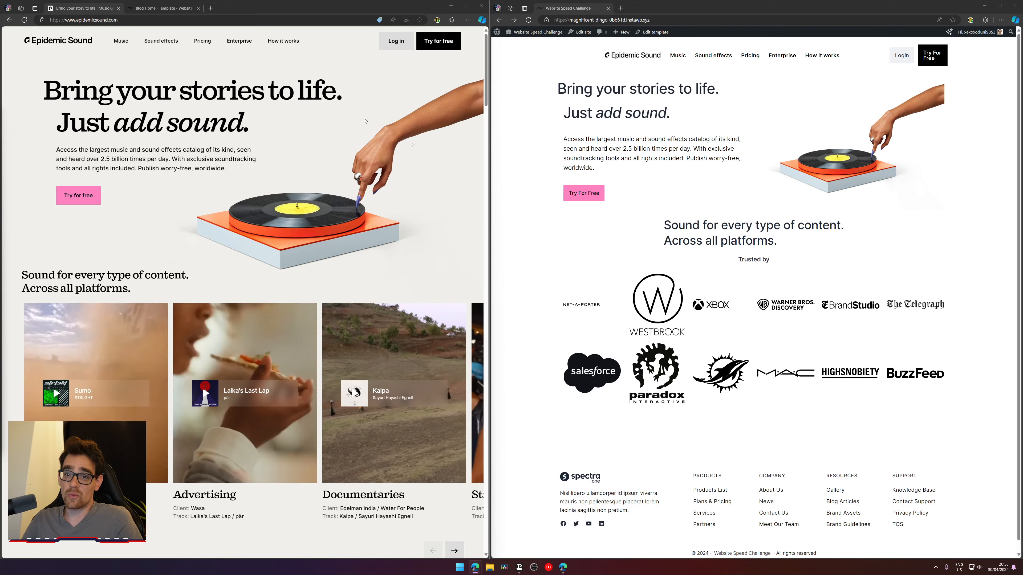
# - Open templatemonster.com in a new browser tab
pyautogui.click(211, 8)
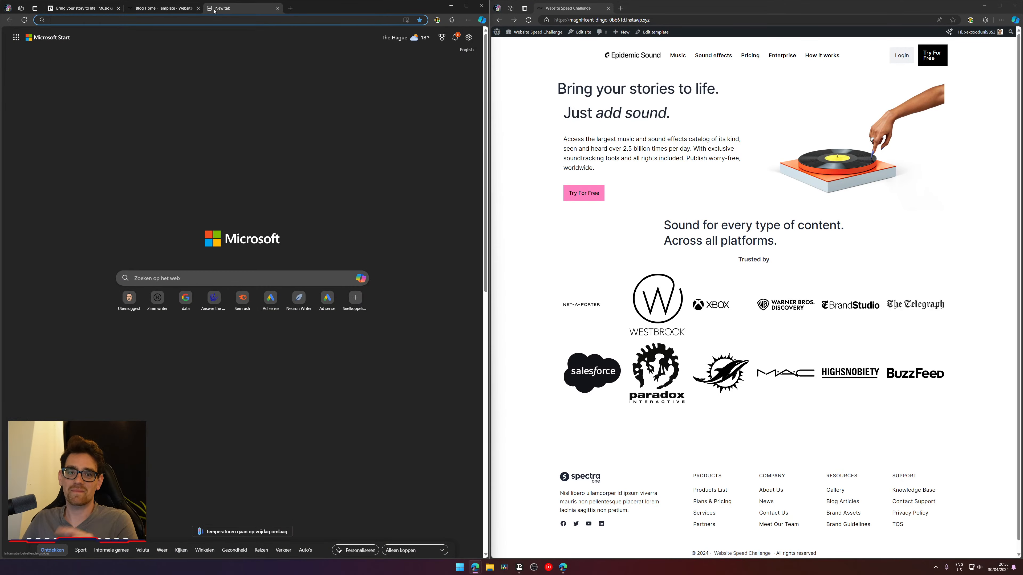
pyautogui.write('templatemonster.com')
pyautogui.press('Return')
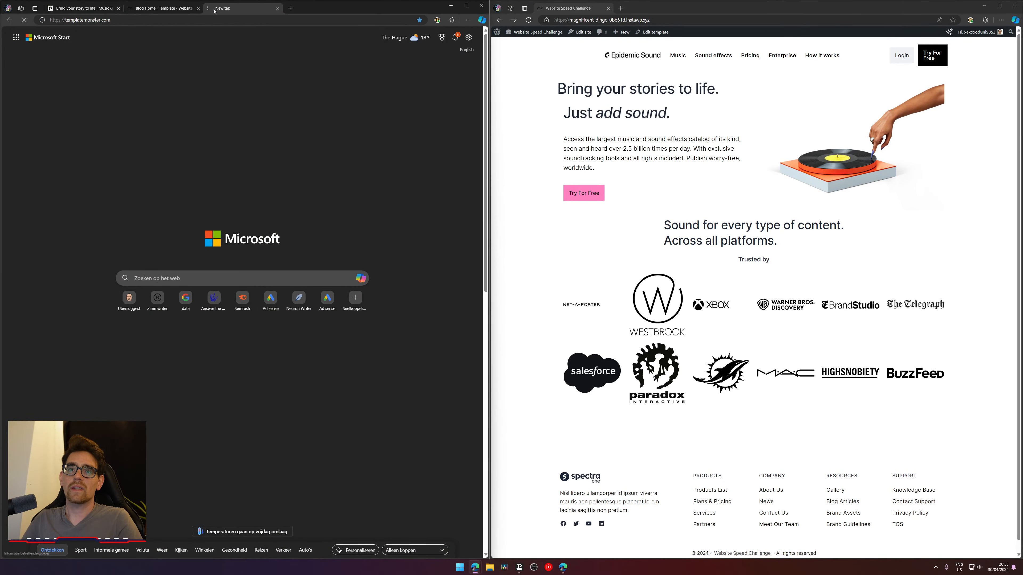
# - Move the recreated page's tab into the original page's browser window, and maximize that window with TemplateMonster showing
pyautogui.moveTo(572, 8); pyautogui.dragTo(299, 10)
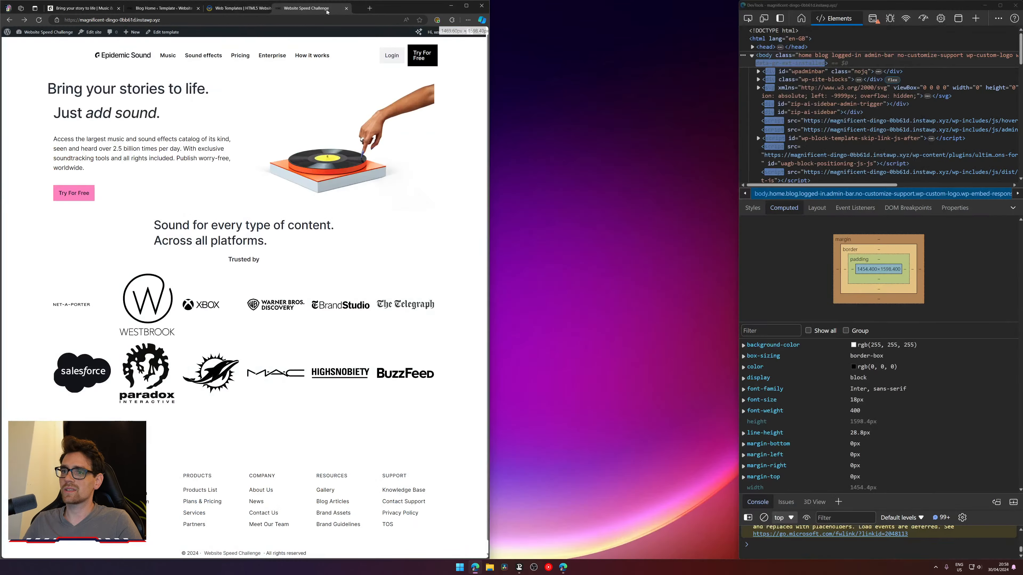
pyautogui.click(265, 9)
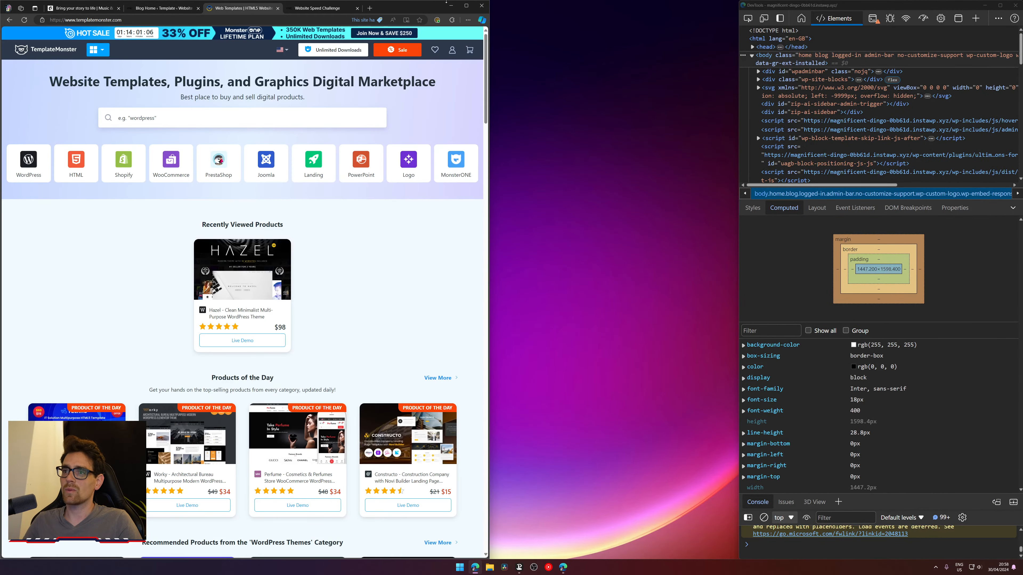
pyautogui.click(466, 6)
# - Open the Worky architectural bureau theme from Products of the Day and launch its live demo
pyautogui.scroll(-5, 703, 215)
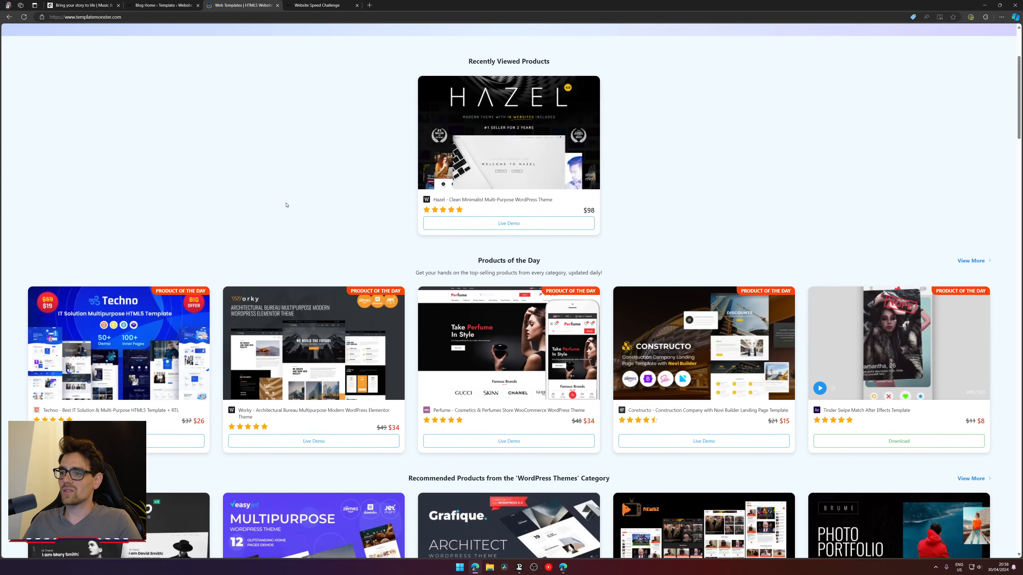
pyautogui.scroll(-1, 286, 204)
pyautogui.click(310, 221)
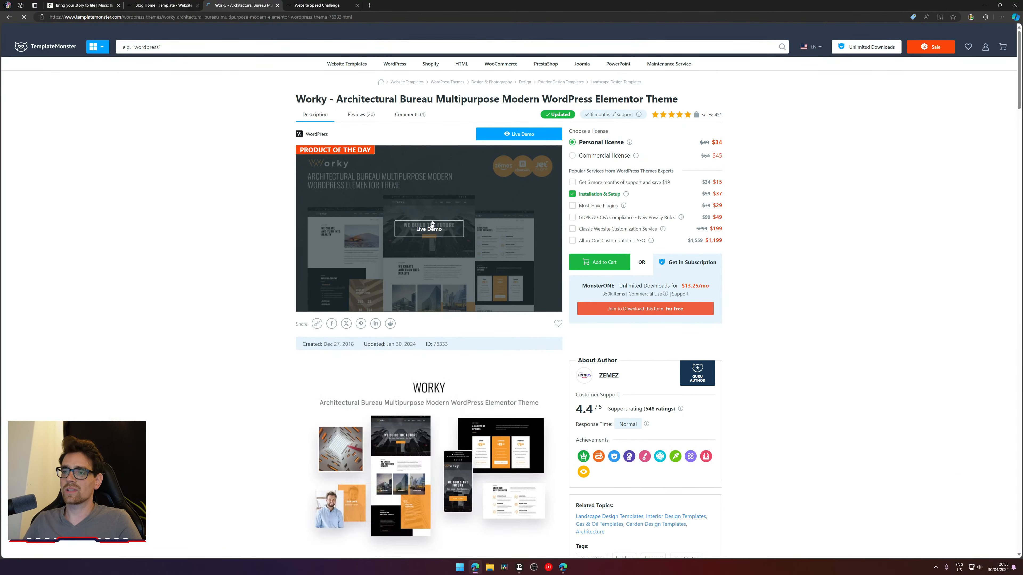
pyautogui.click(431, 228)
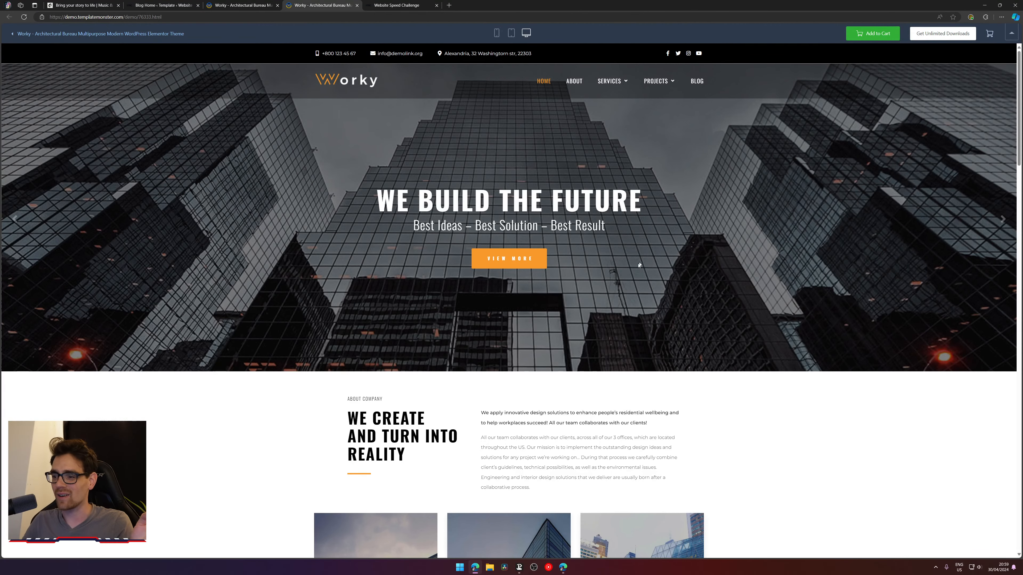
# - Examine the layout of the Worky demo homepage, including the service cards, testimonials, exclusive projects and latest projects sections
pyautogui.scroll(-8, 640, 266)
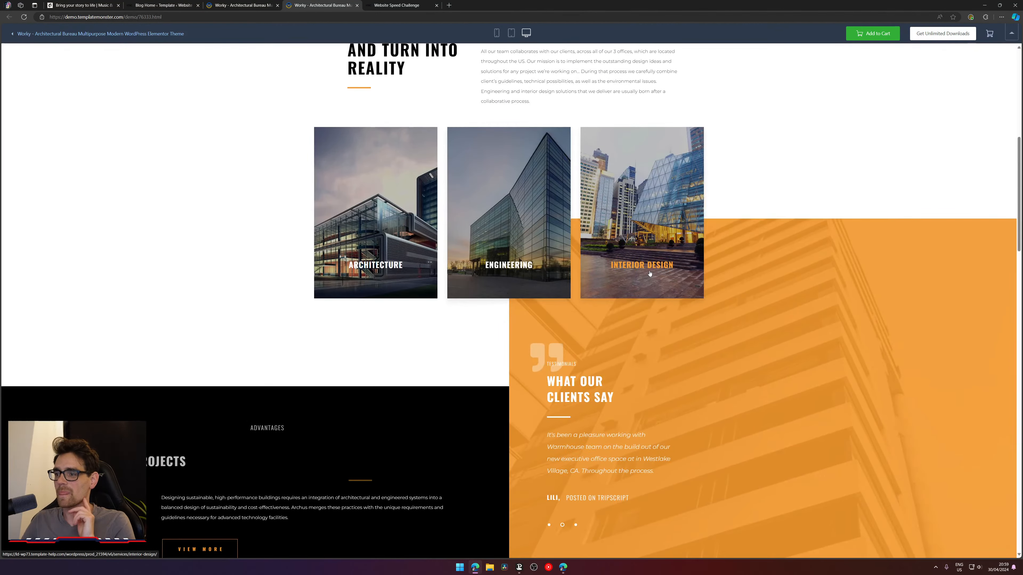
pyautogui.scroll(-3, 703, 315)
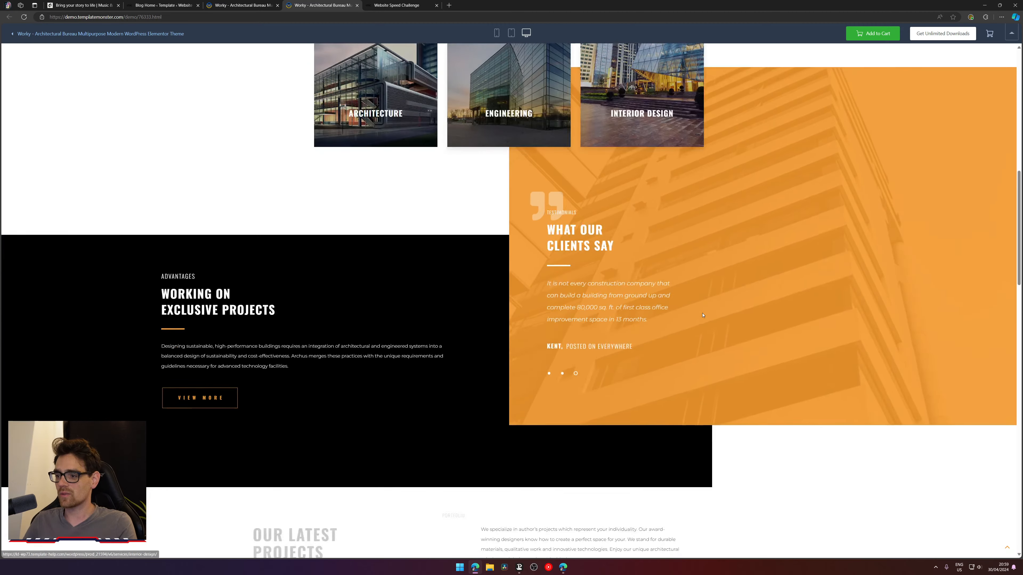
pyautogui.scroll(-6, 703, 315)
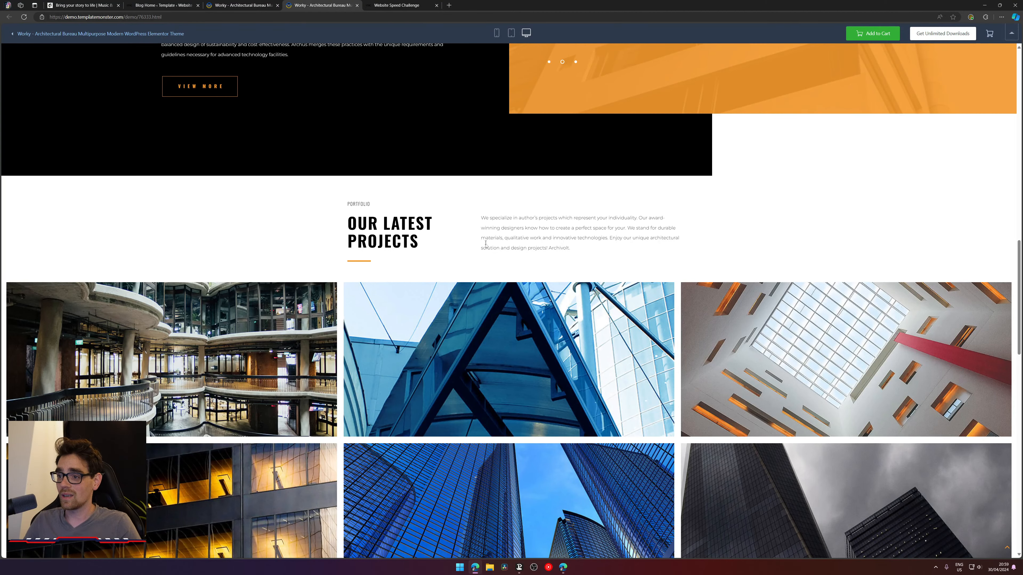
pyautogui.moveTo(485, 218); pyautogui.dragTo(583, 258)
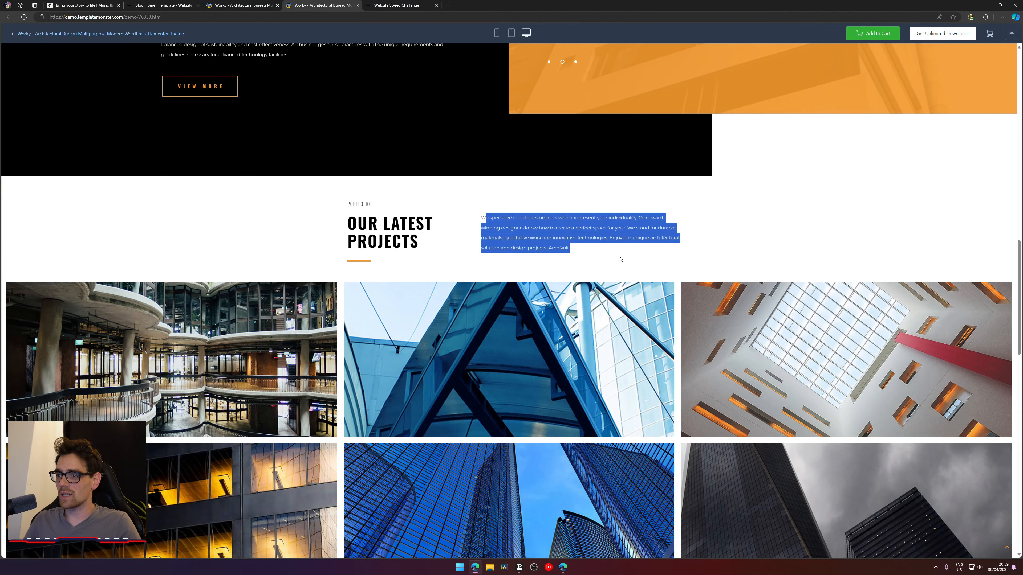
pyautogui.click(766, 243)
pyautogui.scroll(-3, 767, 244)
pyautogui.scroll(-6, 494, 467)
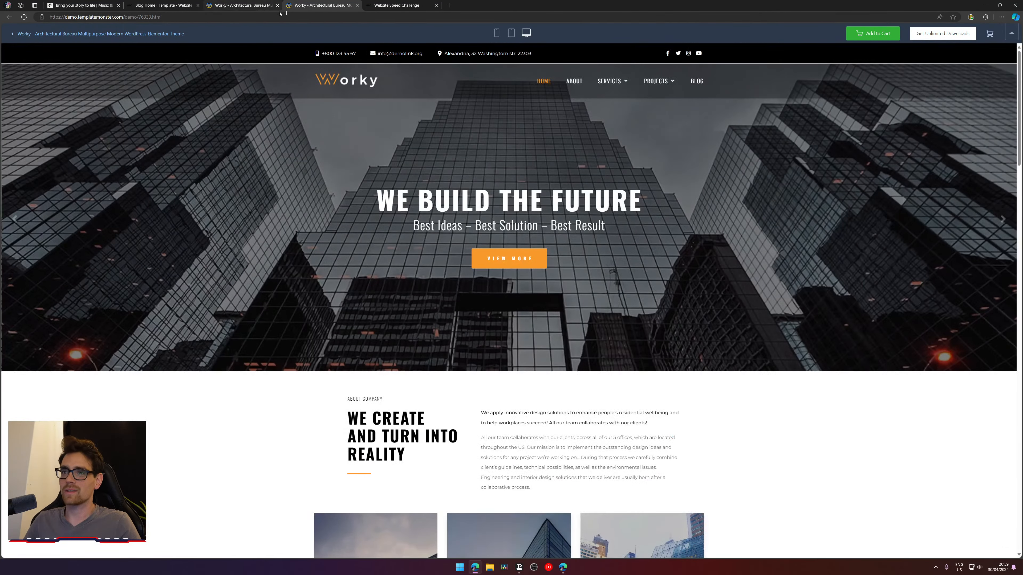
# - Close the Worky demo, the Worky theme page and the published Website Speed Challenge page
pyautogui.click(310, 17)
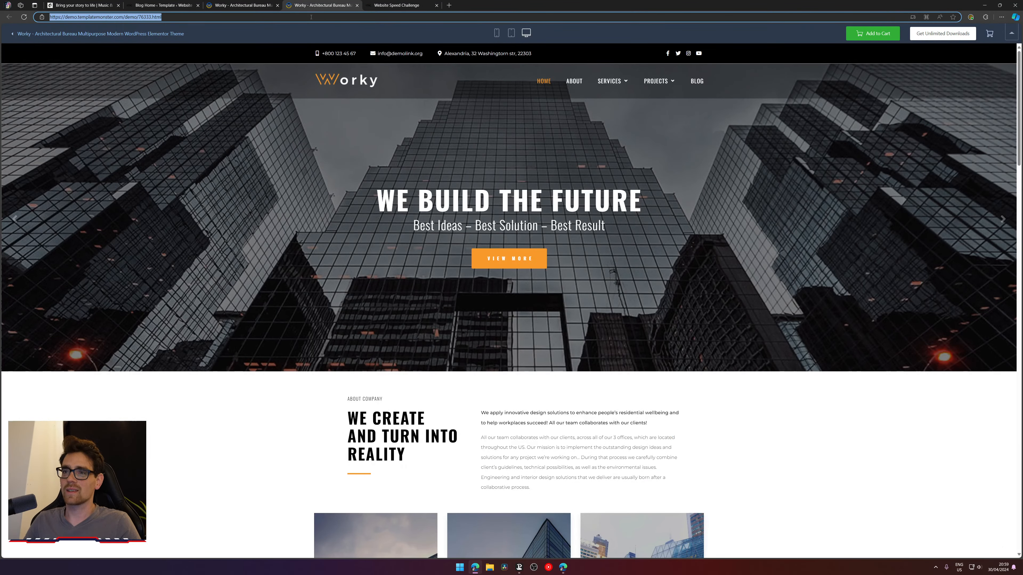
pyautogui.press('BackSpace')
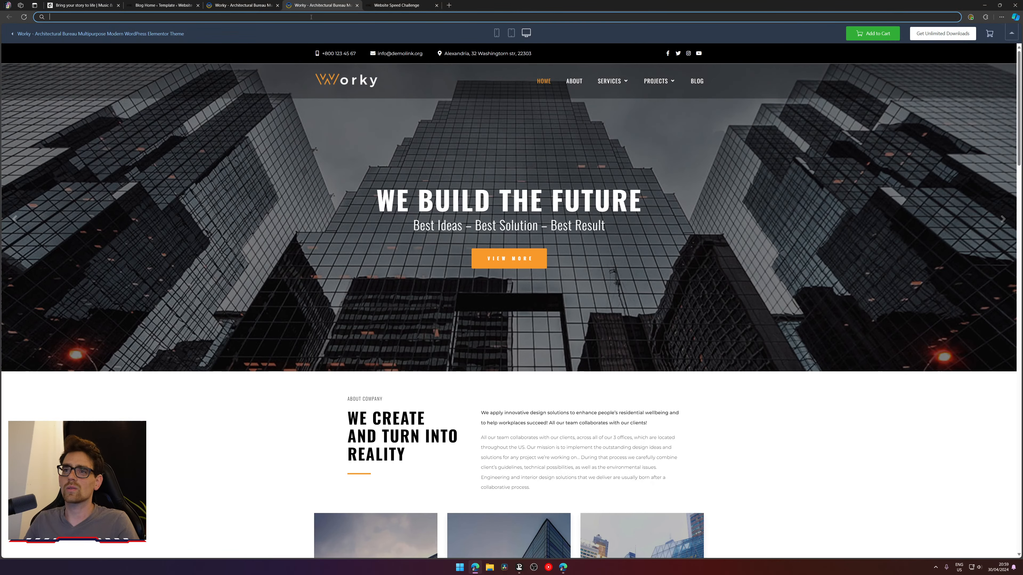
pyautogui.middleClick(321, 3)
pyautogui.middleClick(328, 3)
pyautogui.middleClick(258, 5)
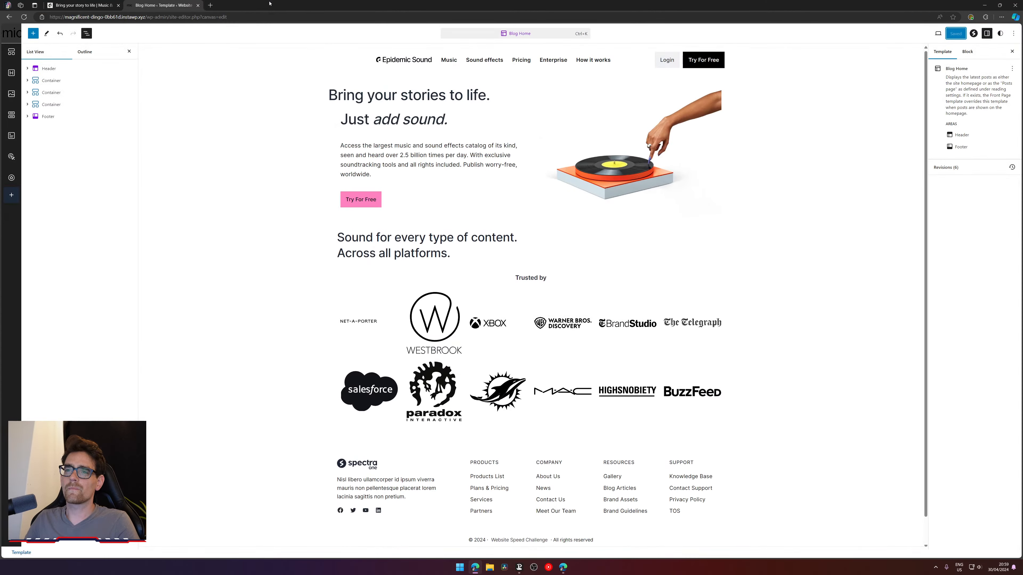
# - View the original page briefly, return to the Blog Home template, and open the published site in a new tab
pyautogui.click(75, 6)
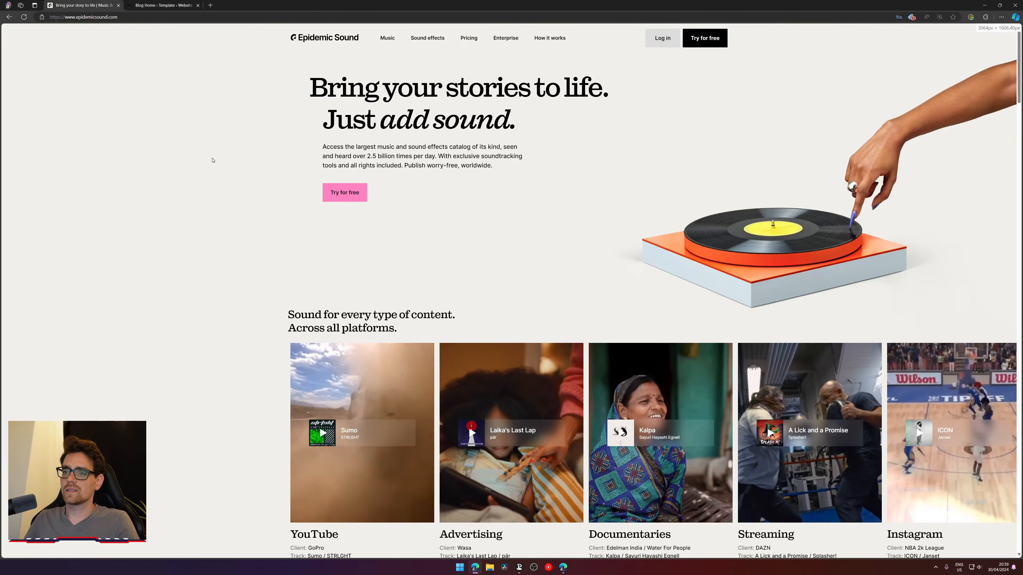
pyautogui.click(182, 8)
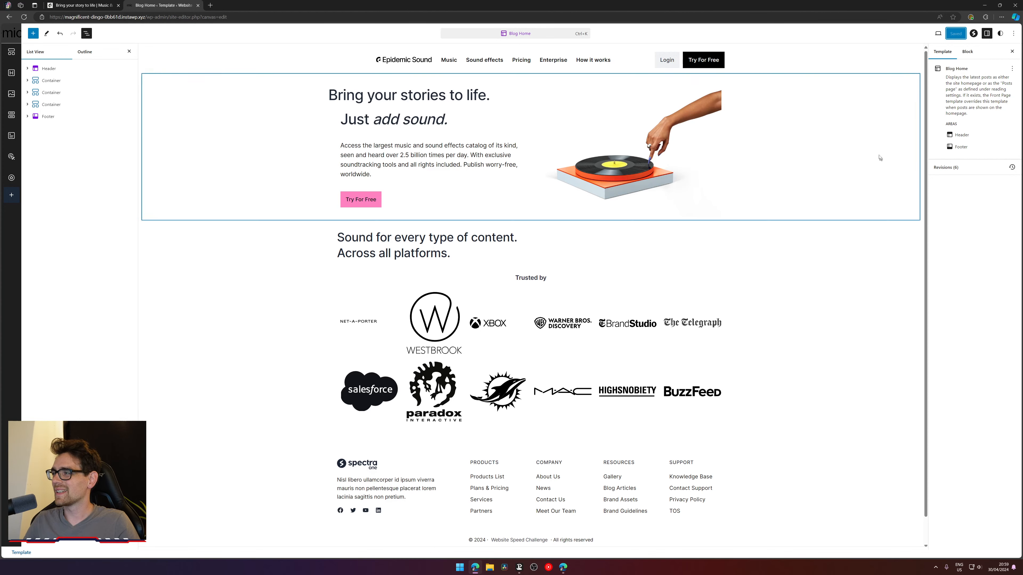
pyautogui.click(938, 35)
pyautogui.click(894, 98)
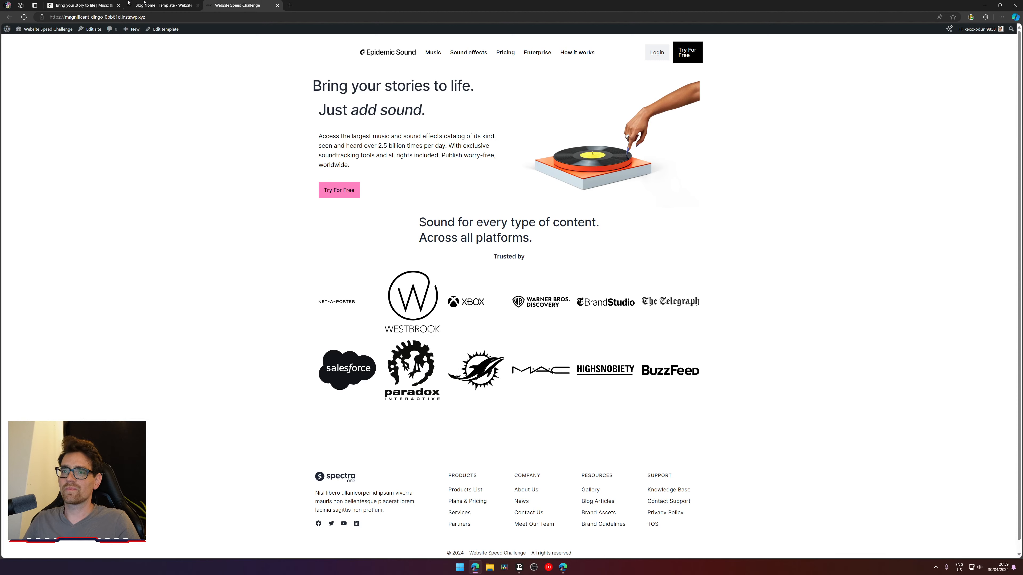
# - Compare the published recreated page with the Epidemic Sound original at full window width
pyautogui.click(152, 5)
pyautogui.click(237, 5)
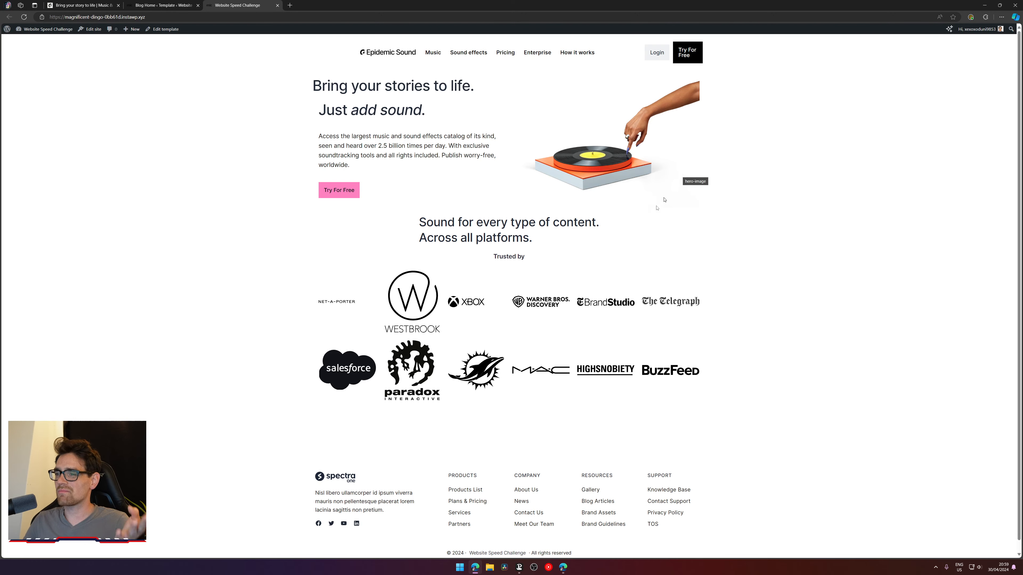
pyautogui.scroll(-1, 523, 245)
pyautogui.scroll(1, 492, 123)
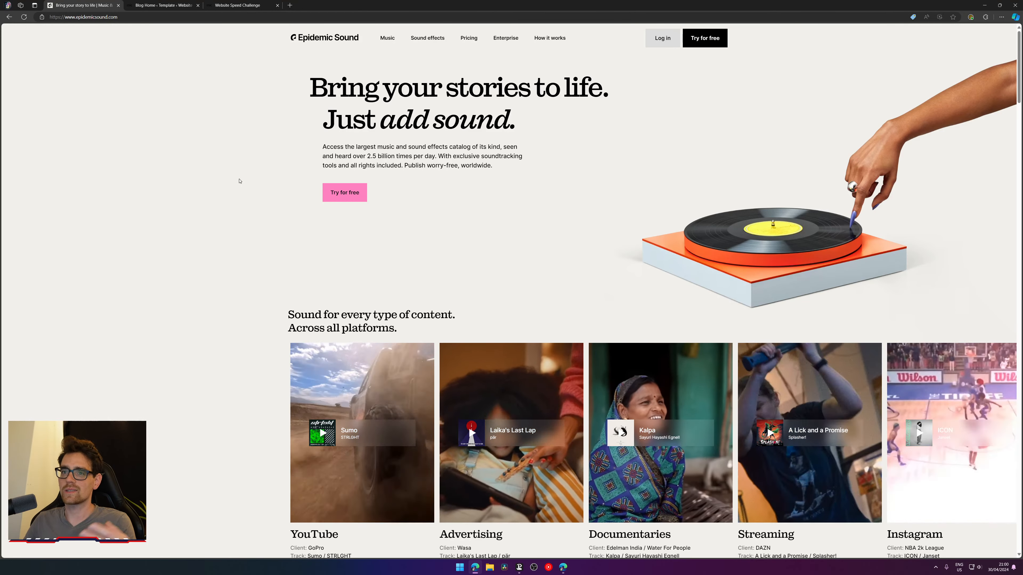
pyautogui.click(253, 6)
pyautogui.scroll(-1, 284, 99)
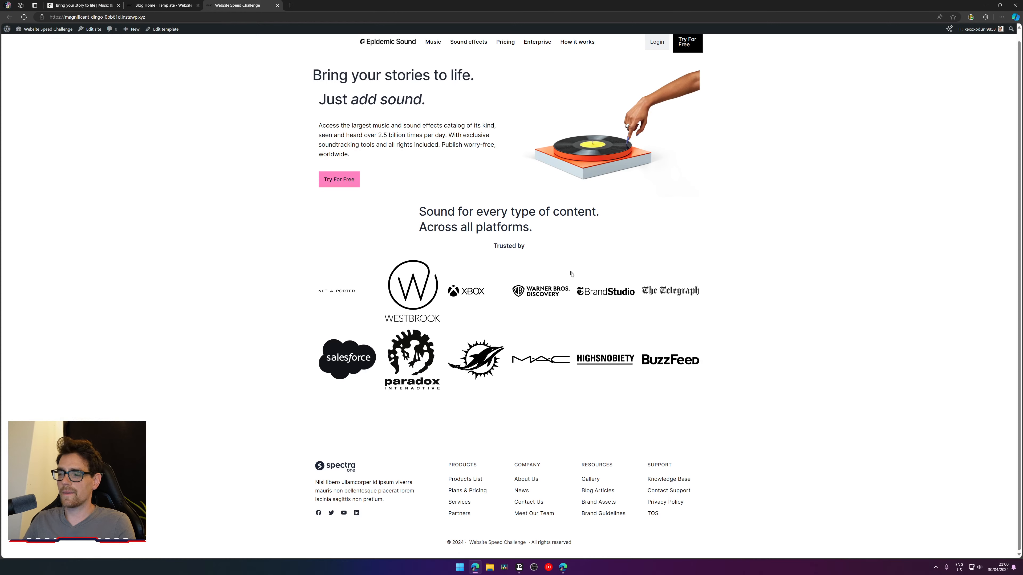
# - Inspect the hero section and the "Trusted by" logo rows on the recreated page by highlighting their content
pyautogui.moveTo(813, 364); pyautogui.dragTo(206, 213)
pyautogui.click(203, 217)
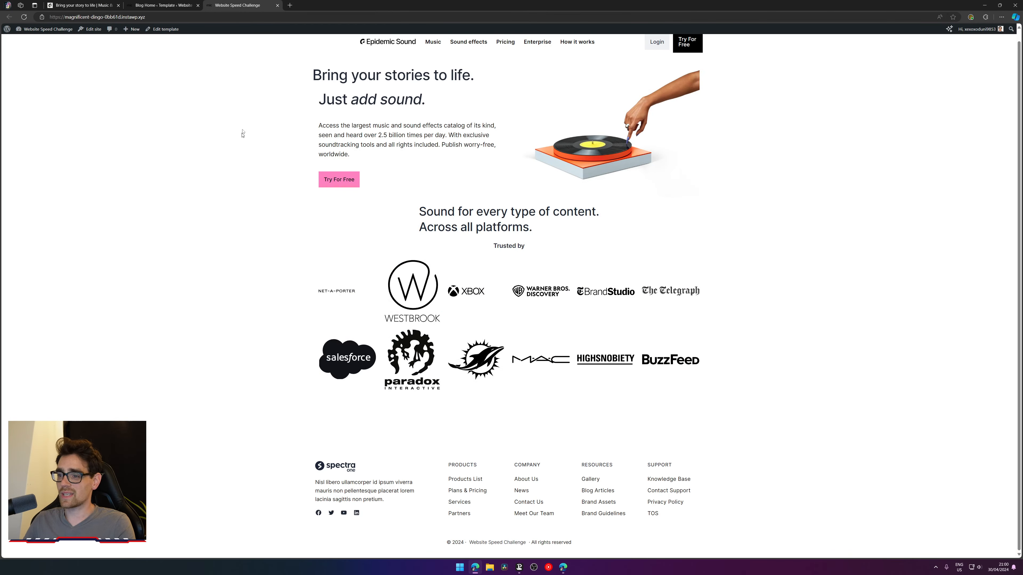
pyautogui.moveTo(288, 54); pyautogui.dragTo(727, 365)
pyautogui.click(789, 368)
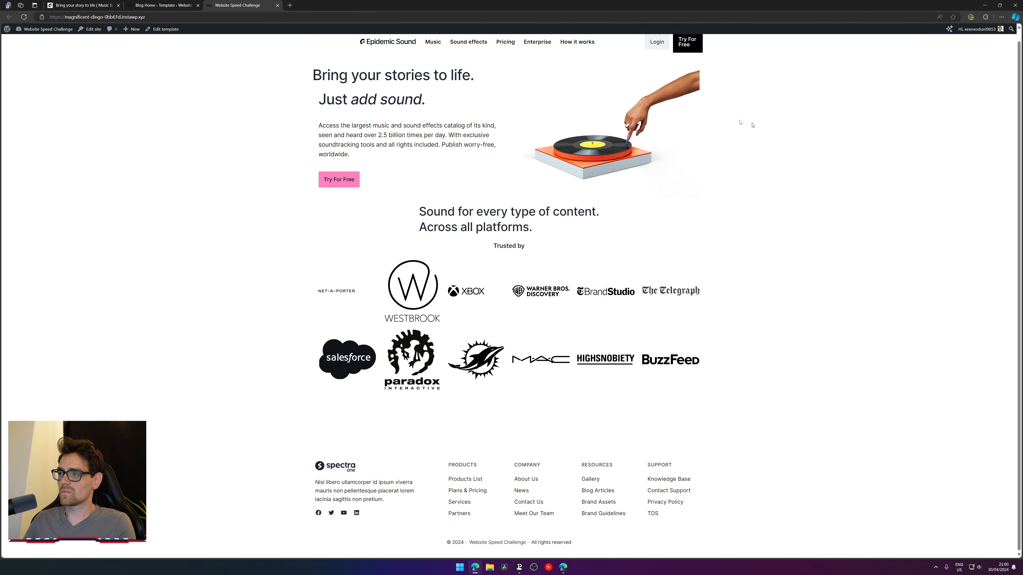
pyautogui.moveTo(752, 125); pyautogui.dragTo(193, 129)
pyautogui.scroll(1, 197, 155)
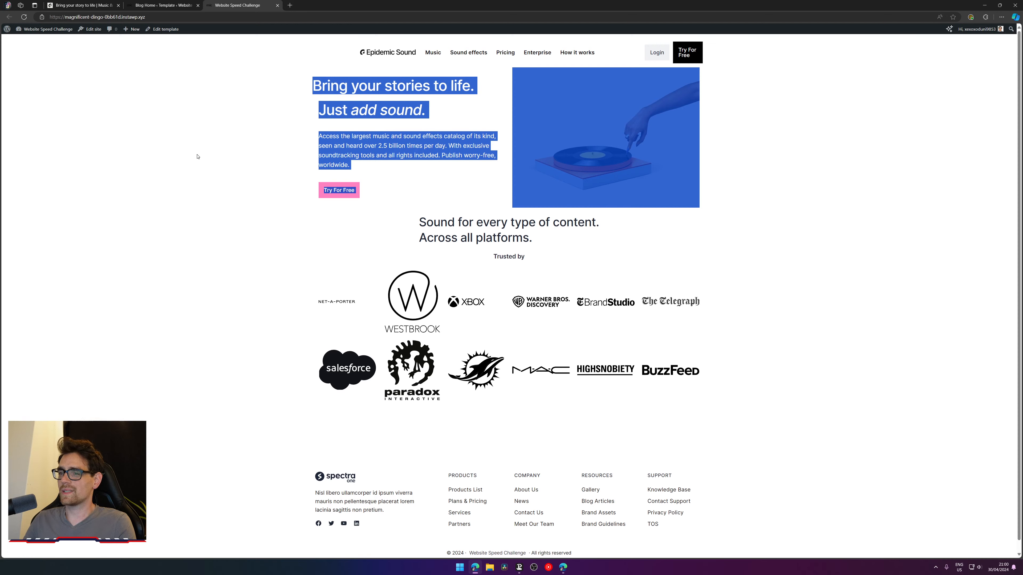
pyautogui.click(226, 166)
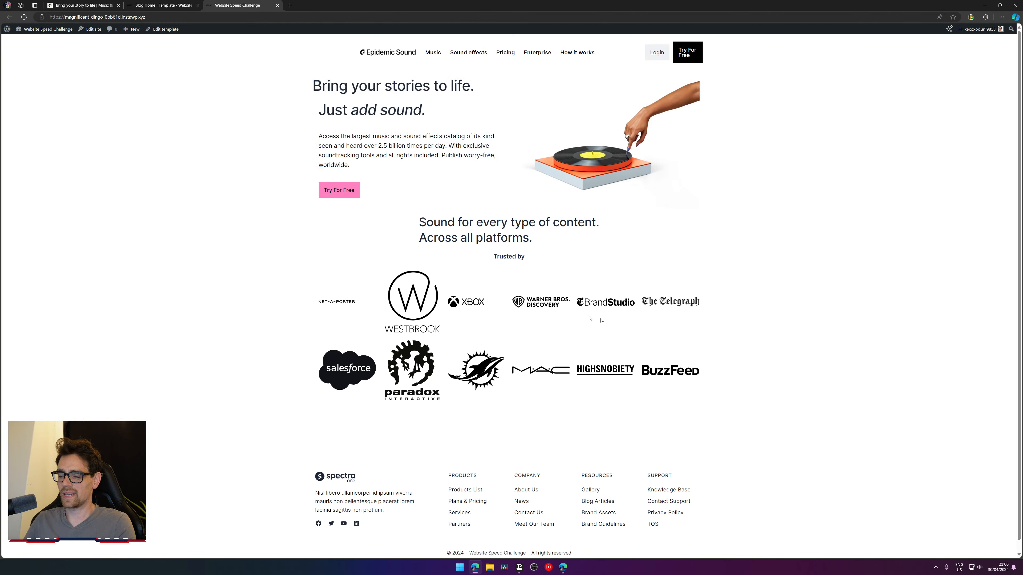
pyautogui.moveTo(386, 290); pyautogui.dragTo(886, 401)
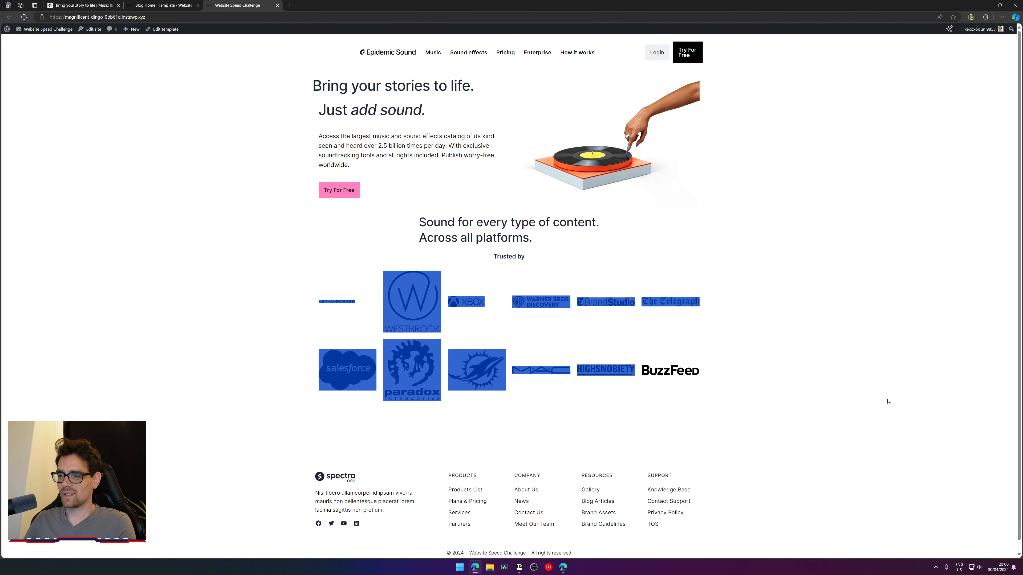
pyautogui.click(783, 382)
pyautogui.moveTo(784, 371); pyautogui.dragTo(207, 207)
pyautogui.click(216, 169)
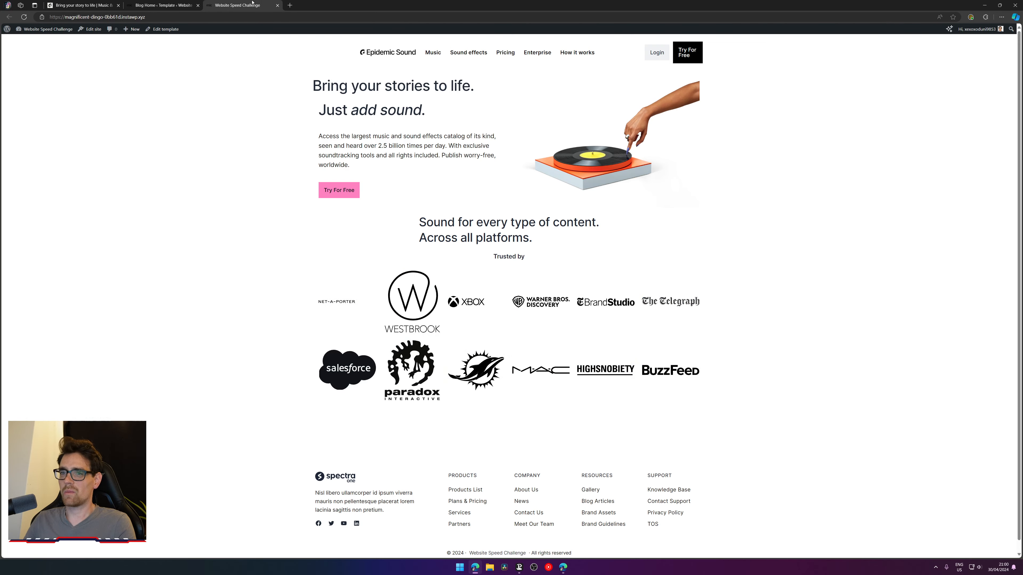
# - Close the Blog Home template editor, and check the original page once more against the published recreation
pyautogui.click(157, 5)
pyautogui.click(83, 5)
pyautogui.click(157, 4)
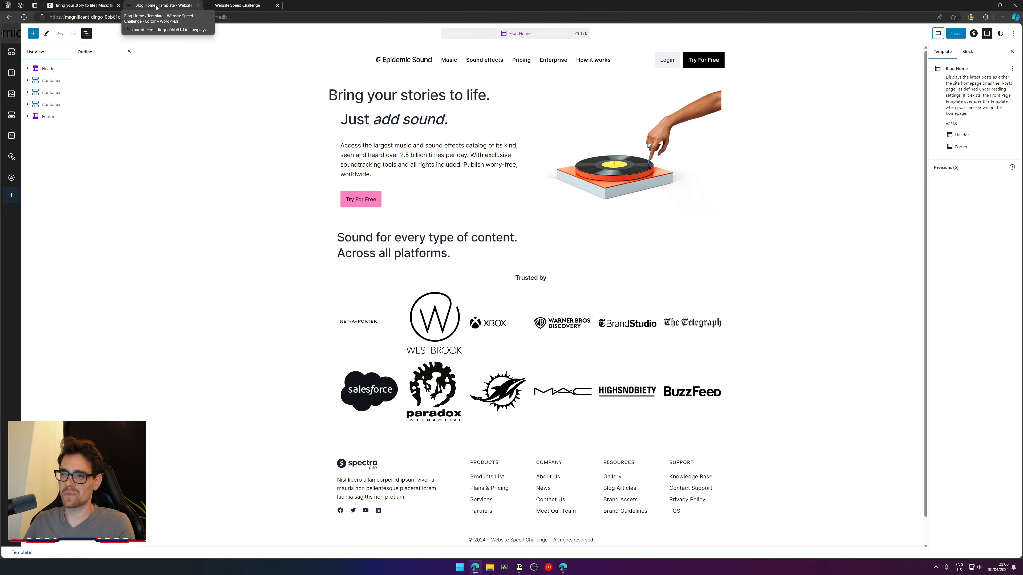
pyautogui.hotkey('ctrl', 'w')
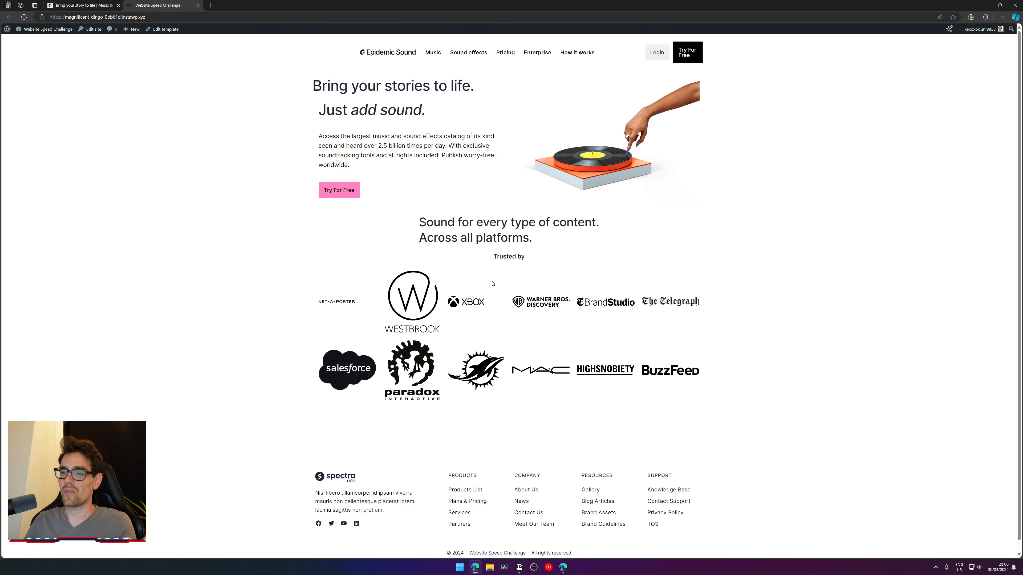
pyautogui.click(75, 3)
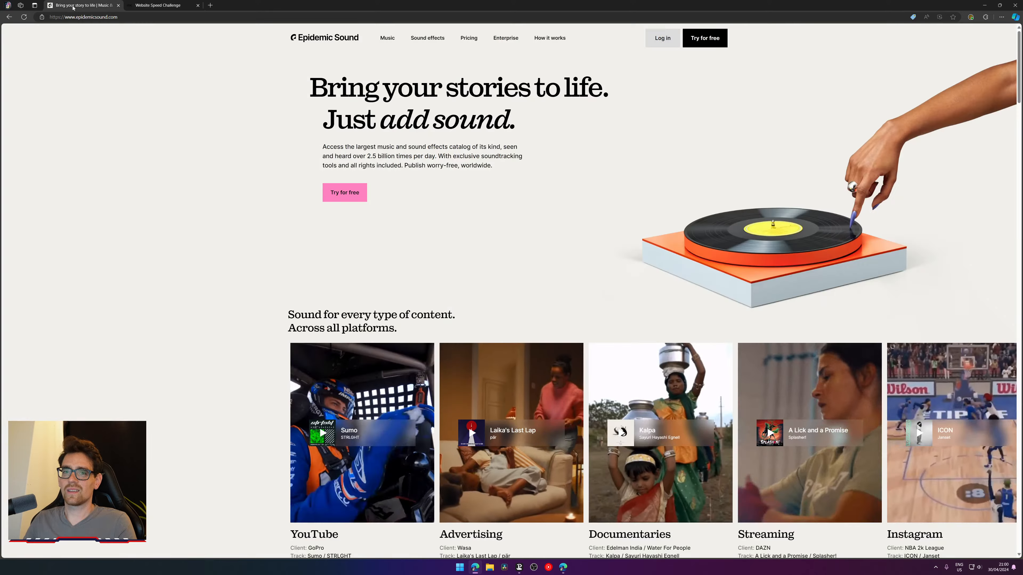
pyautogui.click(157, 6)
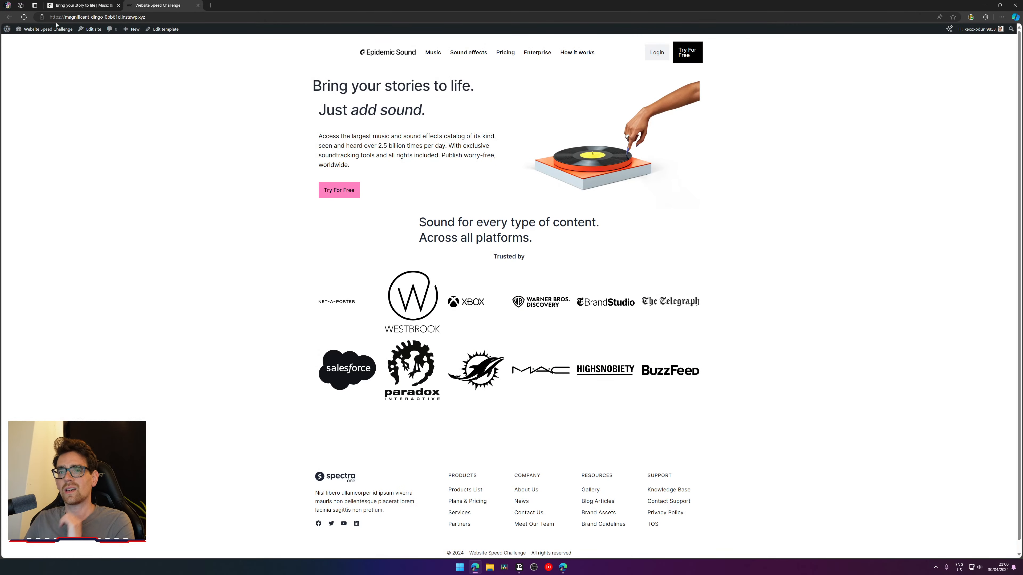
# - Open the site's WordPress dashboard in a new tab and show the Spectra plugin's submenu
pyautogui.middleClick(52, 30)
pyautogui.click(264, 6)
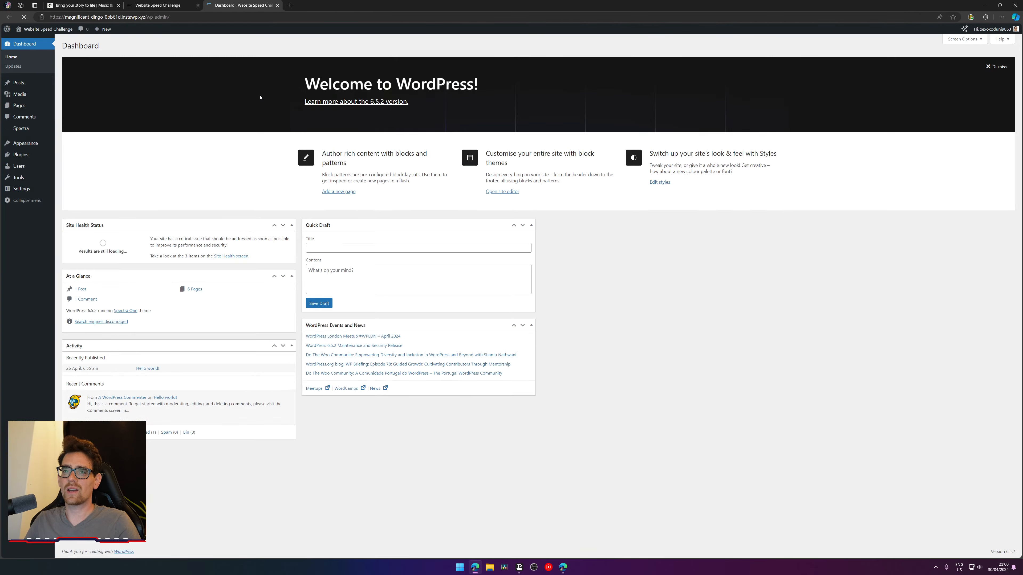
pyautogui.moveTo(36, 130)
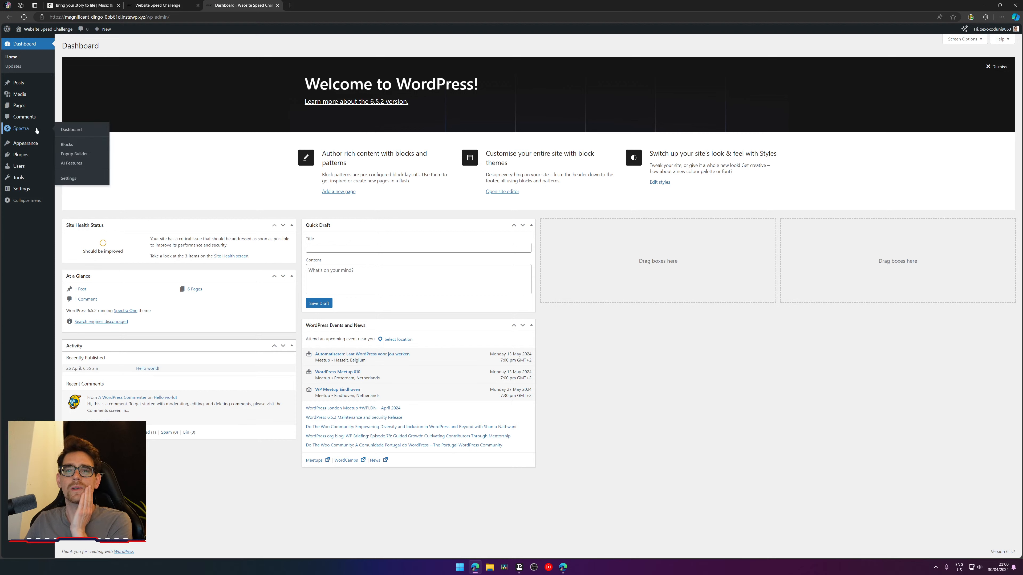
# - Open the Spectra dashboard, the Spectra settings and the site editor in separate background tabs
pyautogui.middleClick(71, 130)
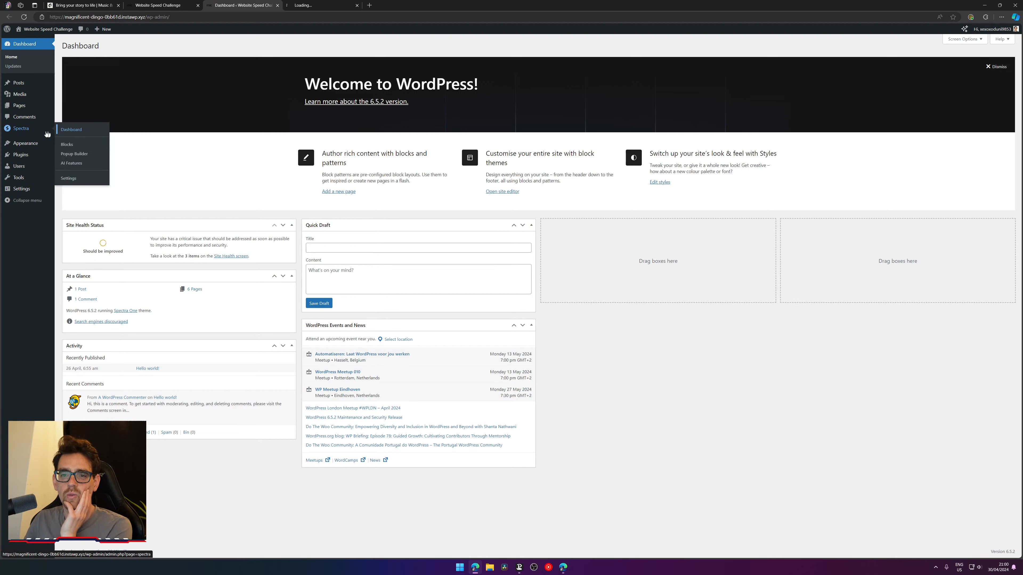
pyautogui.middleClick(72, 162)
pyautogui.moveTo(36, 144)
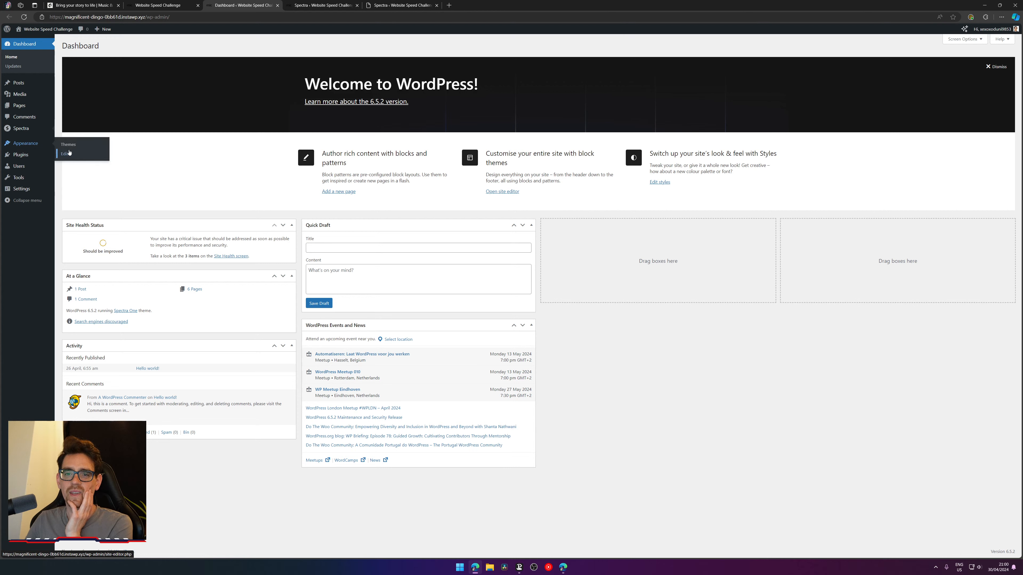
pyautogui.middleClick(74, 153)
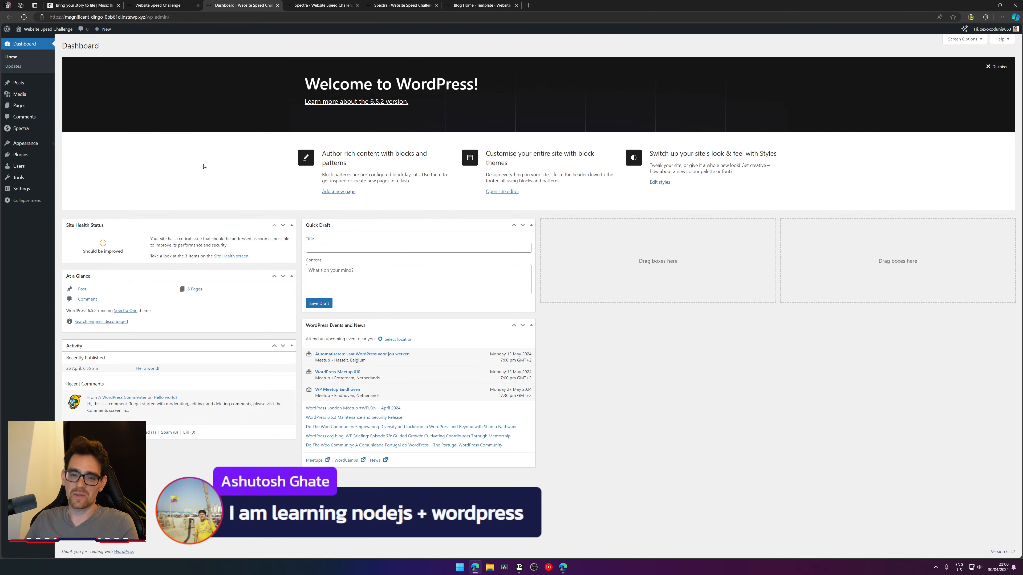
# - Search the web for "nodejs" in a new tab, and close that tab again
pyautogui.click(529, 4)
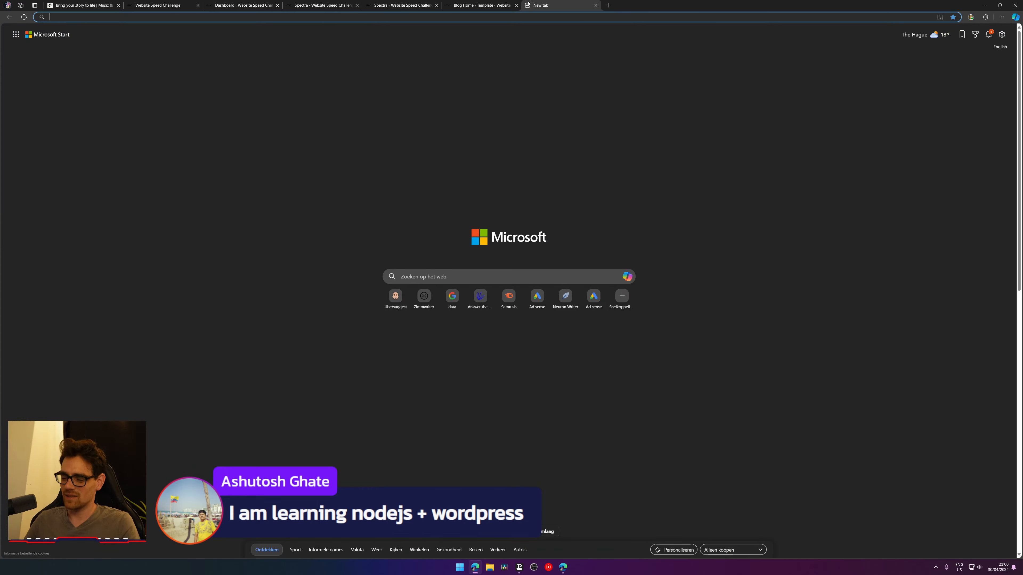
pyautogui.write('nodejs')
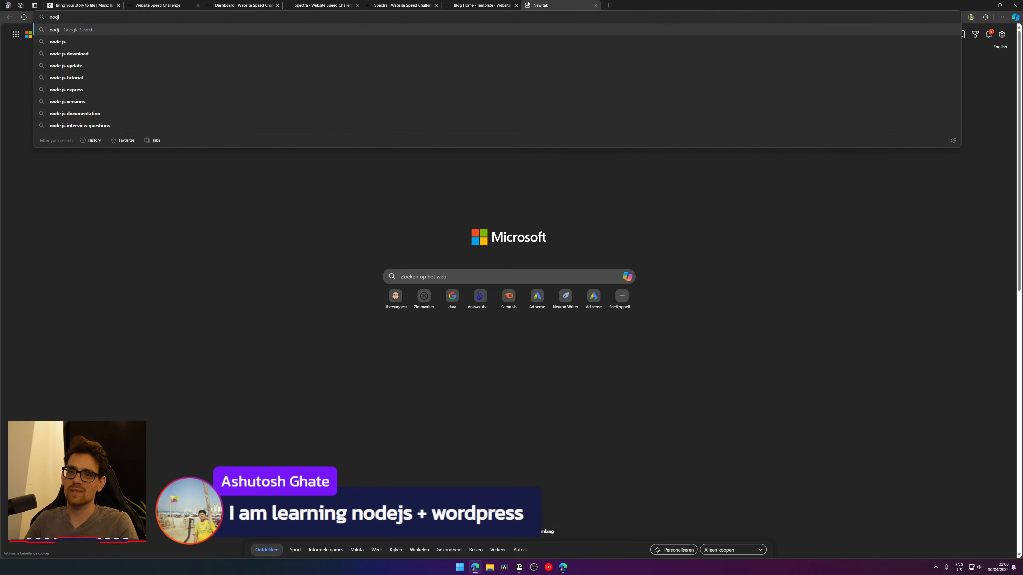
pyautogui.press('Return')
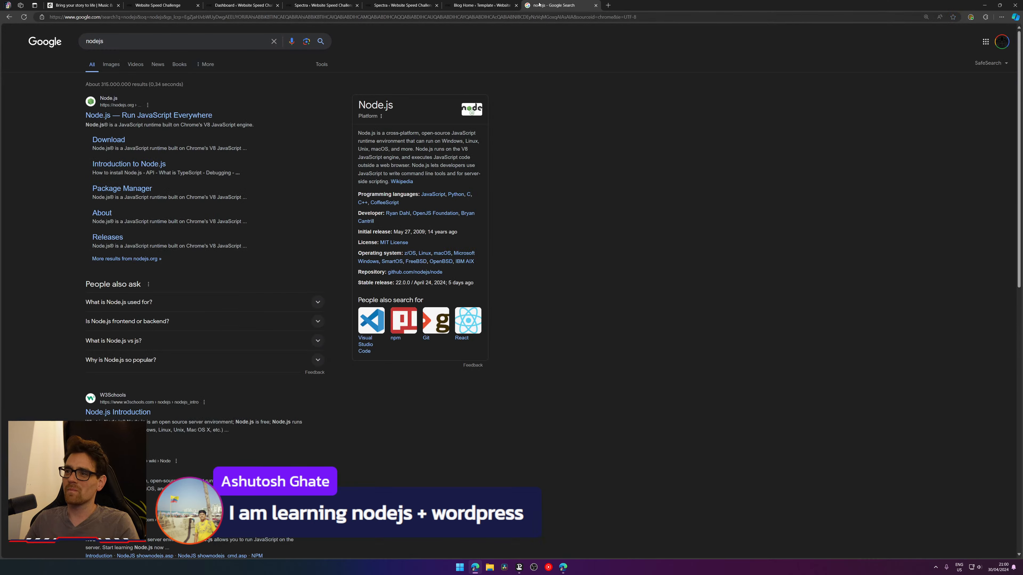
pyautogui.middleClick(528, 4)
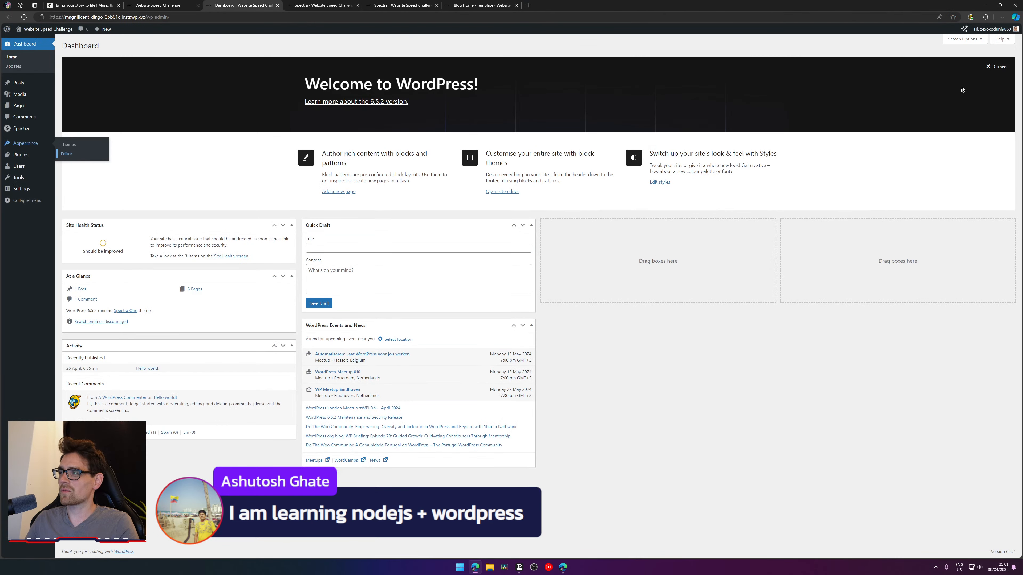
# - Dismiss the WordPress welcome panel, and load the Blocks / Extensions page in the Spectra dashboard tab
pyautogui.click(996, 66)
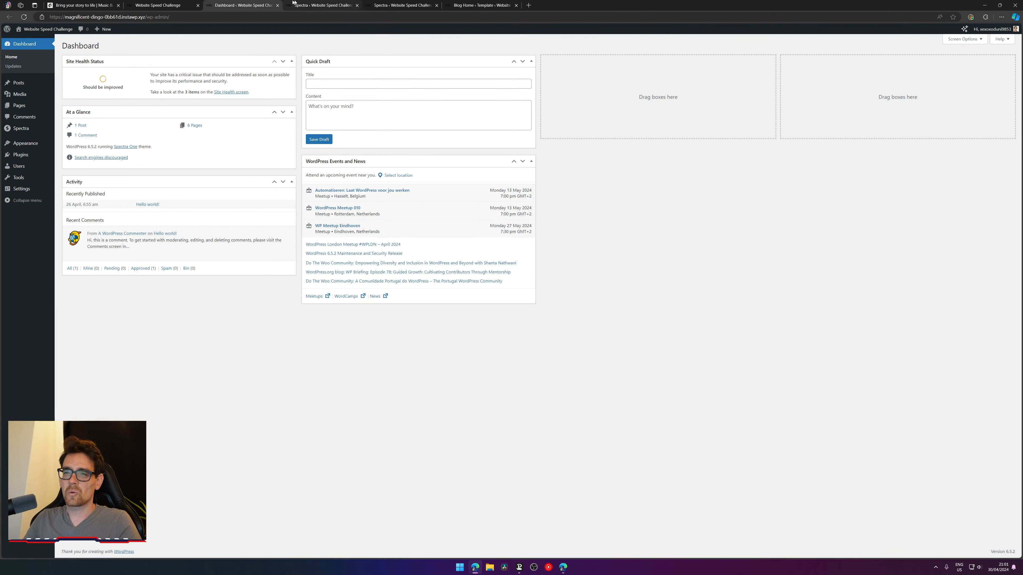
pyautogui.click(318, 5)
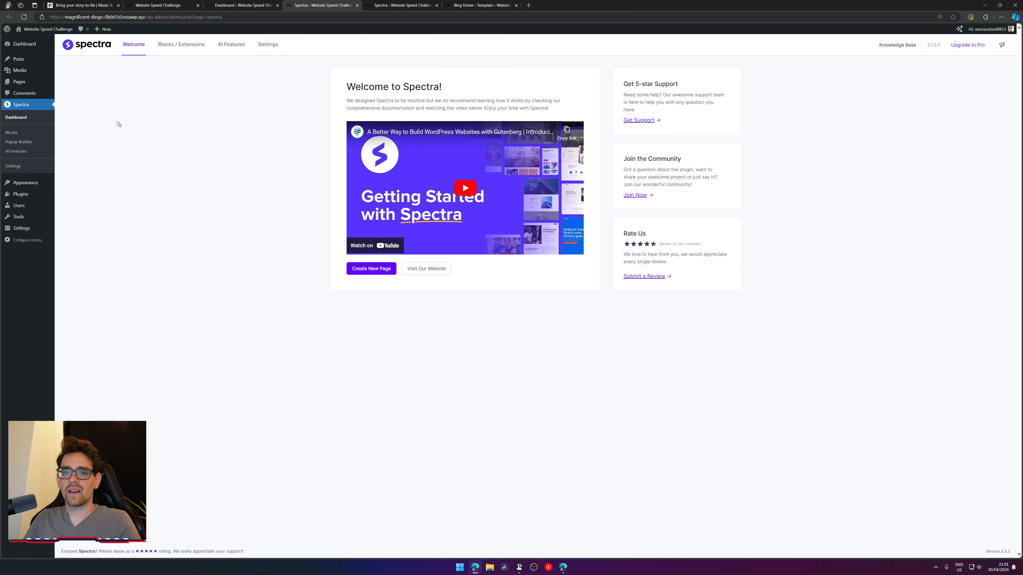
pyautogui.click(14, 133)
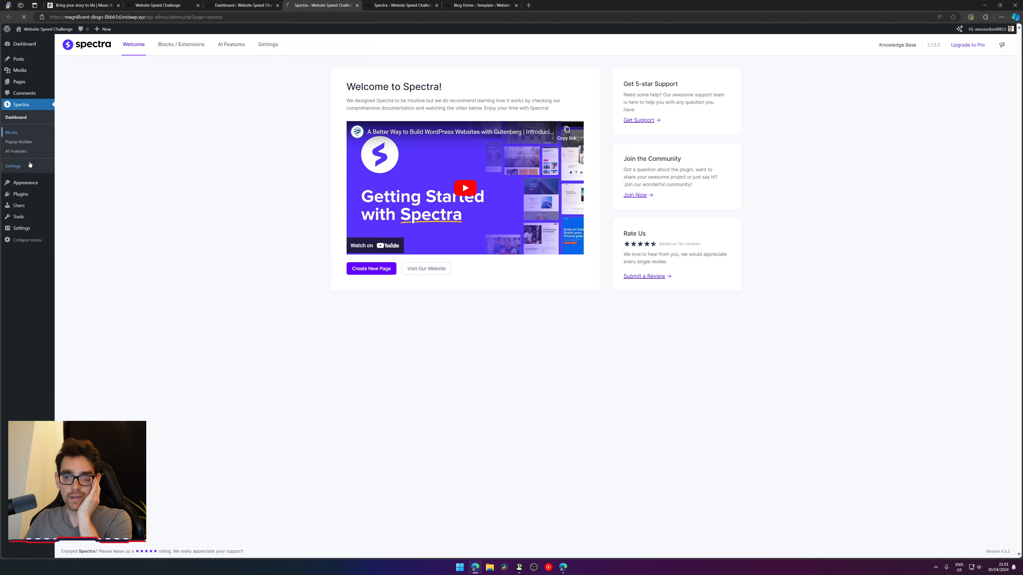
# - Review the Spectra settings from Editor Options through Asset Generation, Editor Enhancements, Version Control, Performance, Integrations and Site Visibility to Theme Fonts
pyautogui.click(399, 5)
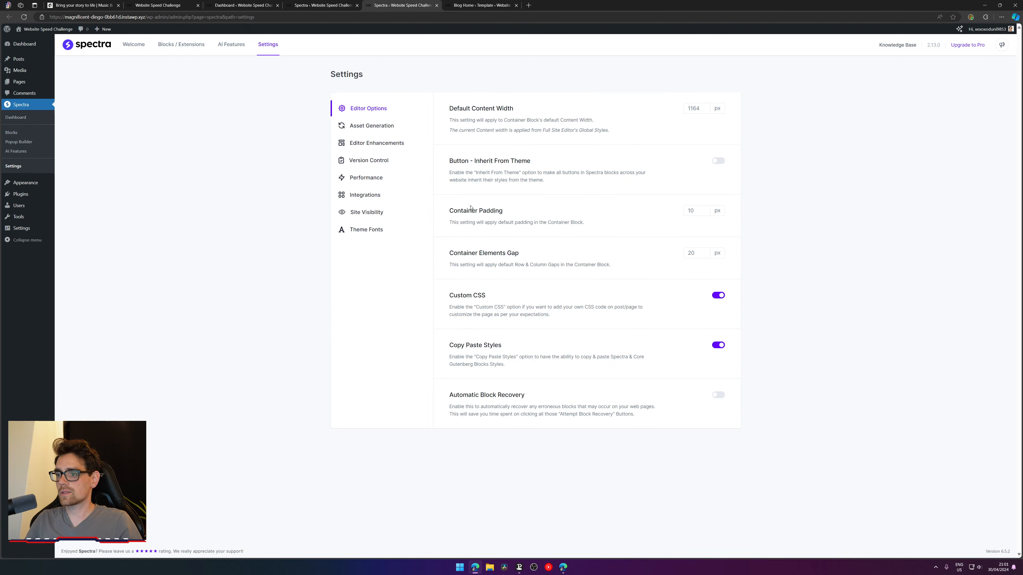
pyautogui.doubleClick(720, 210)
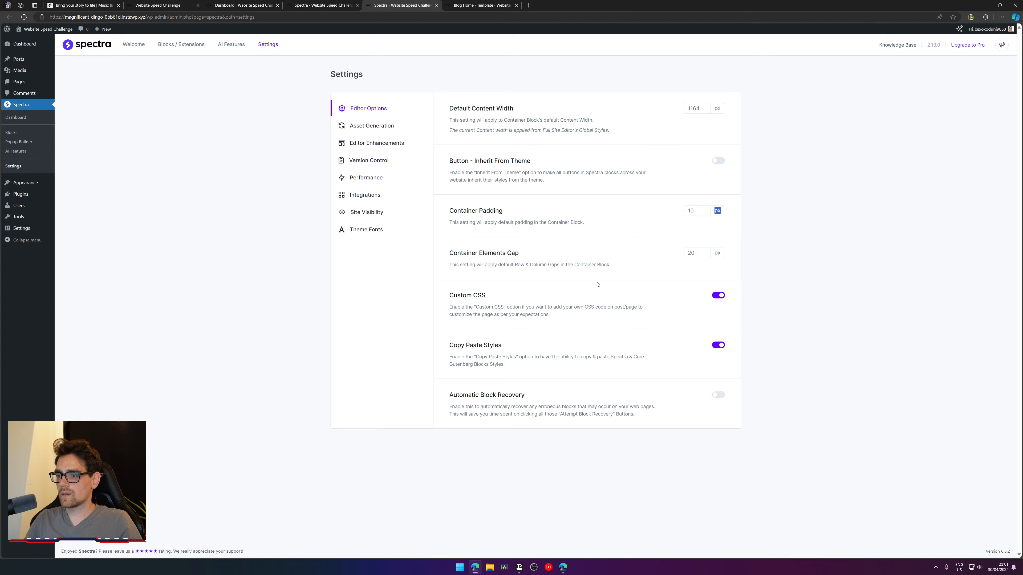
pyautogui.click(379, 128)
pyautogui.click(386, 144)
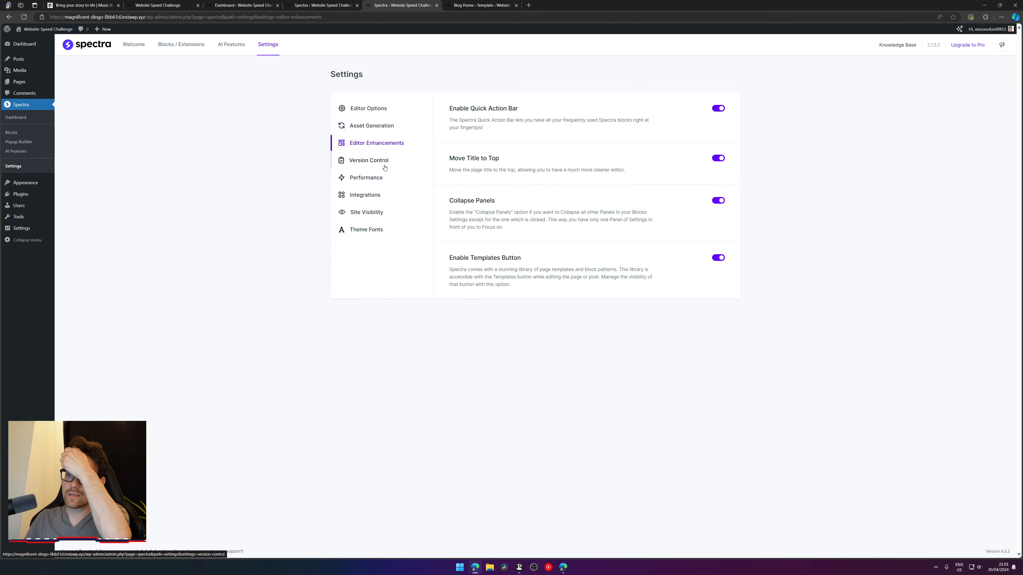
pyautogui.click(383, 161)
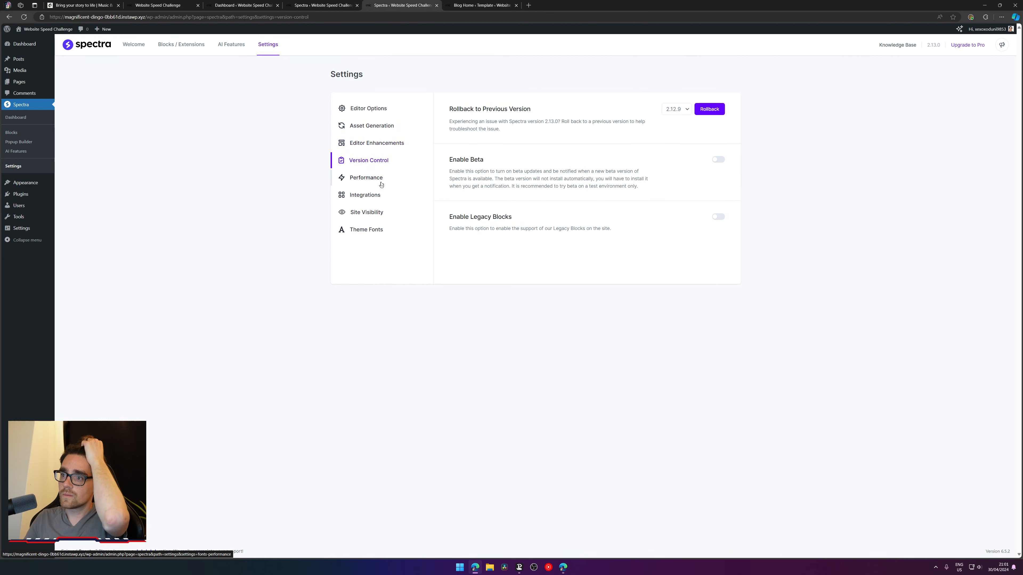
pyautogui.click(381, 183)
pyautogui.click(381, 195)
pyautogui.click(372, 214)
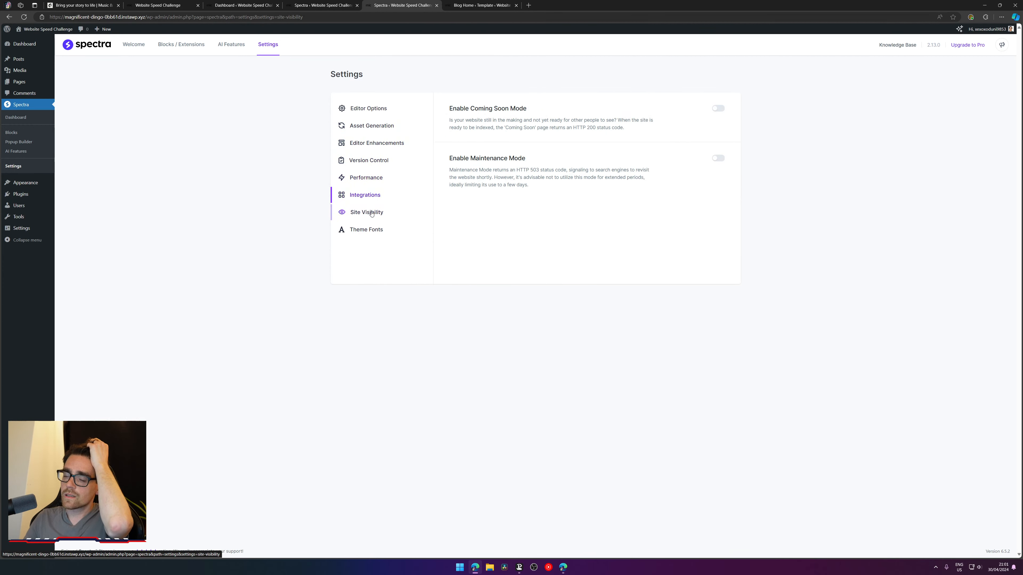
pyautogui.click(375, 232)
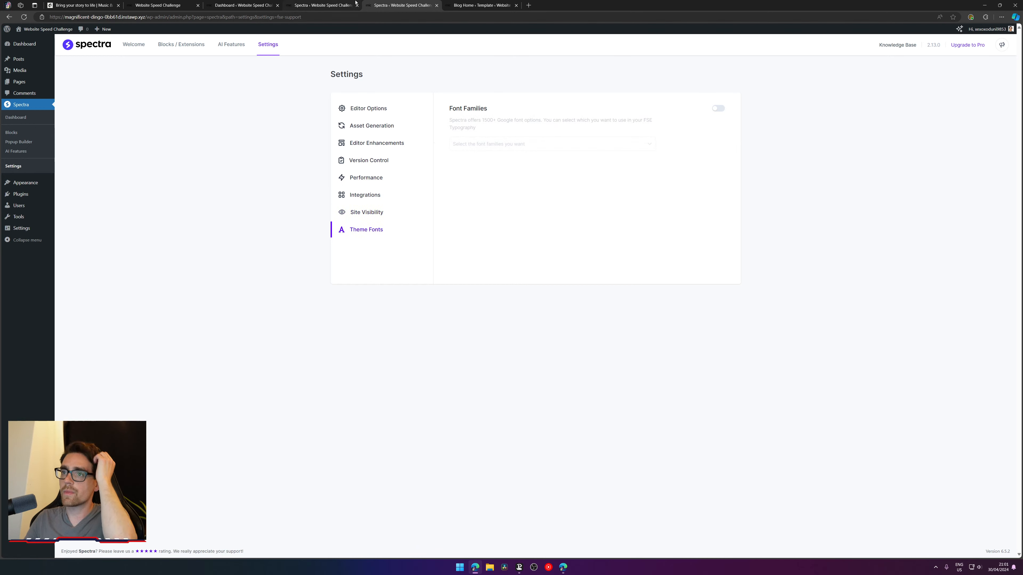
# - Close the Spectra settings tab and look through the full list of Spectra blocks and extensions
pyautogui.click(473, 5)
pyautogui.click(330, 5)
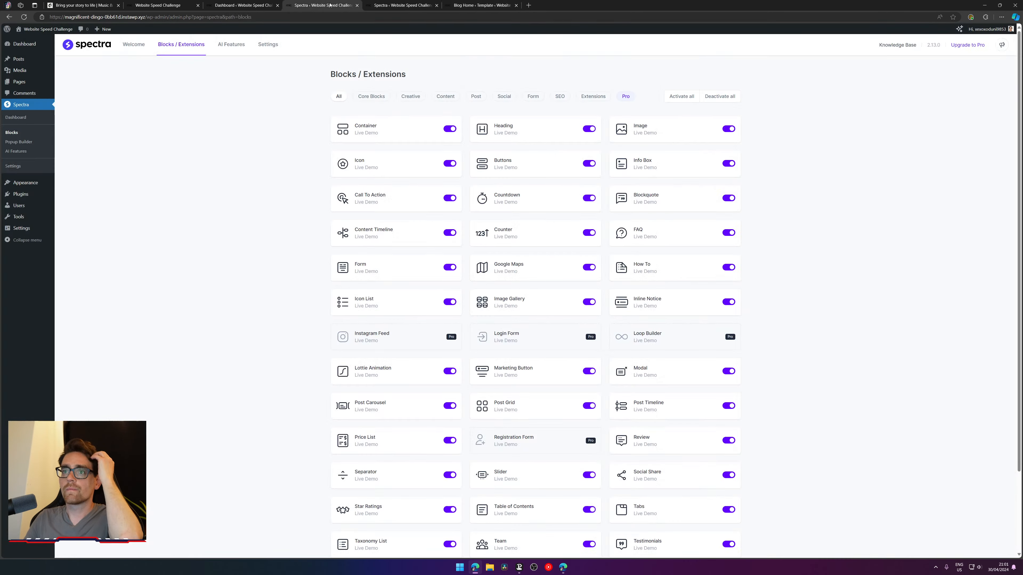
pyautogui.middleClick(386, 5)
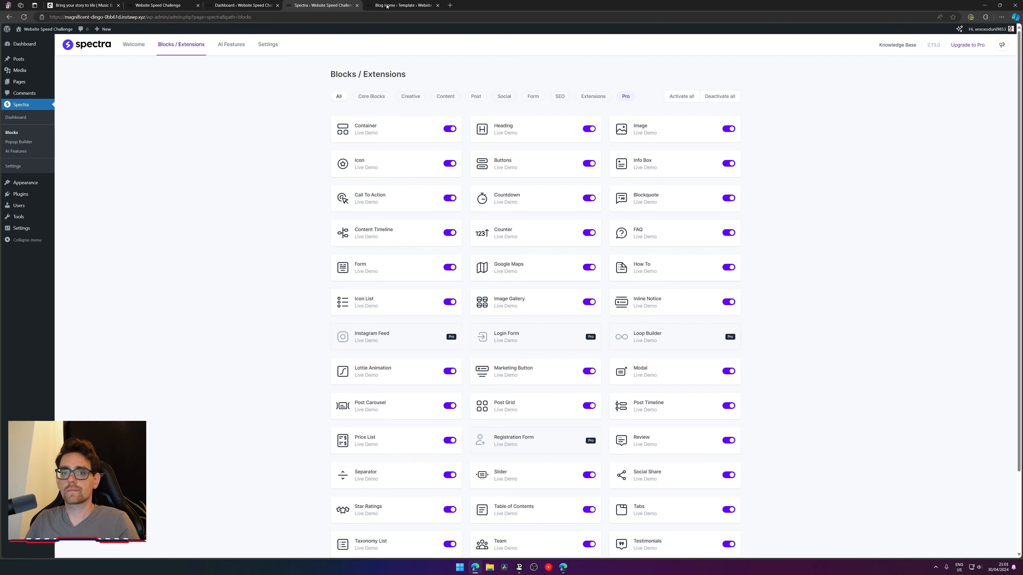
pyautogui.scroll(-3, 891, 141)
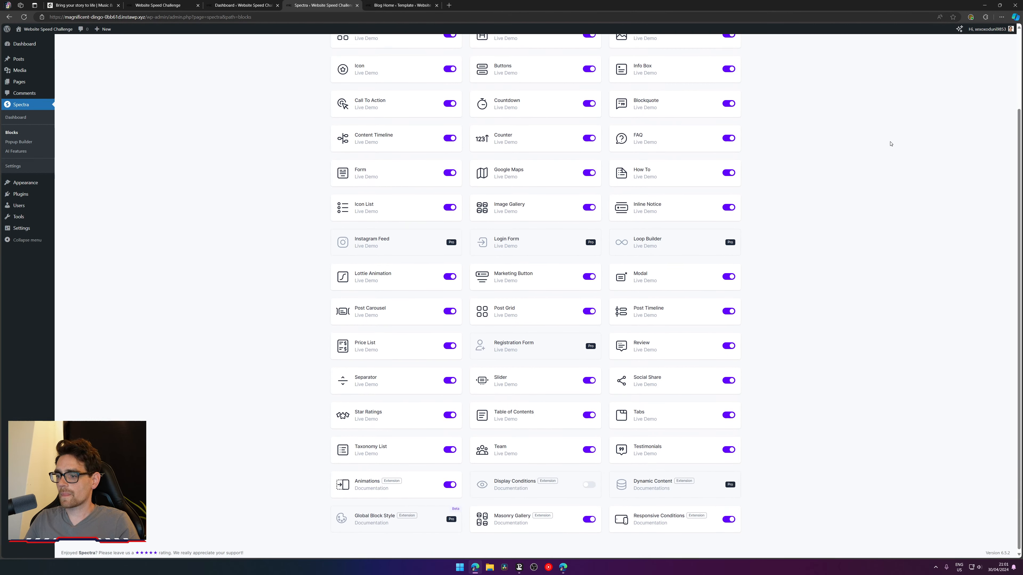
pyautogui.scroll(3, 676, 140)
# - Show the site editor's global styles and their colour settings, and return to the style variations overview
pyautogui.moveTo(25, 182)
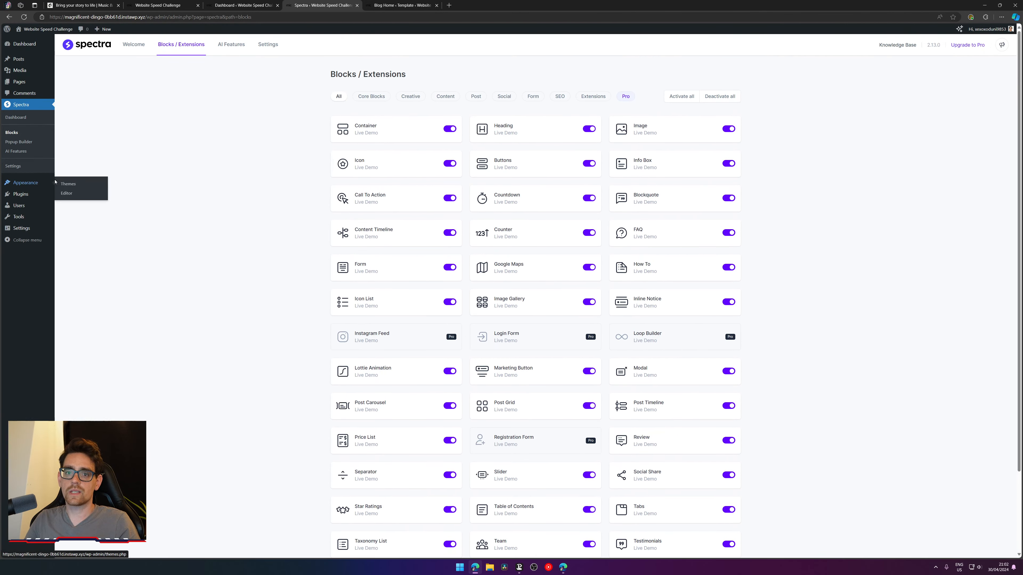
pyautogui.click(384, 5)
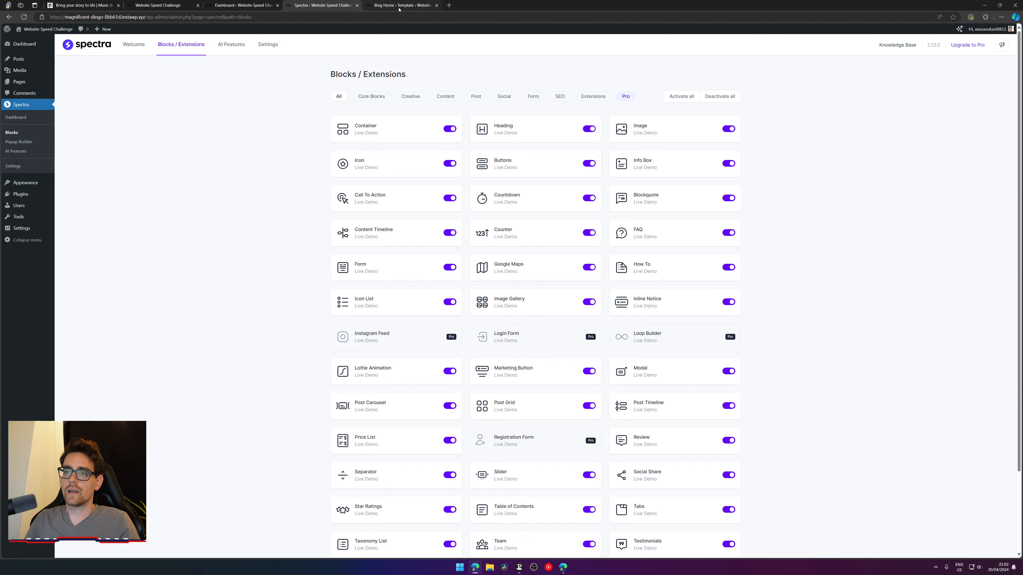
pyautogui.click(75, 123)
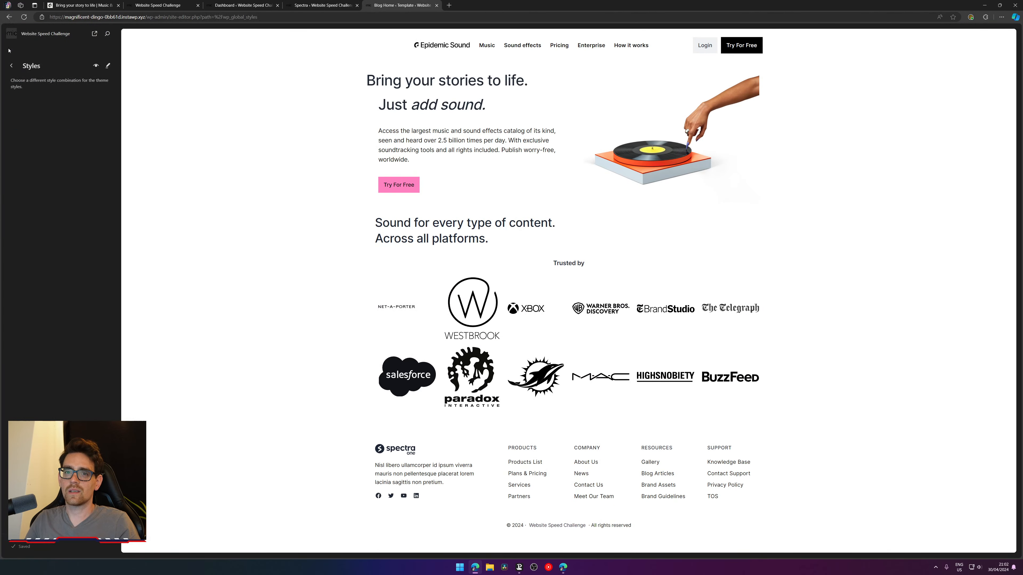
pyautogui.click(107, 65)
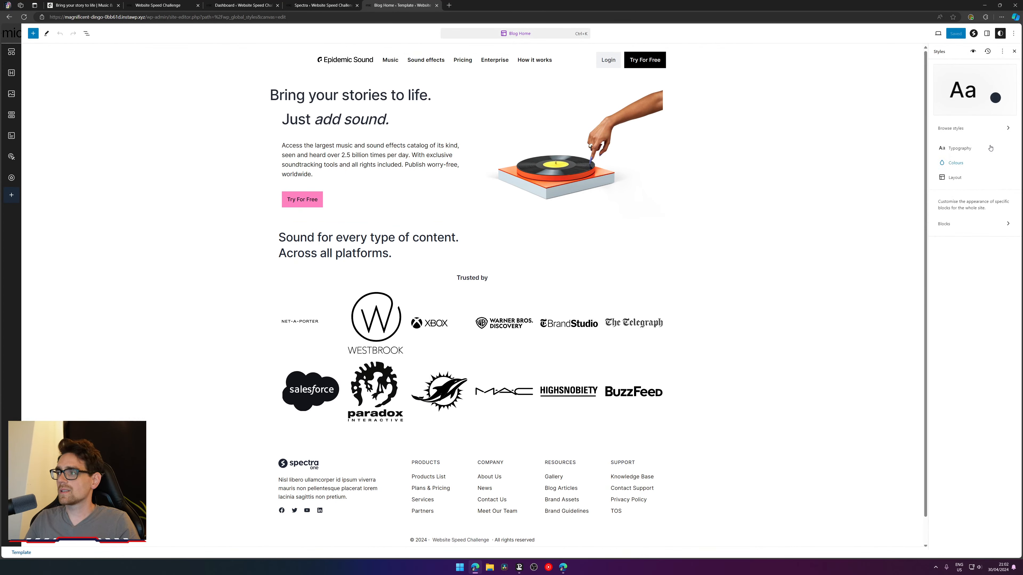
pyautogui.click(967, 164)
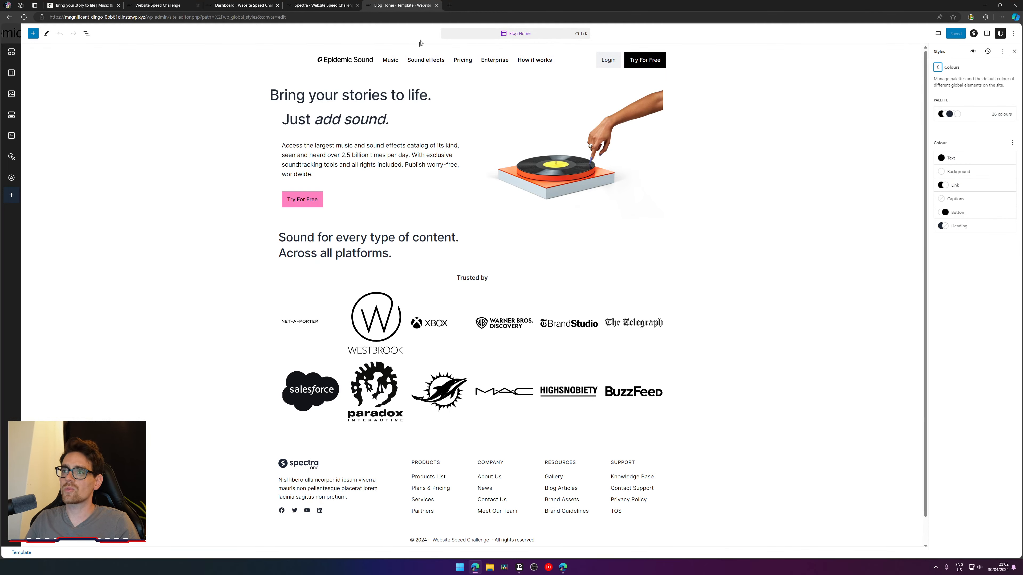
pyautogui.click(10, 35)
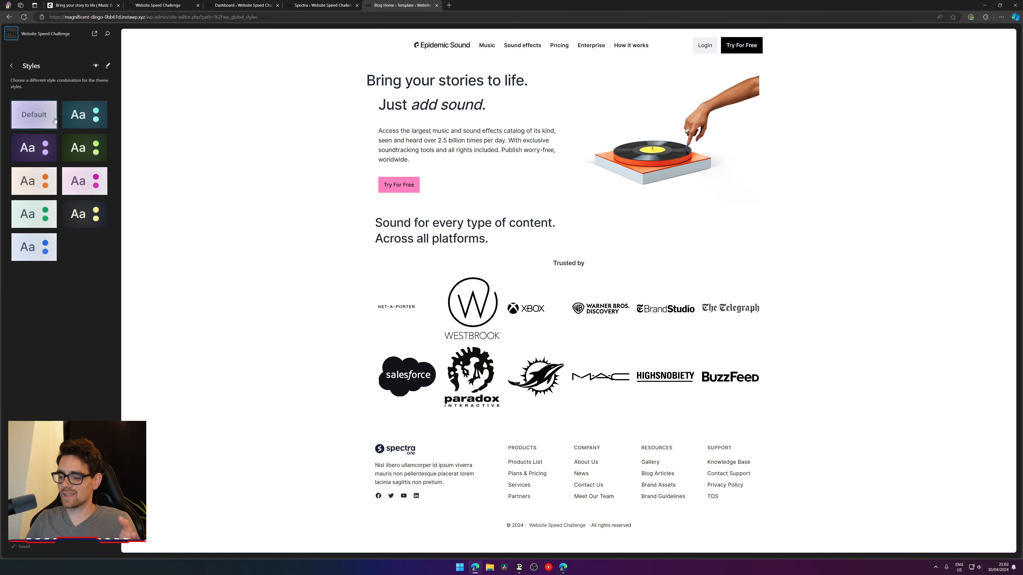
# - Reopen the global styles in the Blog Home template, and inspect the typography settings and the colour palette
pyautogui.click(108, 66)
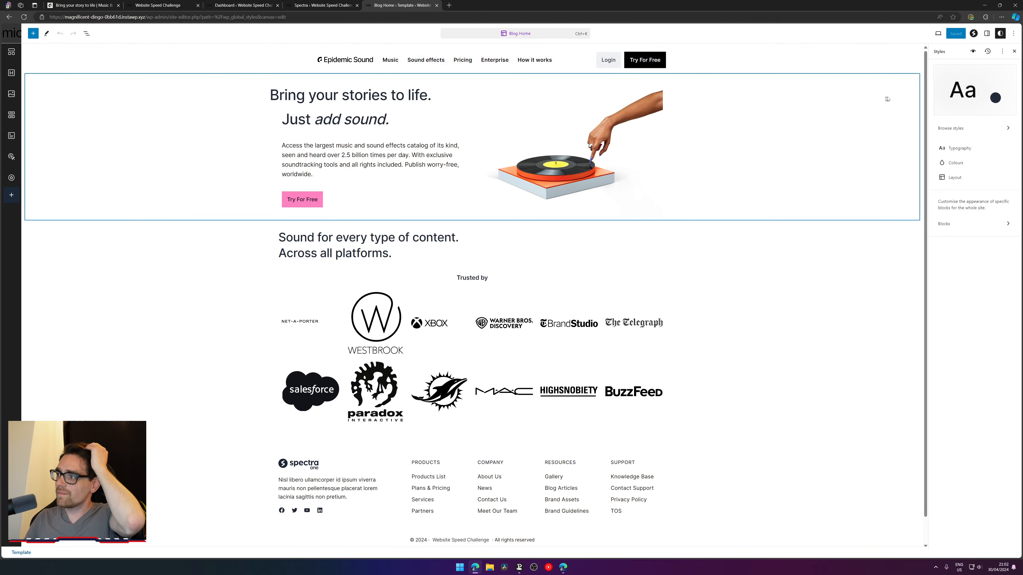
pyautogui.click(954, 153)
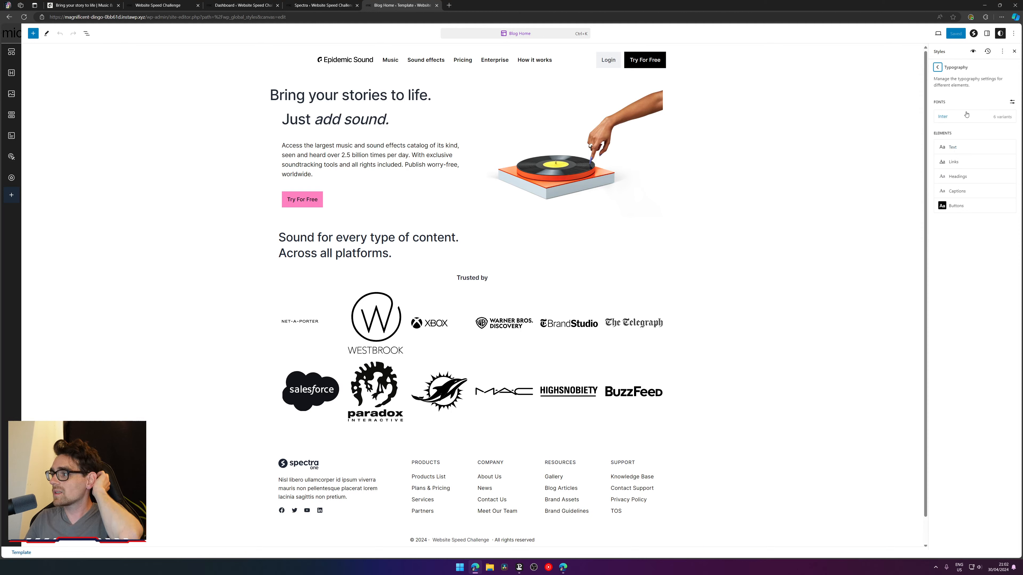
pyautogui.click(938, 67)
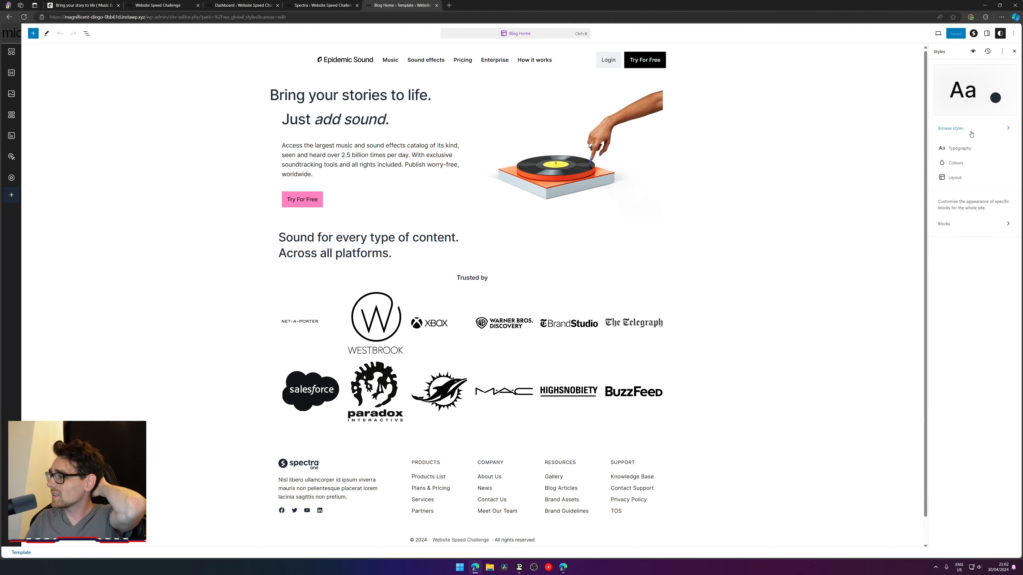
pyautogui.click(968, 165)
pyautogui.click(967, 114)
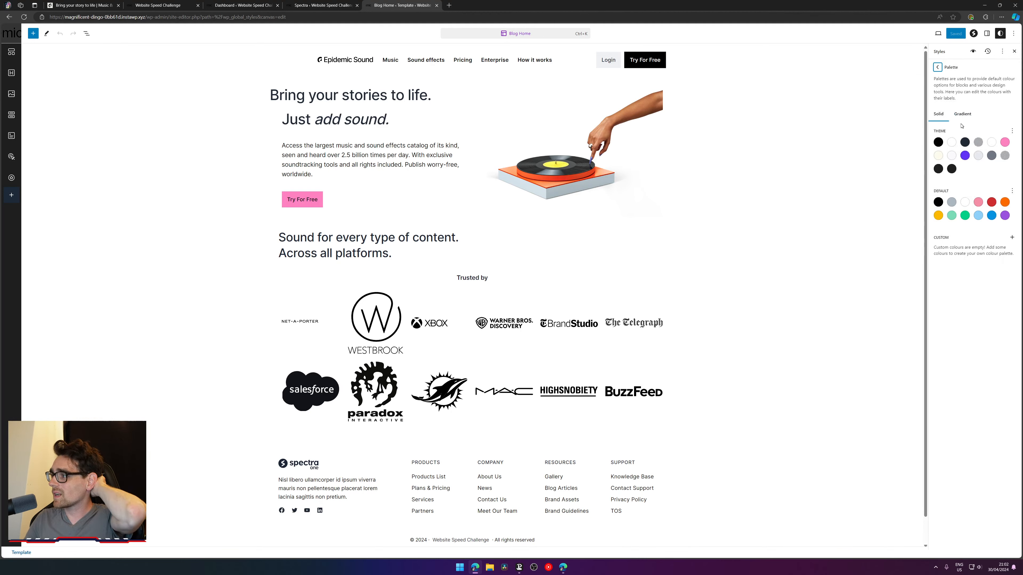
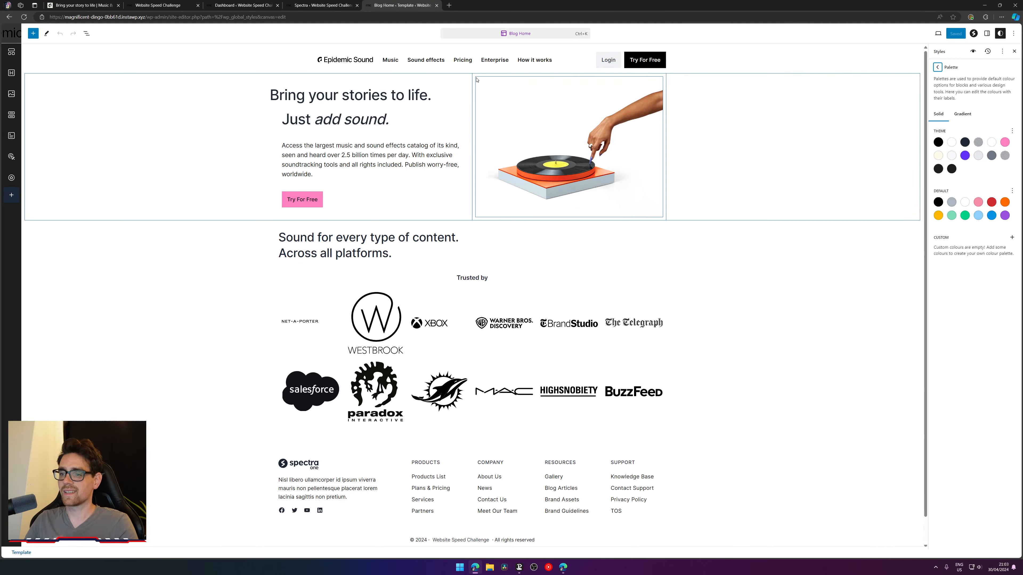
# - Close the template editor, Spectra blocks and WordPress dashboard tabs
pyautogui.click(436, 5)
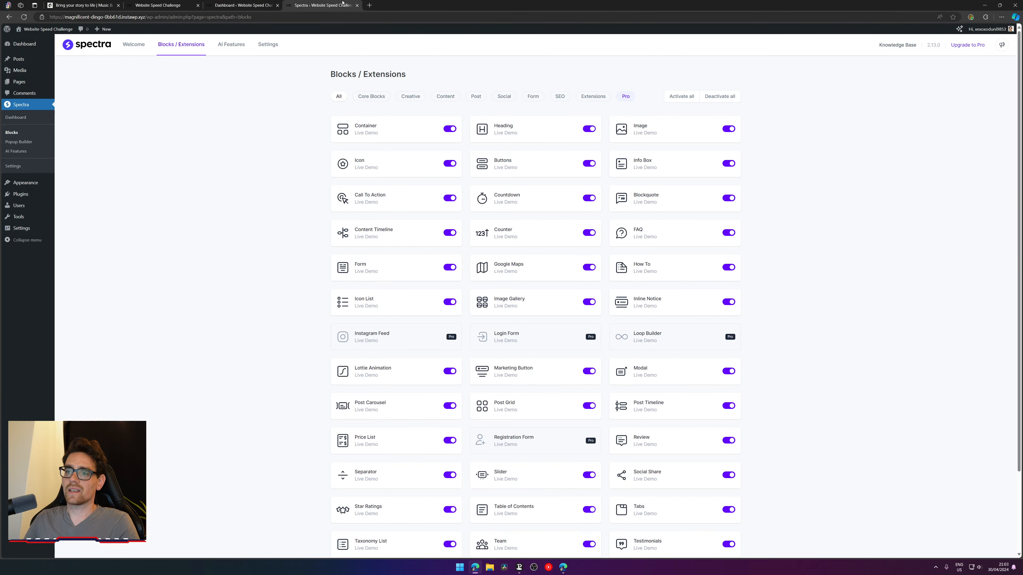
pyautogui.middleClick(342, 2)
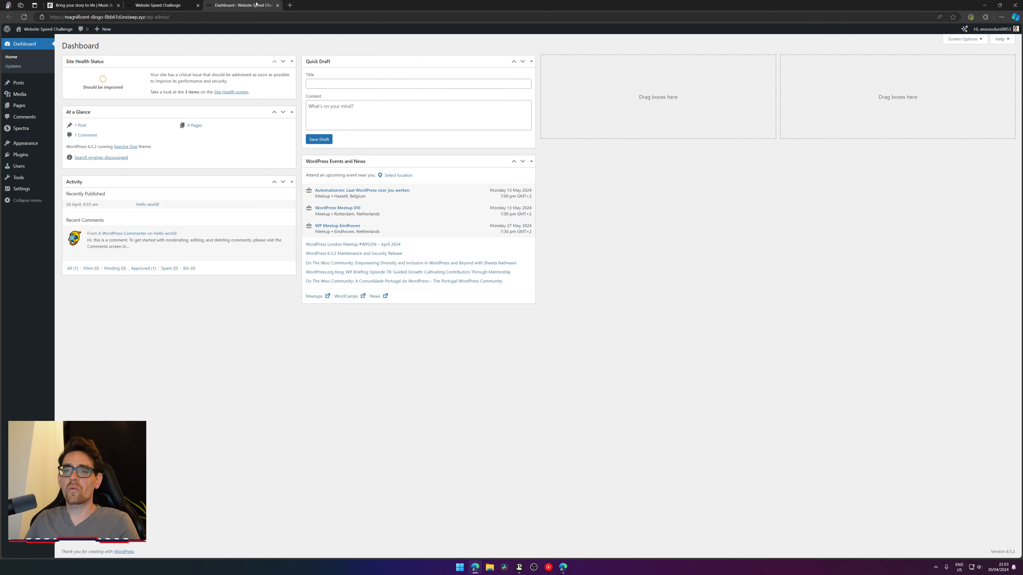
pyautogui.middleClick(256, 4)
# - Try to open the suggested Greenshift subpage on new.techies.review in place of the recreated homepage
pyautogui.click(195, 17)
pyautogui.write('ne')
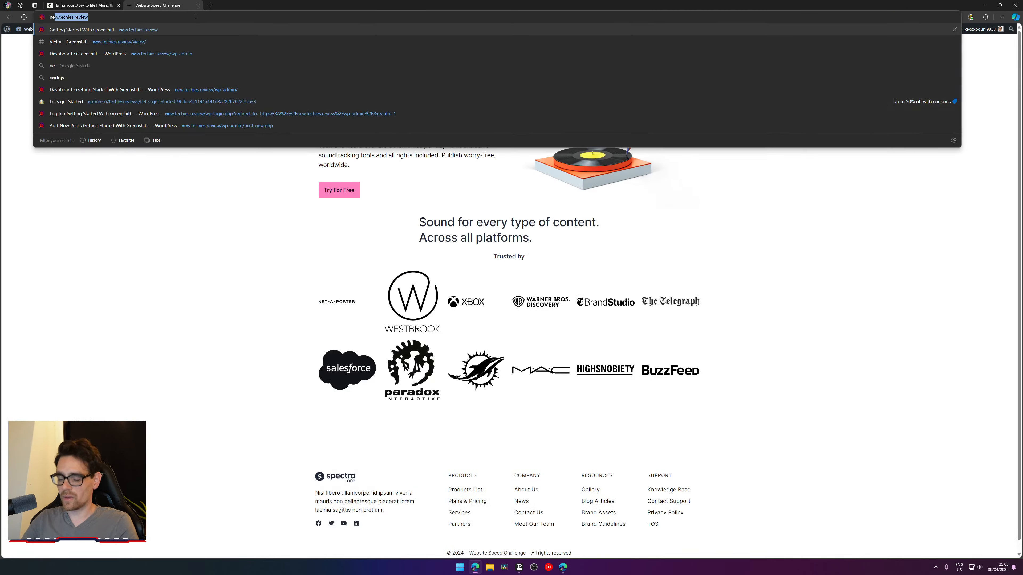
pyautogui.write('w.')
pyautogui.press('Down')
pyautogui.press('Return')
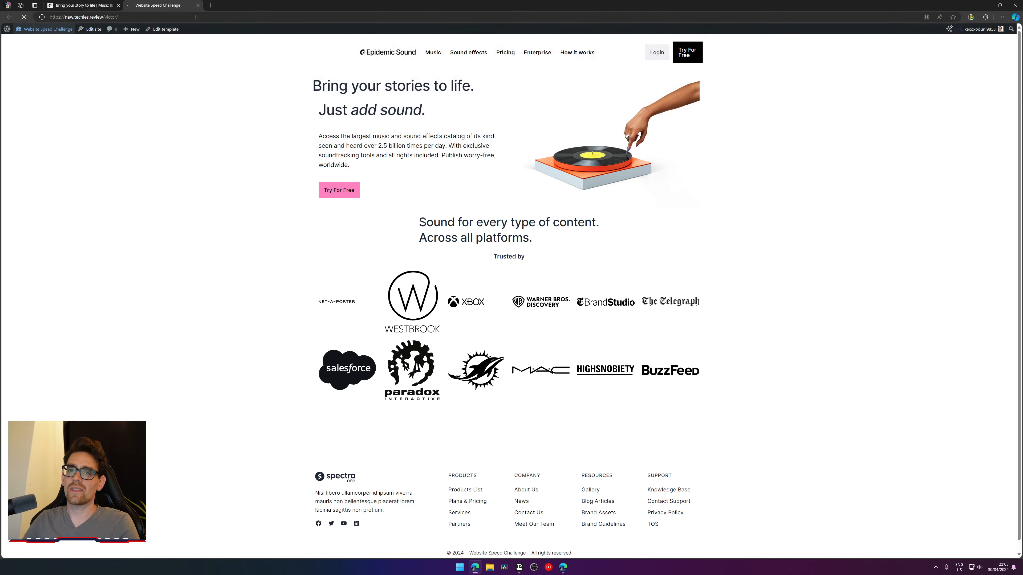
# - Shorten the address to the site root and load the new.techies.review homepage
pyautogui.doubleClick(112, 17)
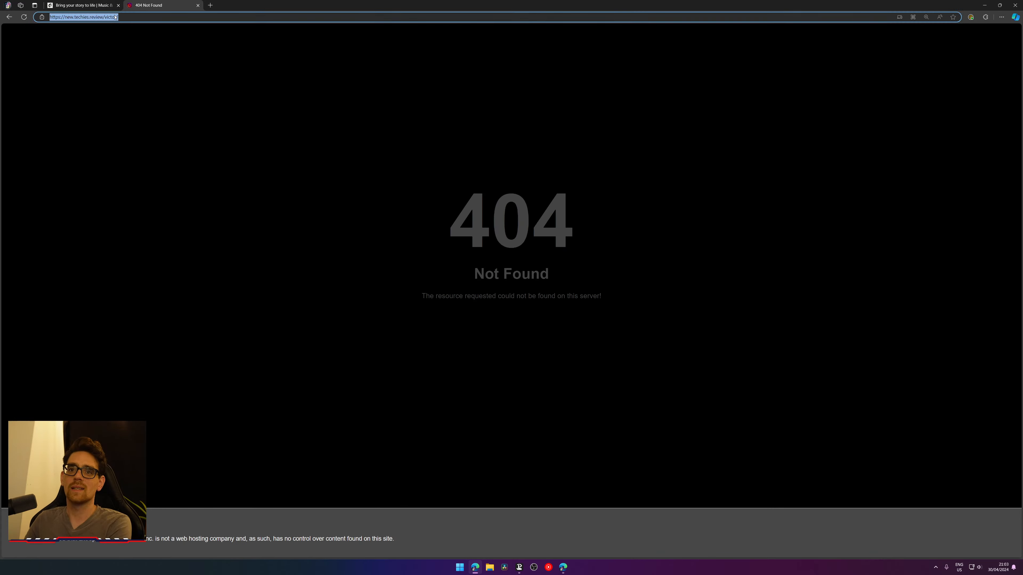
pyautogui.press('BackSpace')
pyautogui.press('BackSpace')
pyautogui.press('Return')
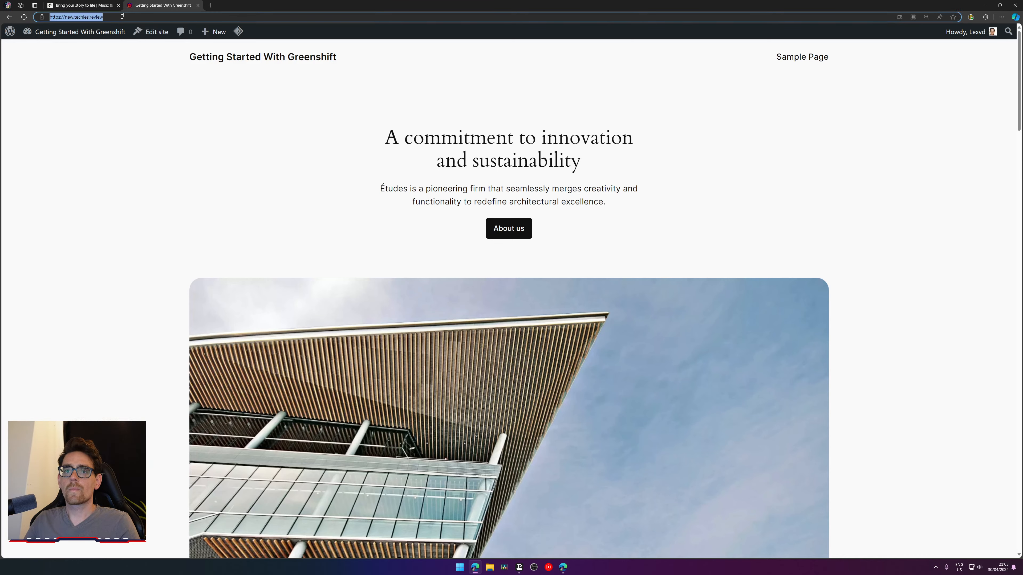
# - Open the Getting Started With Greenshift dashboard in a separate tab and show the list of all posts
pyautogui.middleClick(81, 32)
pyautogui.click(224, 5)
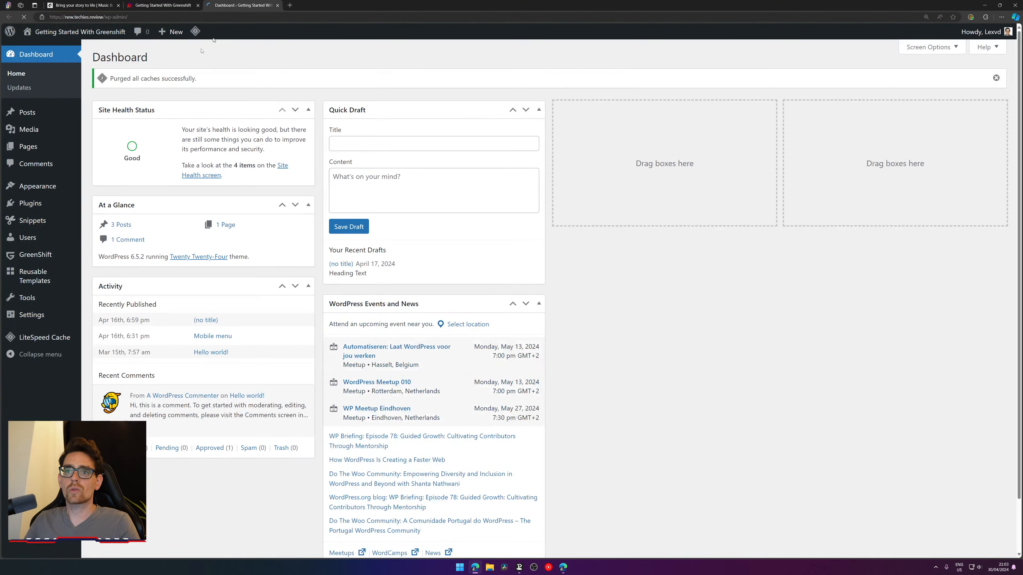
pyautogui.moveTo(40, 111)
pyautogui.click(103, 109)
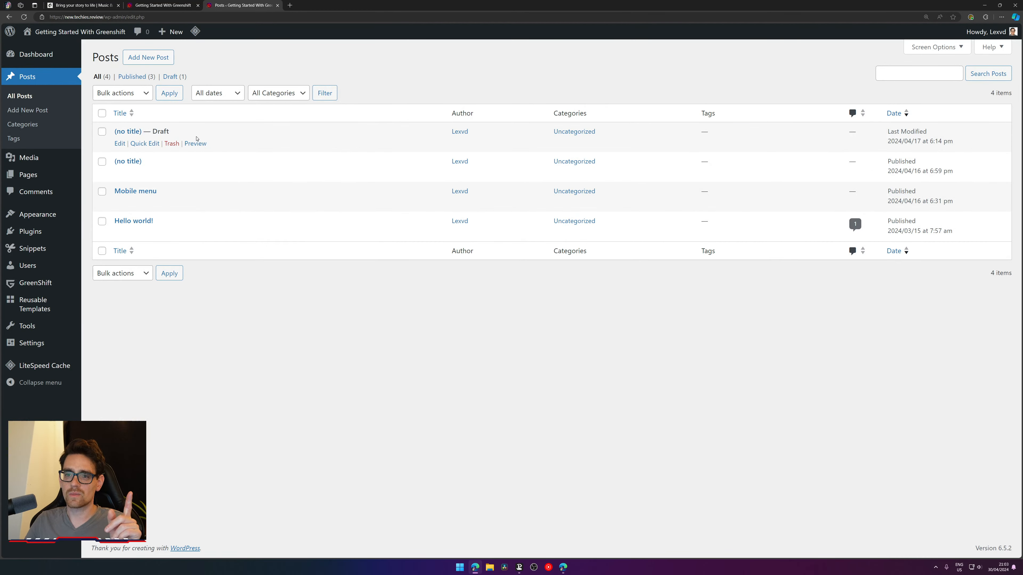
# - Preview the untitled draft and view the untitled published post in separate tabs, and close both after checking them
pyautogui.click(197, 142)
pyautogui.click(199, 174)
pyautogui.click(328, 4)
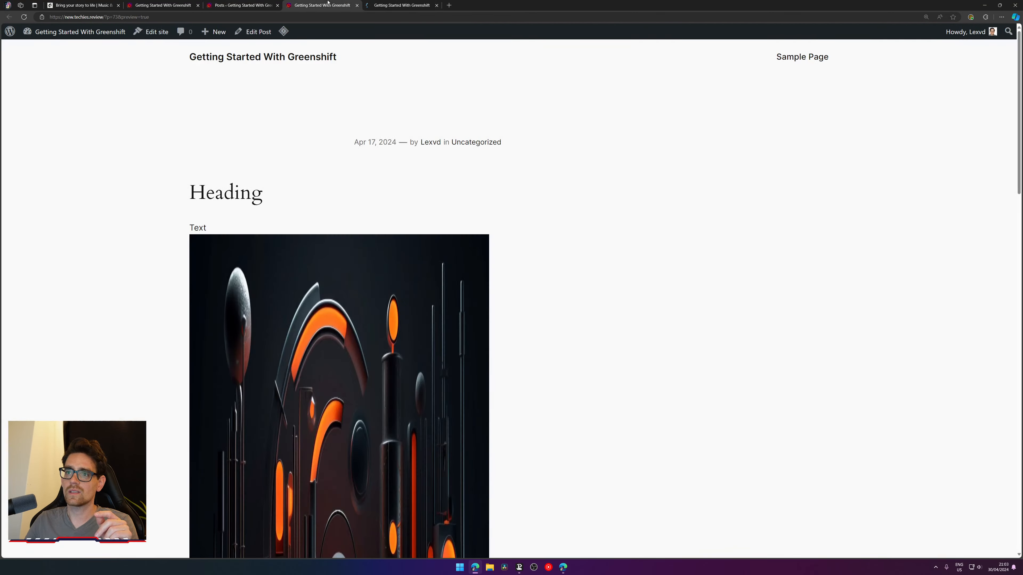
pyautogui.middleClick(328, 3)
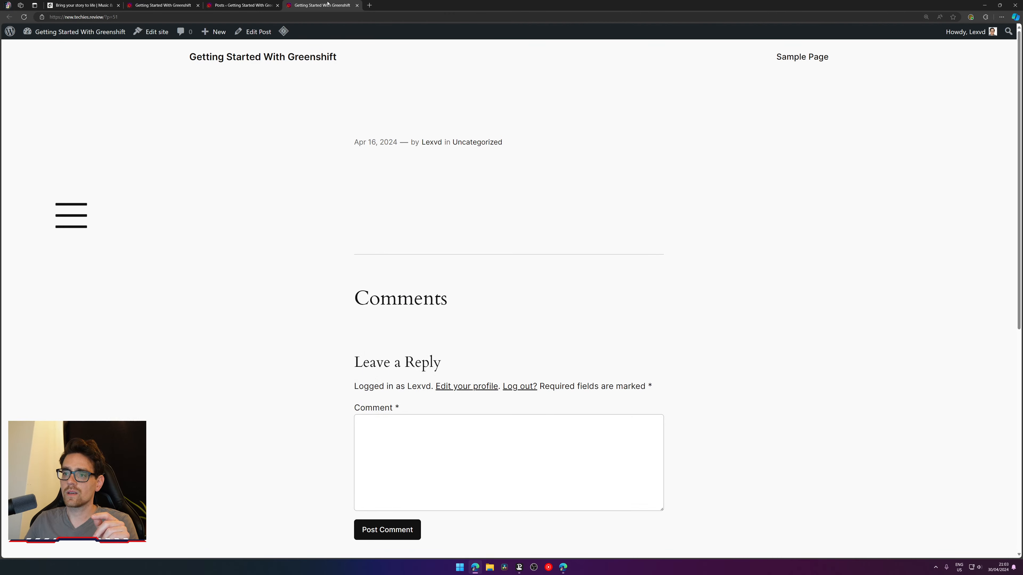
pyautogui.middleClick(329, 3)
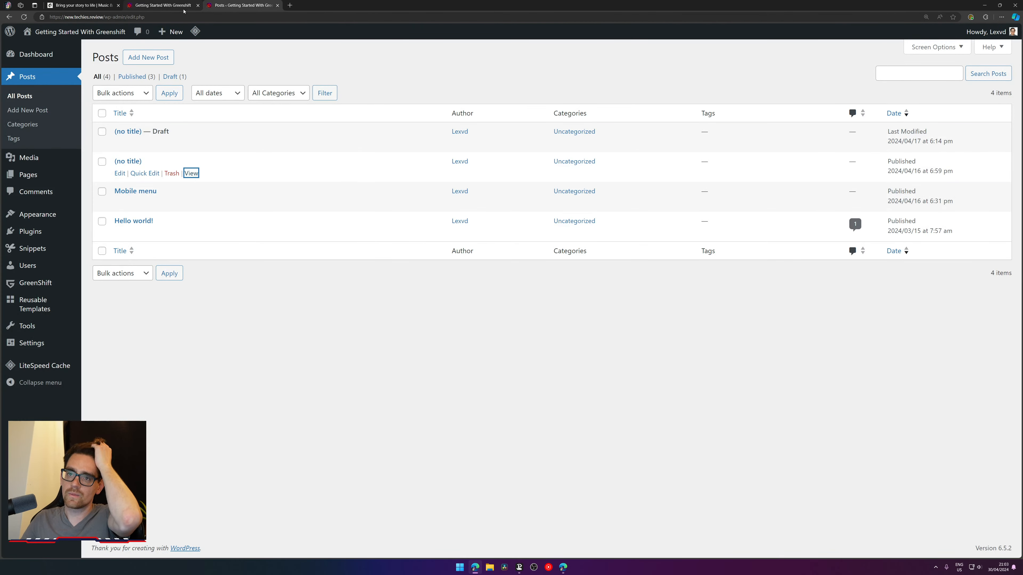
# - Go to tastewp.com, show the site manager, and open the admin of the imaginebite site
pyautogui.click(213, 18)
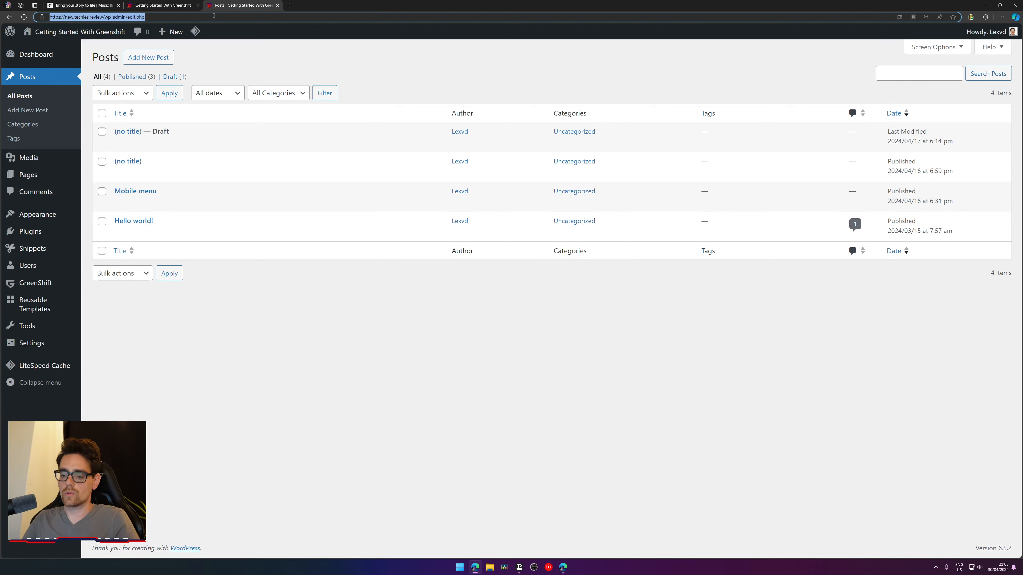
pyautogui.write('tastewp.com/dashboard/templates#')
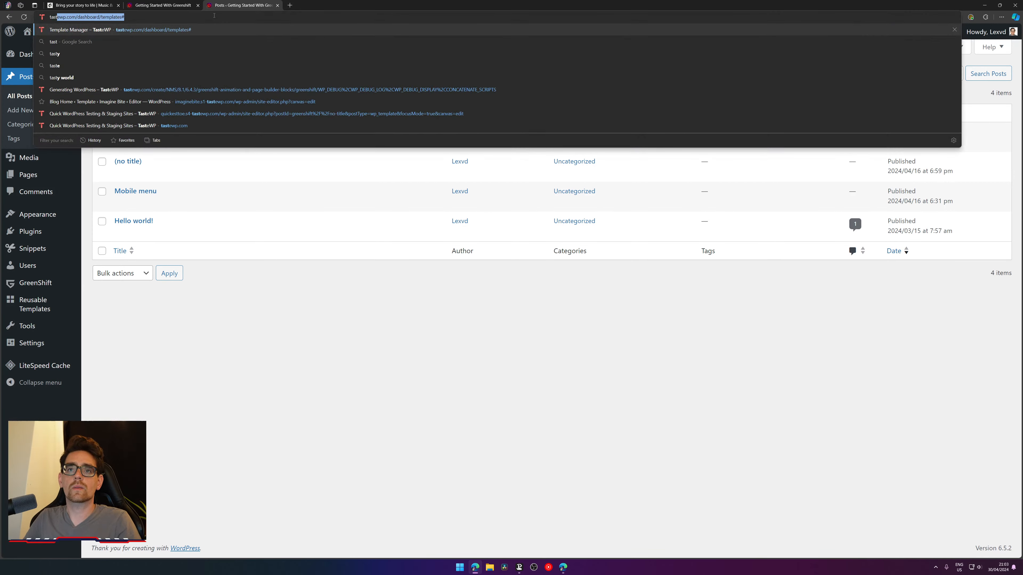
pyautogui.press('Return')
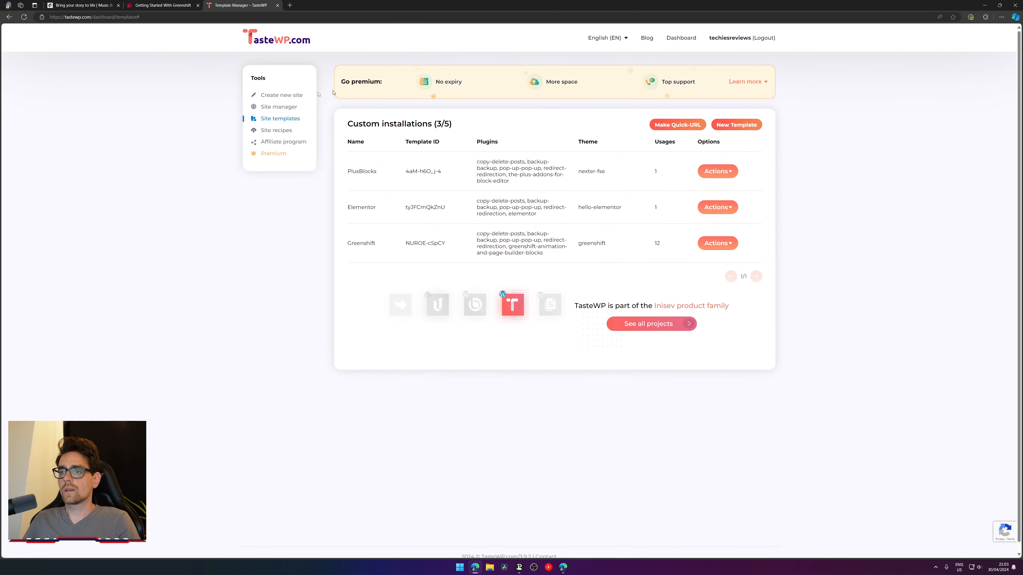
pyautogui.click(290, 107)
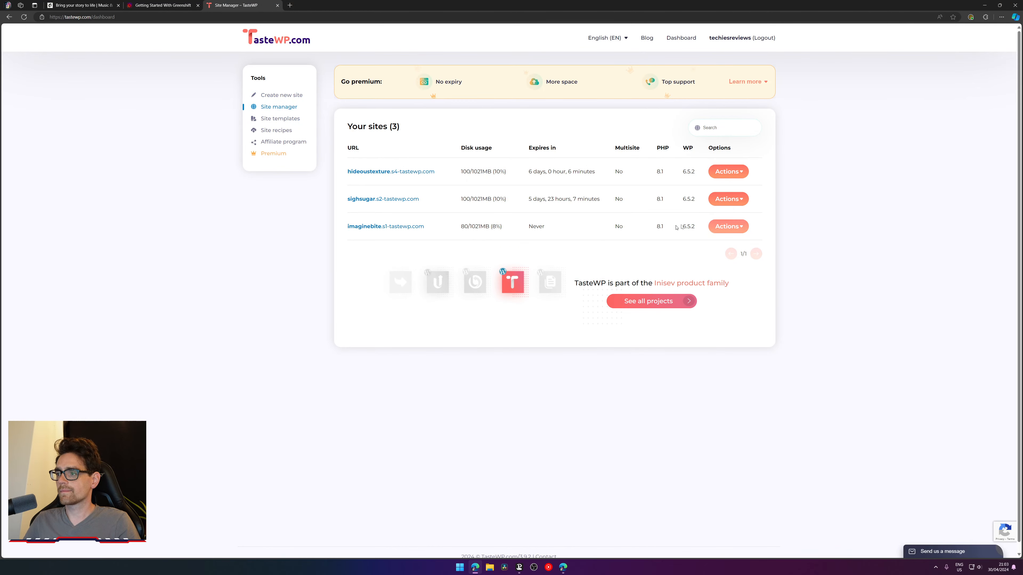
pyautogui.click(370, 228)
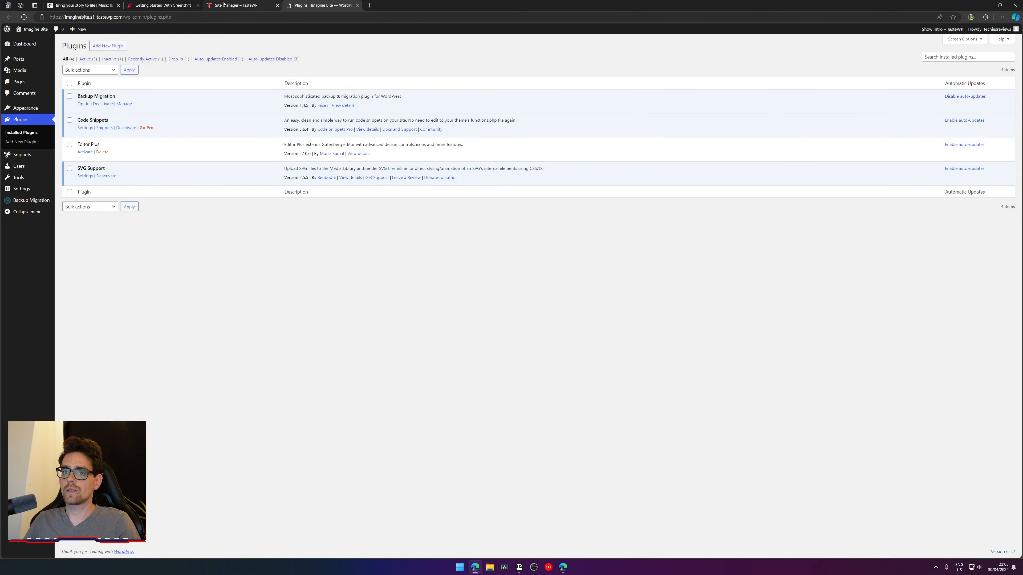
# - Close the TasteWP site manager tab and open the Imagine Bite front page in its own tab
pyautogui.middleClick(224, 4)
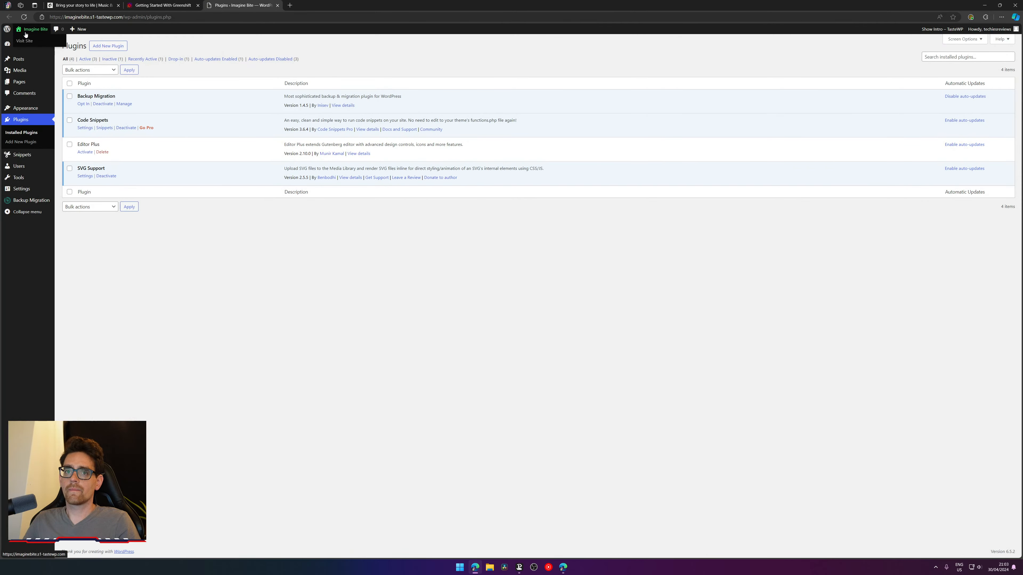
pyautogui.middleClick(34, 29)
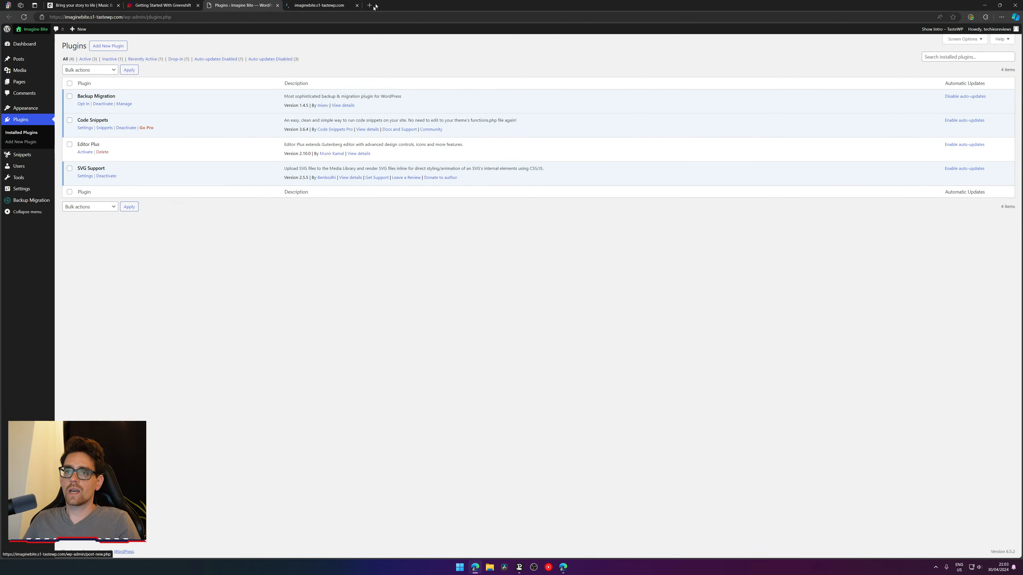
pyautogui.click(314, 4)
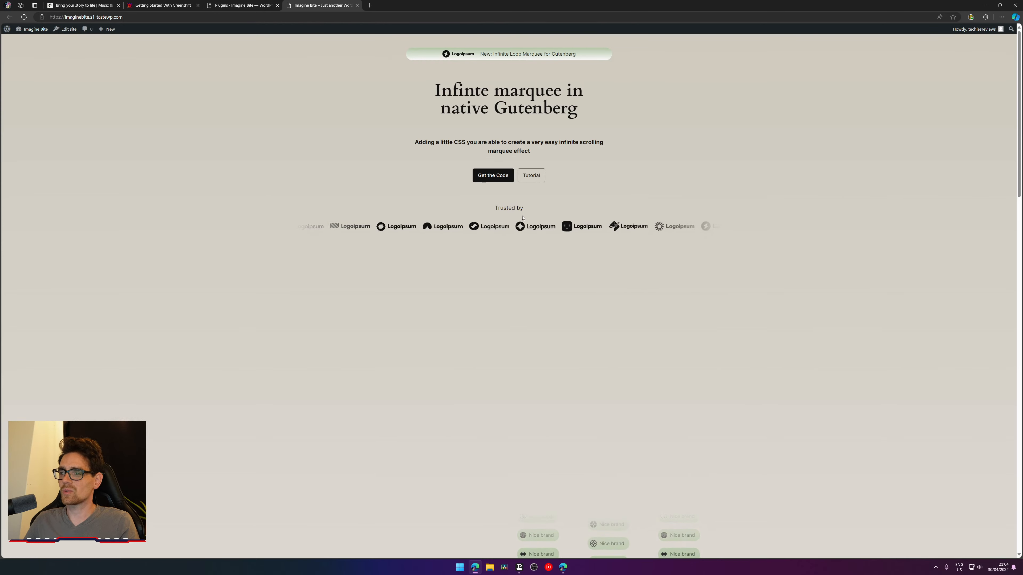
# - Examine the horizontal logo marquee and the vertical brand marquees on the Imagine Bite front page
pyautogui.hotkey('ctrl', '+')
pyautogui.hotkey('ctrl', '+')
pyautogui.hotkey('ctrl', '+')
pyautogui.hotkey('ctrl', '+')
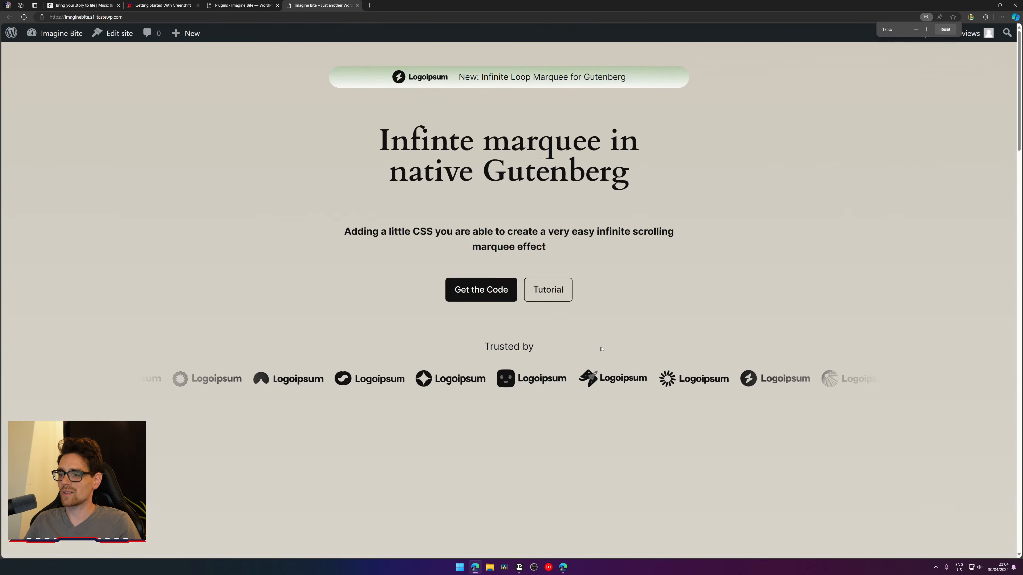
pyautogui.hotkey('ctrl', '-')
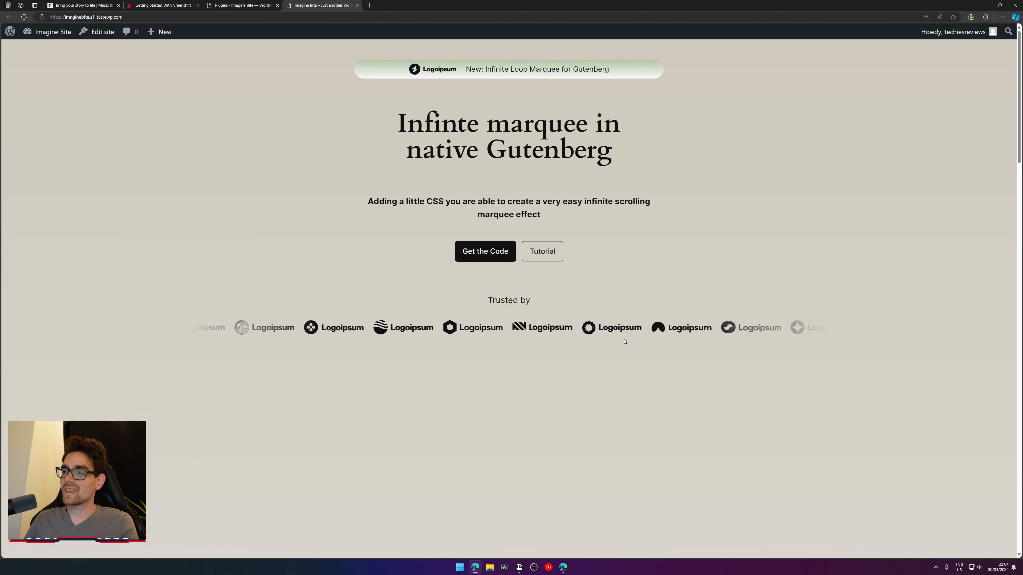
pyautogui.moveTo(510, 147); pyautogui.dragTo(586, 150)
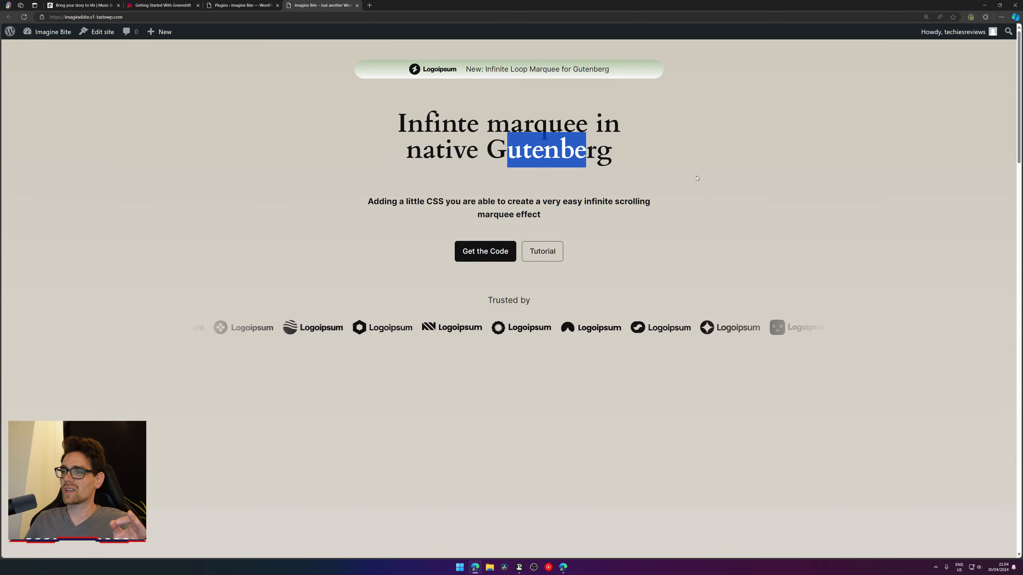
pyautogui.scroll(-10, 697, 189)
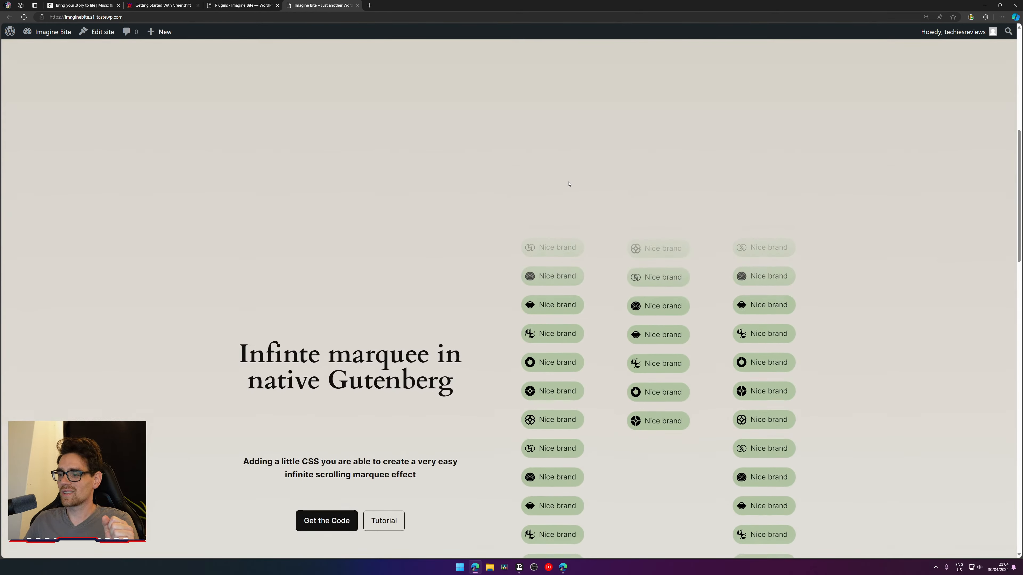
pyautogui.scroll(-4, 585, 217)
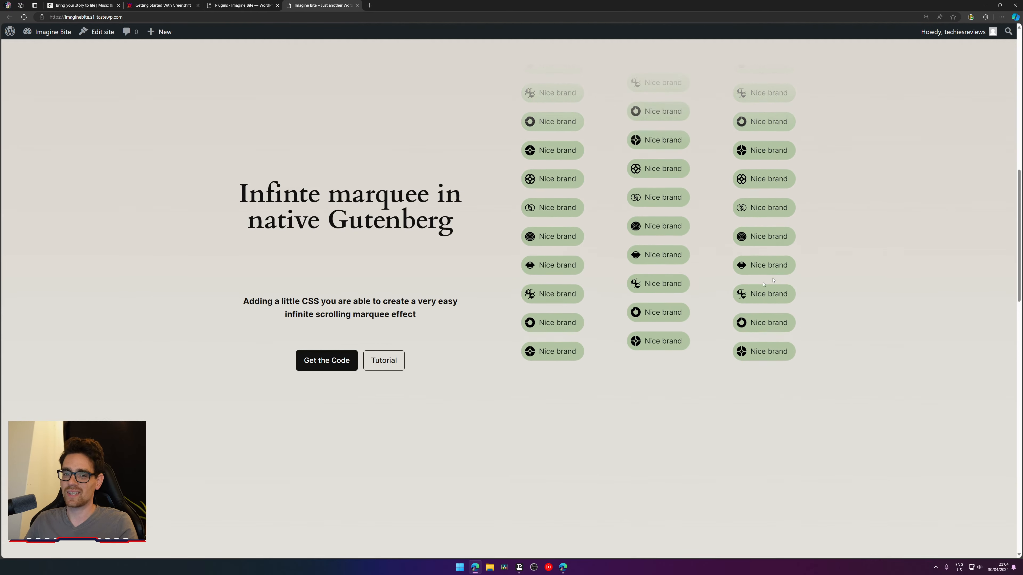
pyautogui.scroll(-1, 556, 273)
# - Examine the bento box section with its moving brand rows on the Imagine Bite page
pyautogui.scroll(-14, 556, 273)
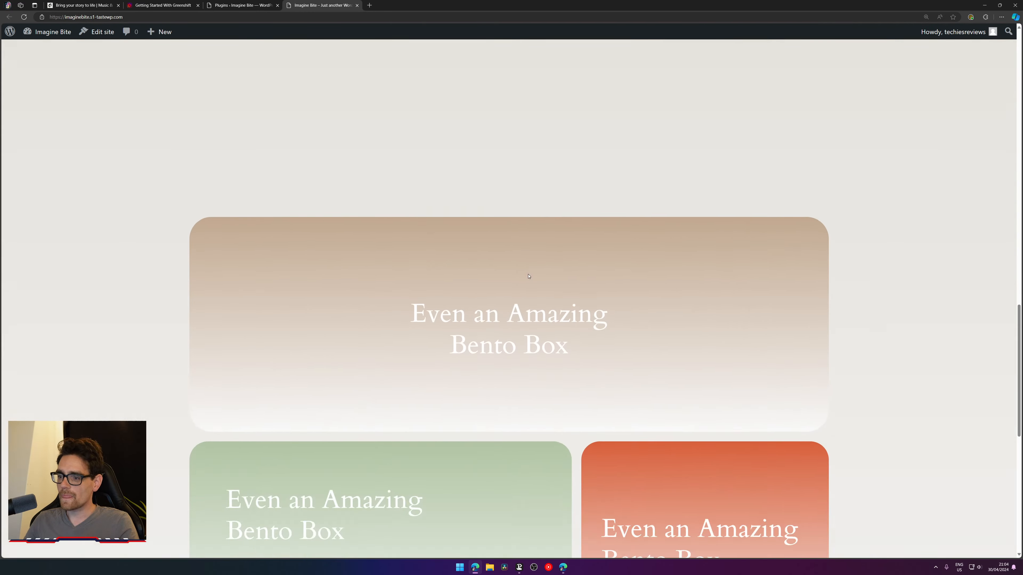
pyautogui.scroll(-3, 528, 263)
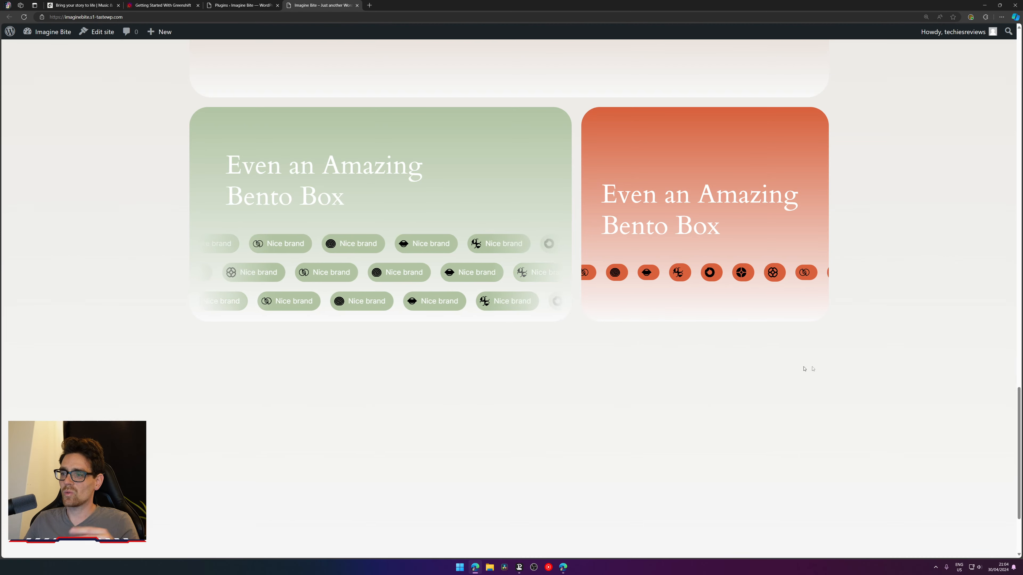
pyautogui.scroll(1, 334, 51)
pyautogui.scroll(2, 334, 51)
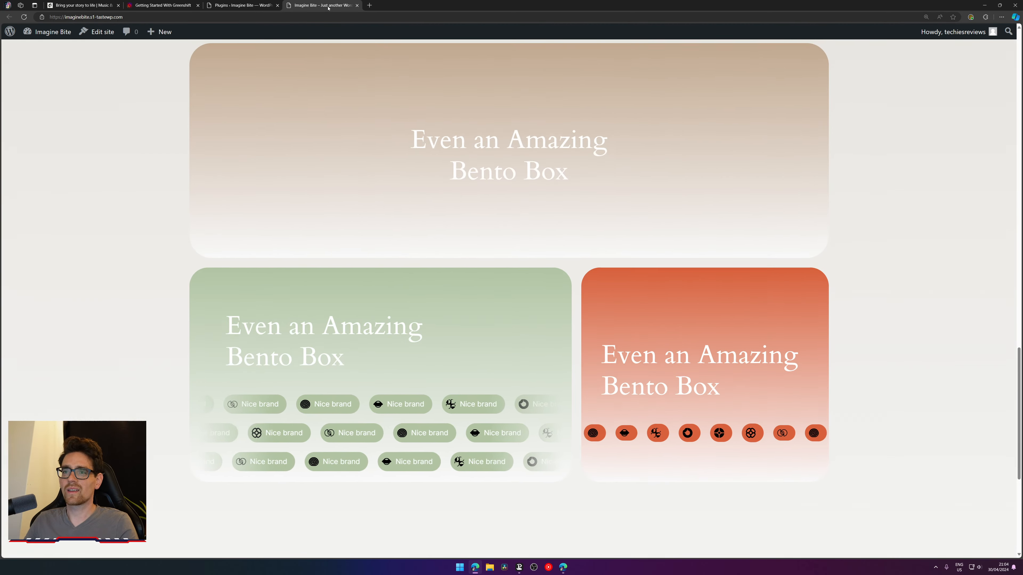
# - Close the Imagine Bite and Greenshift demo tabs and return to the content section of the Epidemic Sound homepage
pyautogui.click(357, 5)
pyautogui.middleClick(220, 4)
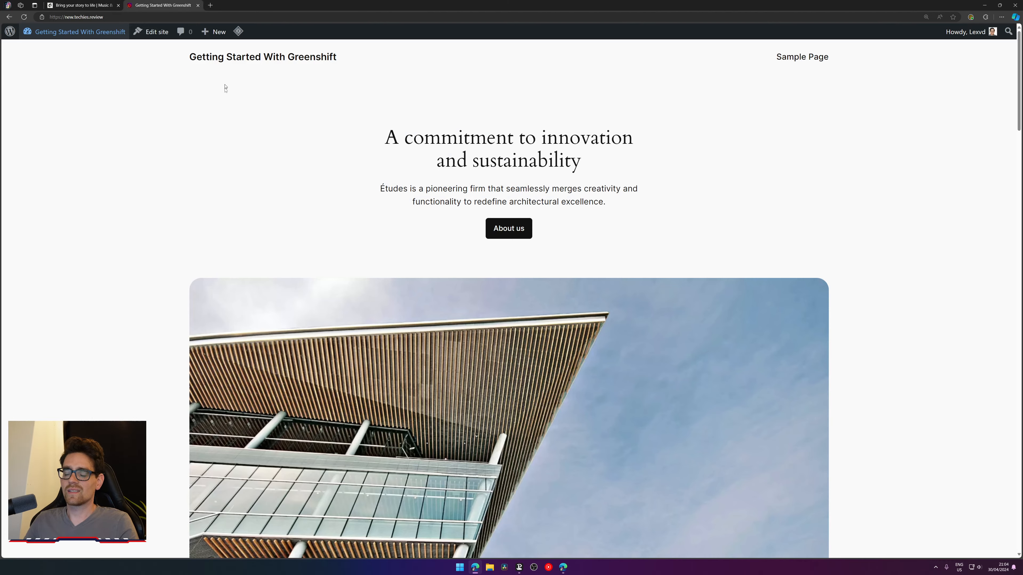
pyautogui.scroll(-2, 225, 88)
pyautogui.middleClick(159, 7)
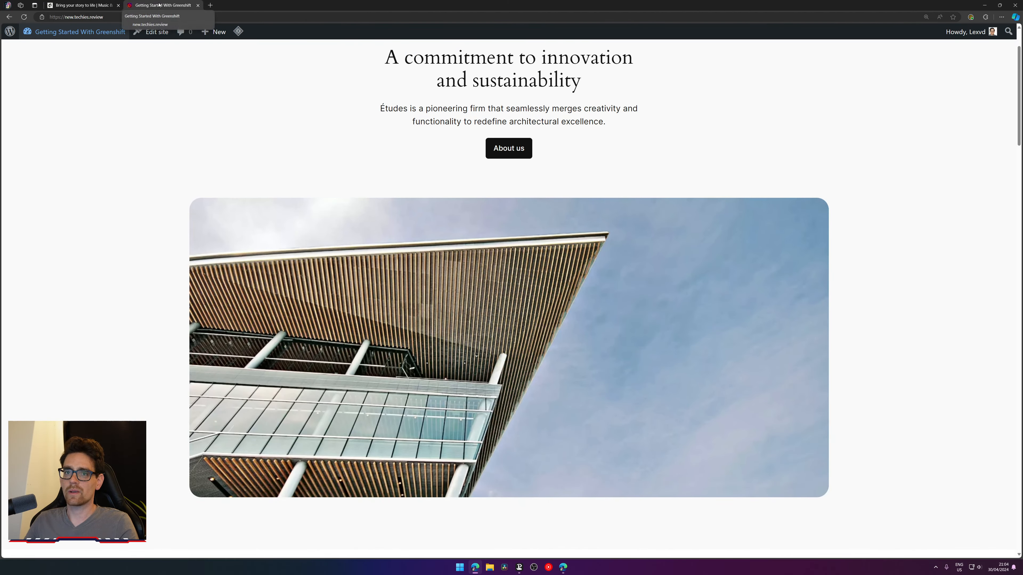
pyautogui.scroll(-5, 209, 161)
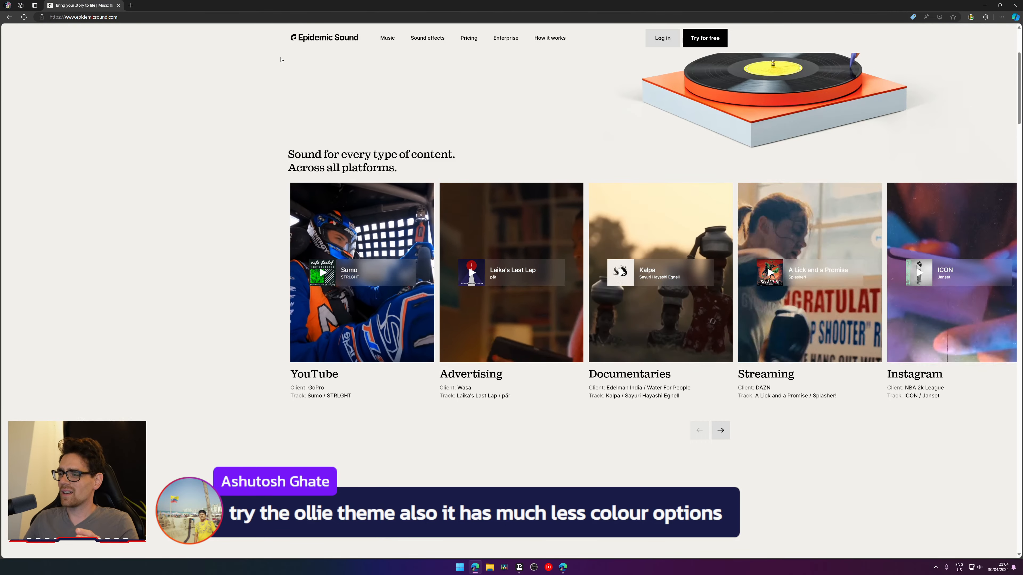
# - Open the TasteWP site manager in a new tab and open the admin of the hideoustexture site
pyautogui.click(131, 5)
pyautogui.write('tastewp.com/dashboard/templates#')
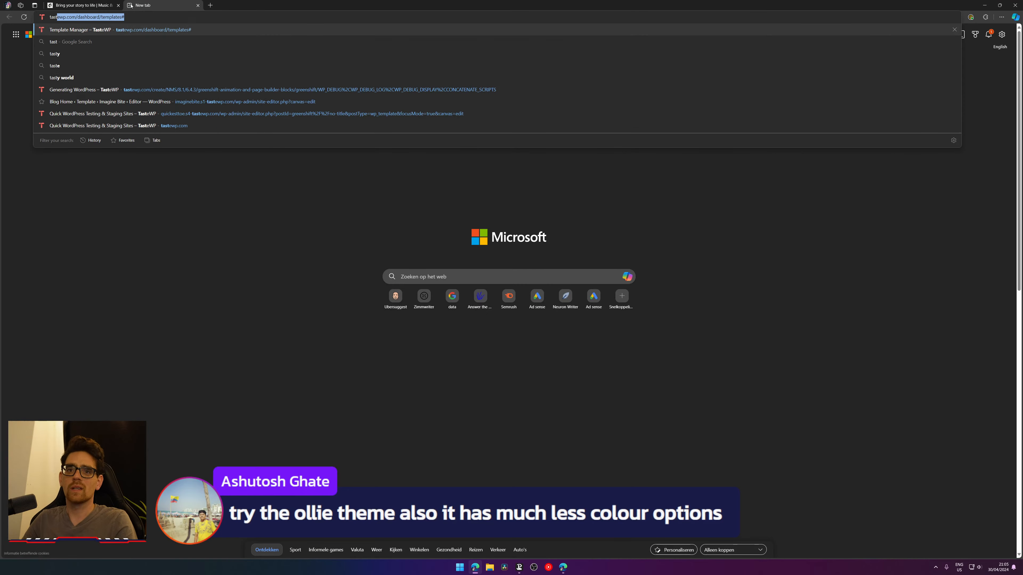
pyautogui.press('Return')
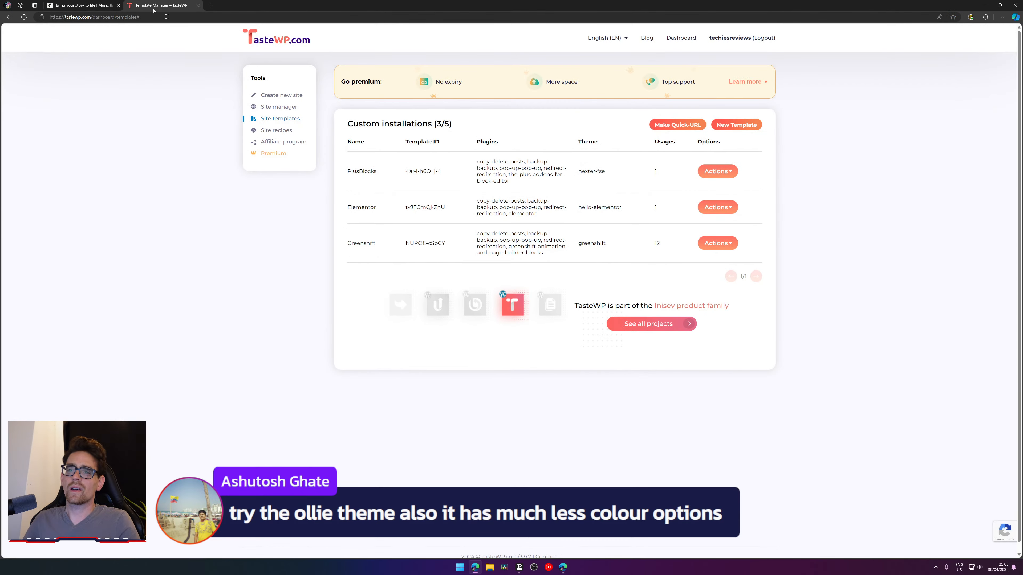
pyautogui.click(297, 108)
pyautogui.middleClick(368, 171)
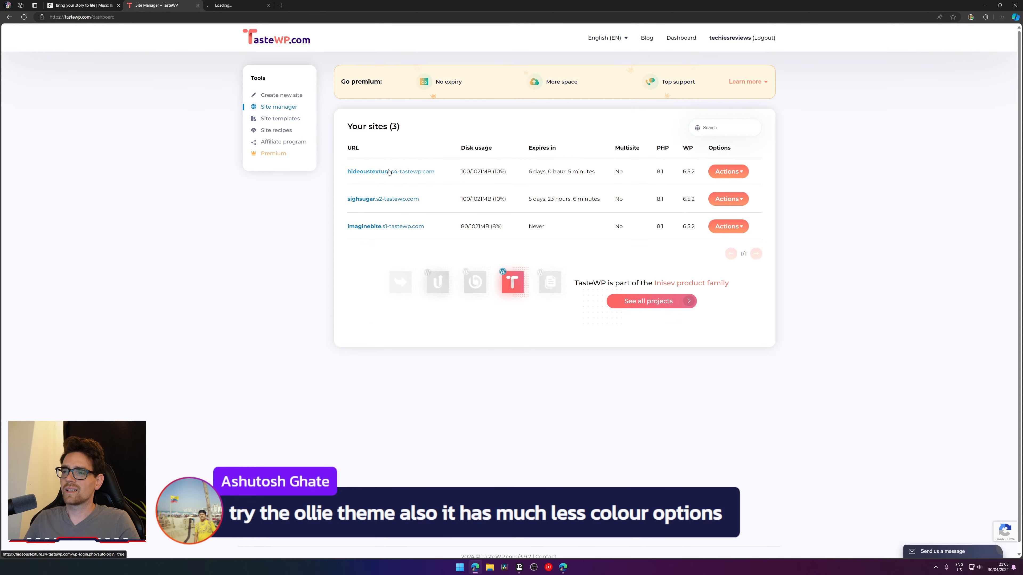
pyautogui.click(259, 5)
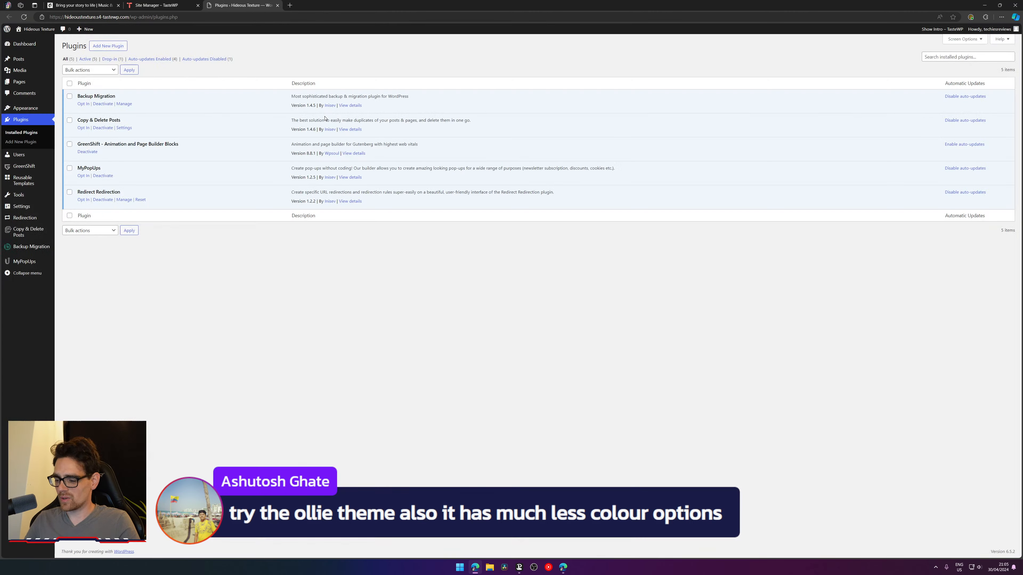
# - Show Greenshift's theme settings with the brand settings and main colours on the Hideous Texture site
pyautogui.moveTo(36, 167)
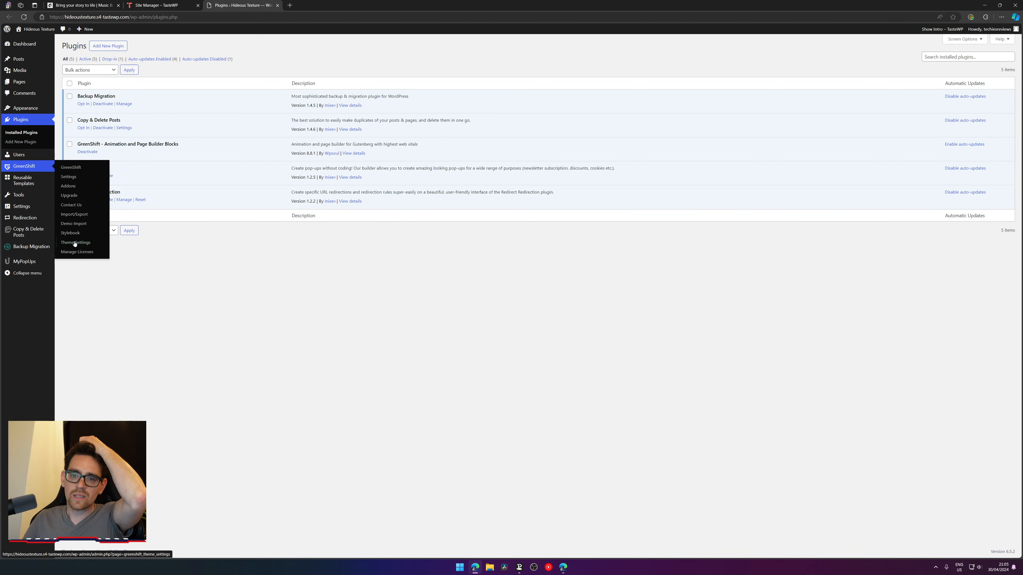
pyautogui.click(70, 233)
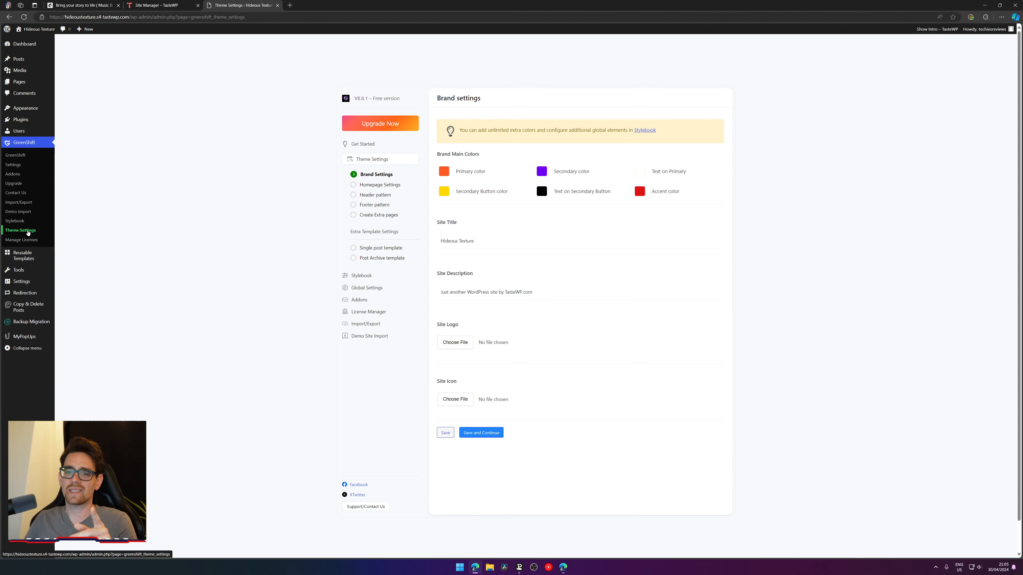
pyautogui.click(25, 222)
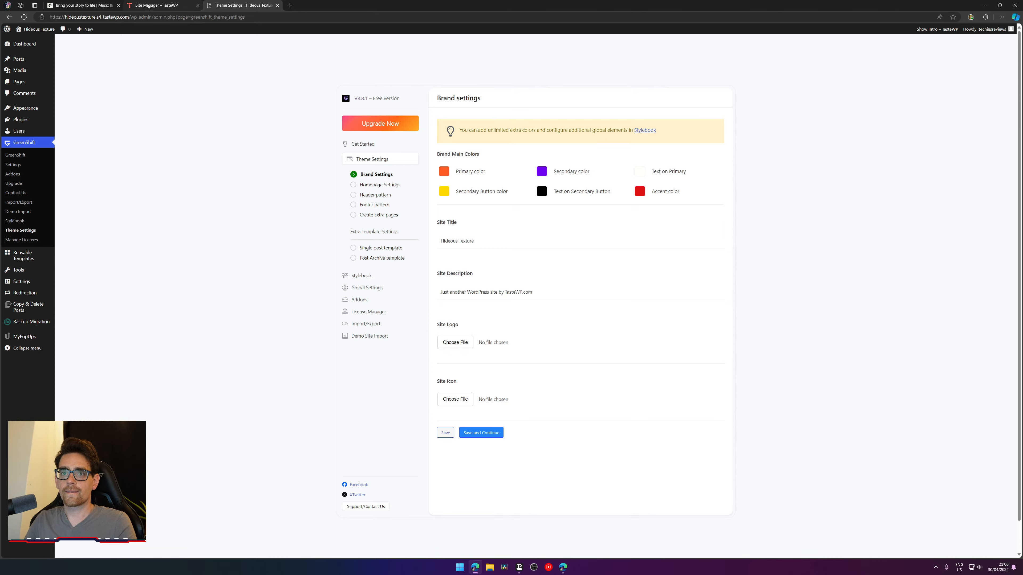
# - Close the TasteWP, Greenshift theme settings and Epidemic Sound tabs, leaving only an empty new tab open
pyautogui.click(148, 5)
pyautogui.middleClick(182, 8)
pyautogui.middleClick(182, 7)
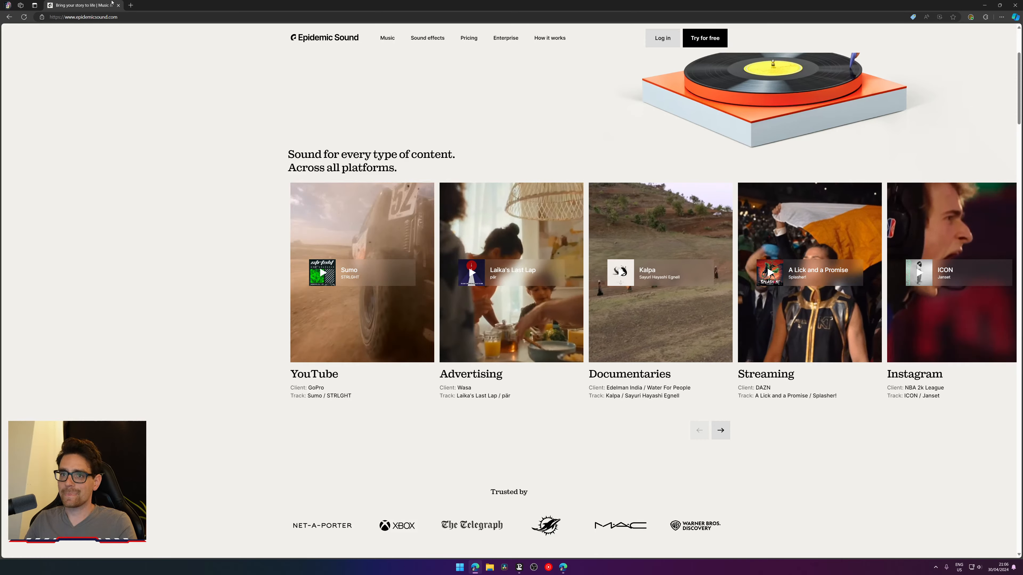
pyautogui.click(131, 5)
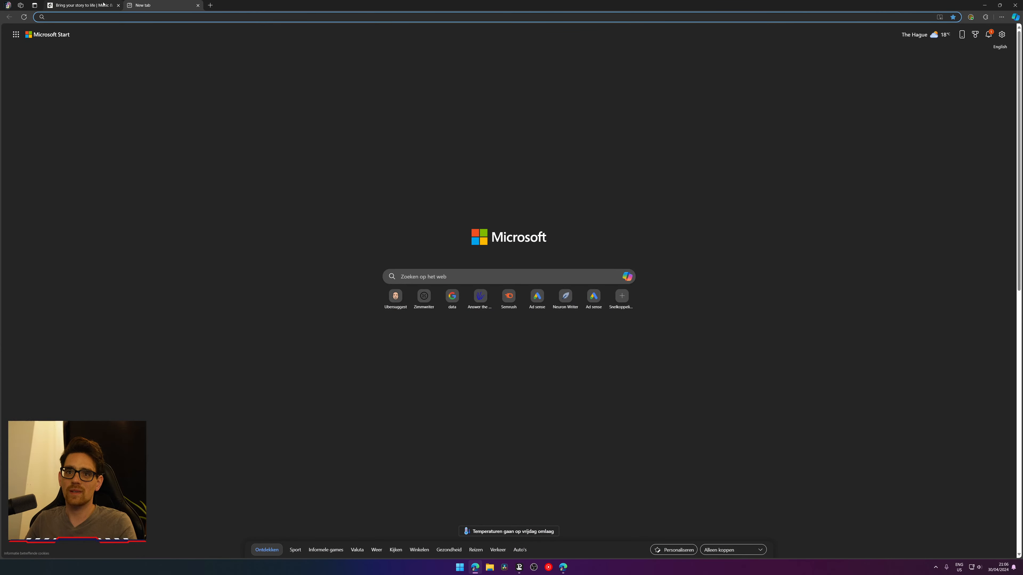
pyautogui.middleClick(104, 5)
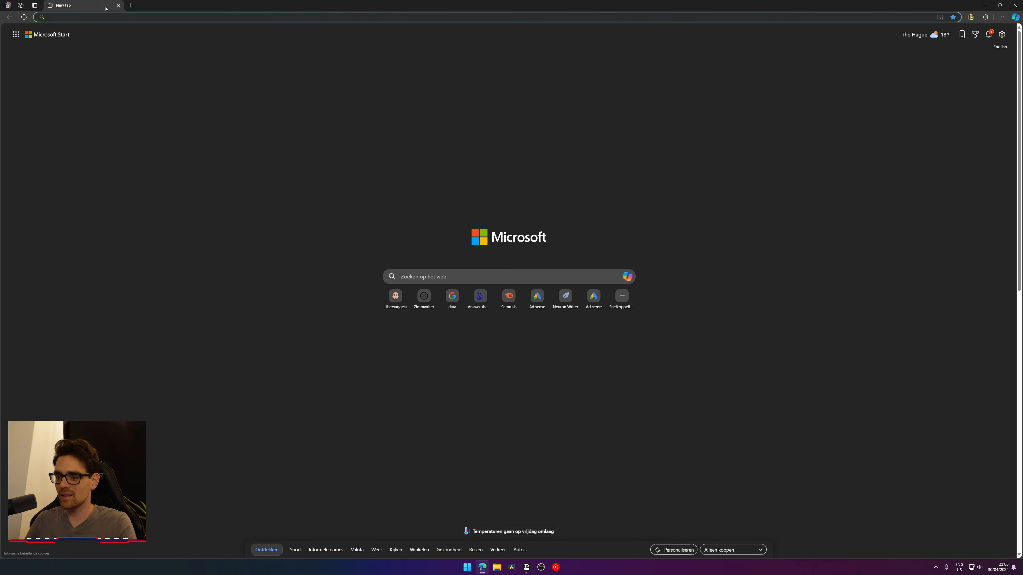